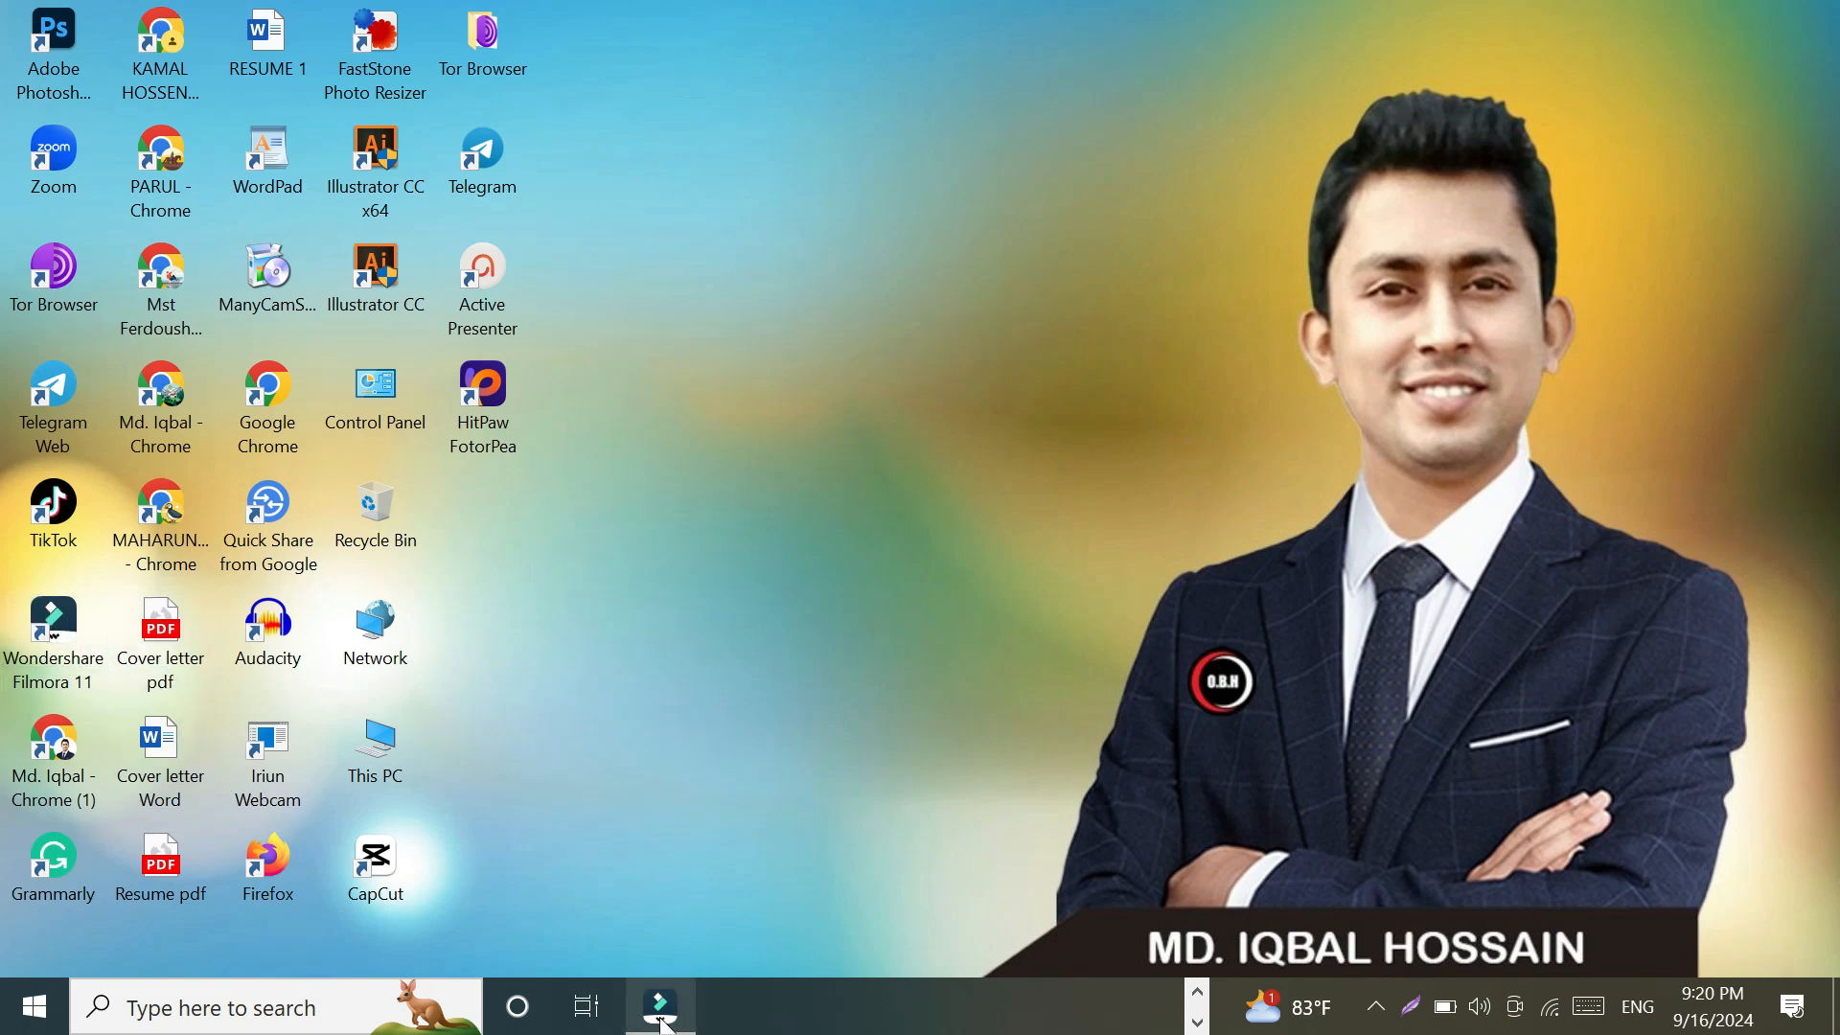
Switch to Wondershare Filmora and import files A and B from folder 7 in Downloads
mouse_move(666, 1024)
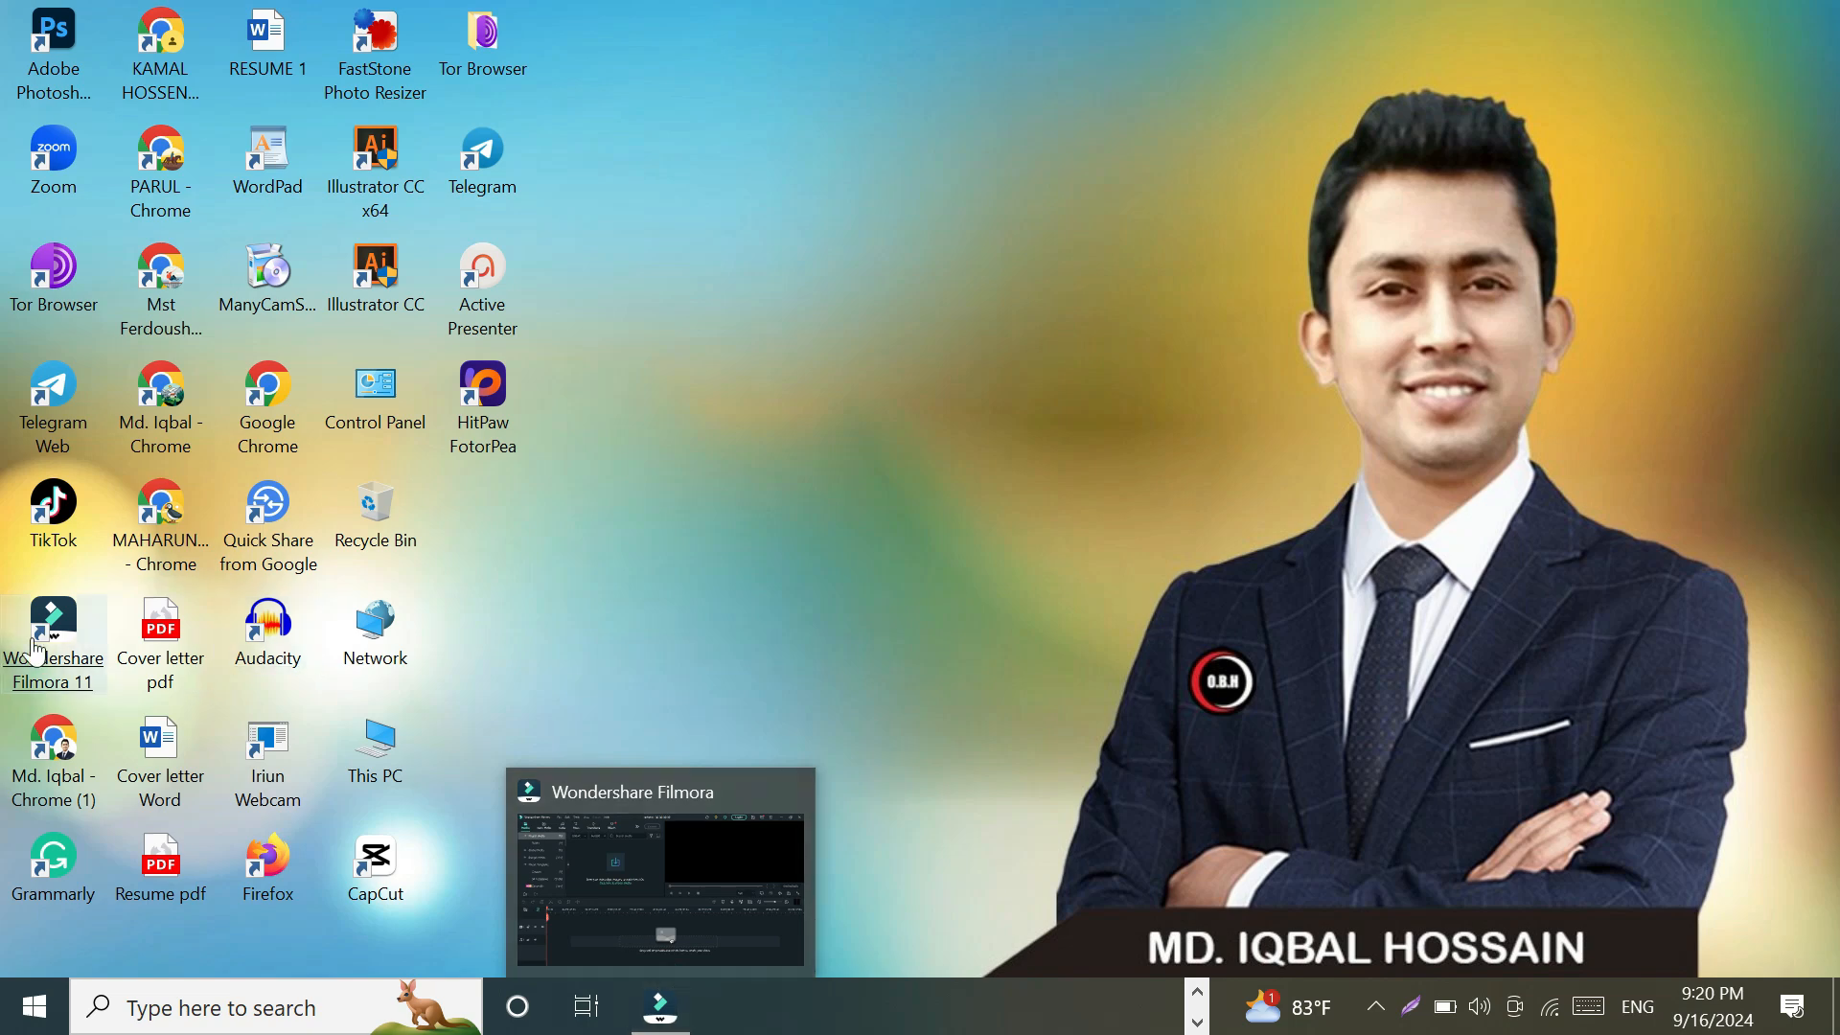
click(671, 1024)
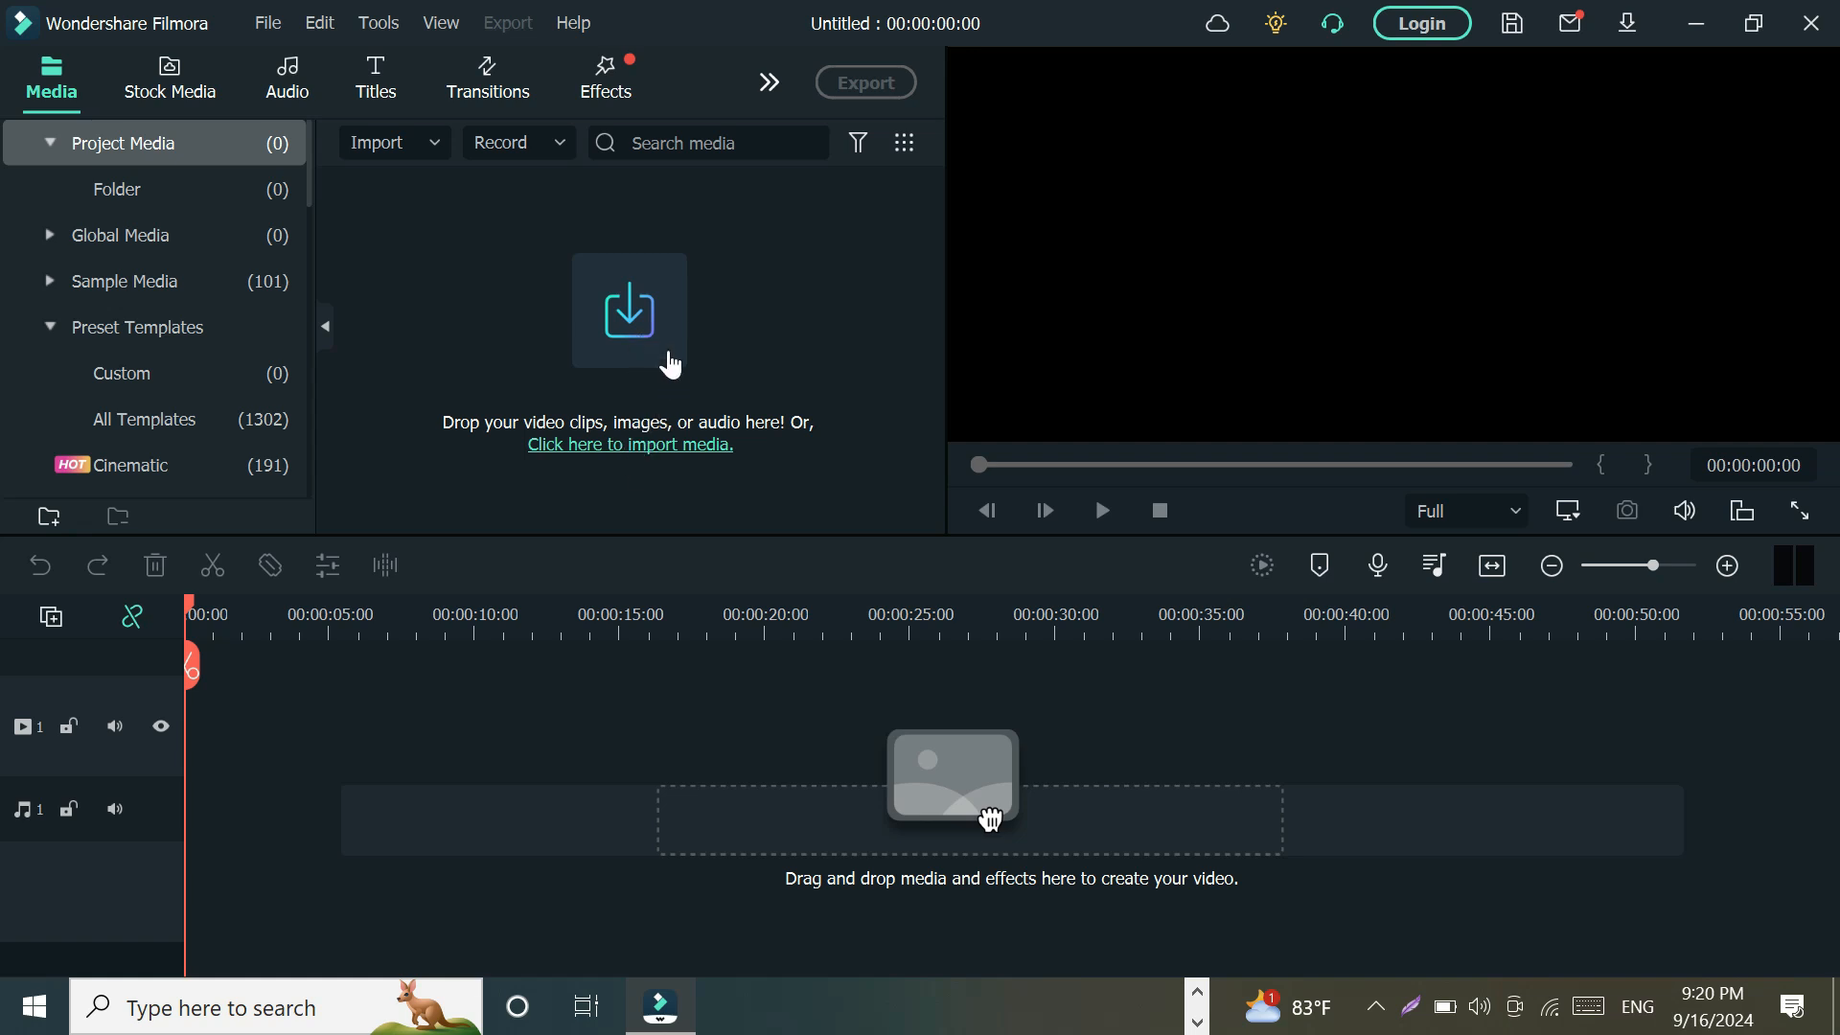
click(640, 338)
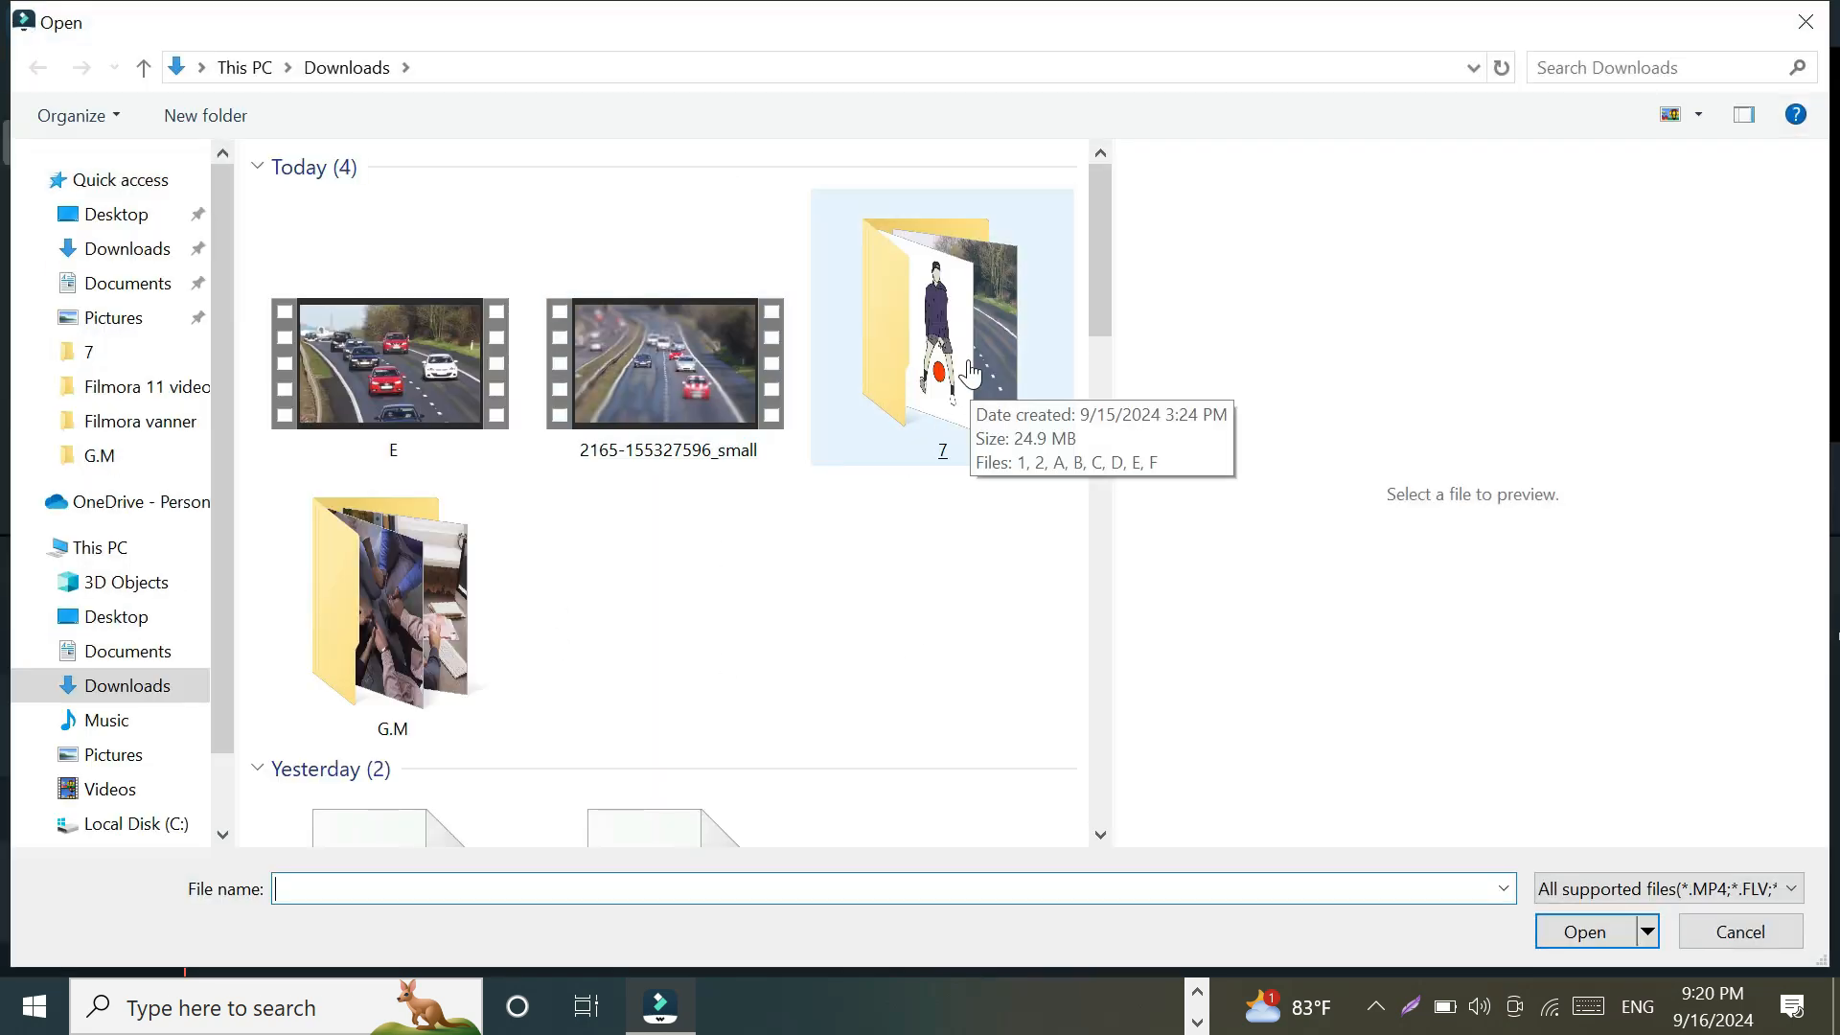
double_click(970, 373)
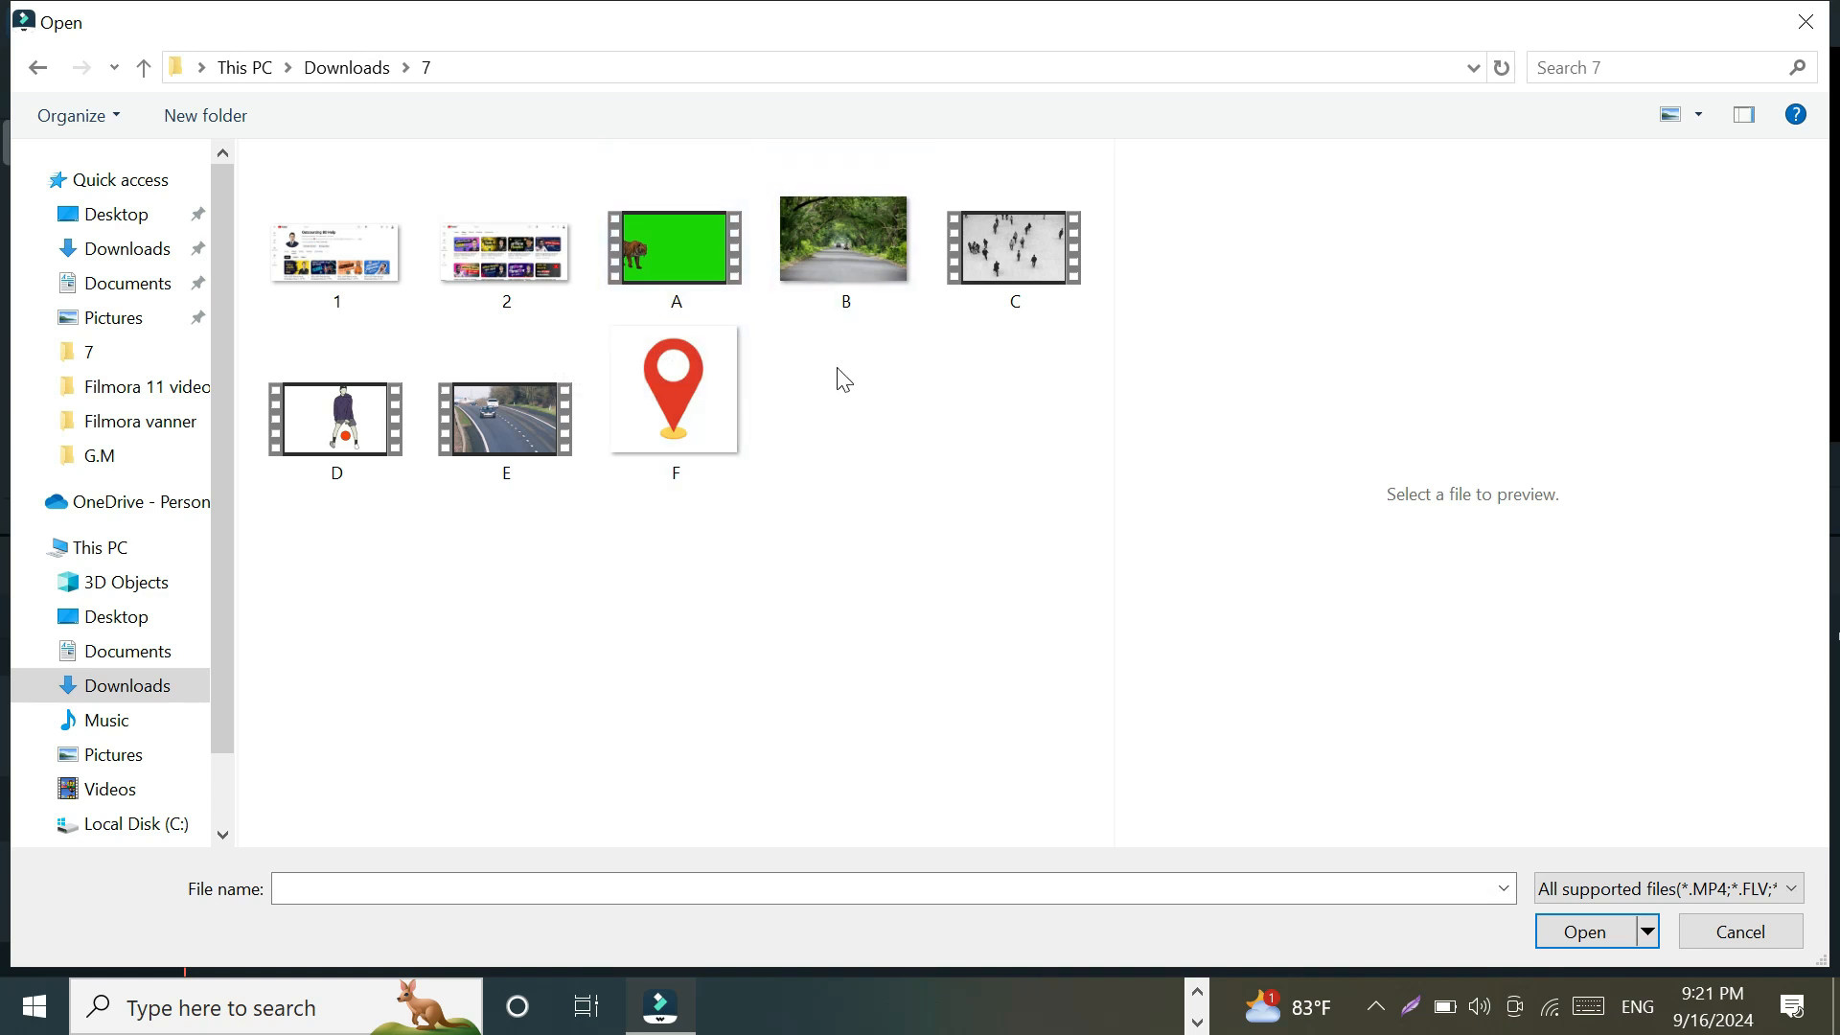
click(875, 314)
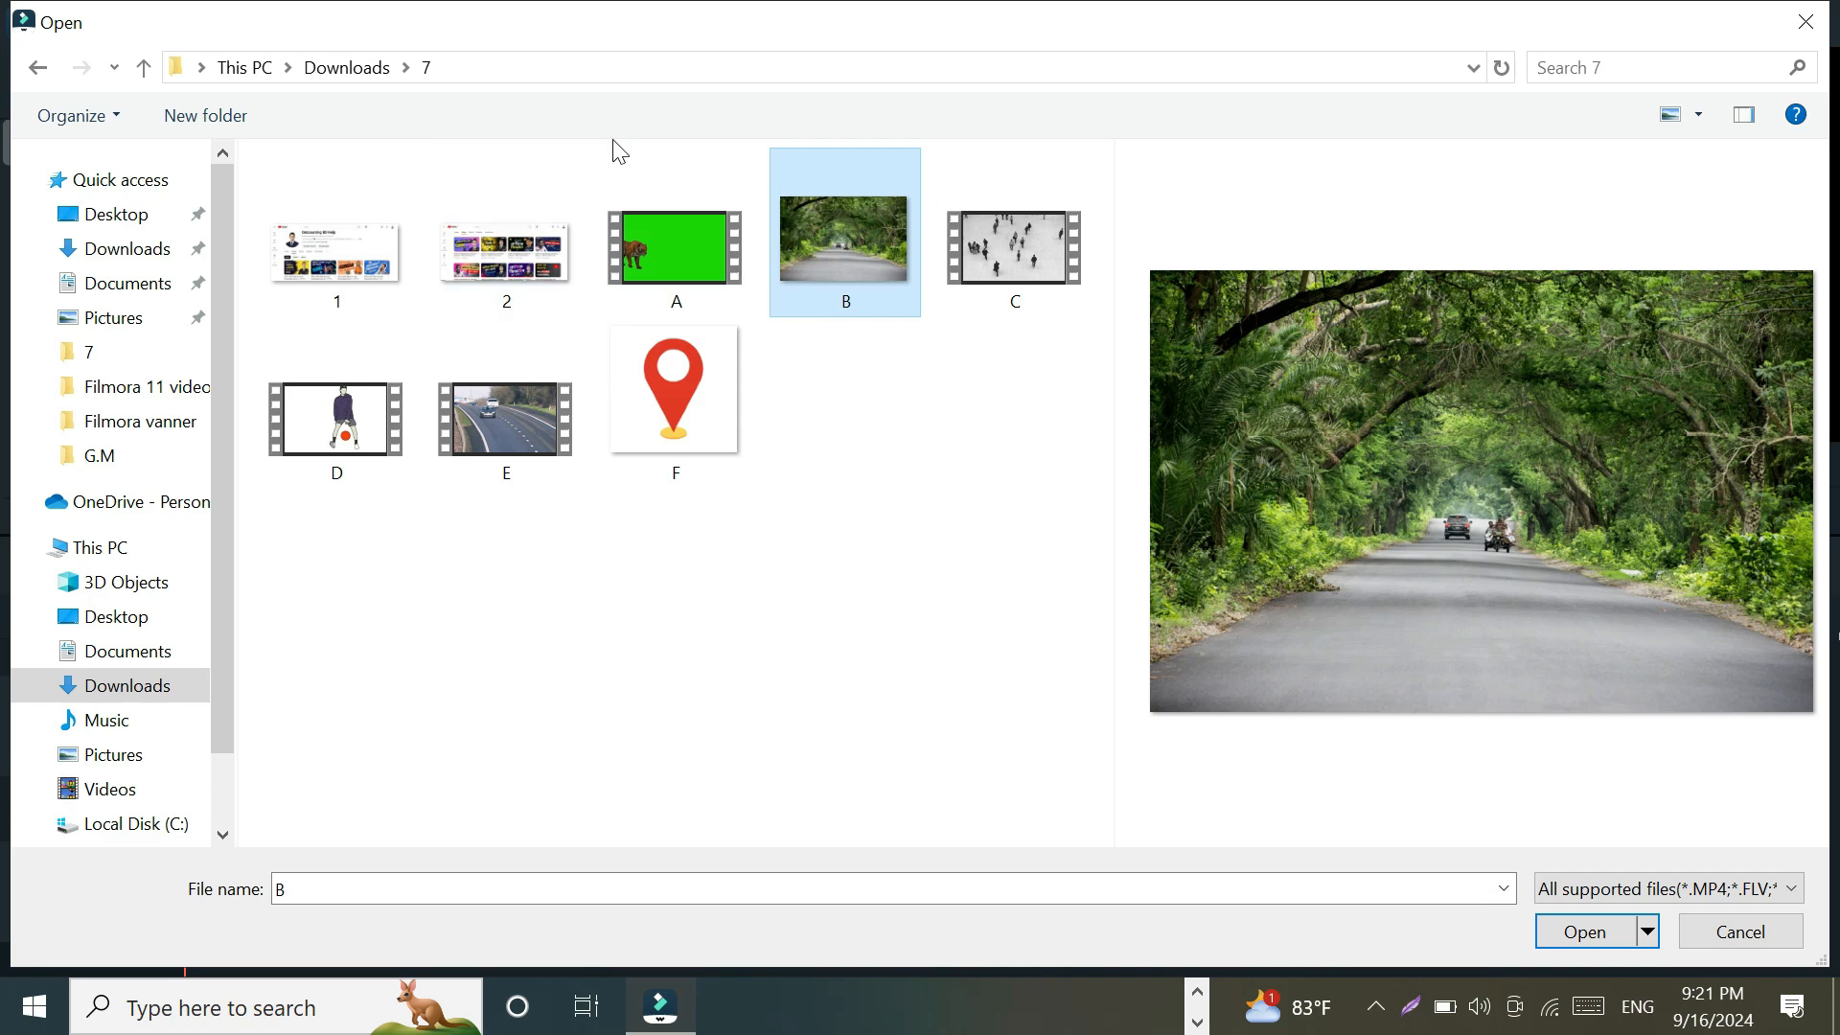
drag(606, 145, 882, 284)
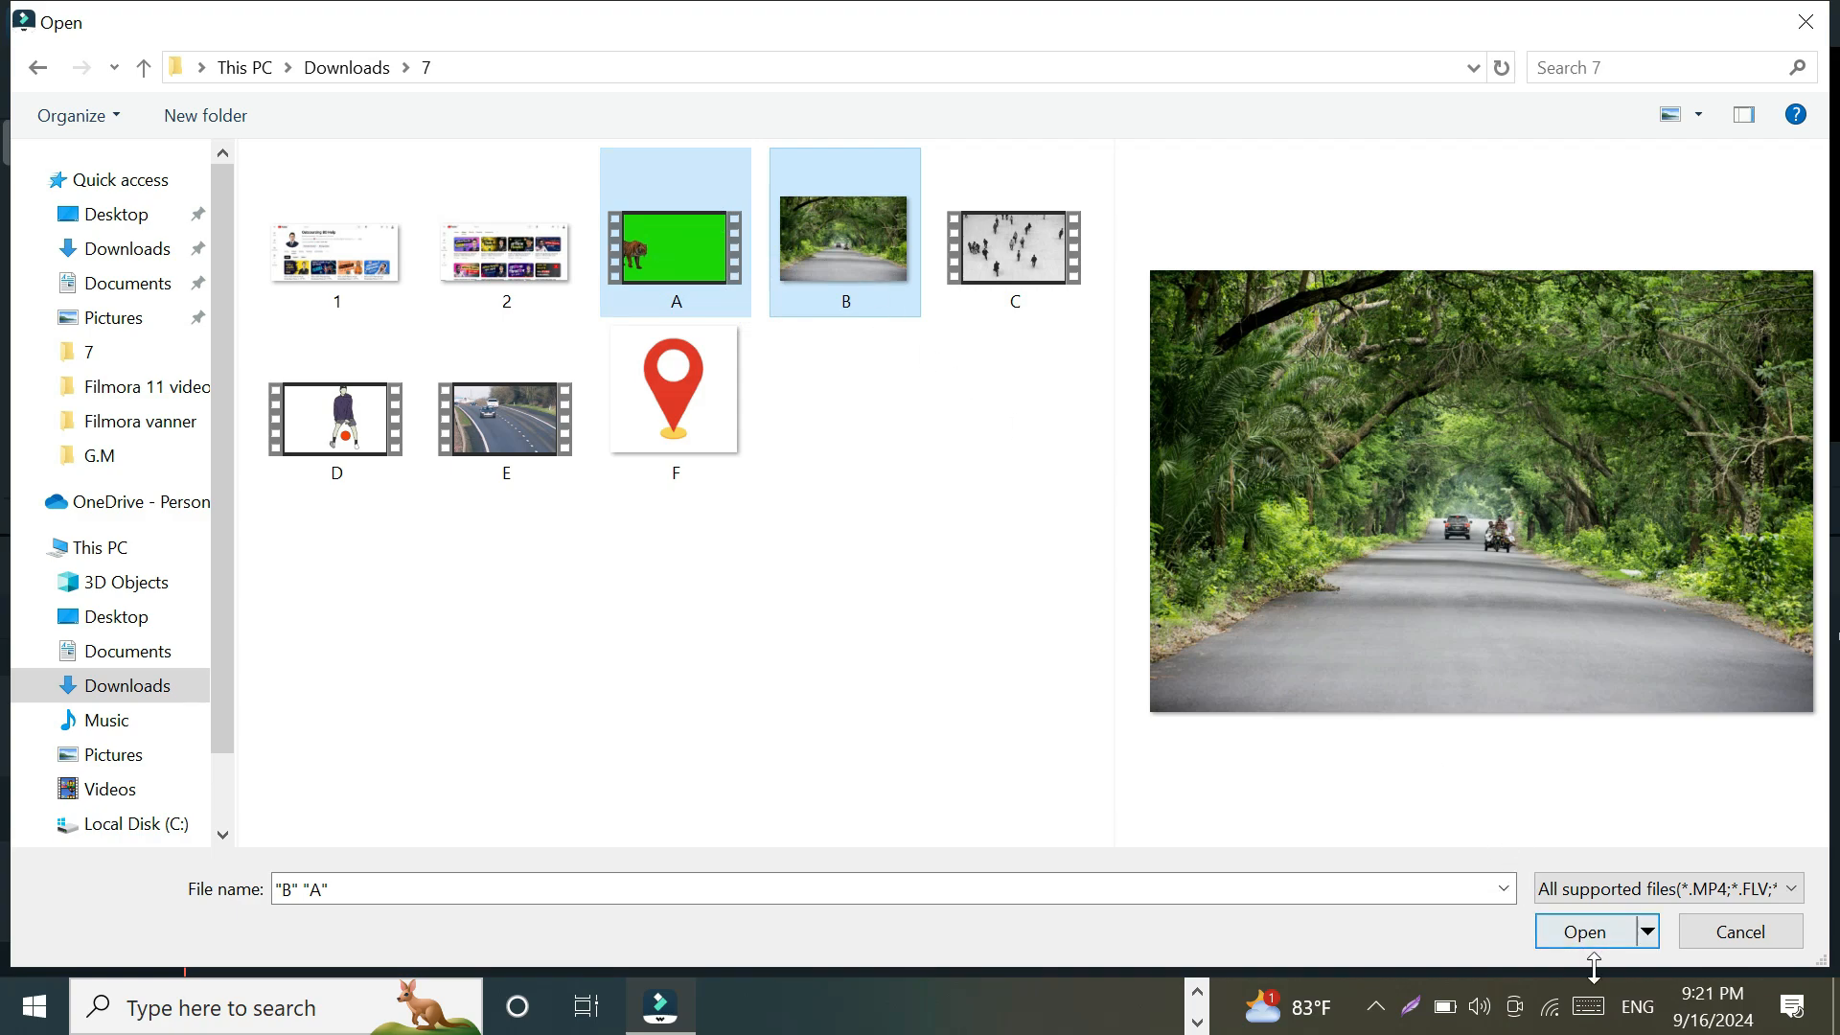
click(1581, 933)
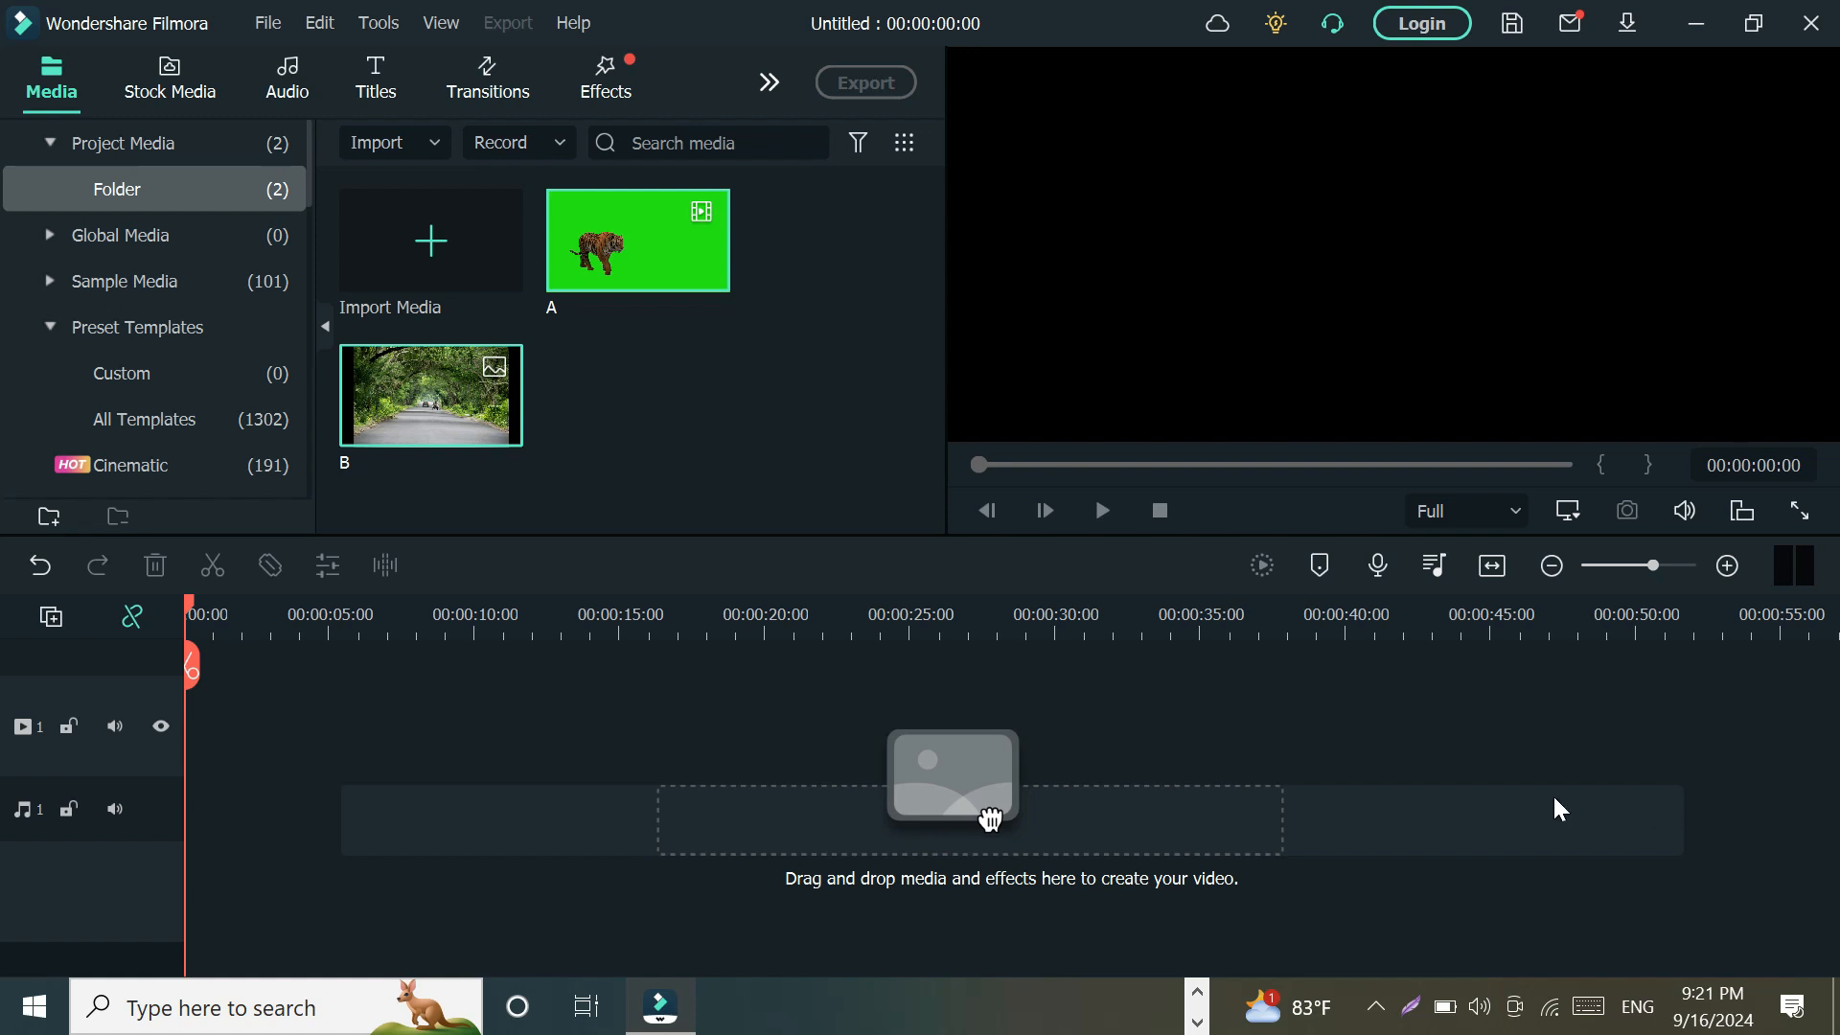
Add clip A to the timeline, matching the project to the media at 1920 x 1080 30fps, and return the playhead to the start
mouse_move(649, 287)
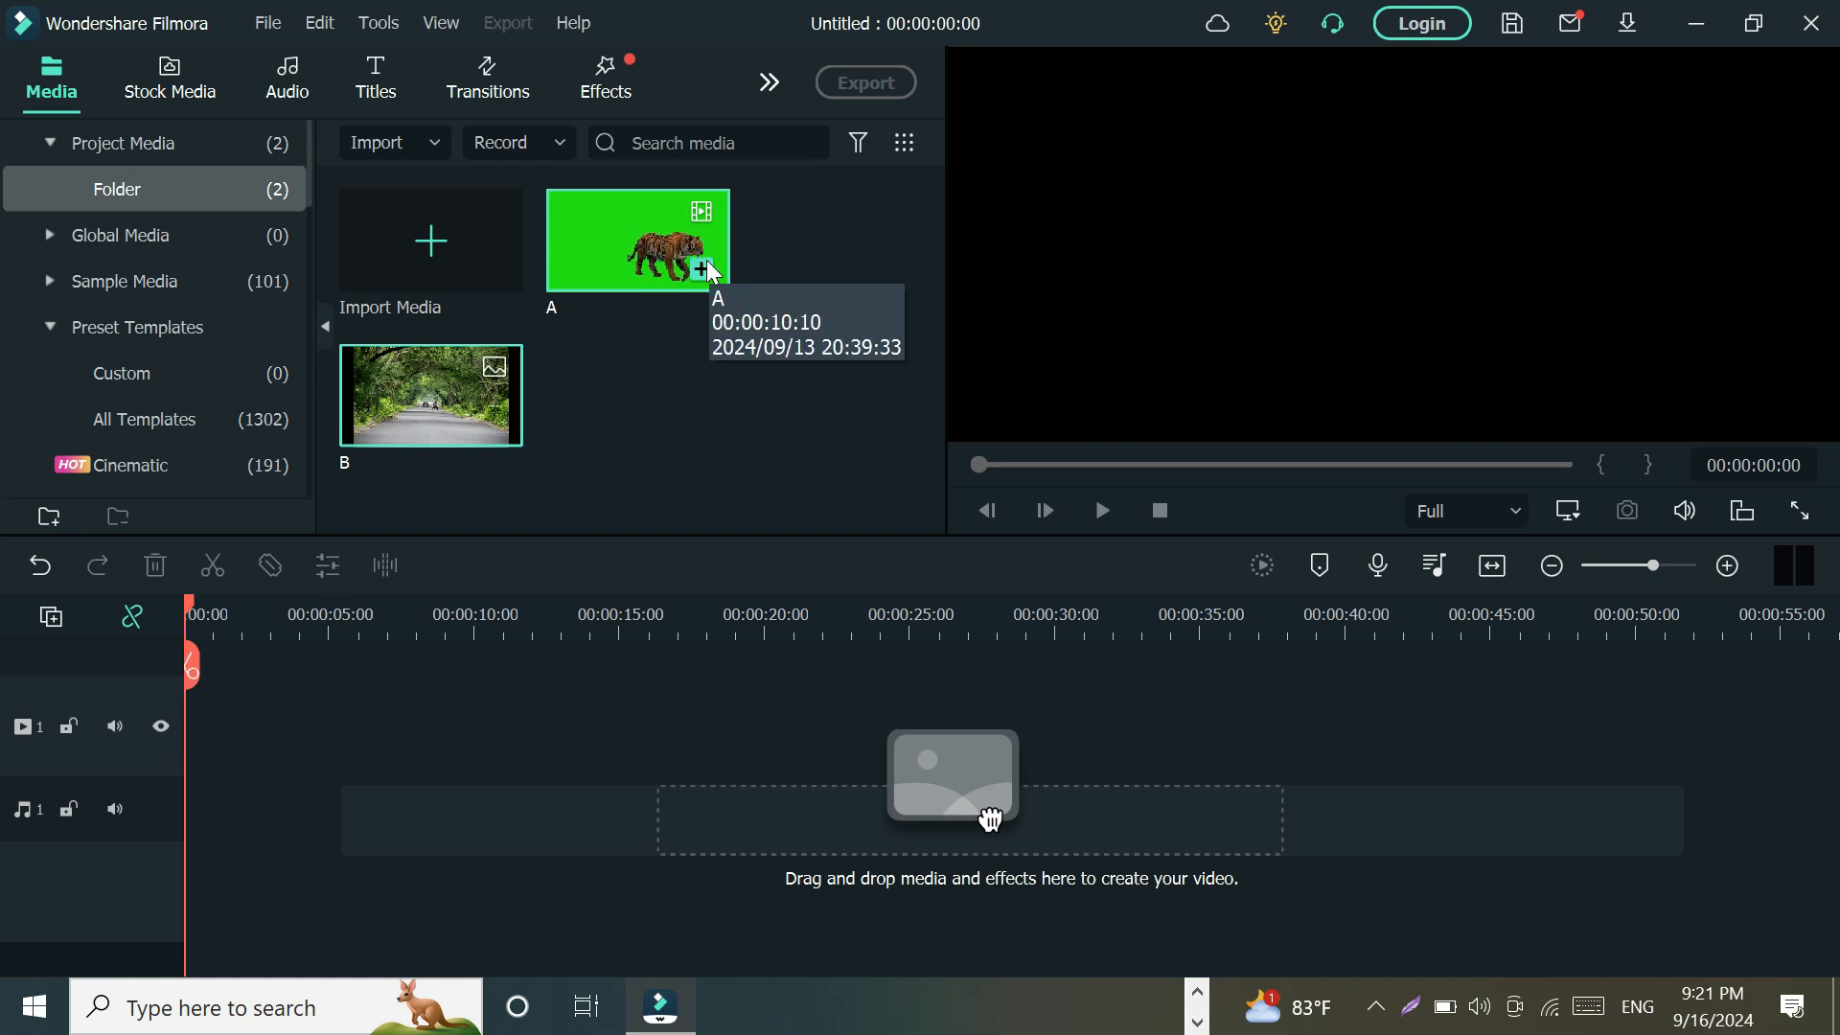
click(702, 269)
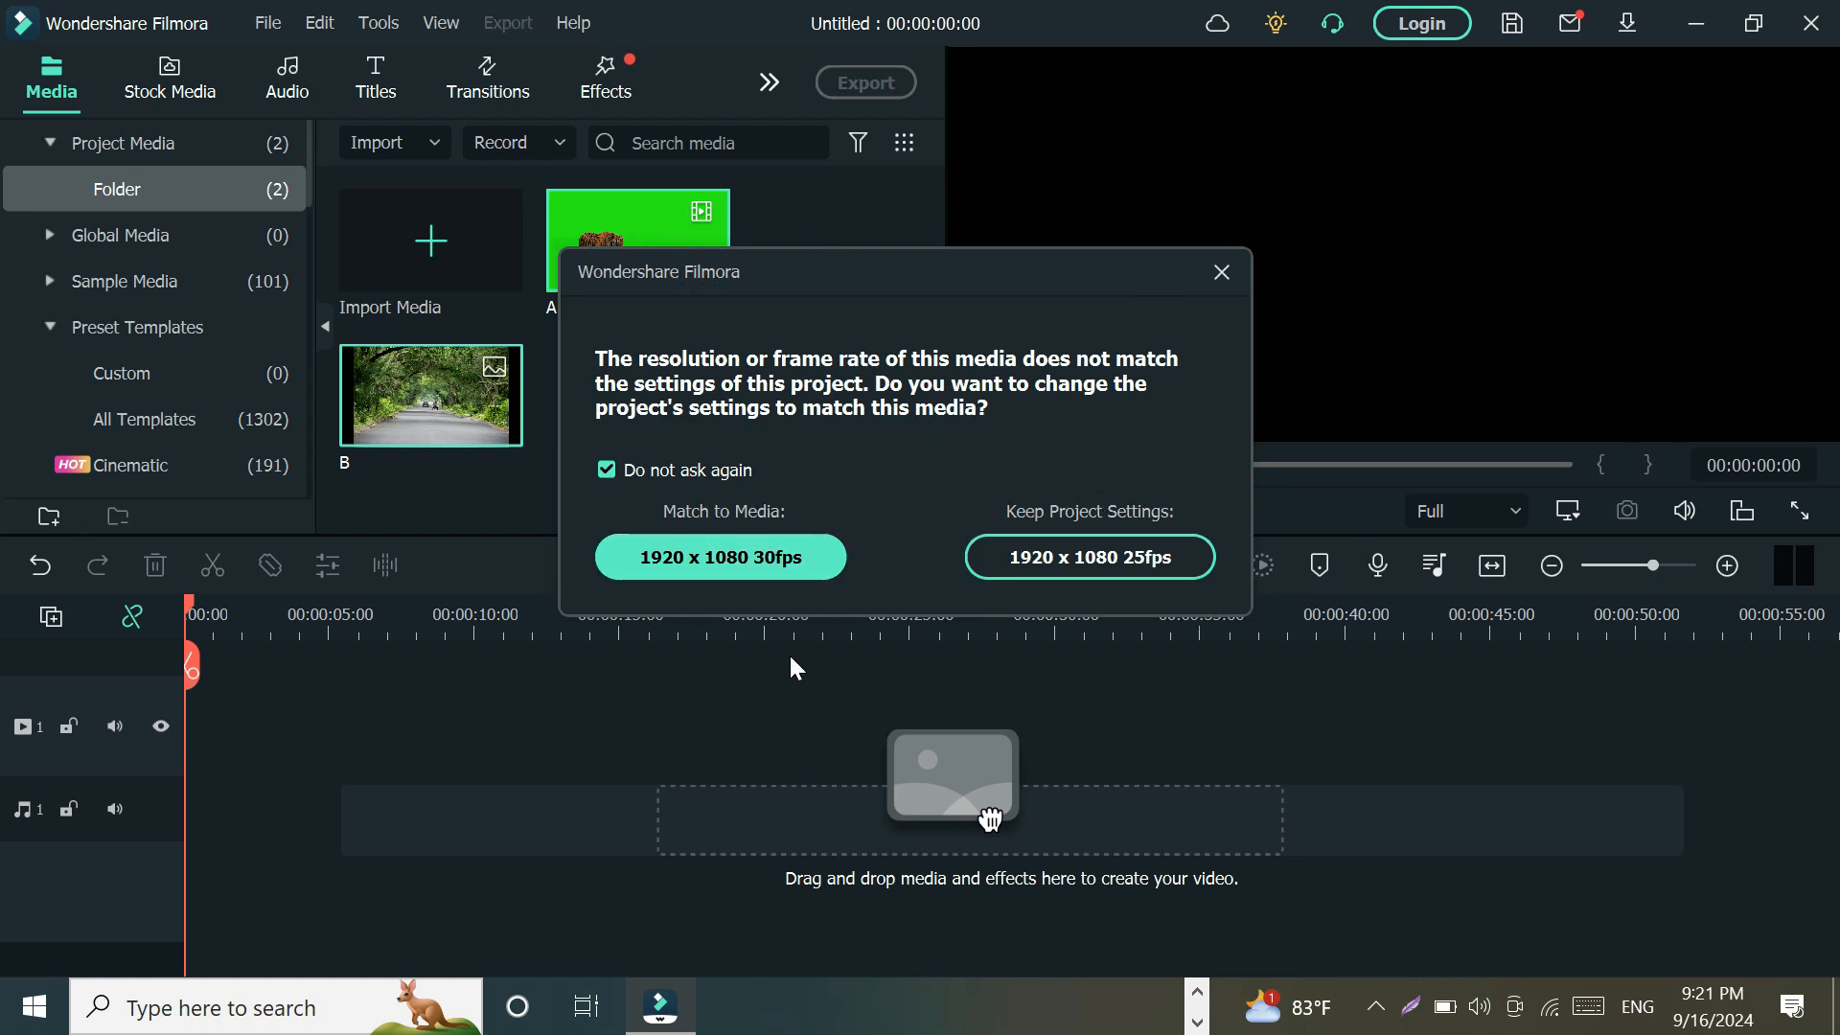
click(716, 562)
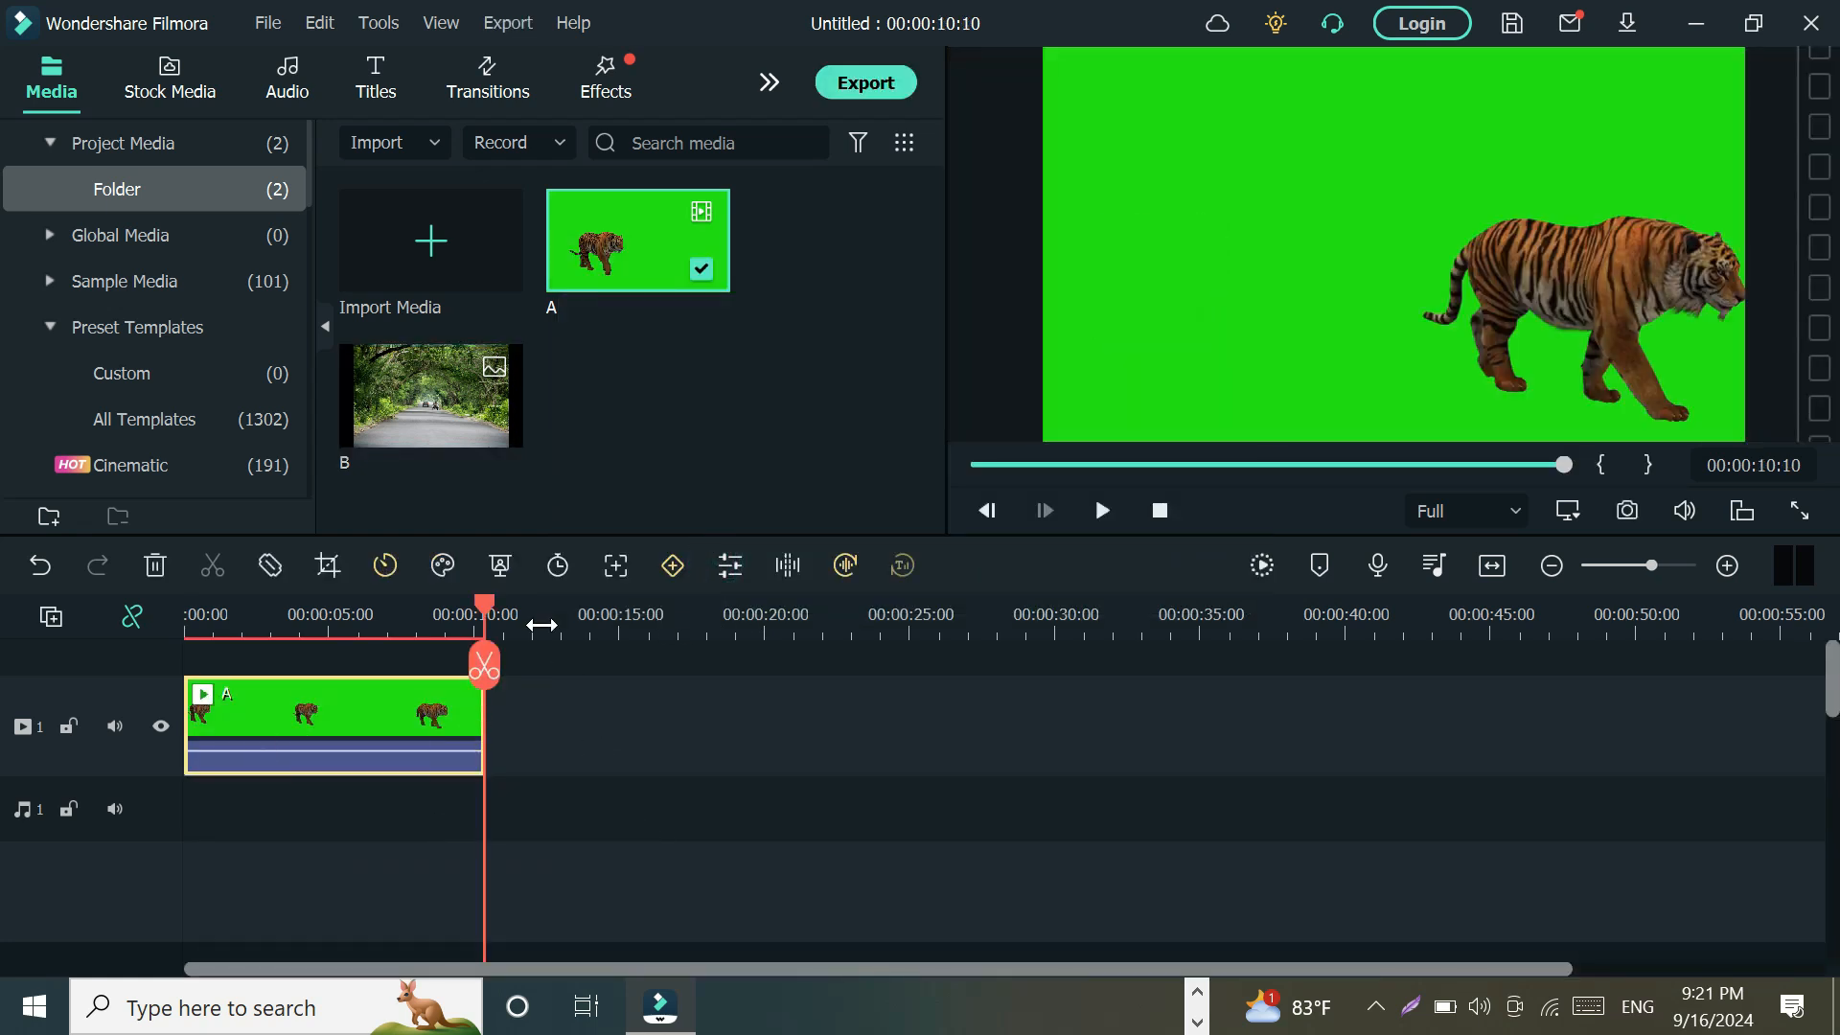
drag(488, 621, 90, 699)
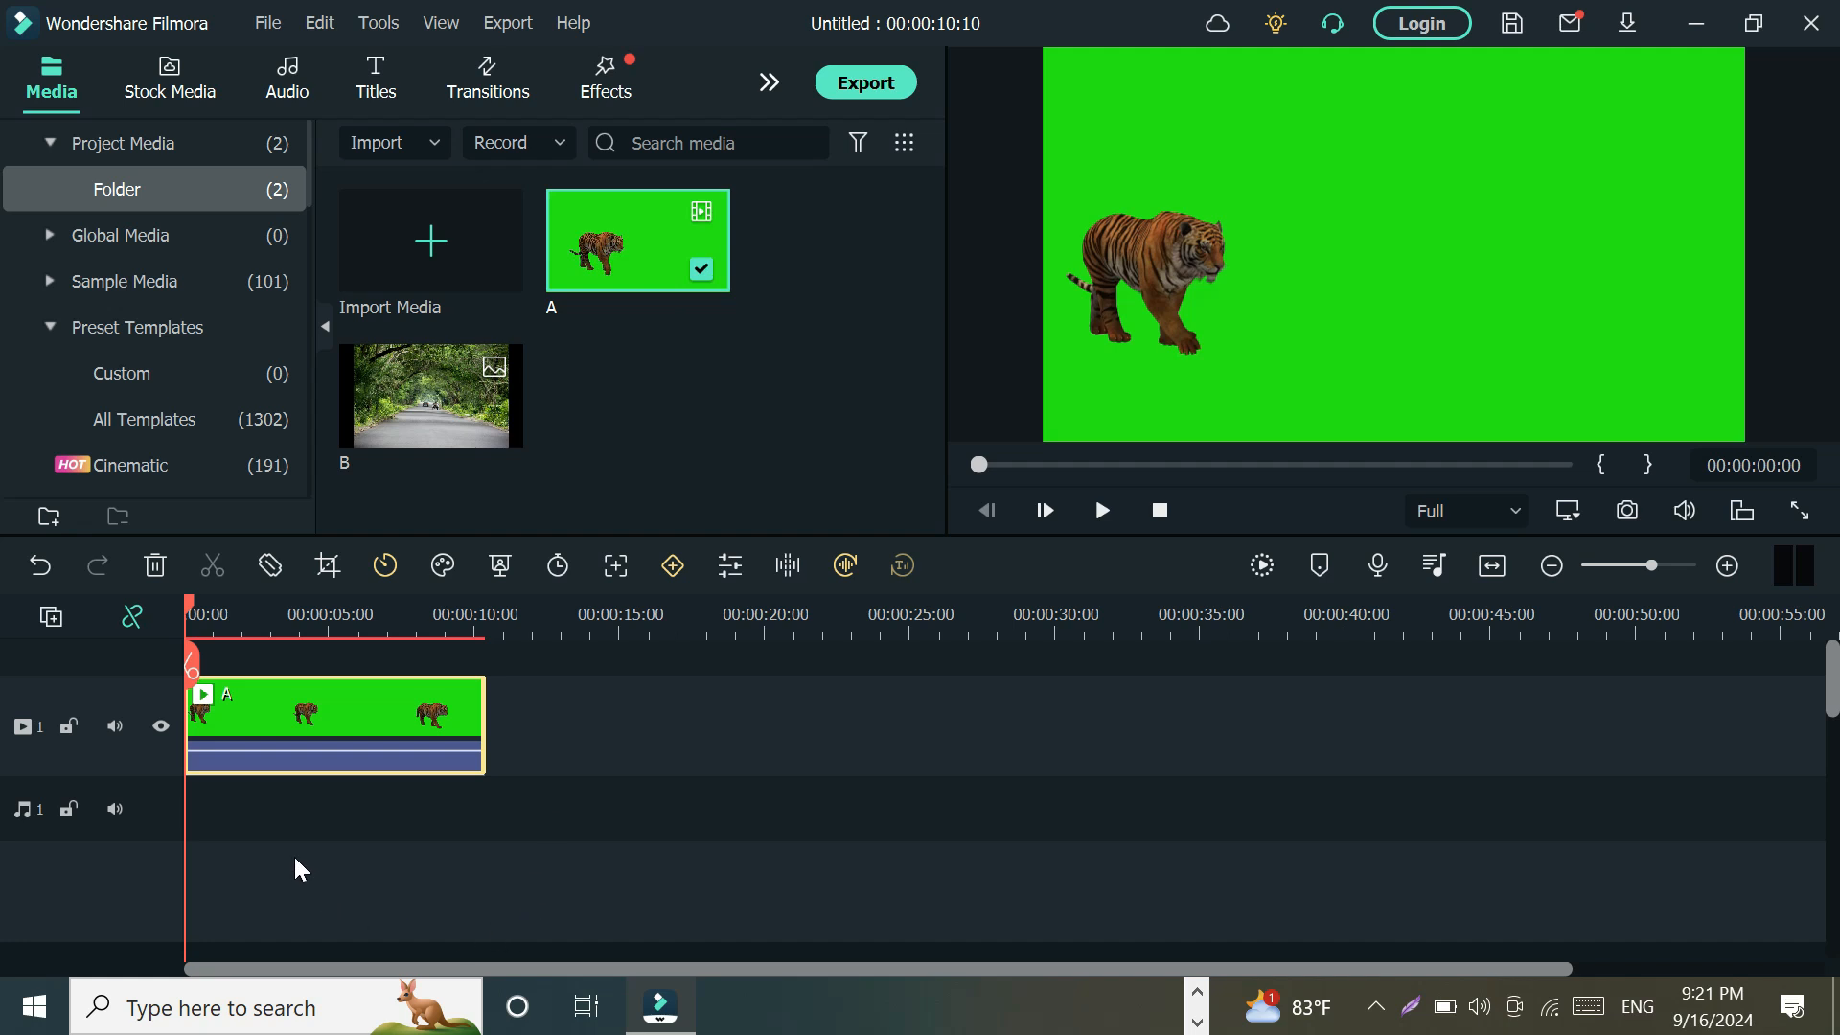
Add a second video track and move clip A up onto it
click(51, 619)
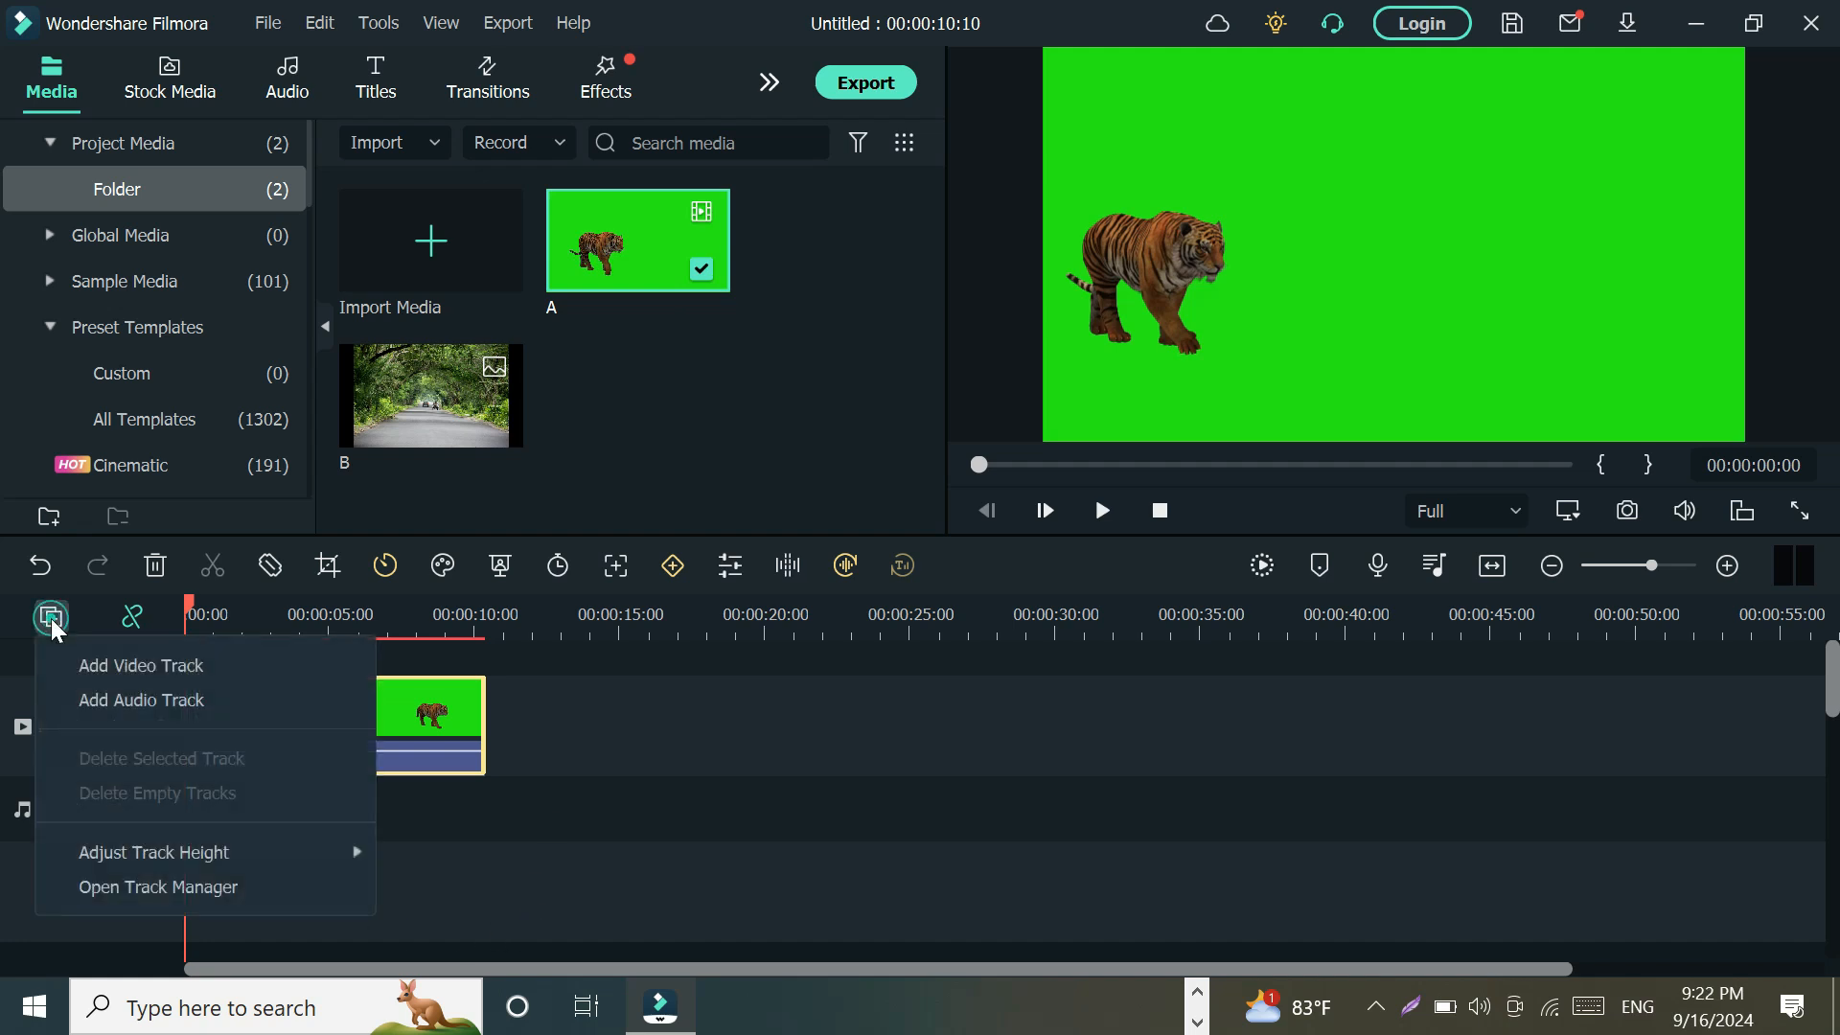
click(178, 671)
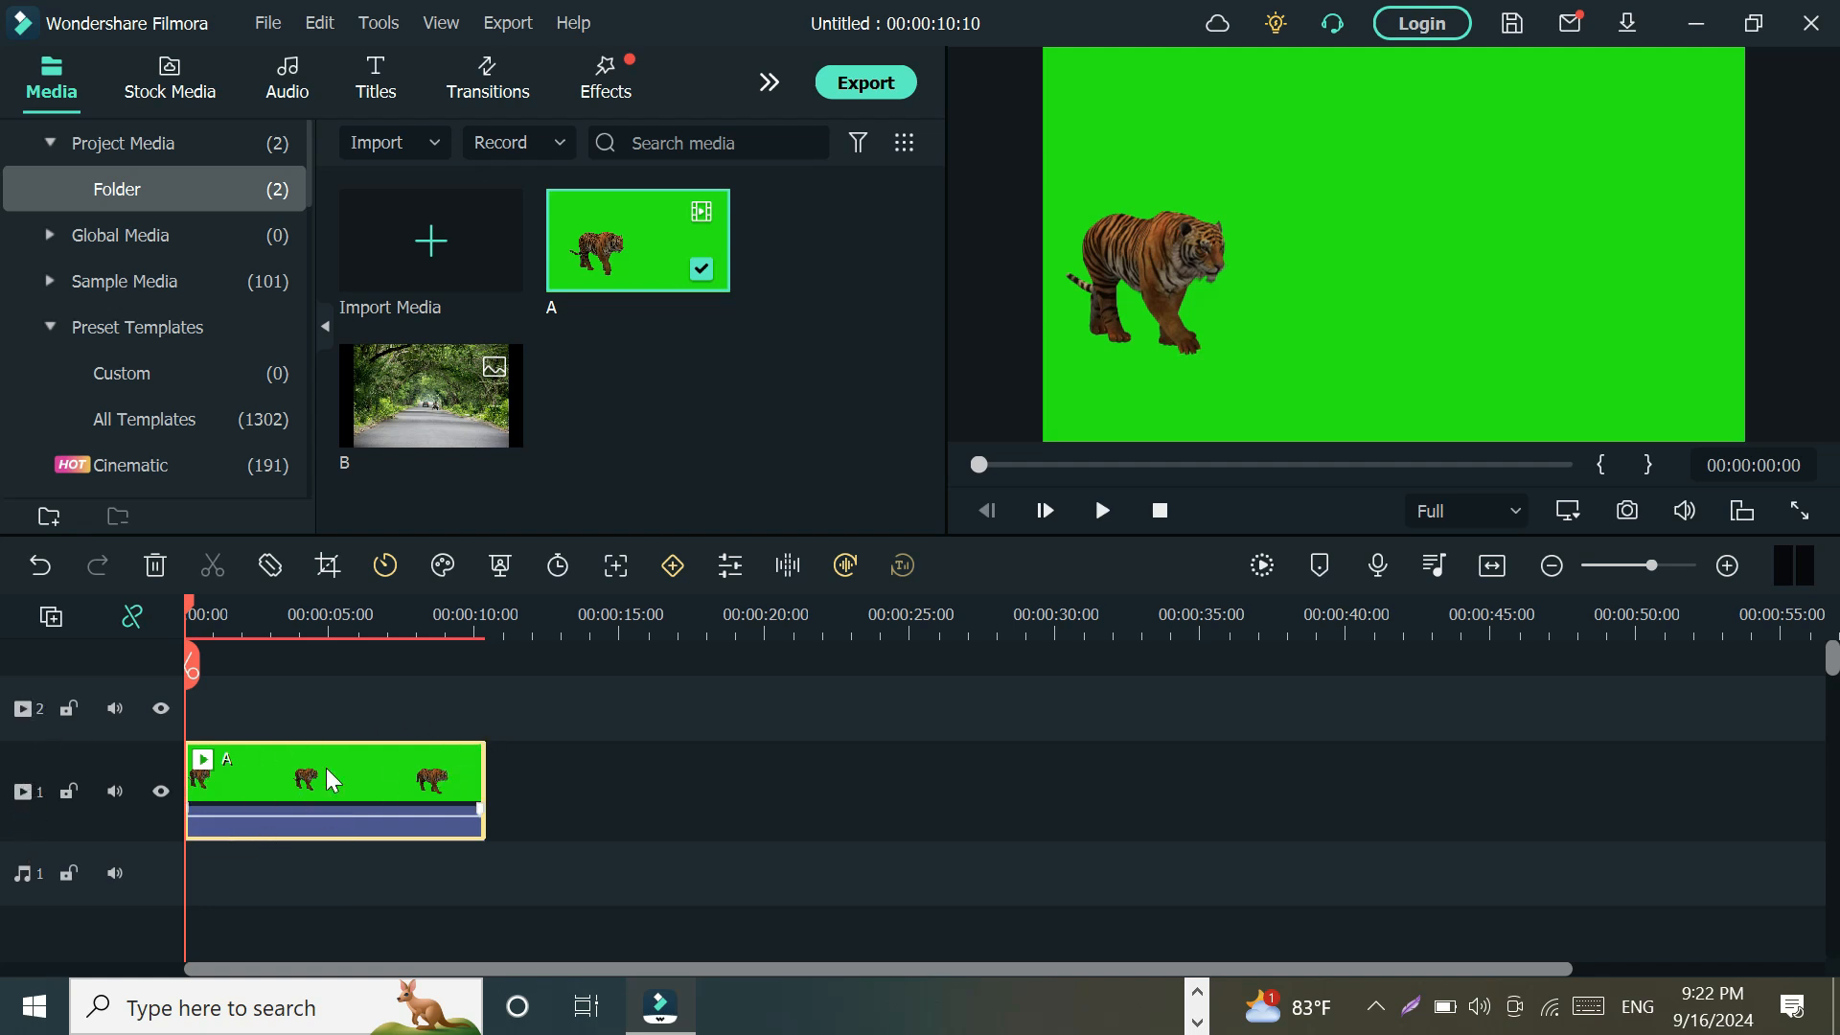
click(349, 710)
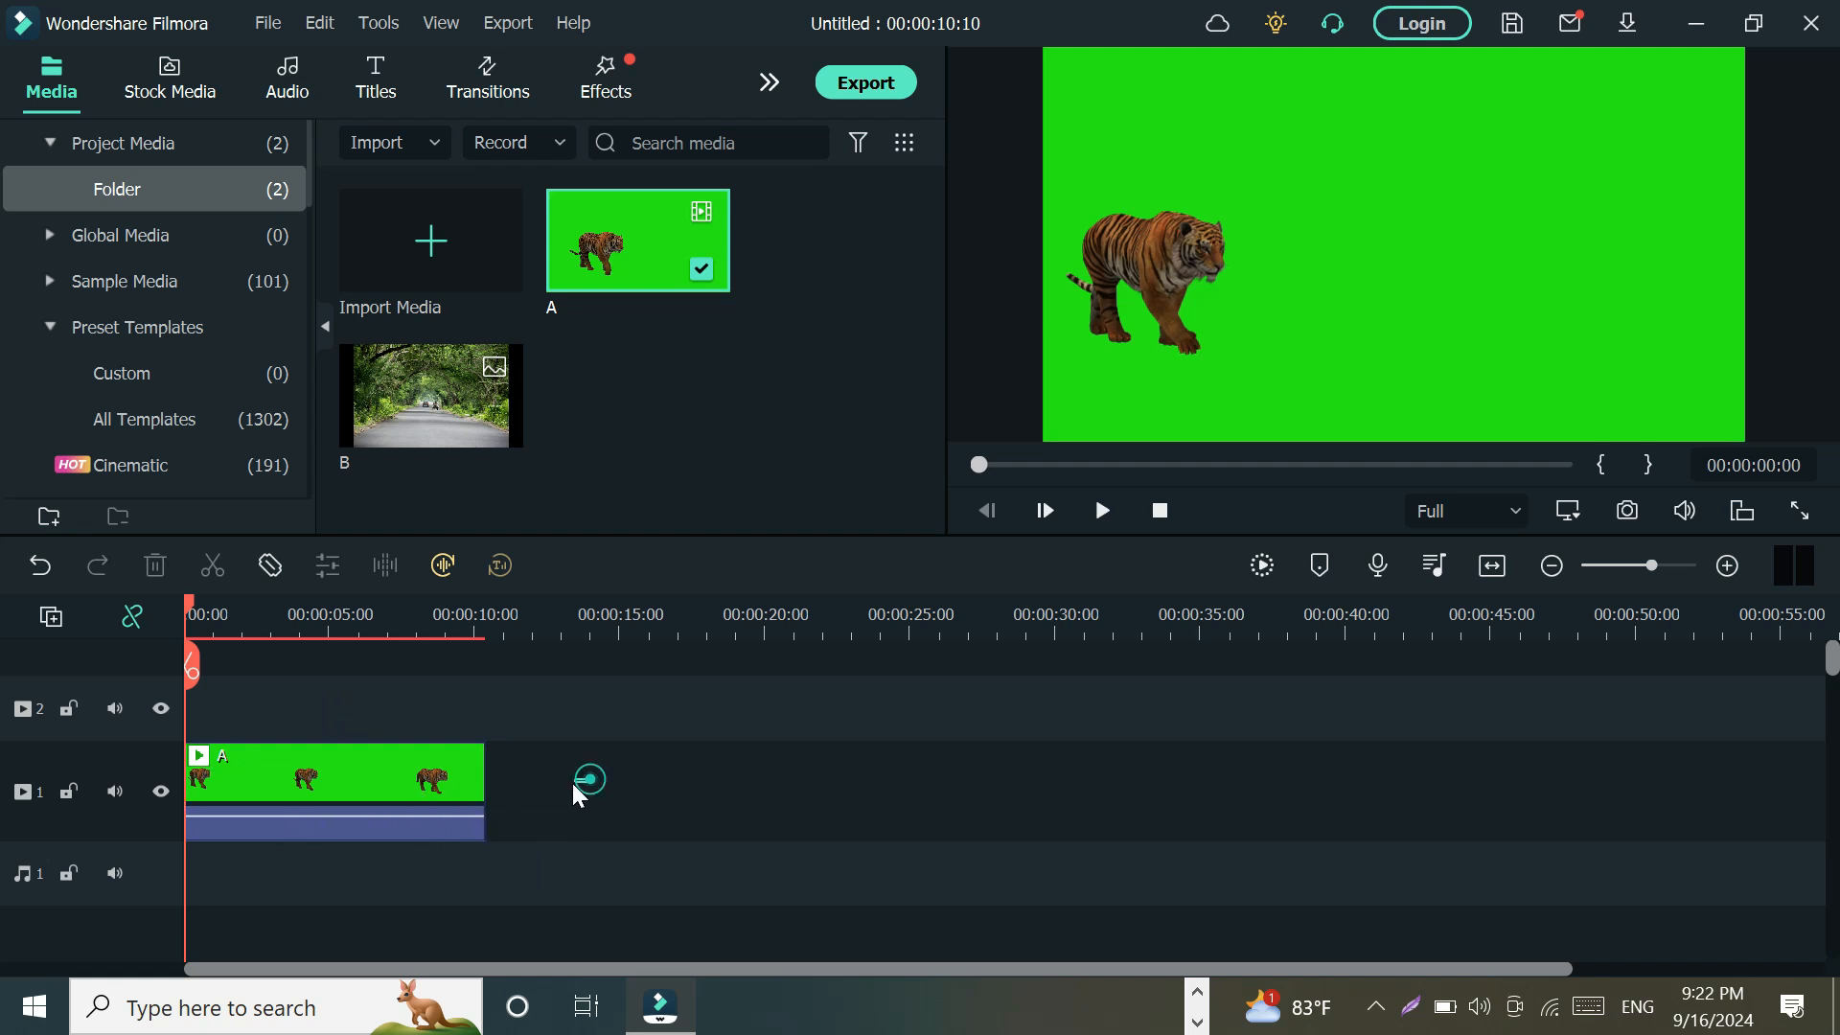
drag(591, 782, 308, 716)
click(524, 836)
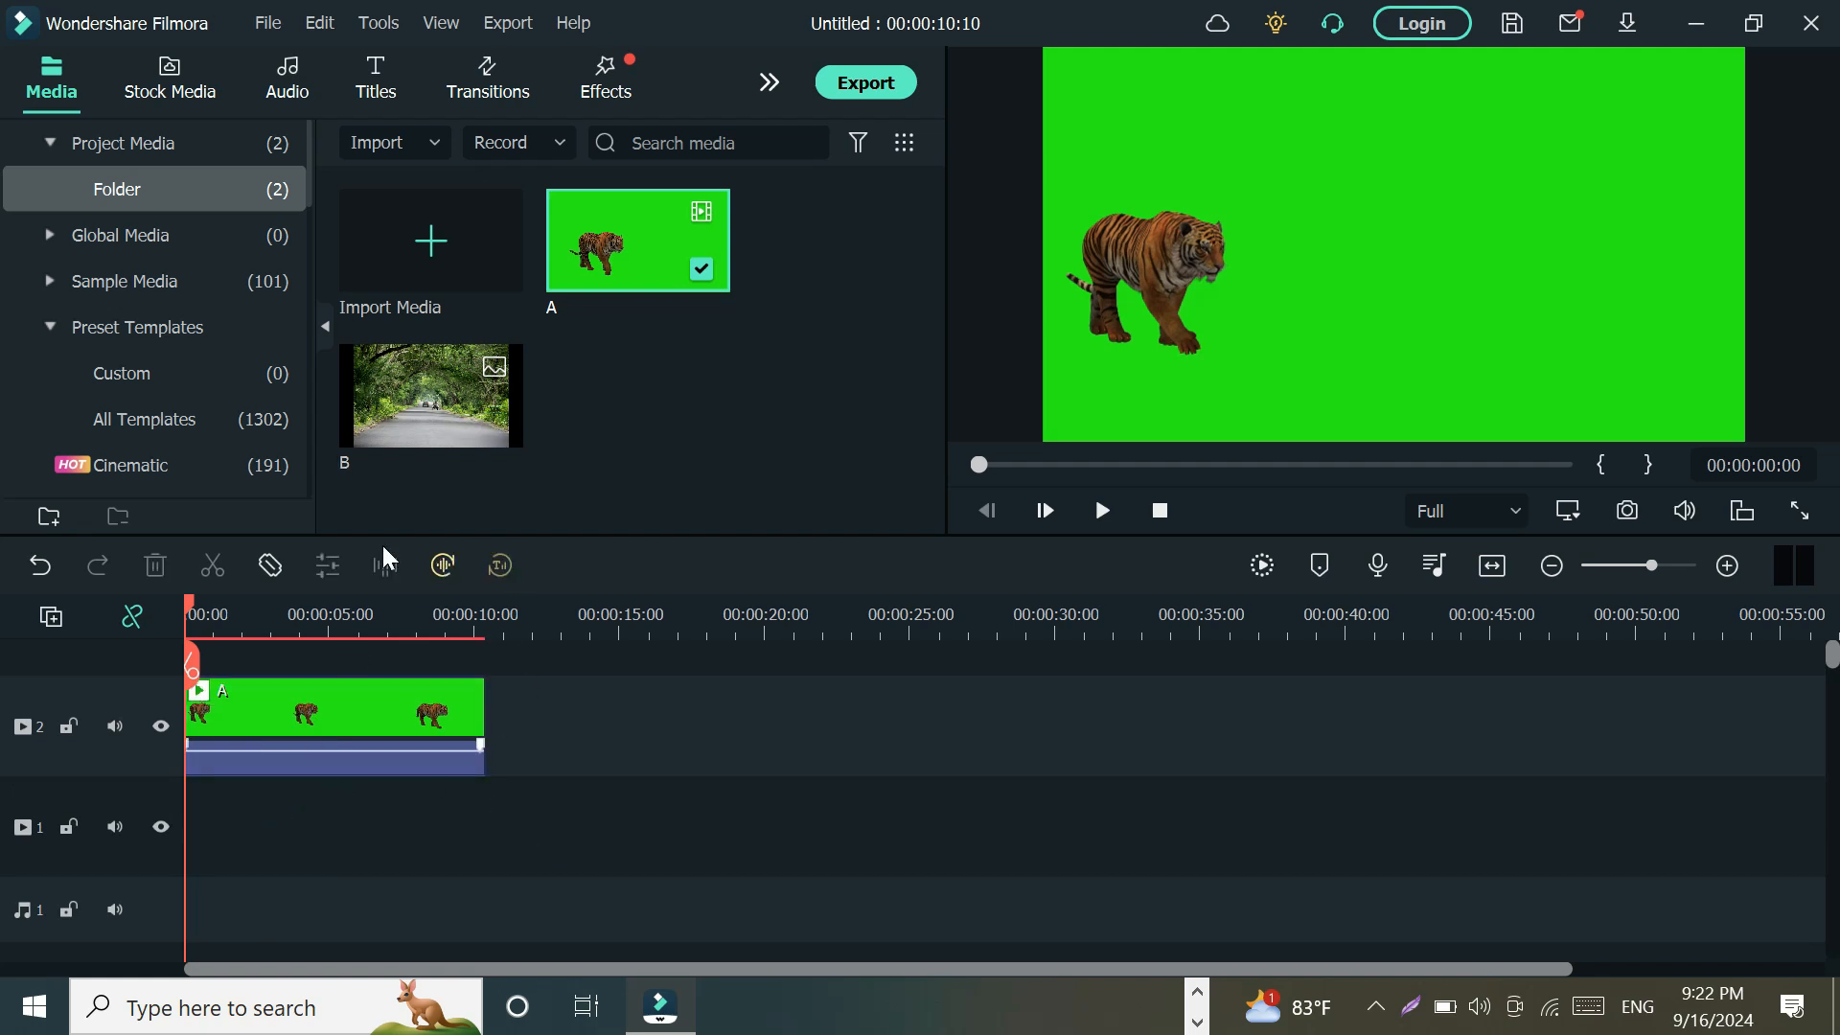
Place image B at the start of video track 1 and extend it to the end of clip A
drag(424, 401, 187, 891)
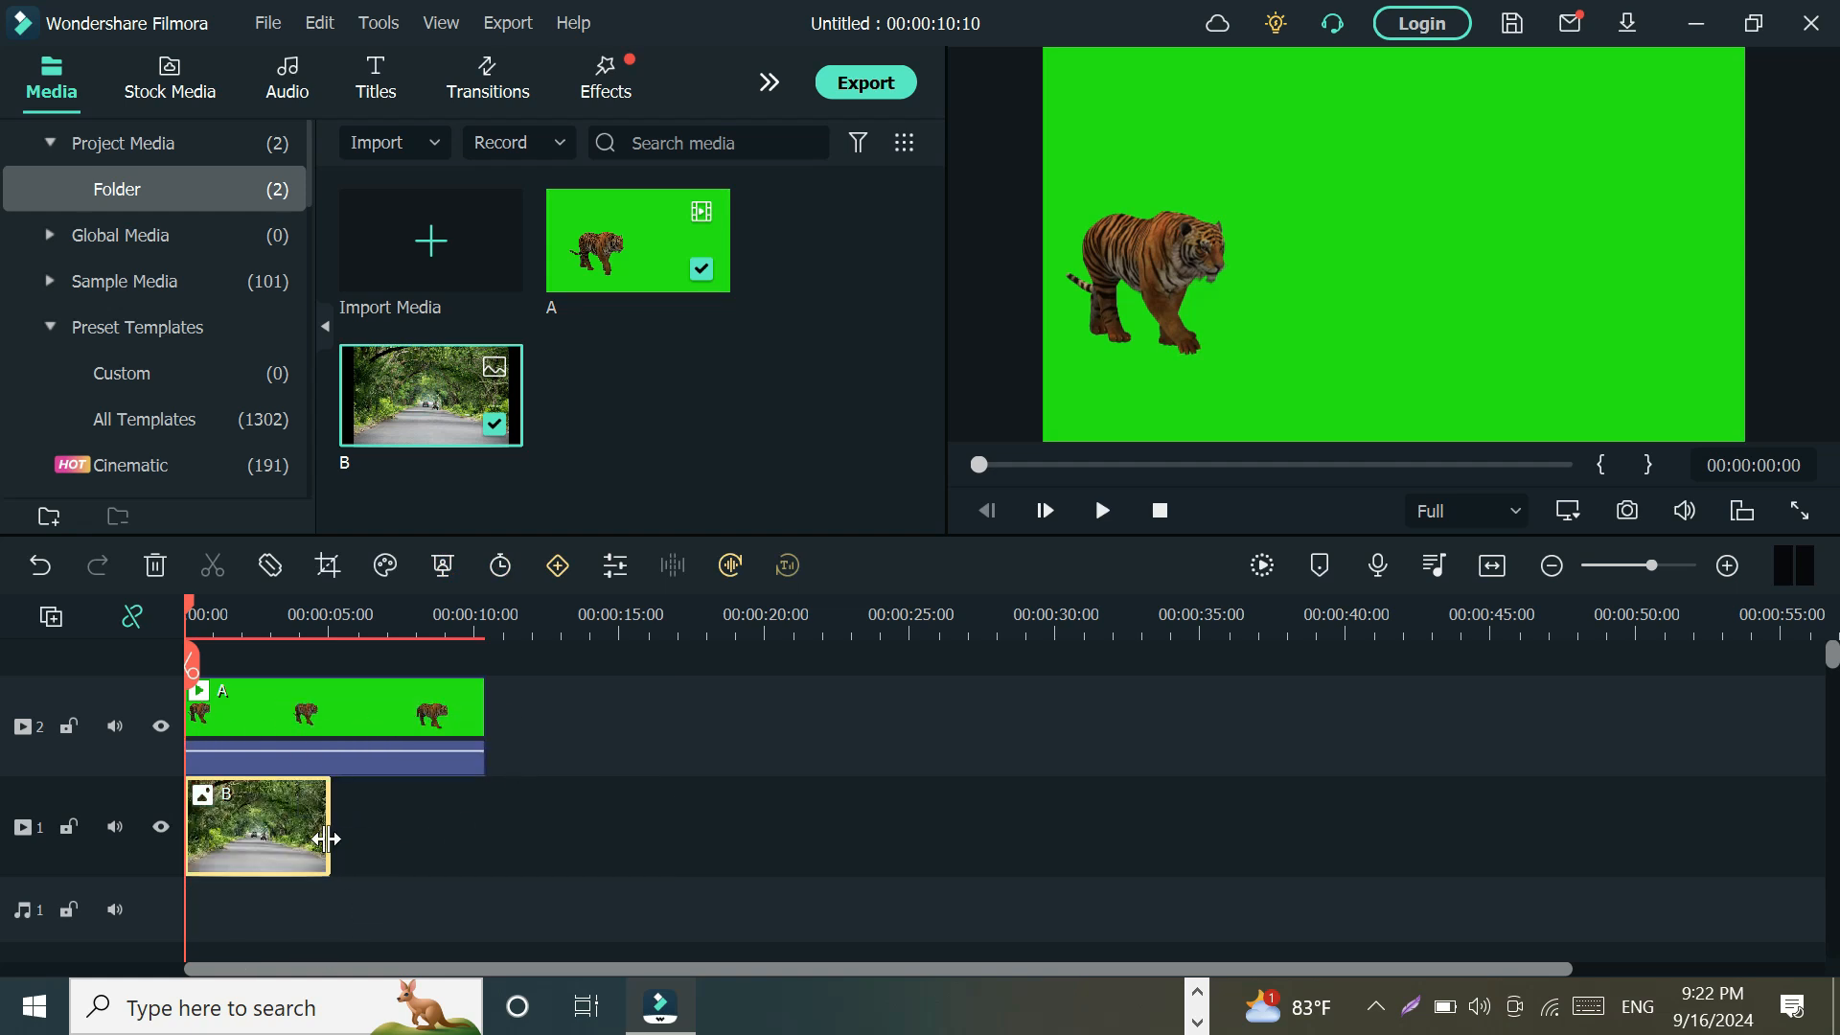
drag(326, 838, 483, 849)
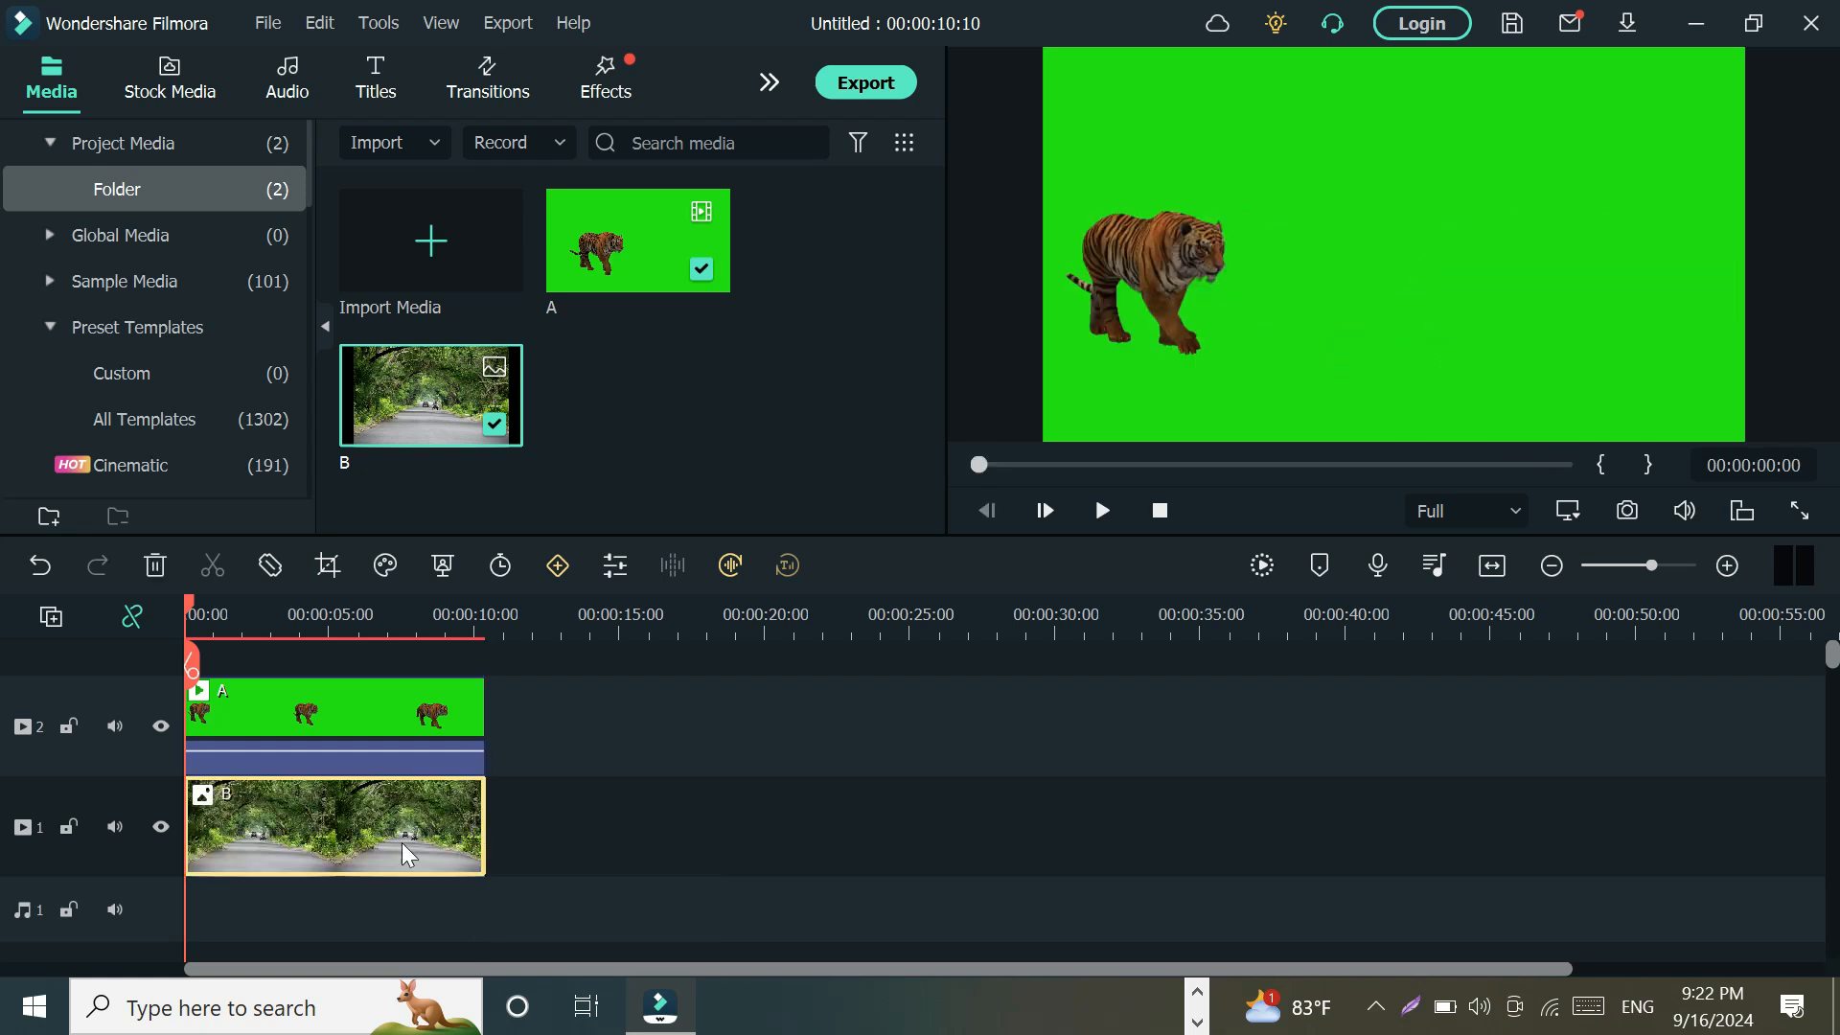
click(40, 567)
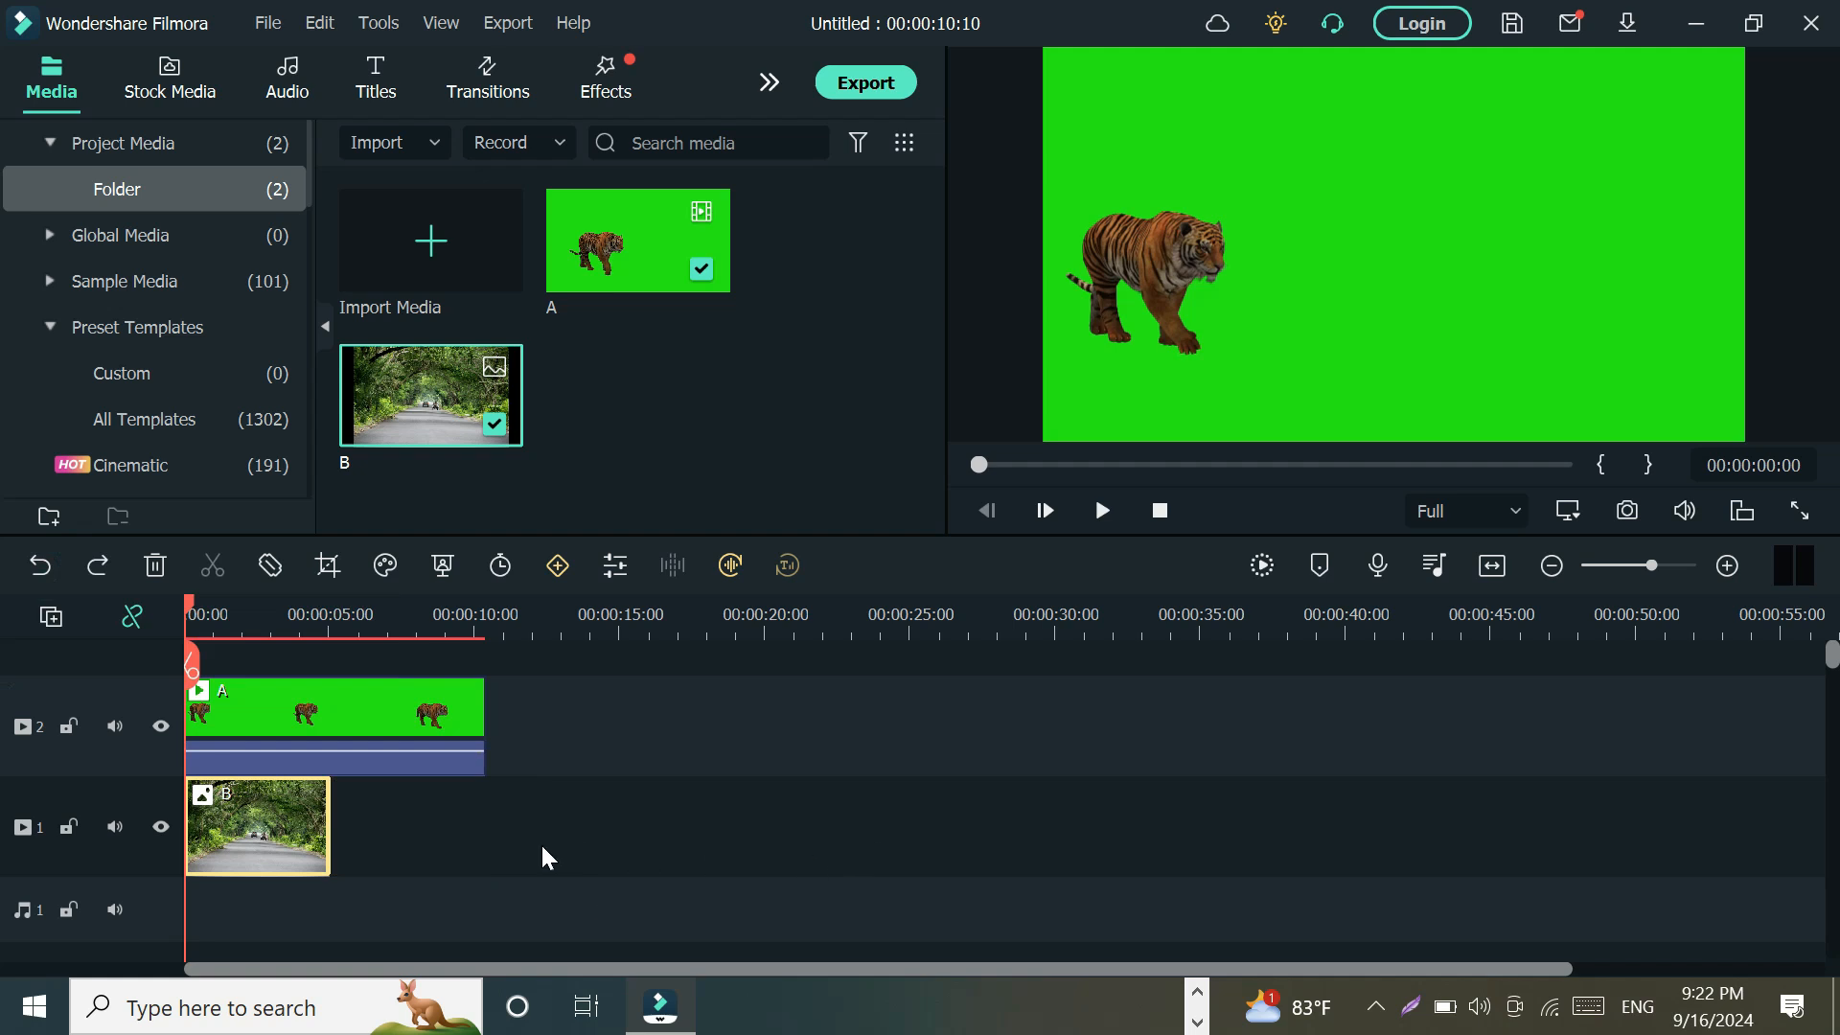
click(277, 830)
drag(327, 834, 483, 840)
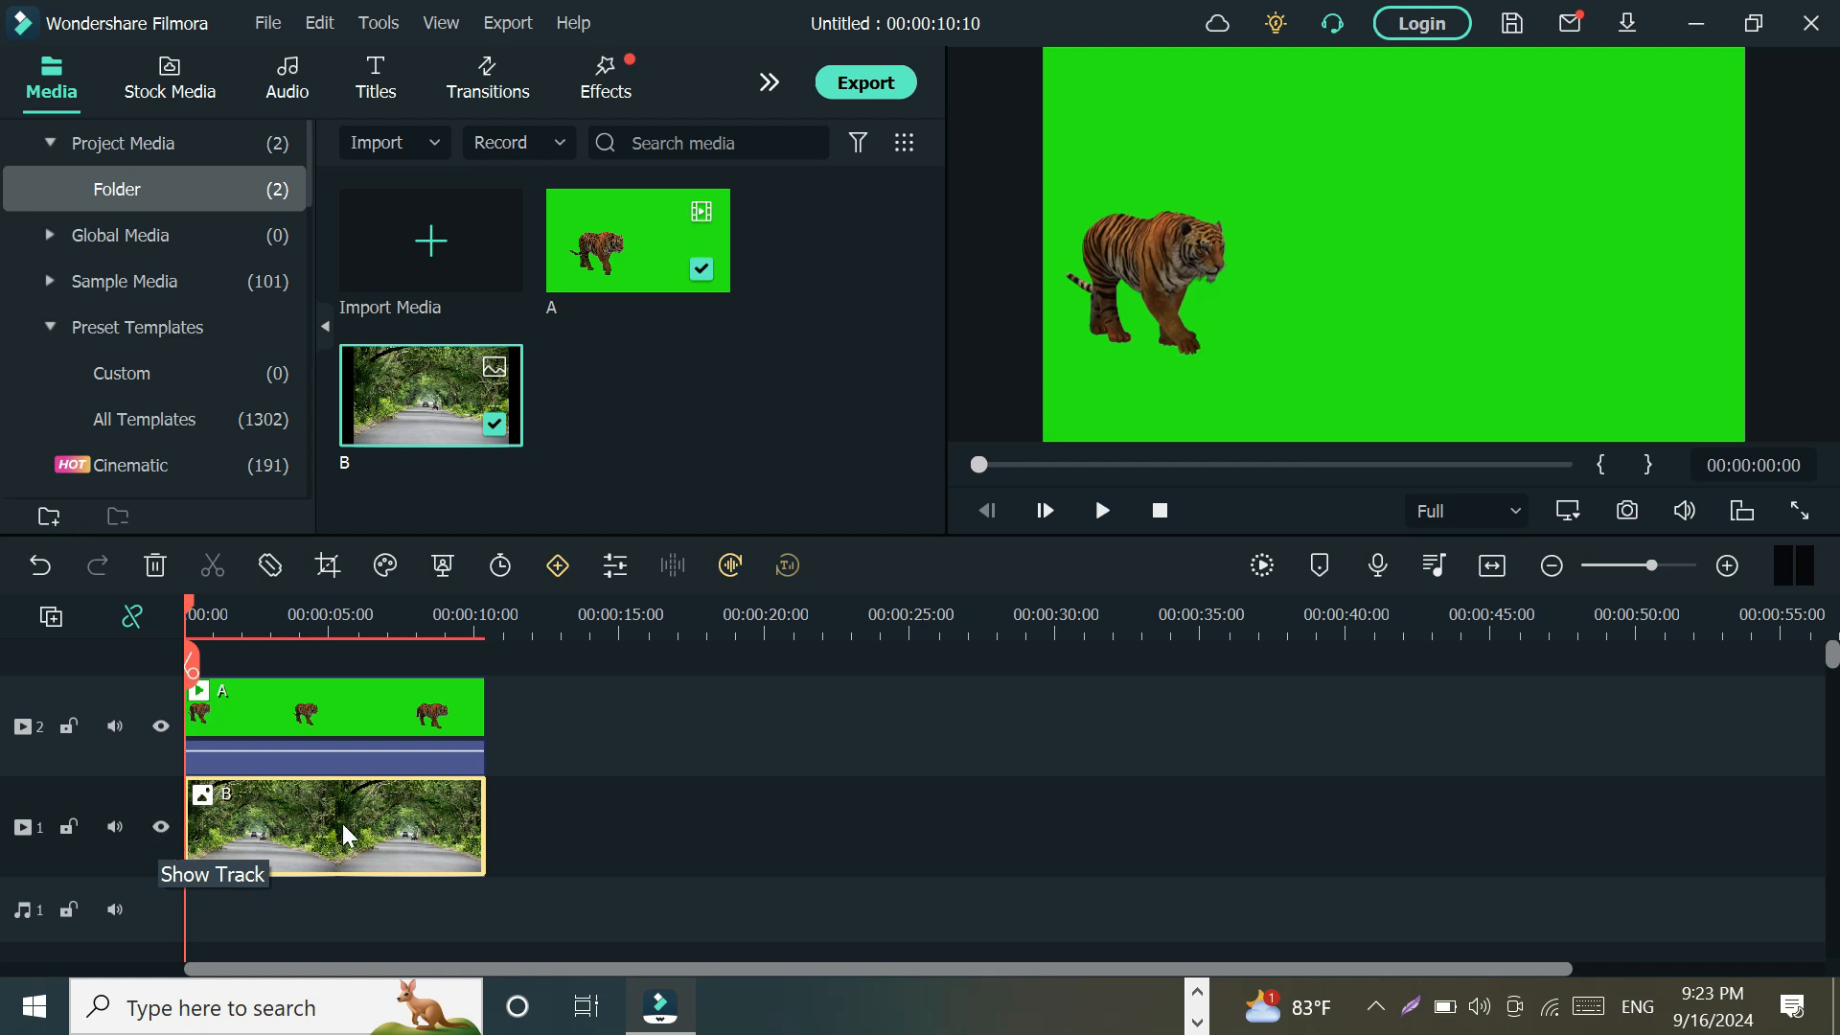
Hide video track 1, play the tiger clip through and return the playhead to the start
click(162, 830)
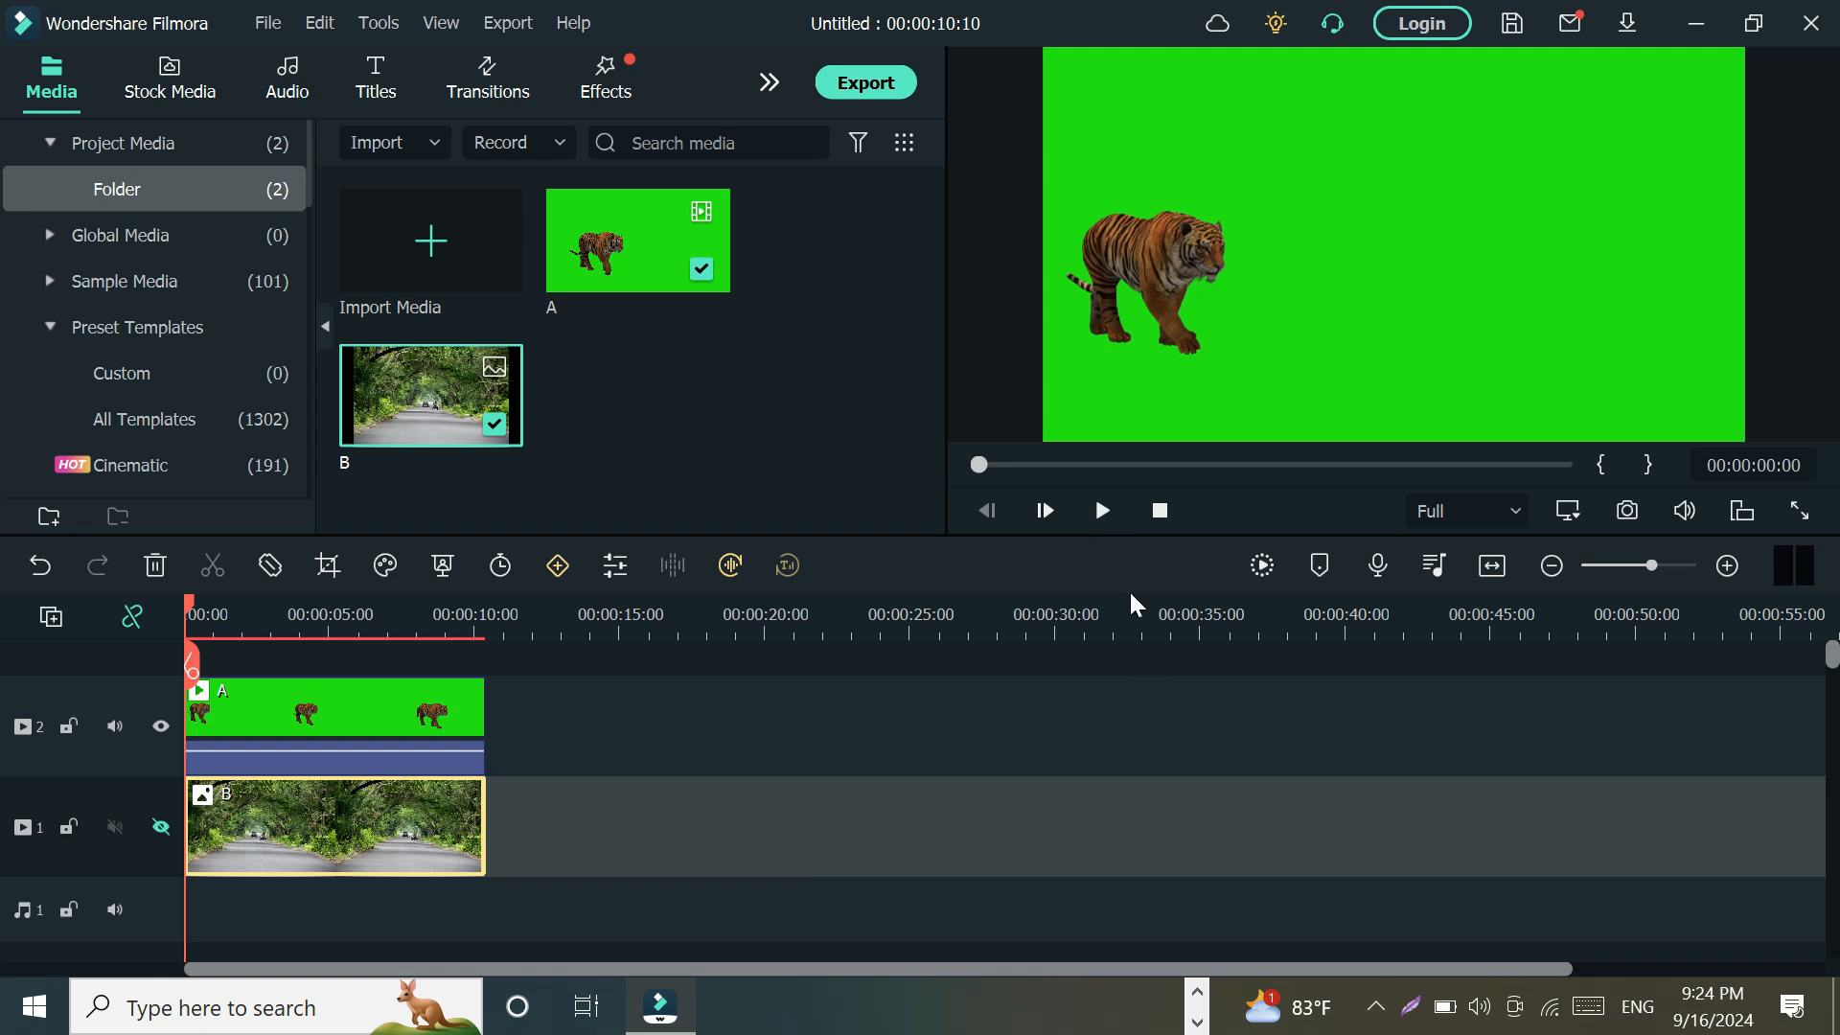
click(1105, 511)
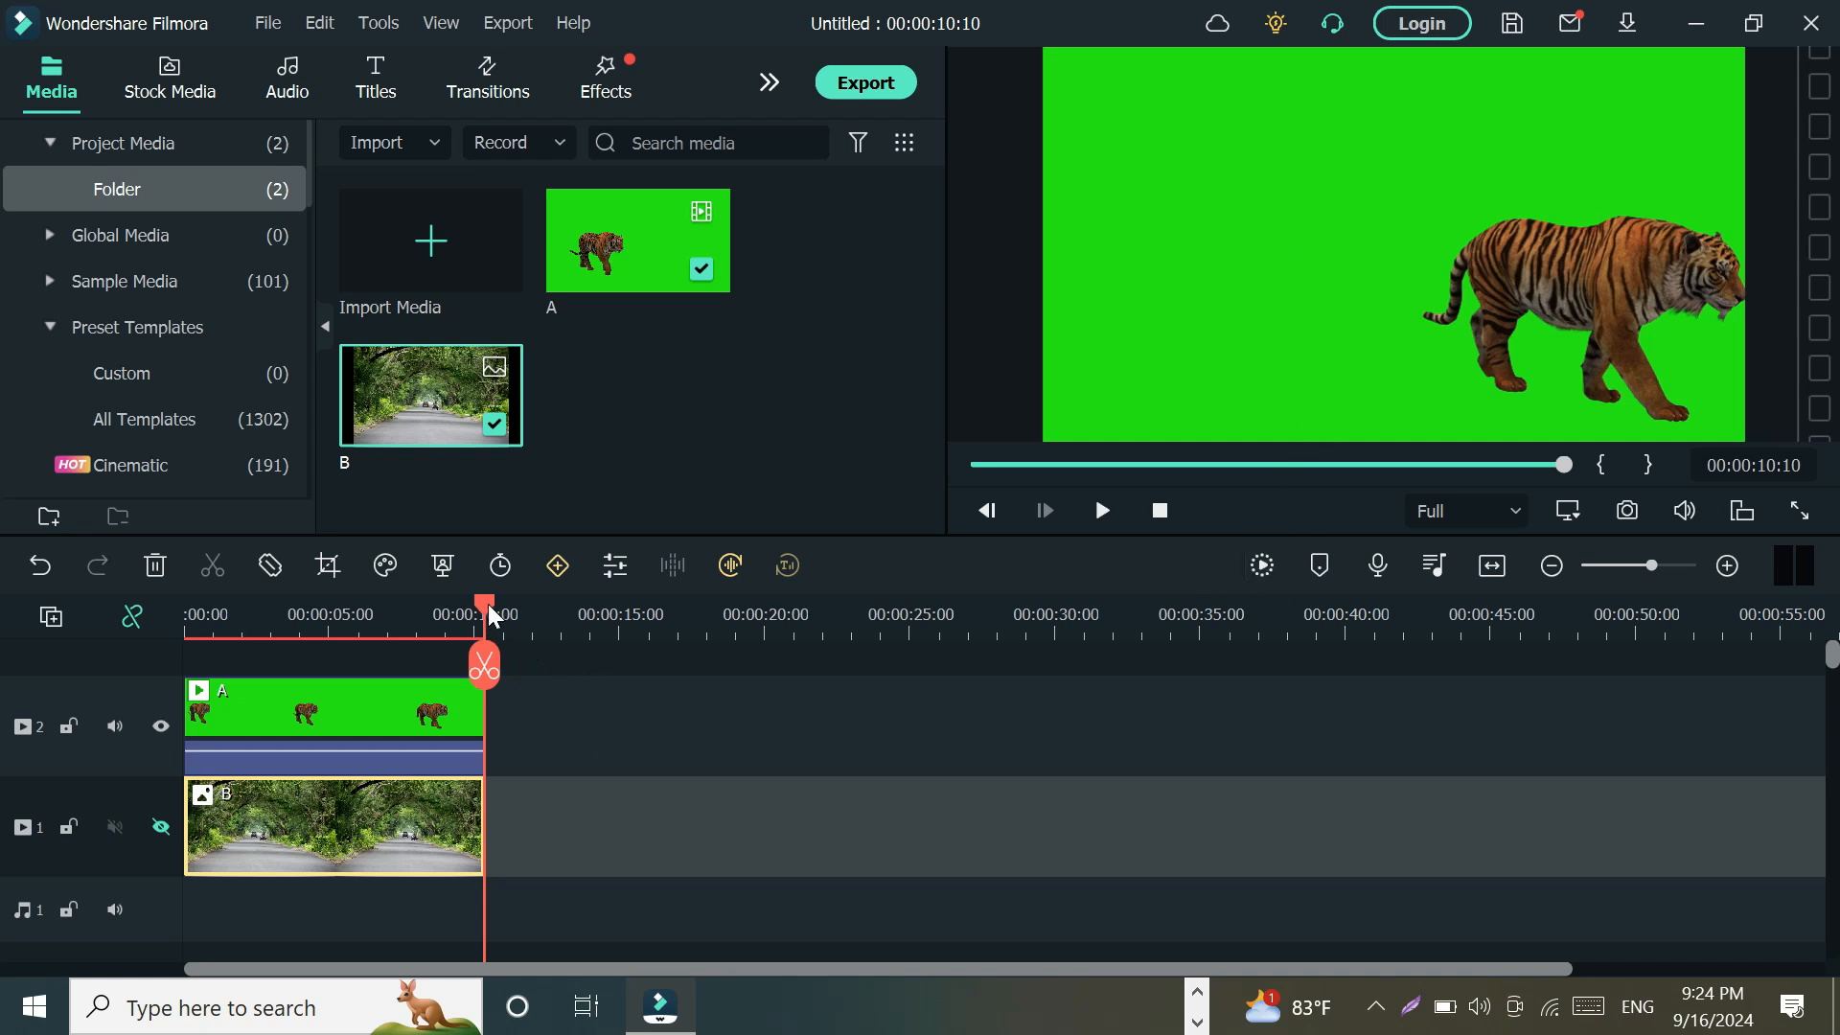
drag(489, 613, 169, 634)
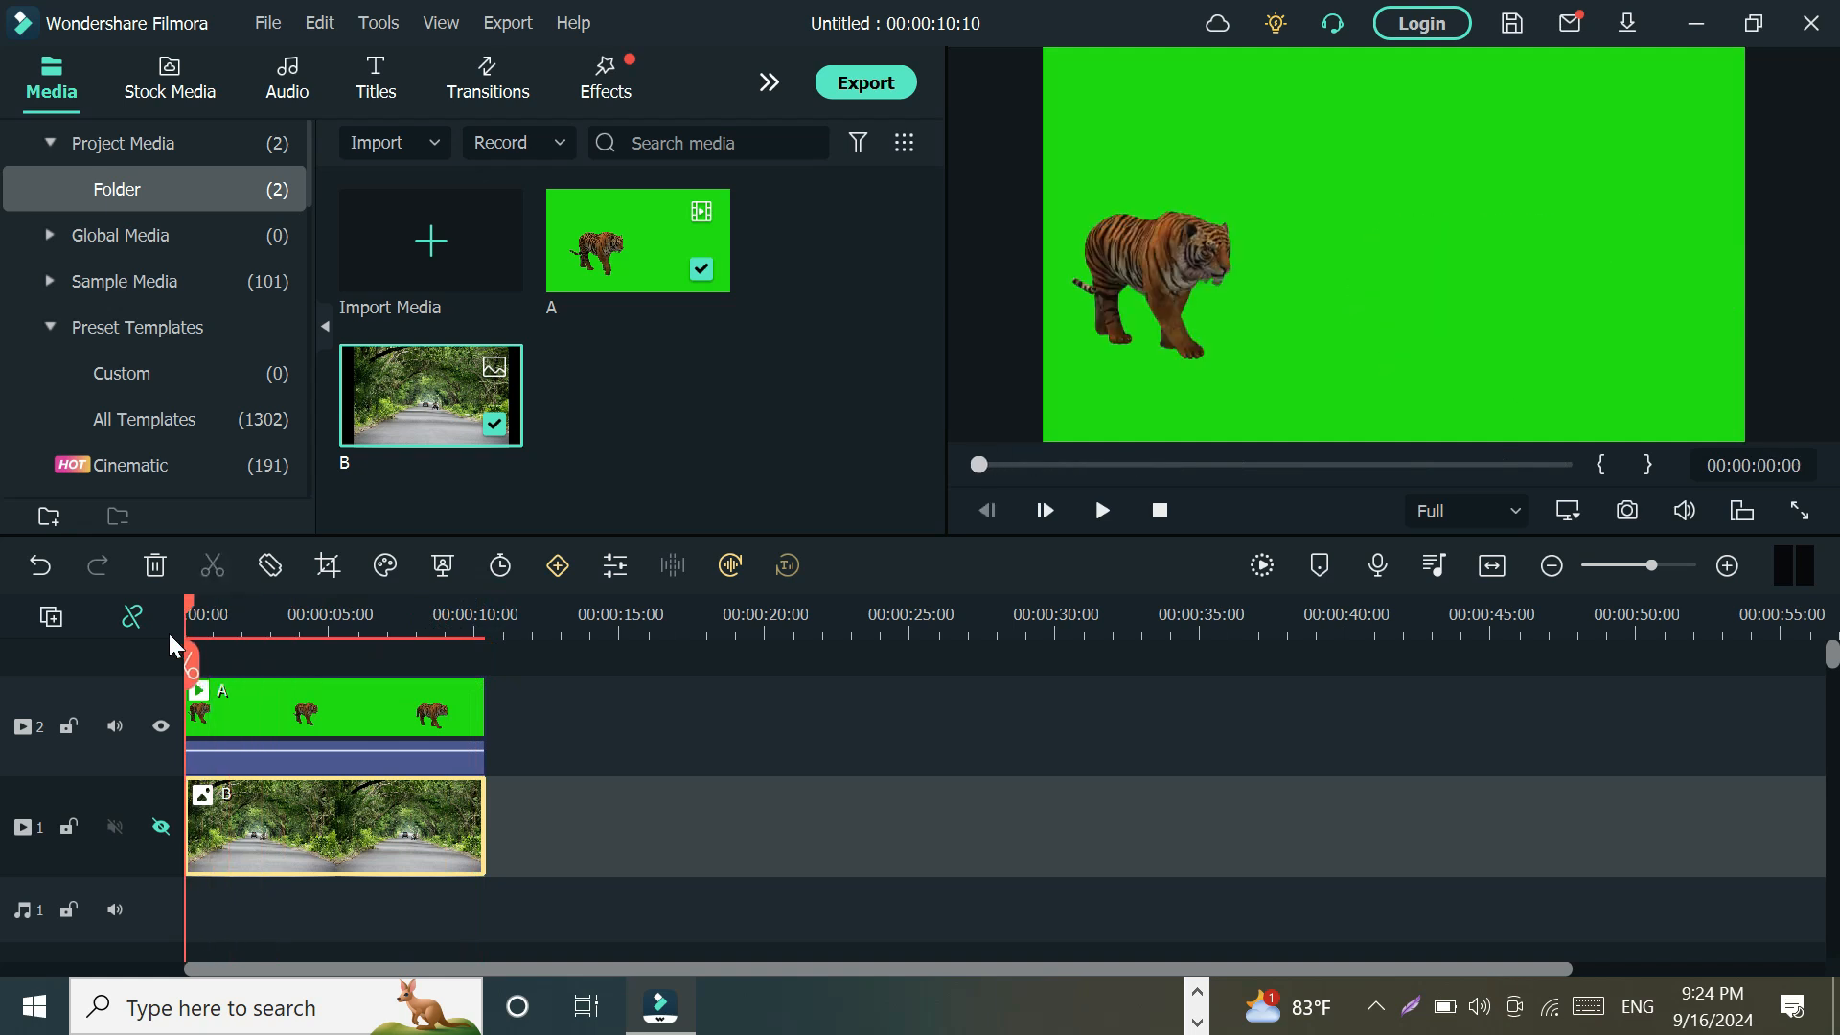
Open clip A's video settings and enable Chroma Key on it
click(322, 726)
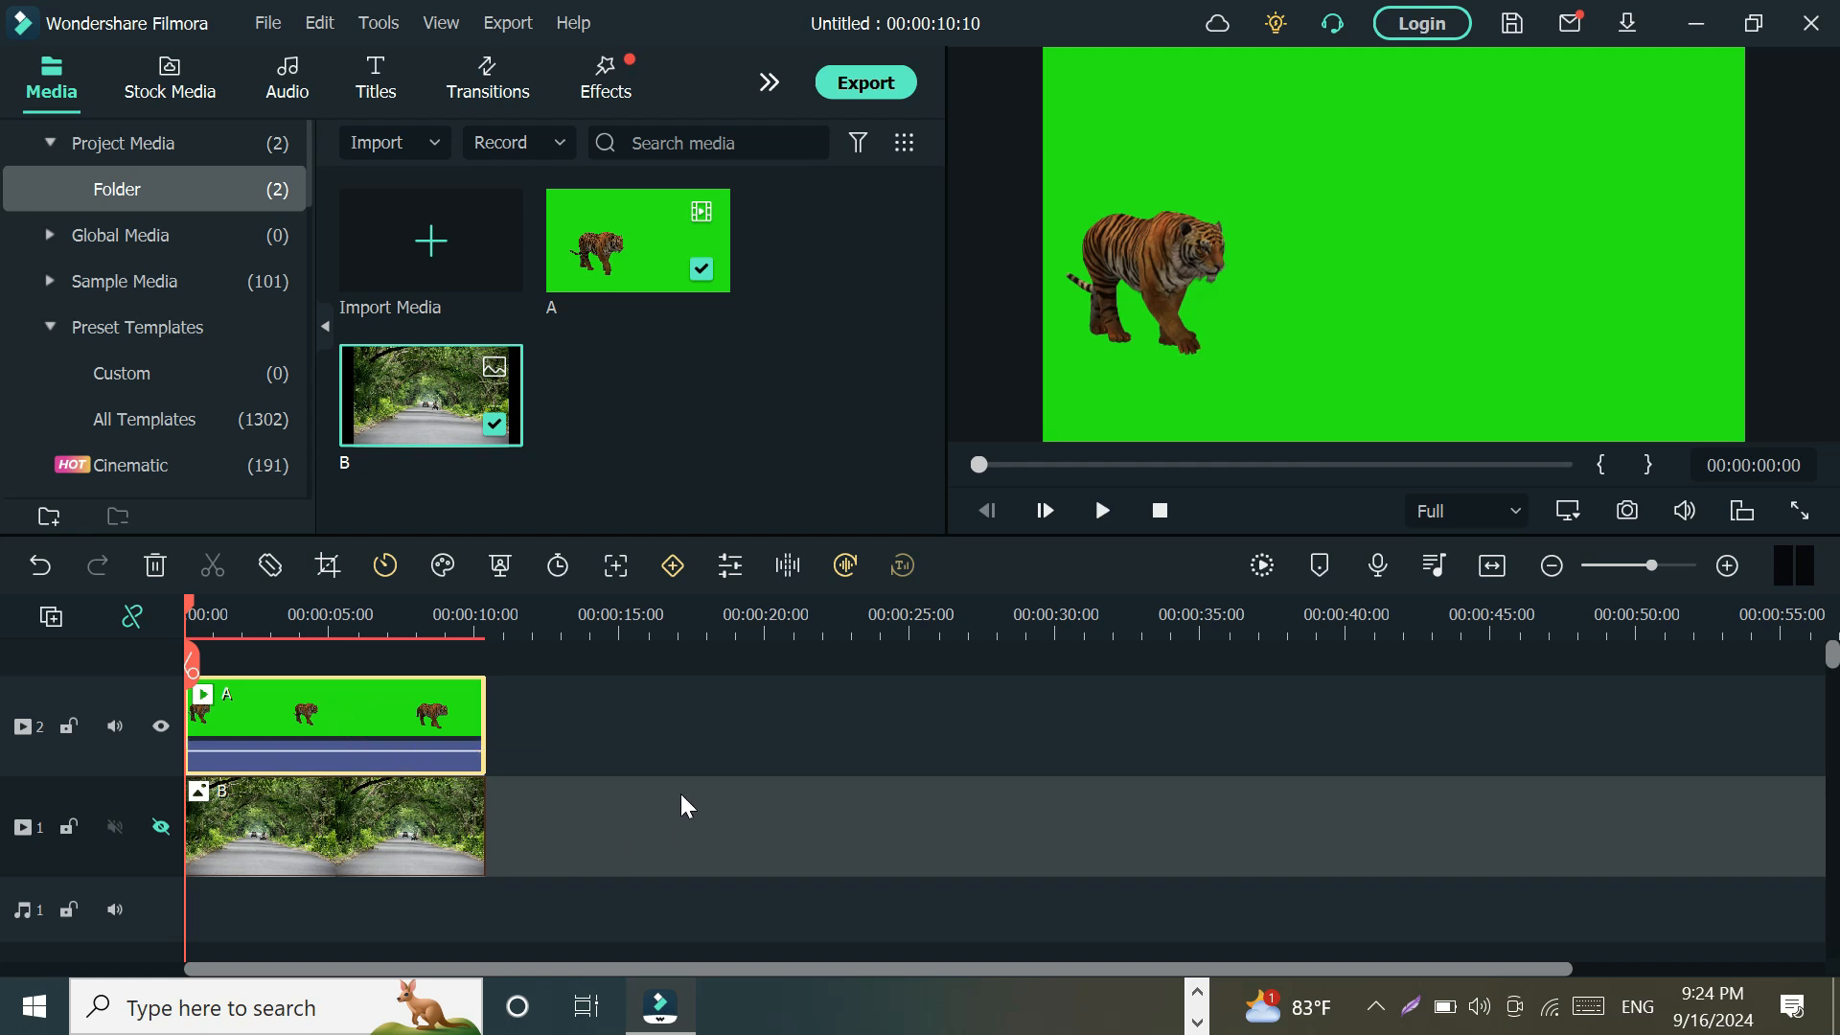
double_click(370, 710)
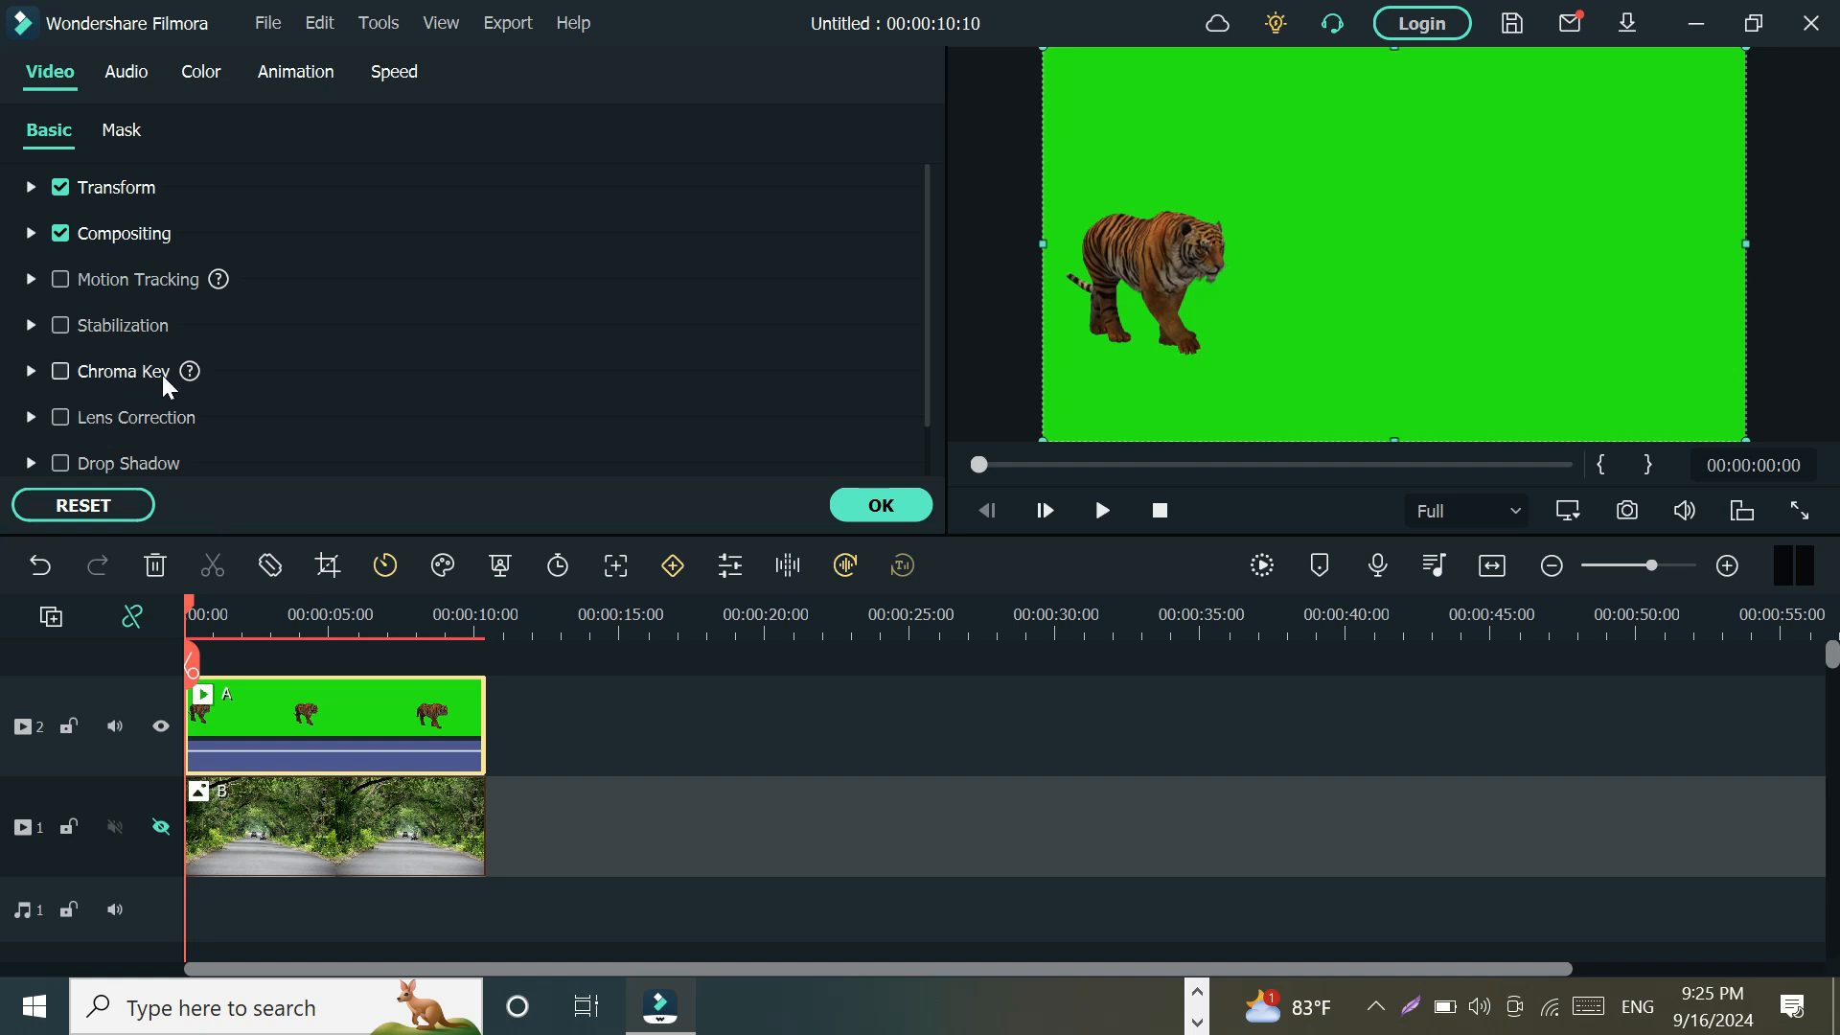
click(60, 372)
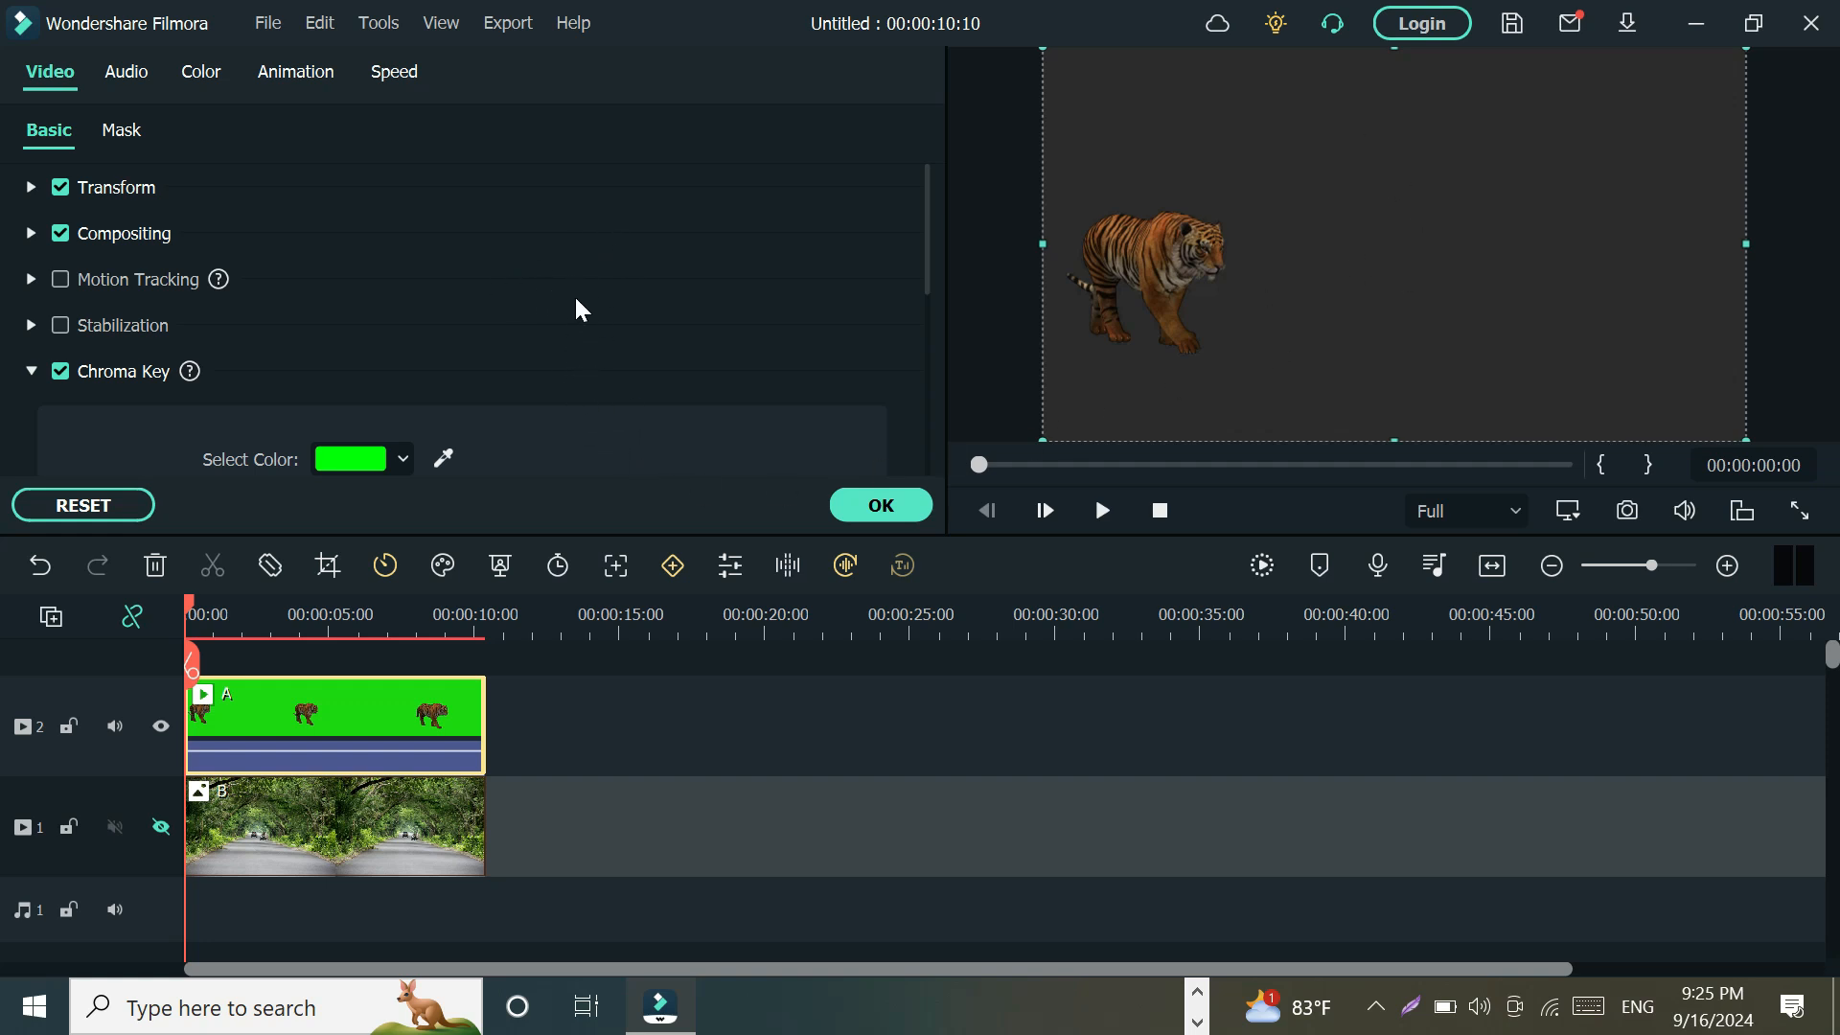
scroll(573, 297, down, 5)
scroll(554, 316, up, 3)
scroll(562, 308, down, 3)
scroll(550, 325, up, 5)
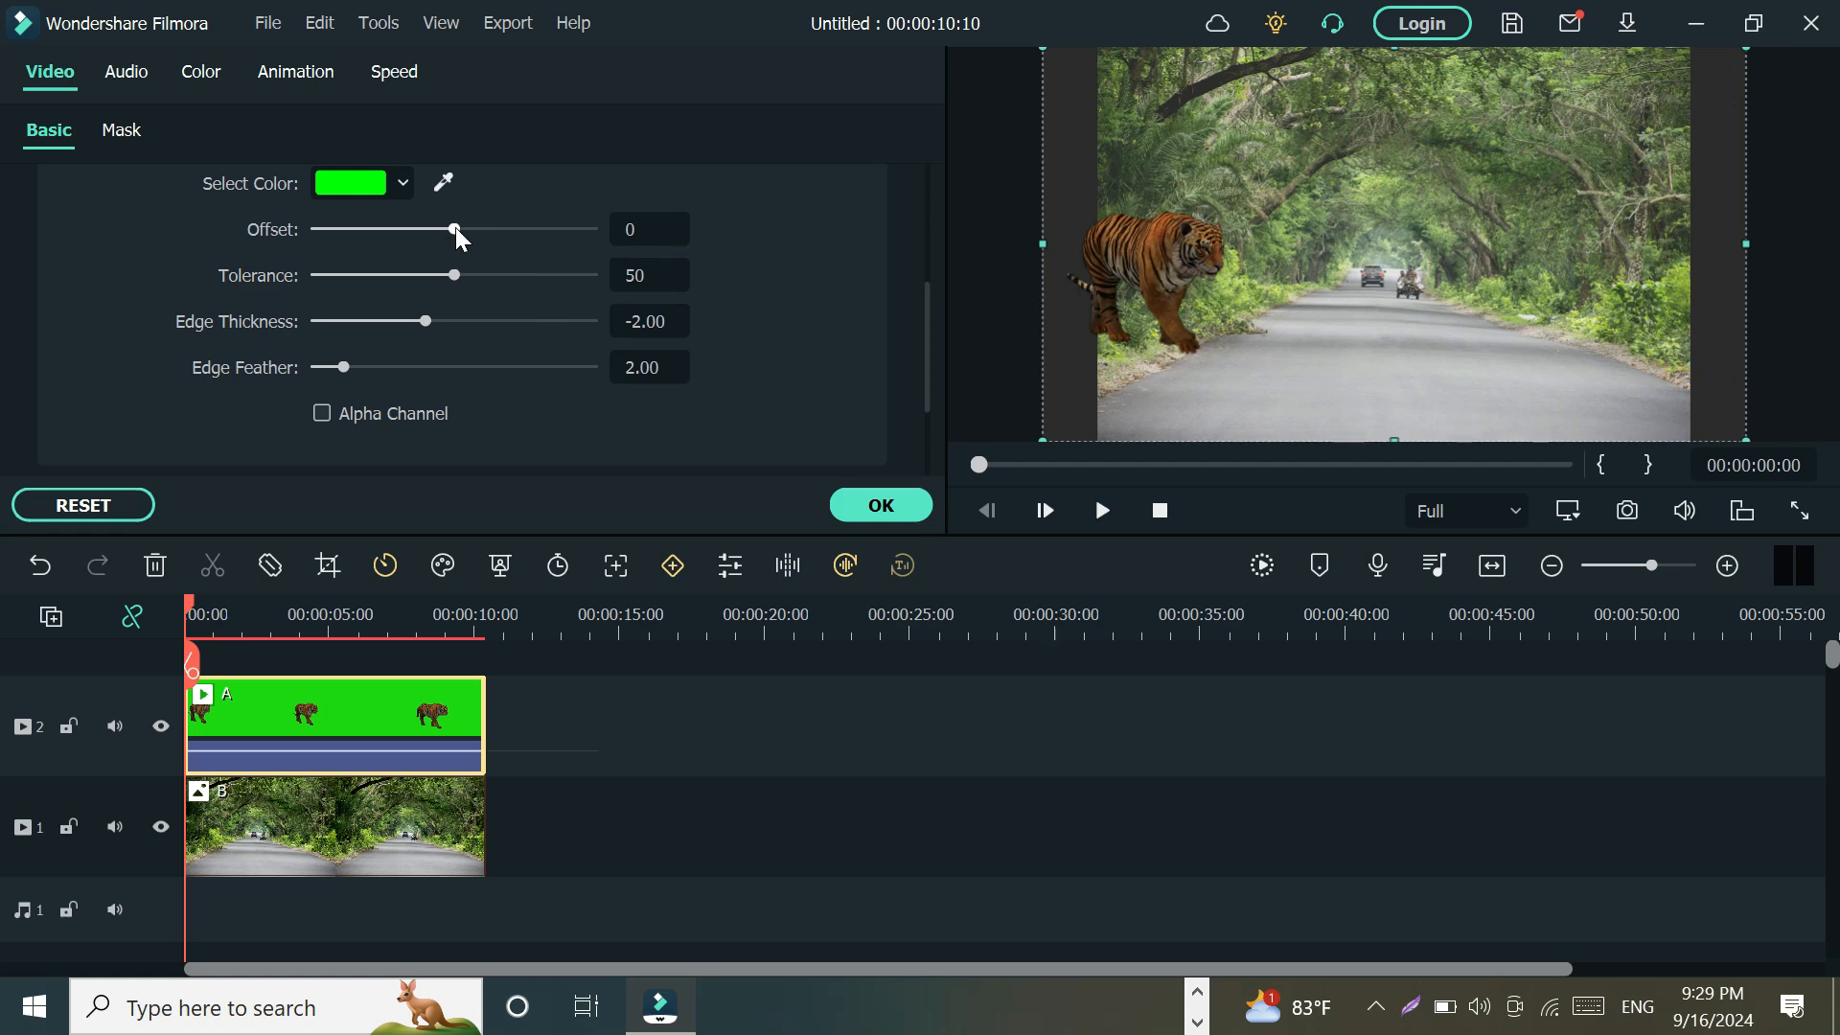
Try a chroma key offset of 12 and a tolerance of 18 on clip A, and reset its video settings
drag(457, 227, 474, 227)
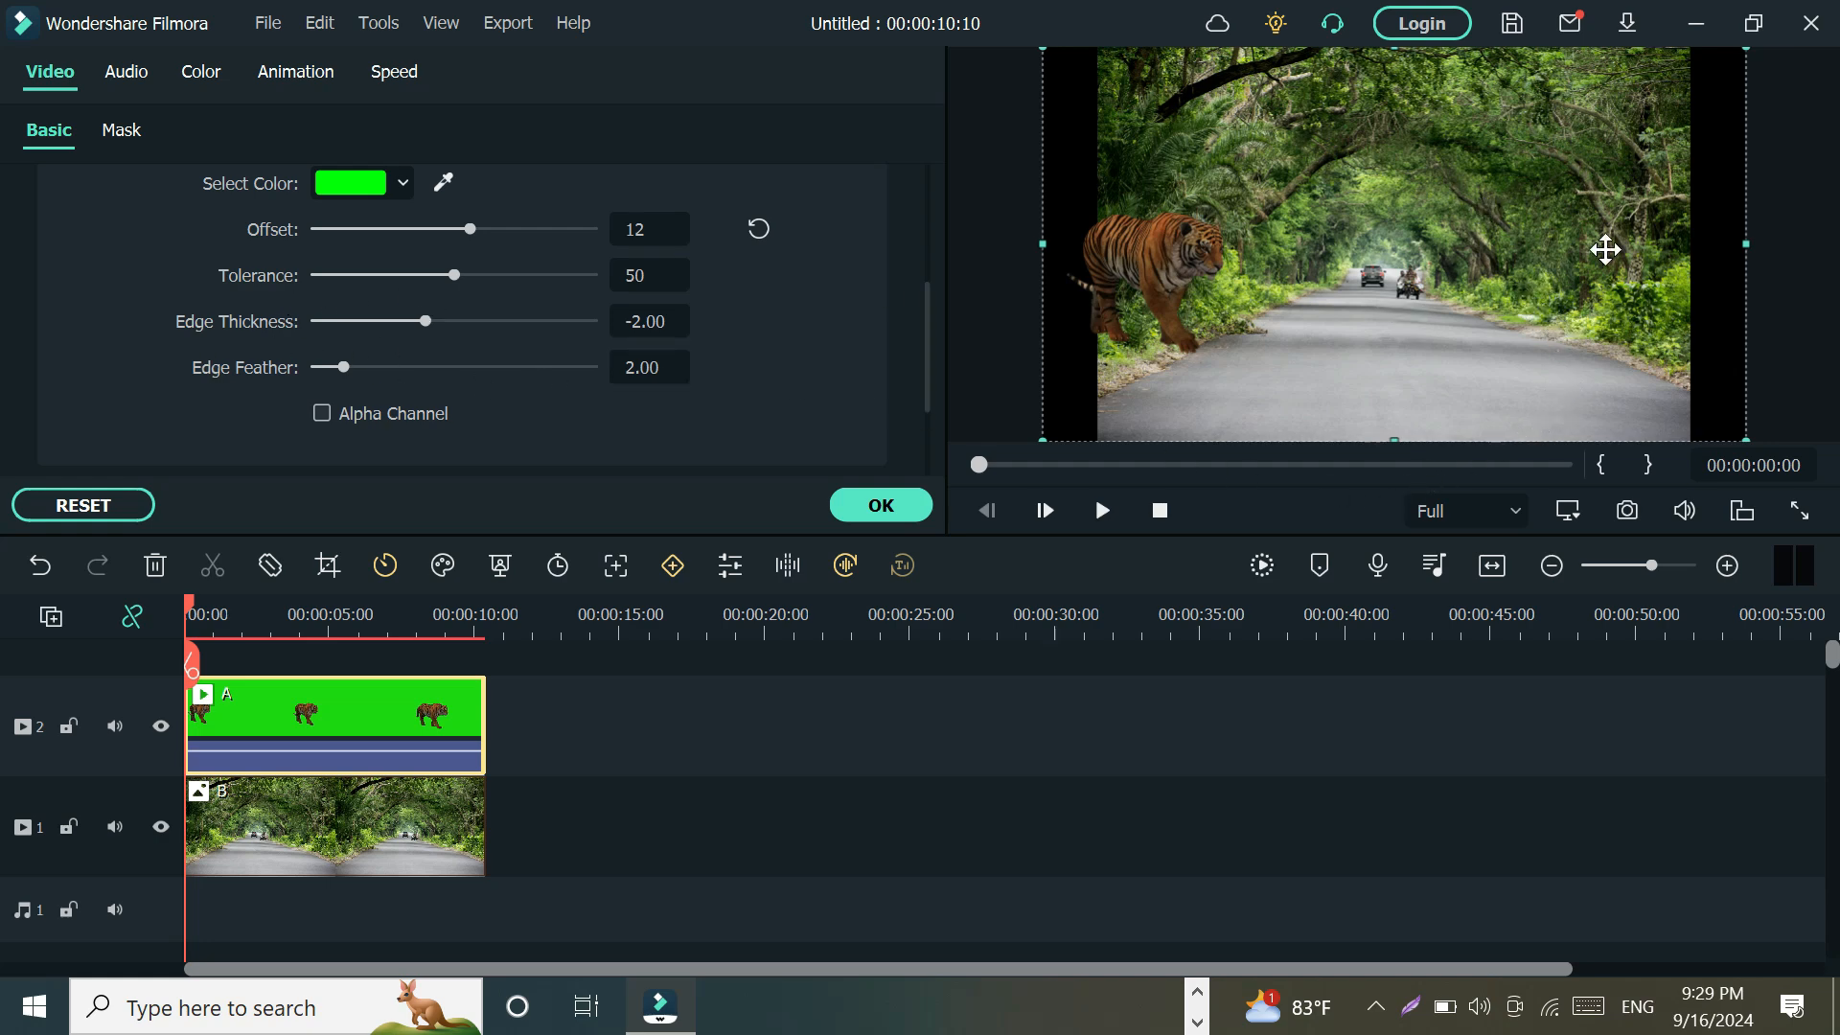
drag(453, 275, 360, 303)
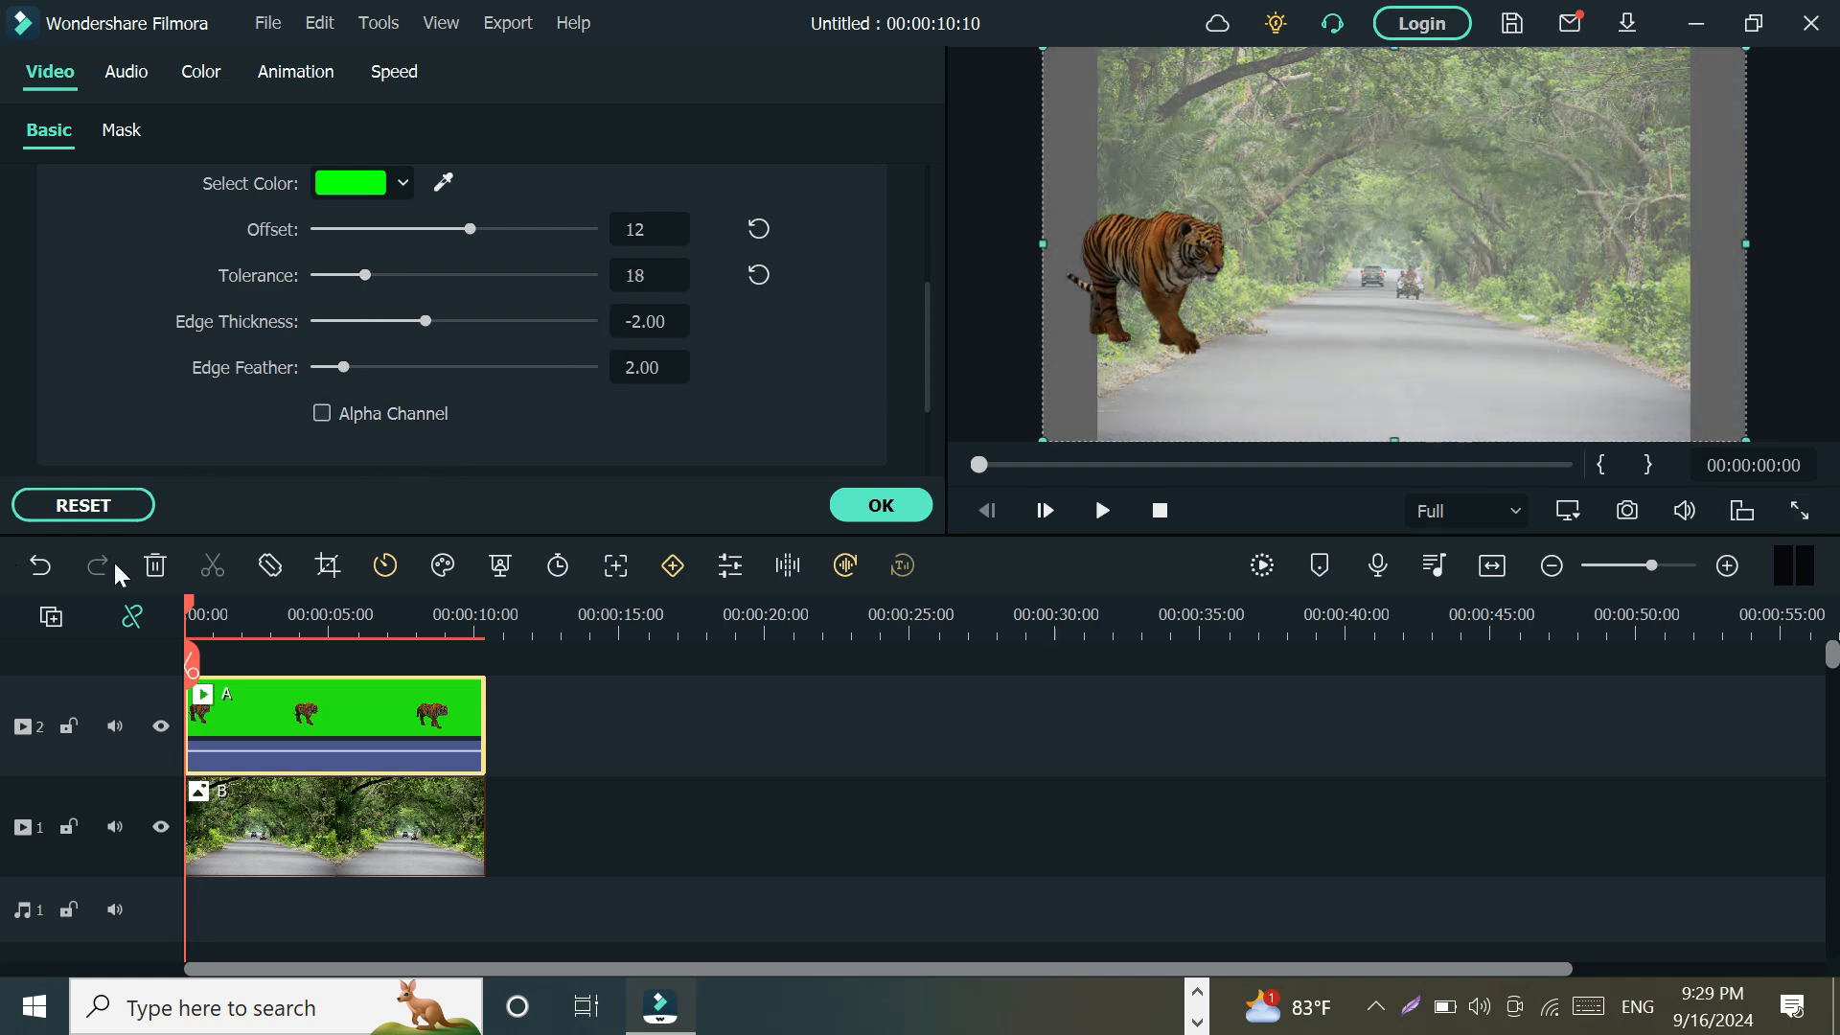
click(109, 518)
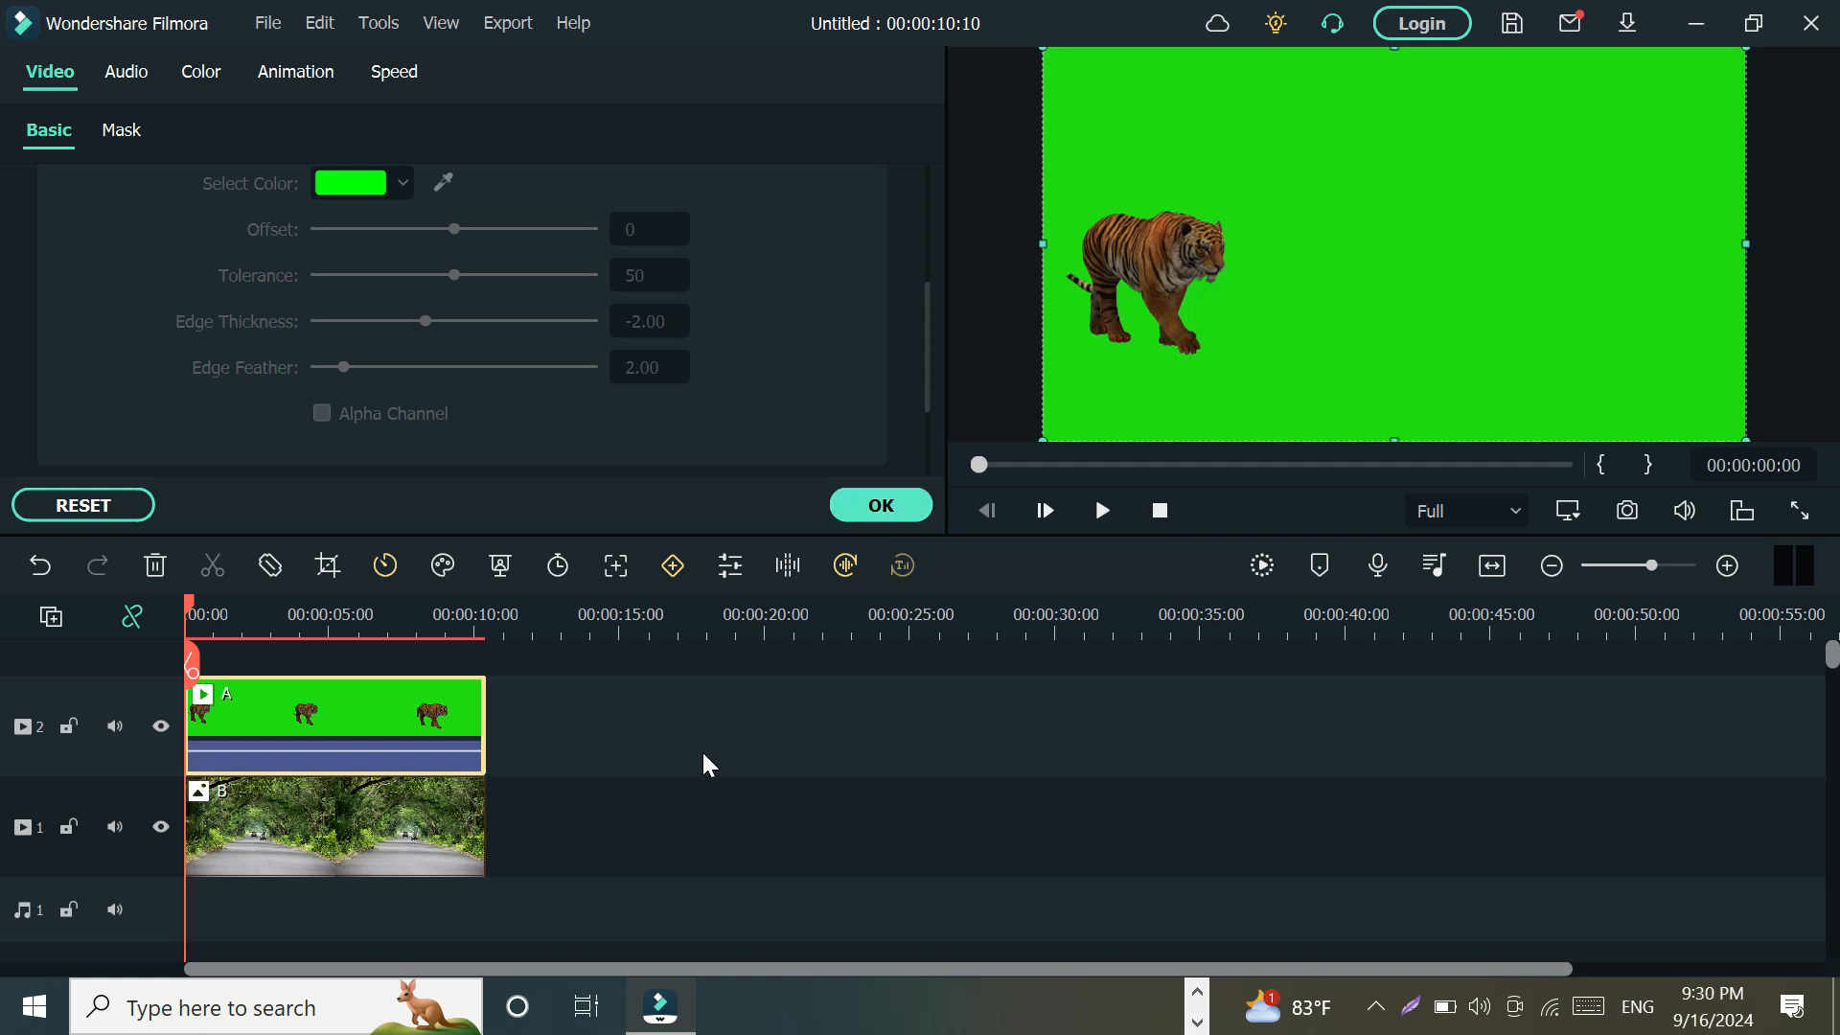
scroll(399, 357, up, 3)
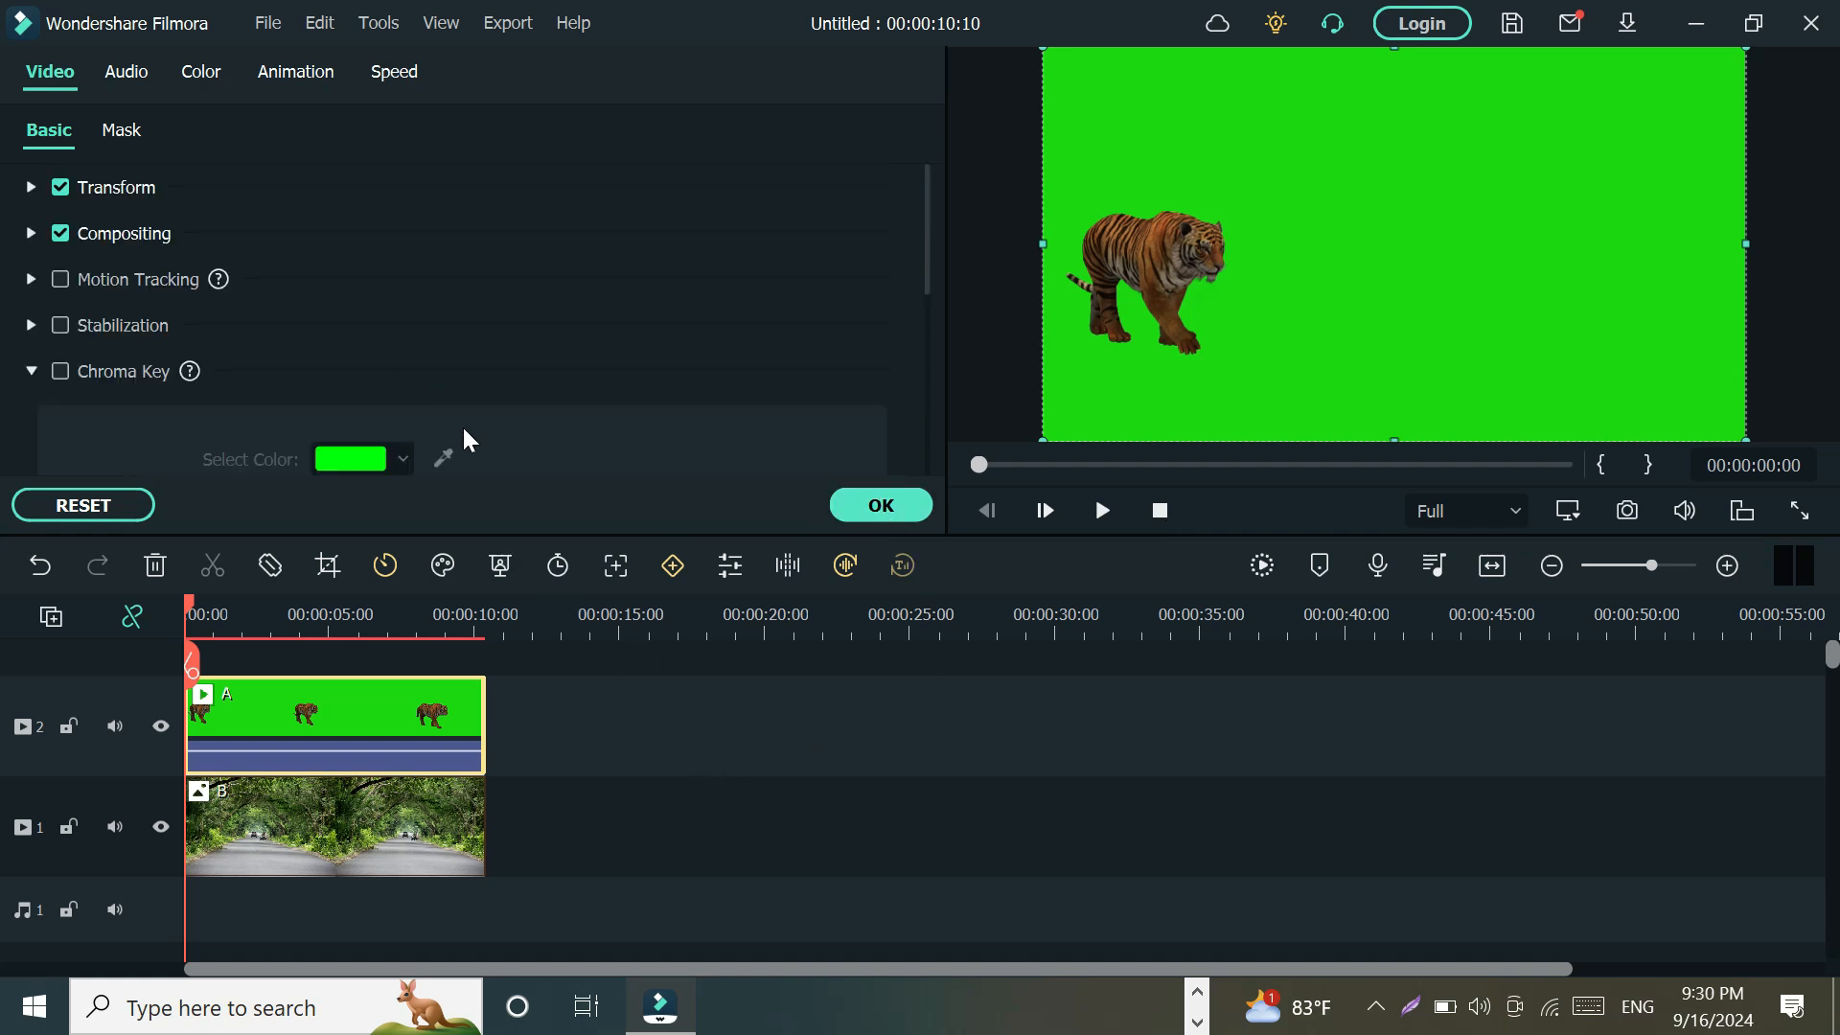
Apply the green screen effect to clip A with a chroma key offset of 1 and confirm the settings
click(502, 565)
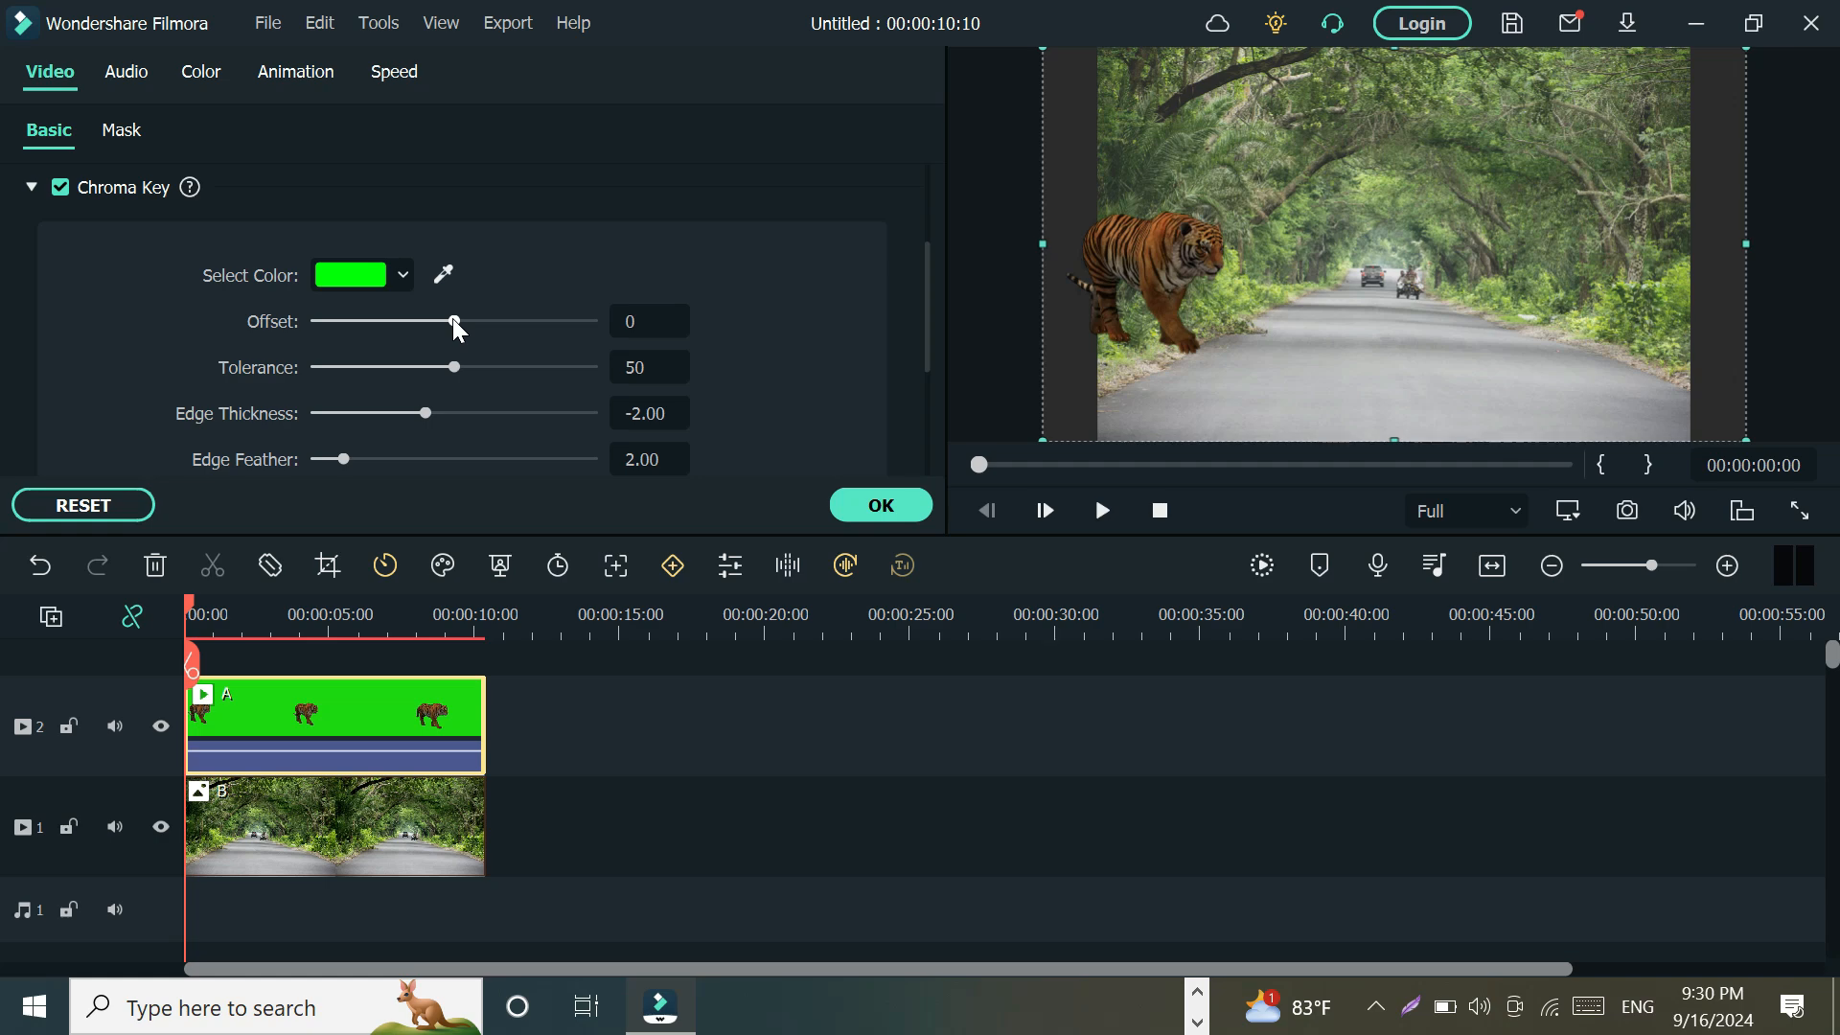
drag(456, 321, 454, 326)
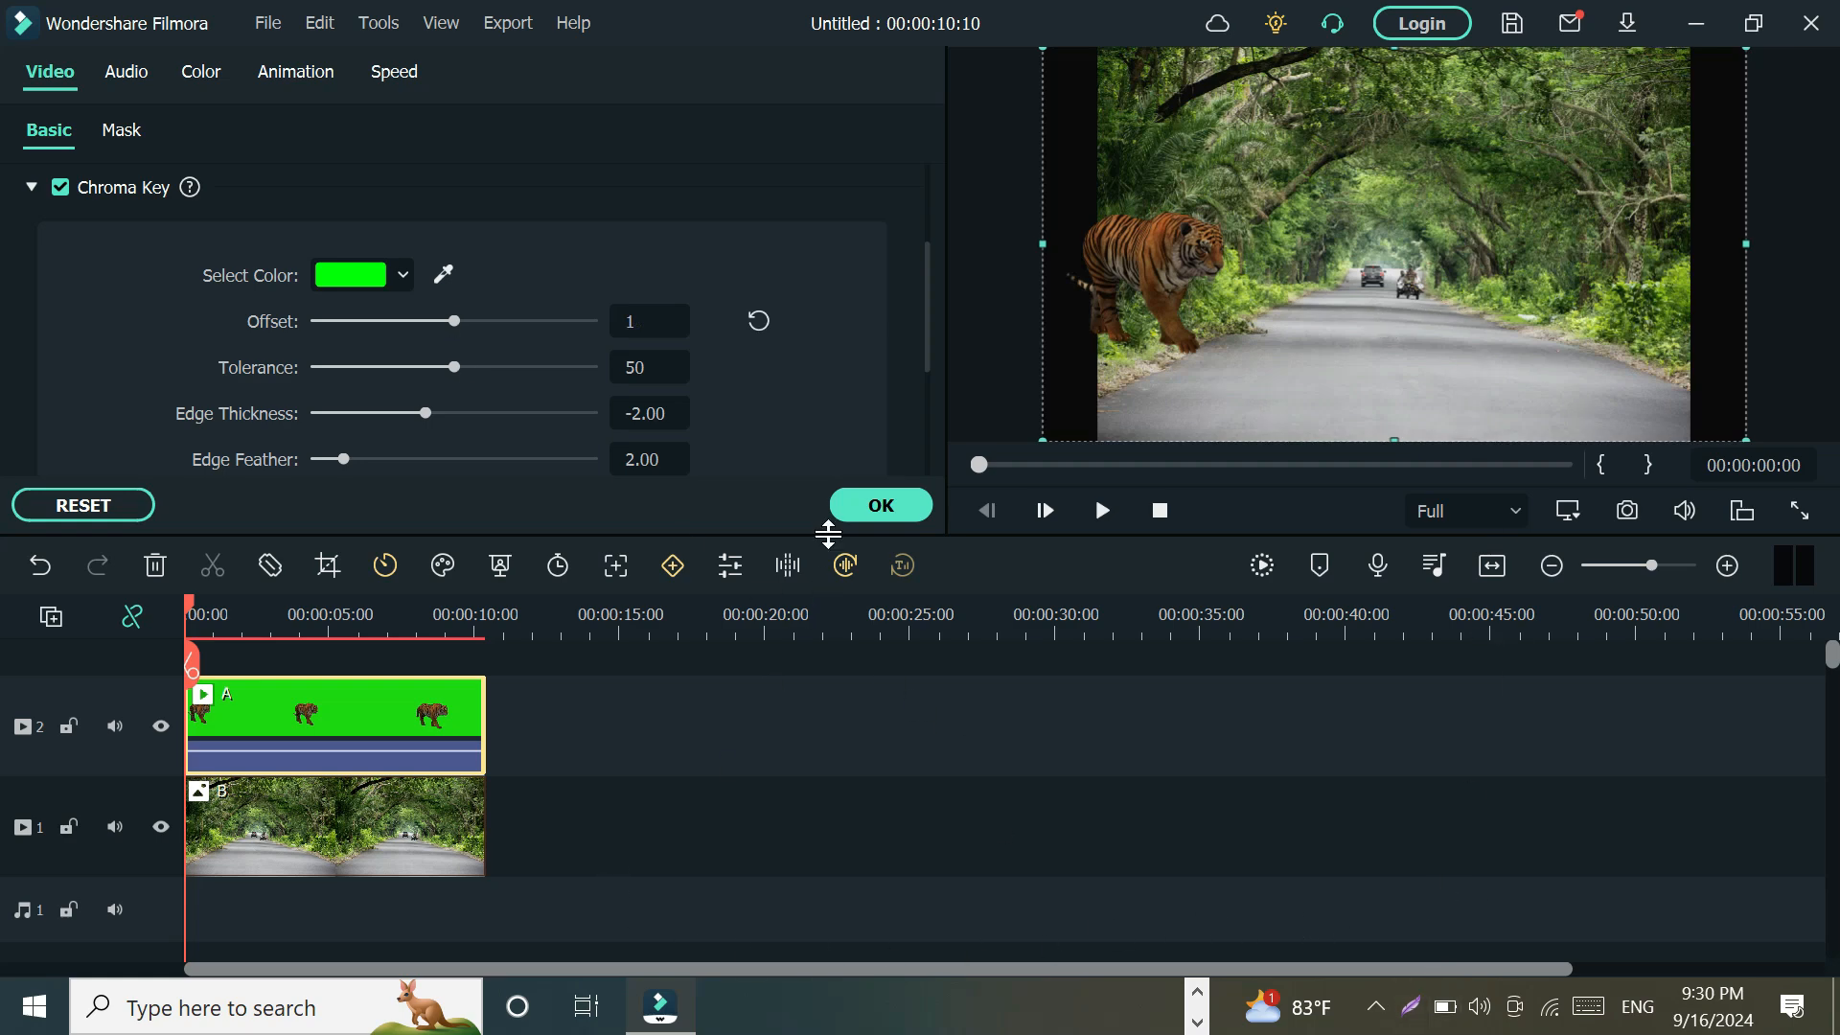
click(882, 507)
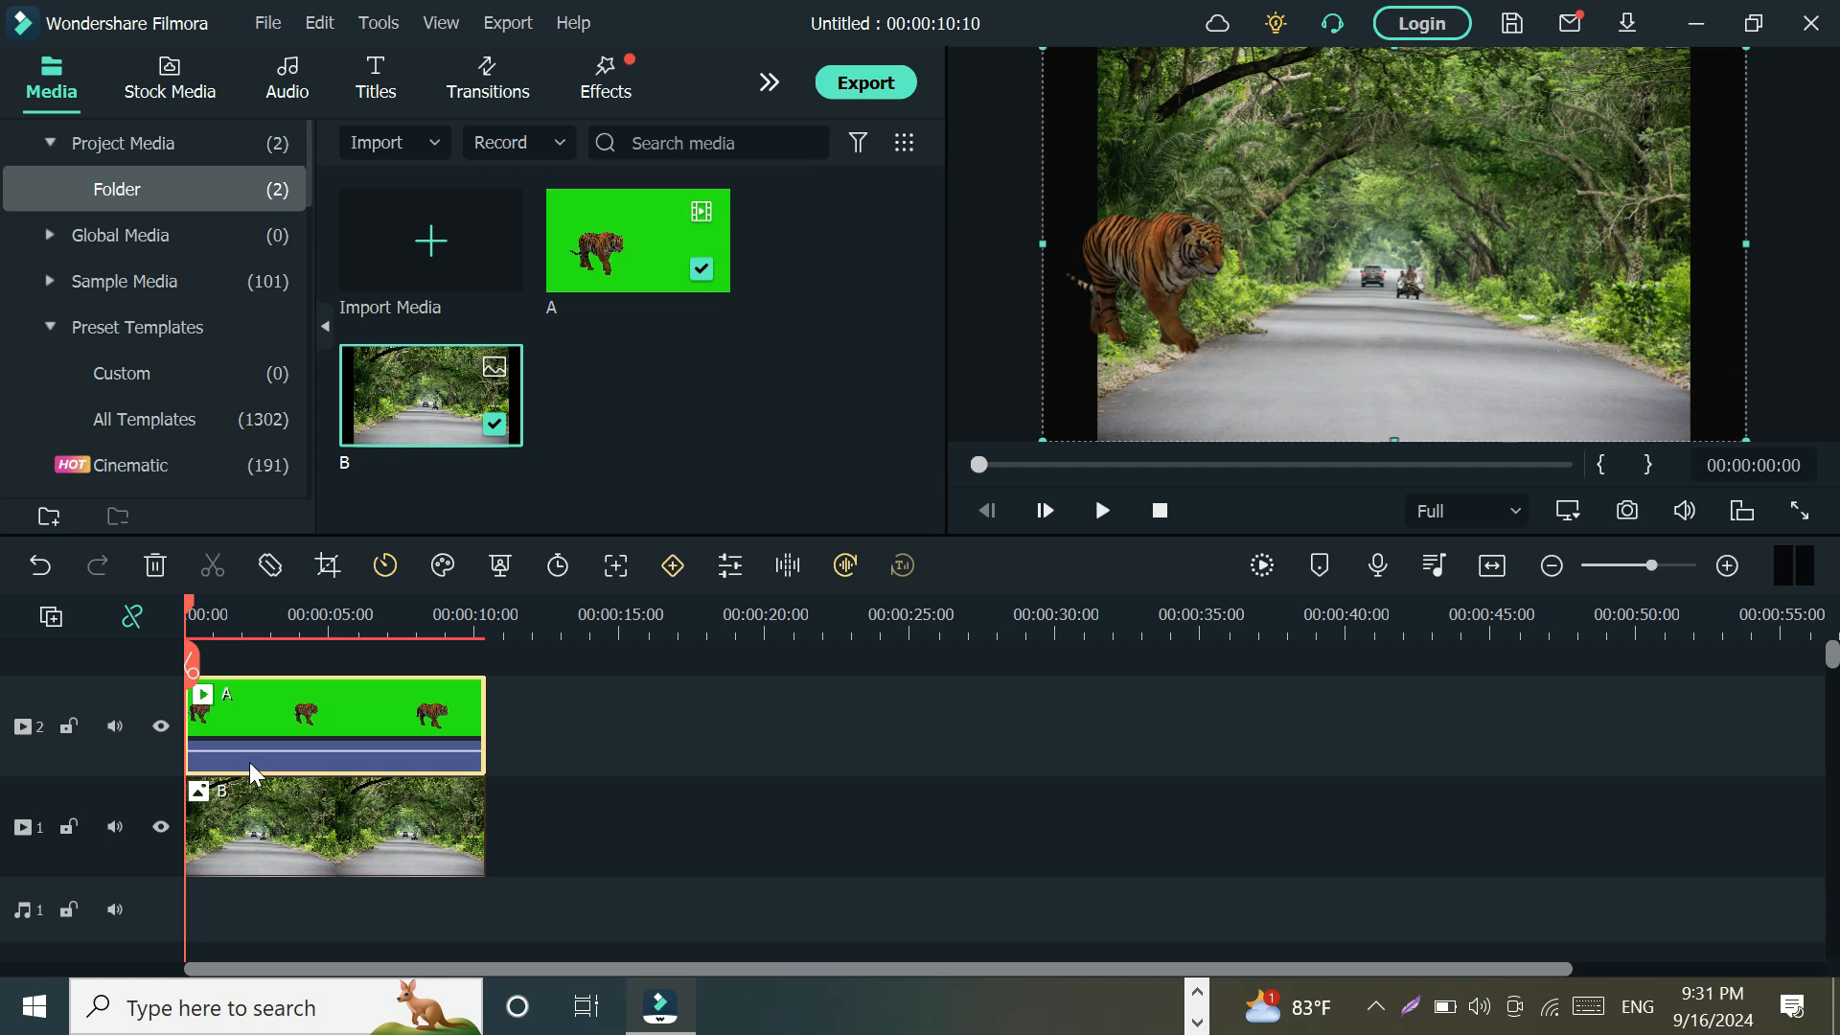
Hide video track 2 and enlarge road image B in the preview until it fills the frame width, covering both black side bars
click(380, 709)
click(160, 727)
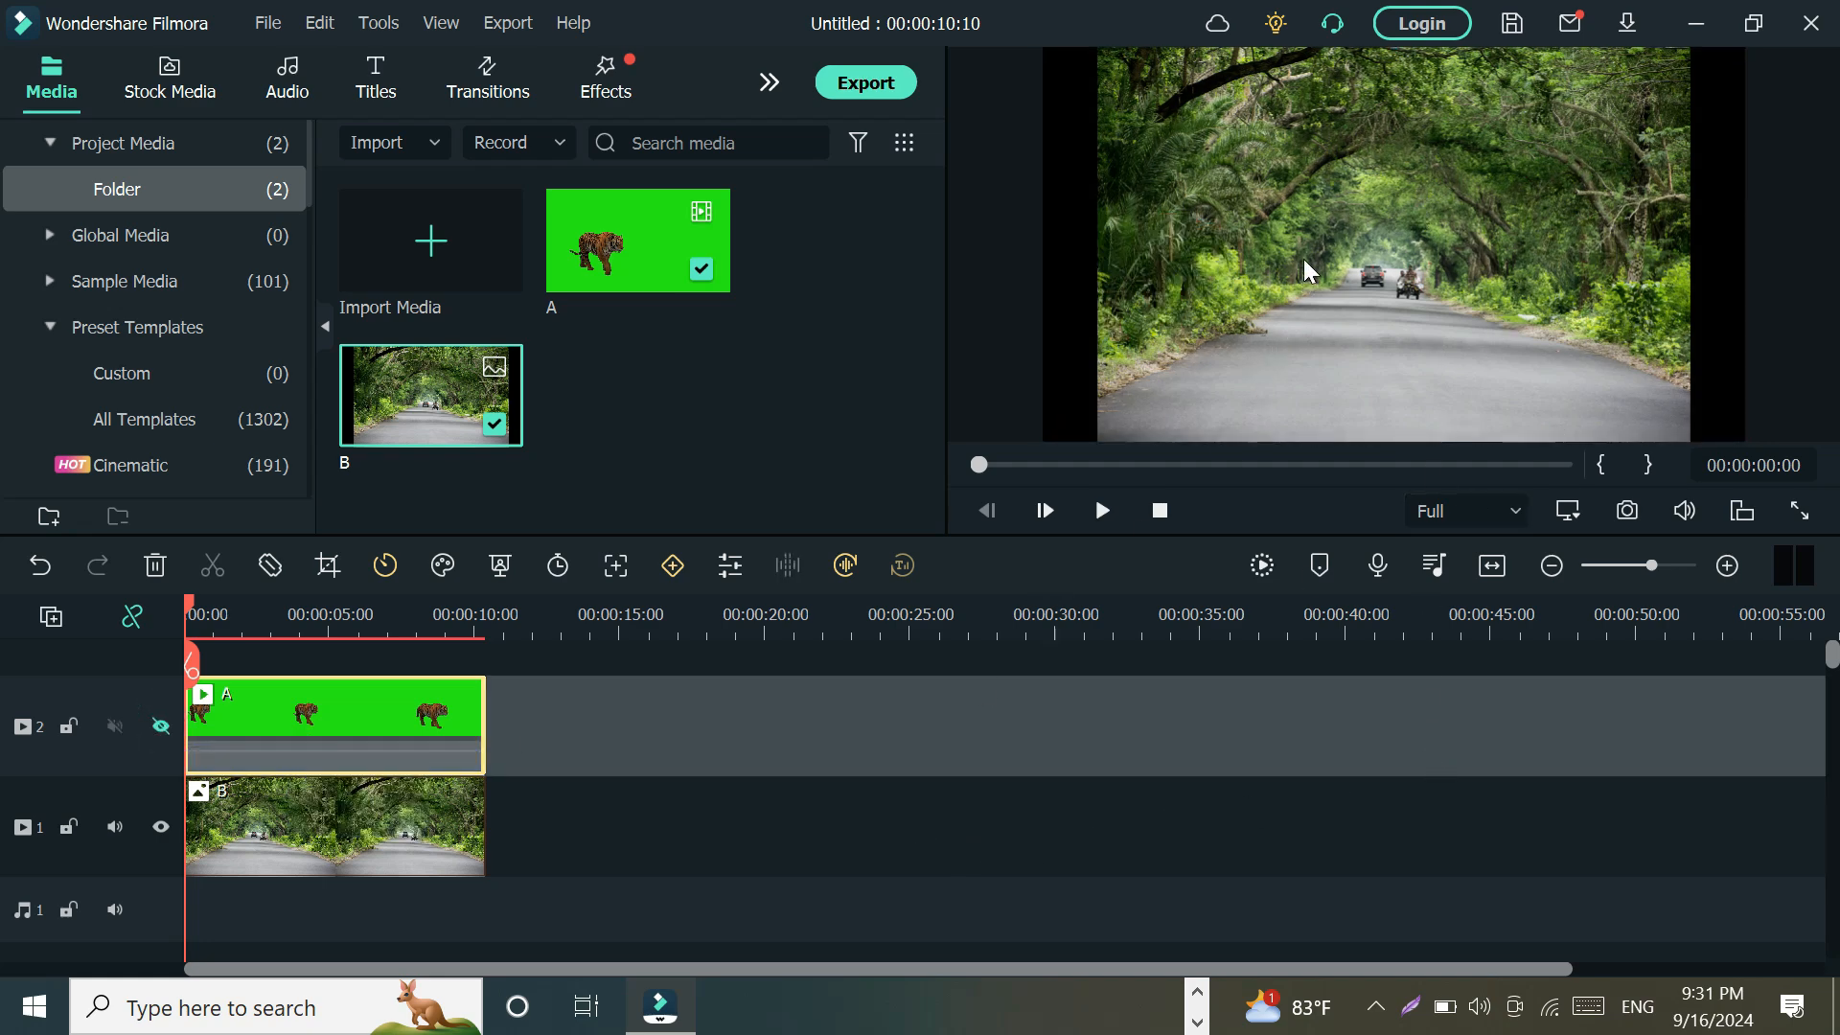
click(349, 836)
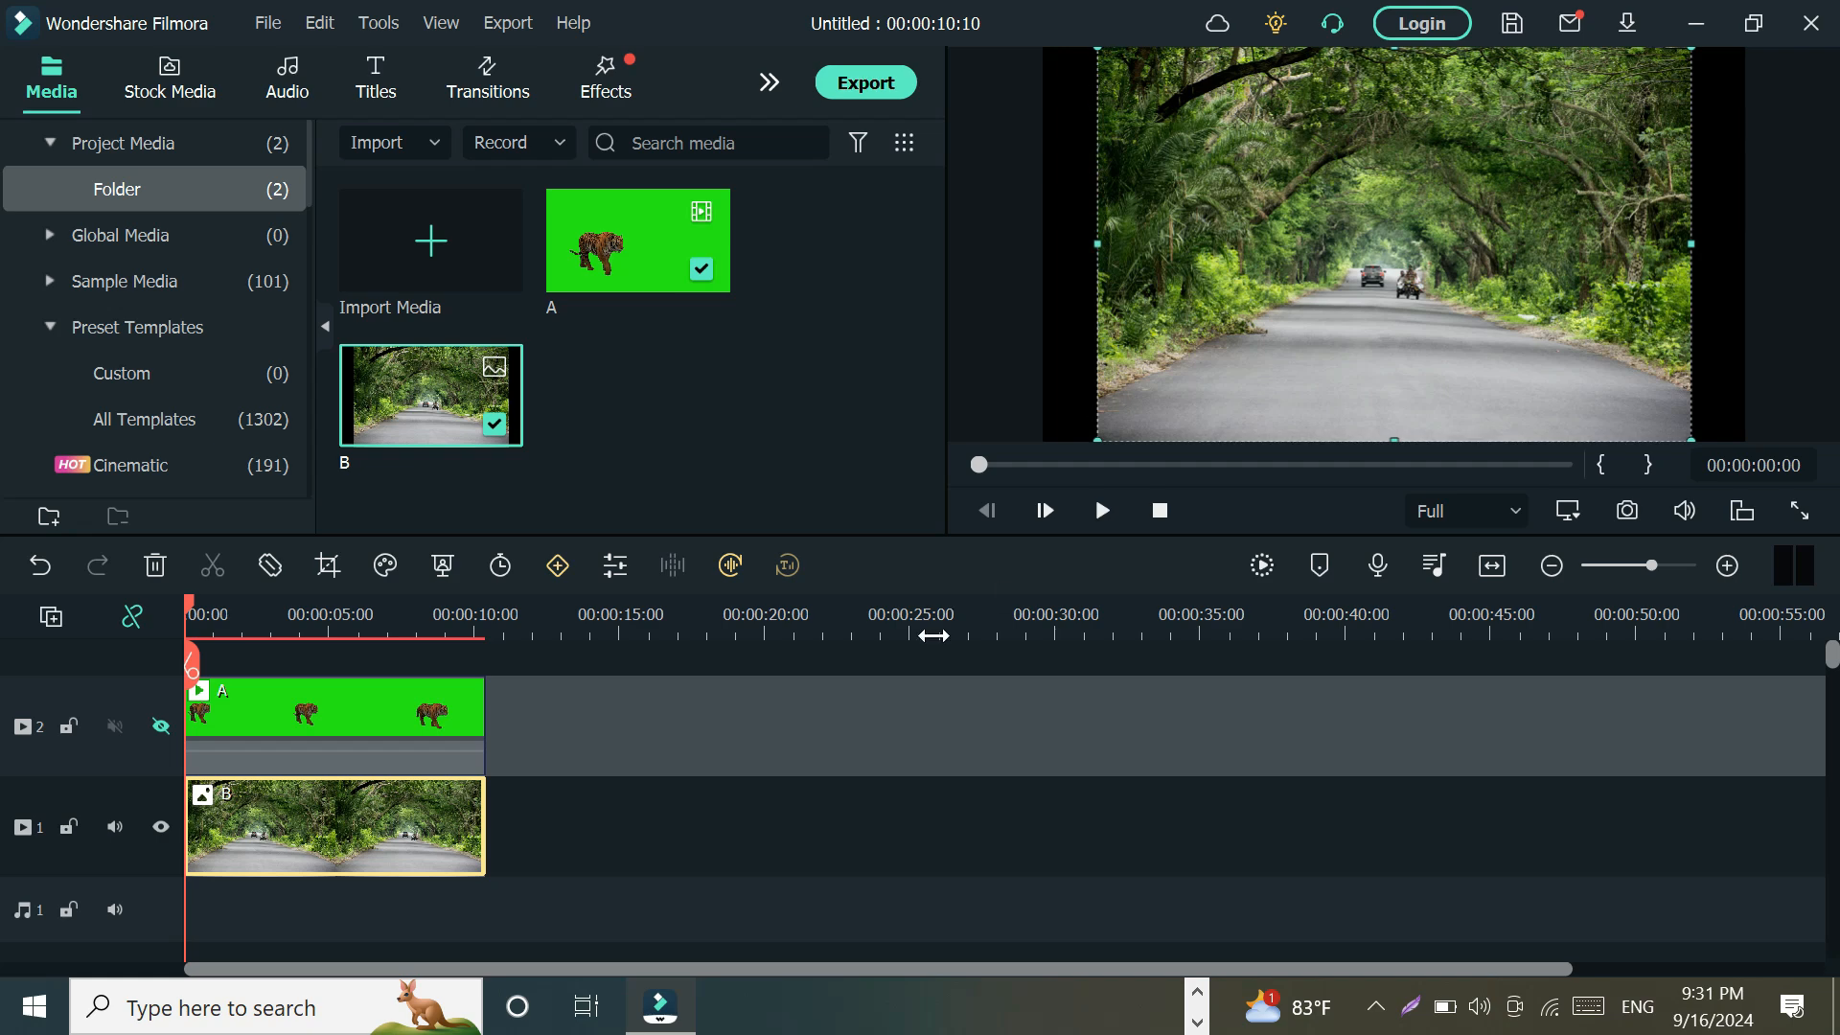
click(414, 725)
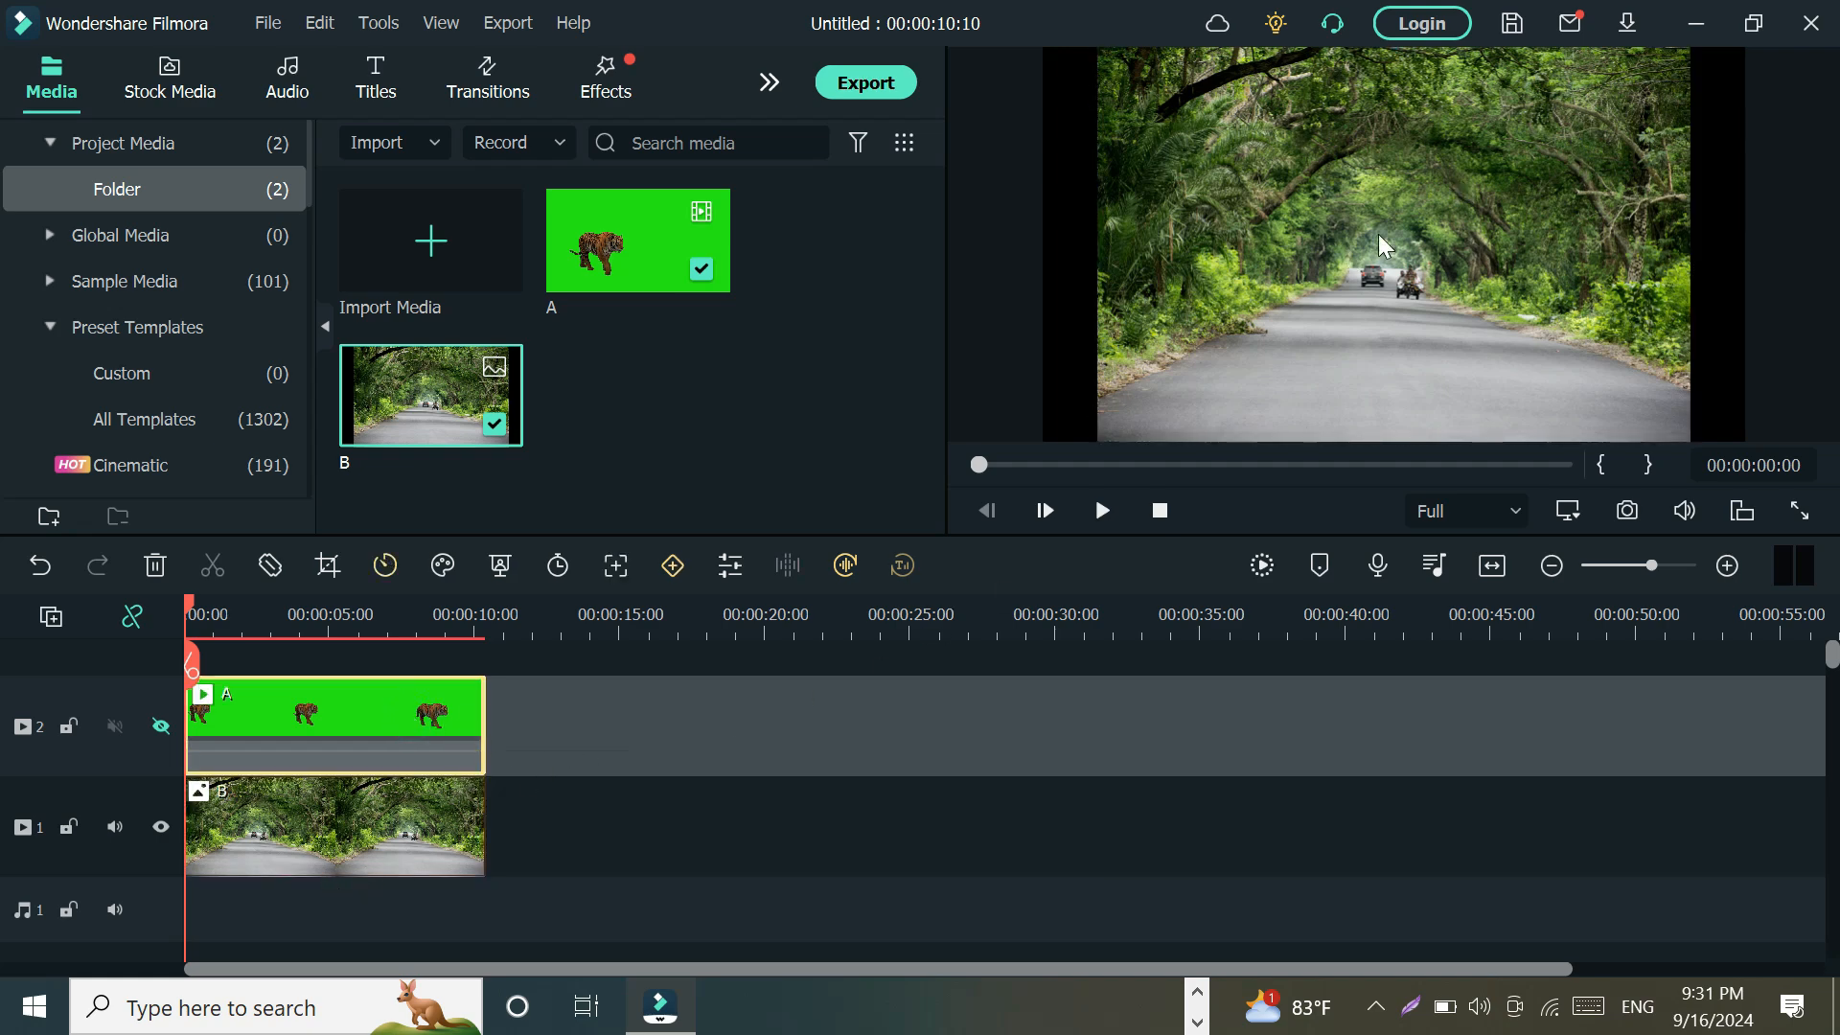
click(349, 847)
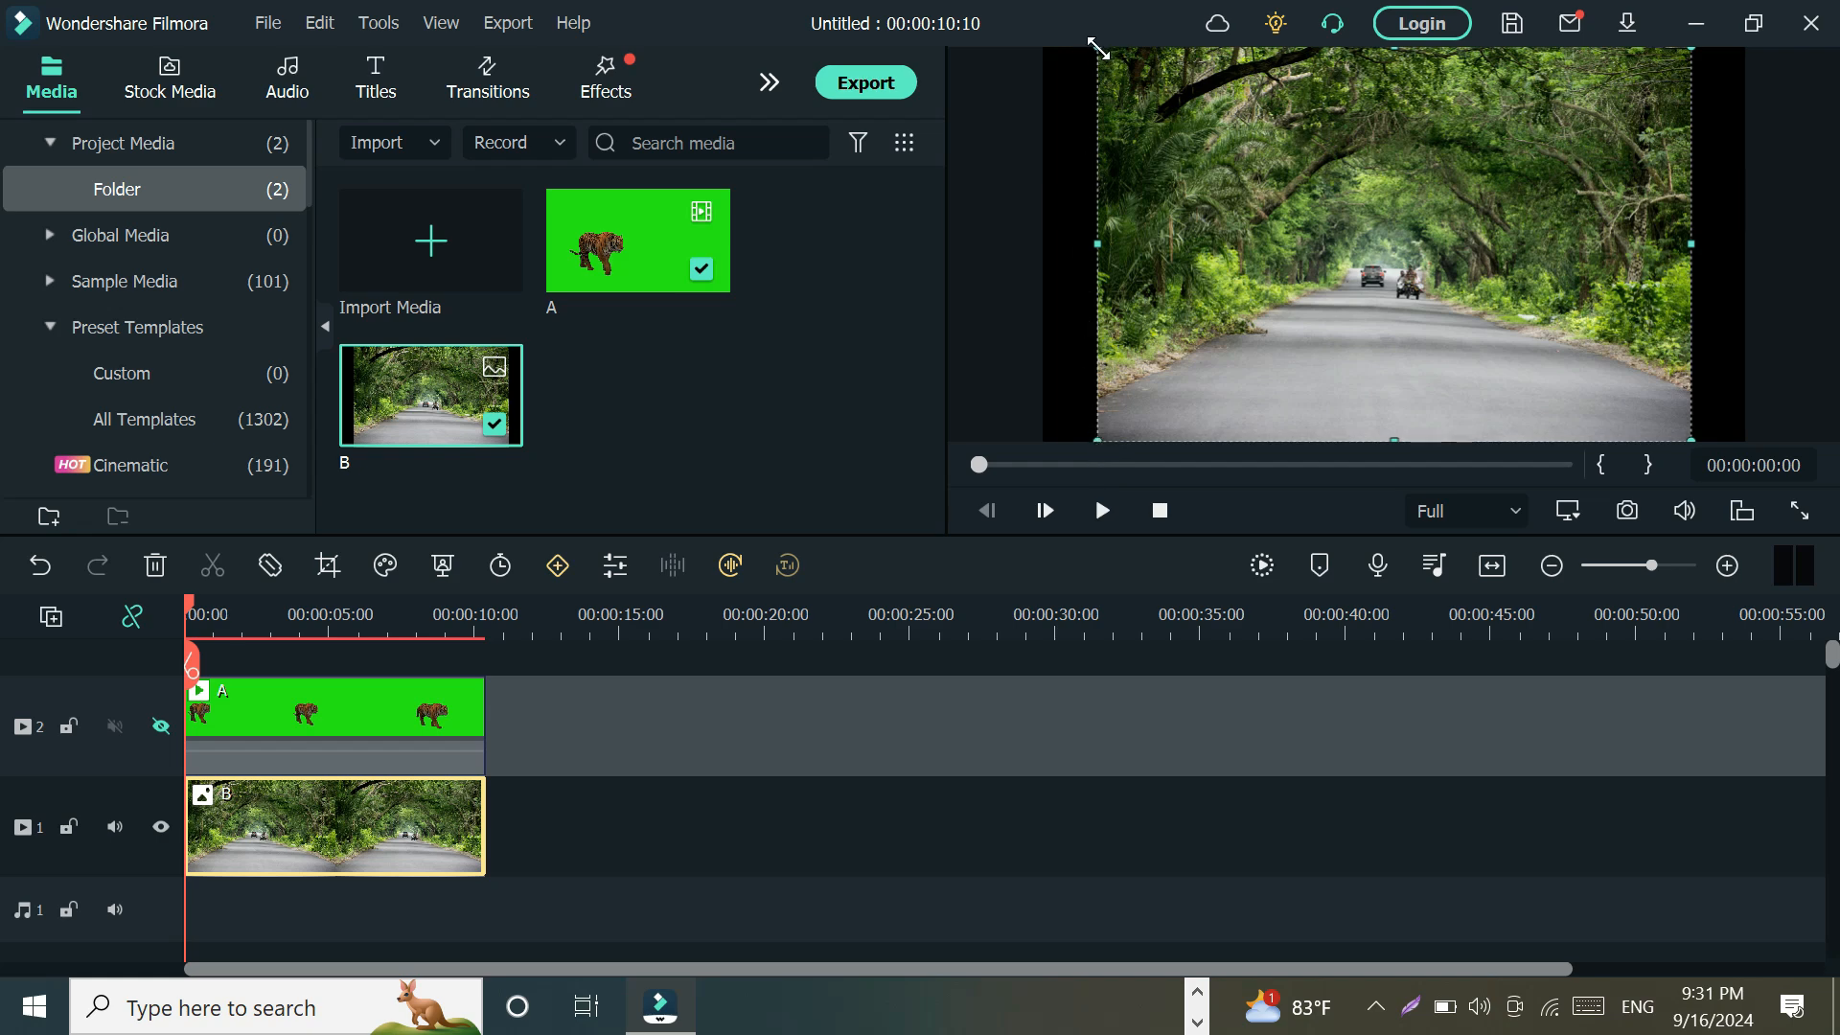
drag(1095, 50, 1030, 55)
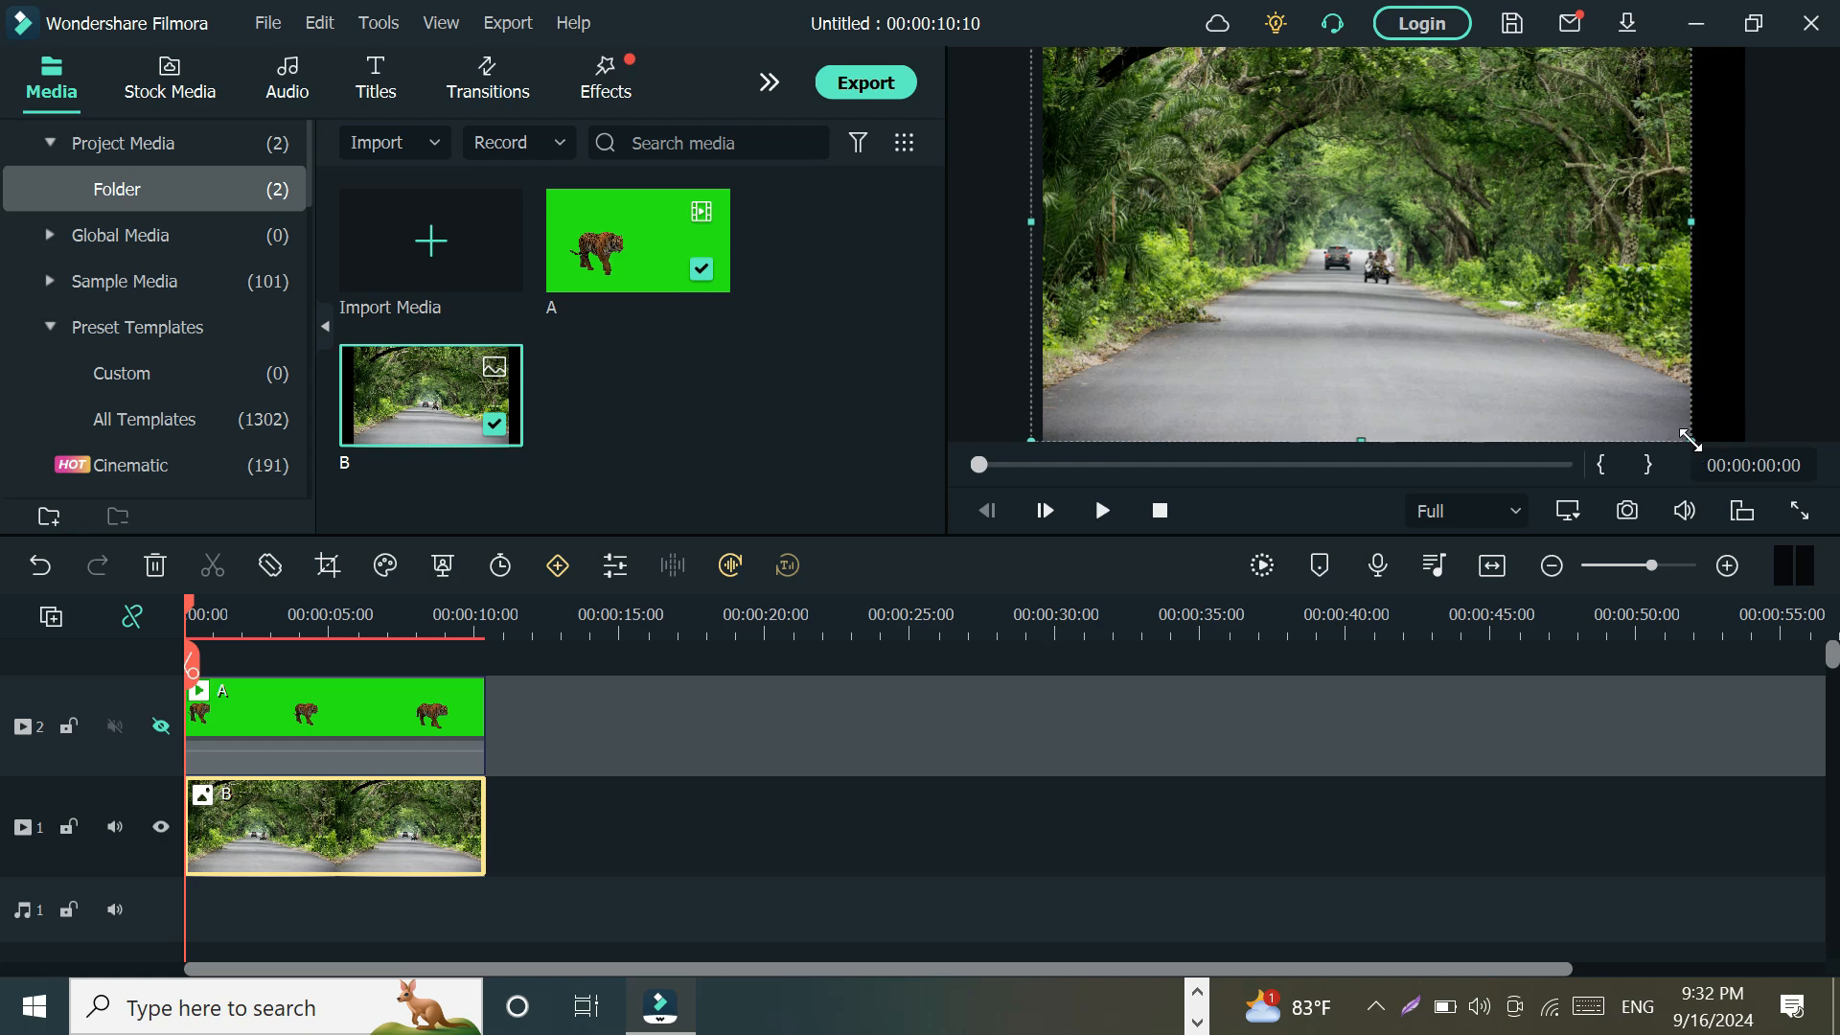
drag(1690, 440, 1763, 464)
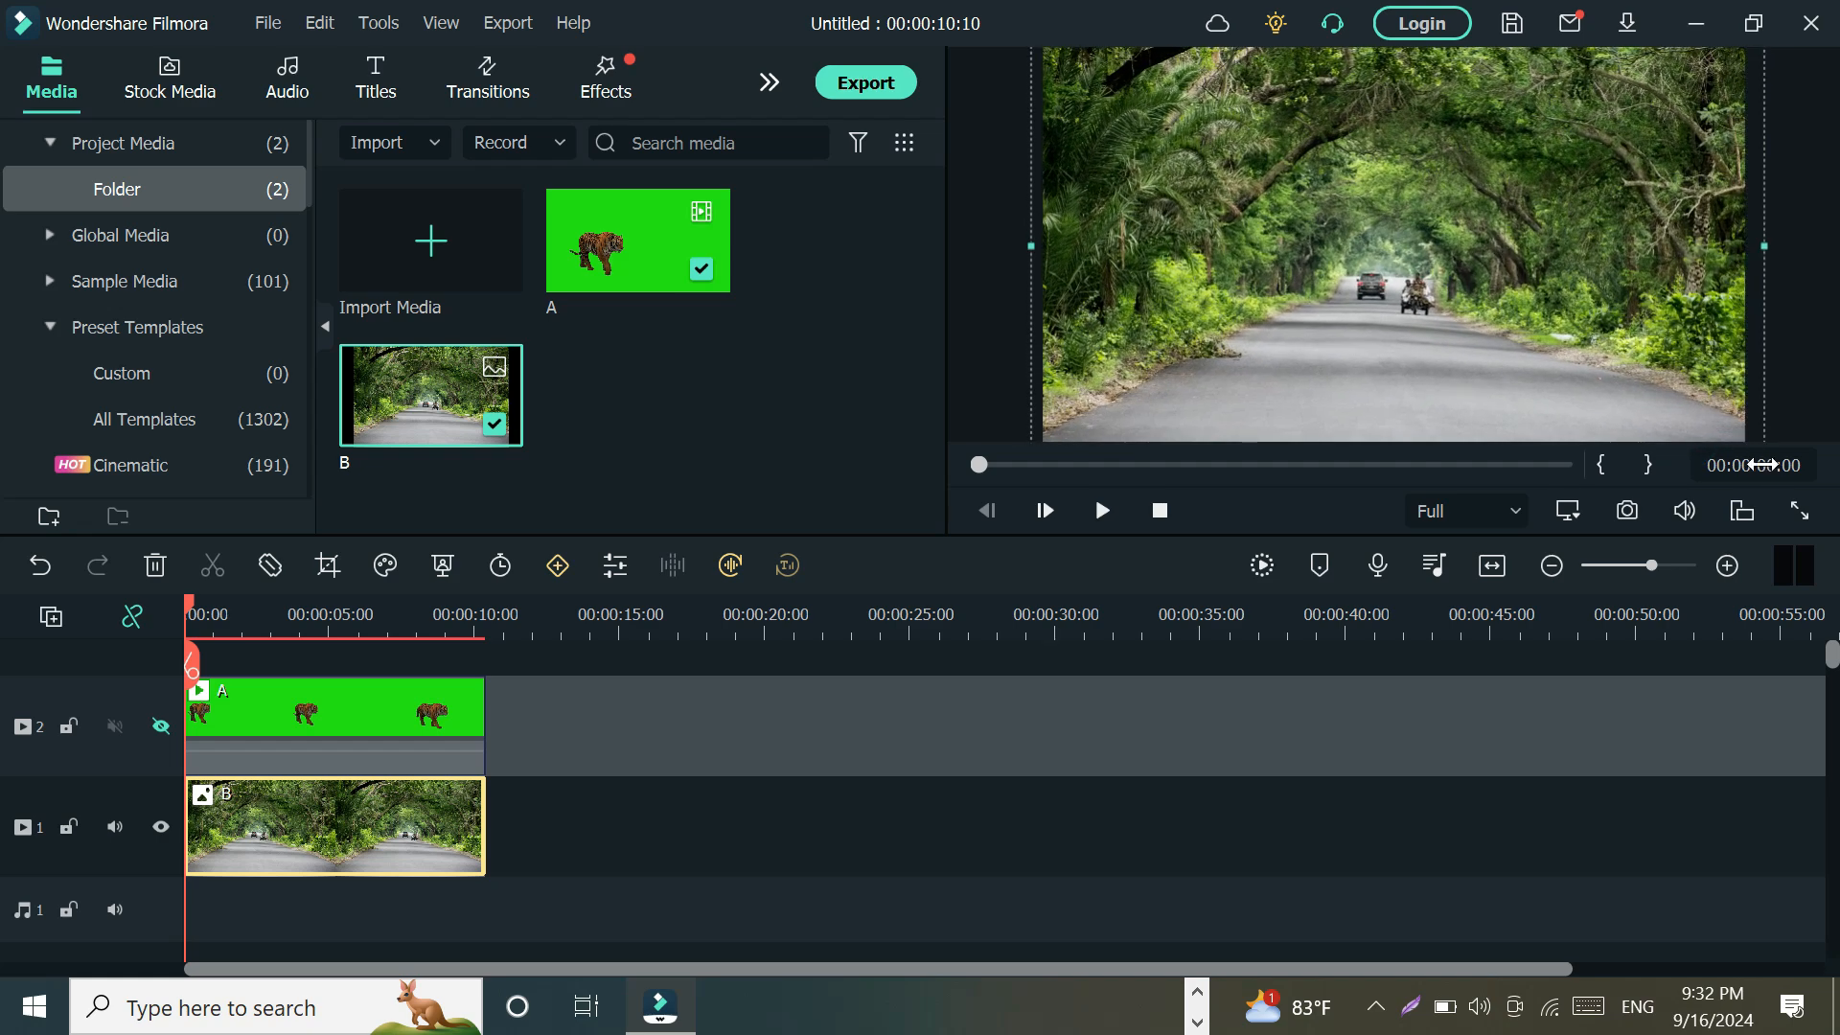
click(992, 333)
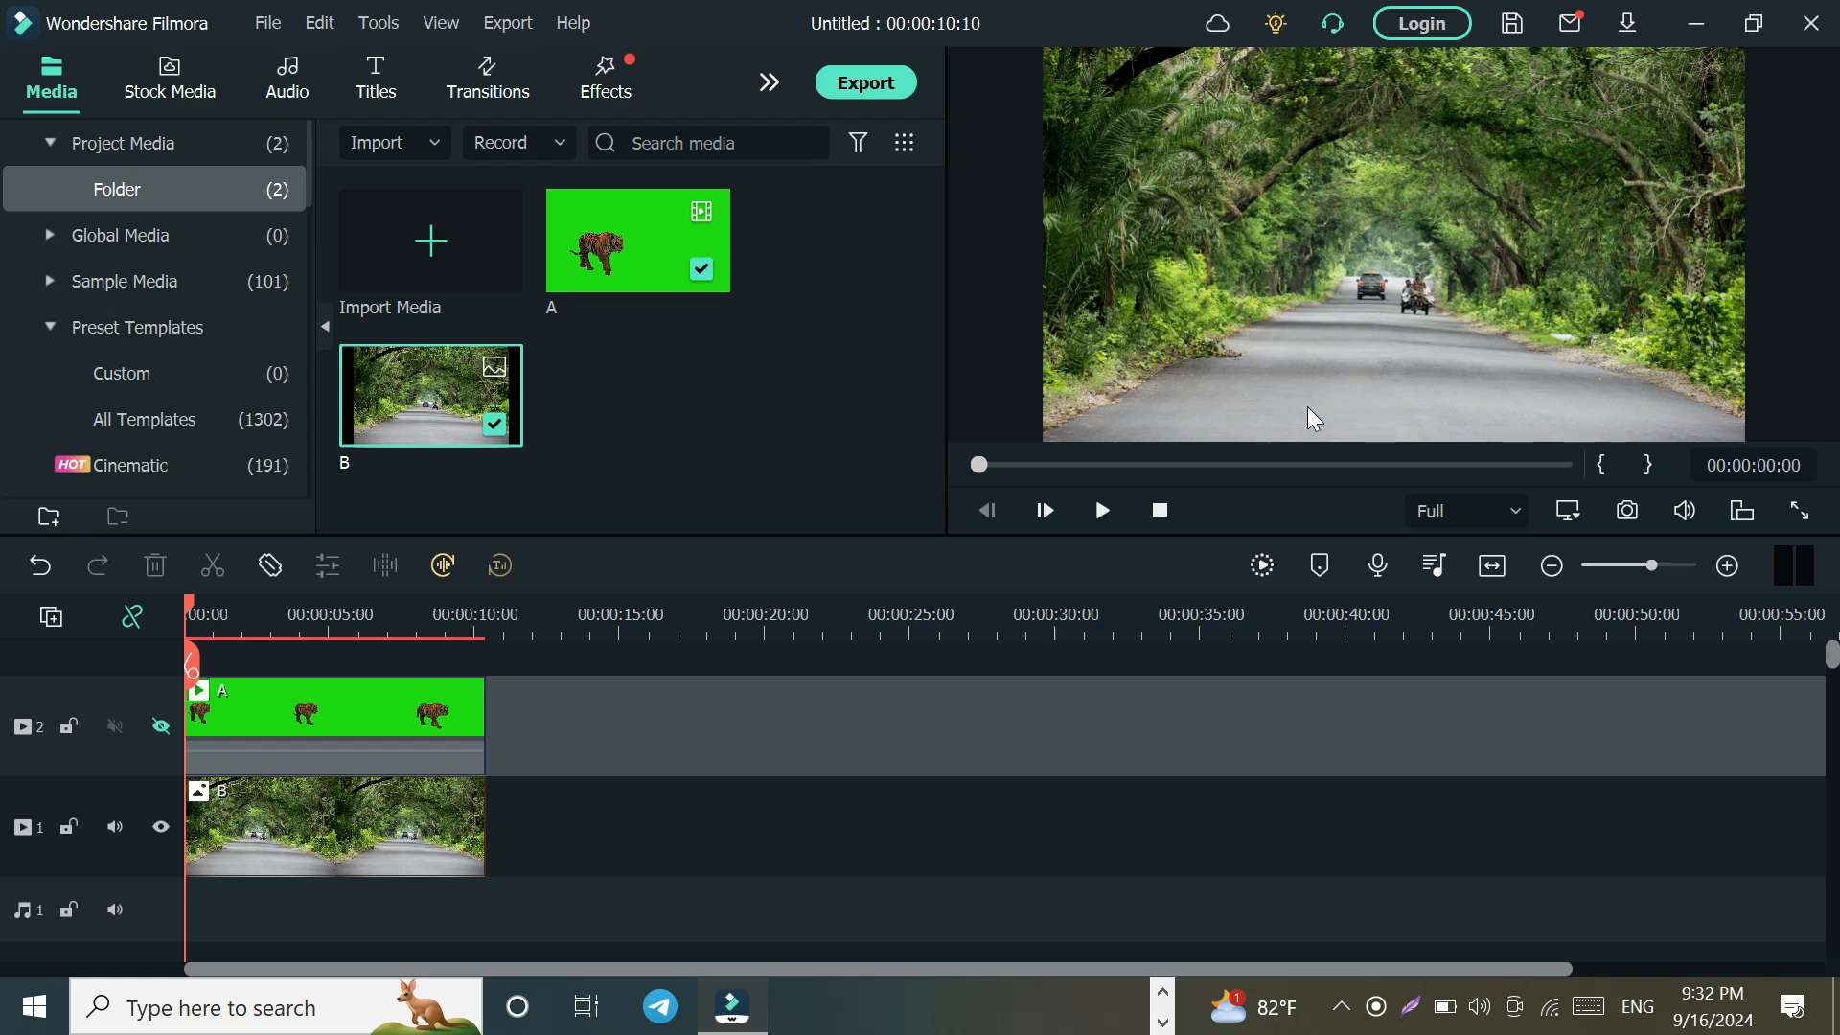
Show video track 2 again, play the composite through and return the playhead to the start
click(163, 727)
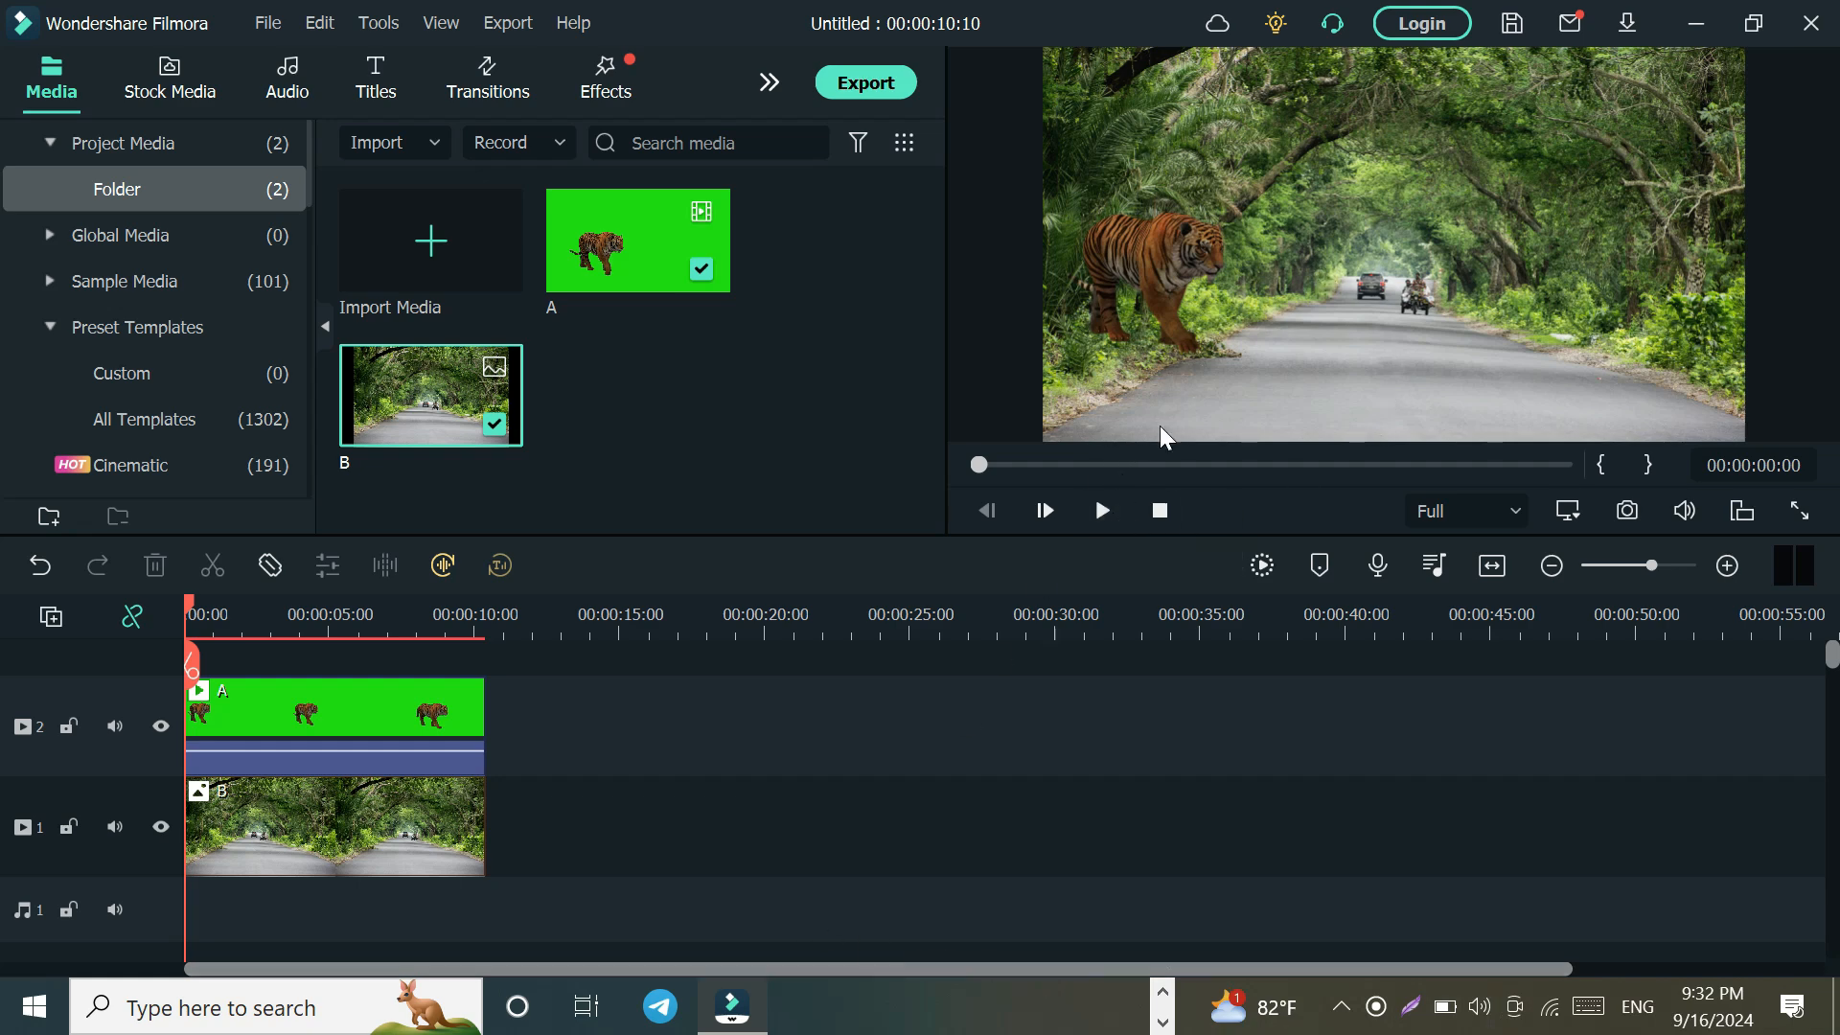
click(1104, 522)
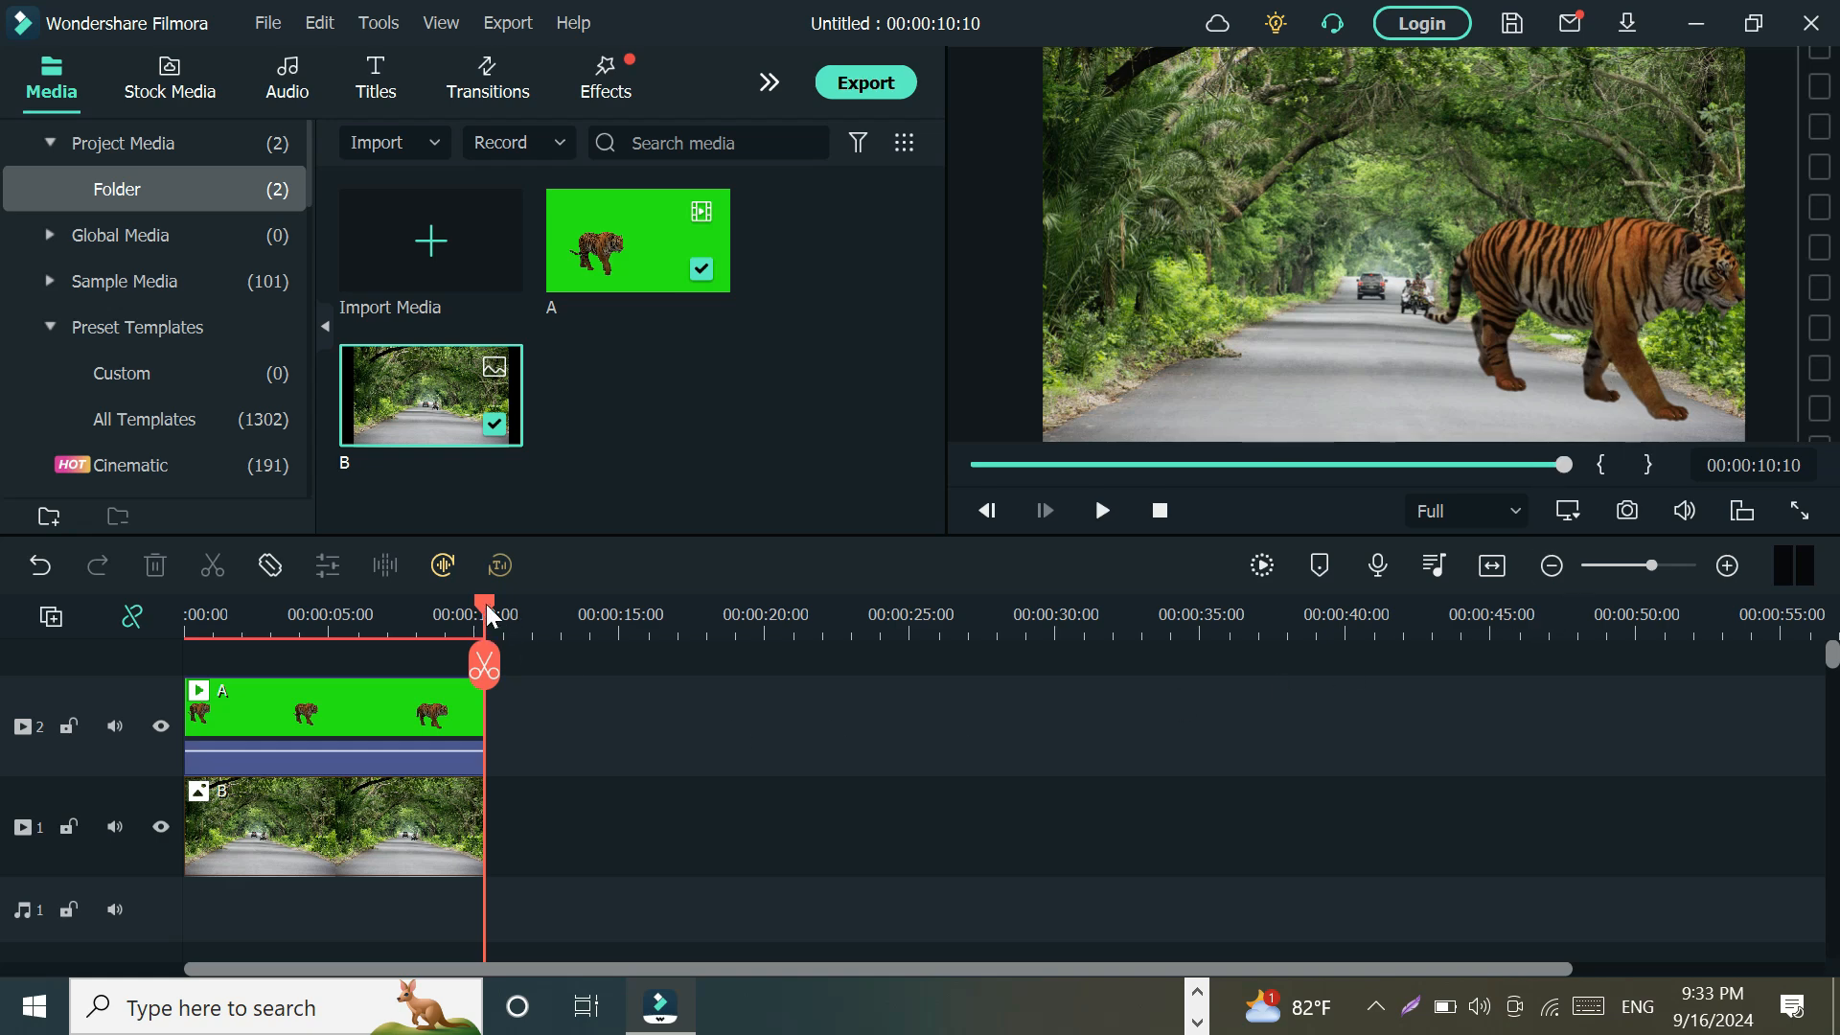
drag(489, 615, 153, 612)
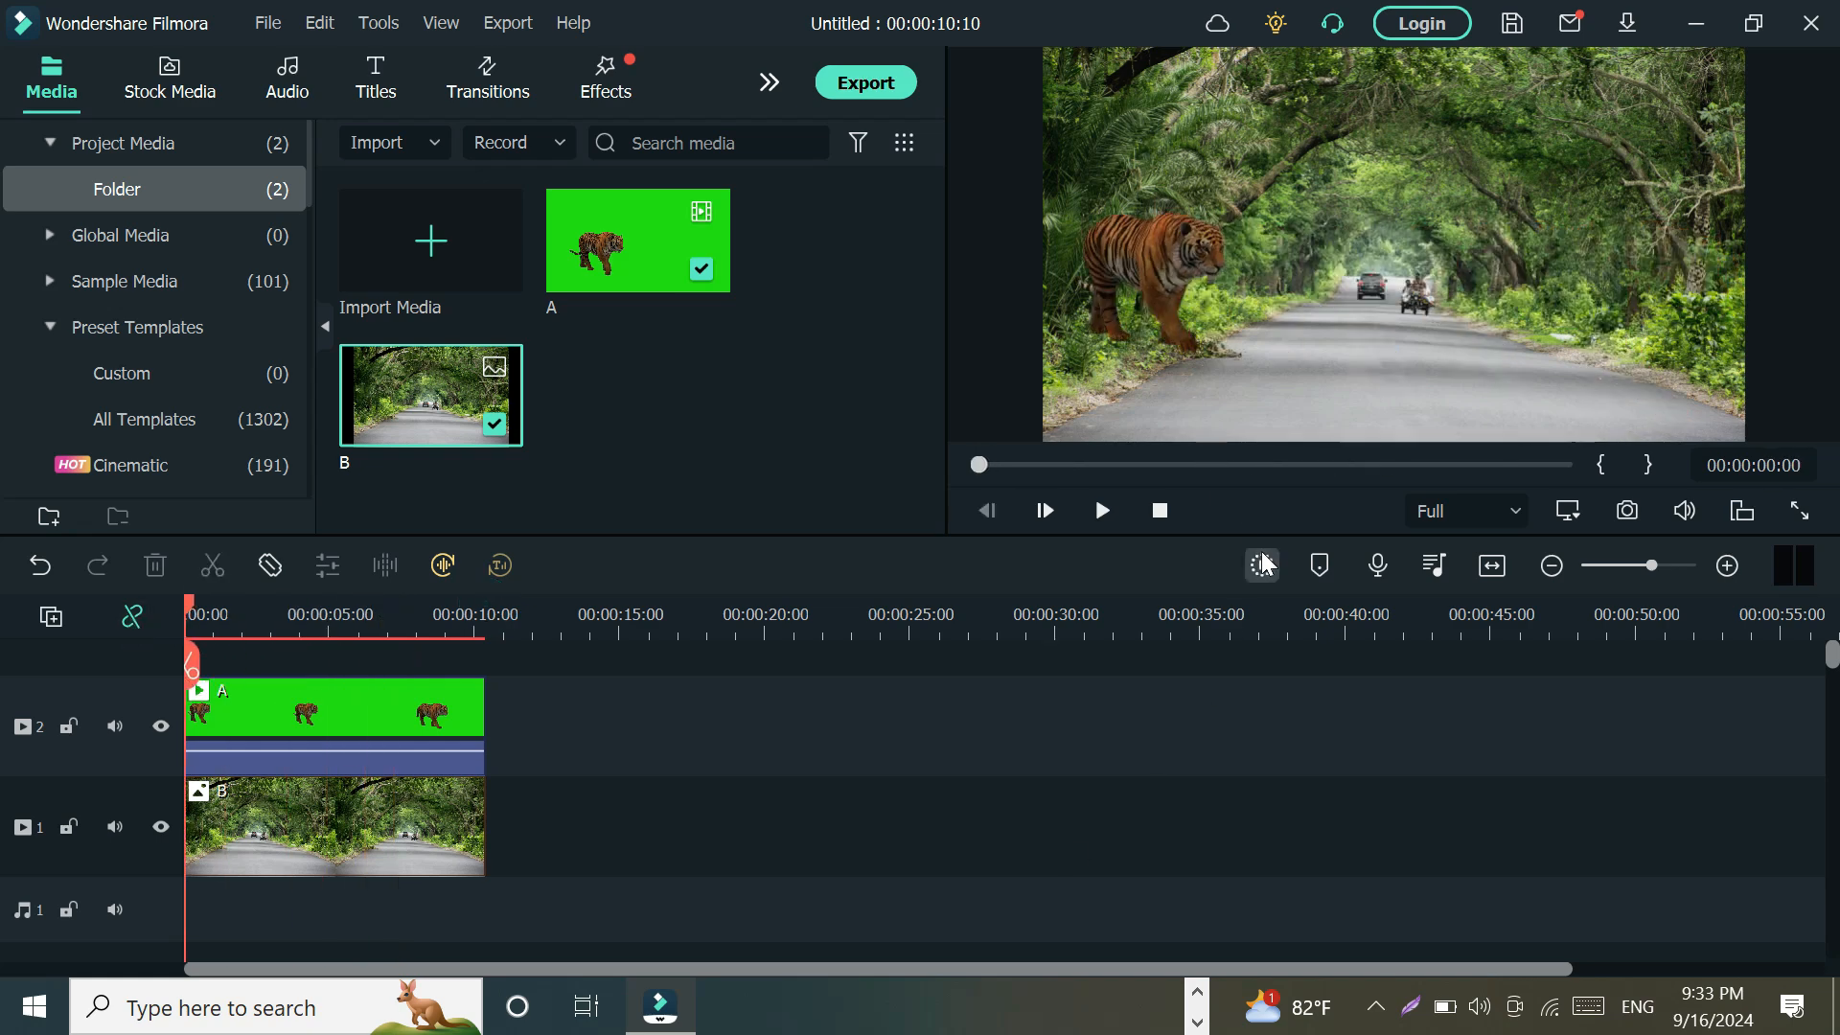
Move the tiger from the roadside onto the road in the preview and play the composite through
drag(1164, 299, 1332, 301)
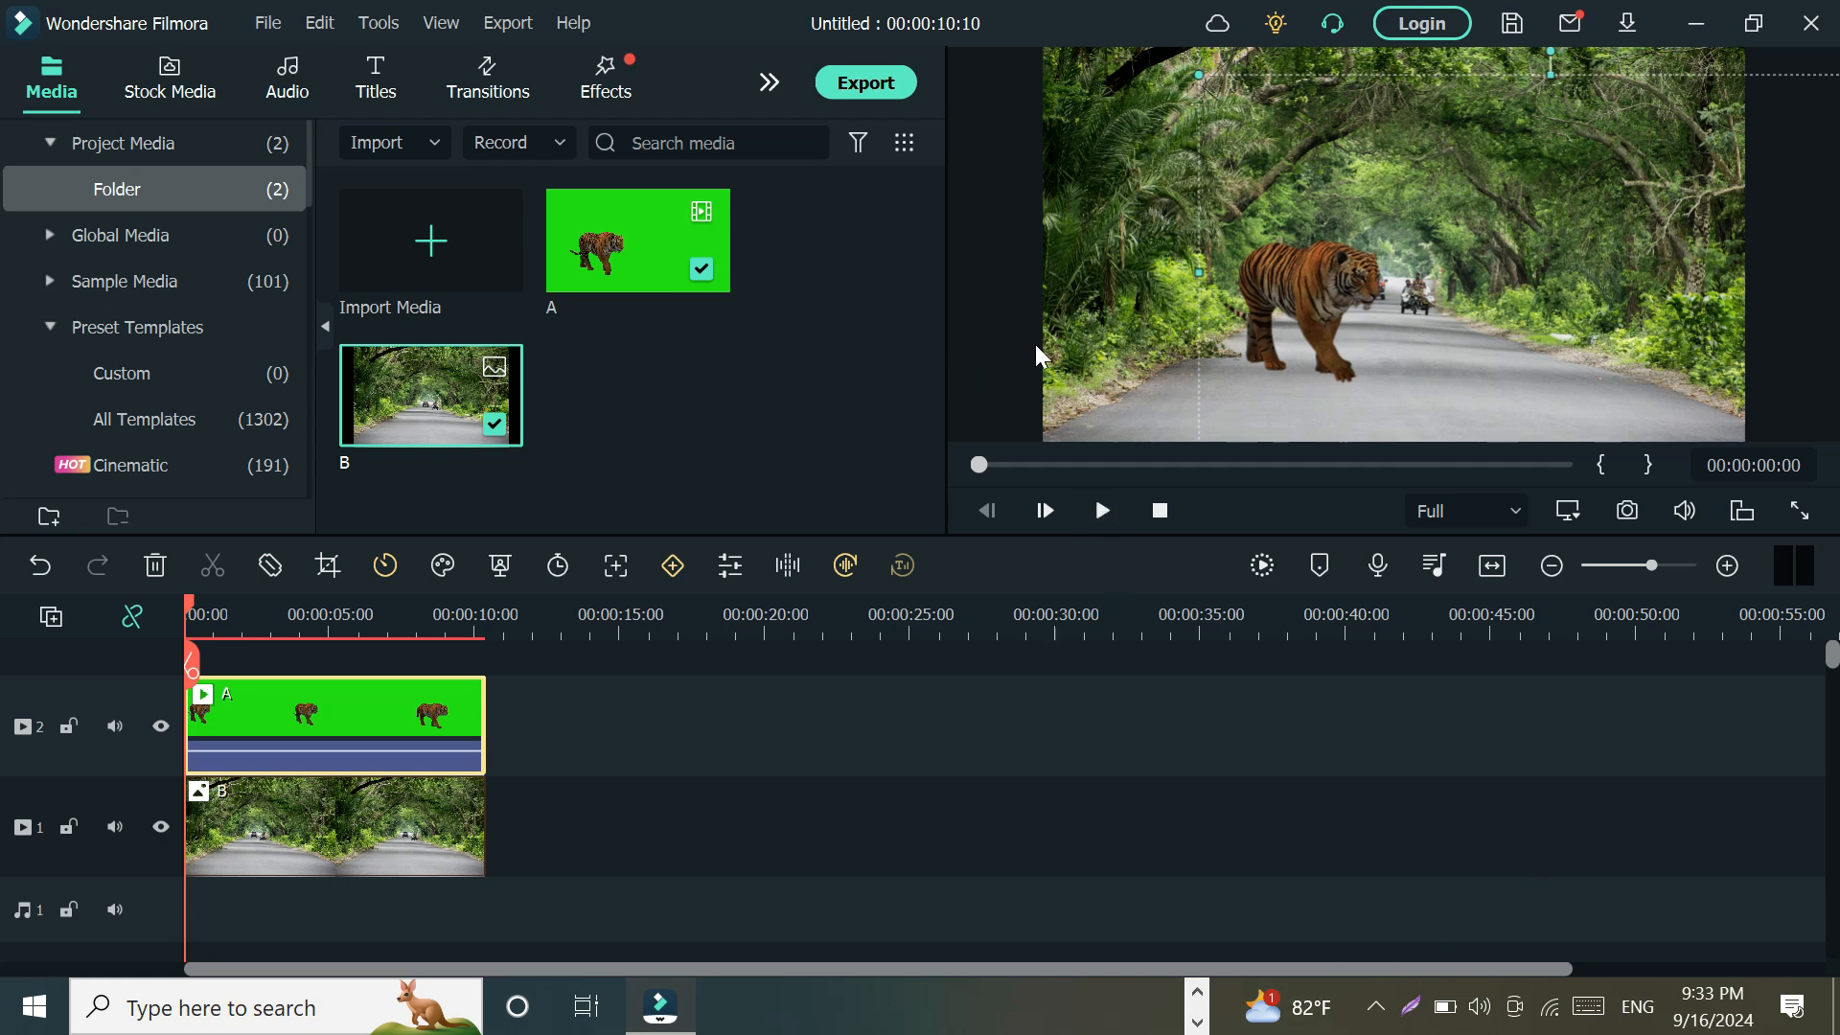
click(1001, 305)
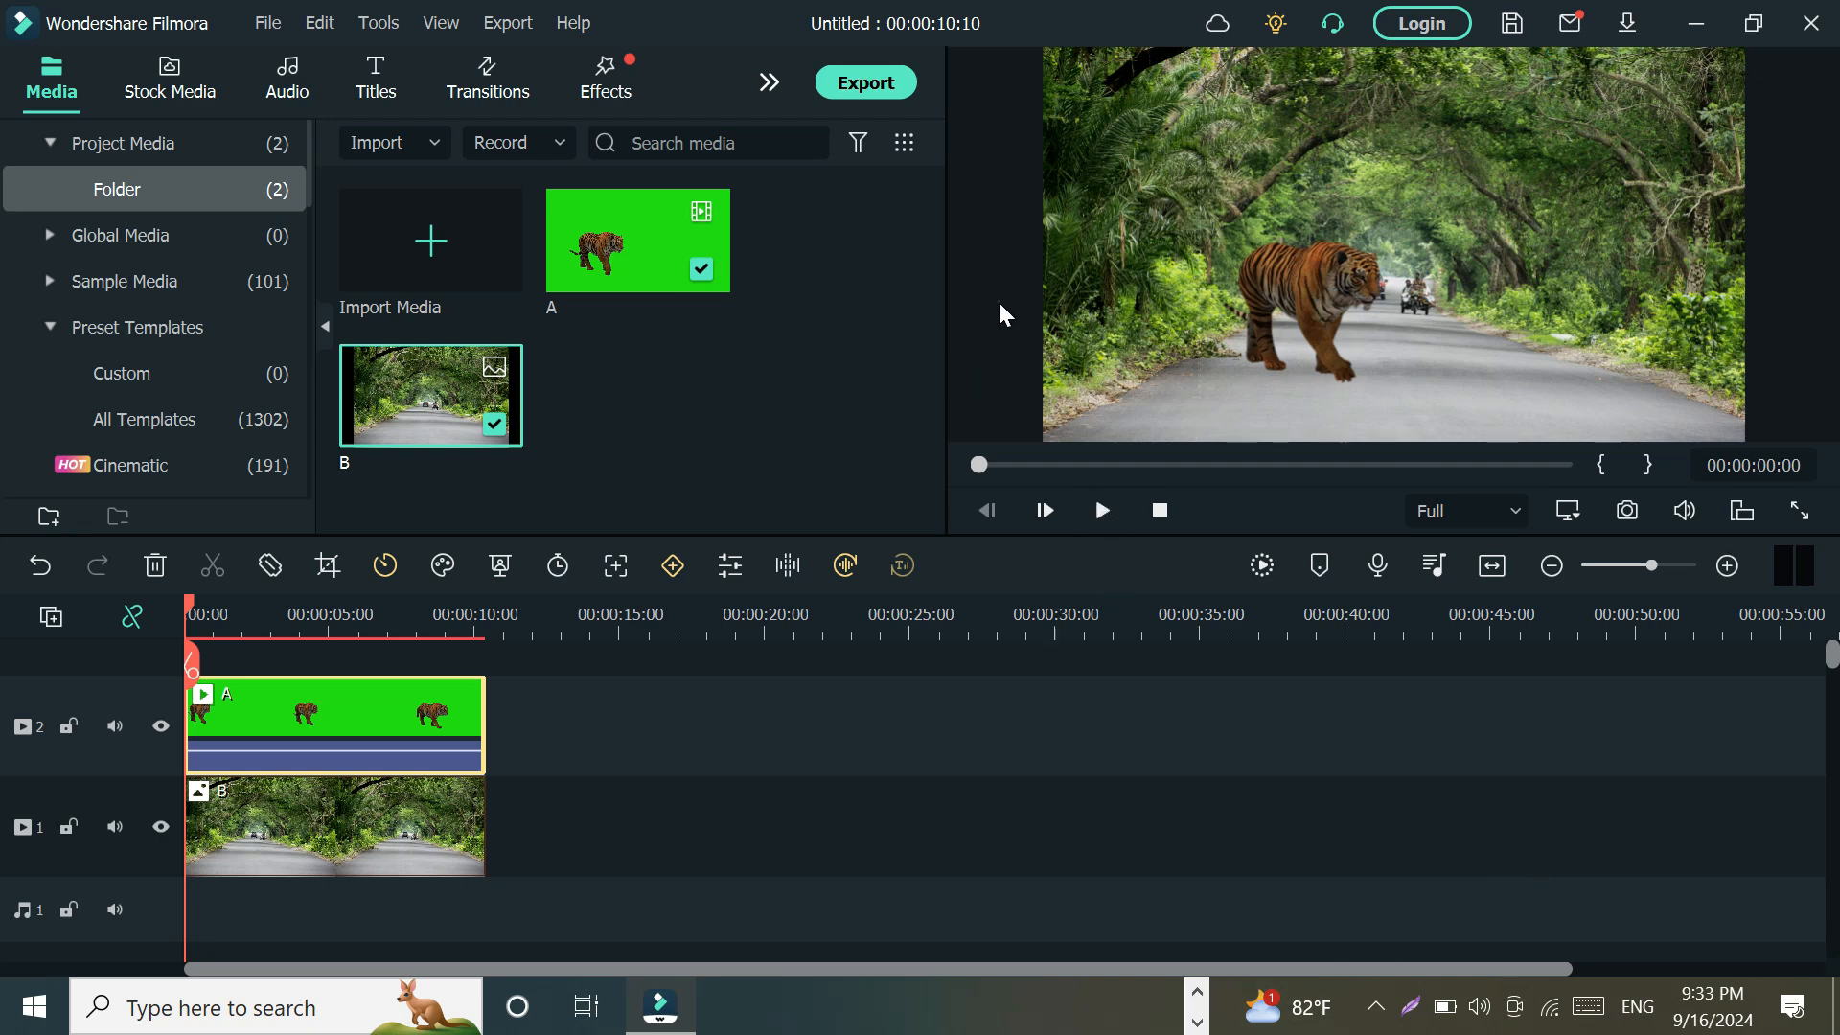
click(1102, 510)
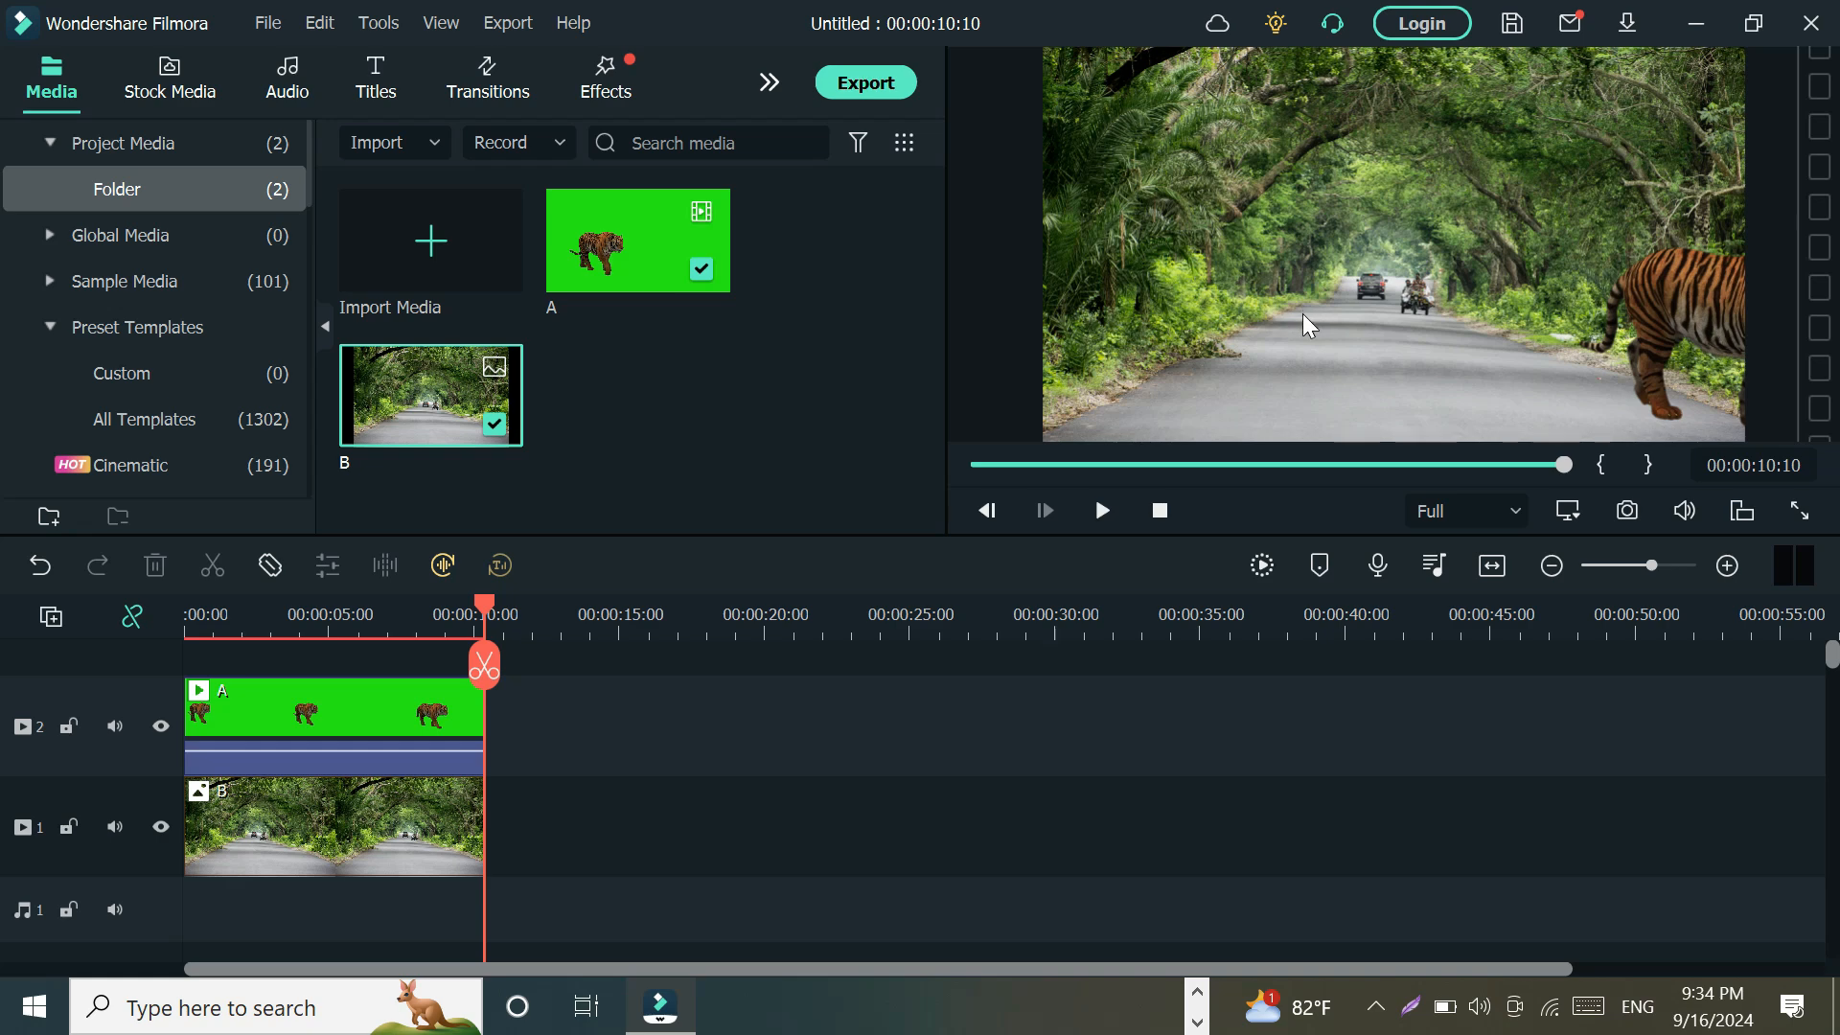
At the end of clip A, enlarge the tiger in the preview and reposition it at the frame's right edge
drag(1654, 302, 1339, 287)
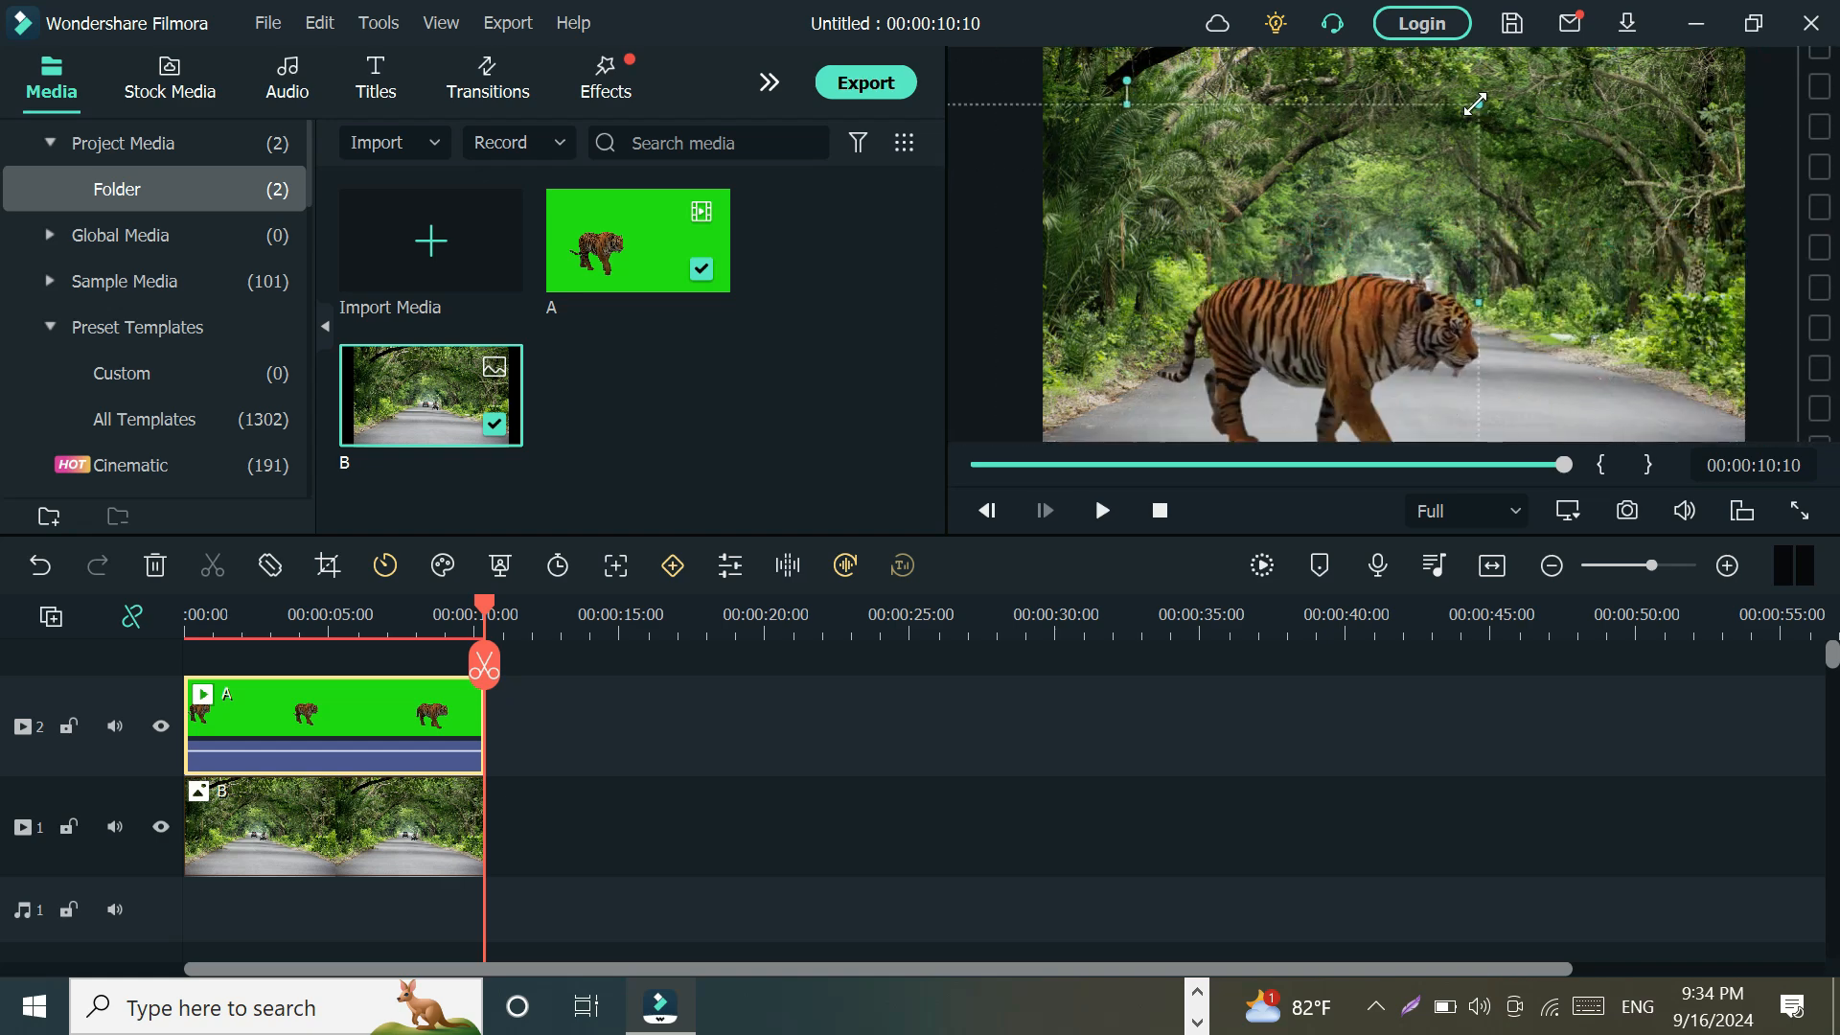
drag(1478, 103, 1637, 36)
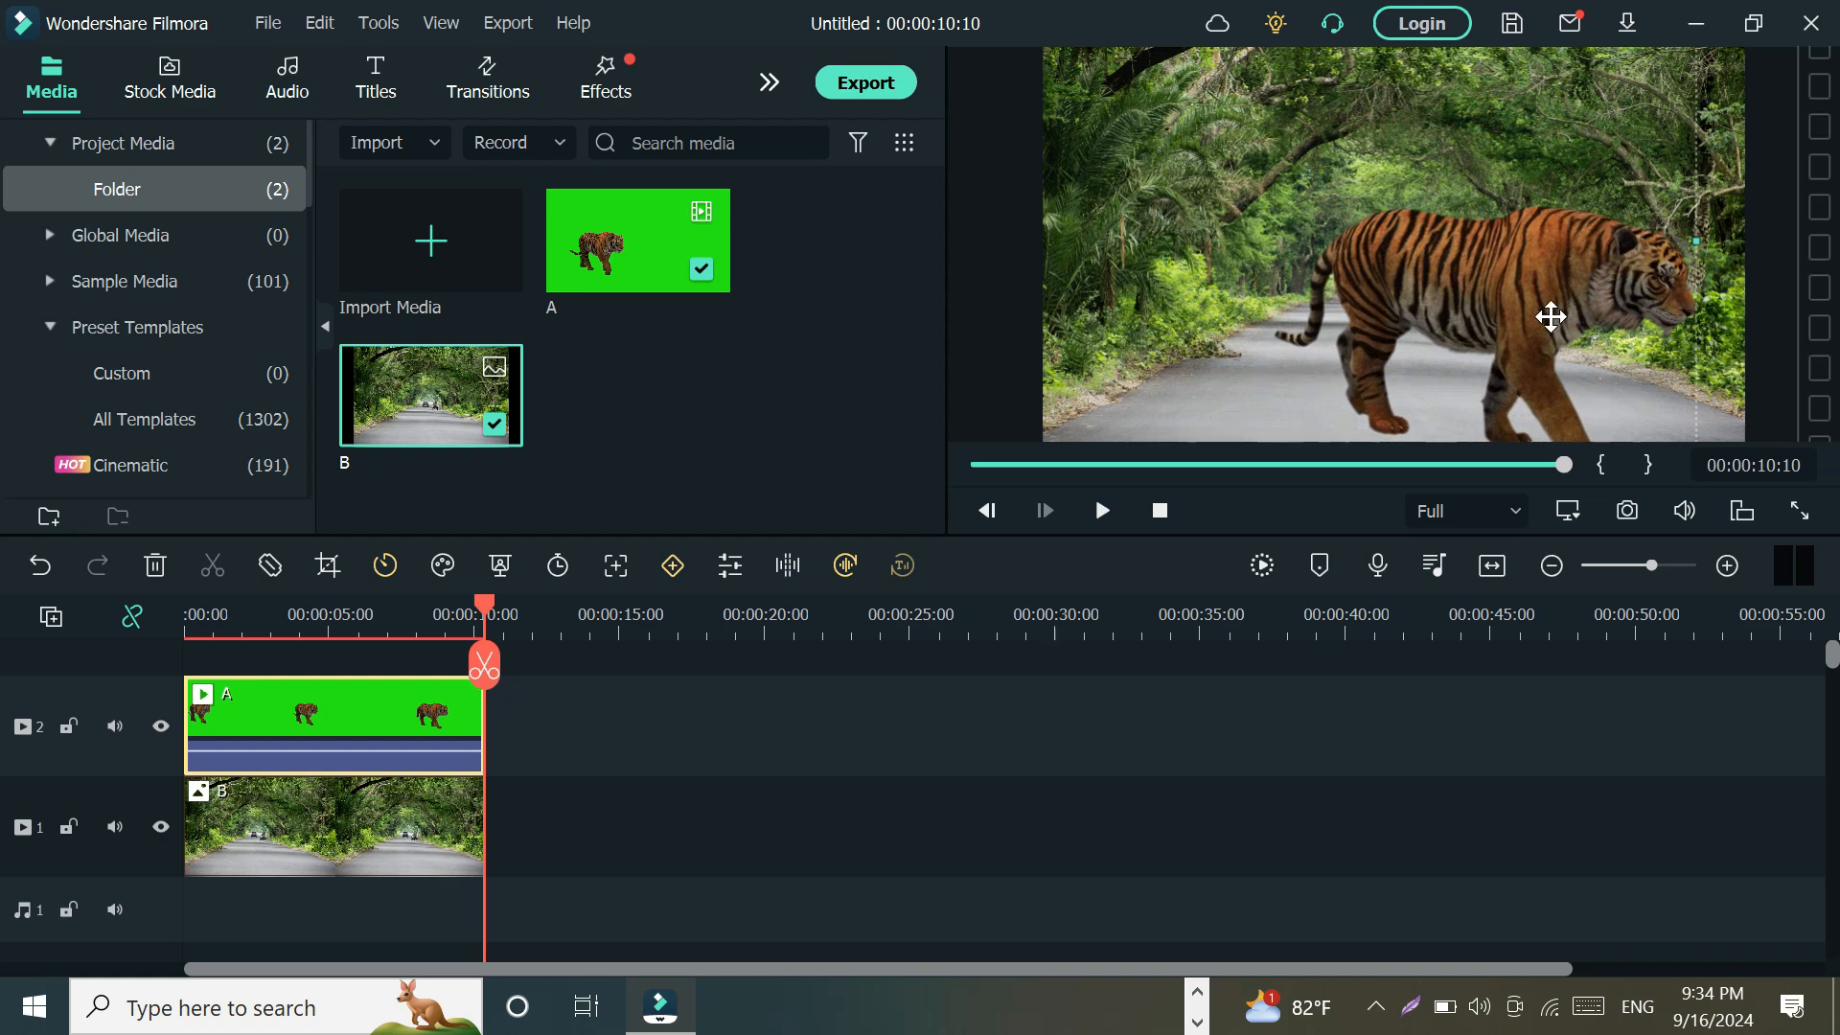
drag(1553, 317, 1031, 321)
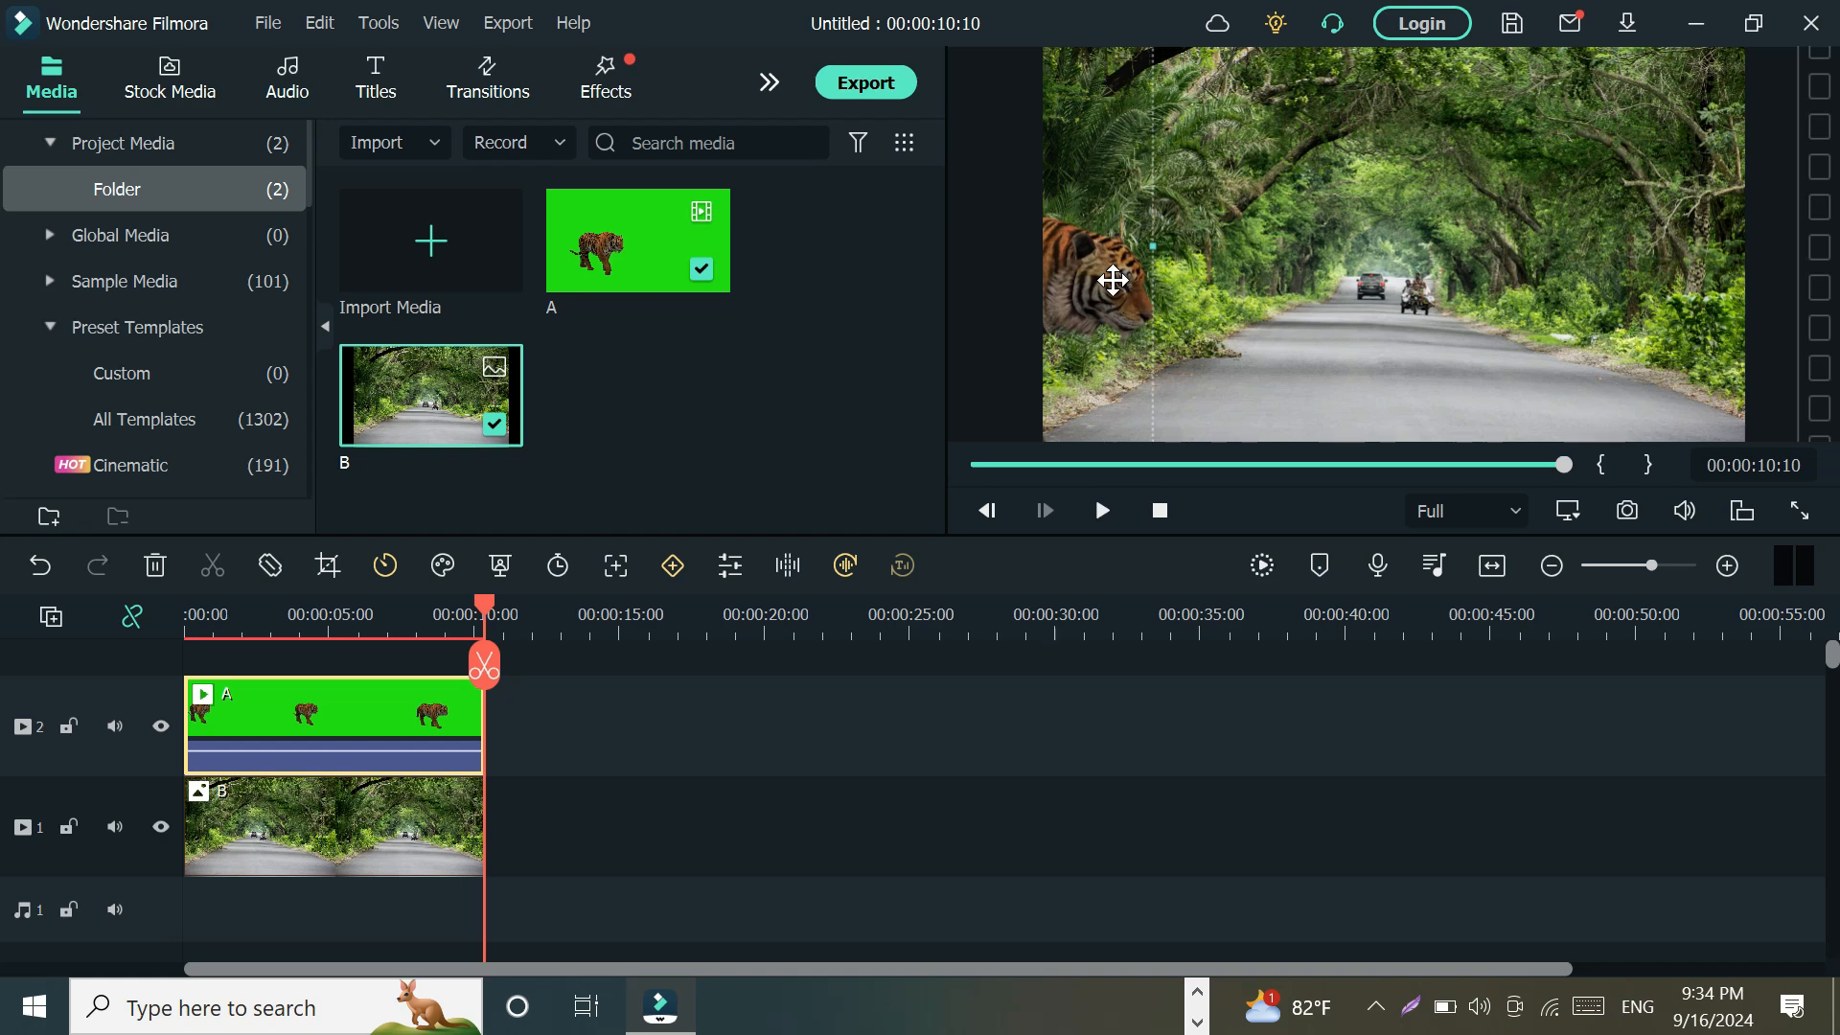
drag(1103, 321, 1761, 283)
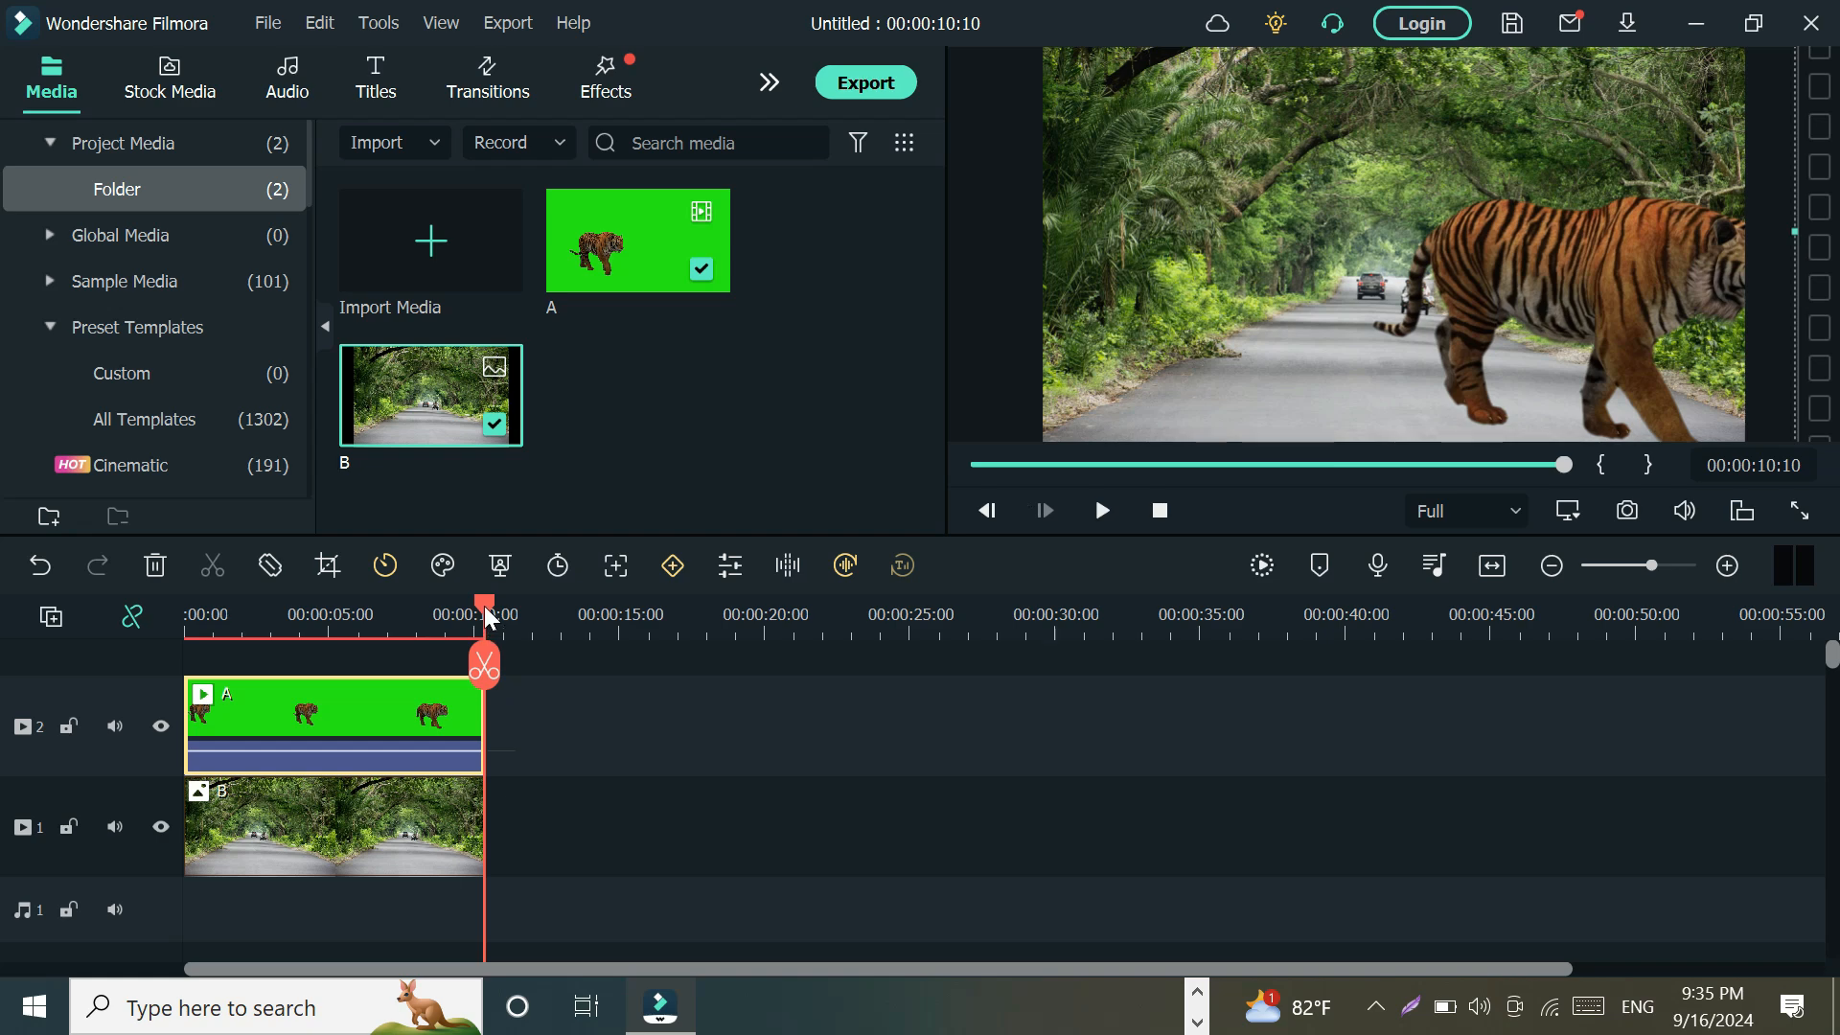
Play the composite from the start and move the playhead past the clips to 00:00:27:02
drag(487, 618, 149, 648)
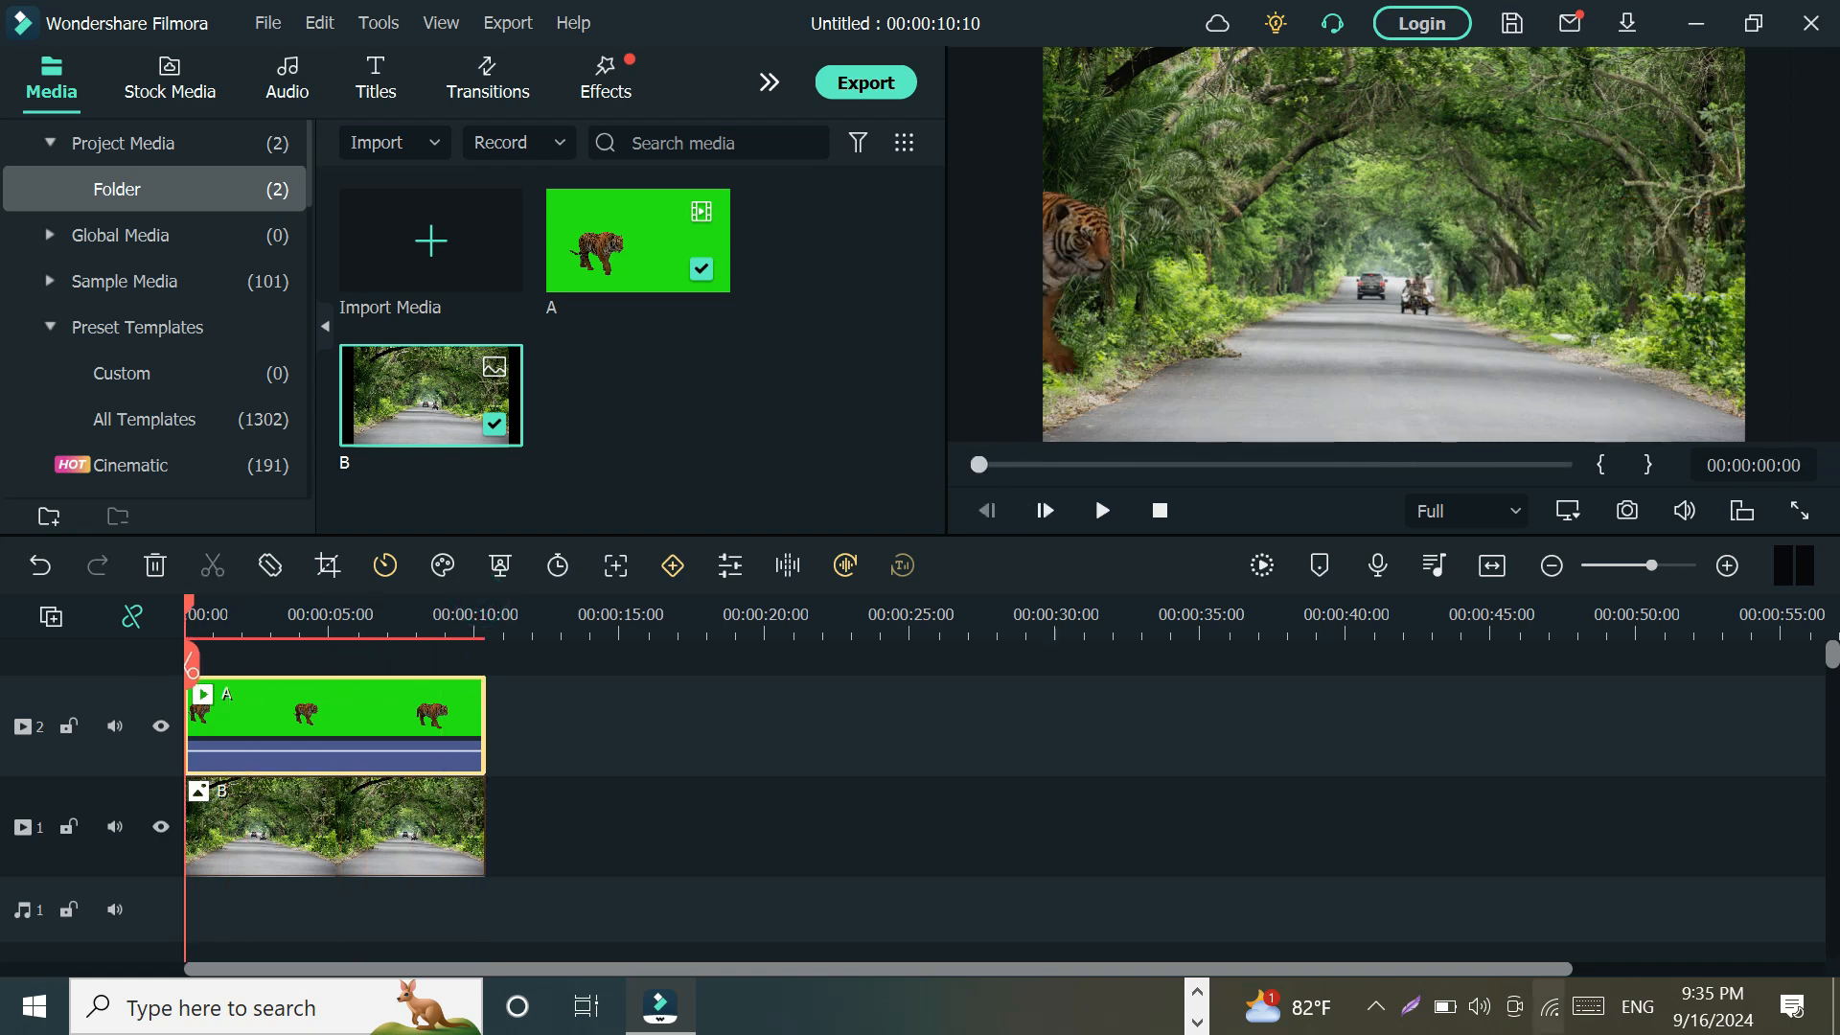
click(1108, 515)
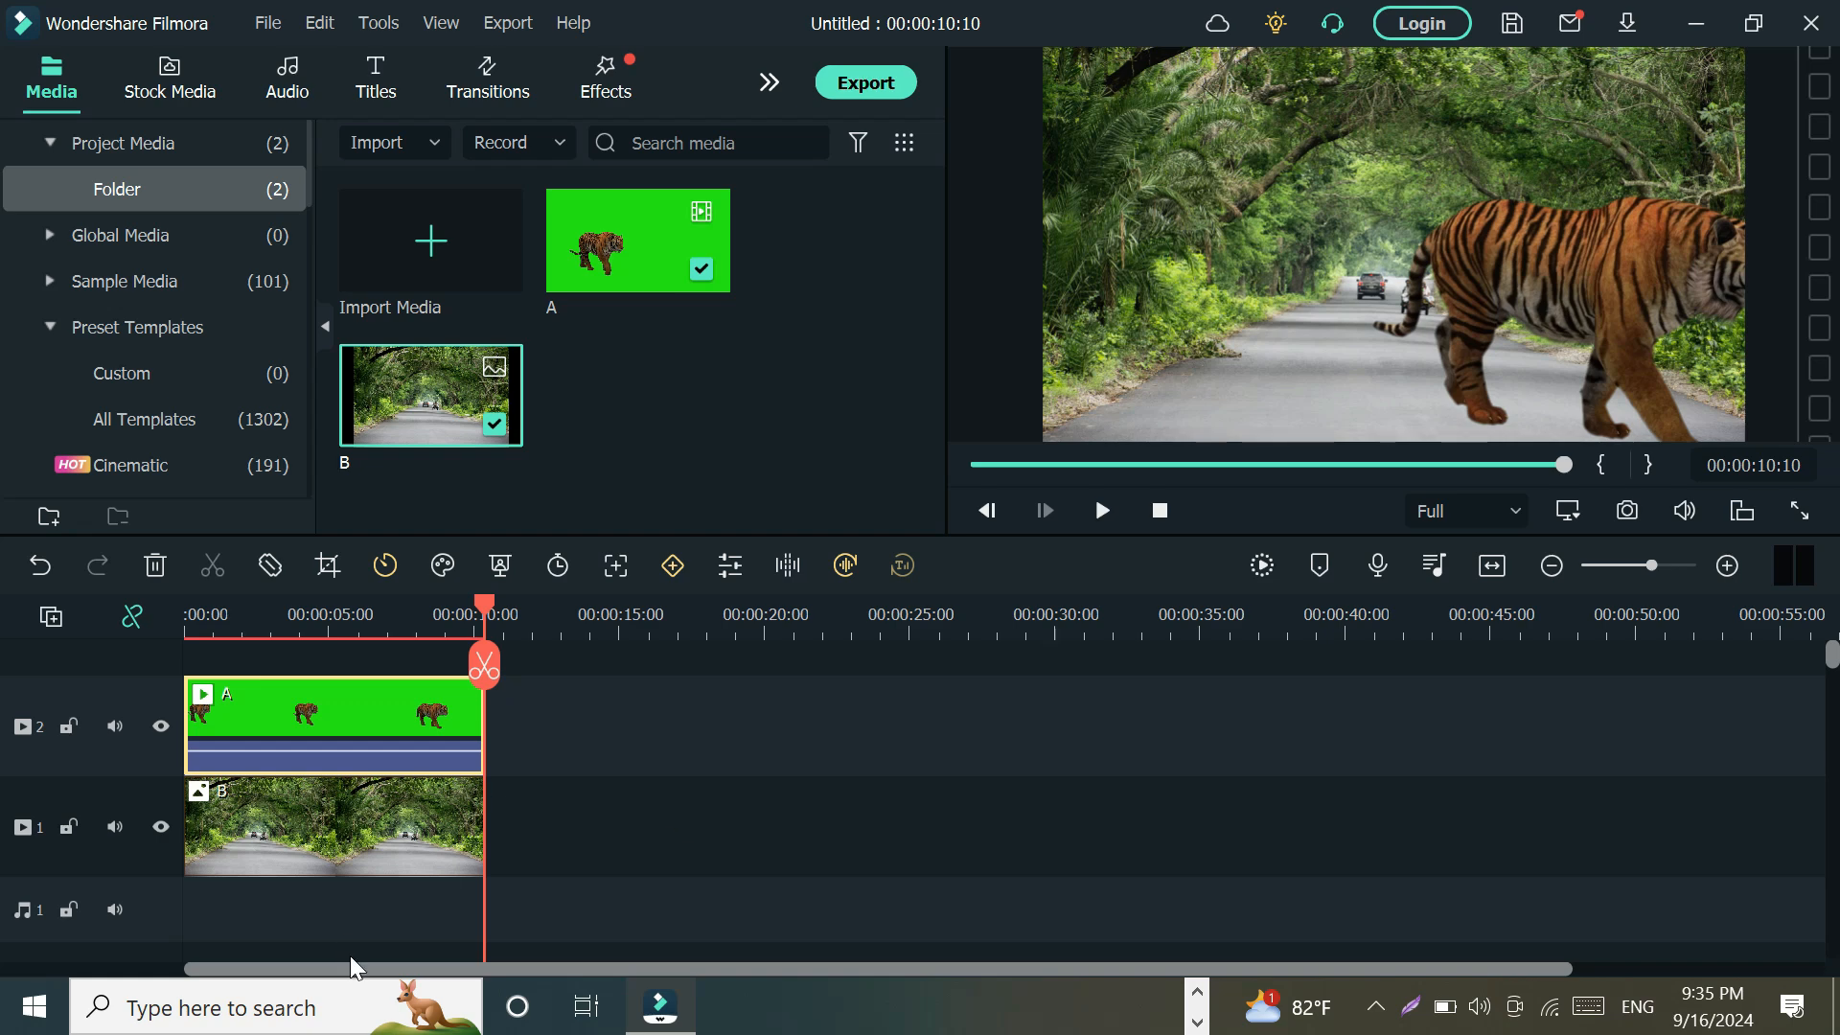
drag(490, 623, 970, 609)
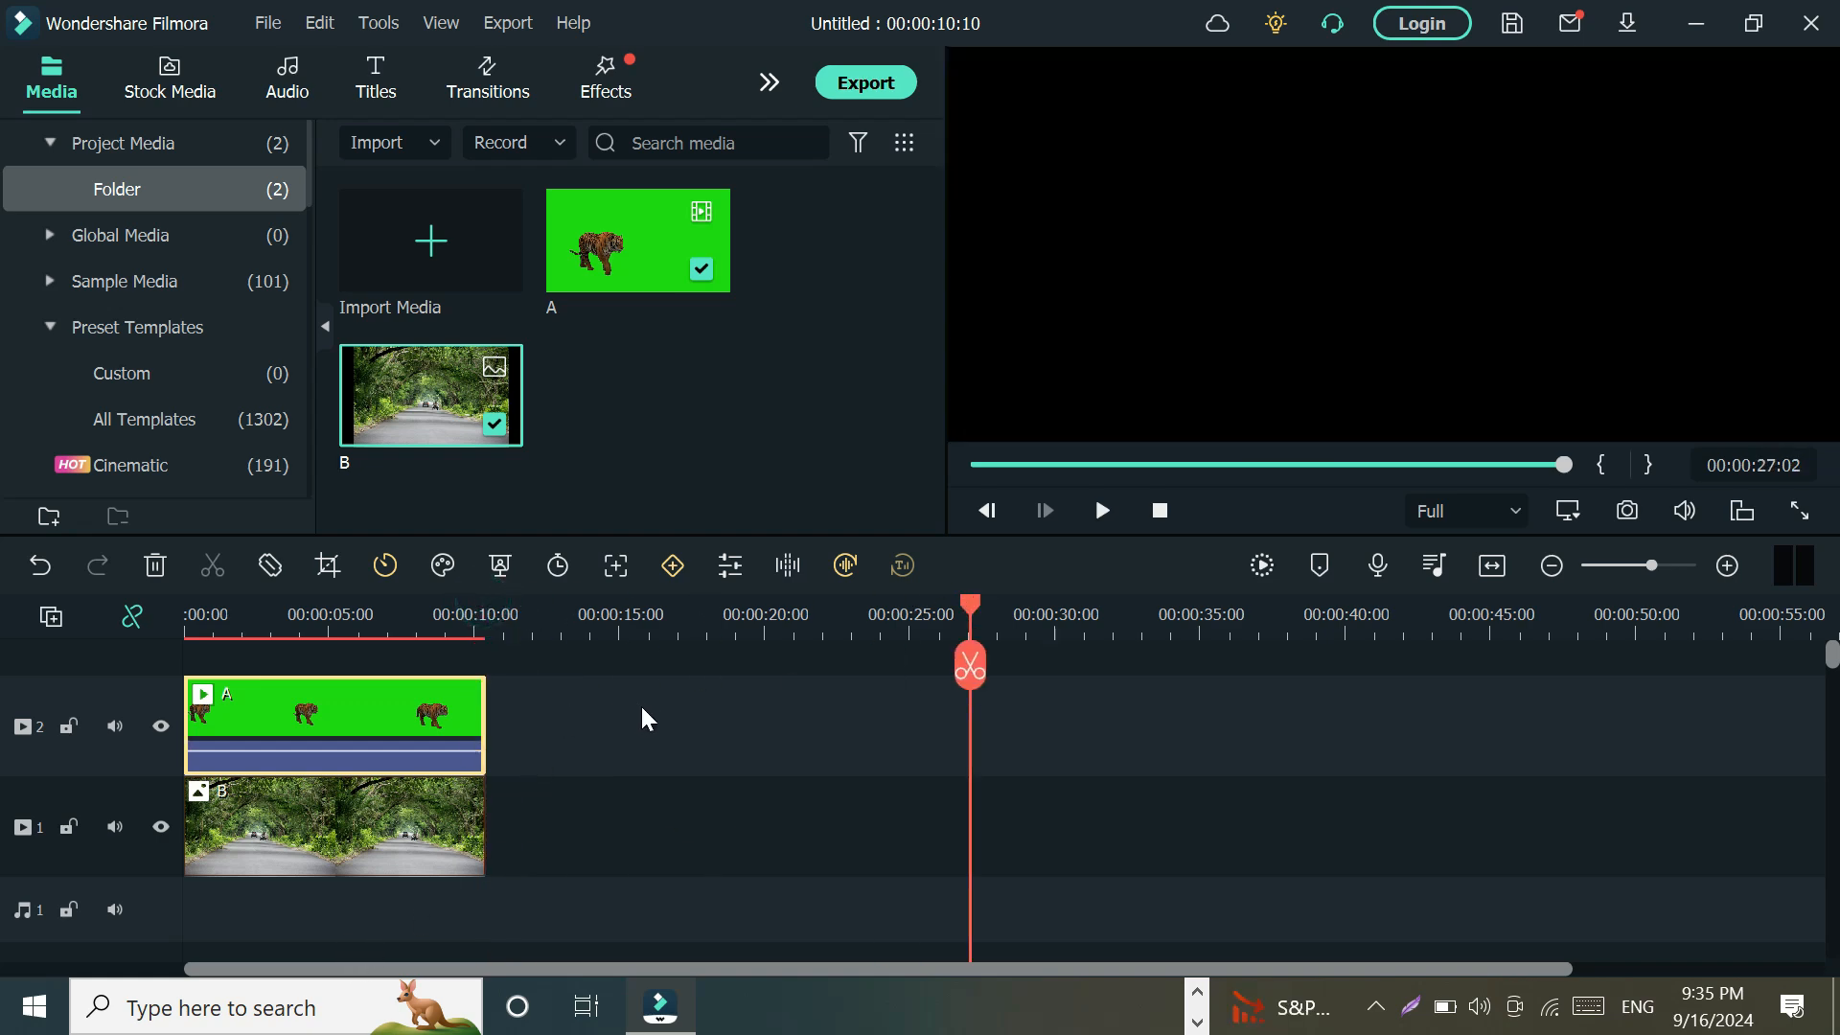
Delete clips A and B from the timeline and from the project media folder
drag(640, 705, 224, 878)
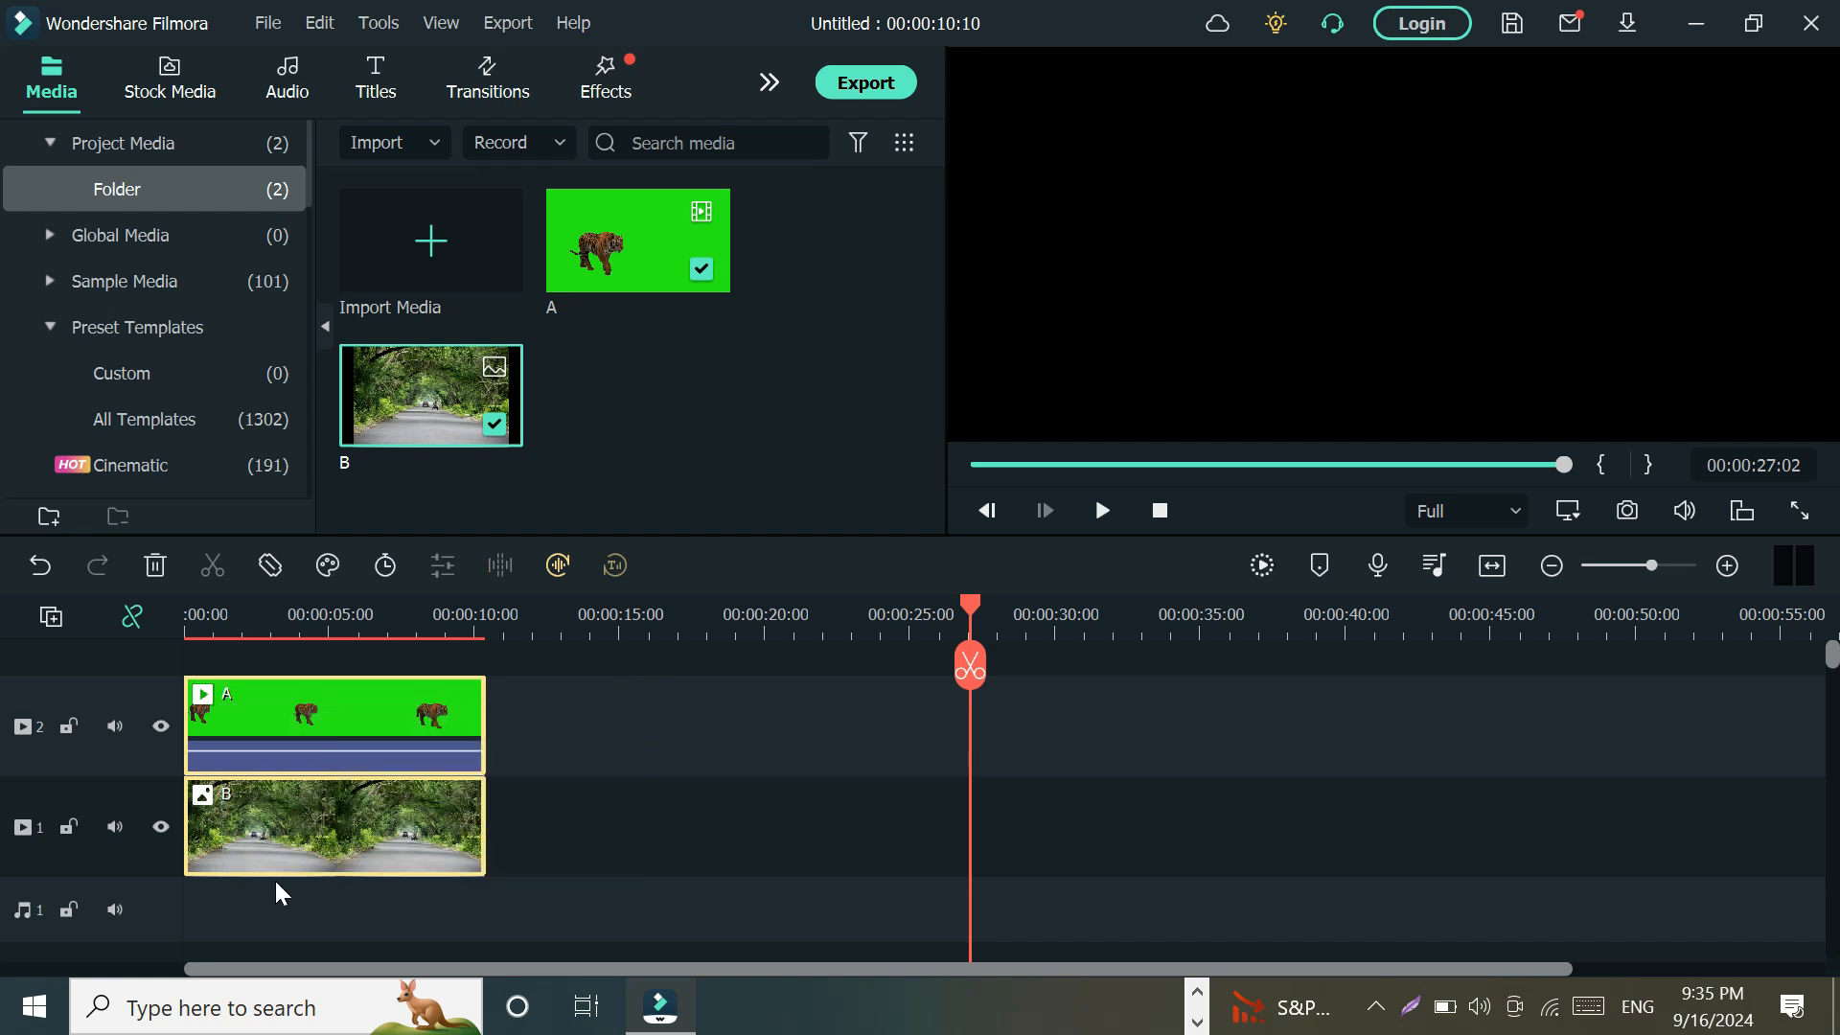
click(155, 566)
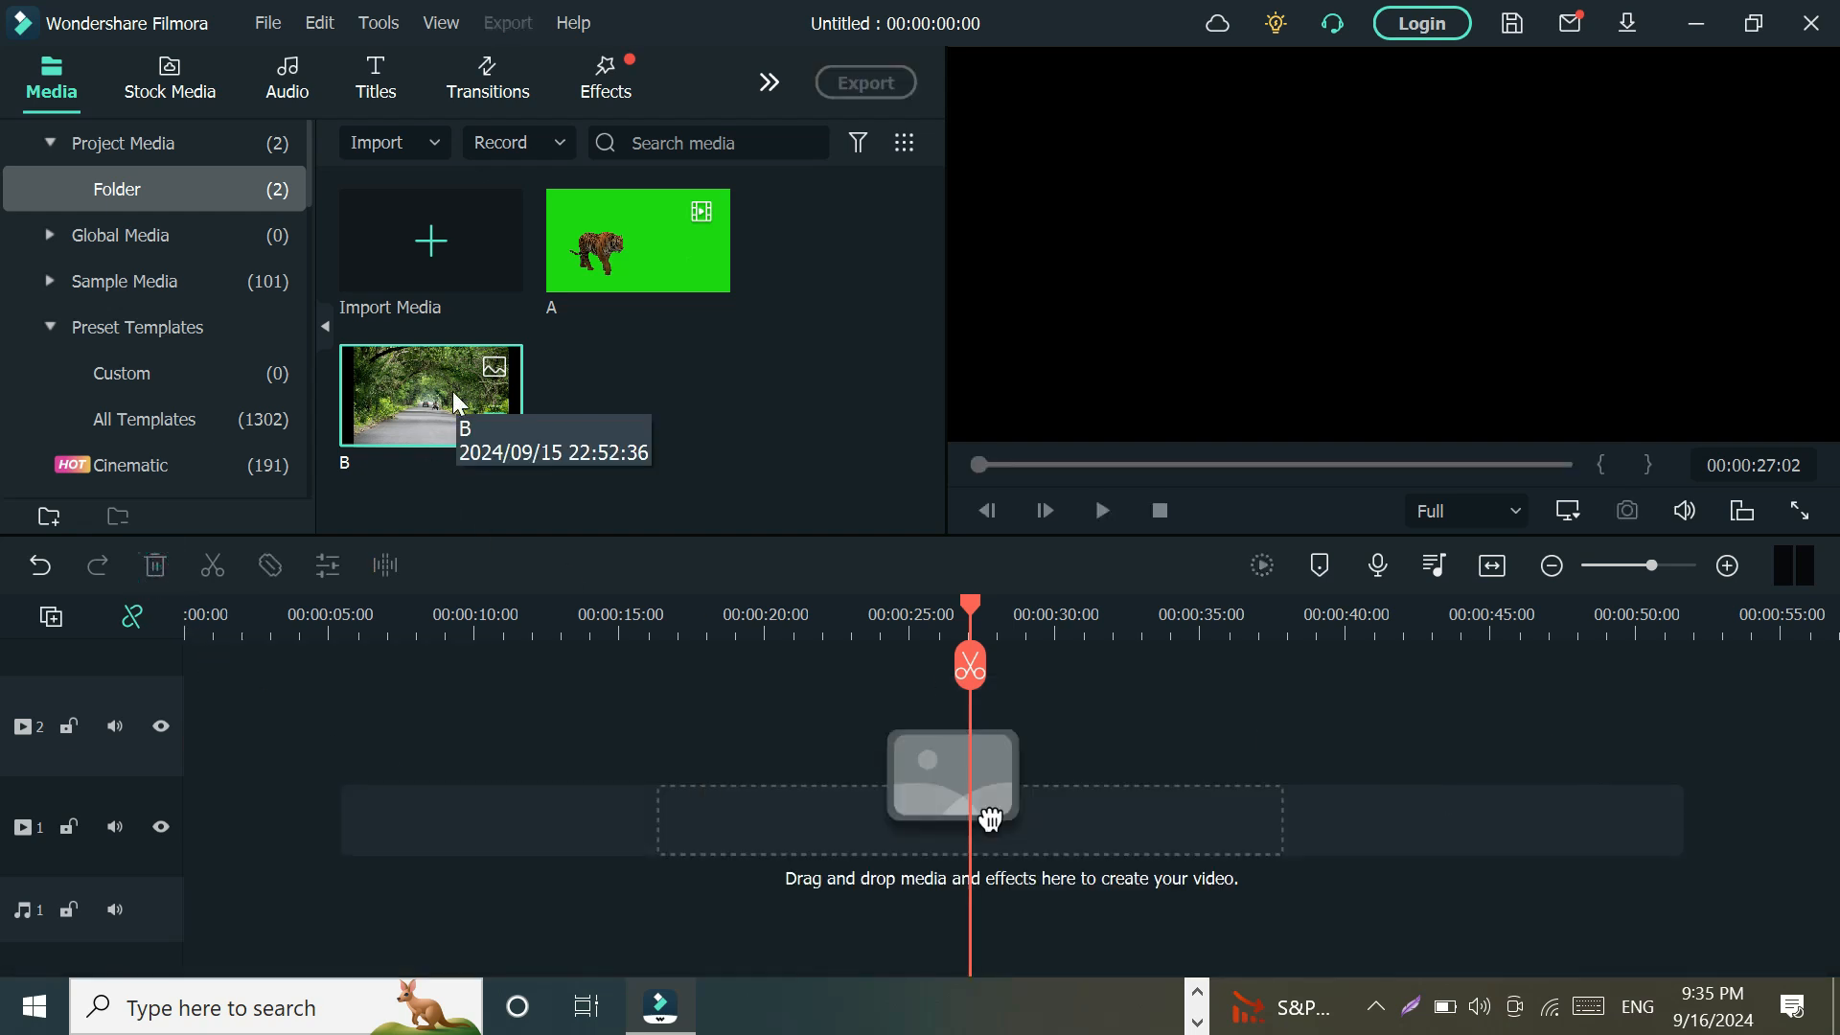
drag(800, 209, 419, 483)
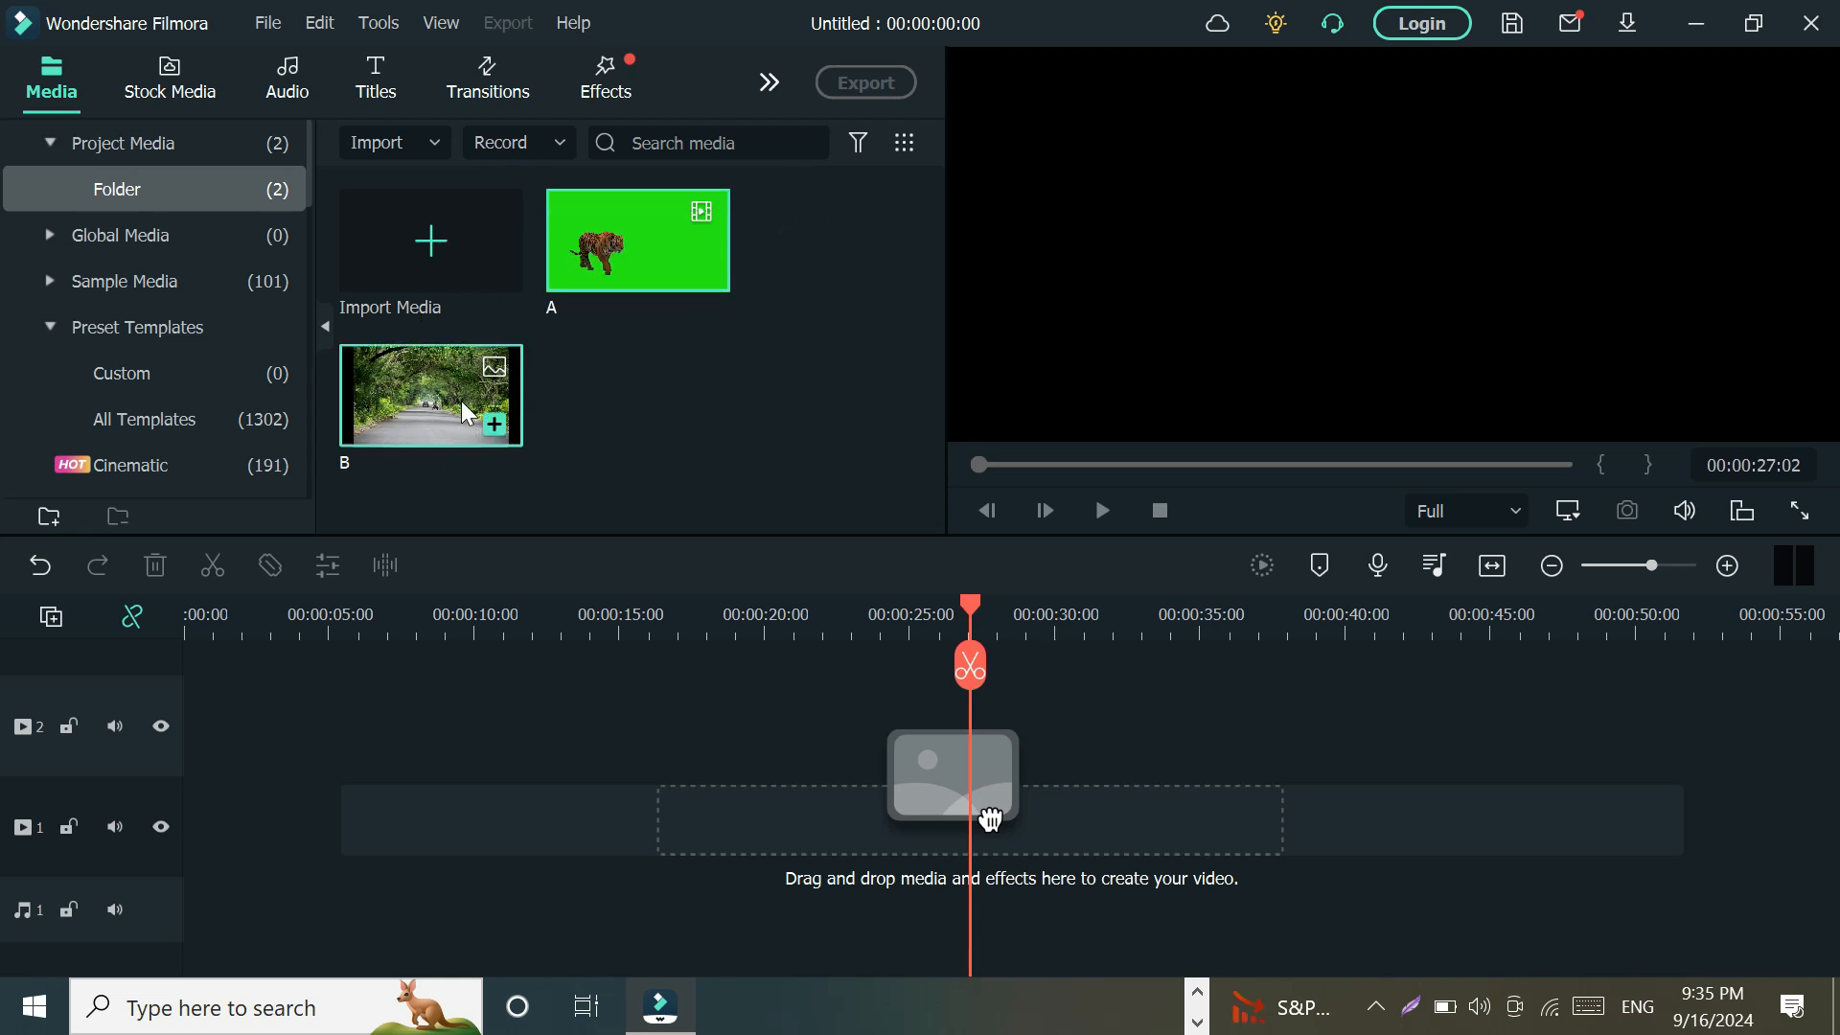
right_click(462, 412)
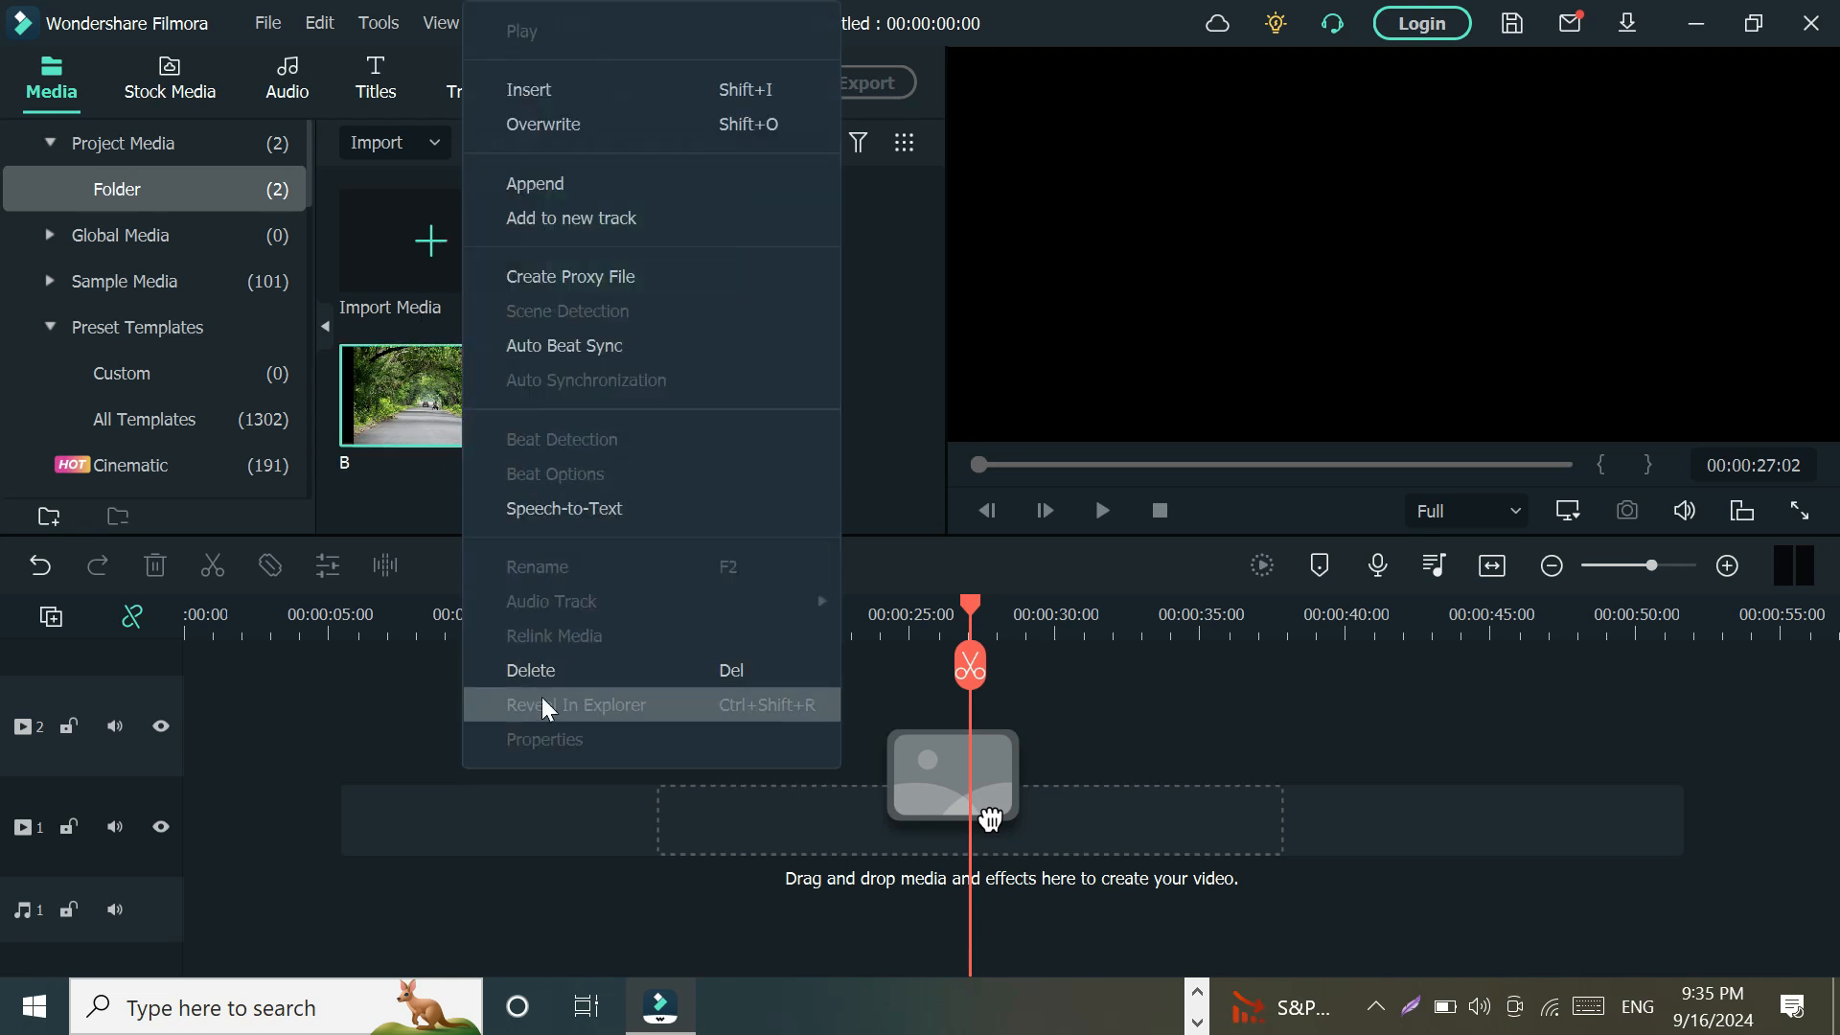
click(543, 669)
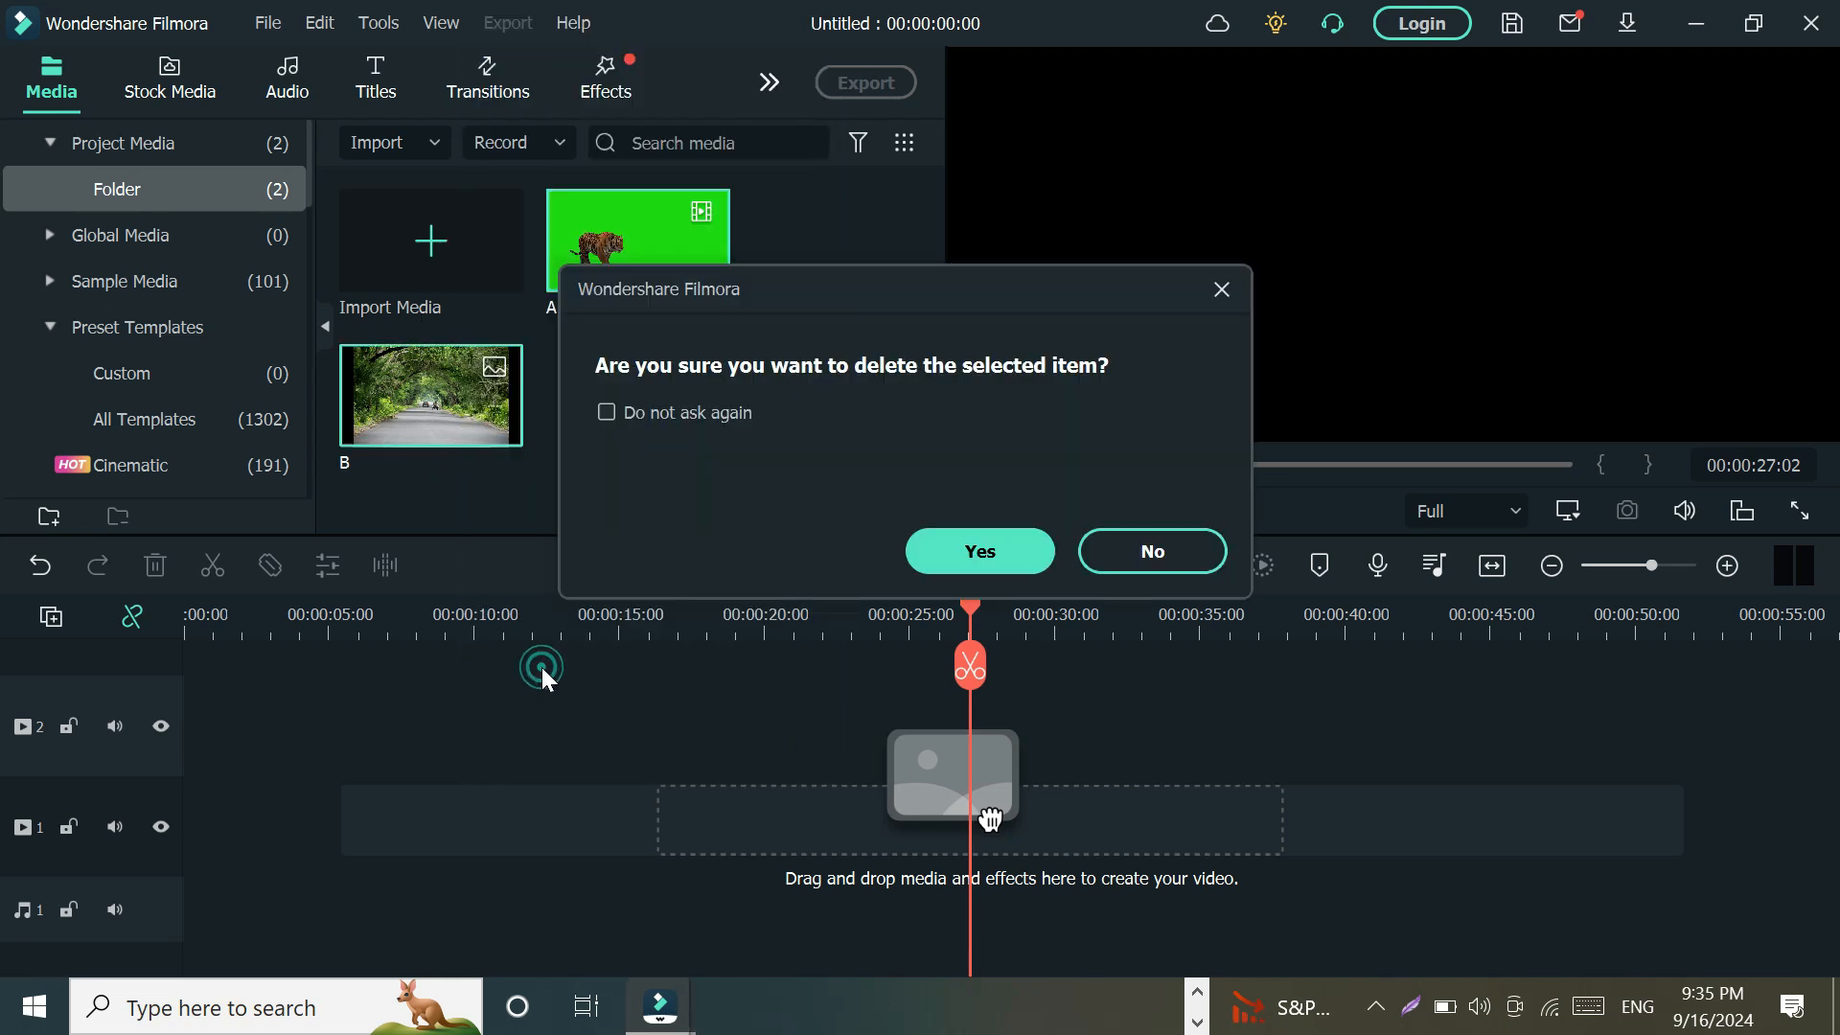
click(979, 553)
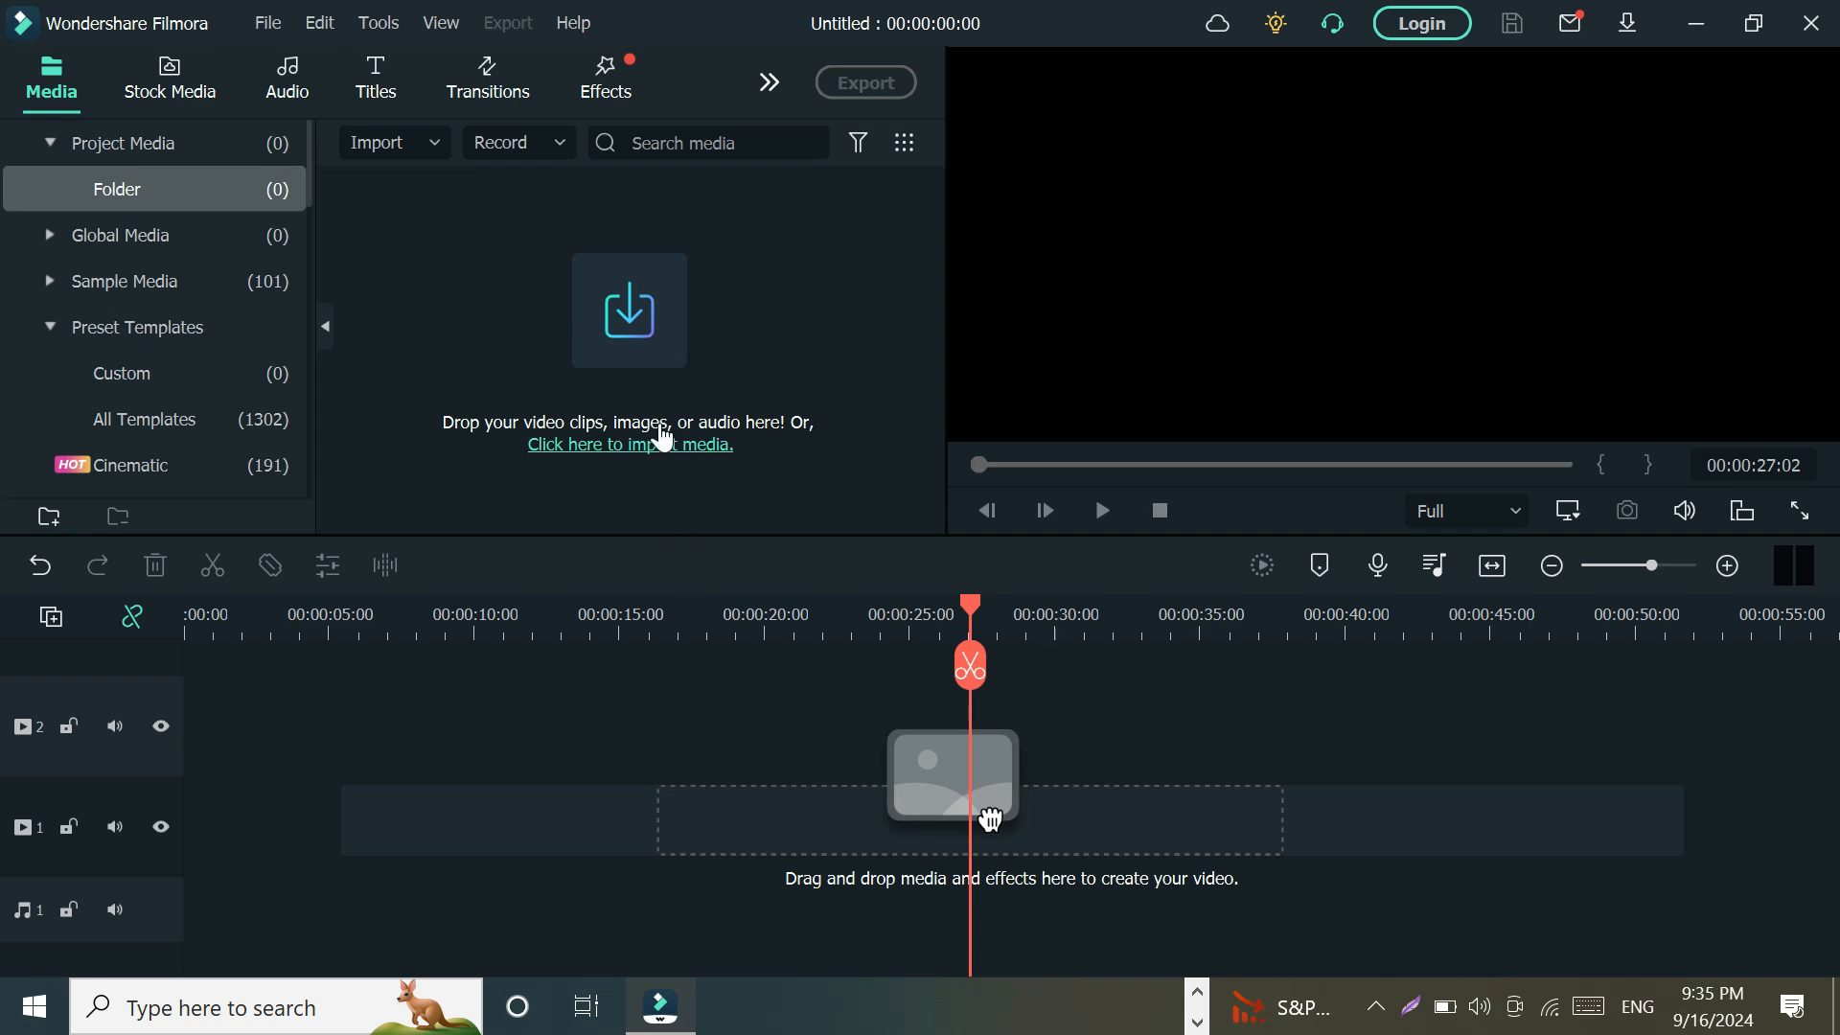
Import images 1 and 2 from the Downloads folder 7 and place both at the start of video track 2
click(640, 328)
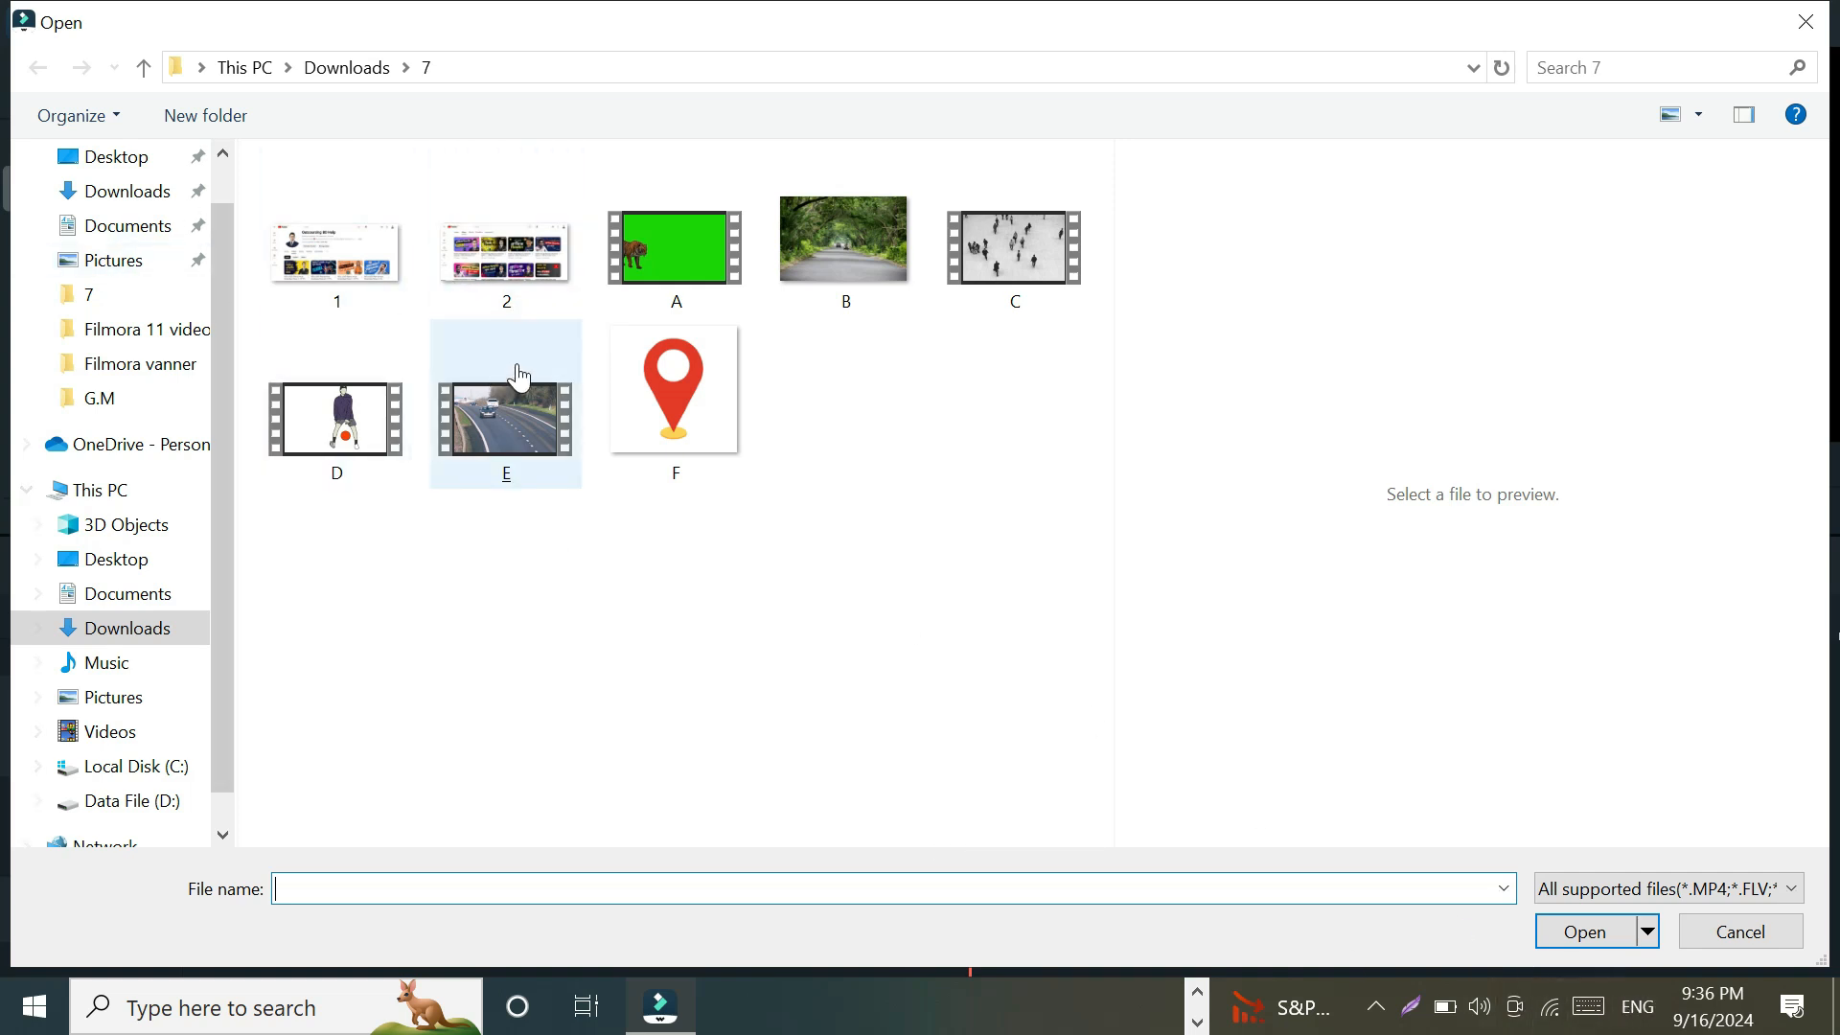
drag(247, 159, 557, 337)
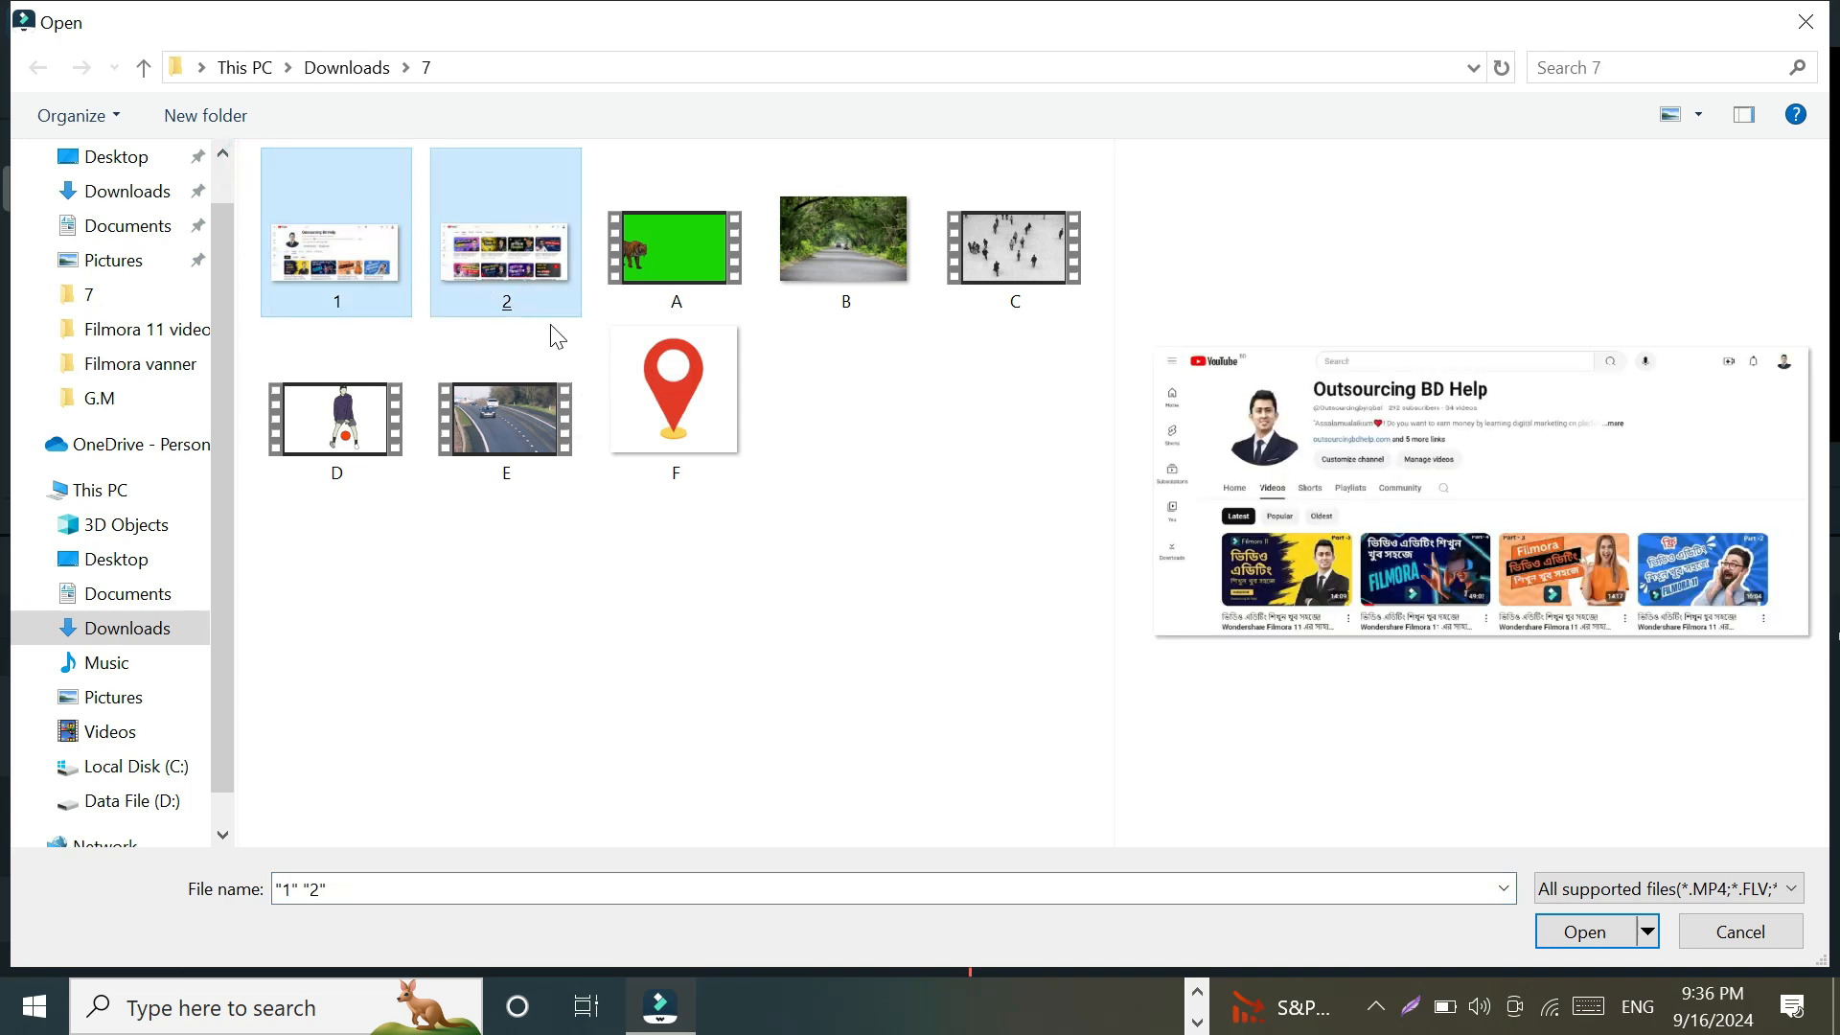
click(1583, 931)
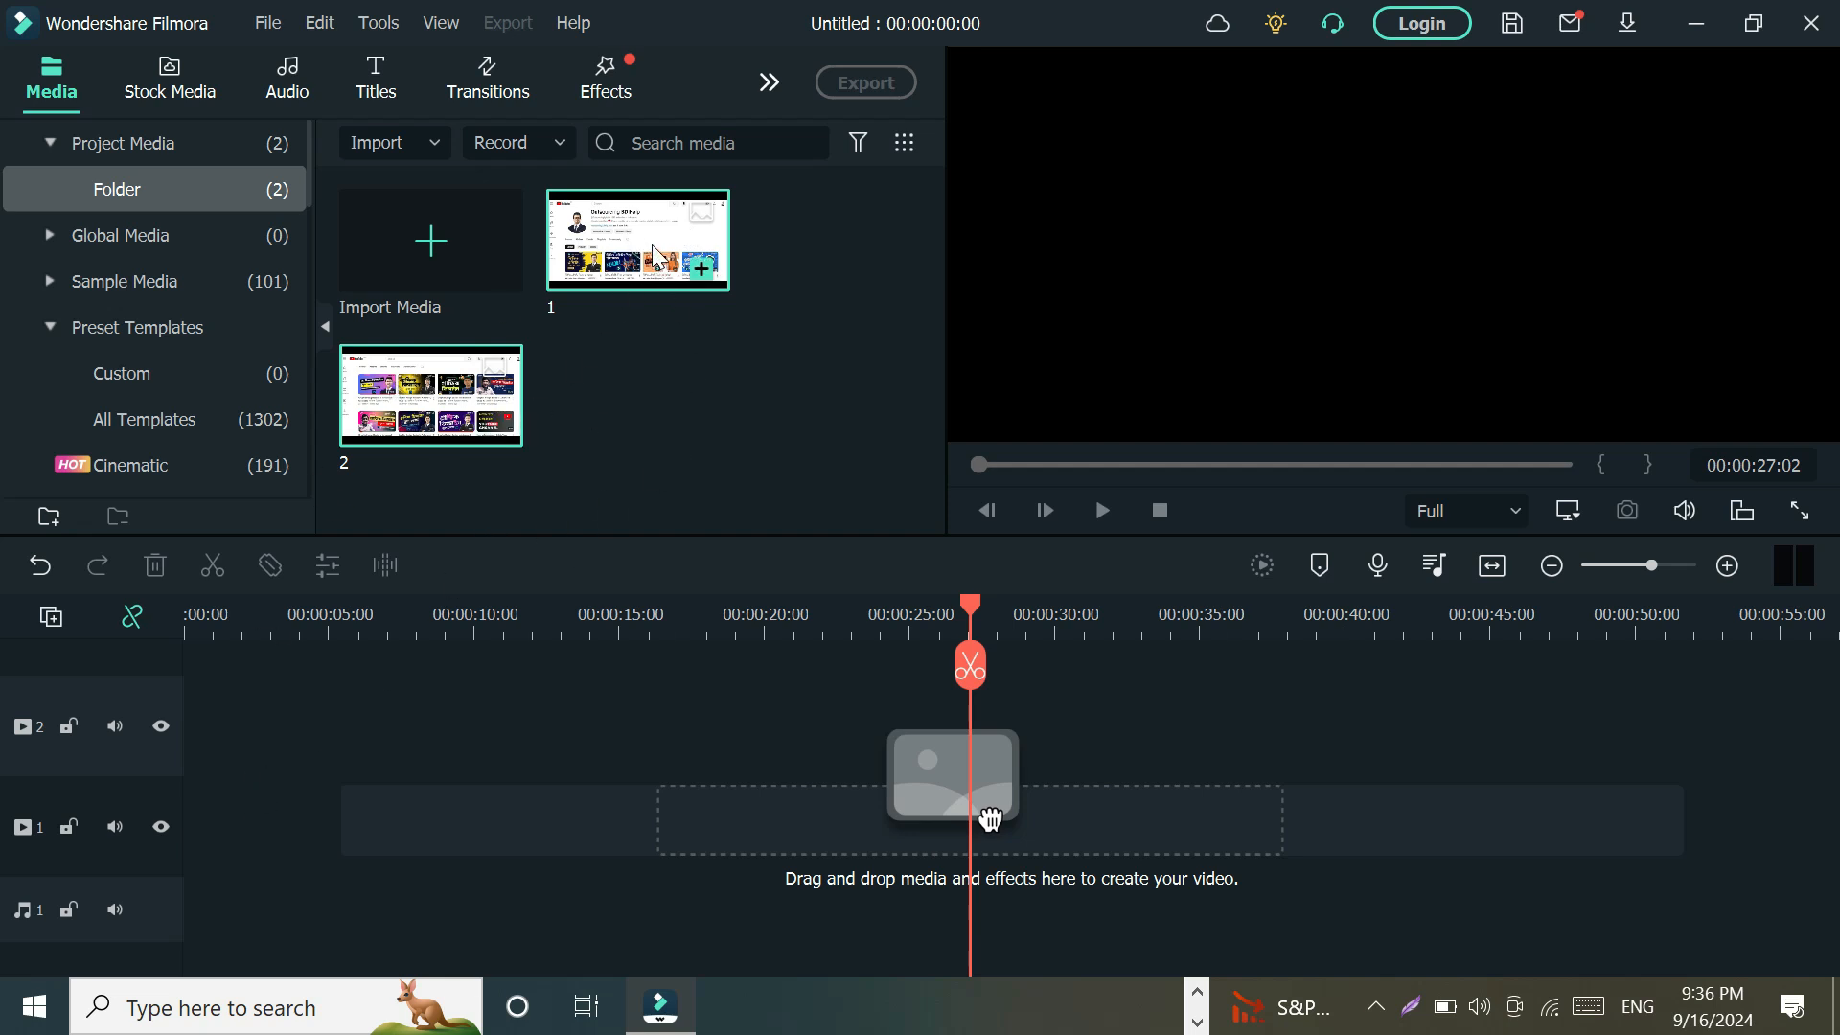
drag(655, 259, 169, 735)
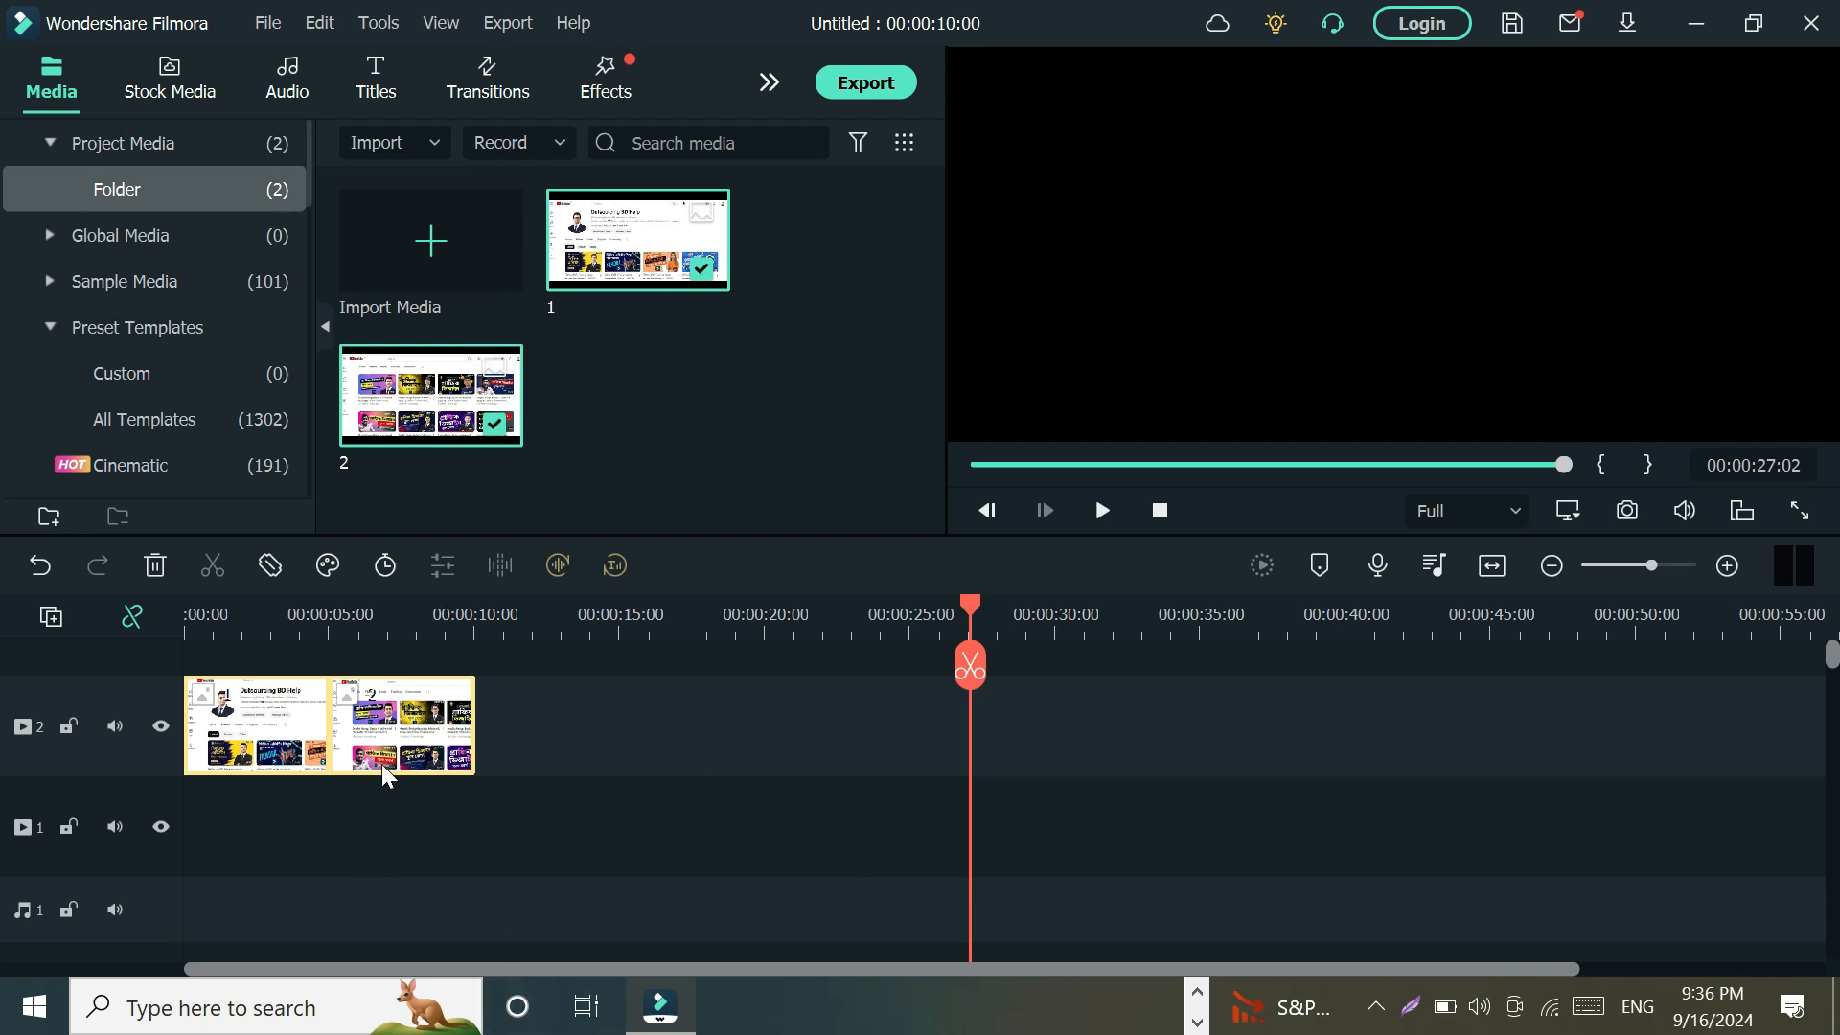
Place extra copies of images 1 and 2 separately on video track 2, and delete both copies
click(620, 379)
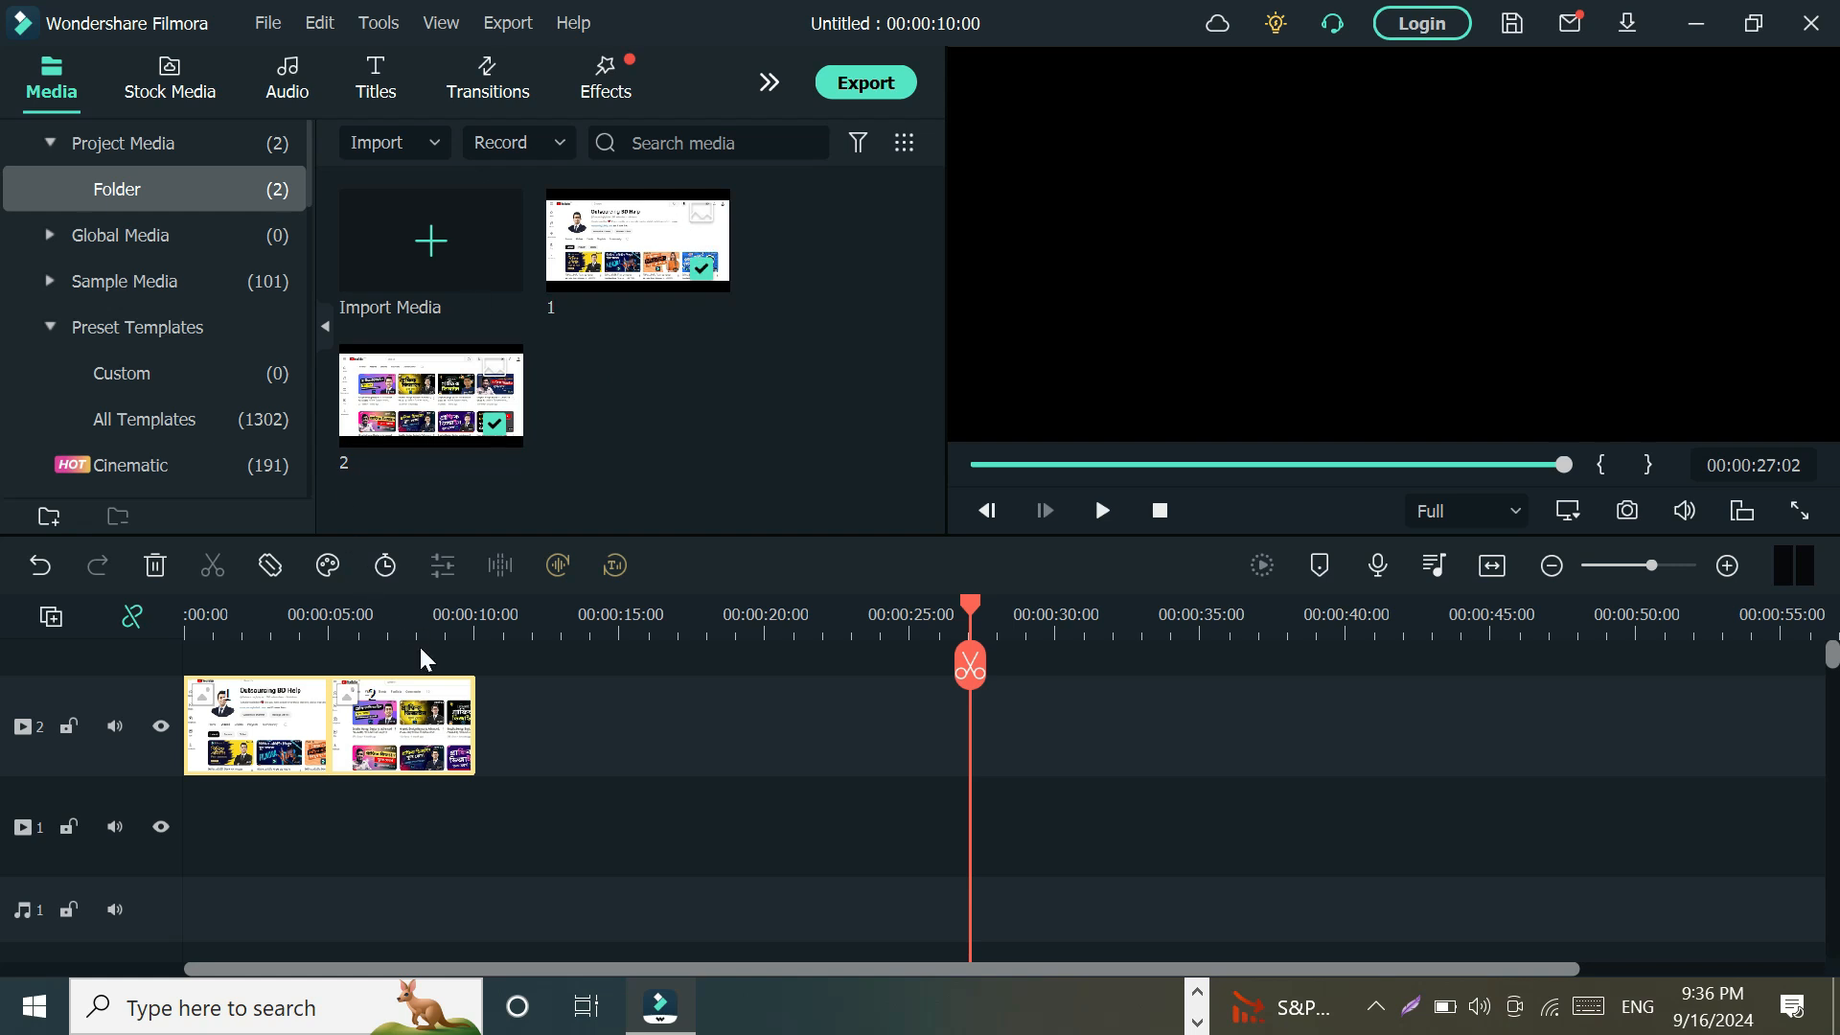
drag(665, 234, 602, 748)
drag(458, 380, 832, 726)
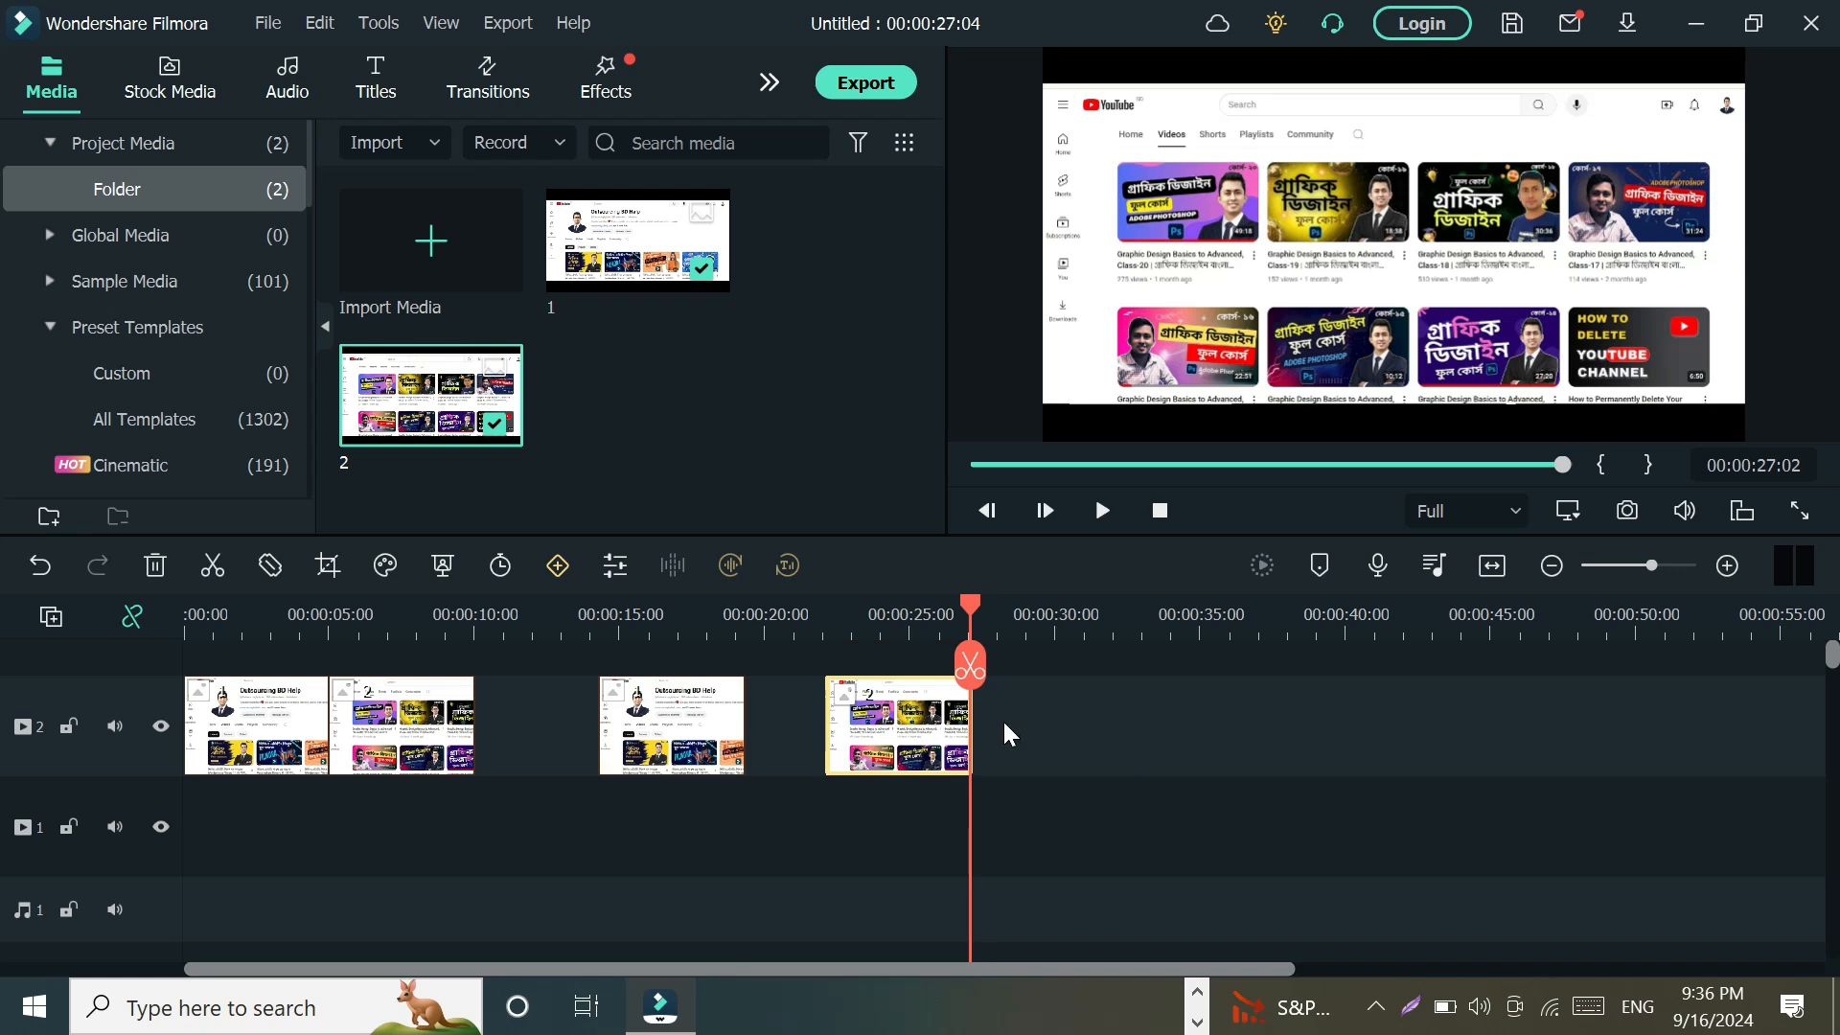
drag(1071, 719, 639, 757)
click(159, 566)
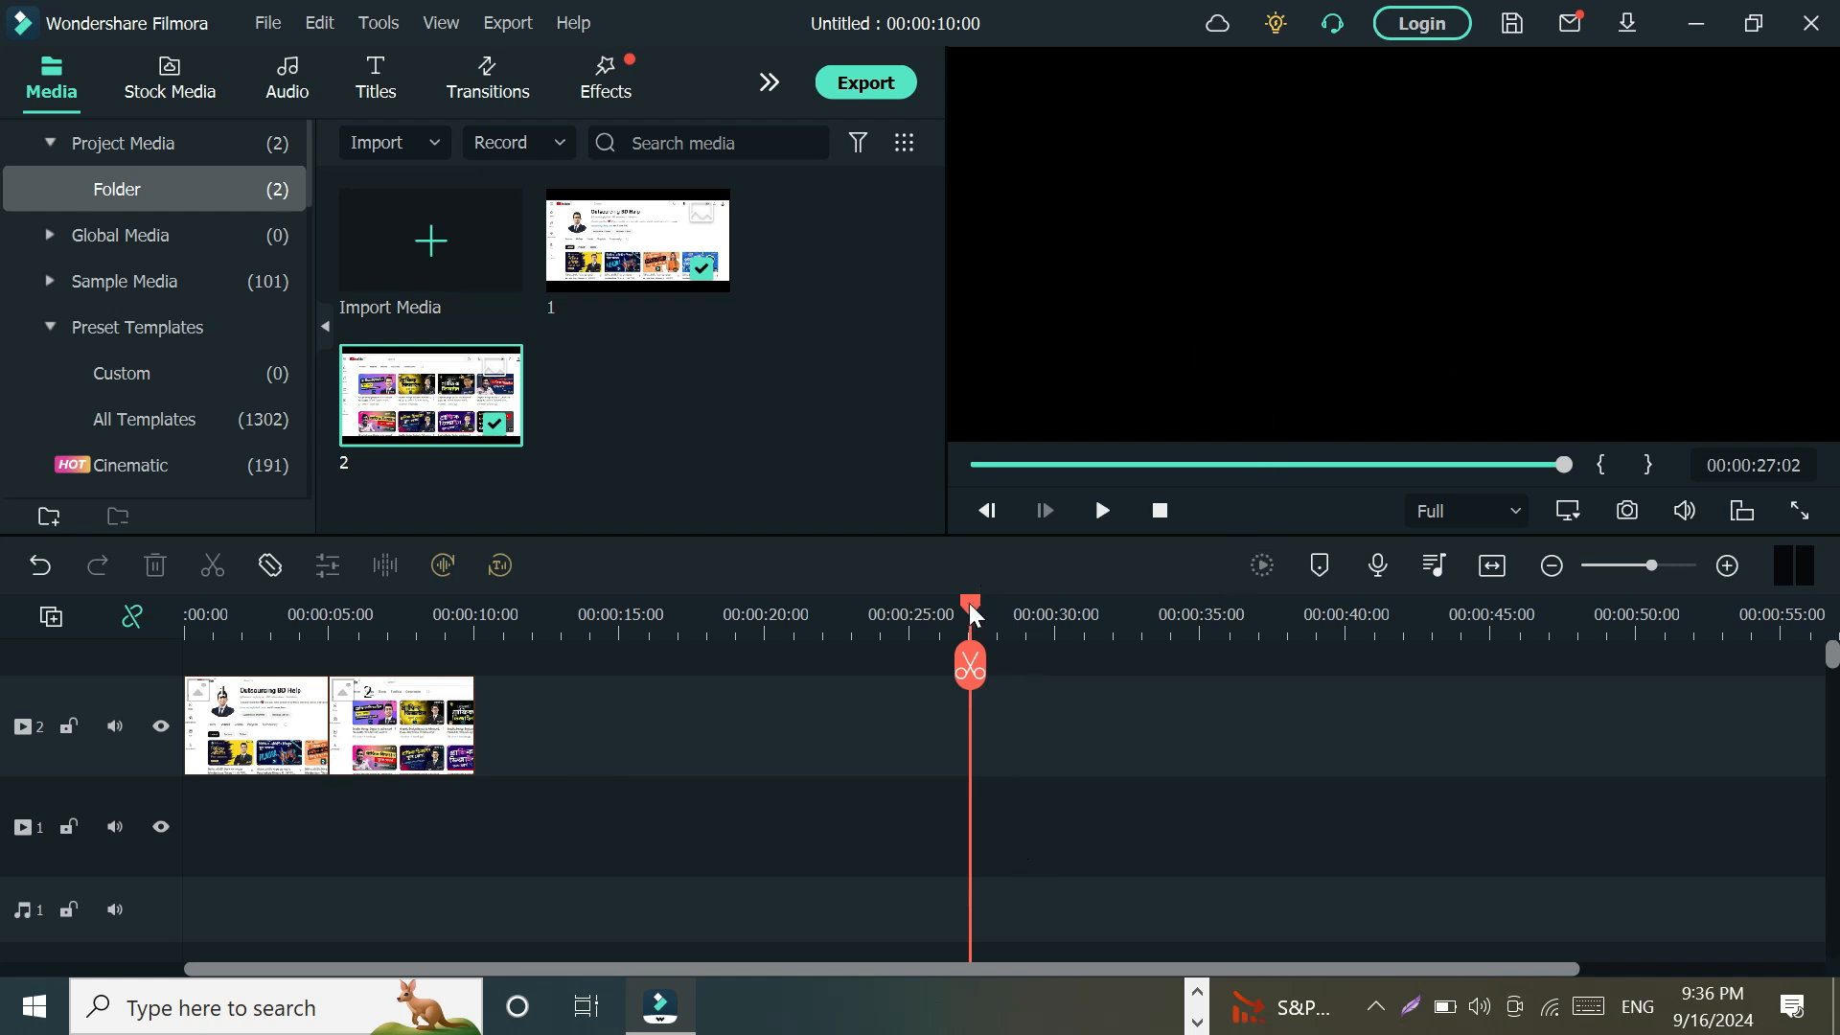
Scrub the playhead across images 1 and 2 on video track 2 to preview each one
drag(971, 614, 257, 704)
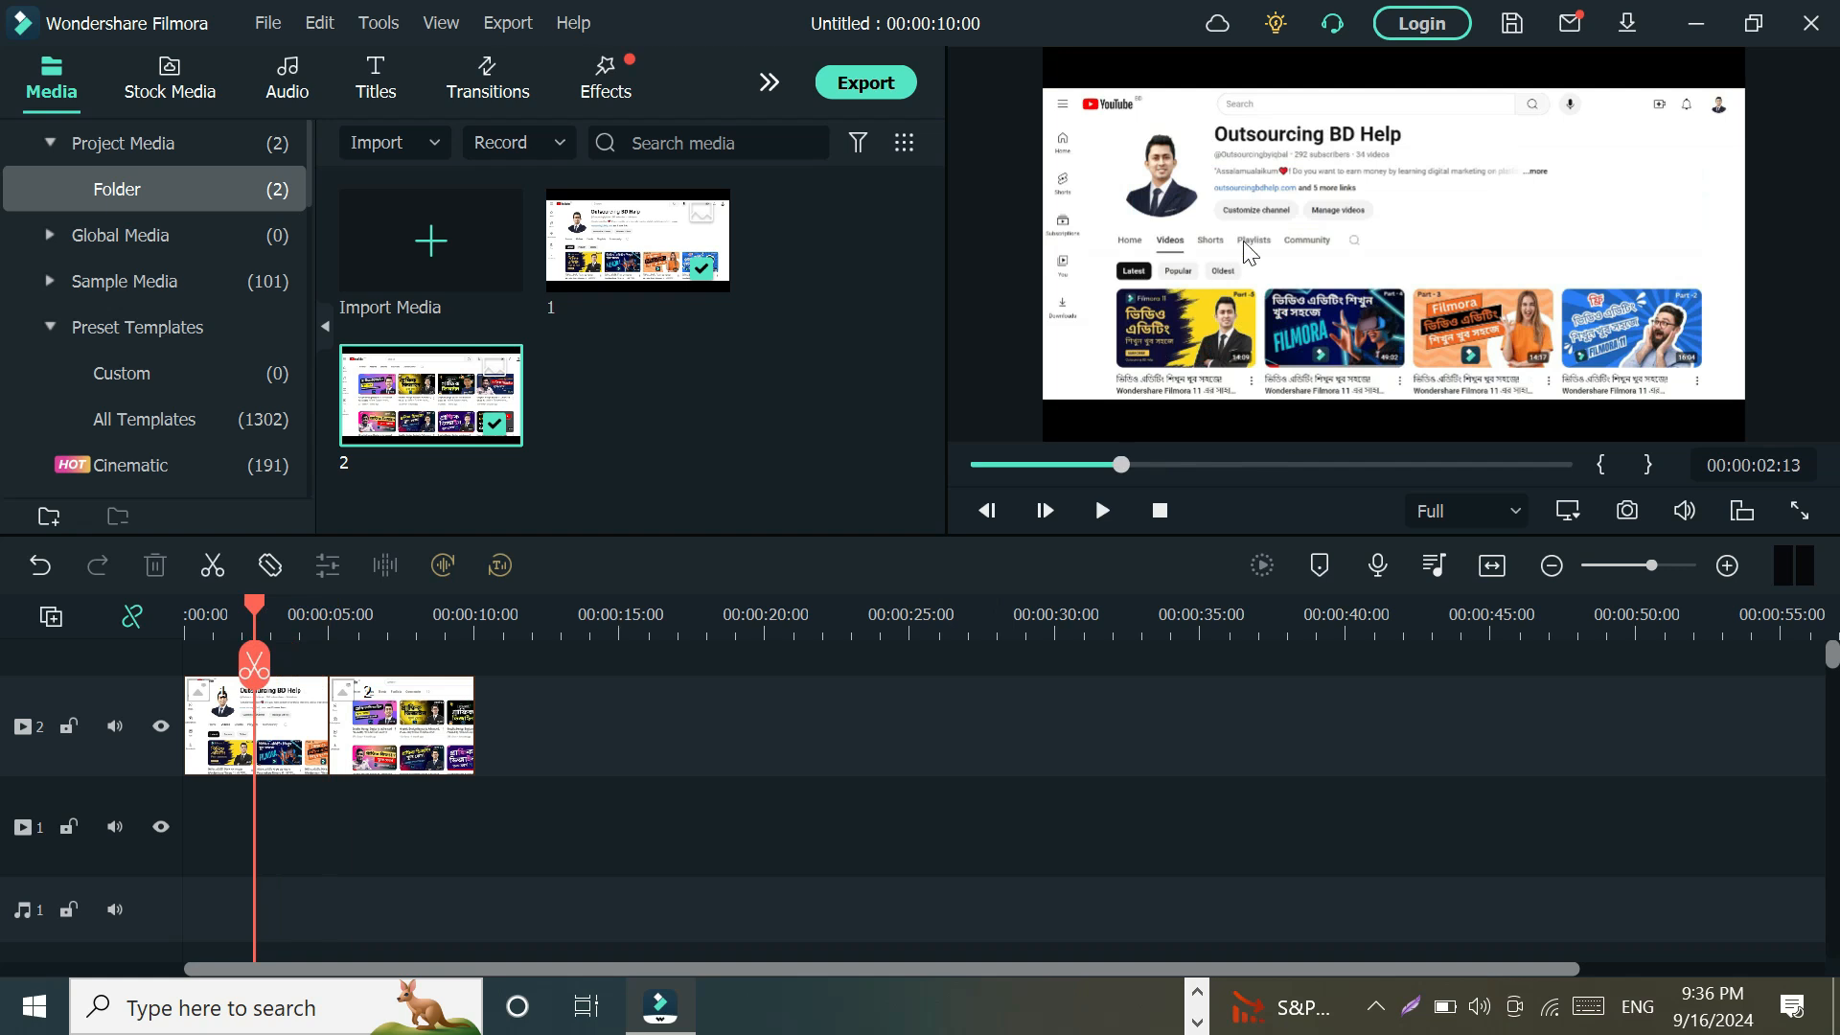
drag(256, 618, 390, 628)
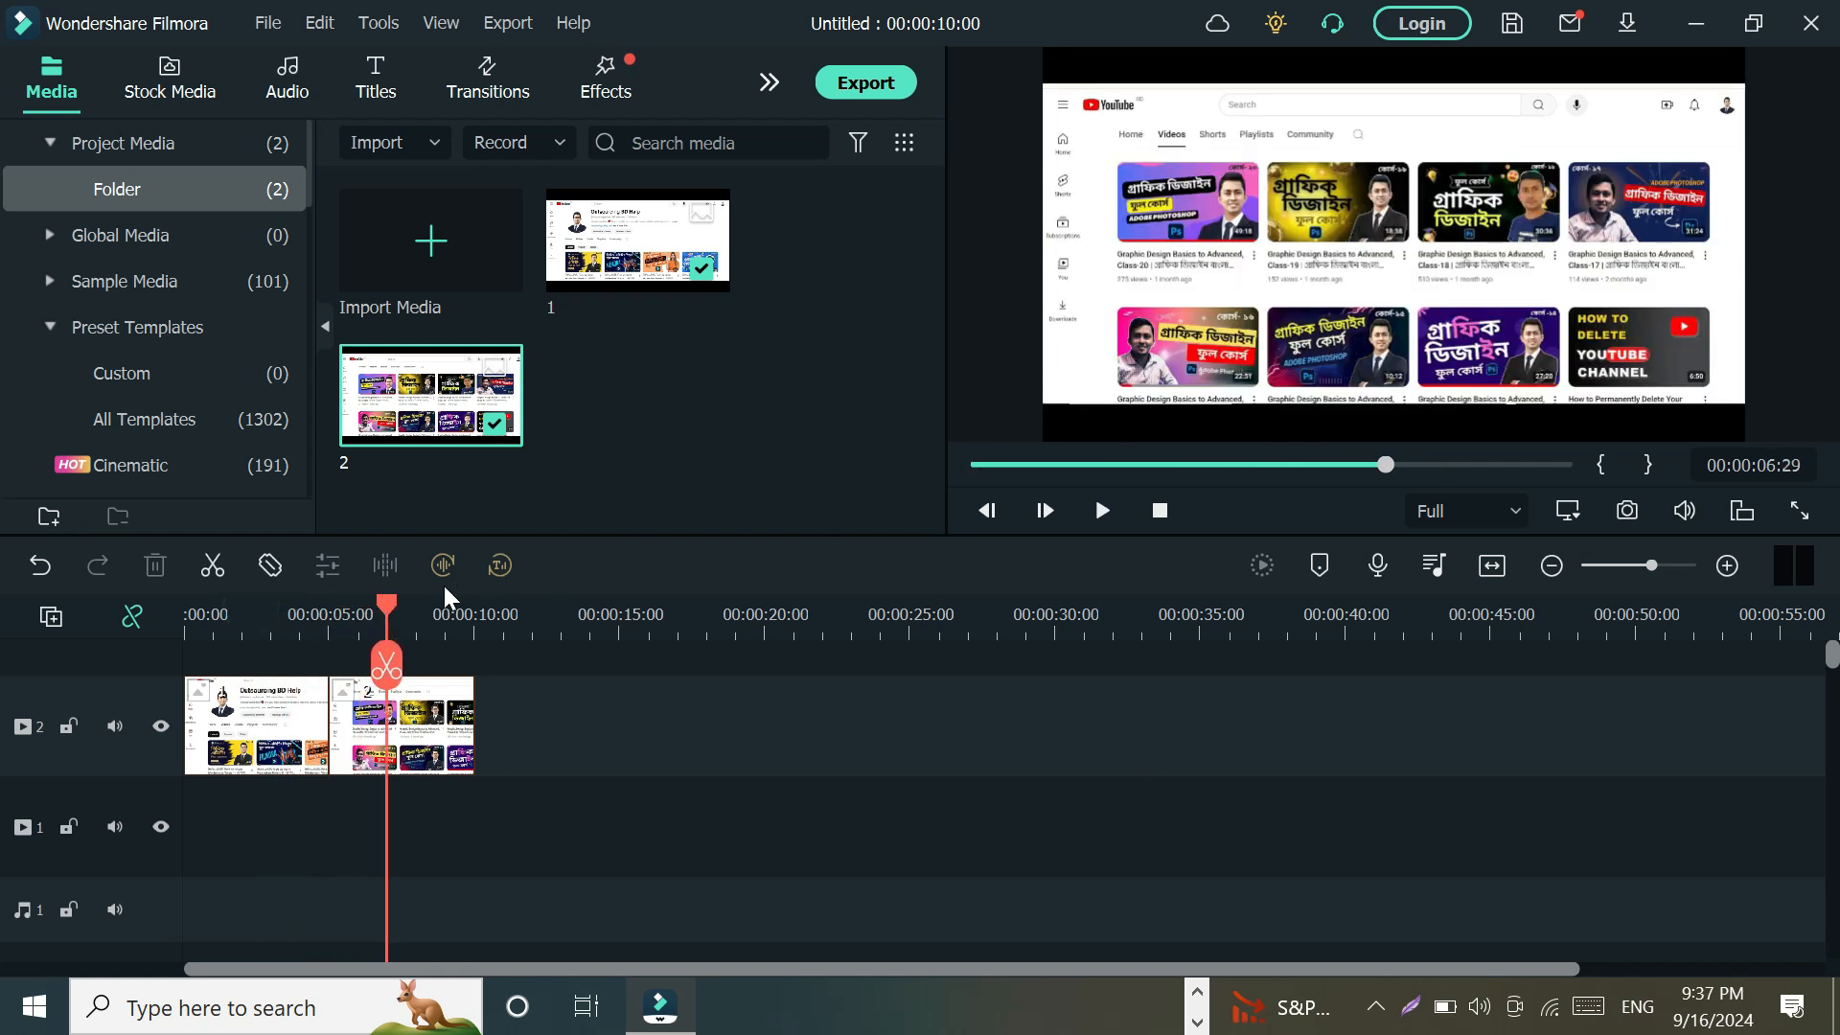
Select image 1 and image 2 in turn on video track 2 and display each one's transform handles in the preview
drag(390, 600, 175, 688)
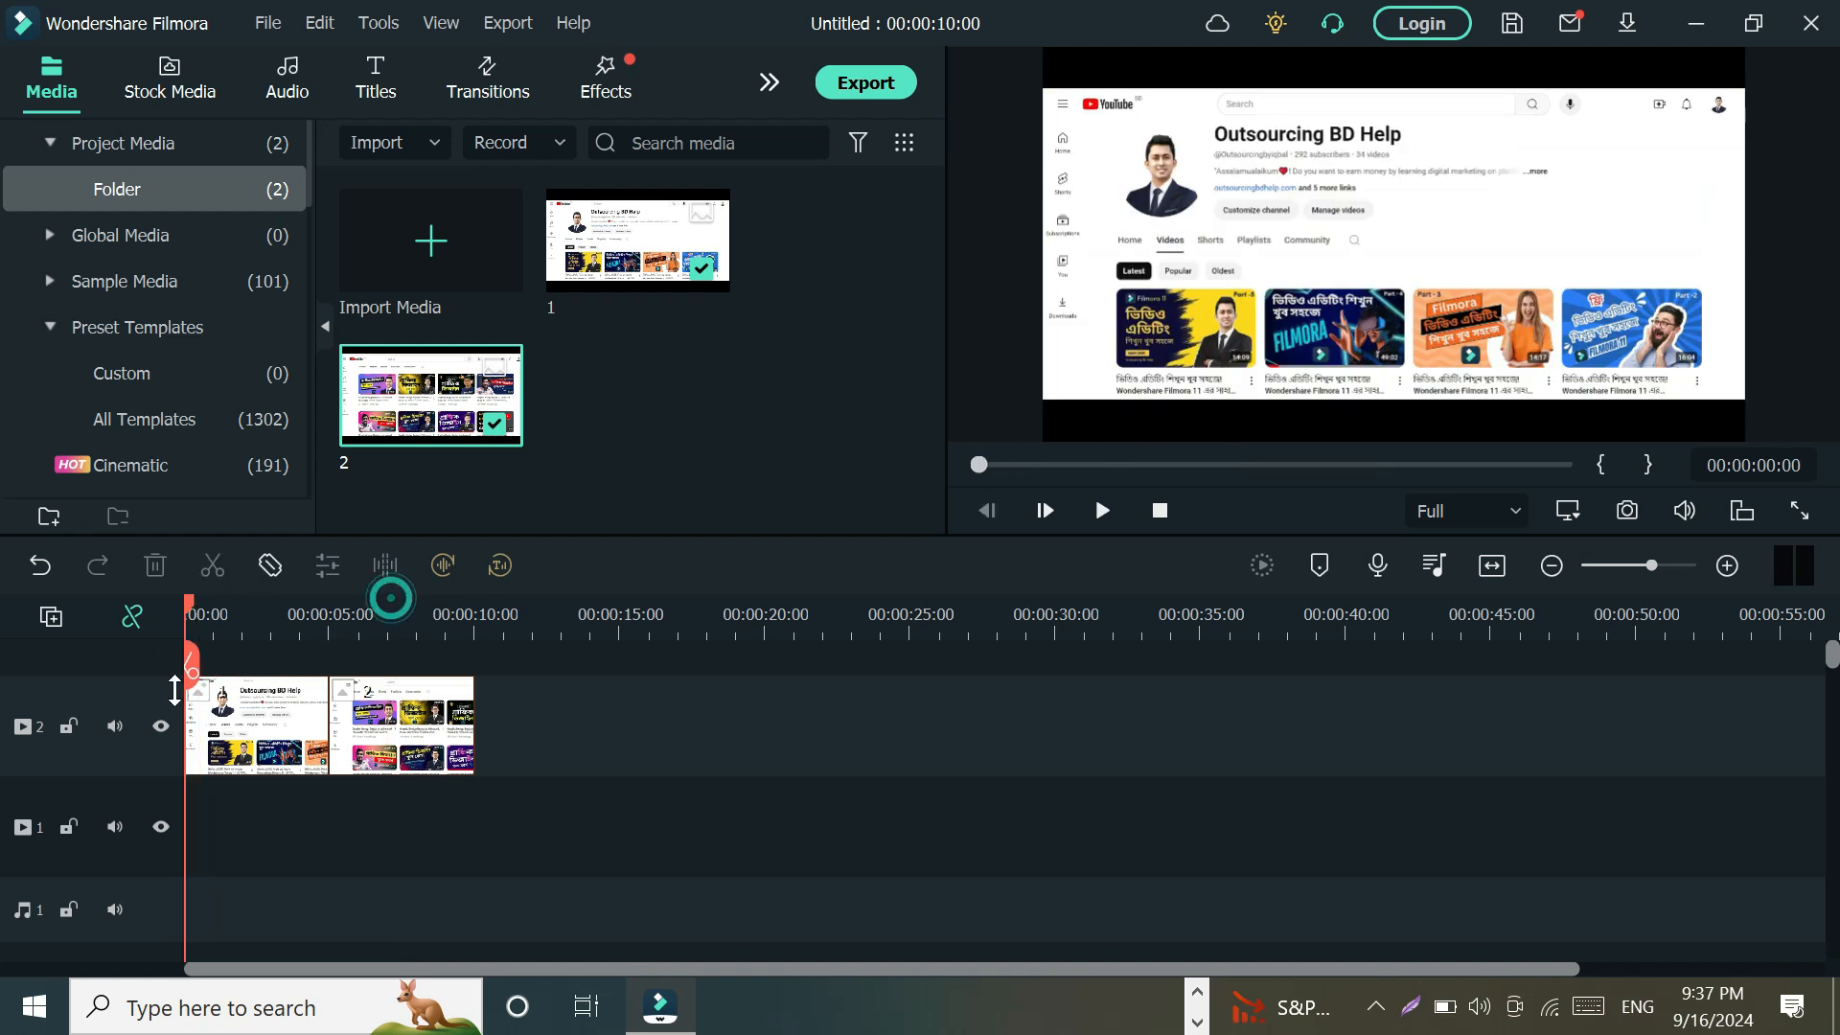
click(256, 746)
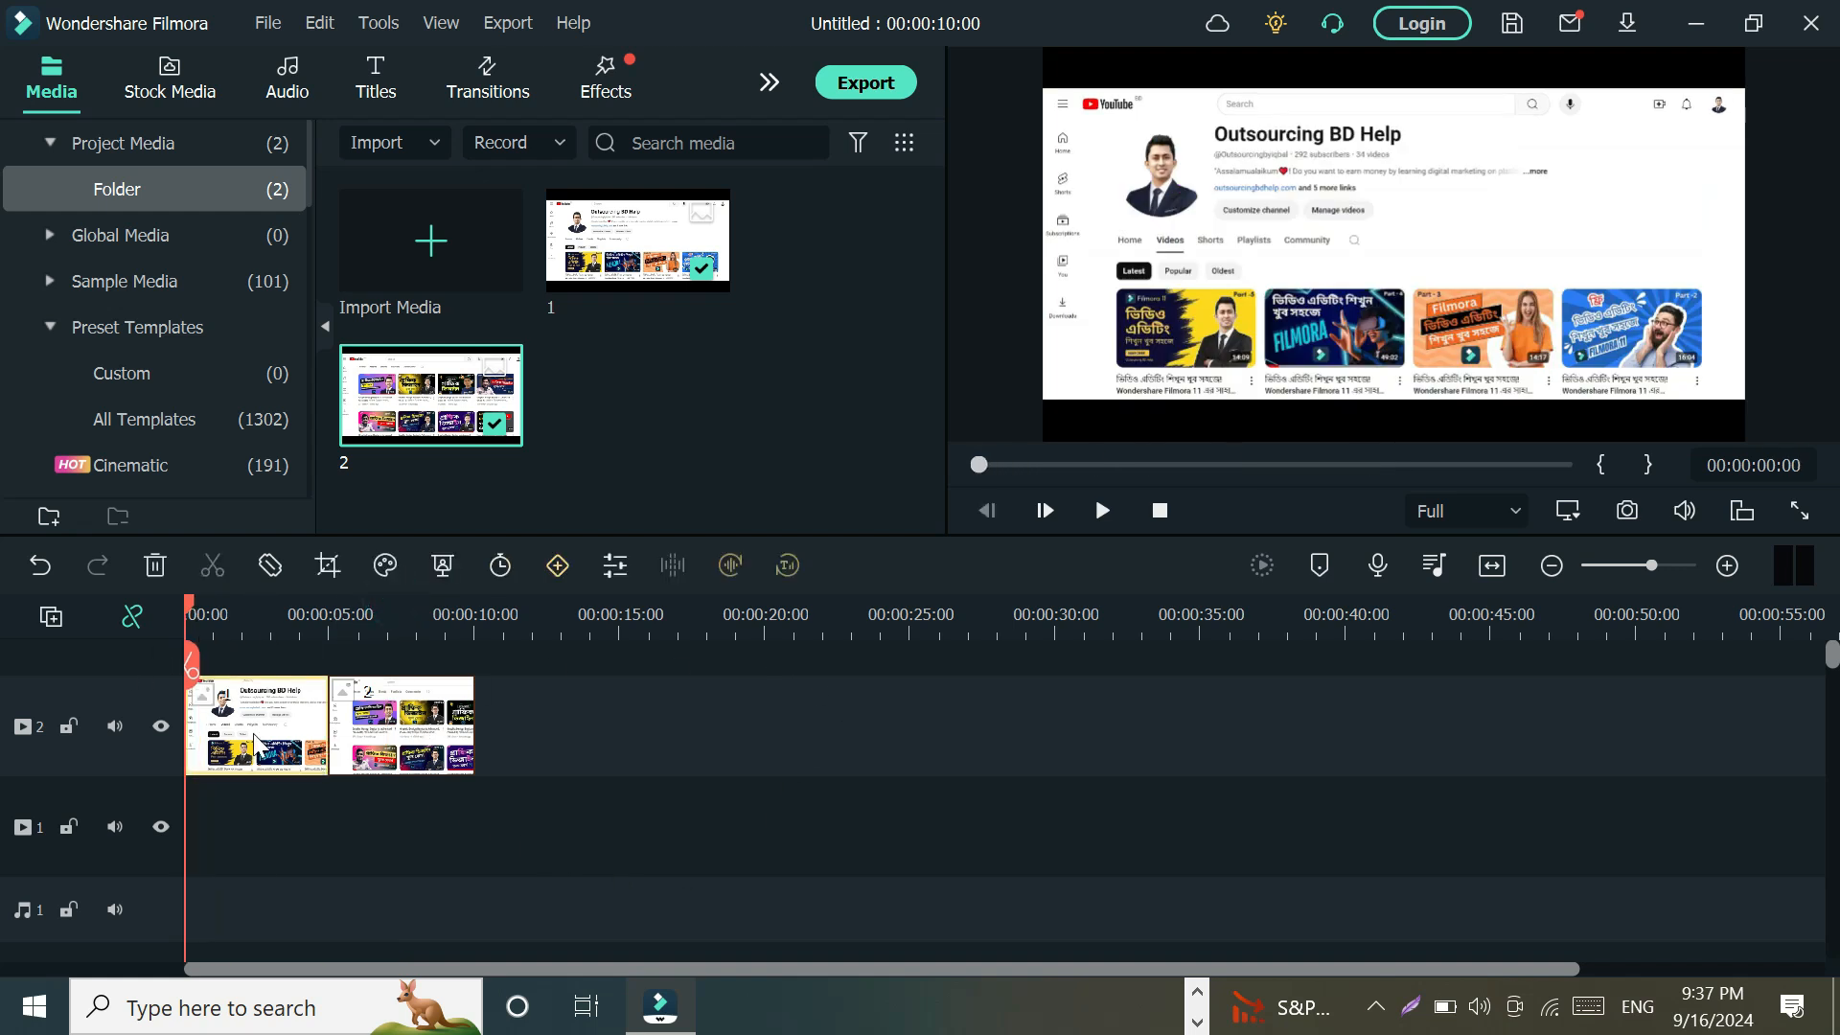
click(1456, 219)
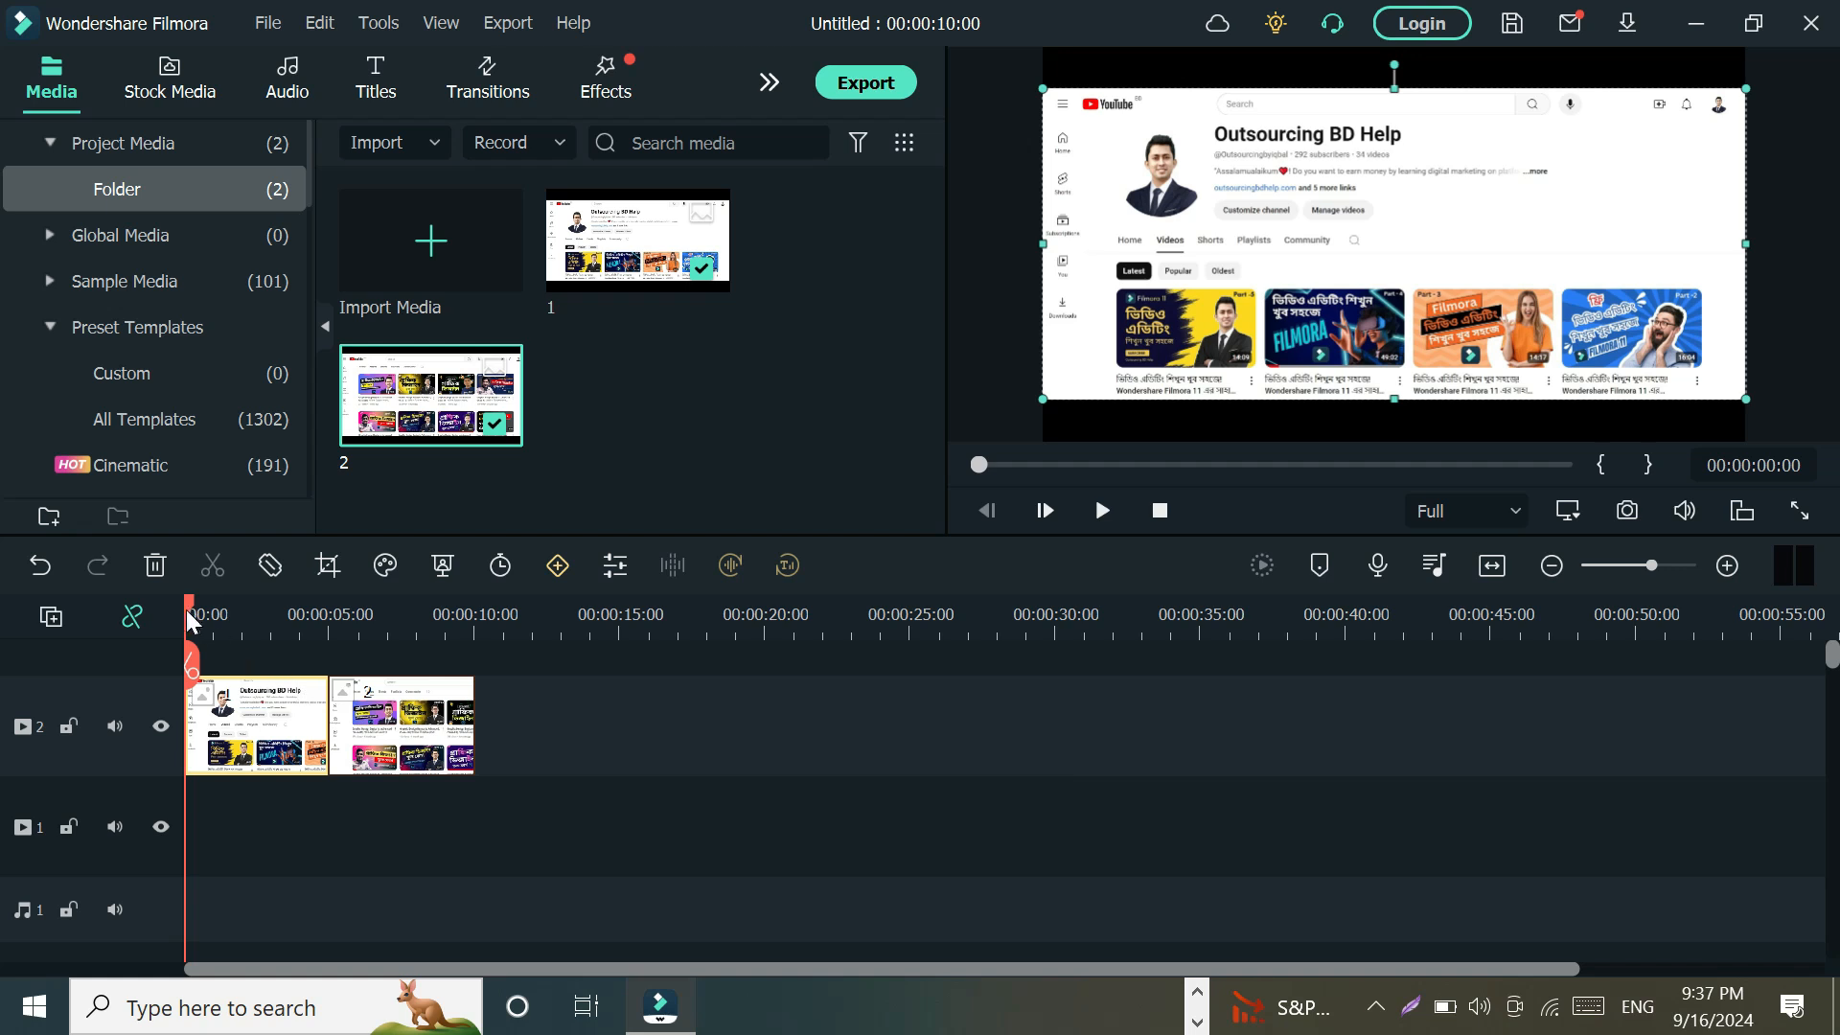
drag(194, 618, 395, 608)
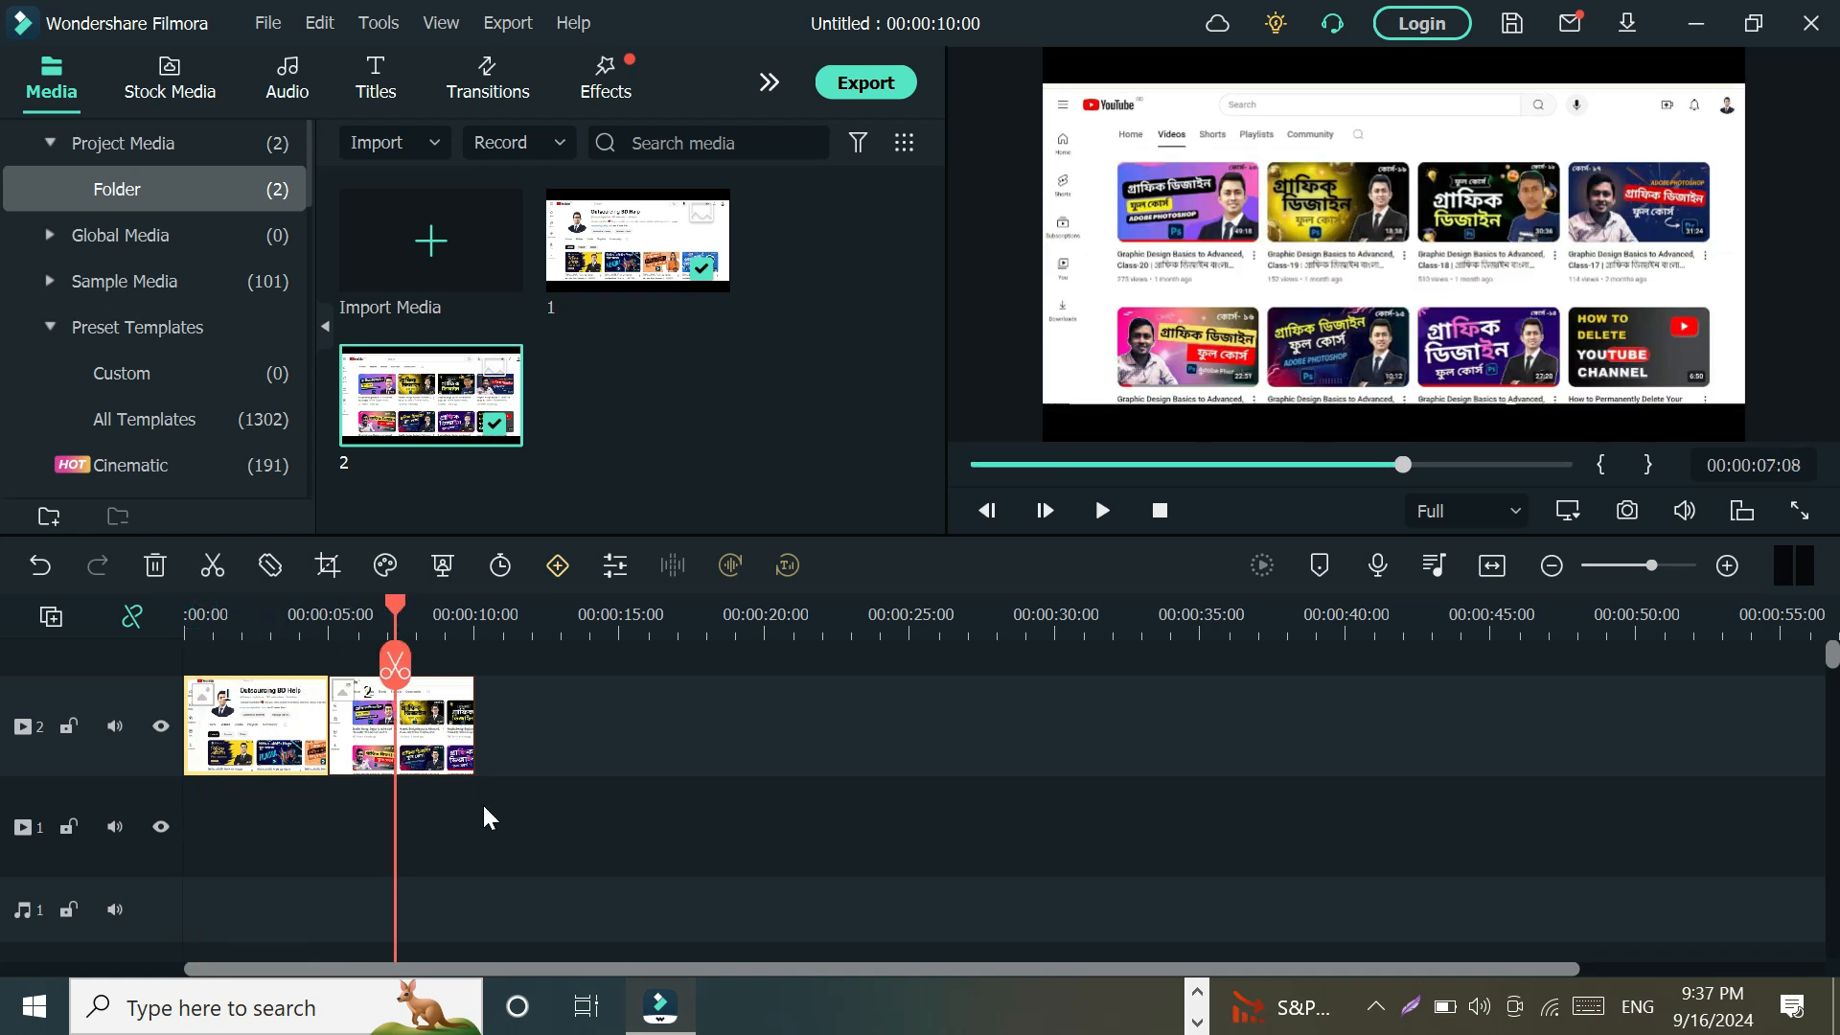
click(446, 760)
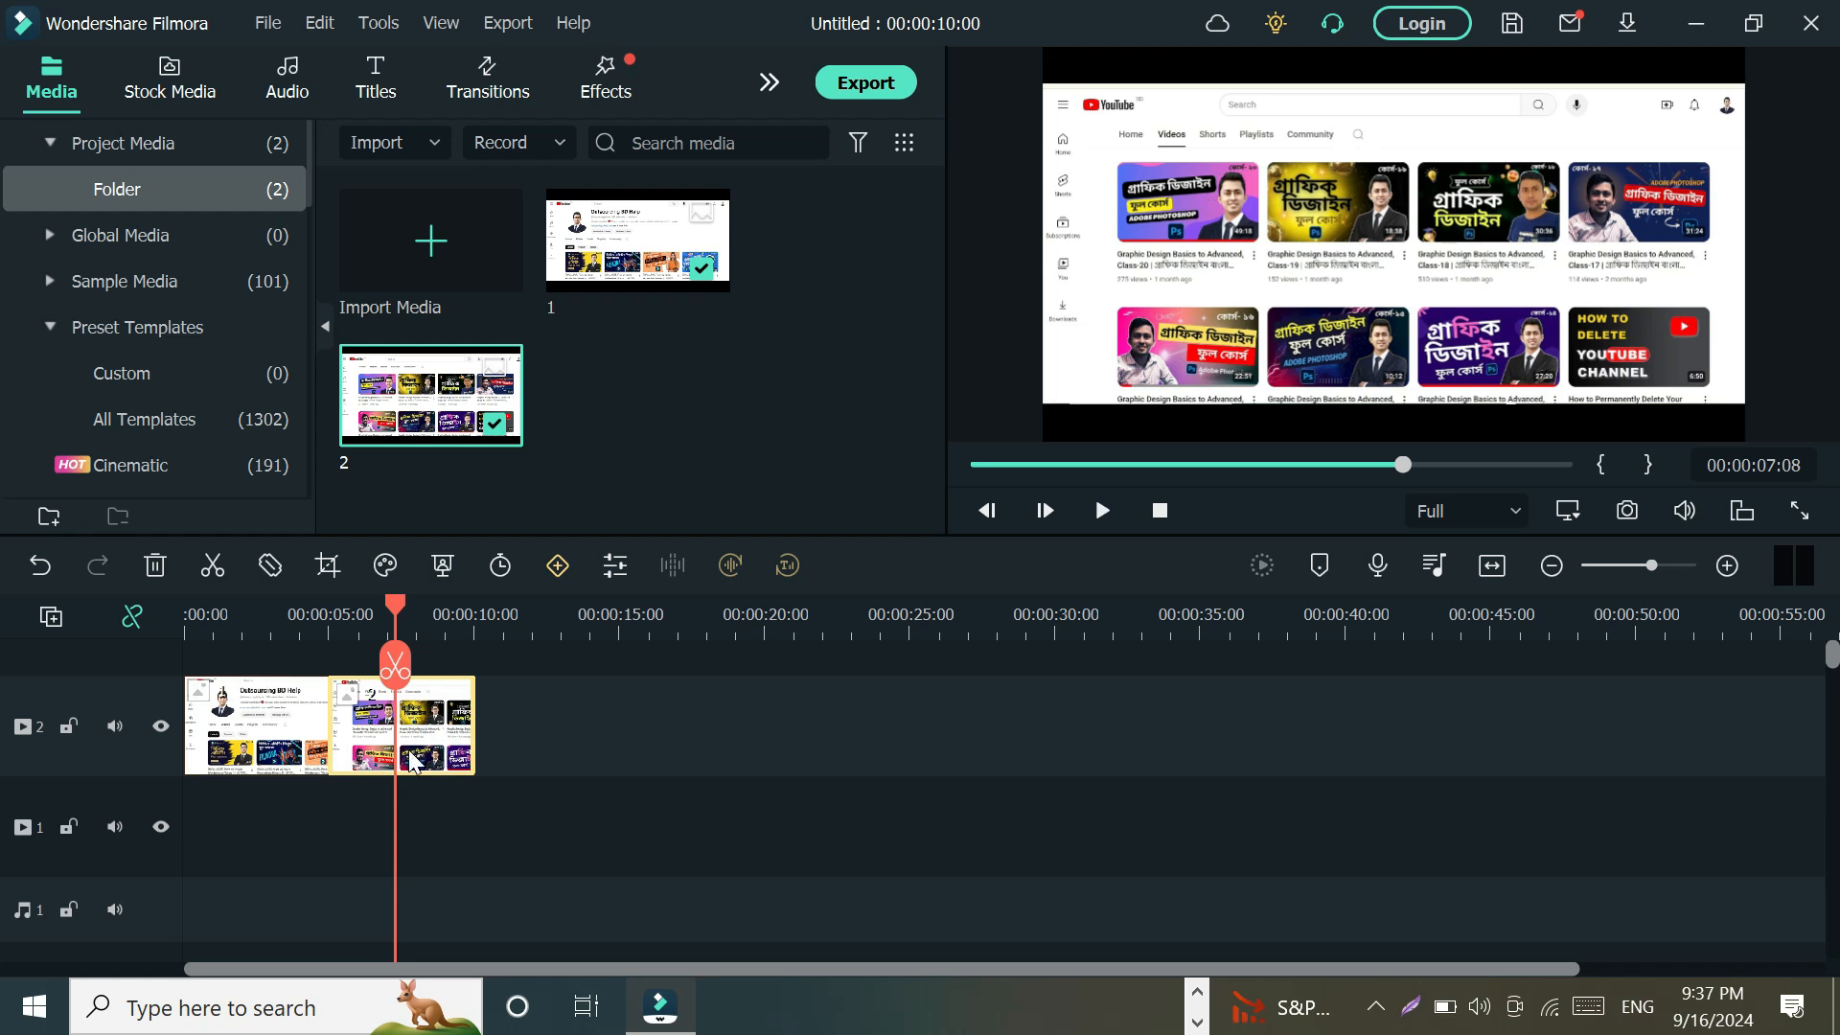
click(1376, 266)
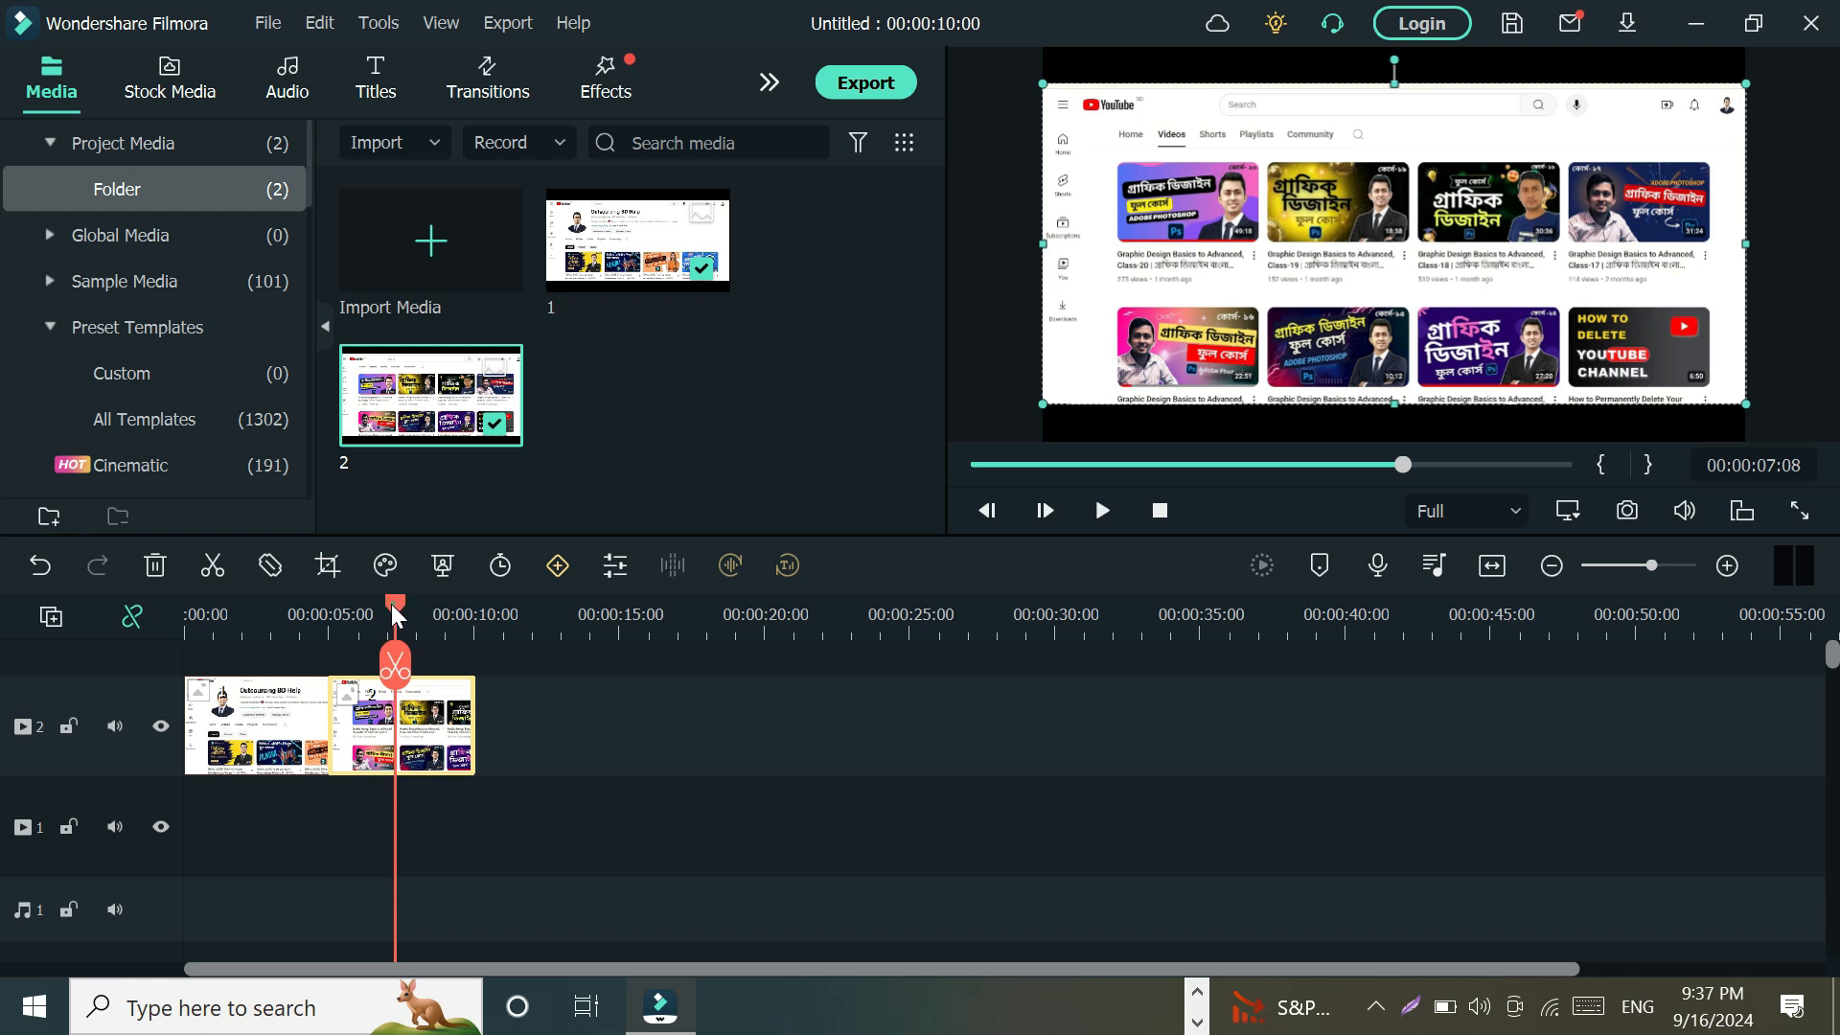
Select image 1 at the start of the timeline, rotate it counterclockwise in the preview, and undo the rotation
drag(395, 614, 205, 663)
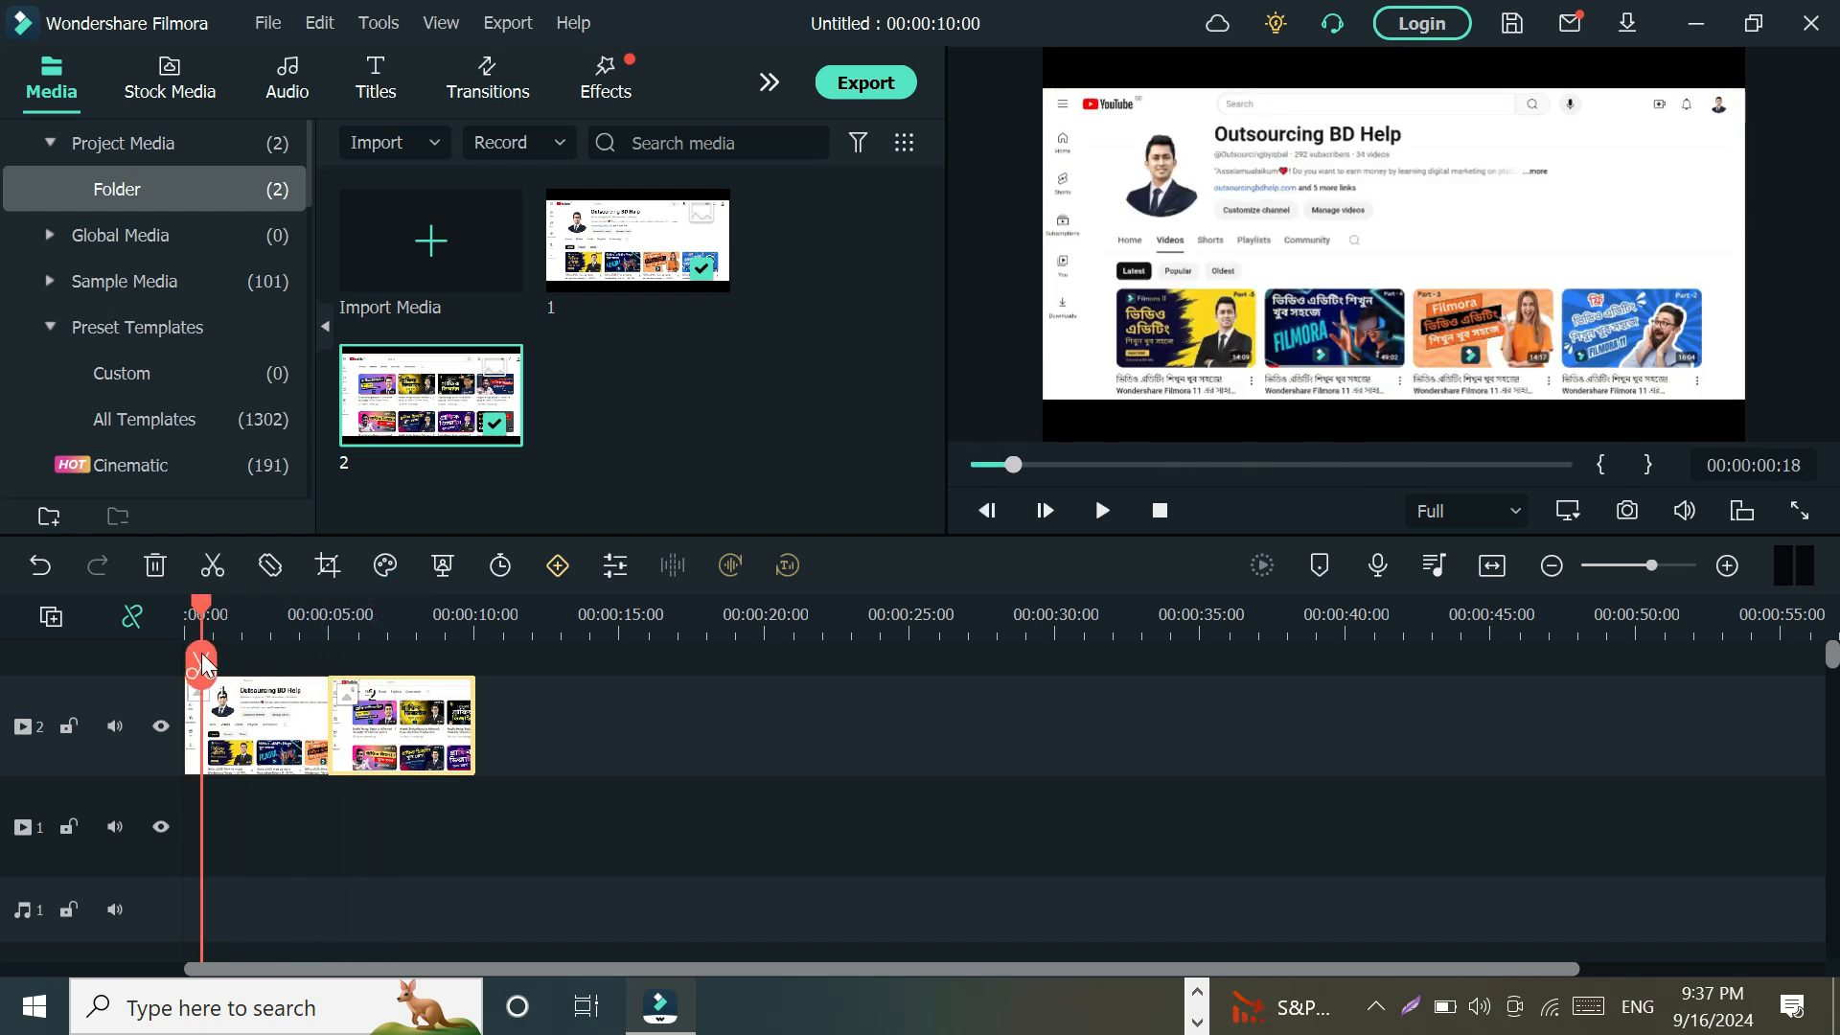
click(278, 757)
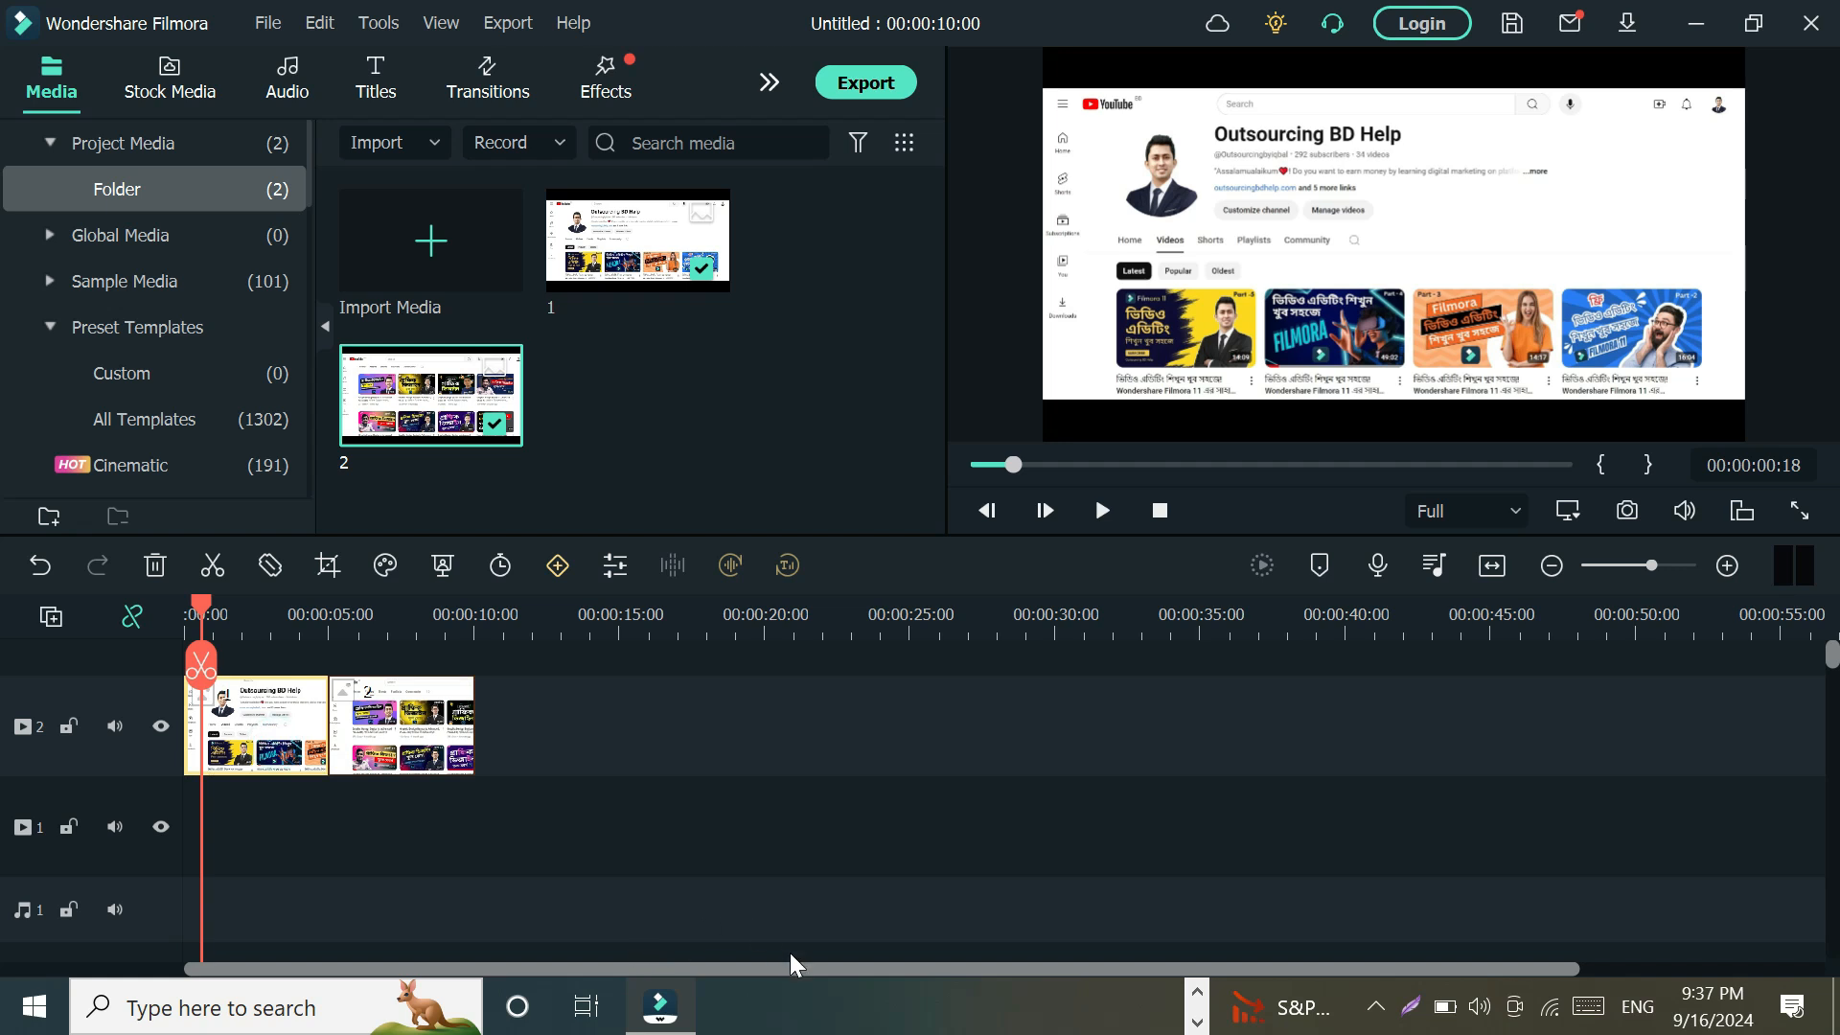
click(1386, 228)
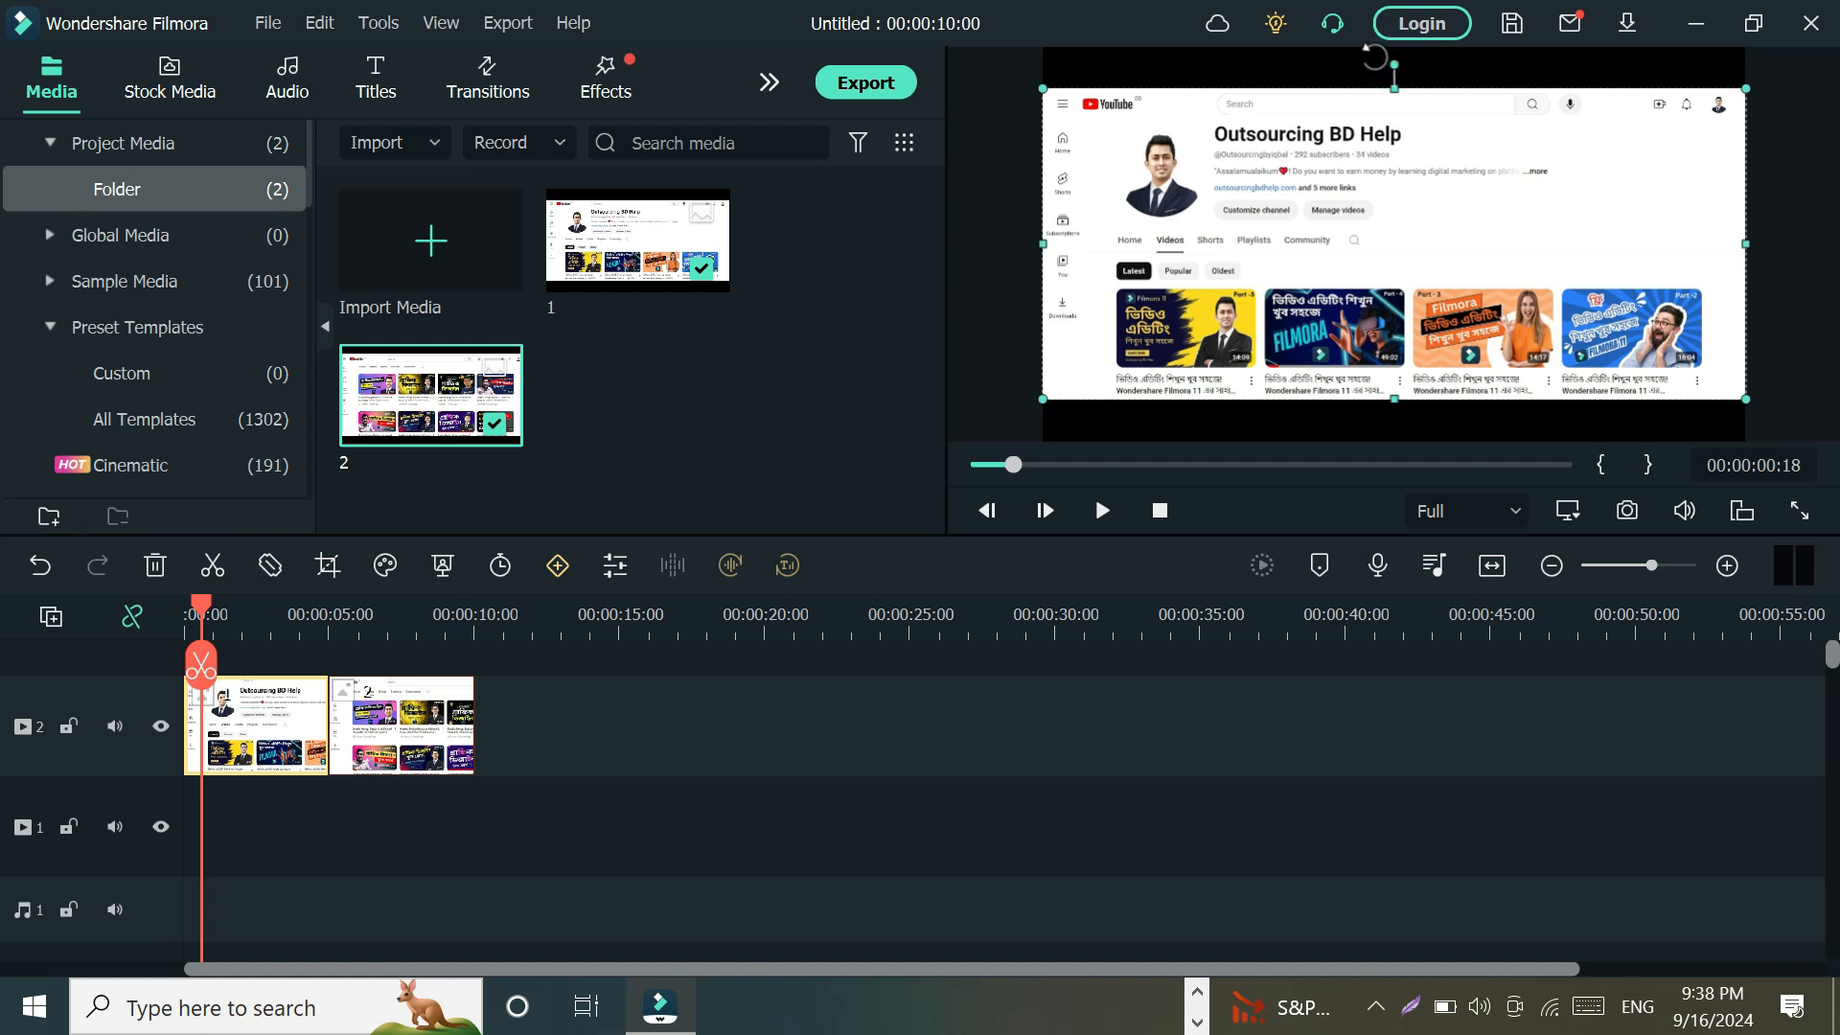
drag(1394, 65, 1301, 69)
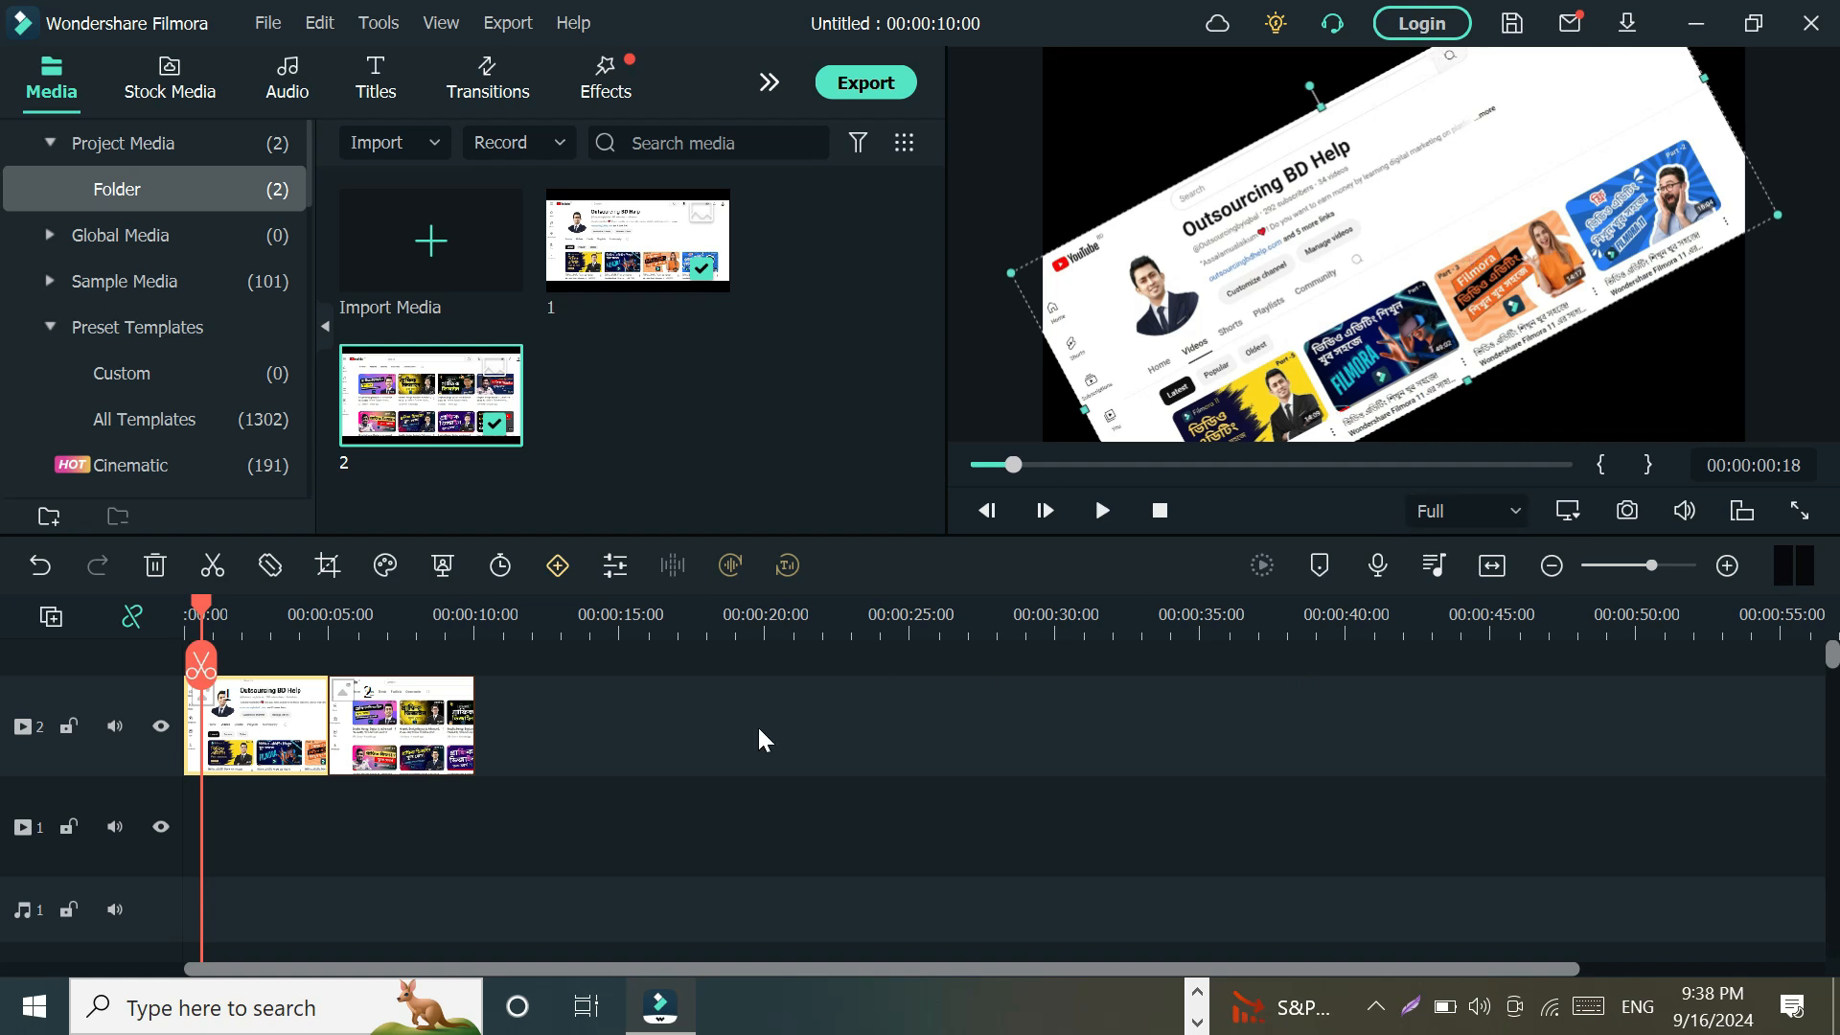
click(40, 568)
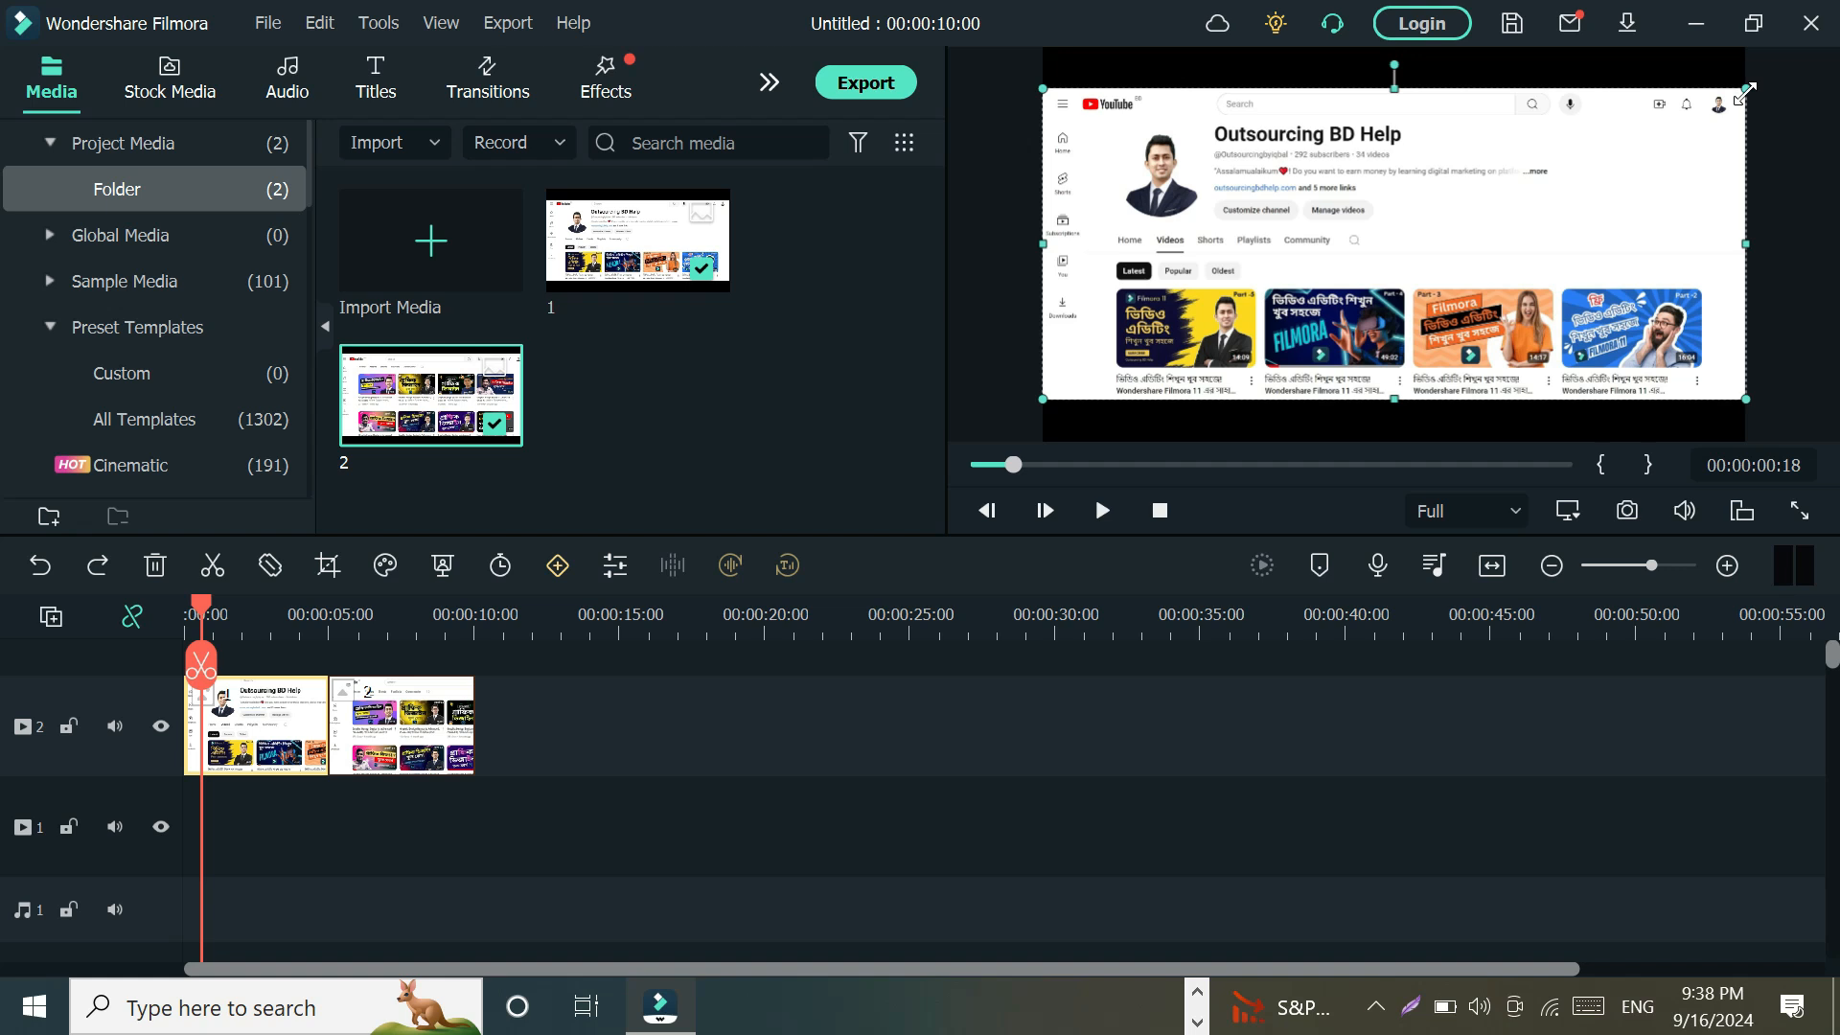
Shrink image 1 to less than half its size and place it in the lower-left corner of the video frame
drag(1744, 93, 1351, 336)
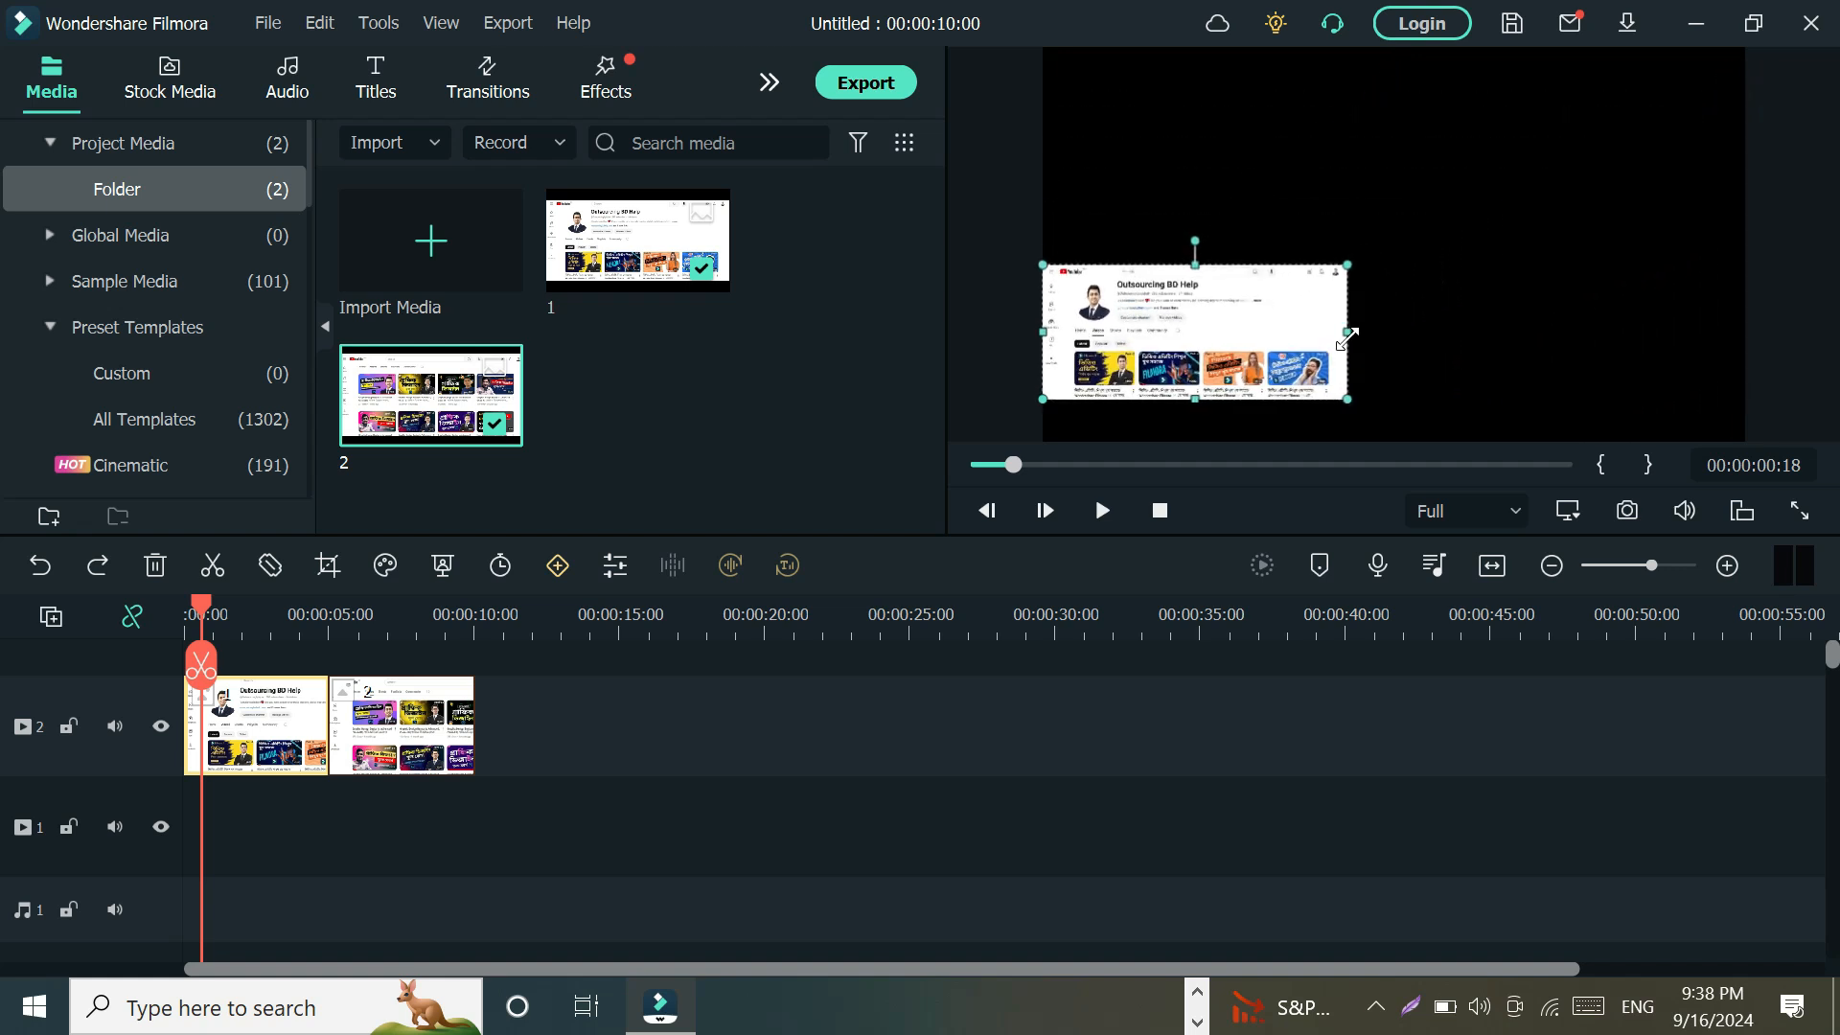
drag(1212, 328, 1188, 366)
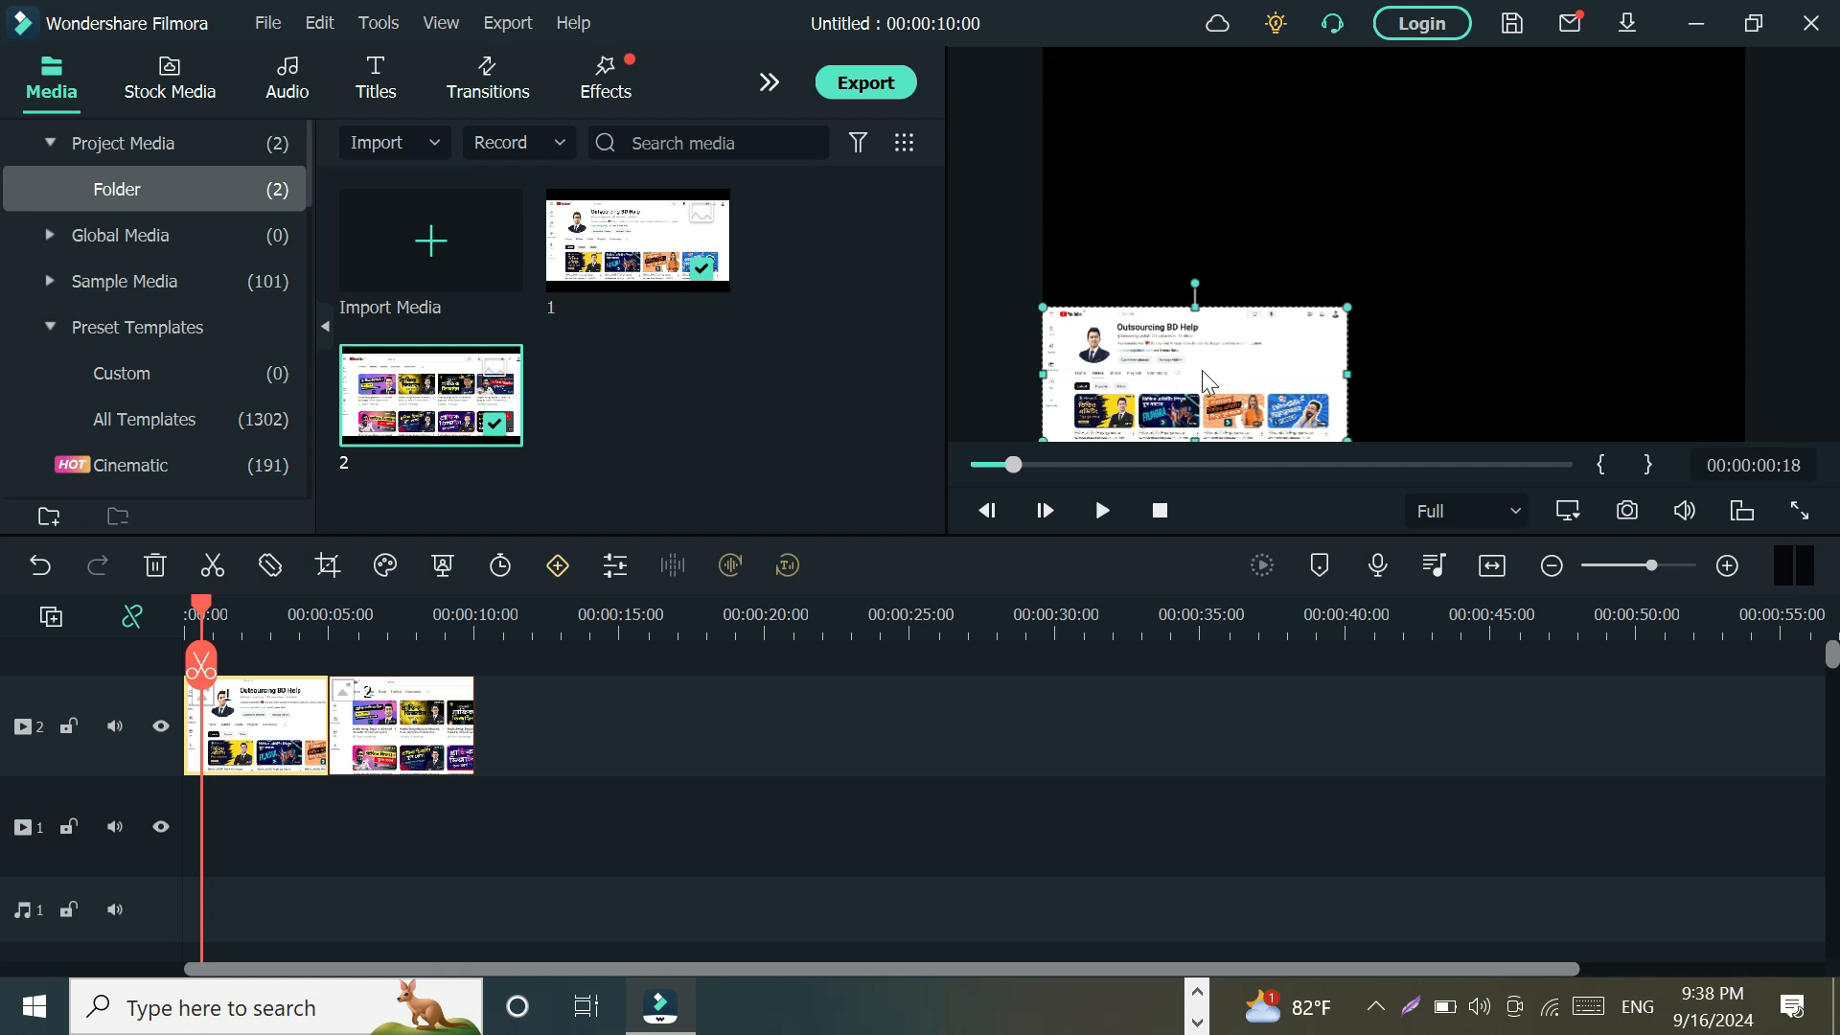
mouse_move(1202, 370)
mouse_down()
mouse_move(1570, 139)
mouse_move(1498, 182)
mouse_move(1210, 143)
mouse_move(1265, 288)
mouse_move(1179, 372)
mouse_up()
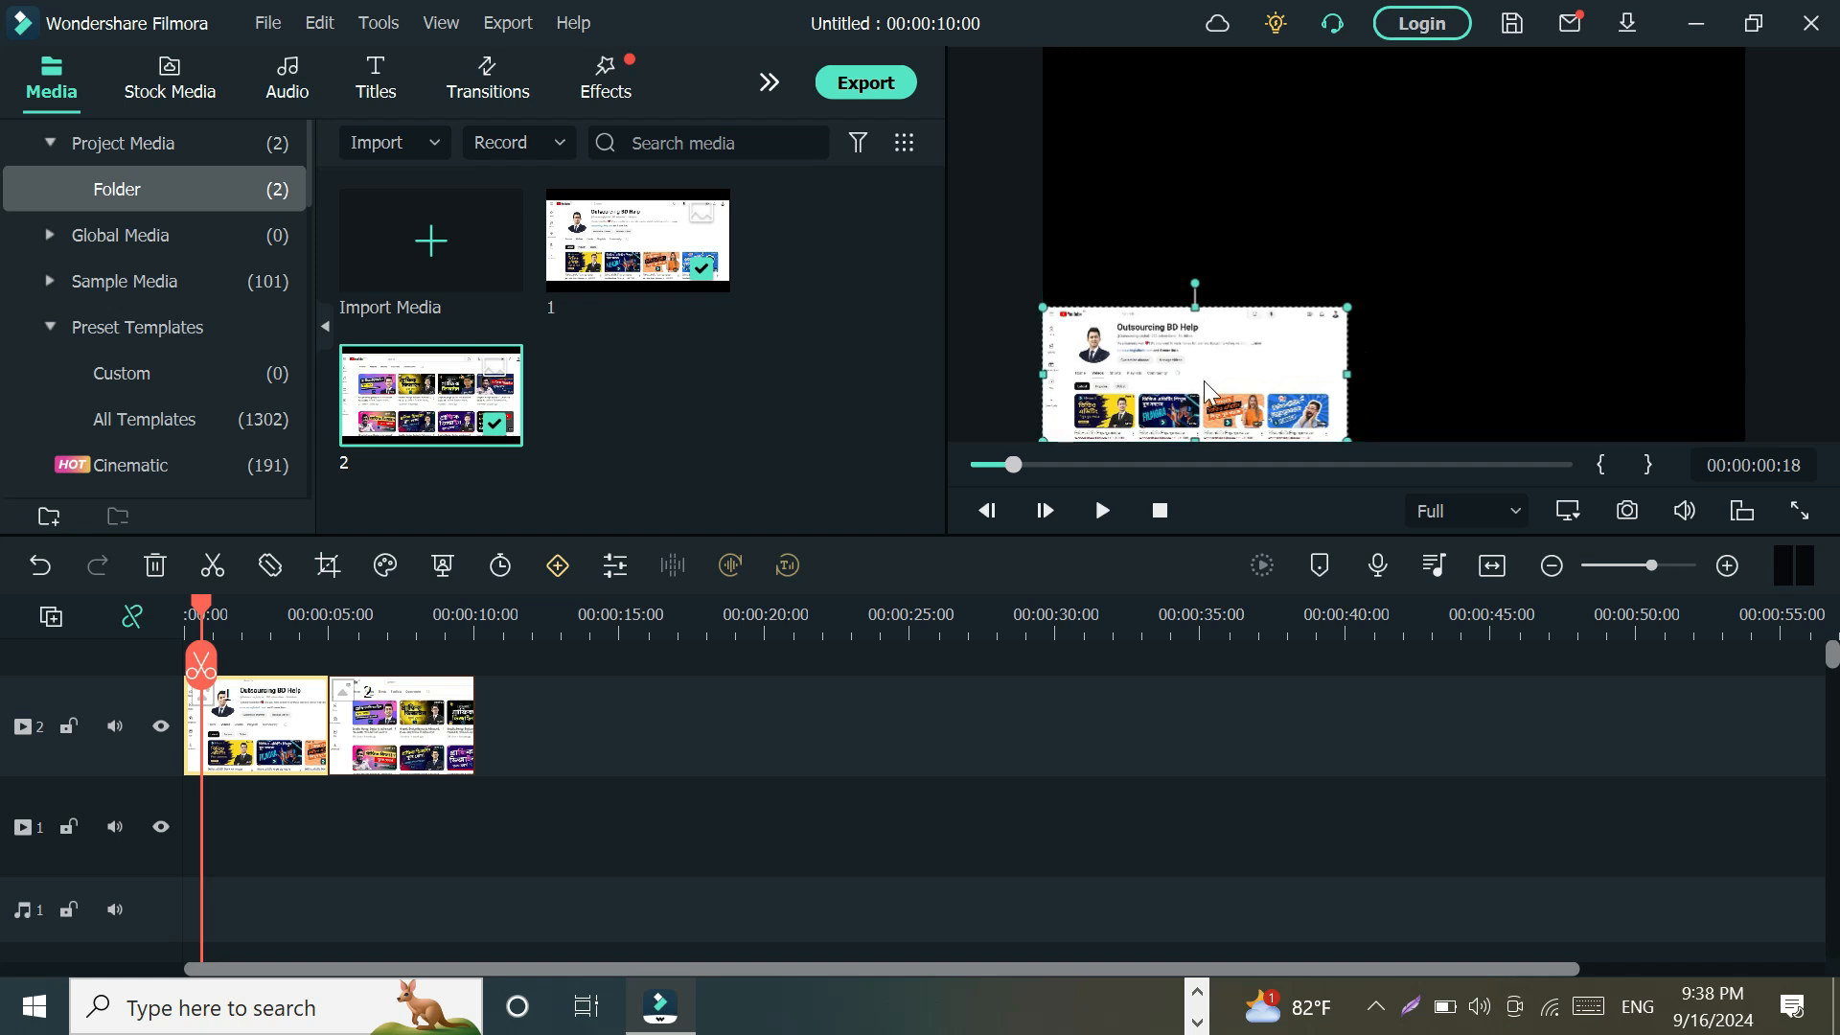
click(1612, 217)
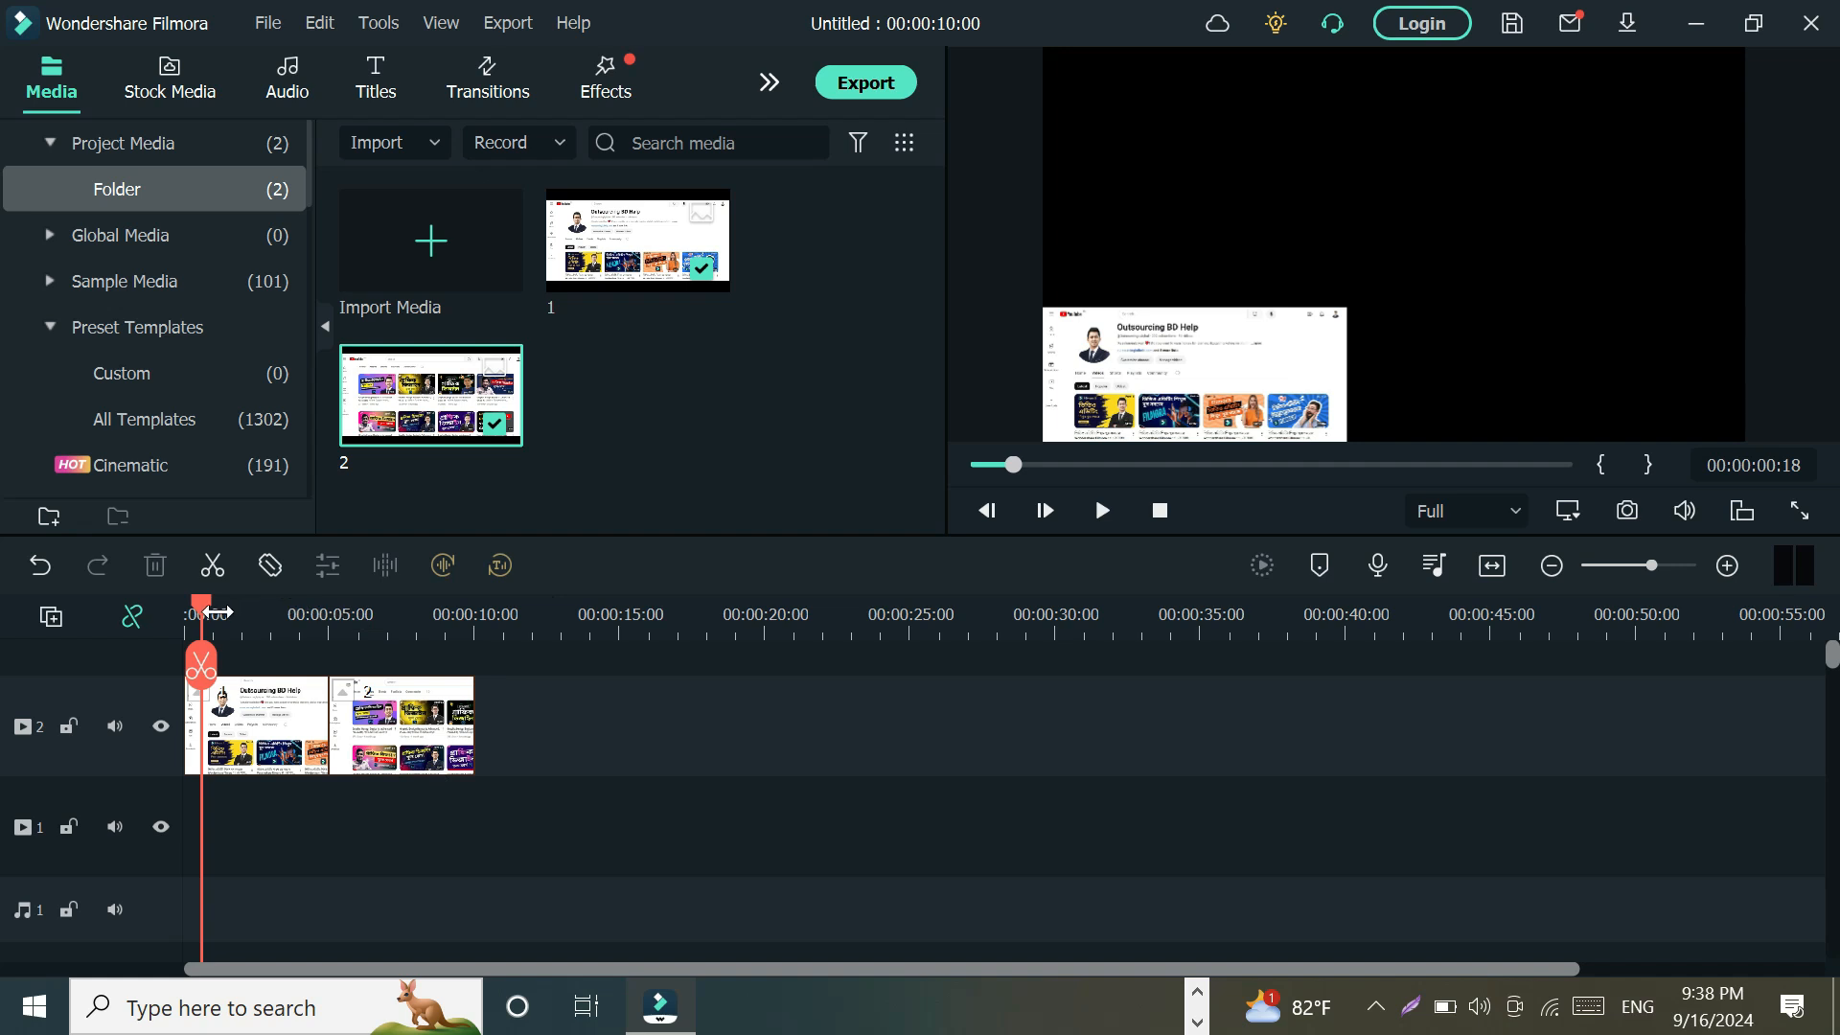
Play the timeline from within image 1 into image 2 to compare the resized and full-size images
drag(201, 613, 293, 700)
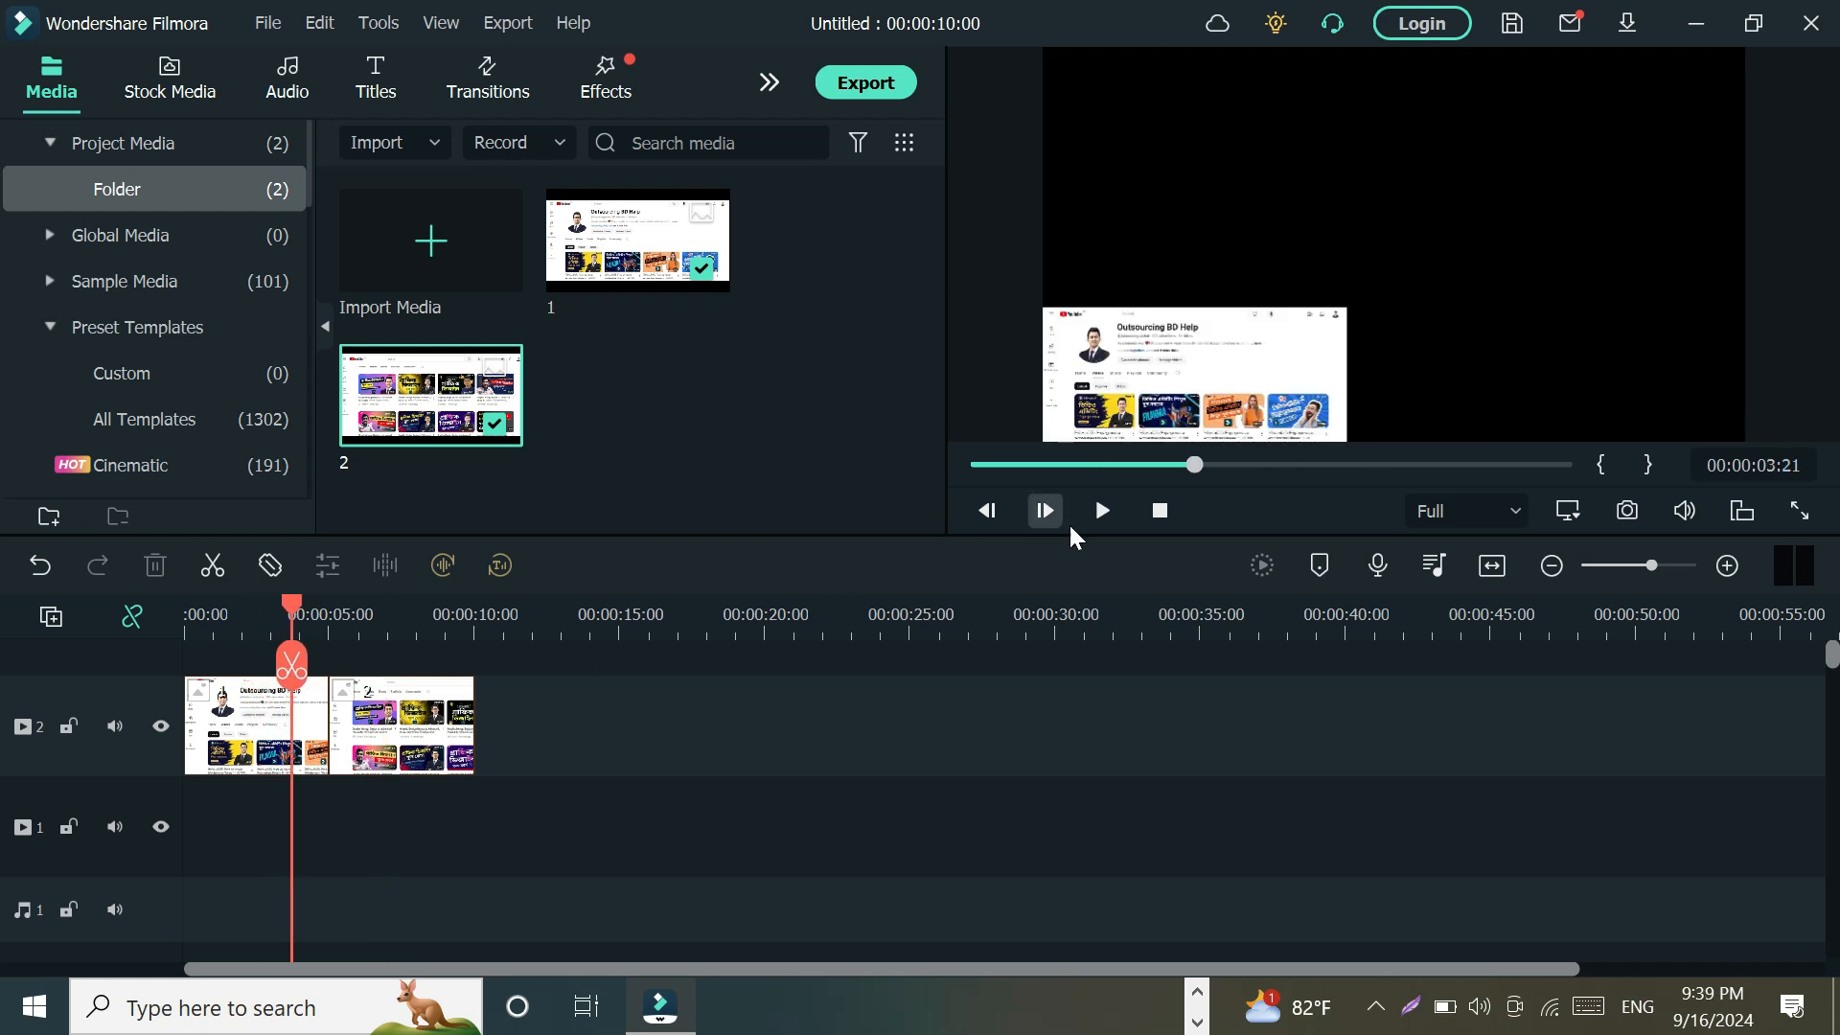
click(1114, 519)
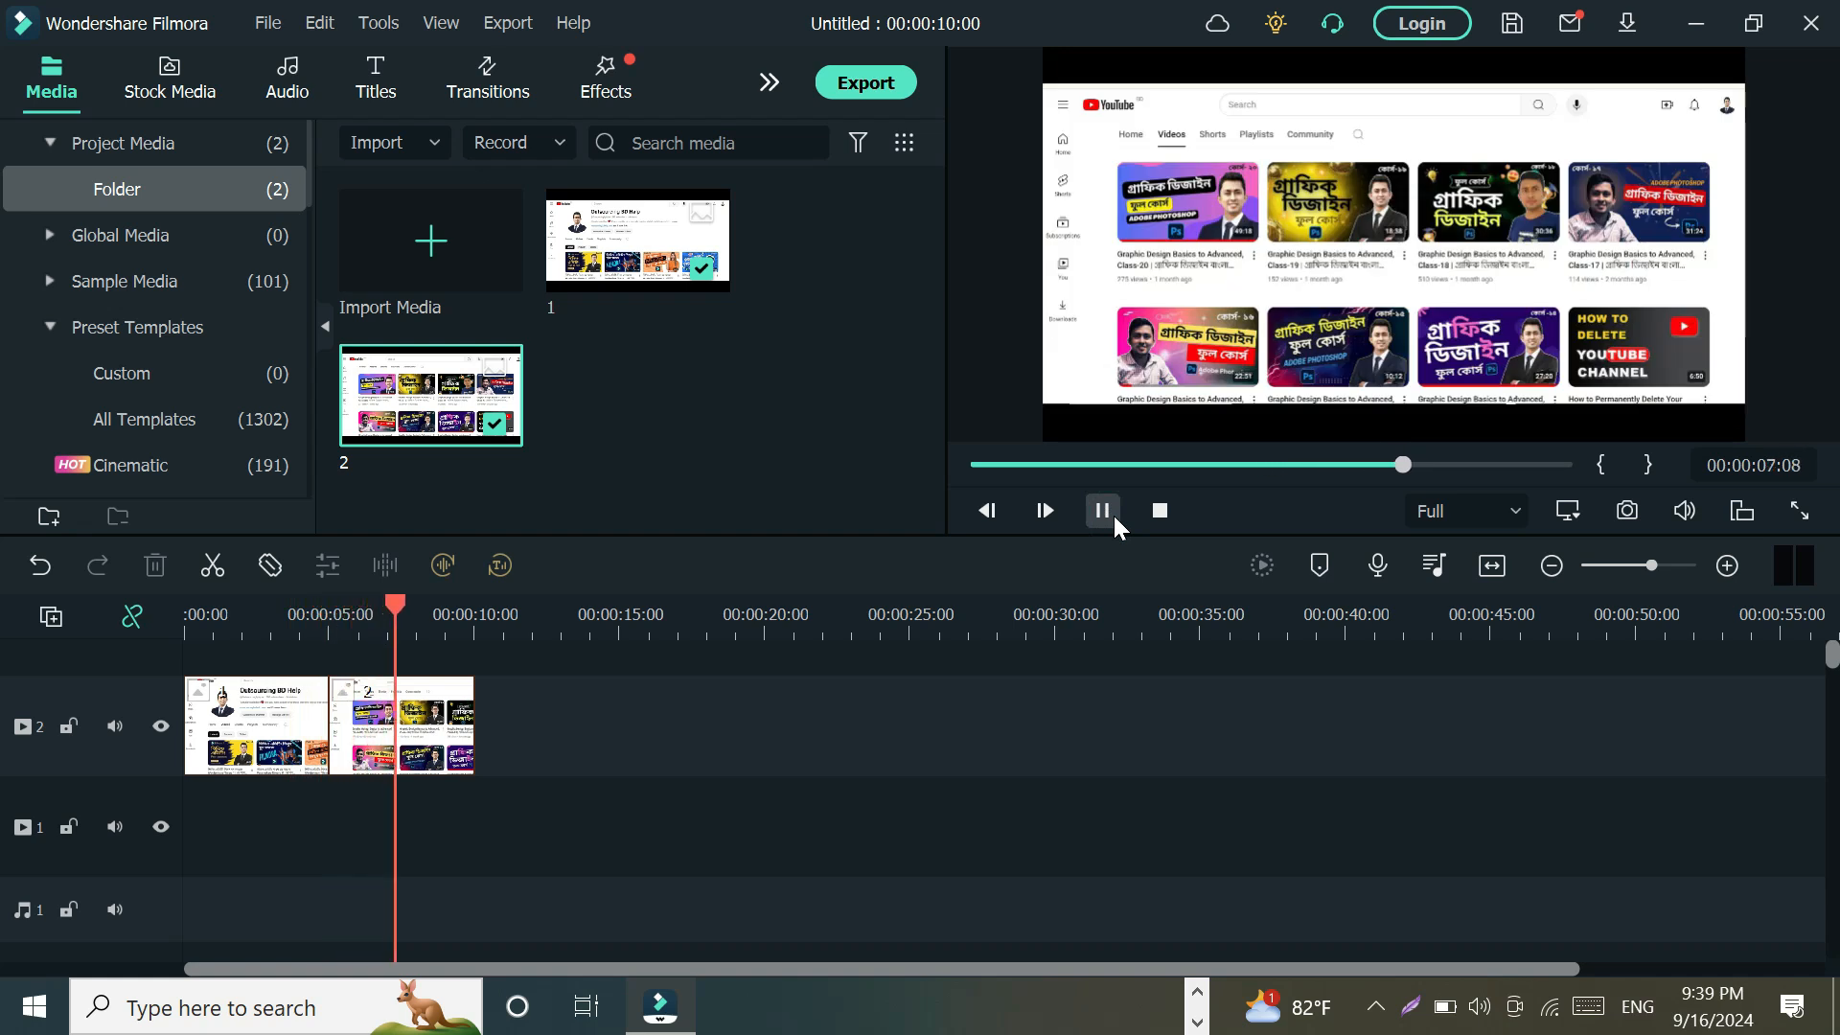
click(1113, 514)
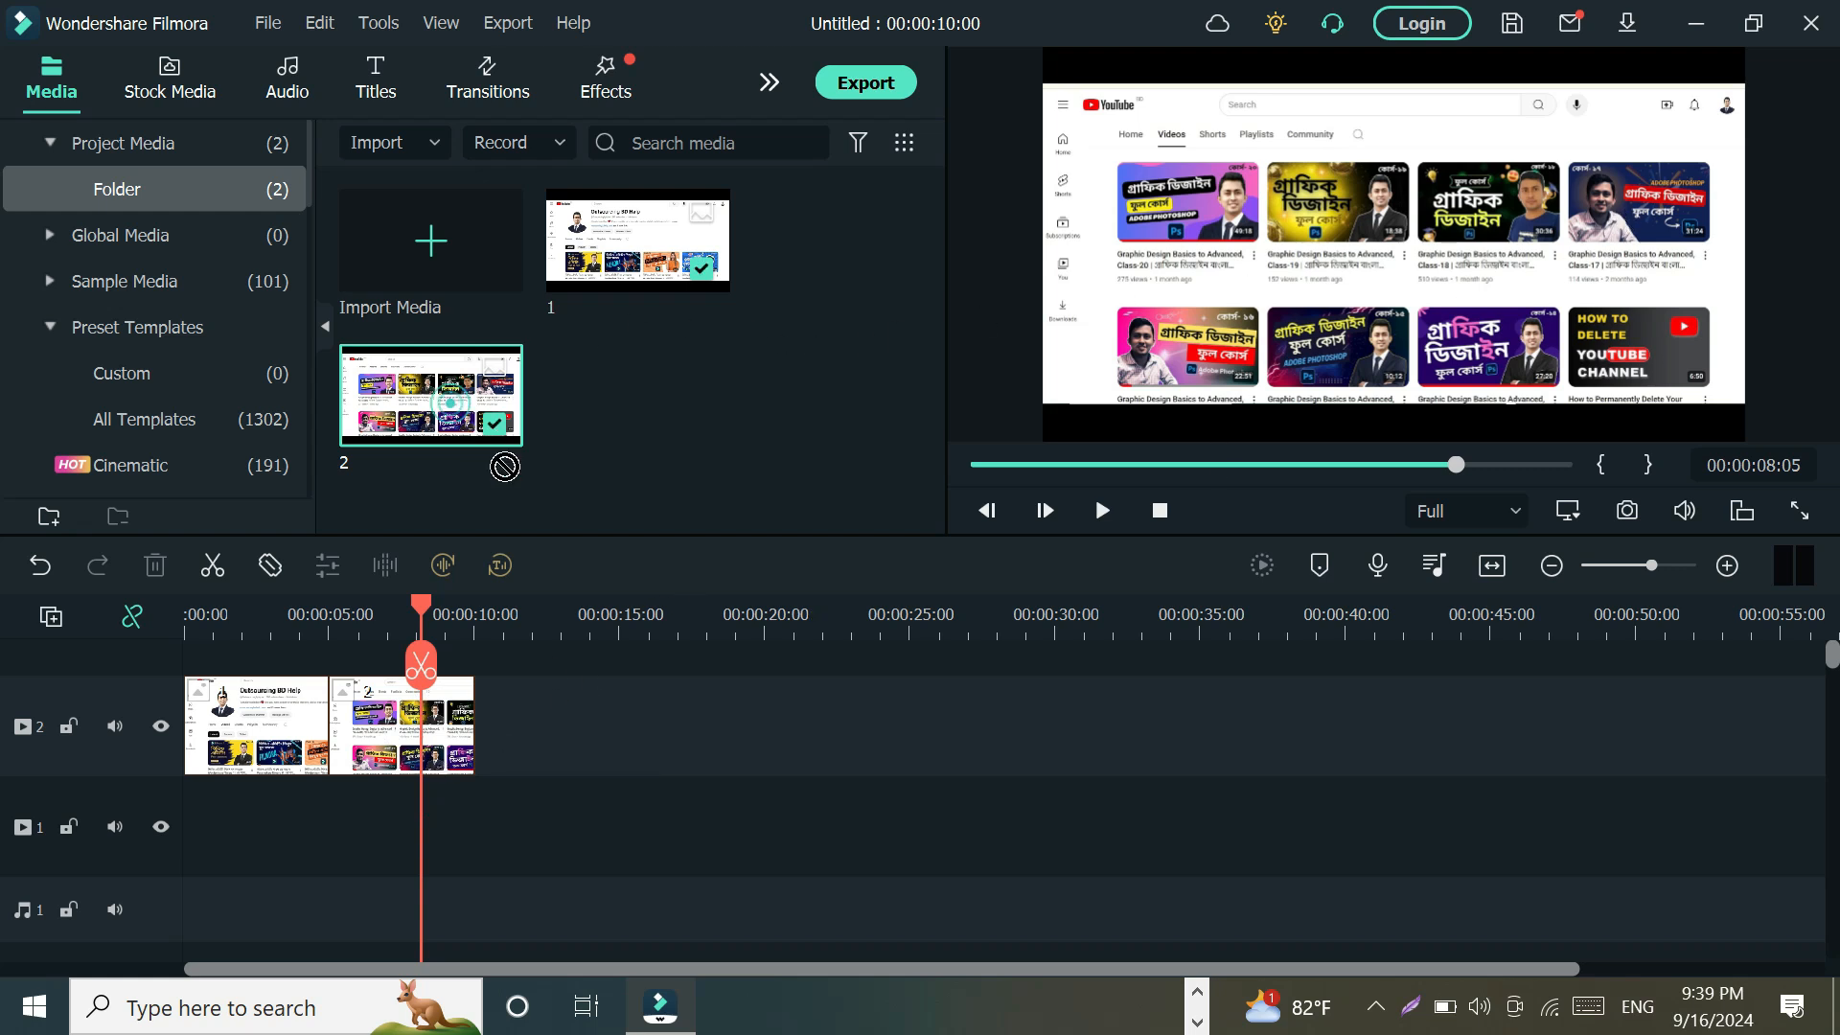
Append another copy of image 2 to the end of video track 2 and select it in the preview
drag(452, 415, 476, 761)
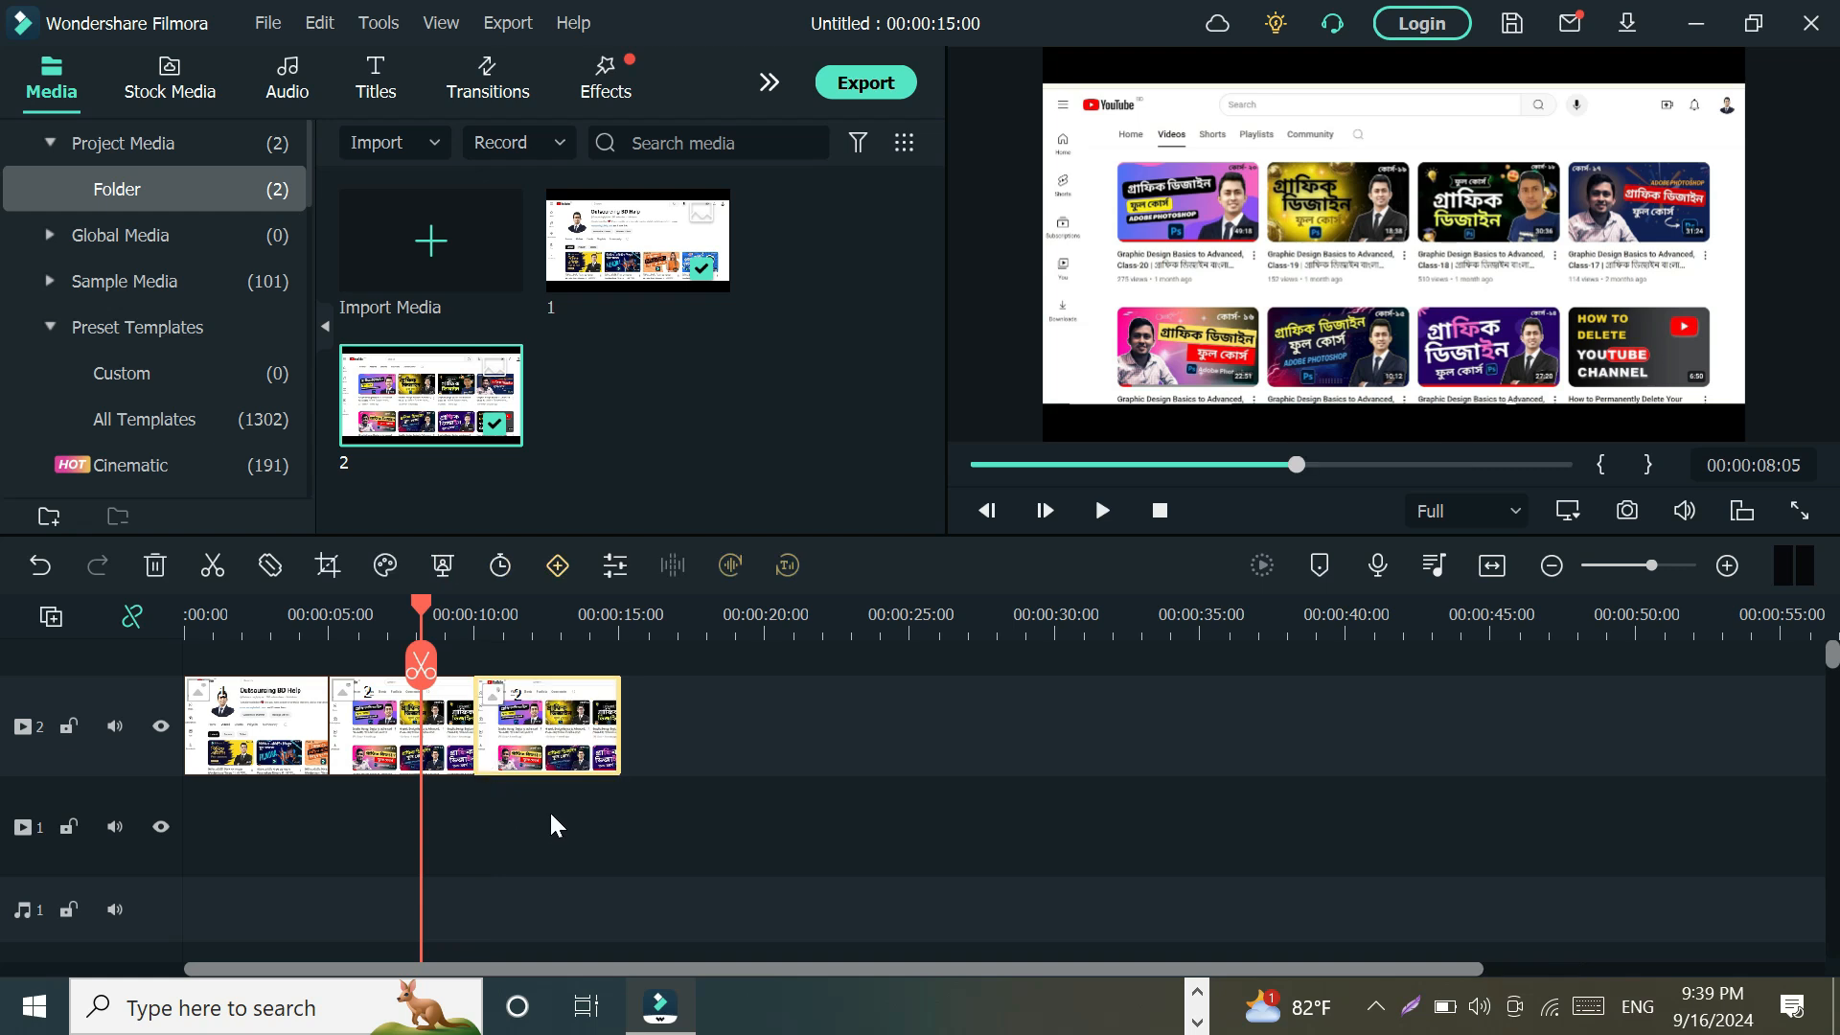
drag(422, 618, 560, 621)
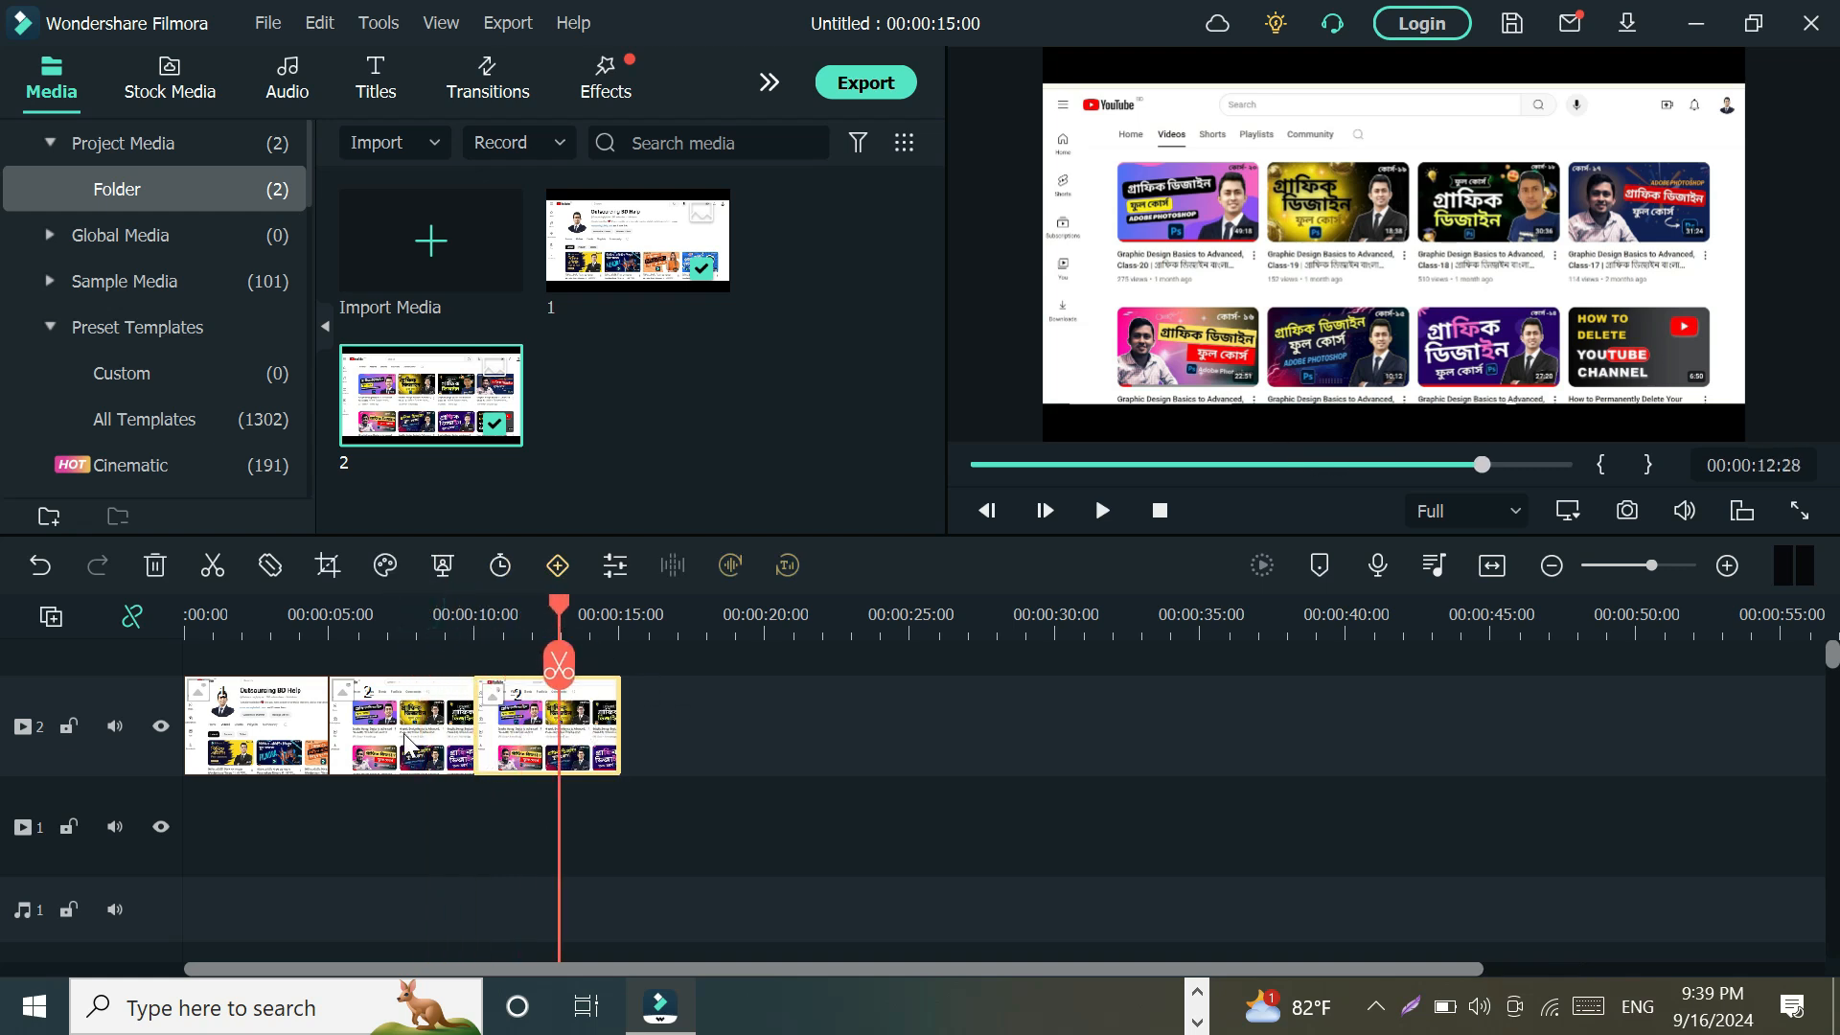
click(590, 728)
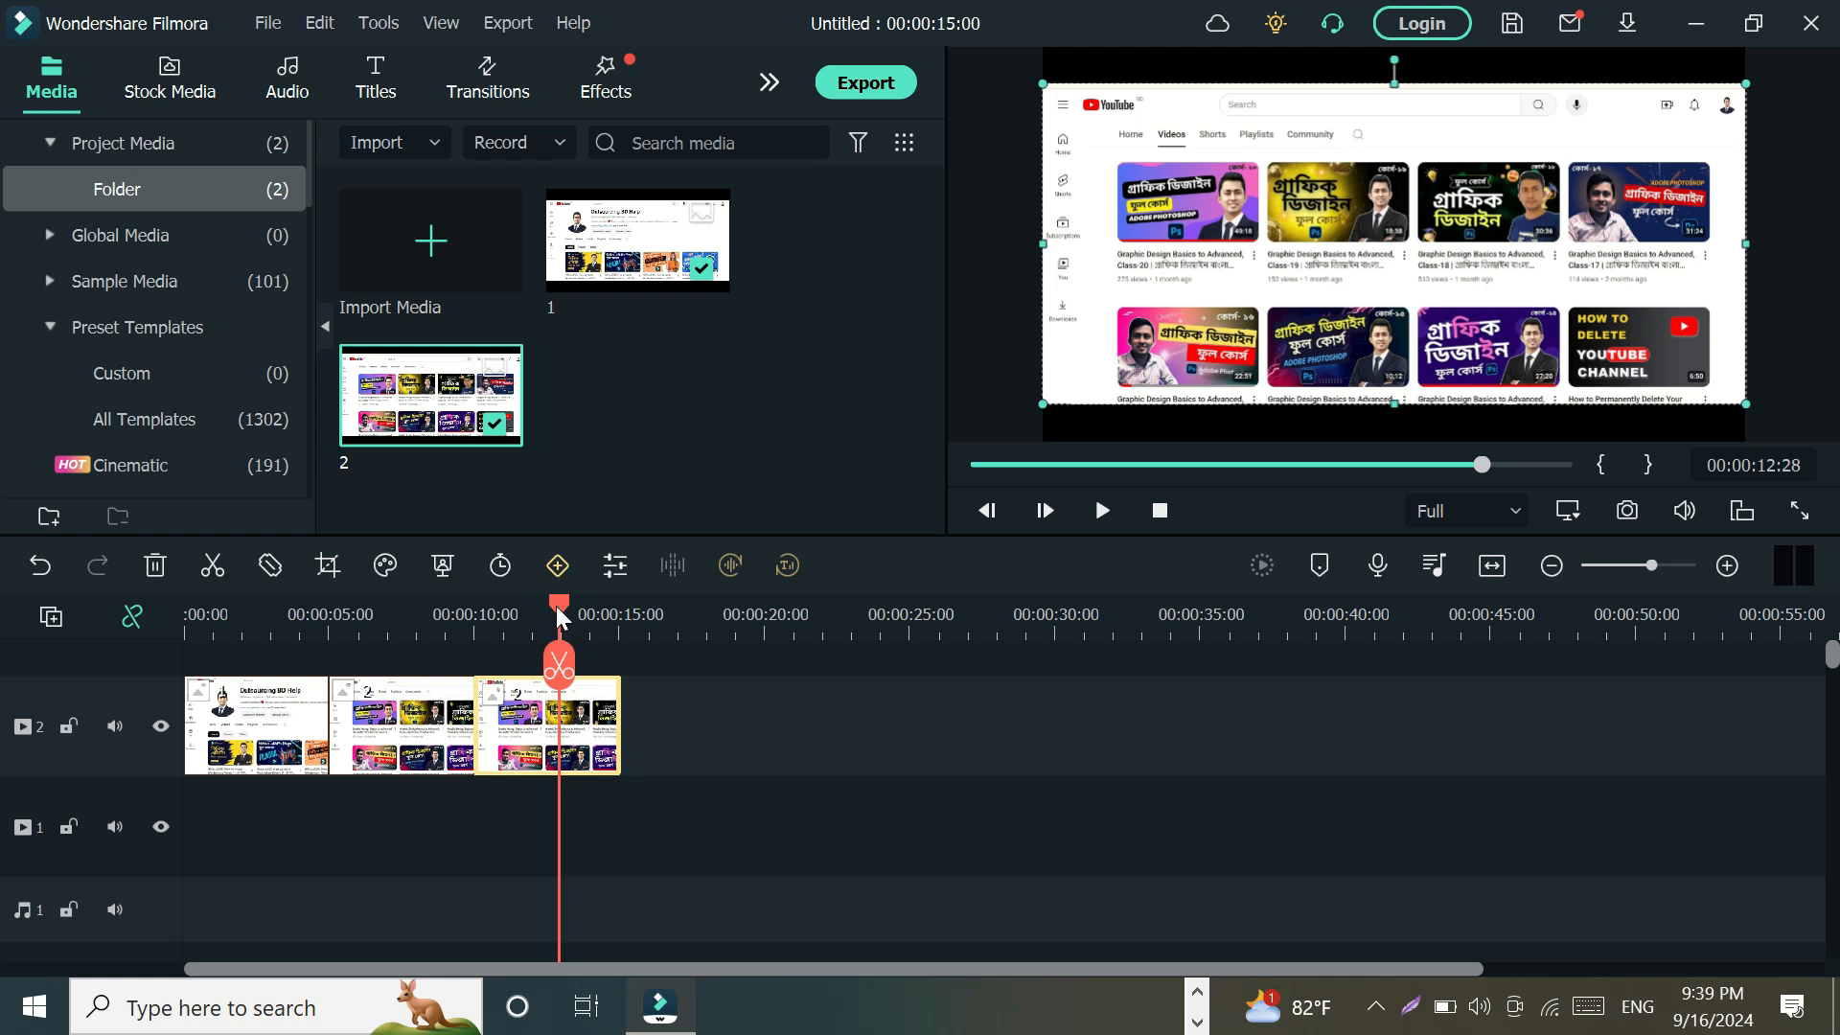
Return the playhead to the middle clip on video track 2 and display its transform handles in the preview
drag(560, 600, 401, 601)
click(436, 757)
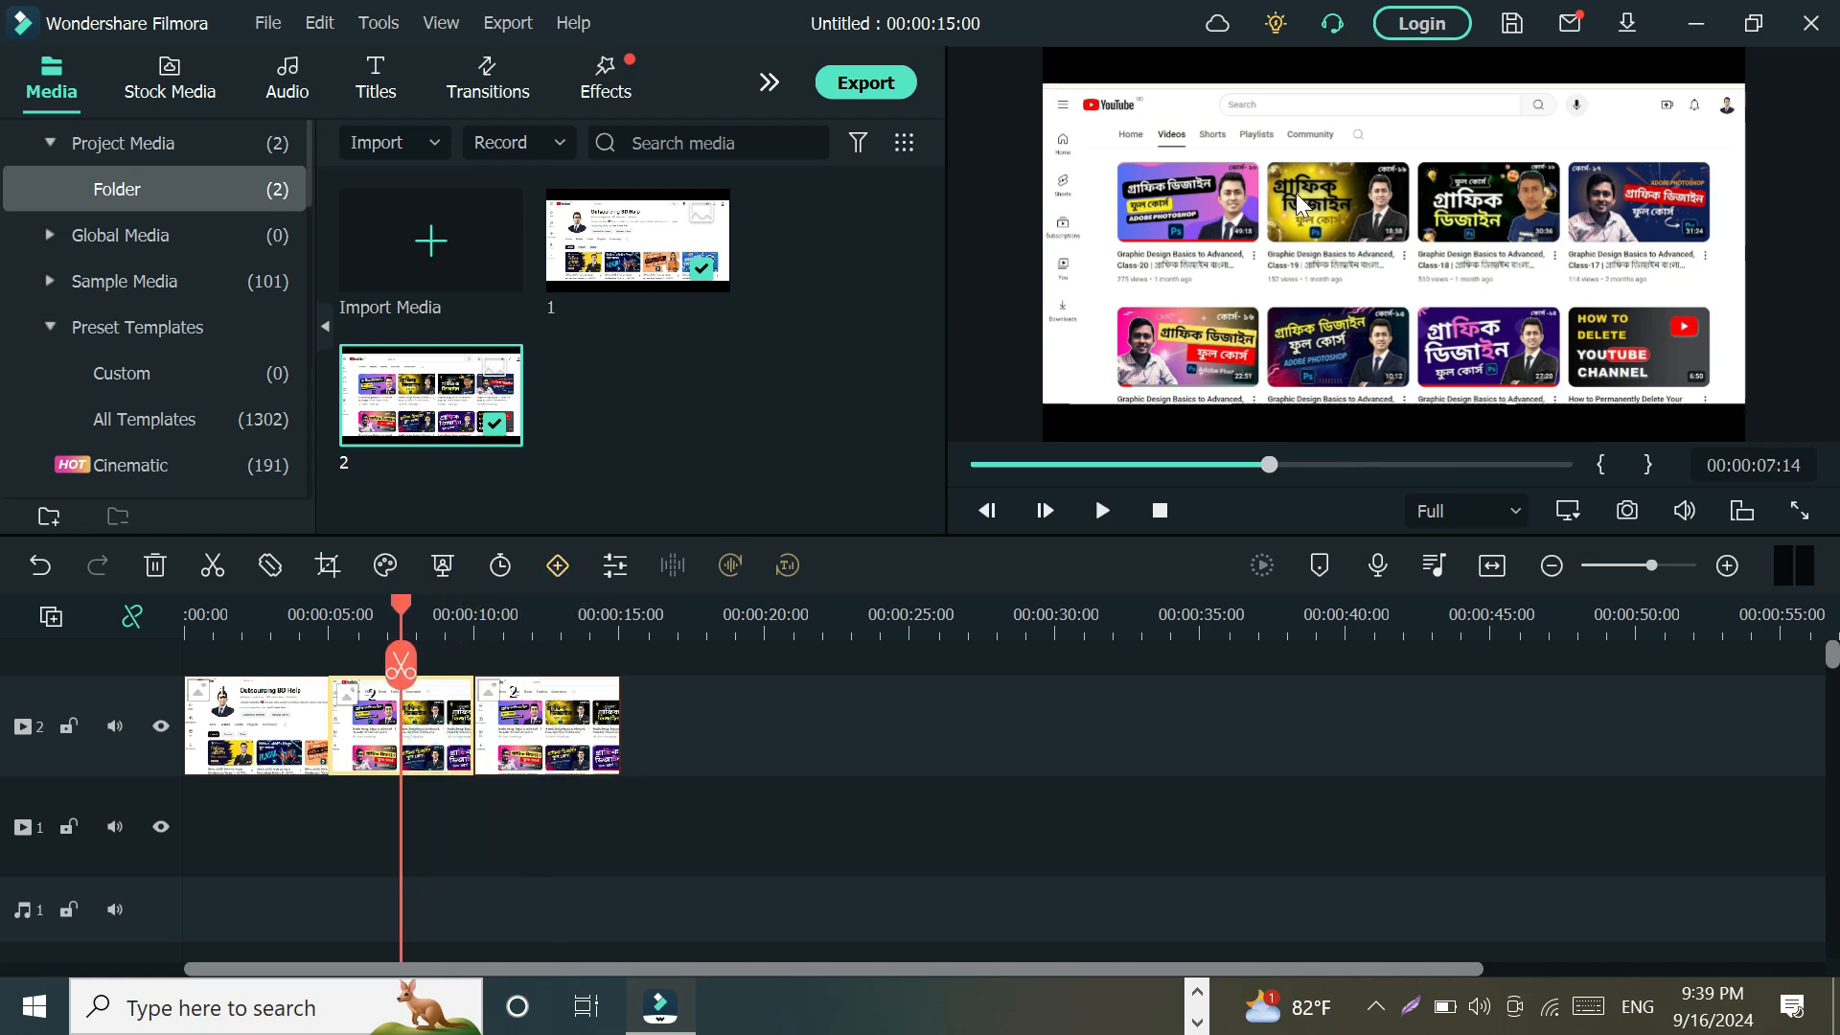
click(1343, 233)
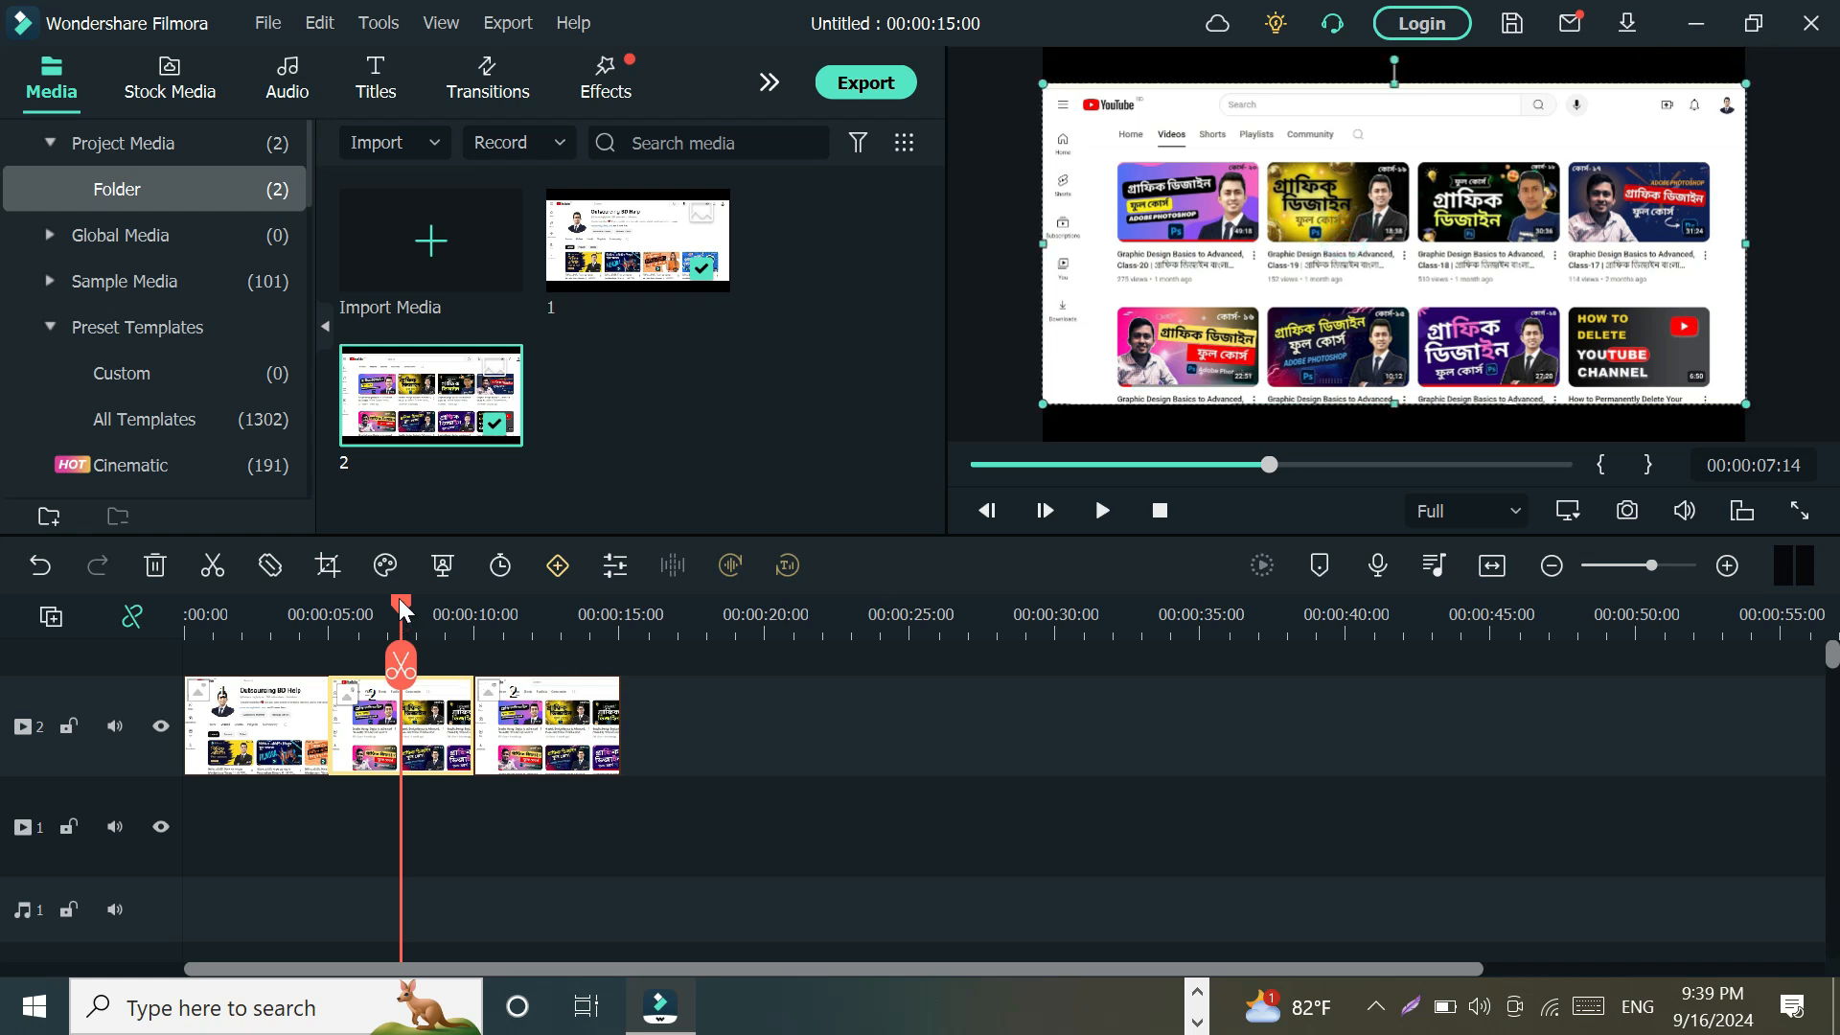
Shrink the last copy of image 2 to less than half its size and place it in the frame's lower-right corner
drag(399, 602, 533, 602)
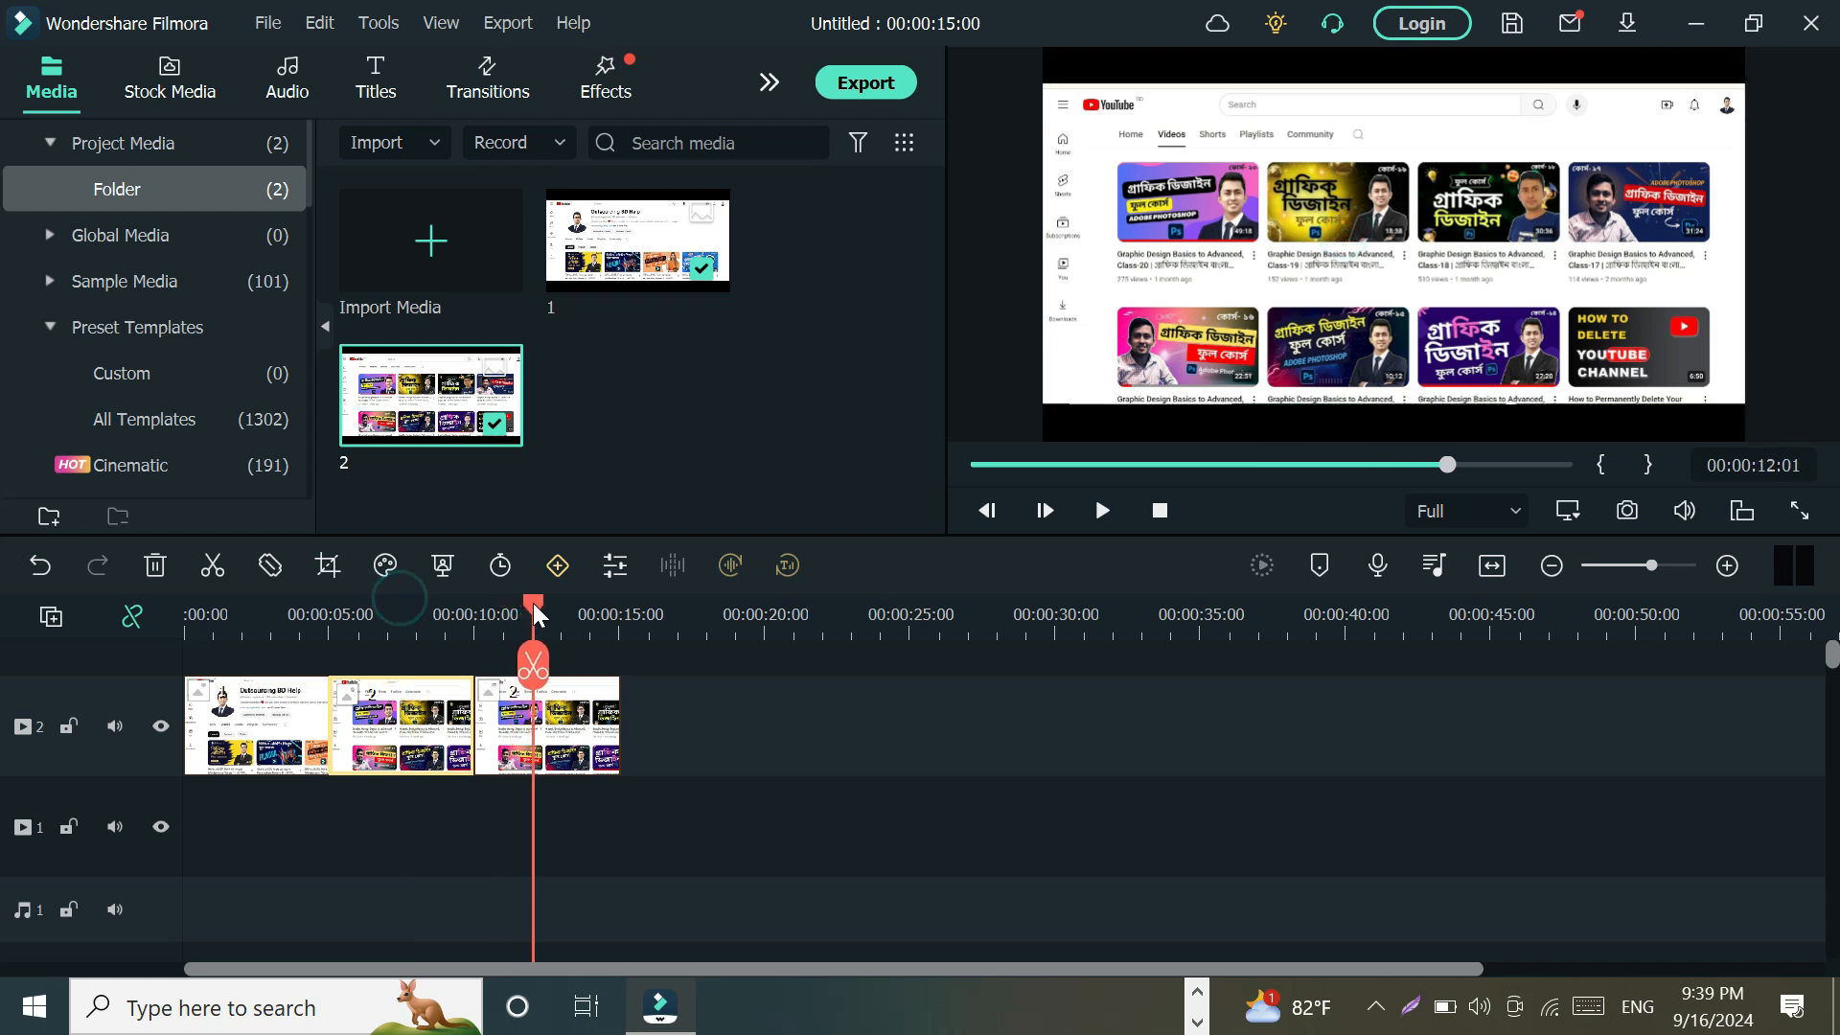
click(578, 753)
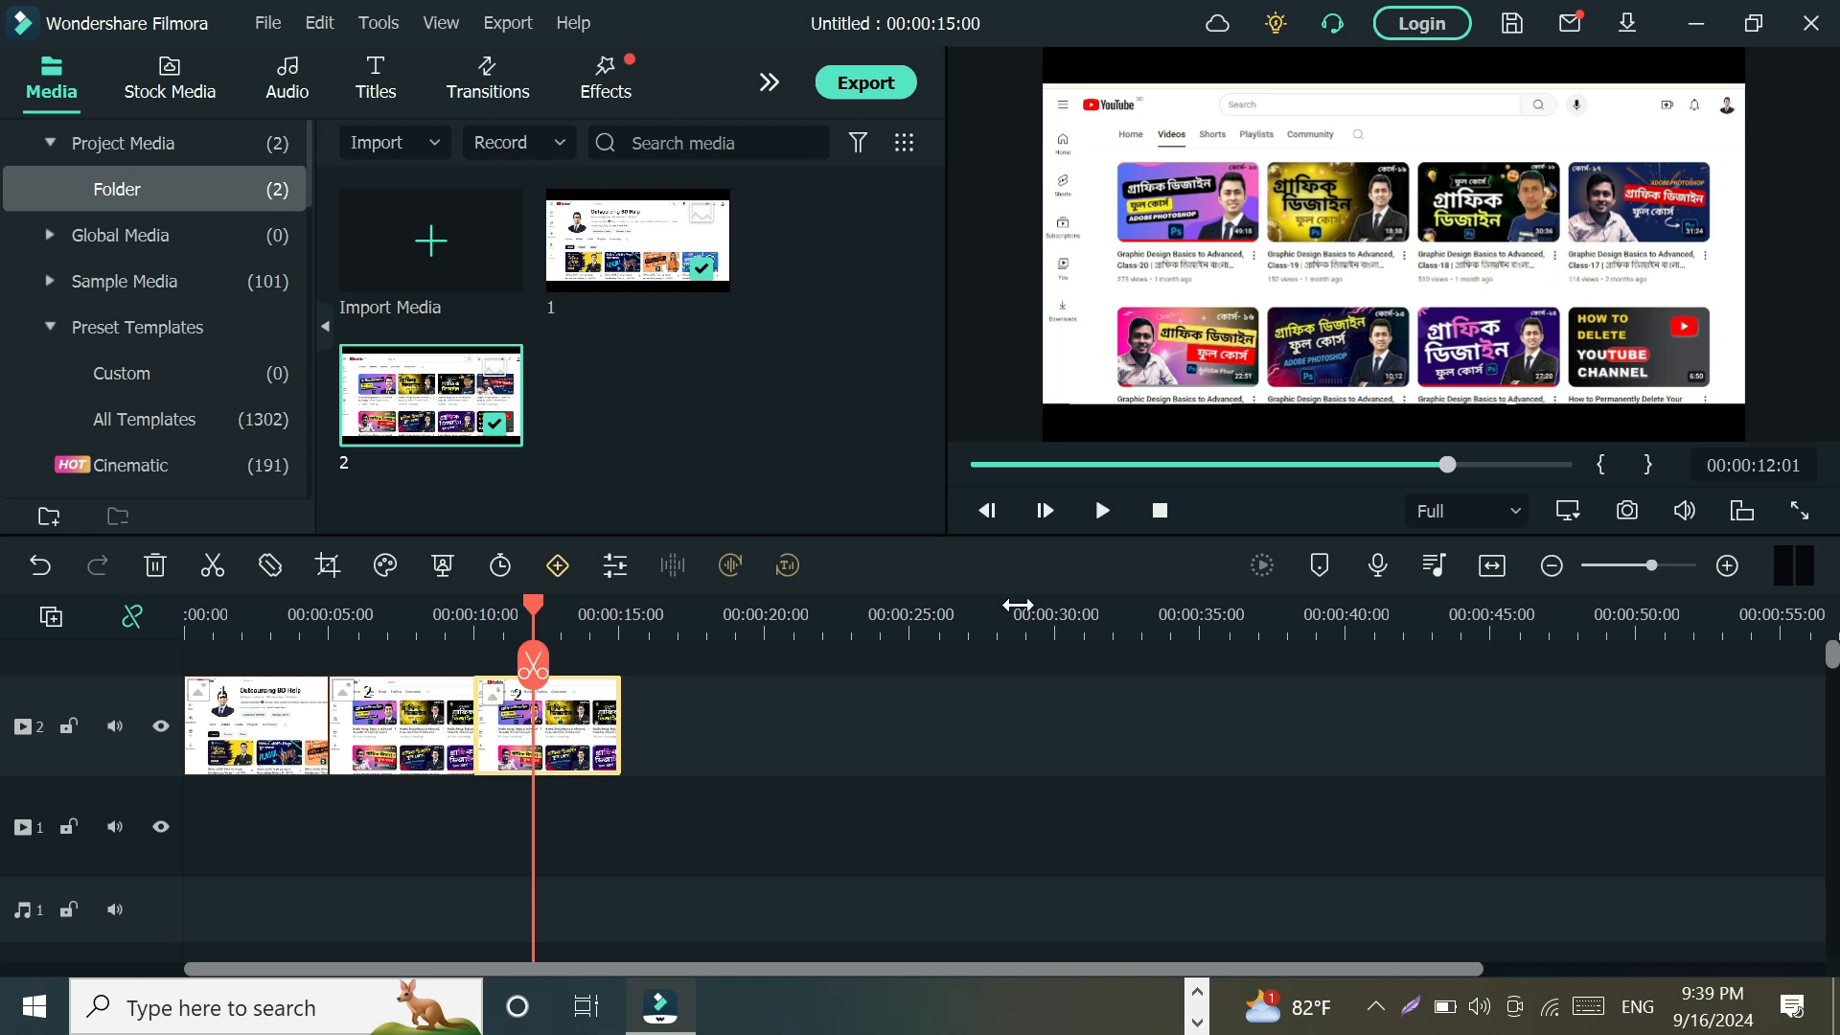
click(1430, 234)
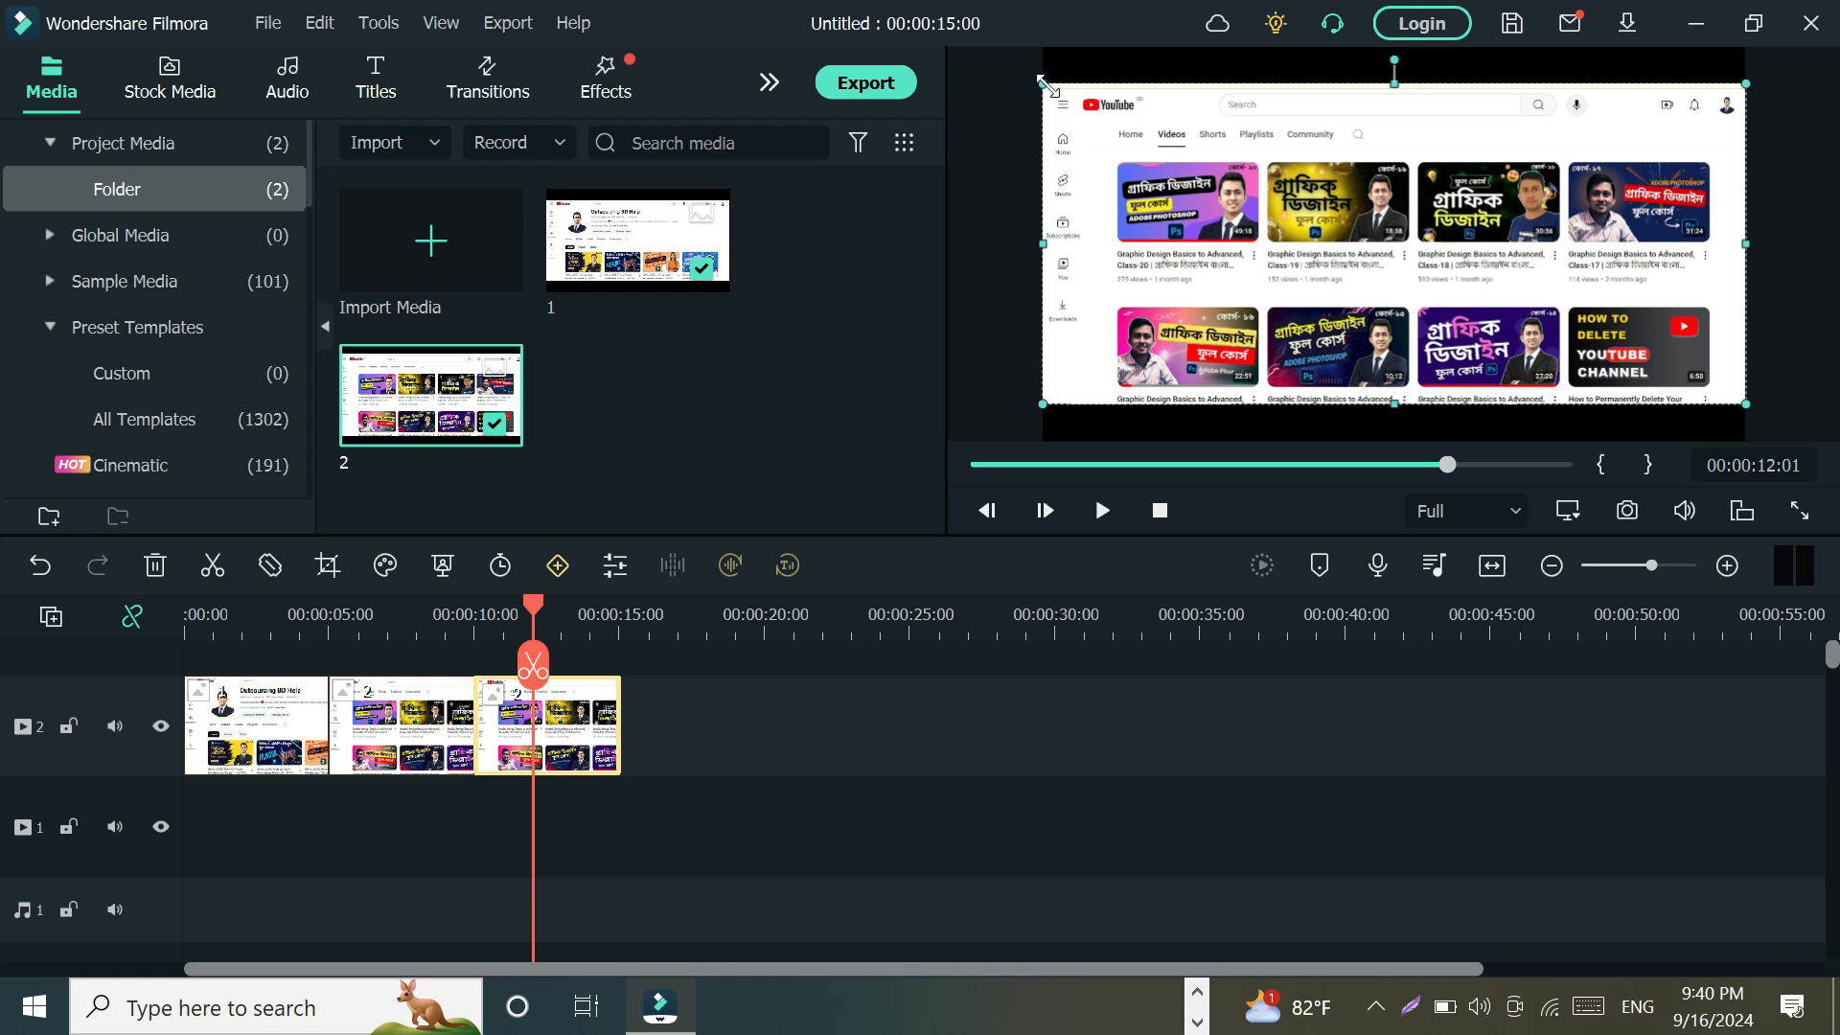
drag(1046, 86, 1442, 345)
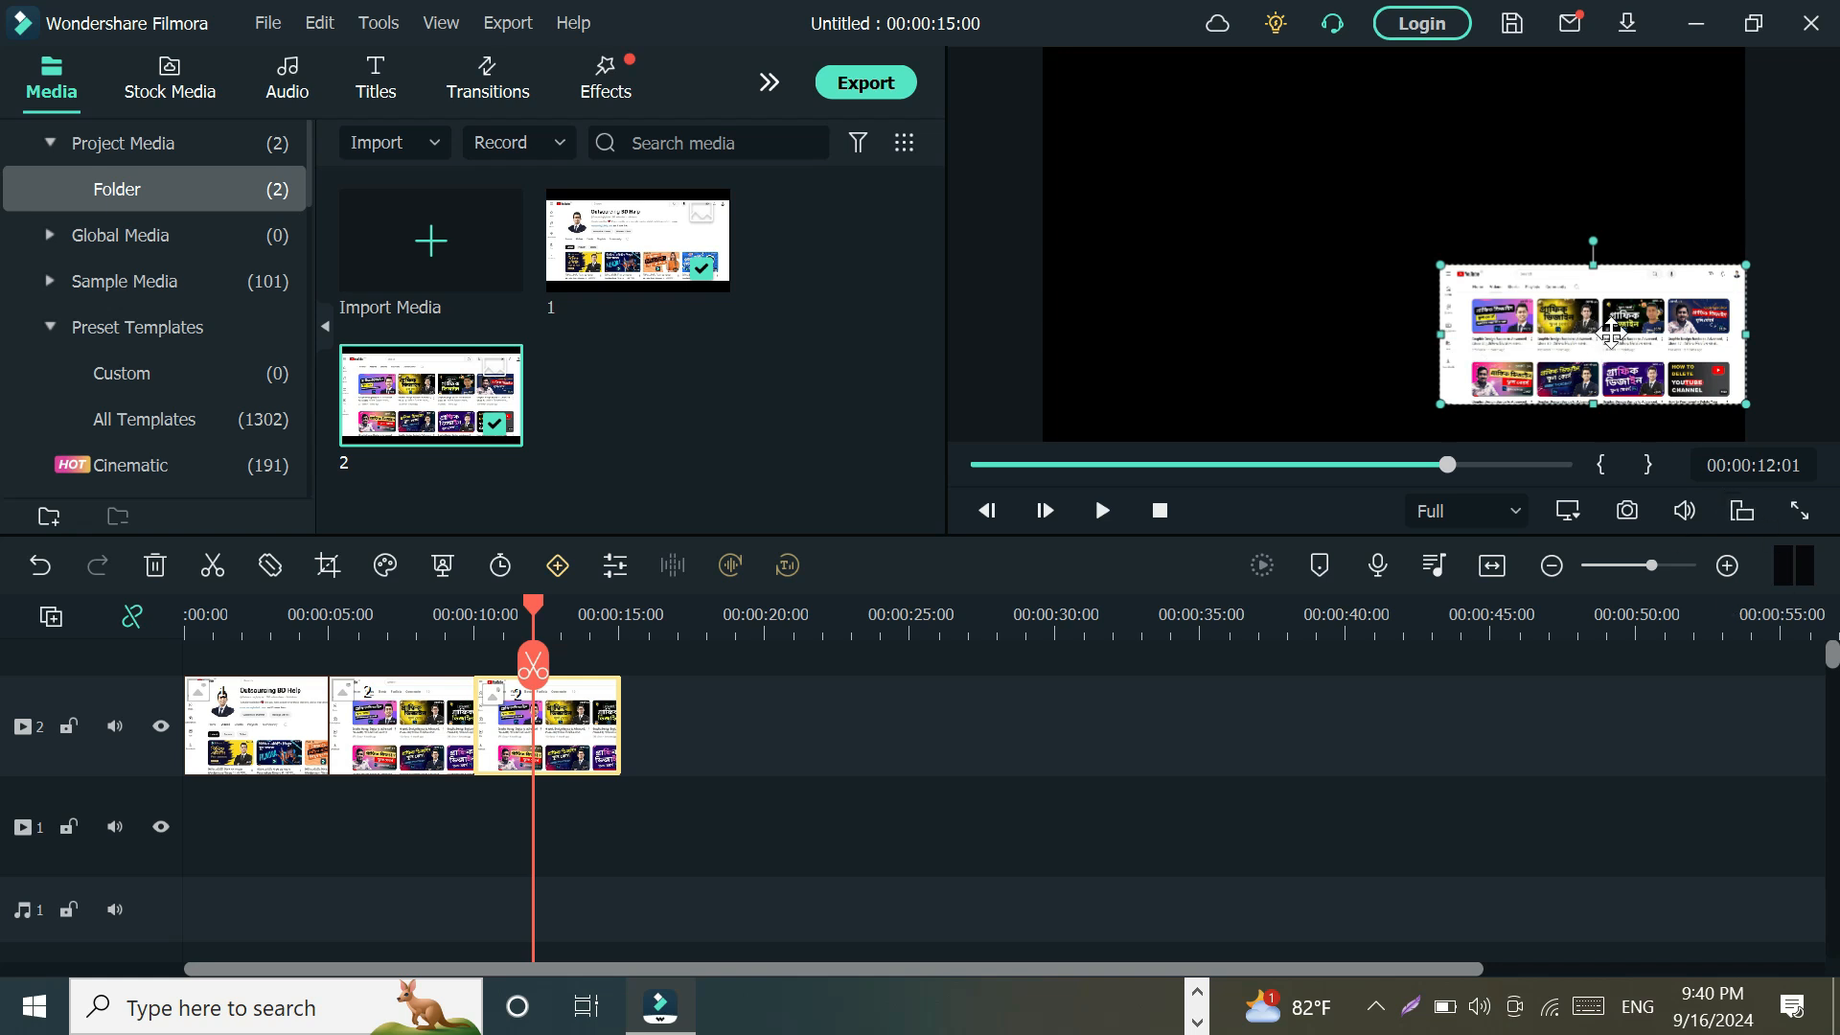
drag(1610, 332, 1607, 377)
Play the timeline from the start through all three clips, and return the playhead to image 1
click(567, 604)
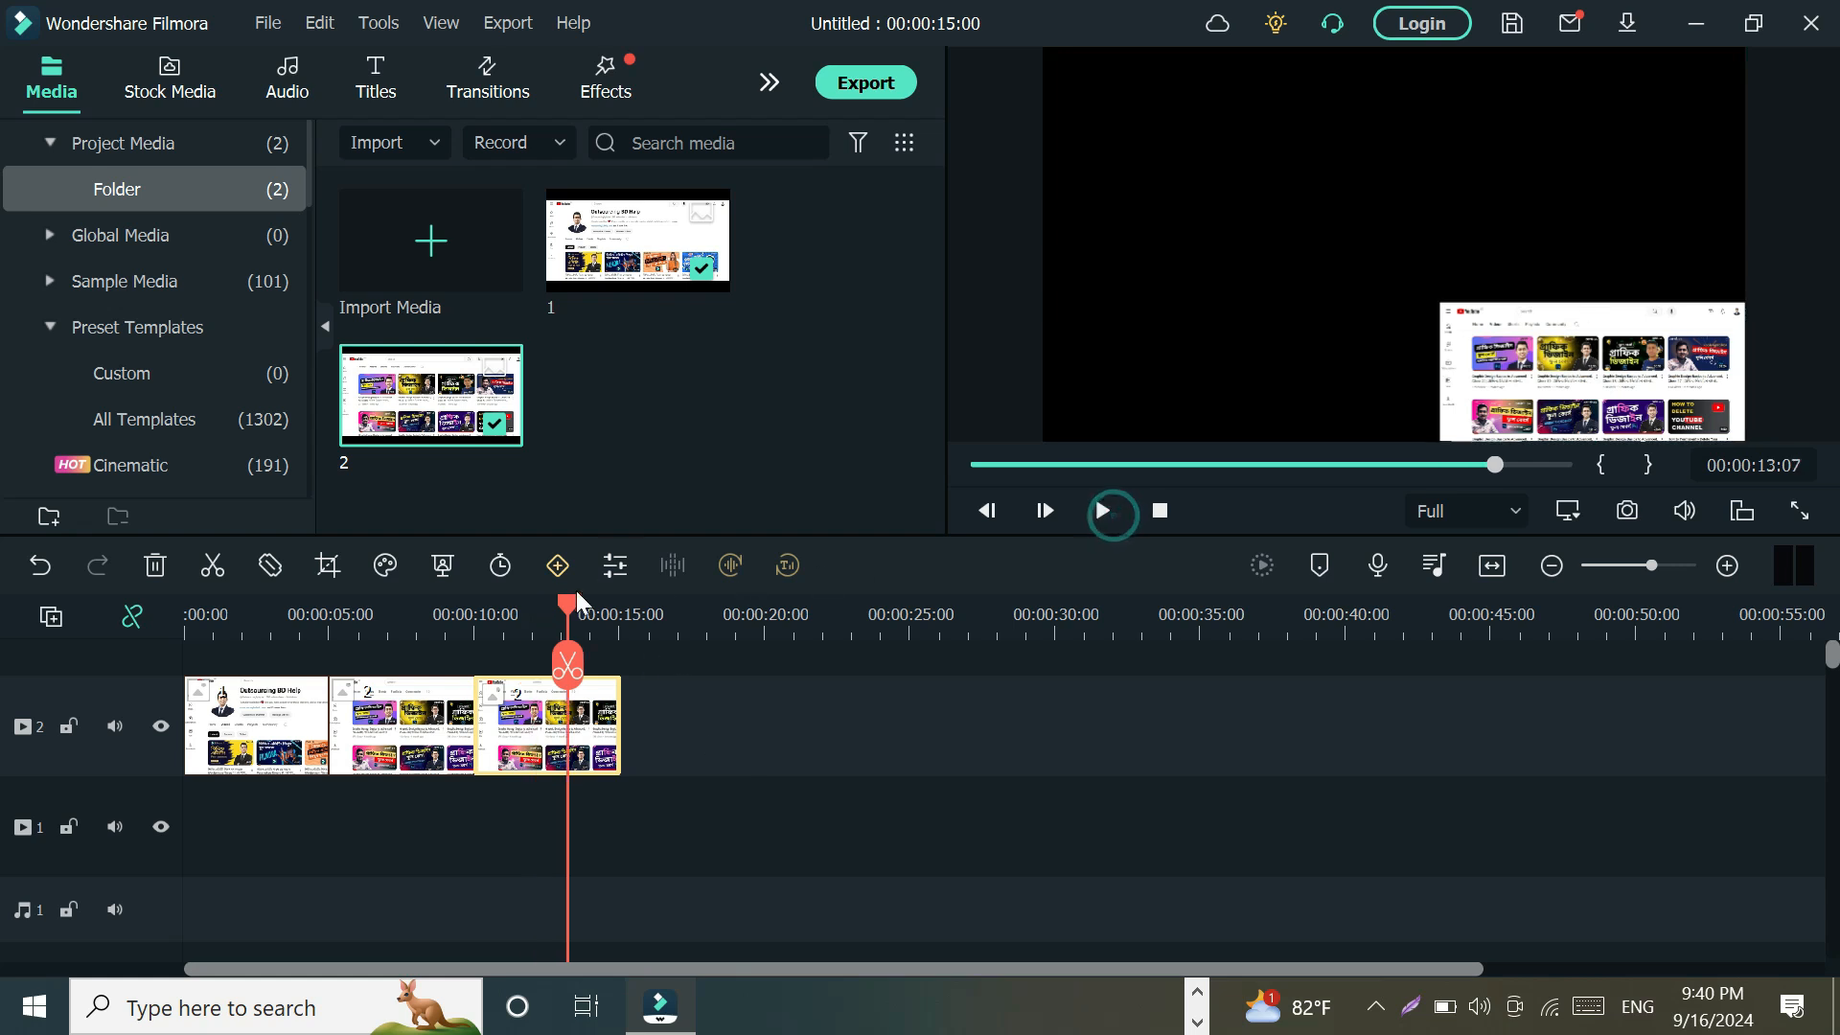
drag(568, 608, 184, 656)
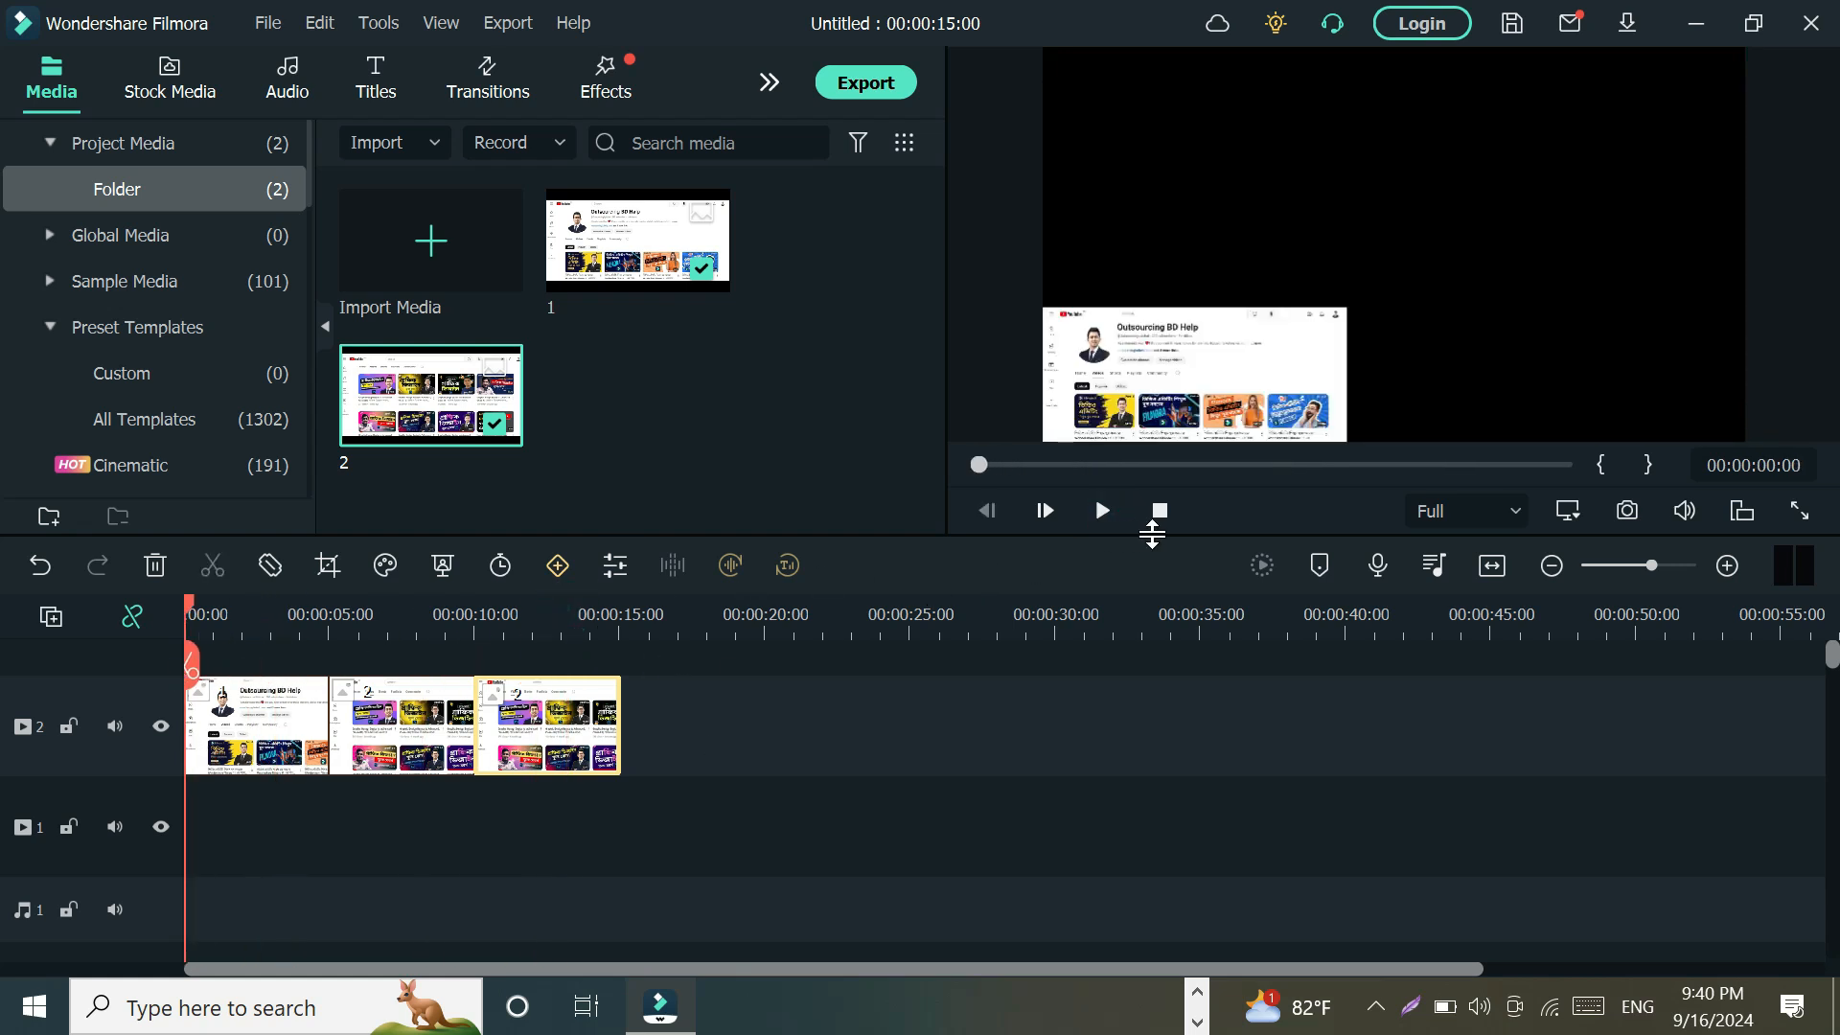
click(1107, 516)
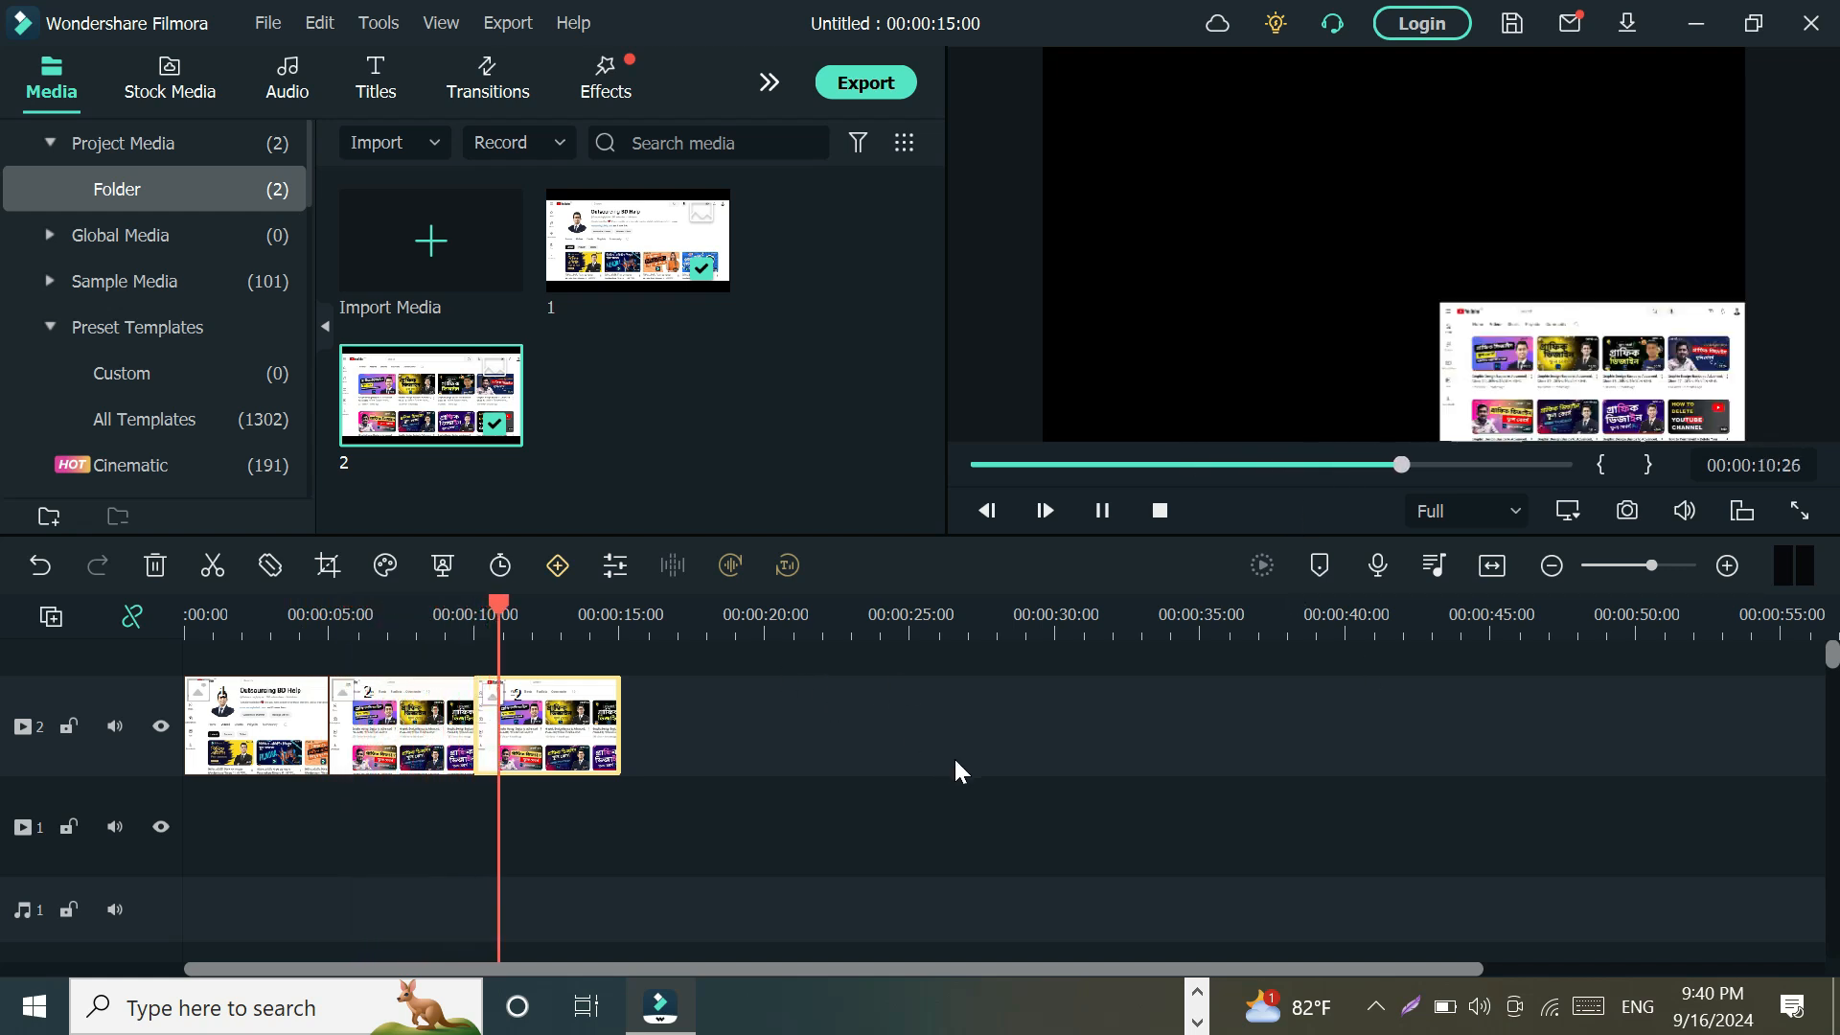
click(1103, 510)
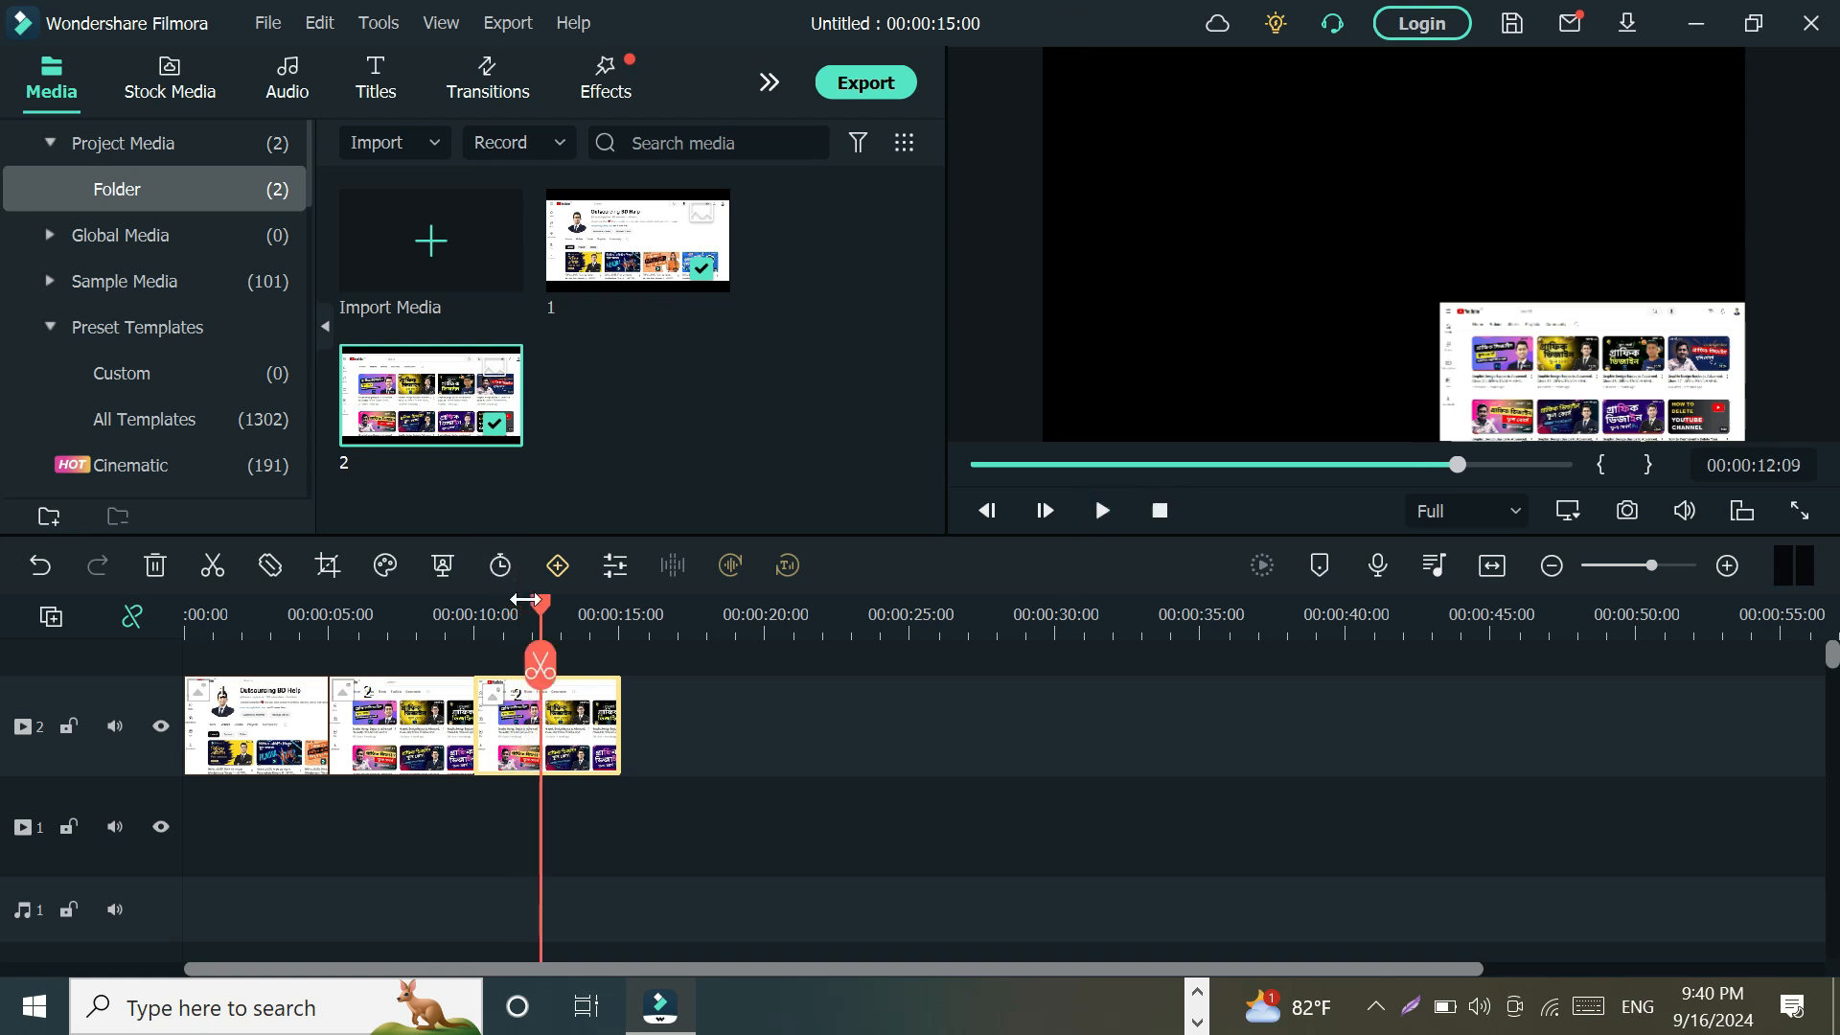
drag(533, 601, 245, 659)
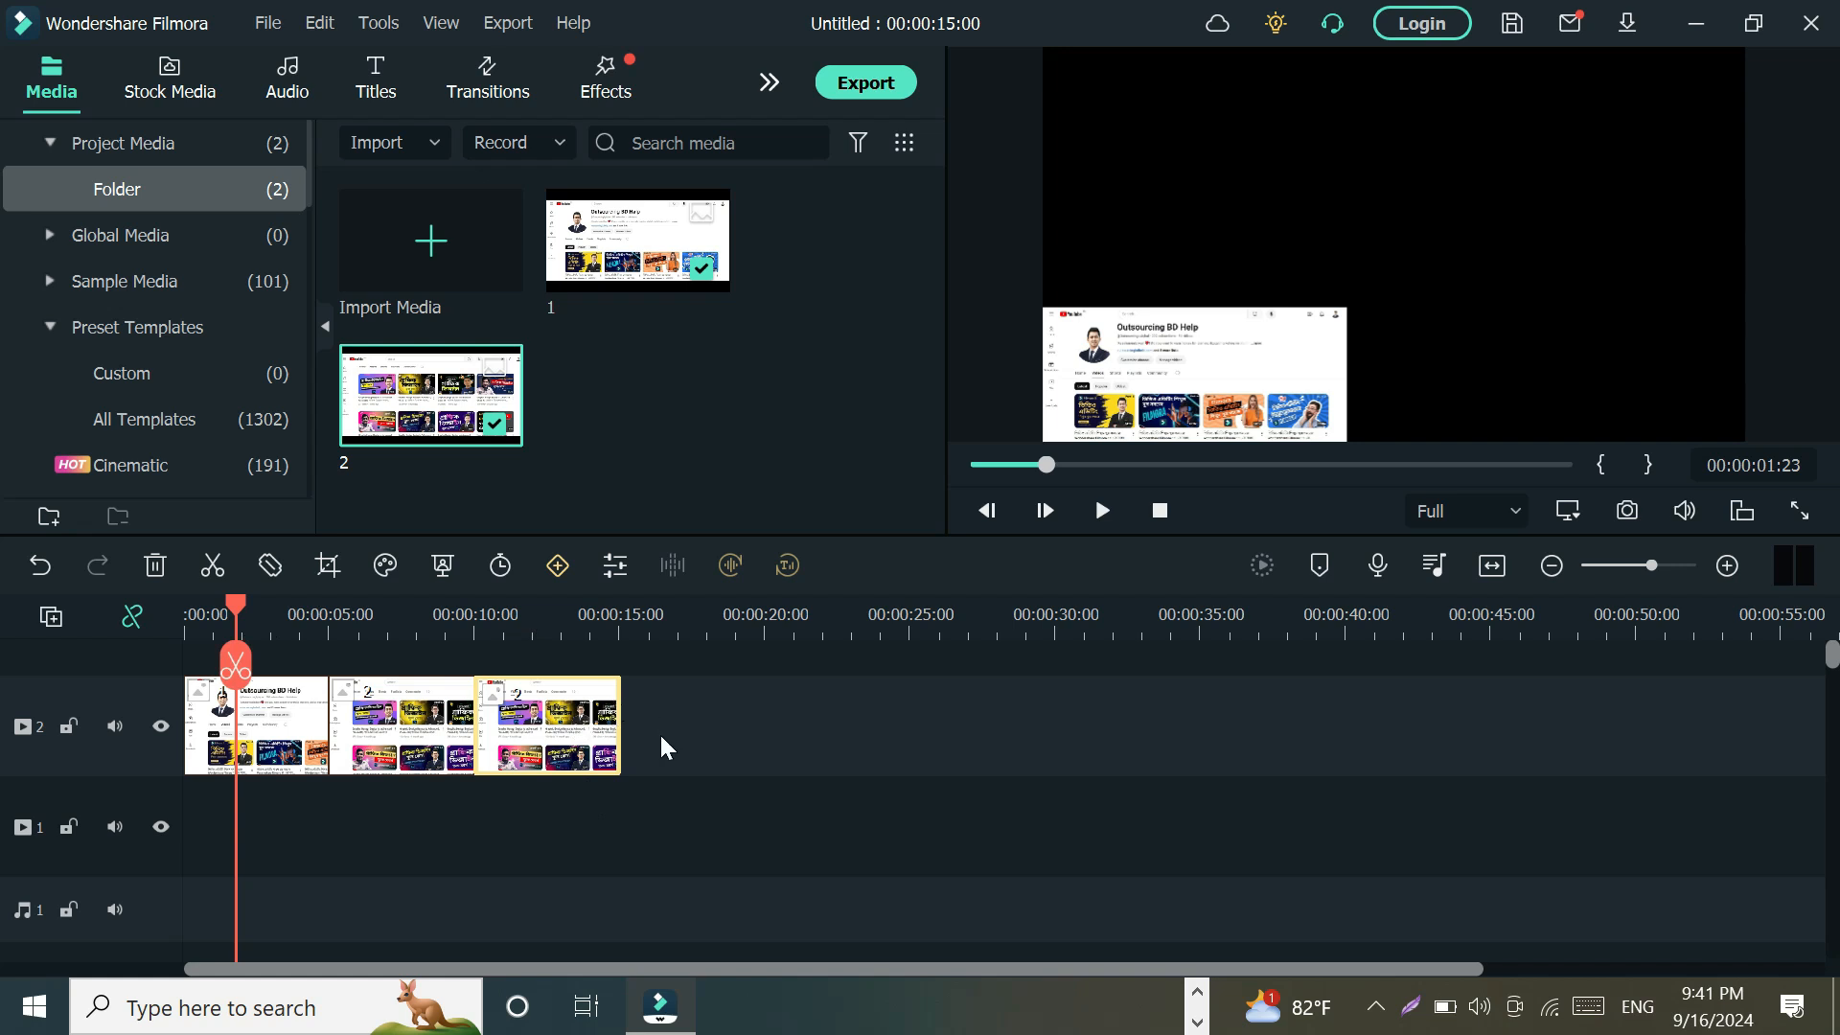
Add the Beam Transition 2 from the favorite transitions between the first and second clips on video track 2
click(498, 79)
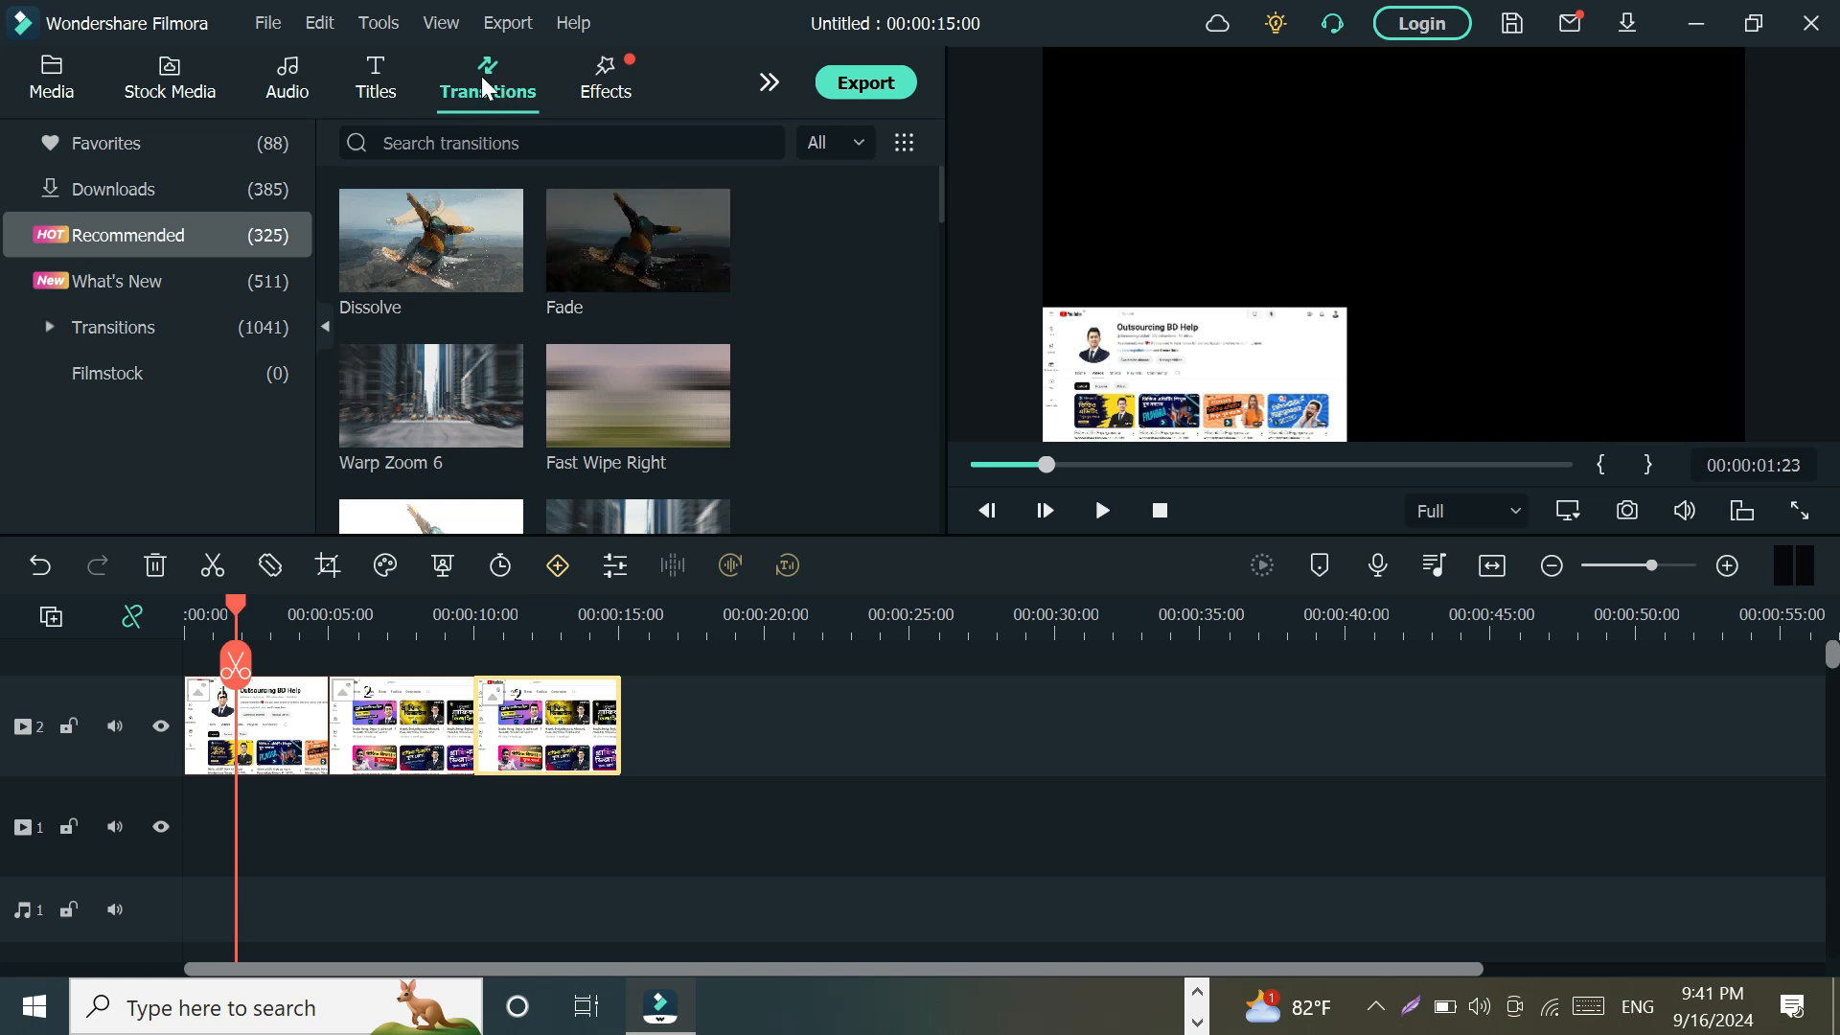
click(119, 152)
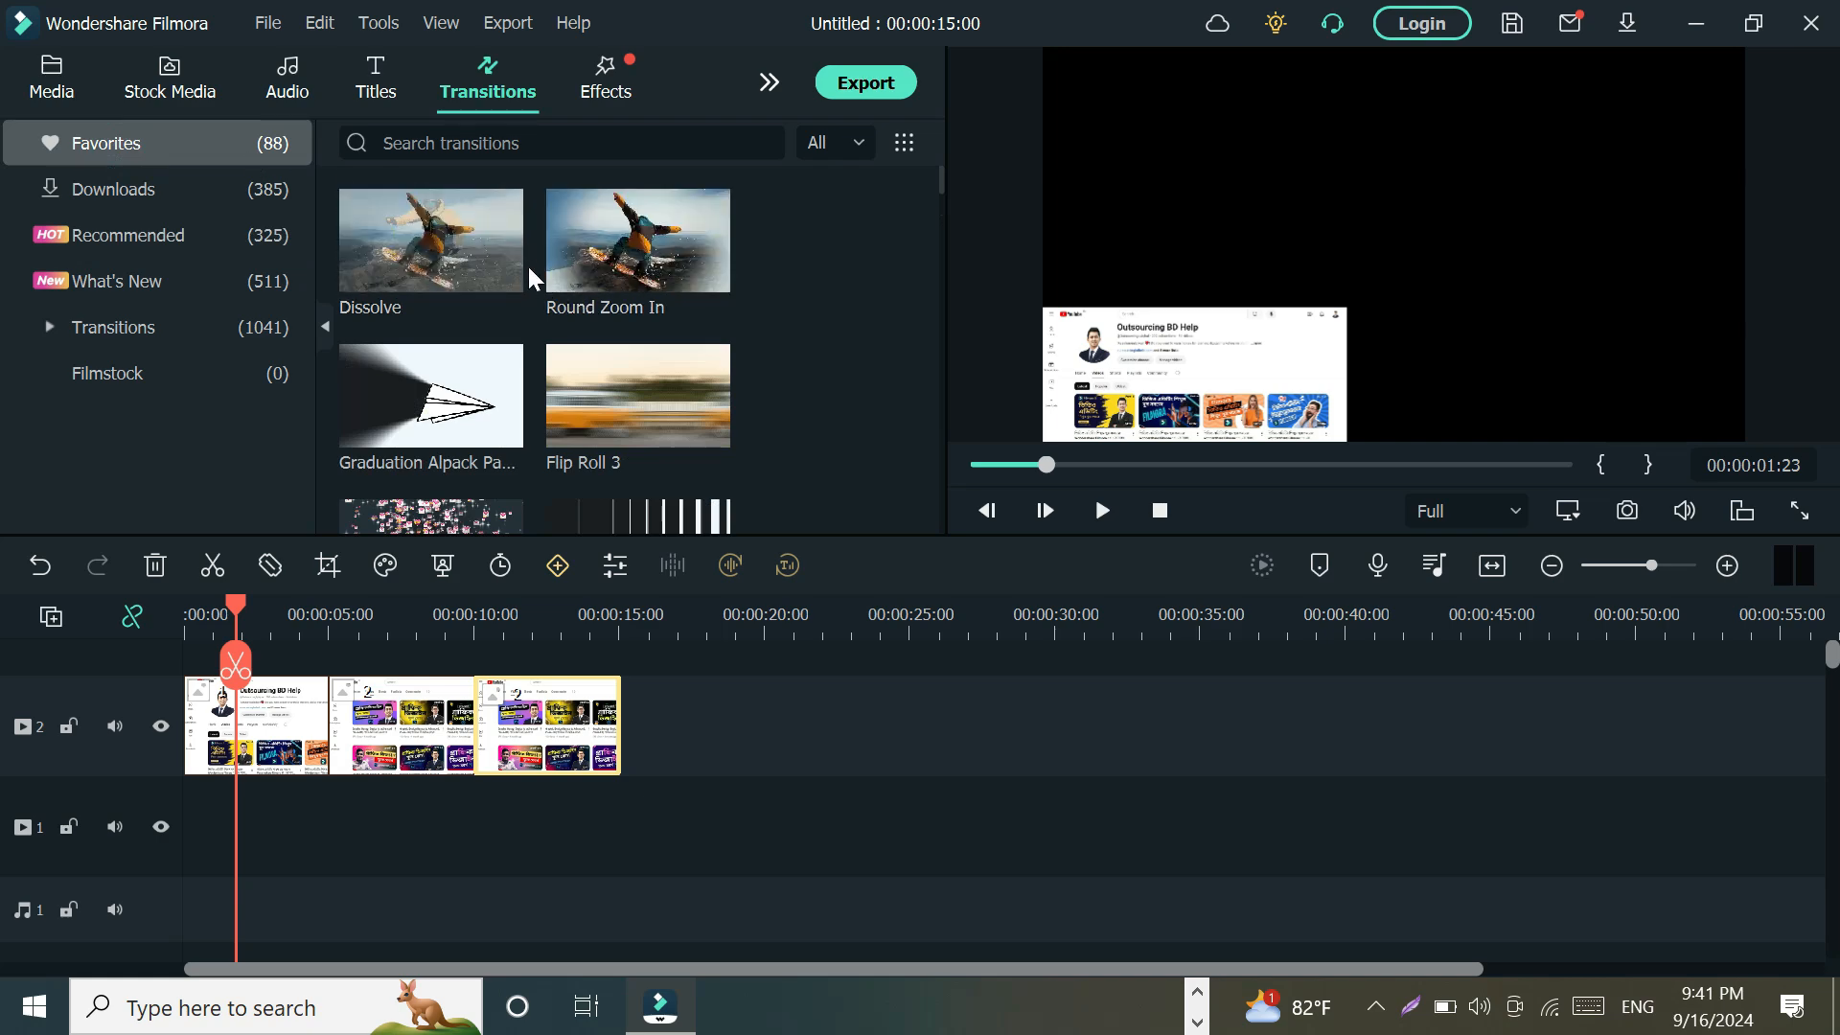
scroll(530, 278, down, 8)
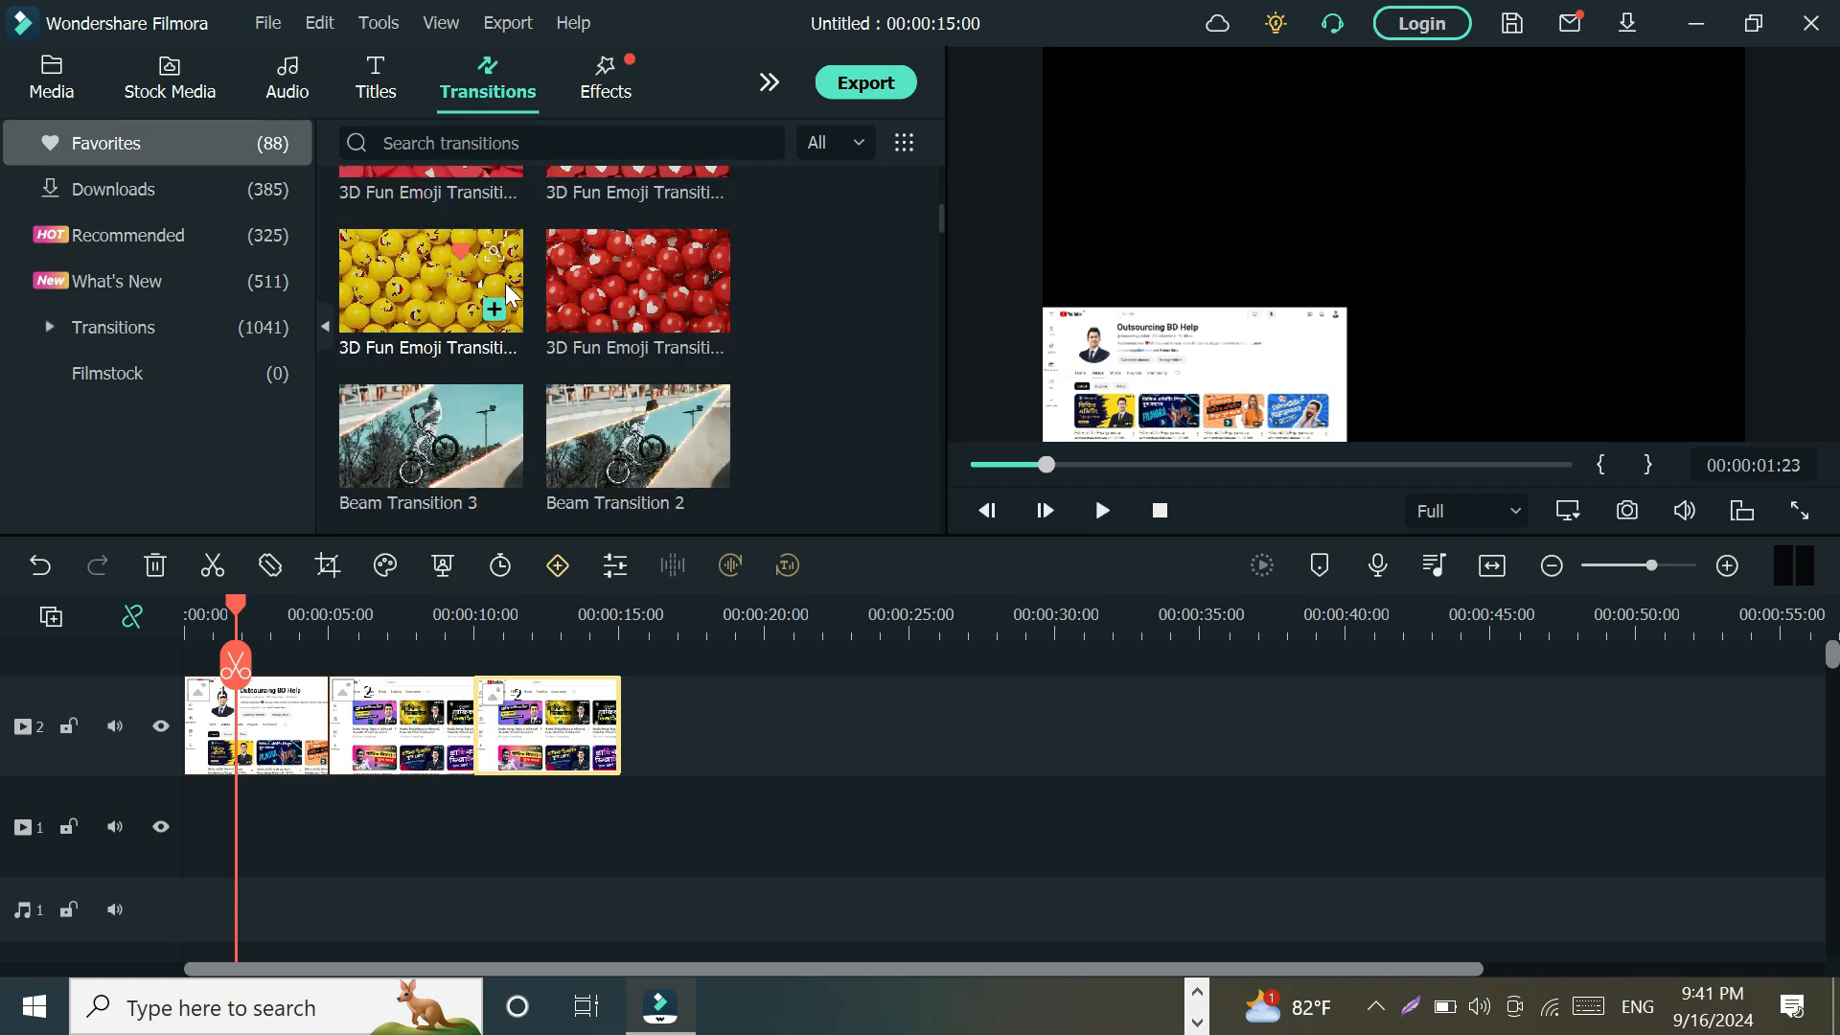
scroll(510, 293, down, 3)
scroll(510, 297, up, 3)
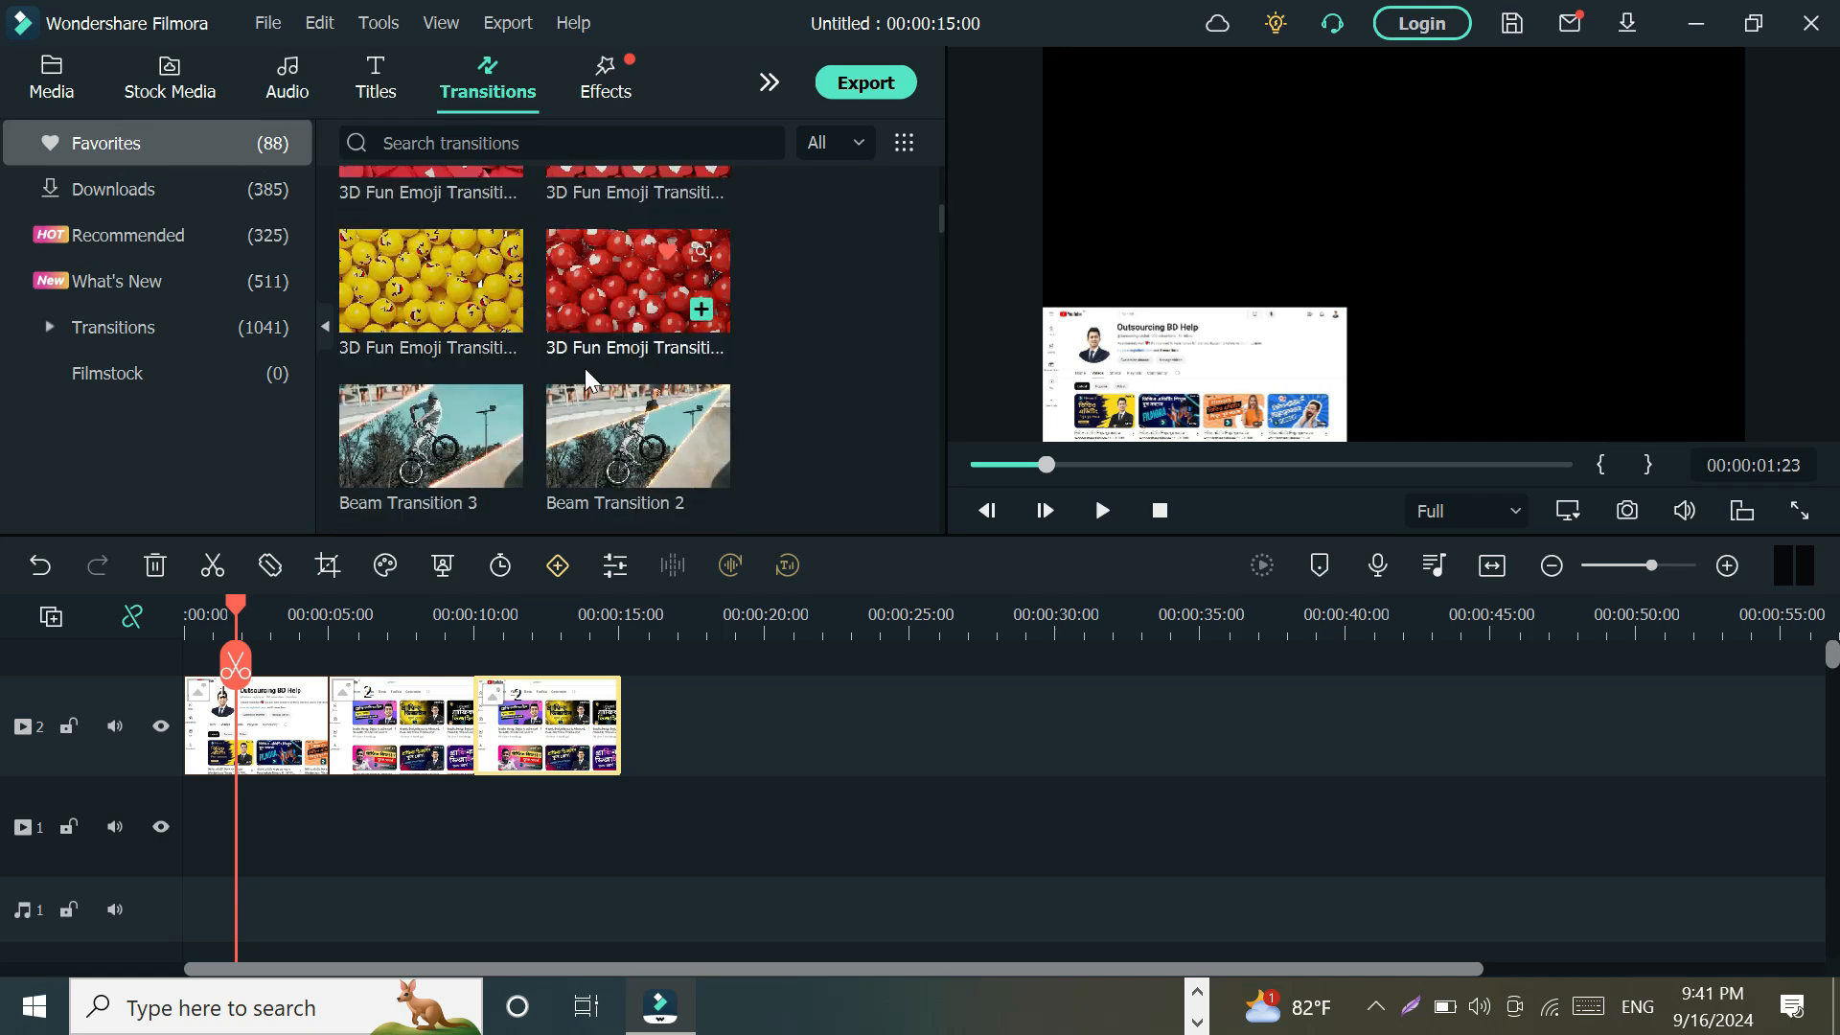
scroll(614, 384, up, 2)
scroll(595, 402, down, 2)
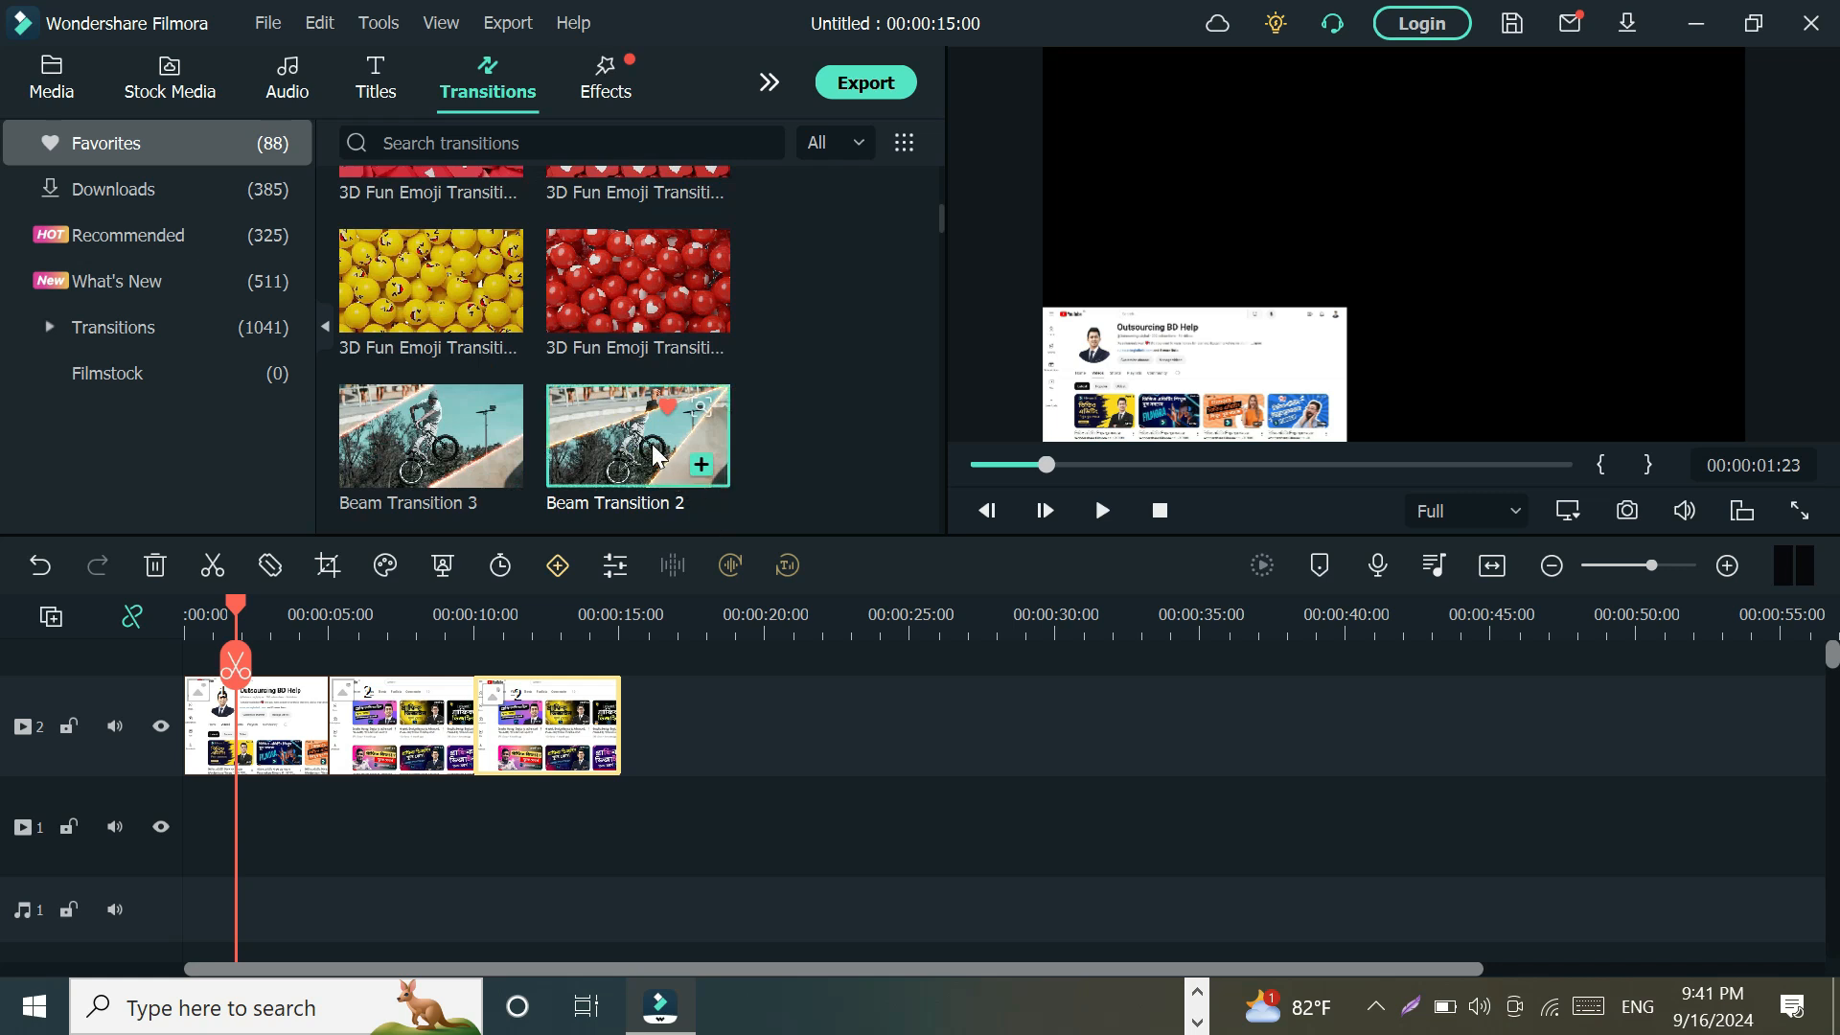
drag(651, 453, 334, 749)
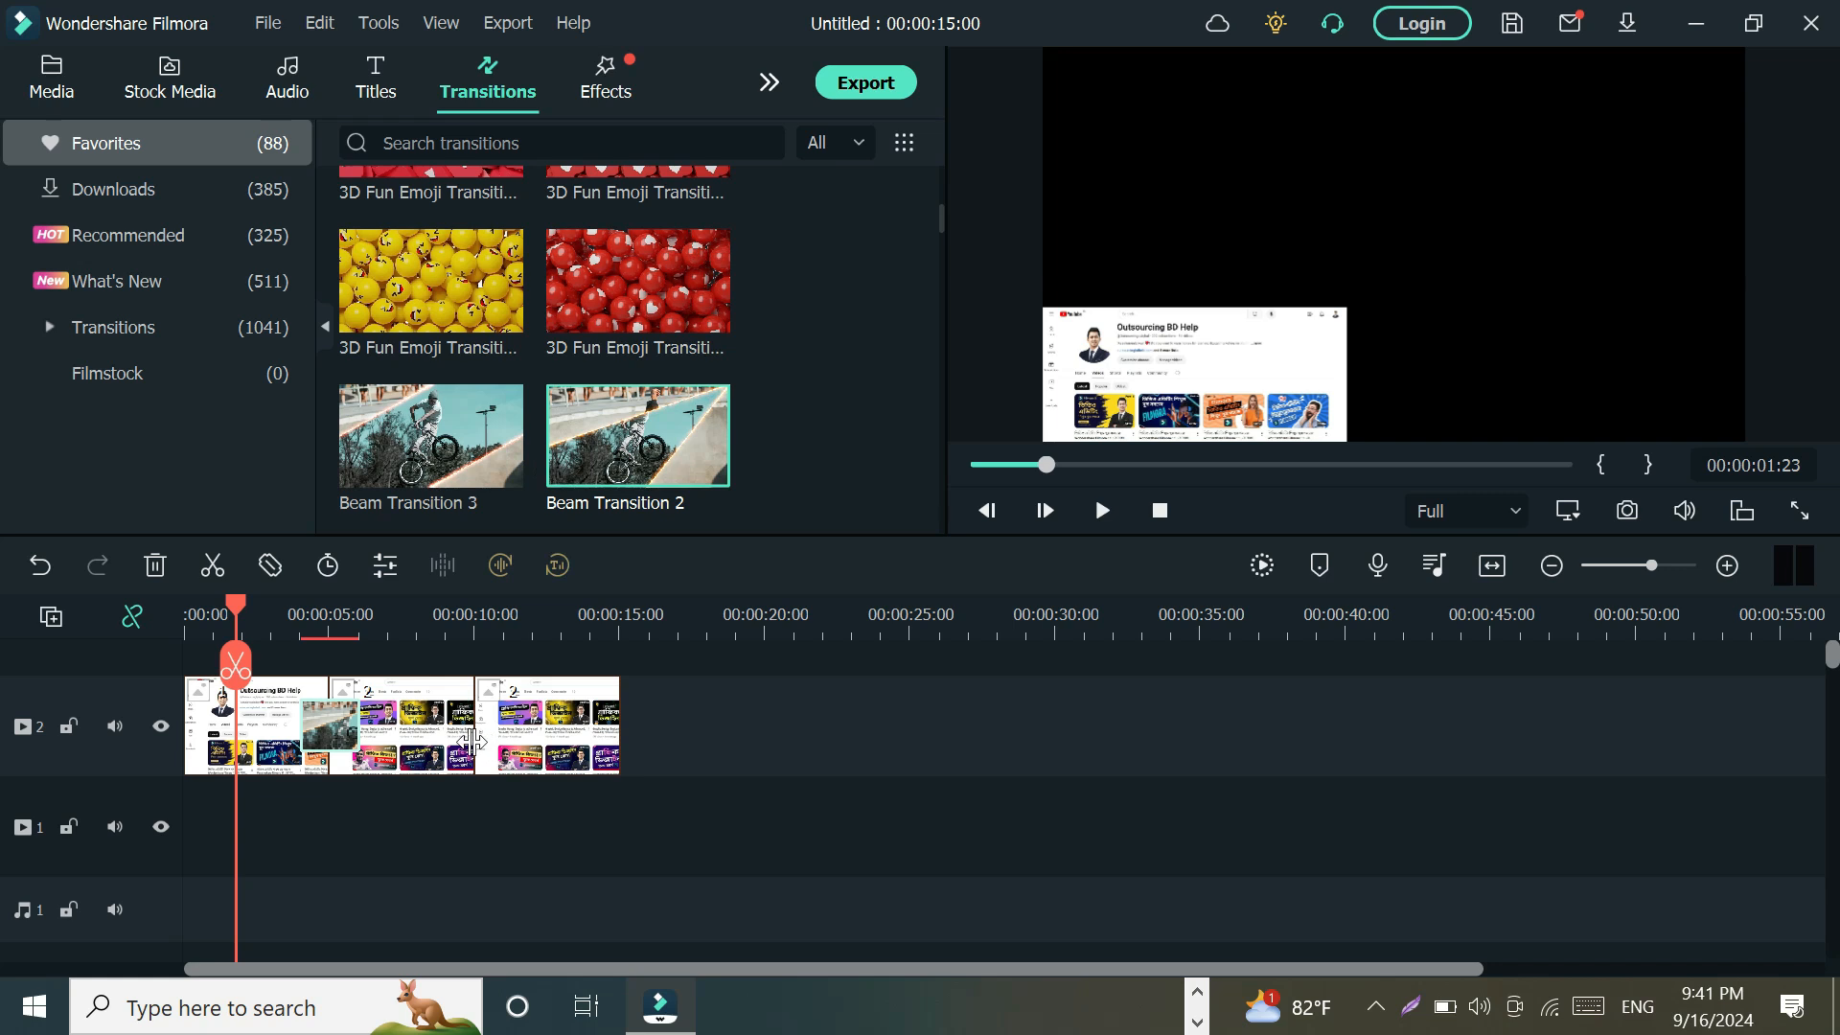
Add the Erase Slide transition from the favorites between the second and third clips on video track 2
scroll(572, 338, down, 10)
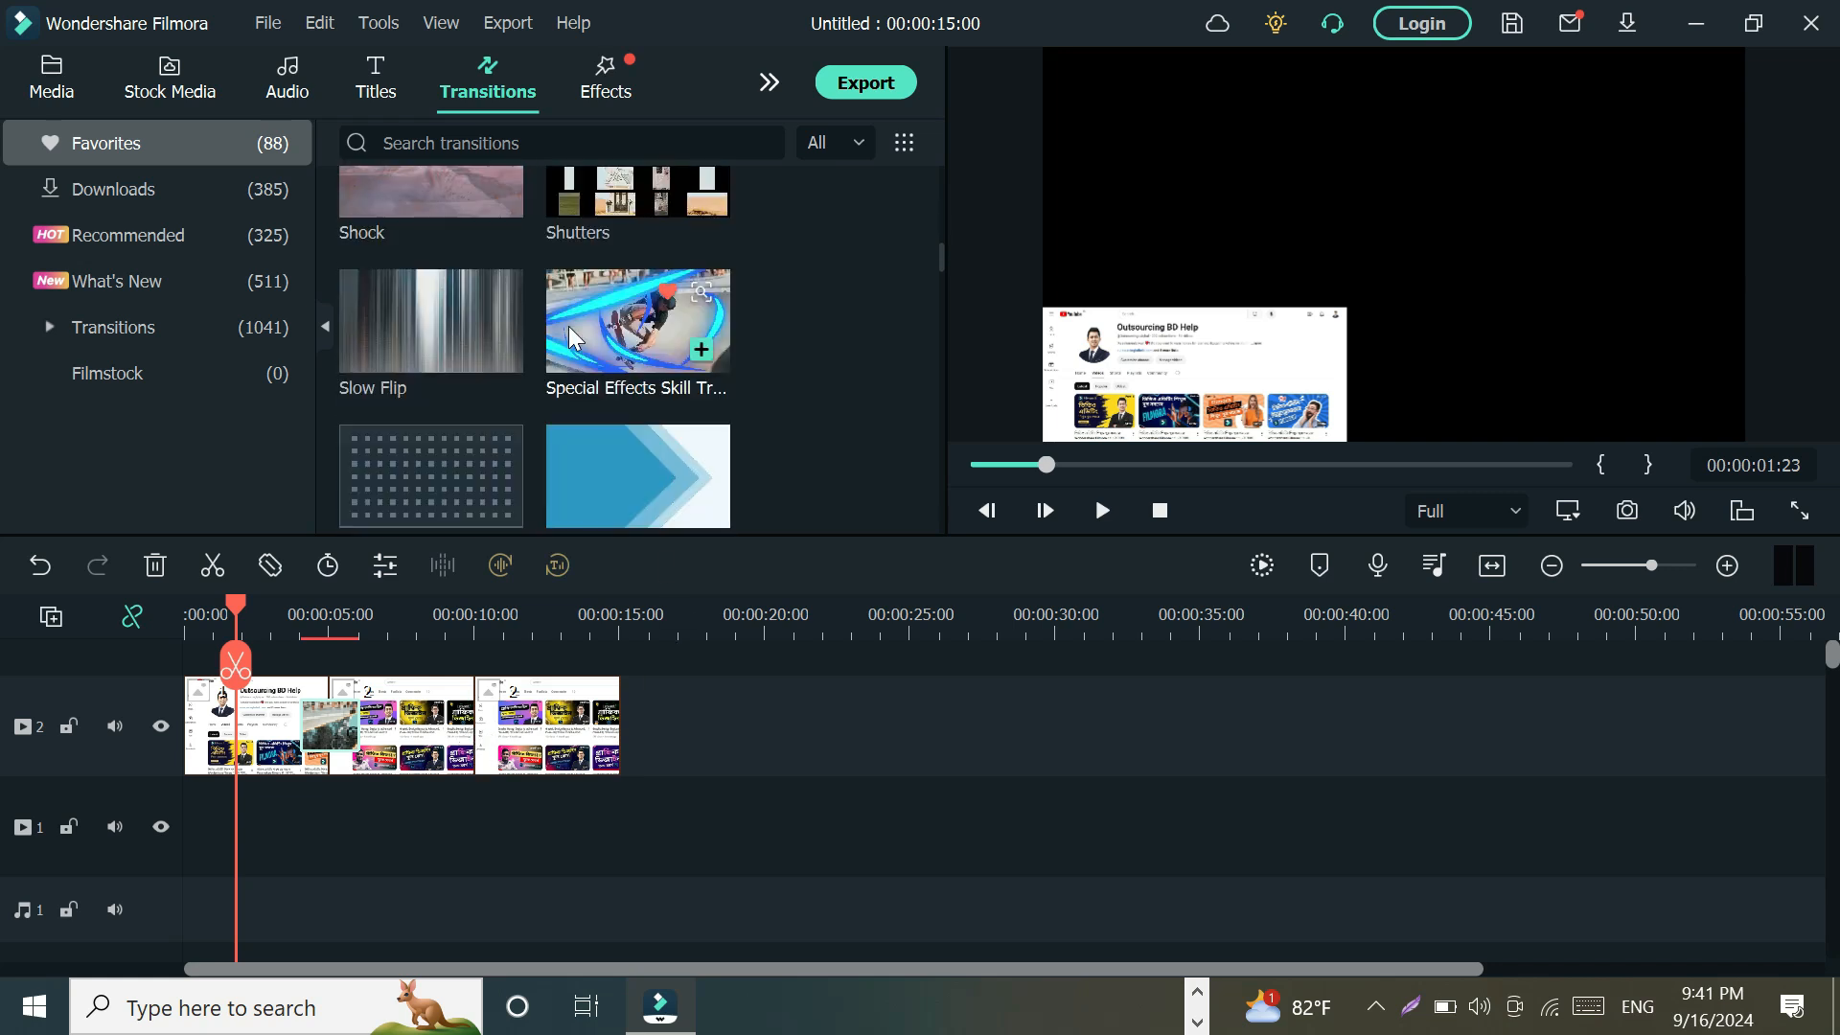
click(402, 502)
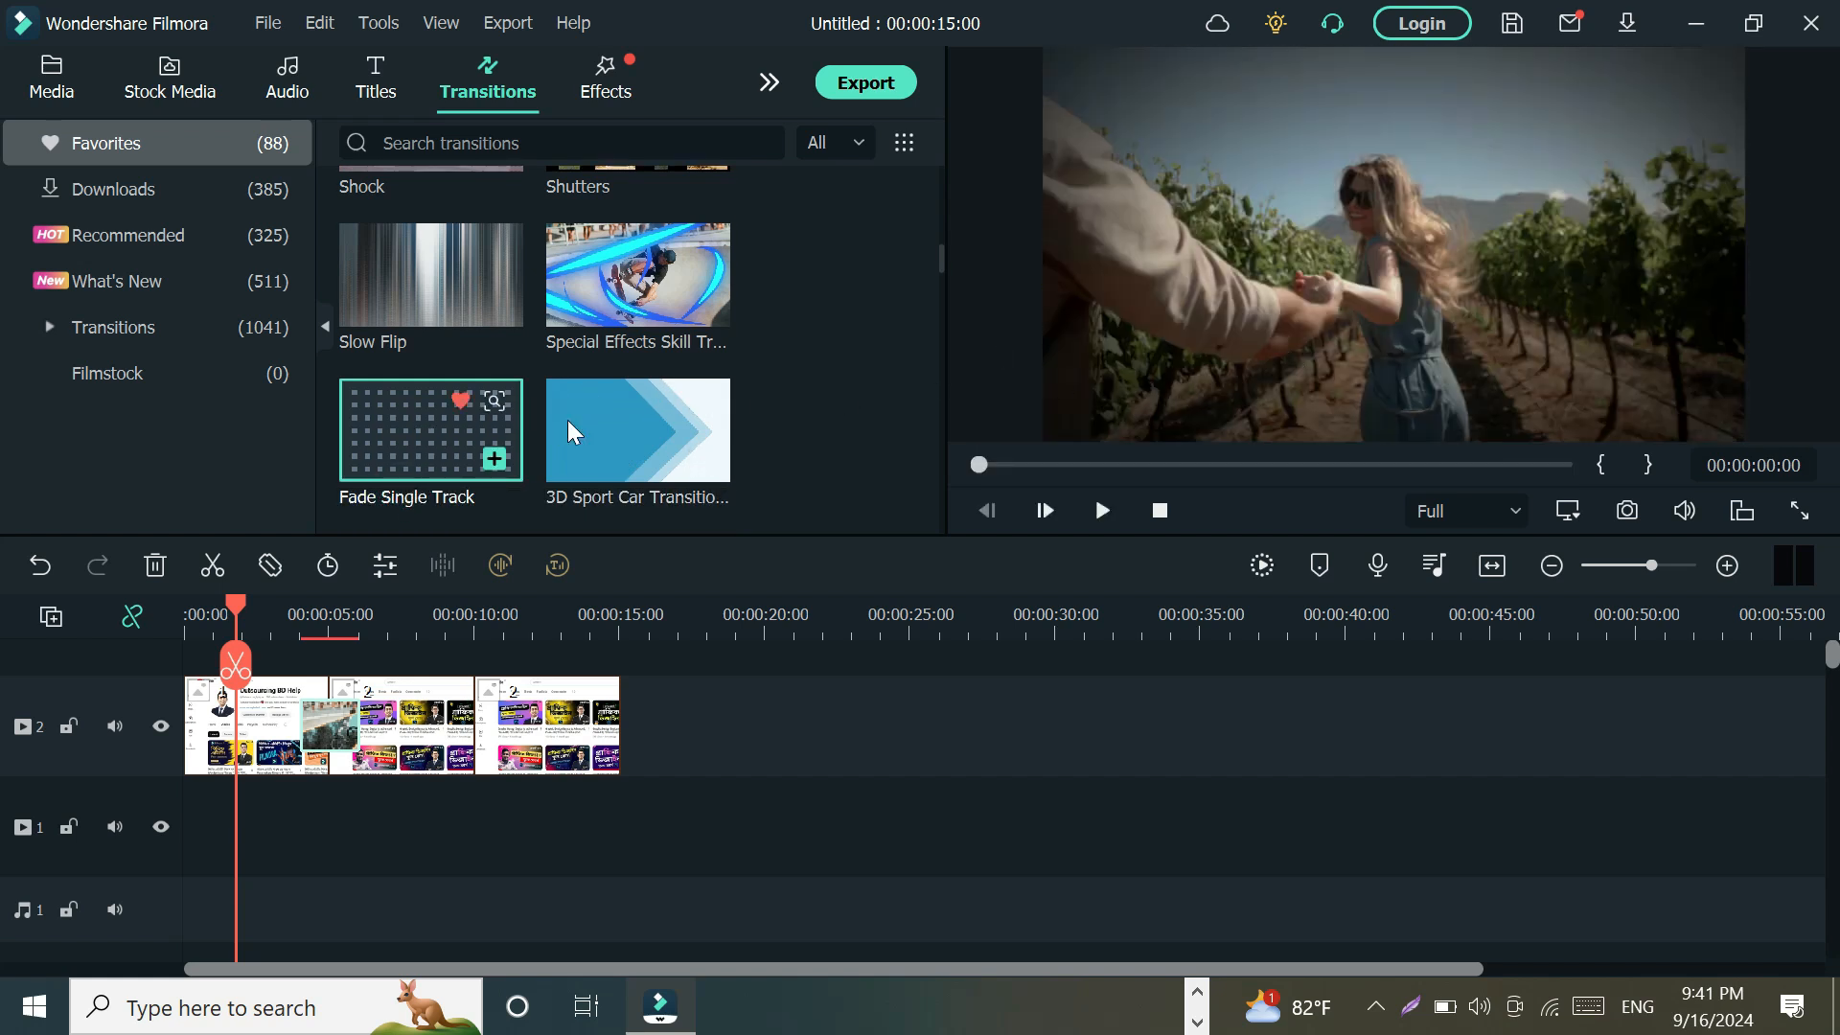
scroll(671, 316, down, 3)
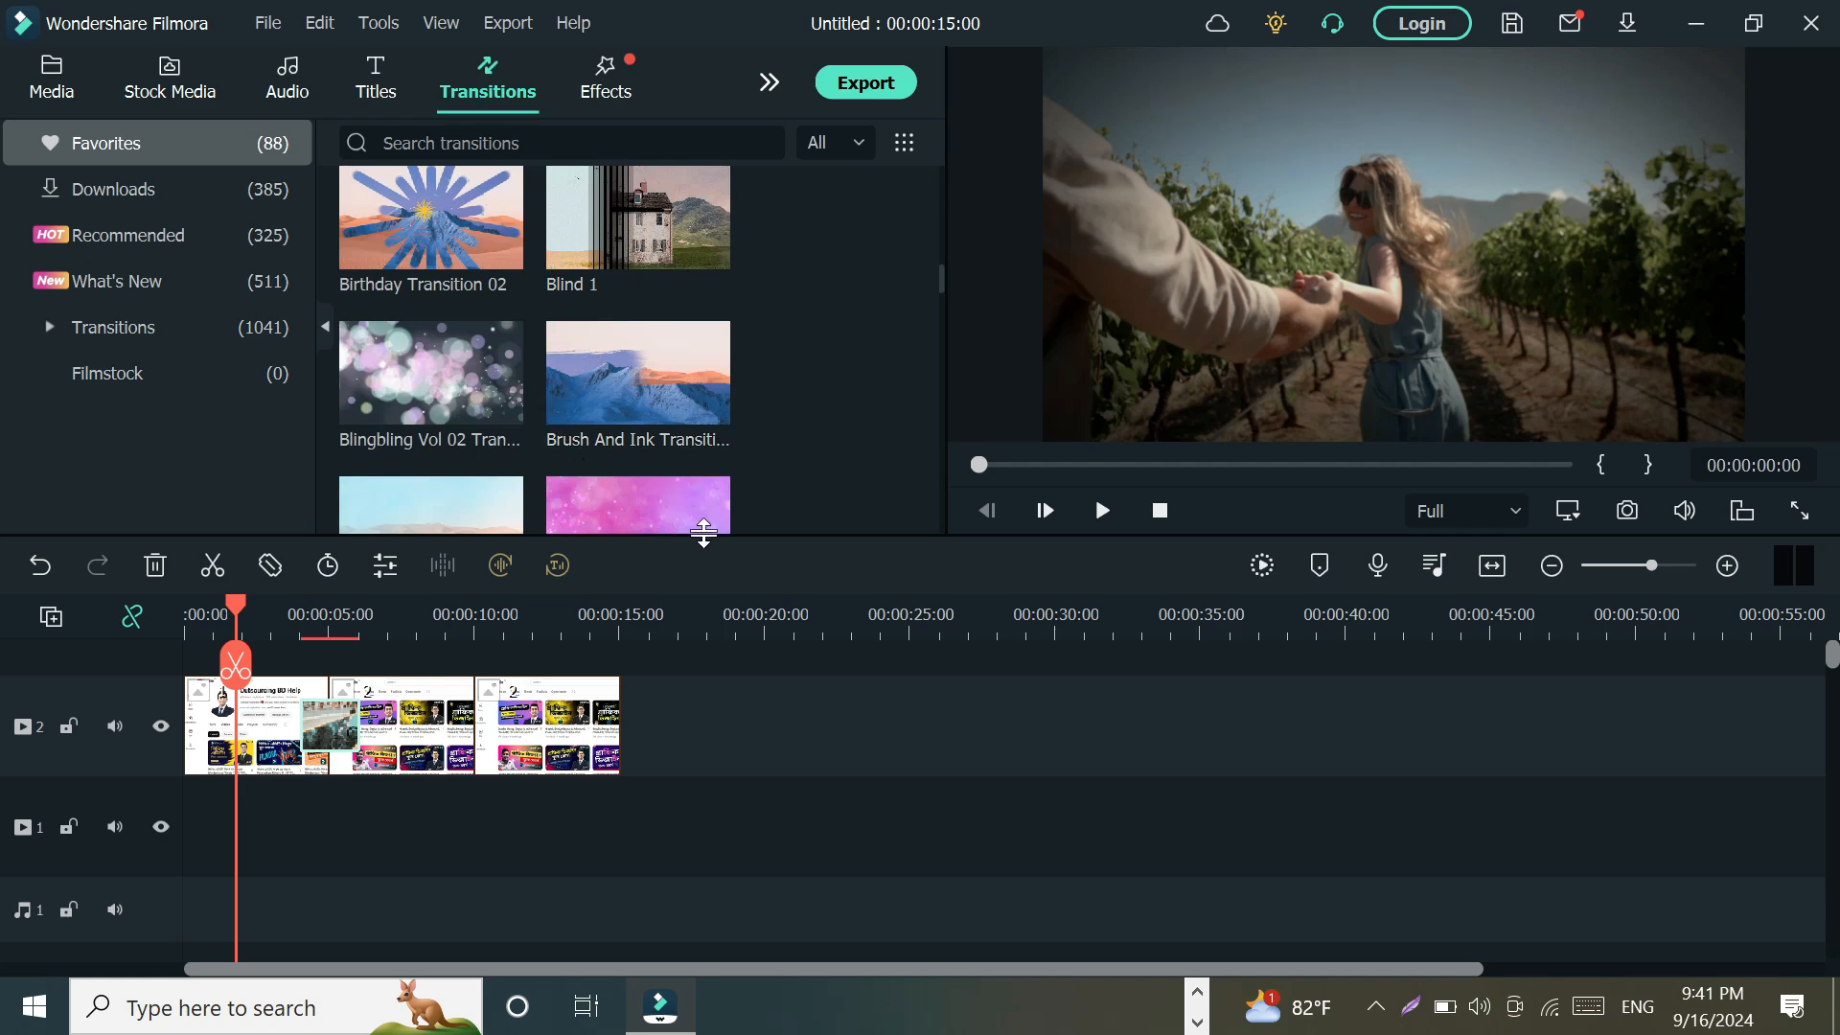
scroll(633, 441, down, 5)
scroll(566, 364, up, 10)
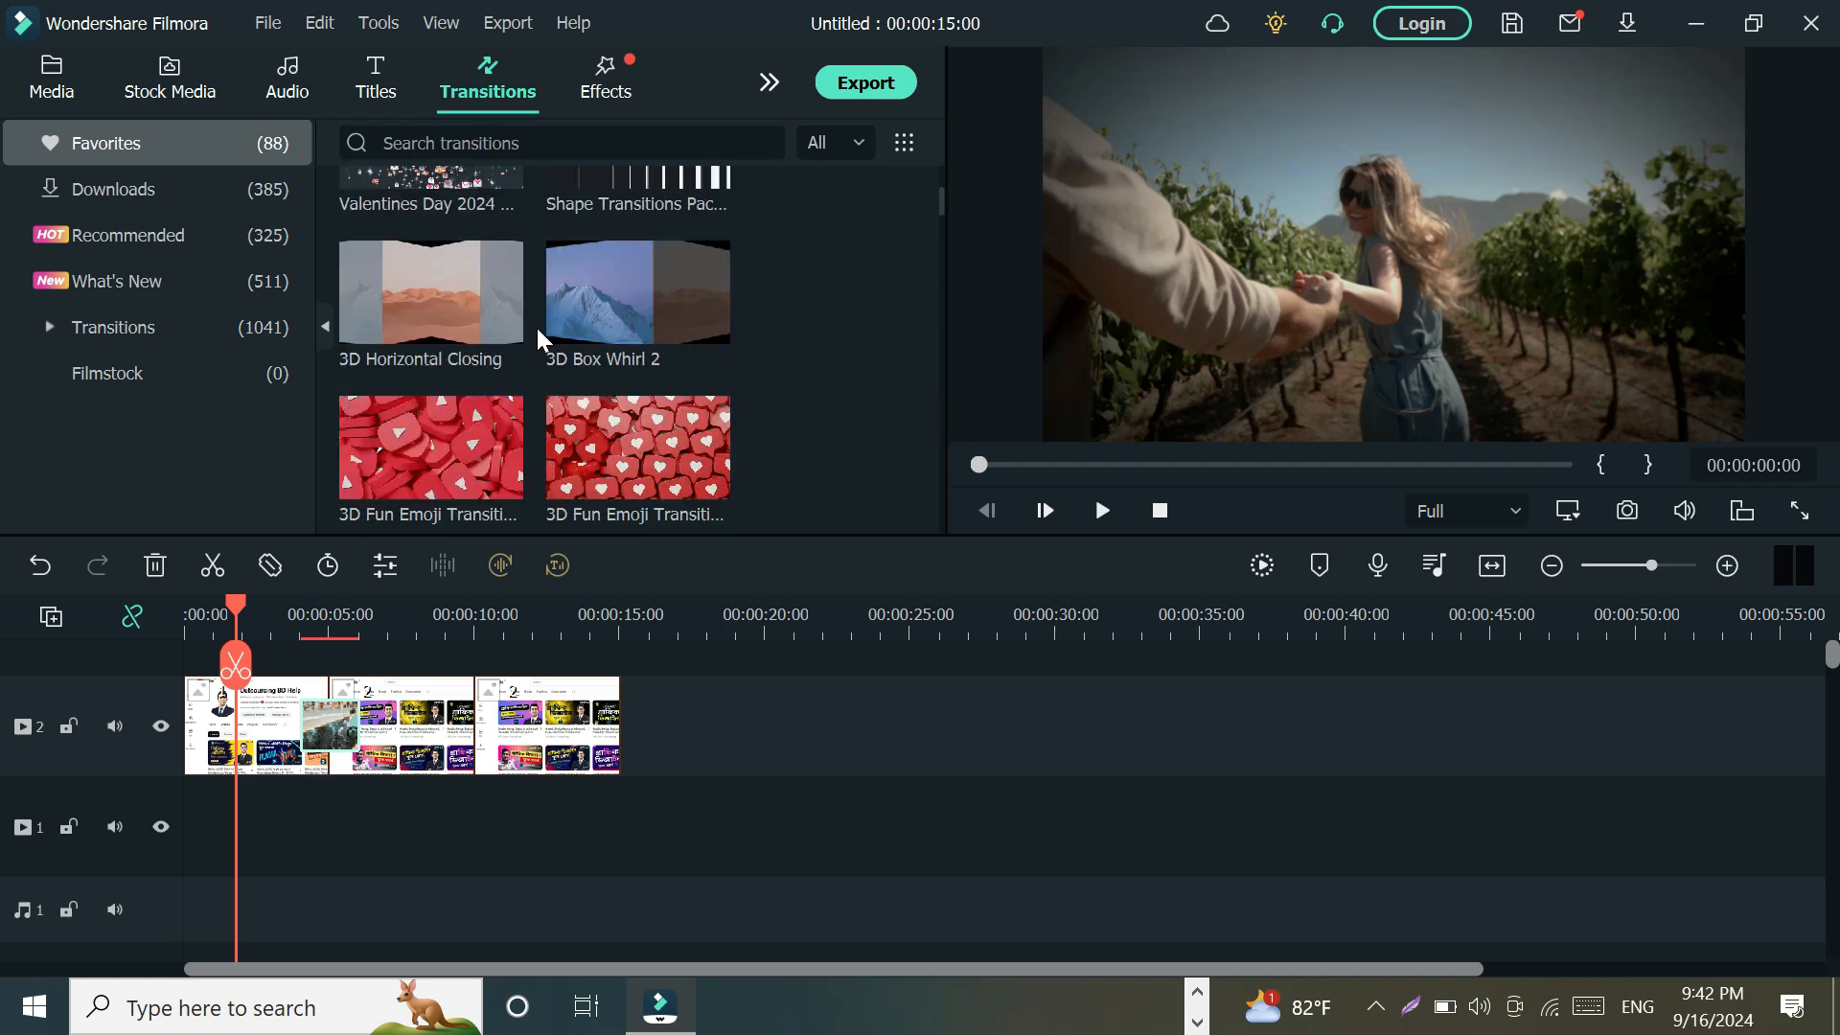
scroll(556, 365, up, 4)
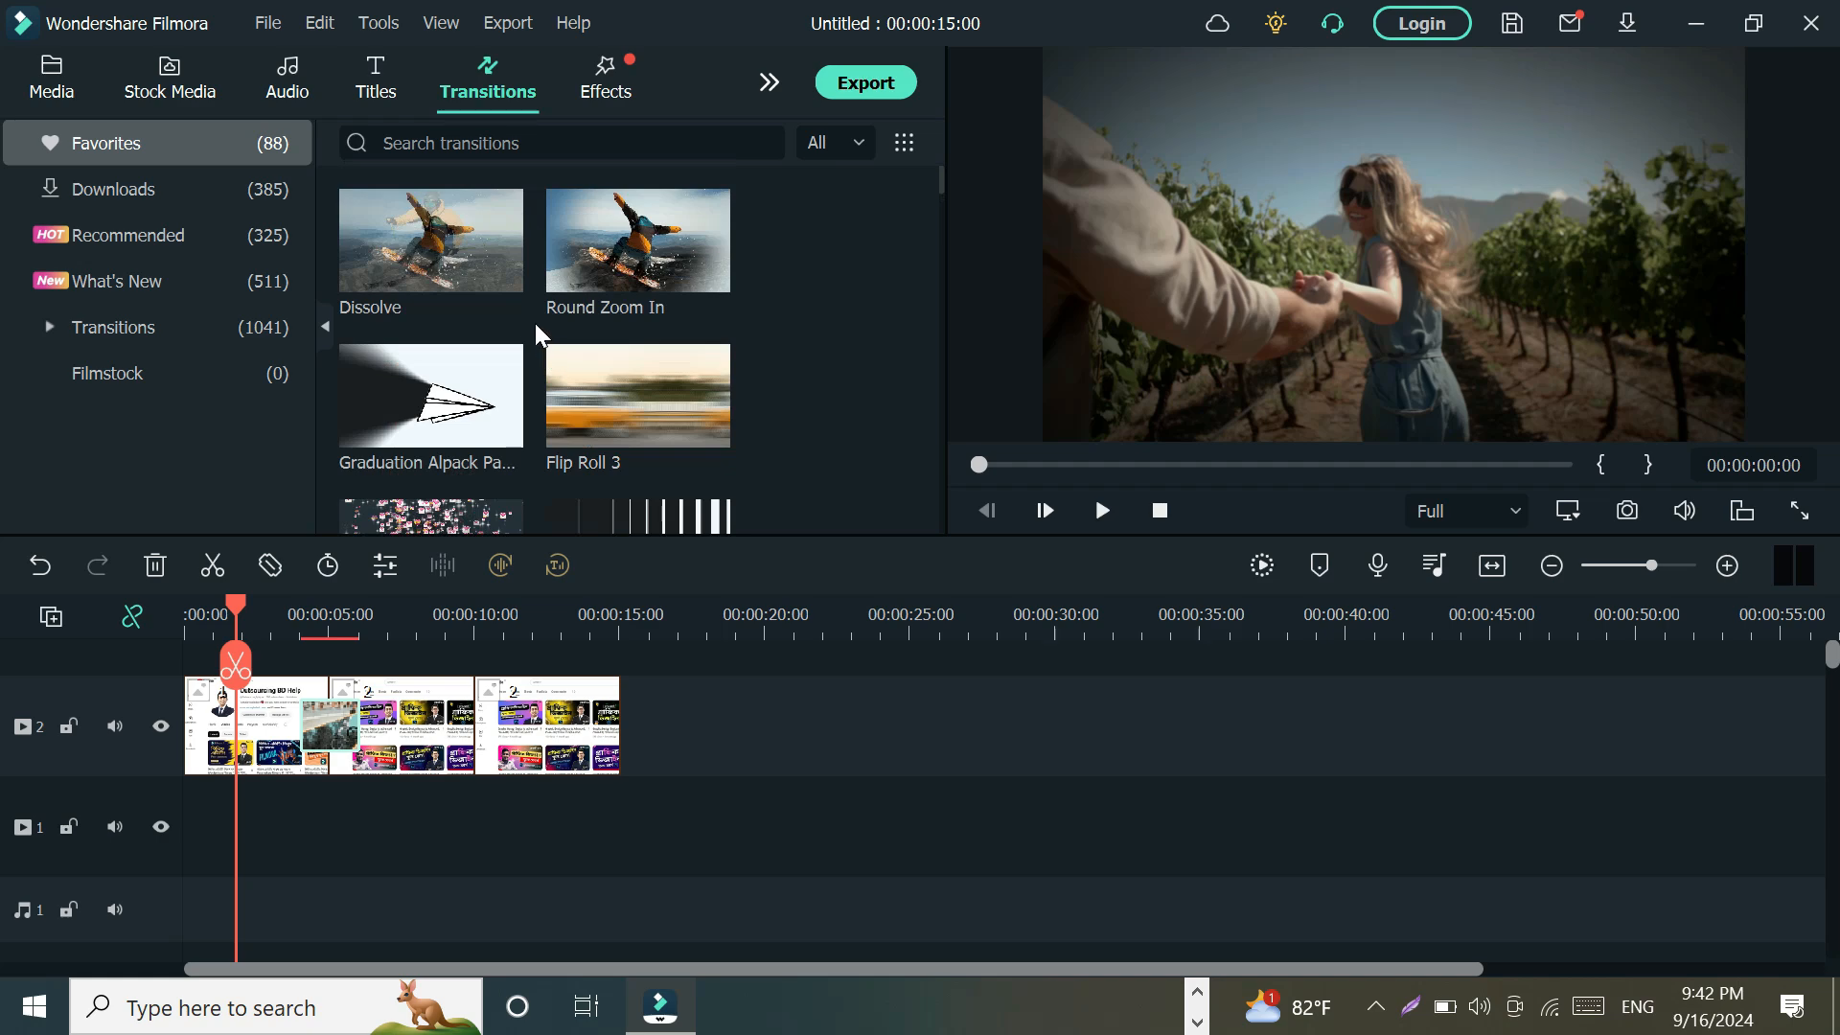
scroll(541, 335, down, 6)
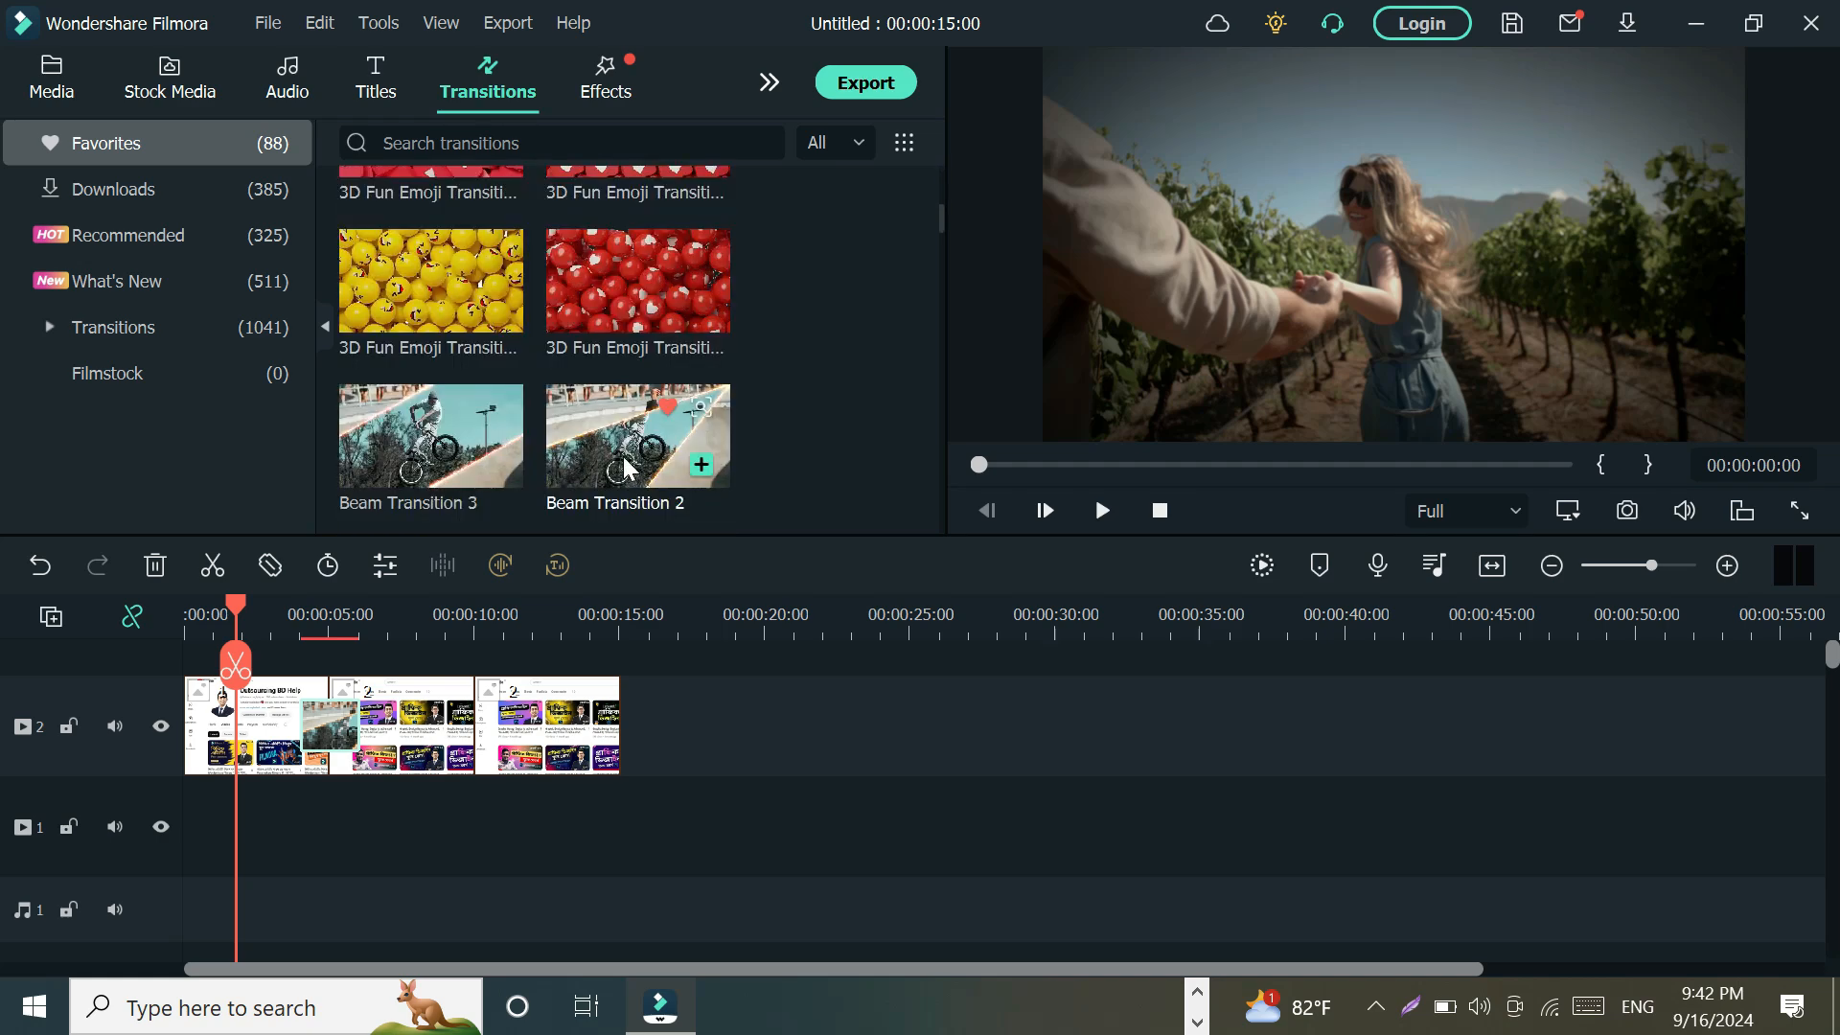
scroll(625, 470, down, 6)
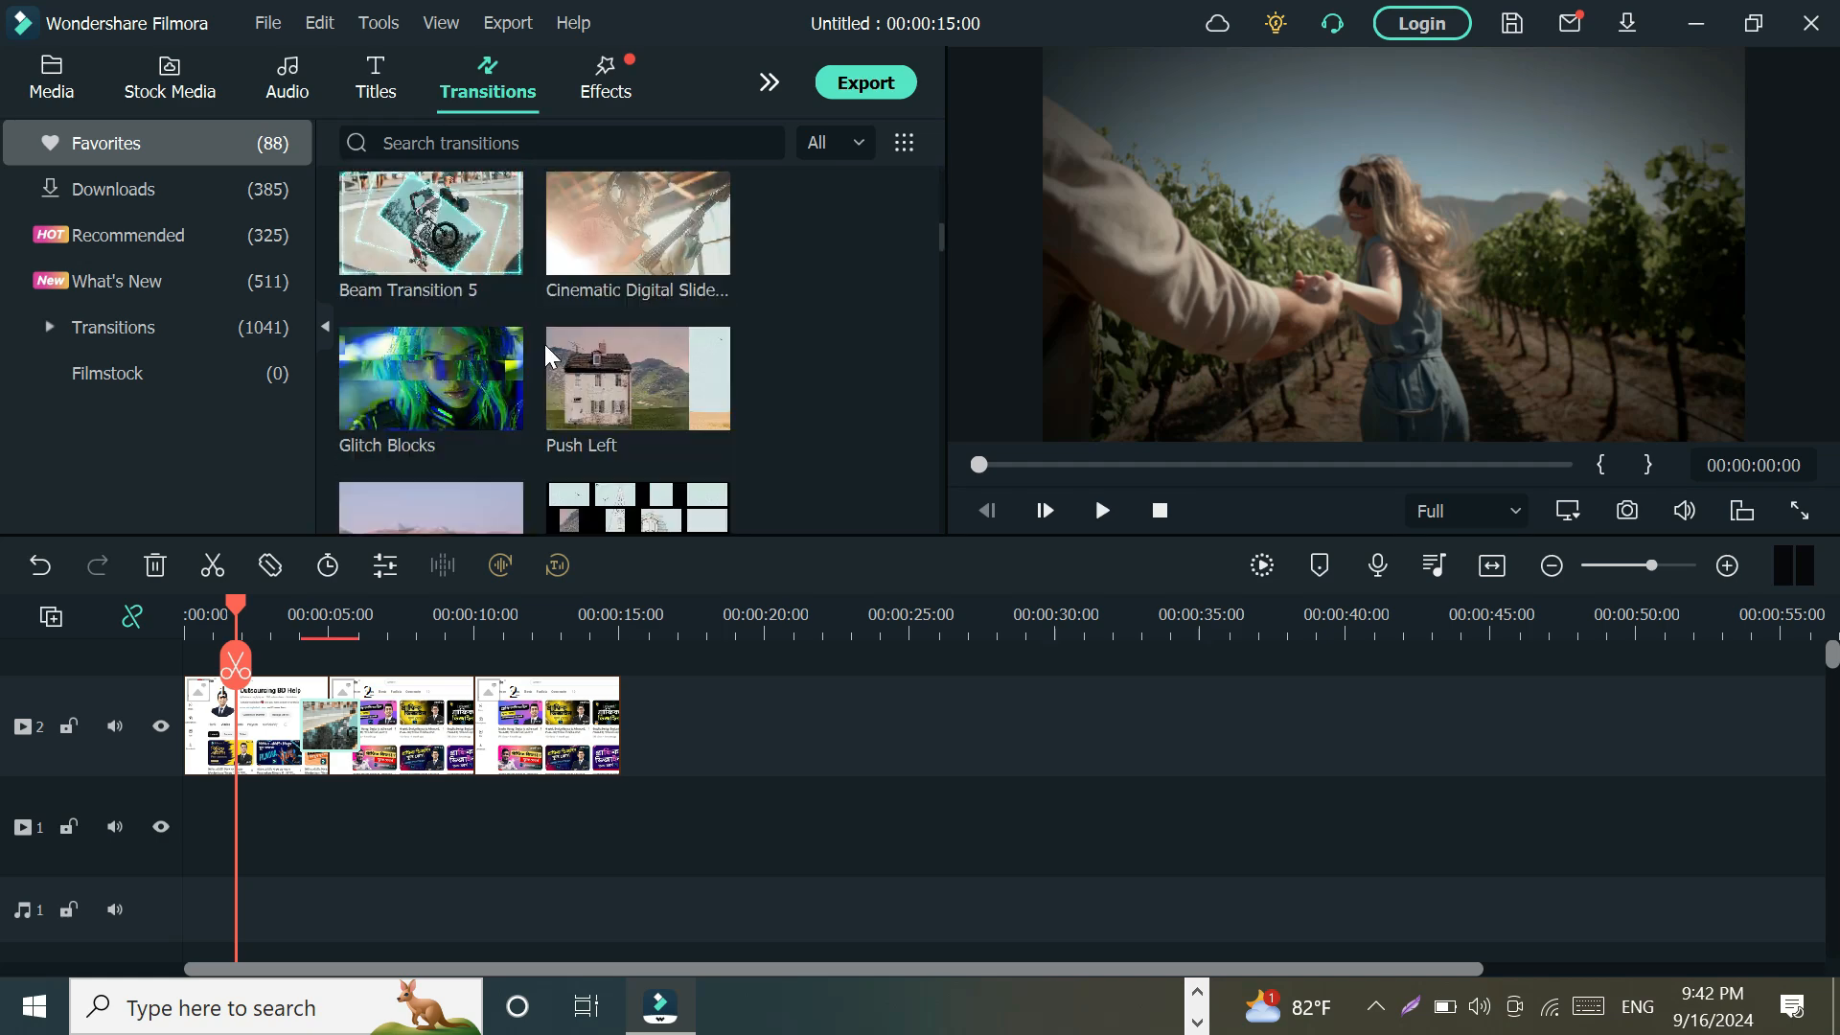
scroll(541, 364, down, 5)
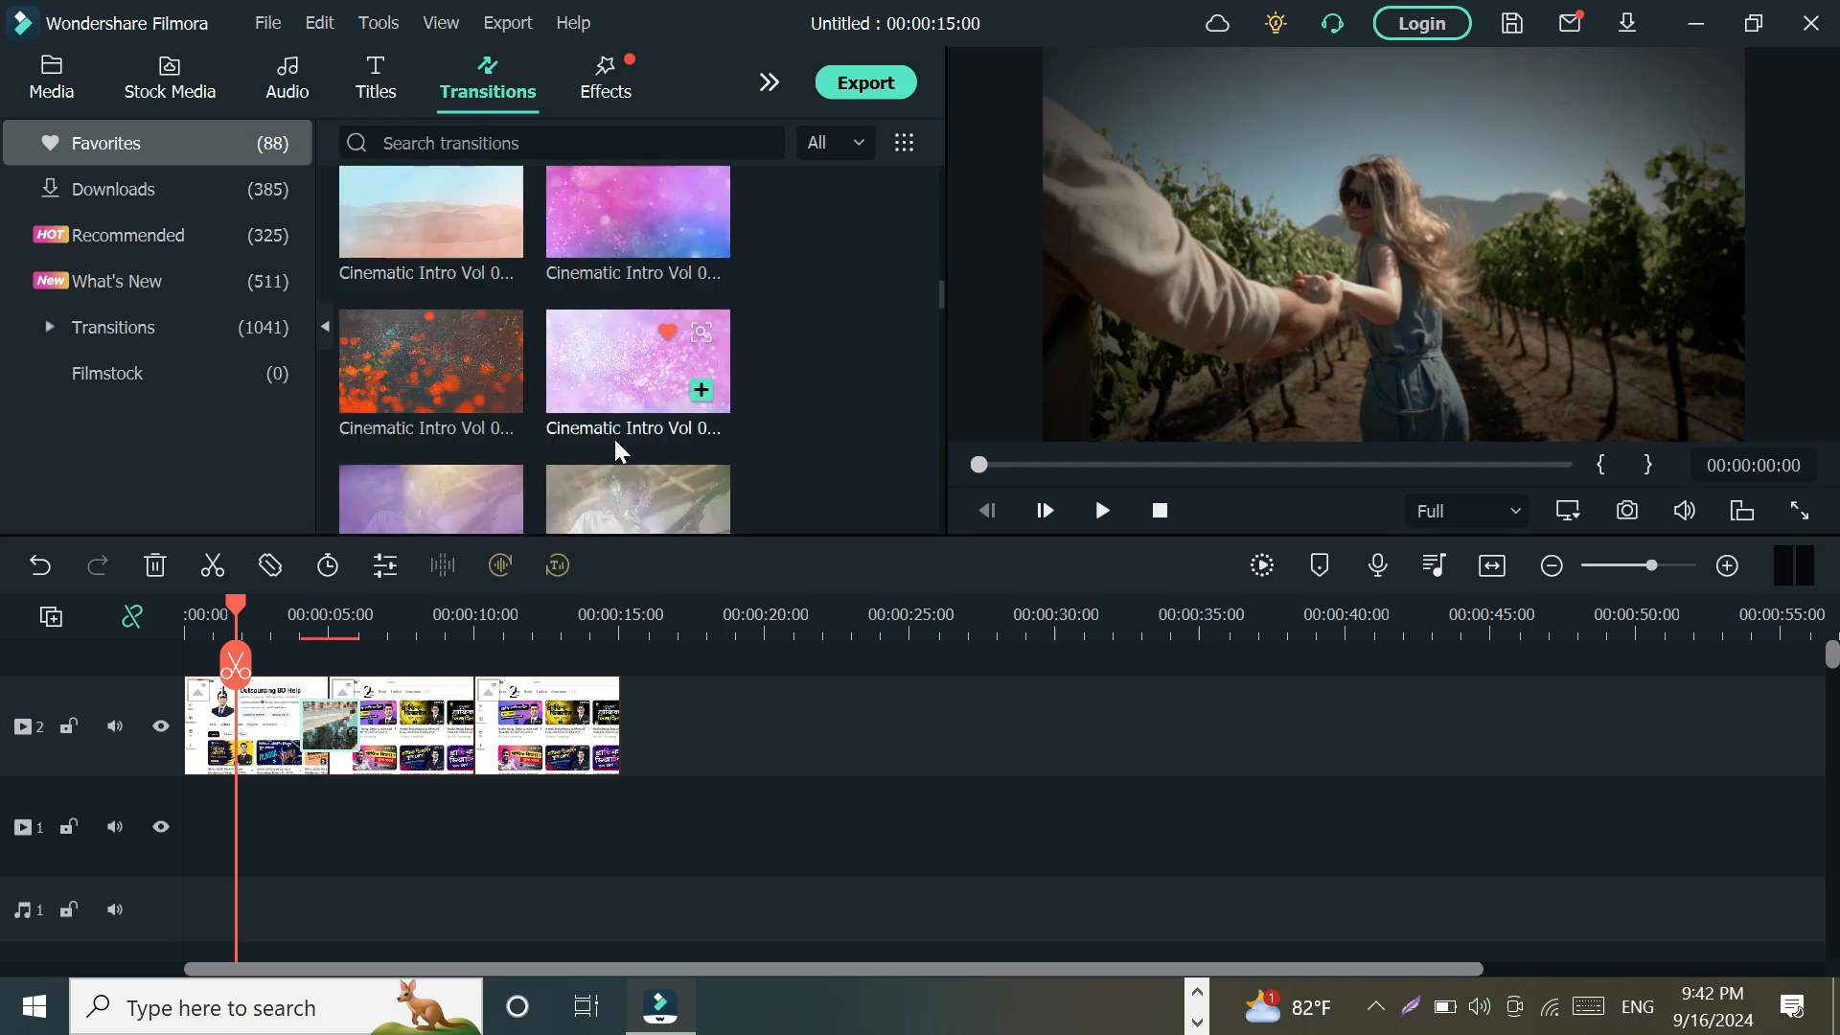
scroll(599, 359, down, 4)
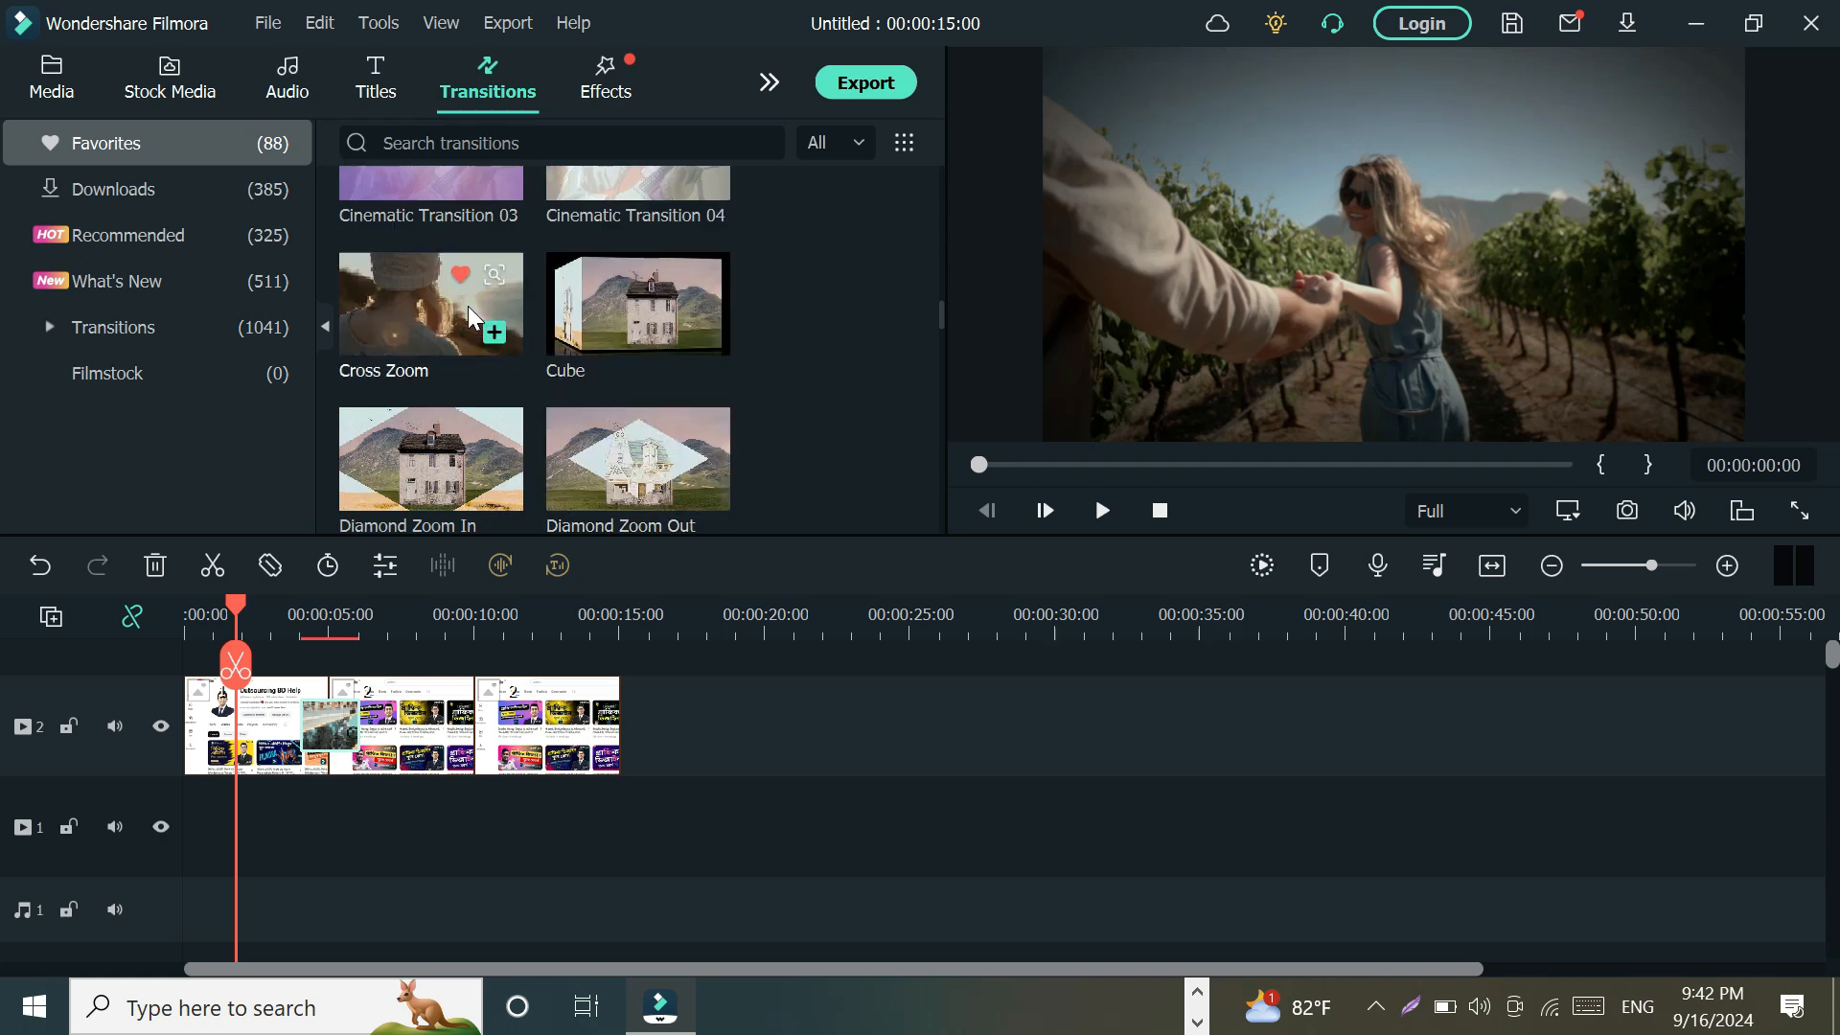
scroll(518, 321, down, 3)
mouse_move(500, 400)
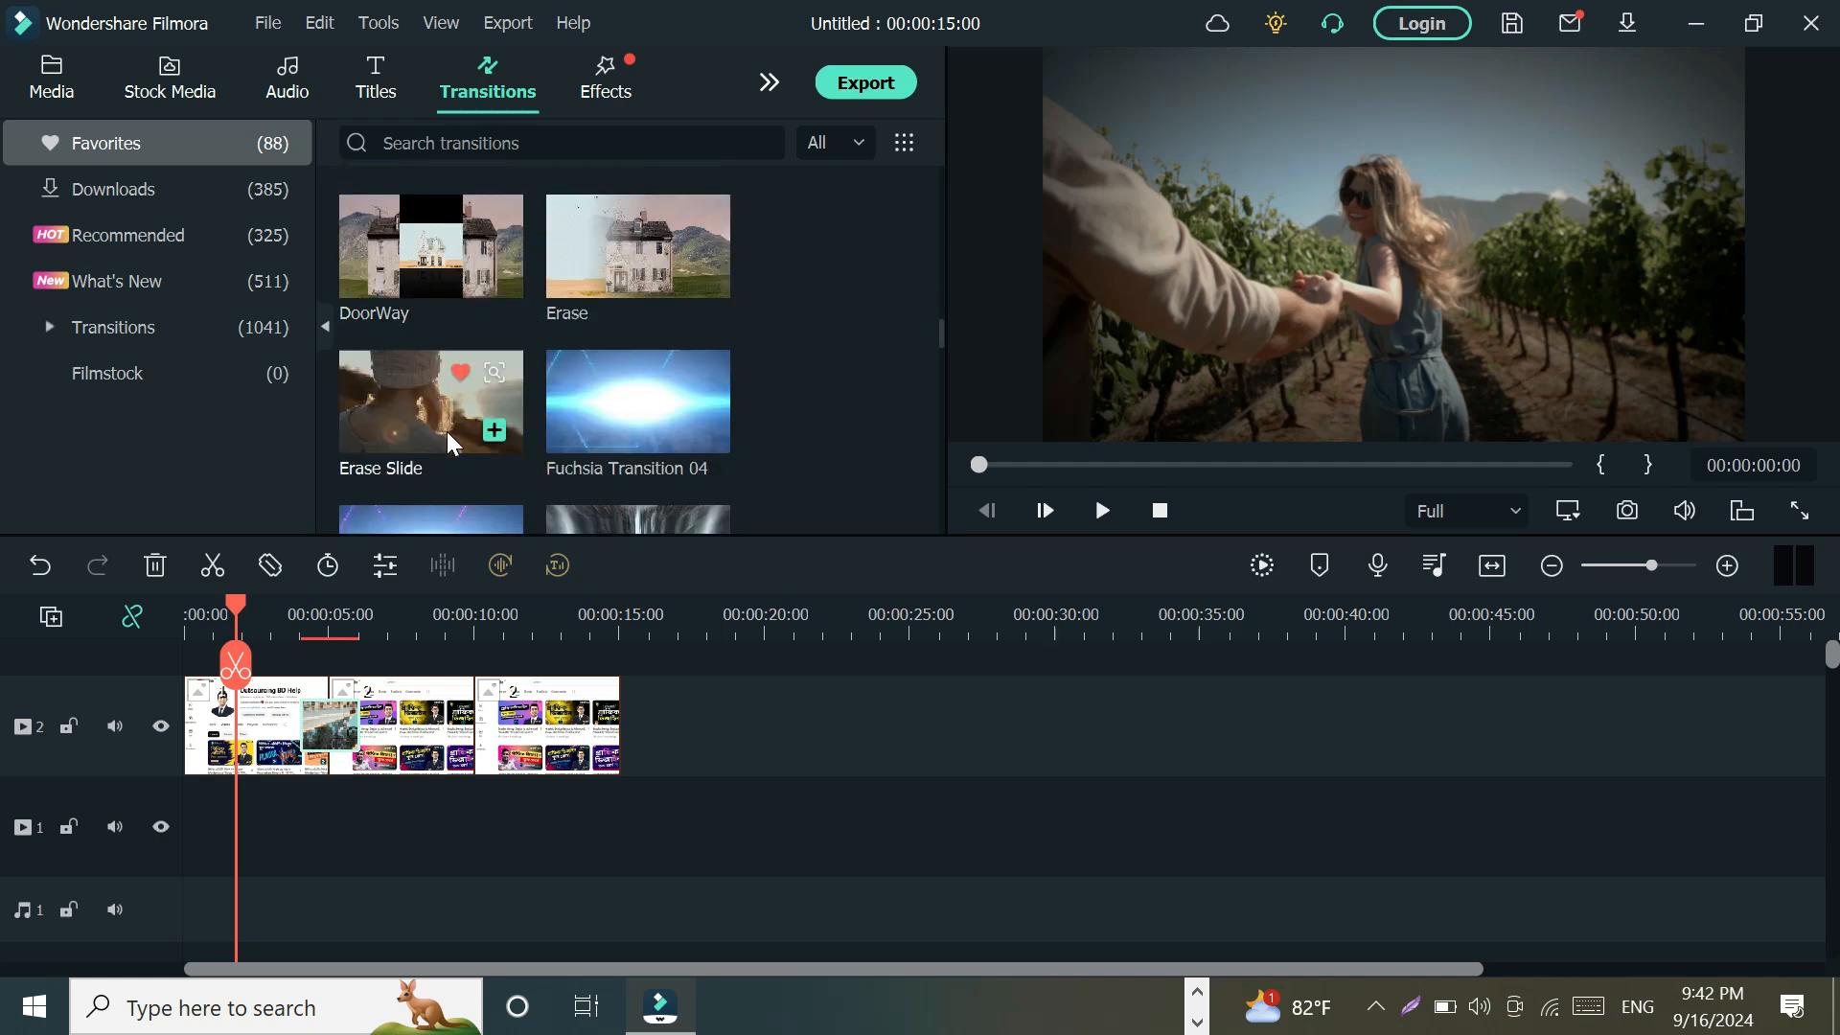
scroll(494, 254, down, 3)
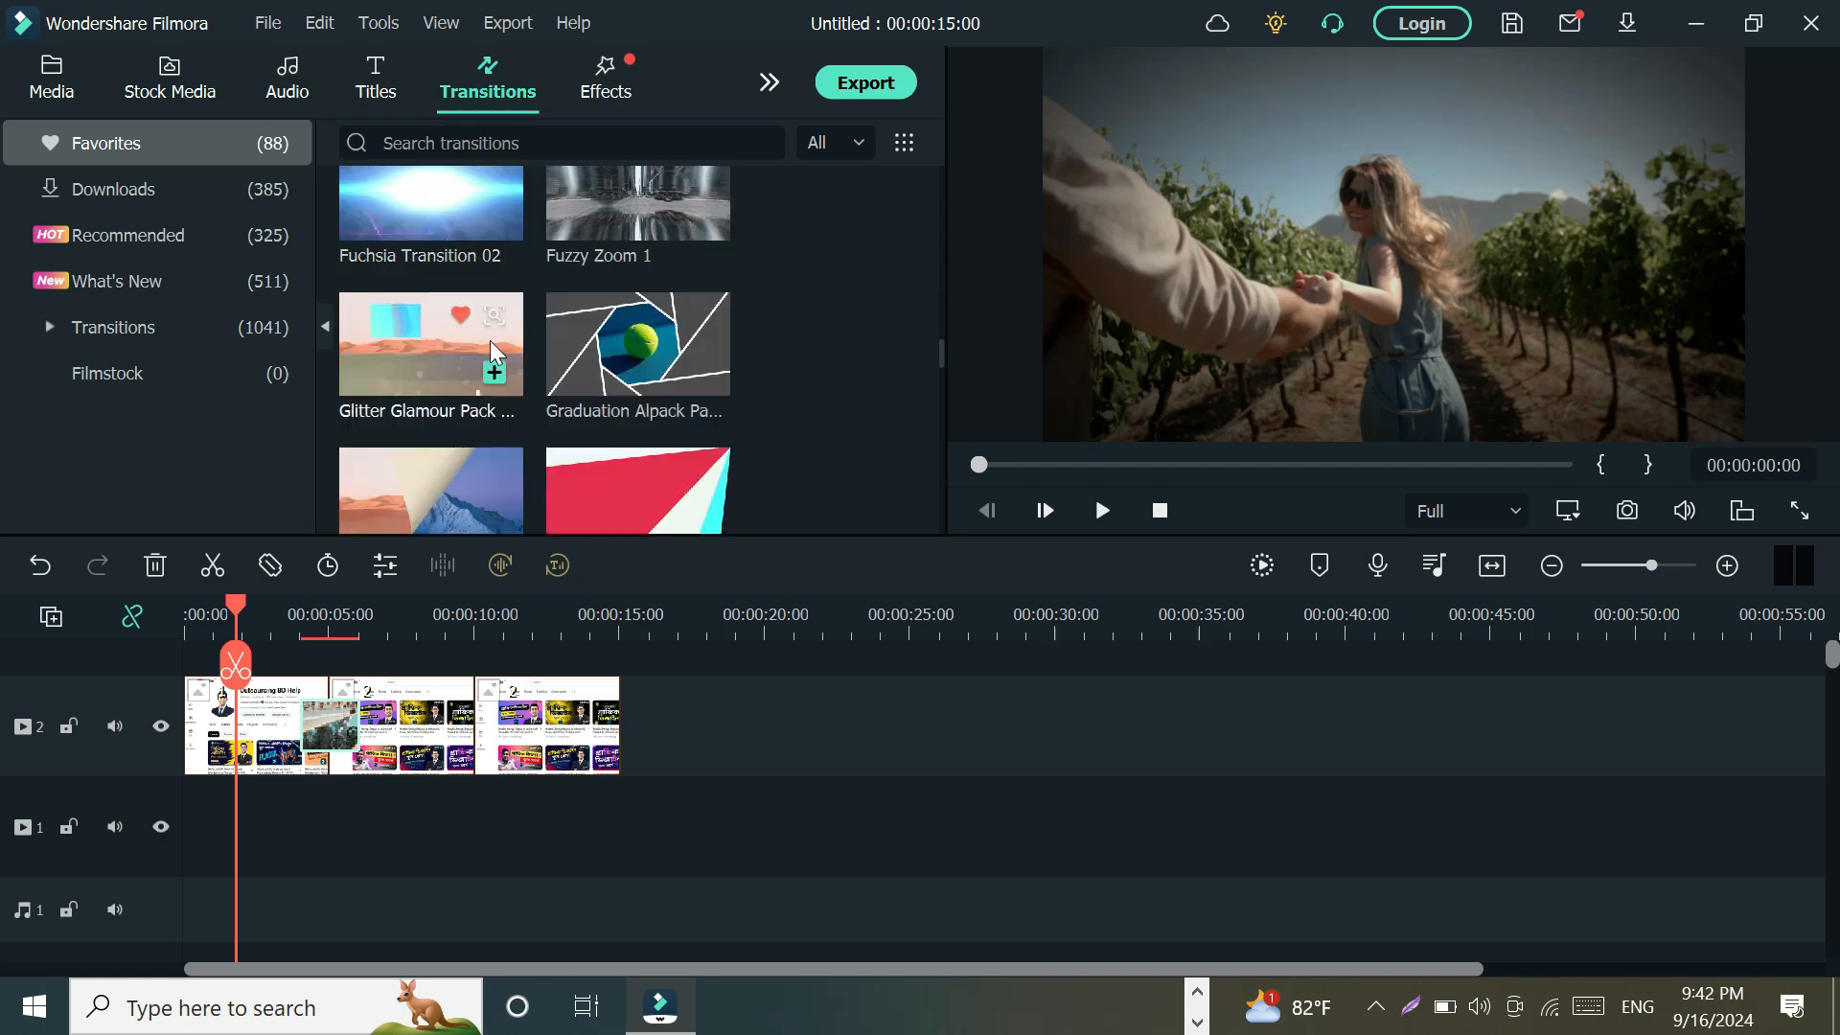
scroll(491, 354, up, 3)
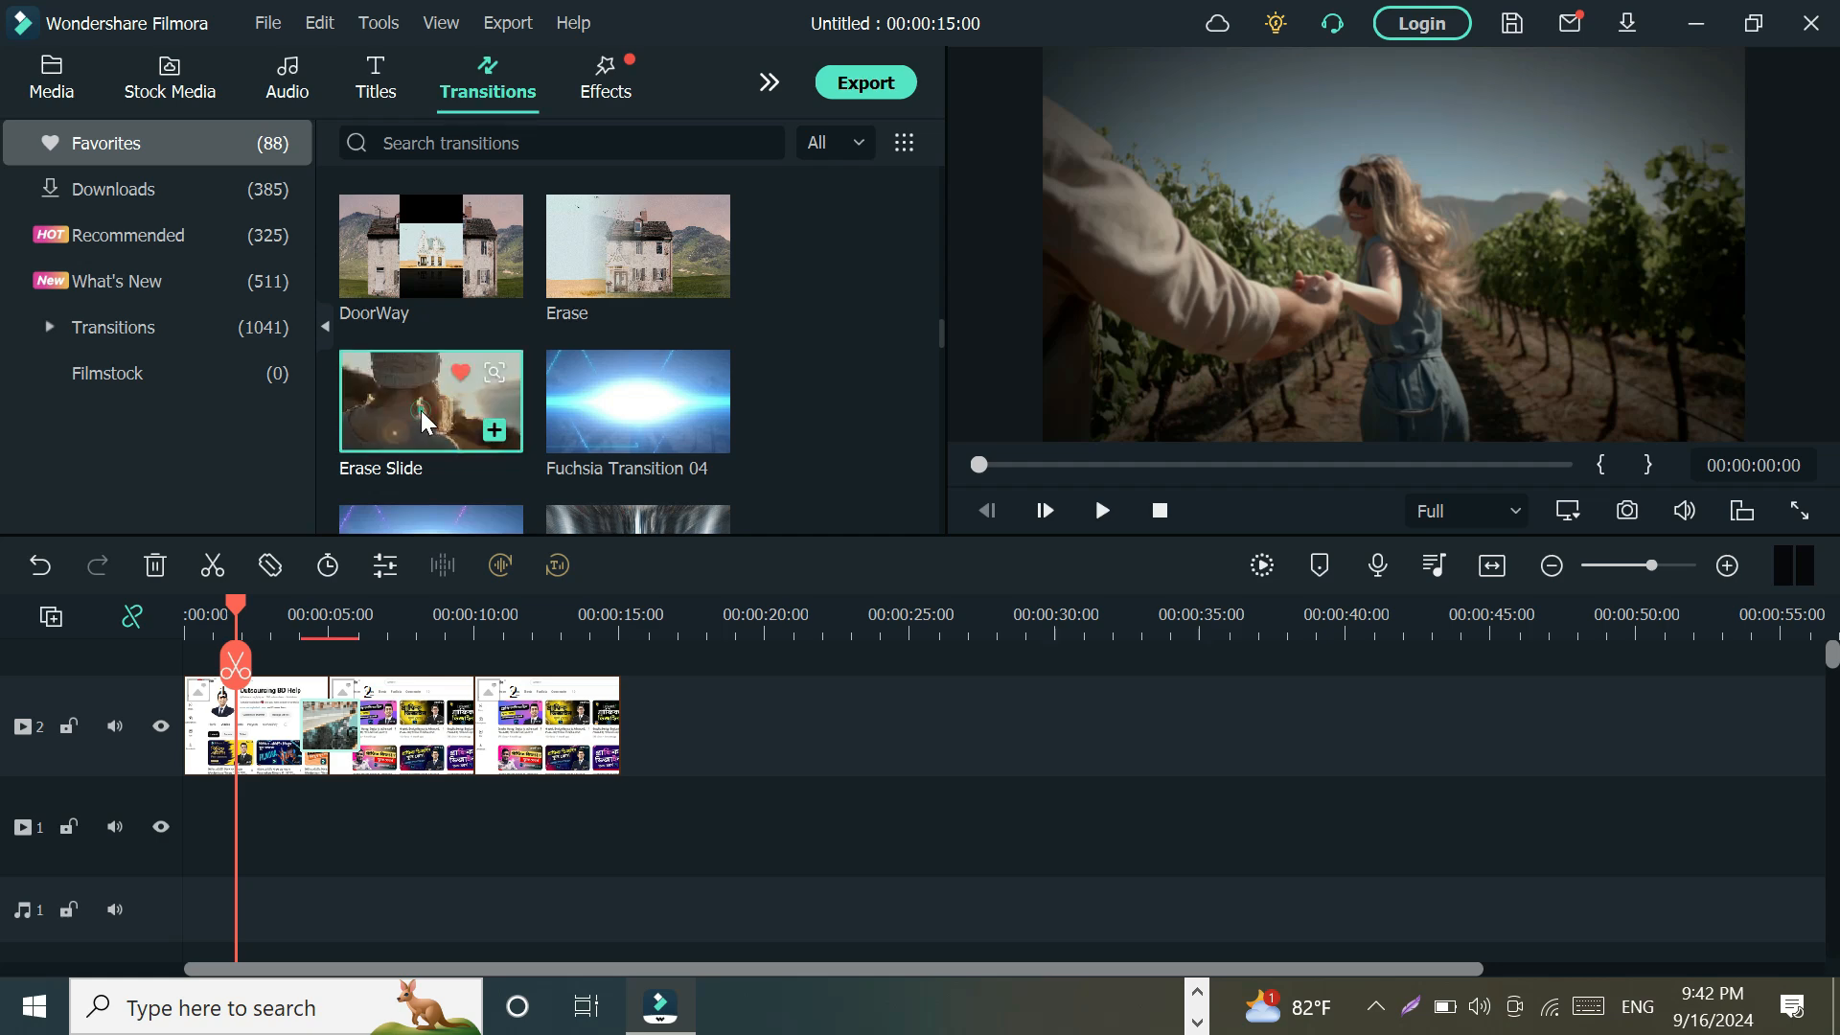
mouse_move(422, 422)
mouse_down()
mouse_move(481, 532)
mouse_move(474, 747)
mouse_up()
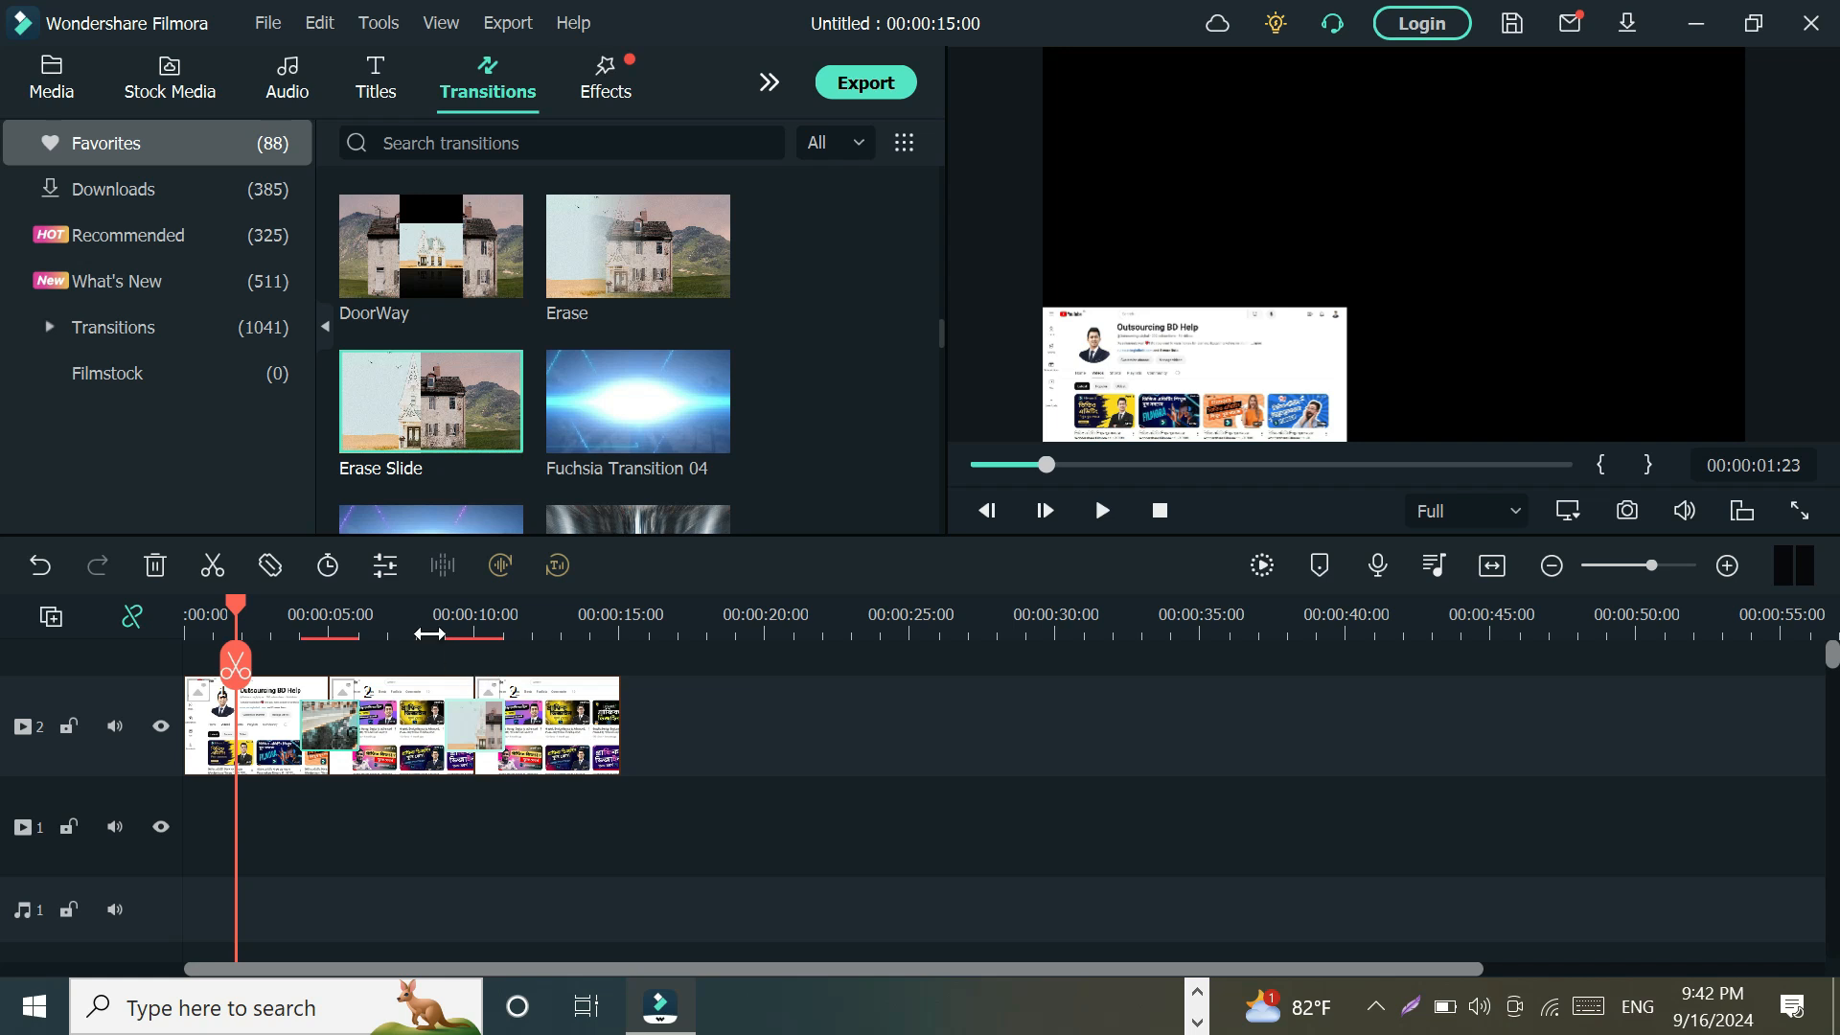
Play the timeline through both transitions and return the playhead to the start
click(1105, 516)
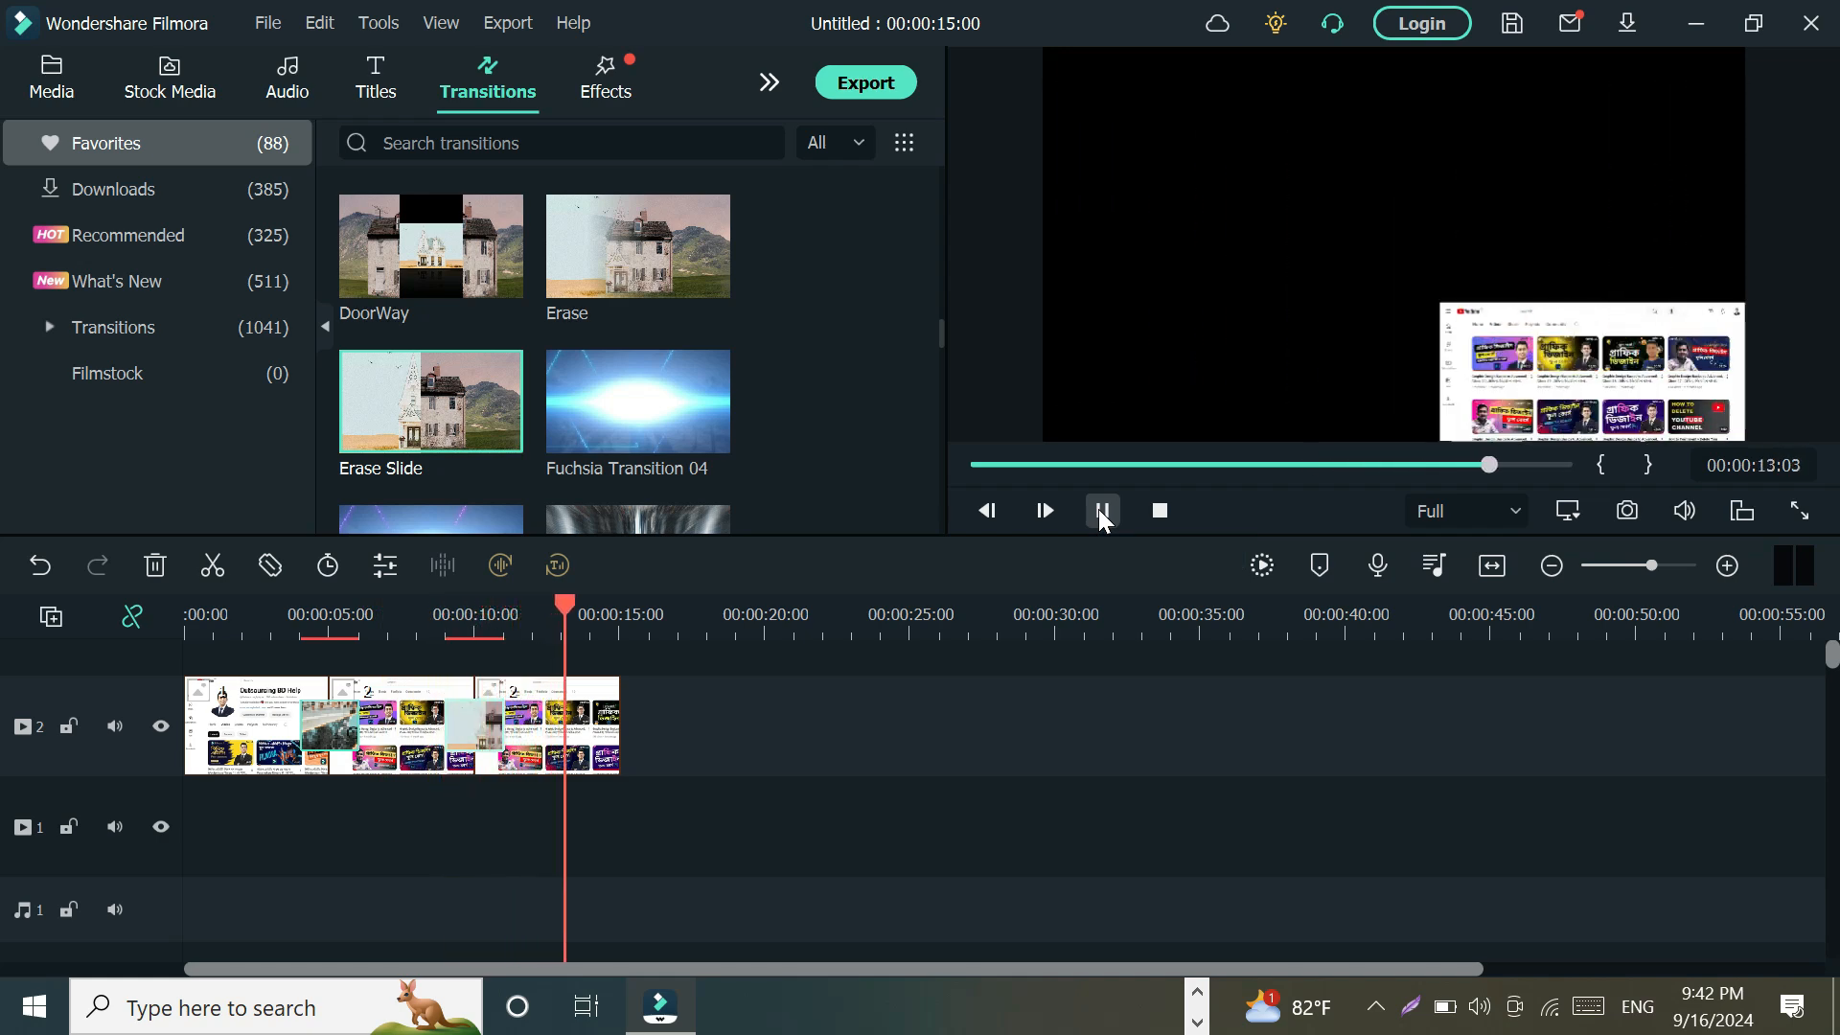
click(1102, 511)
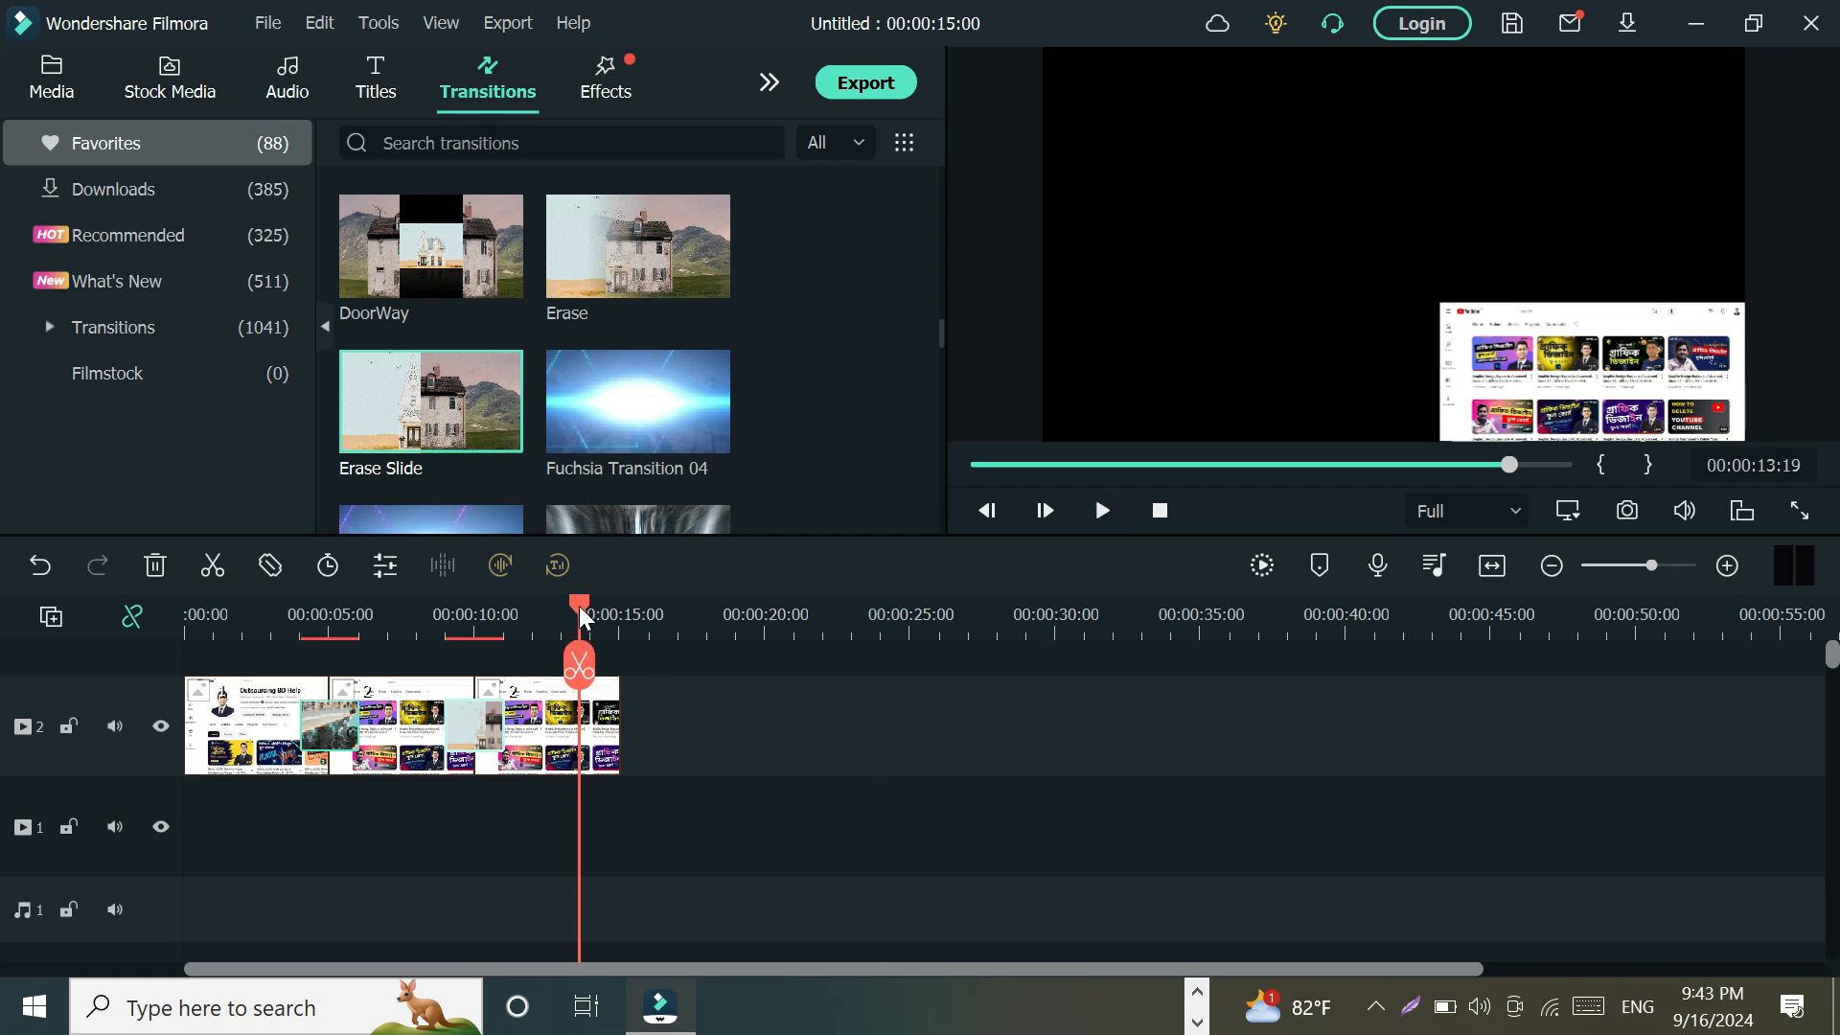
drag(582, 619, 143, 644)
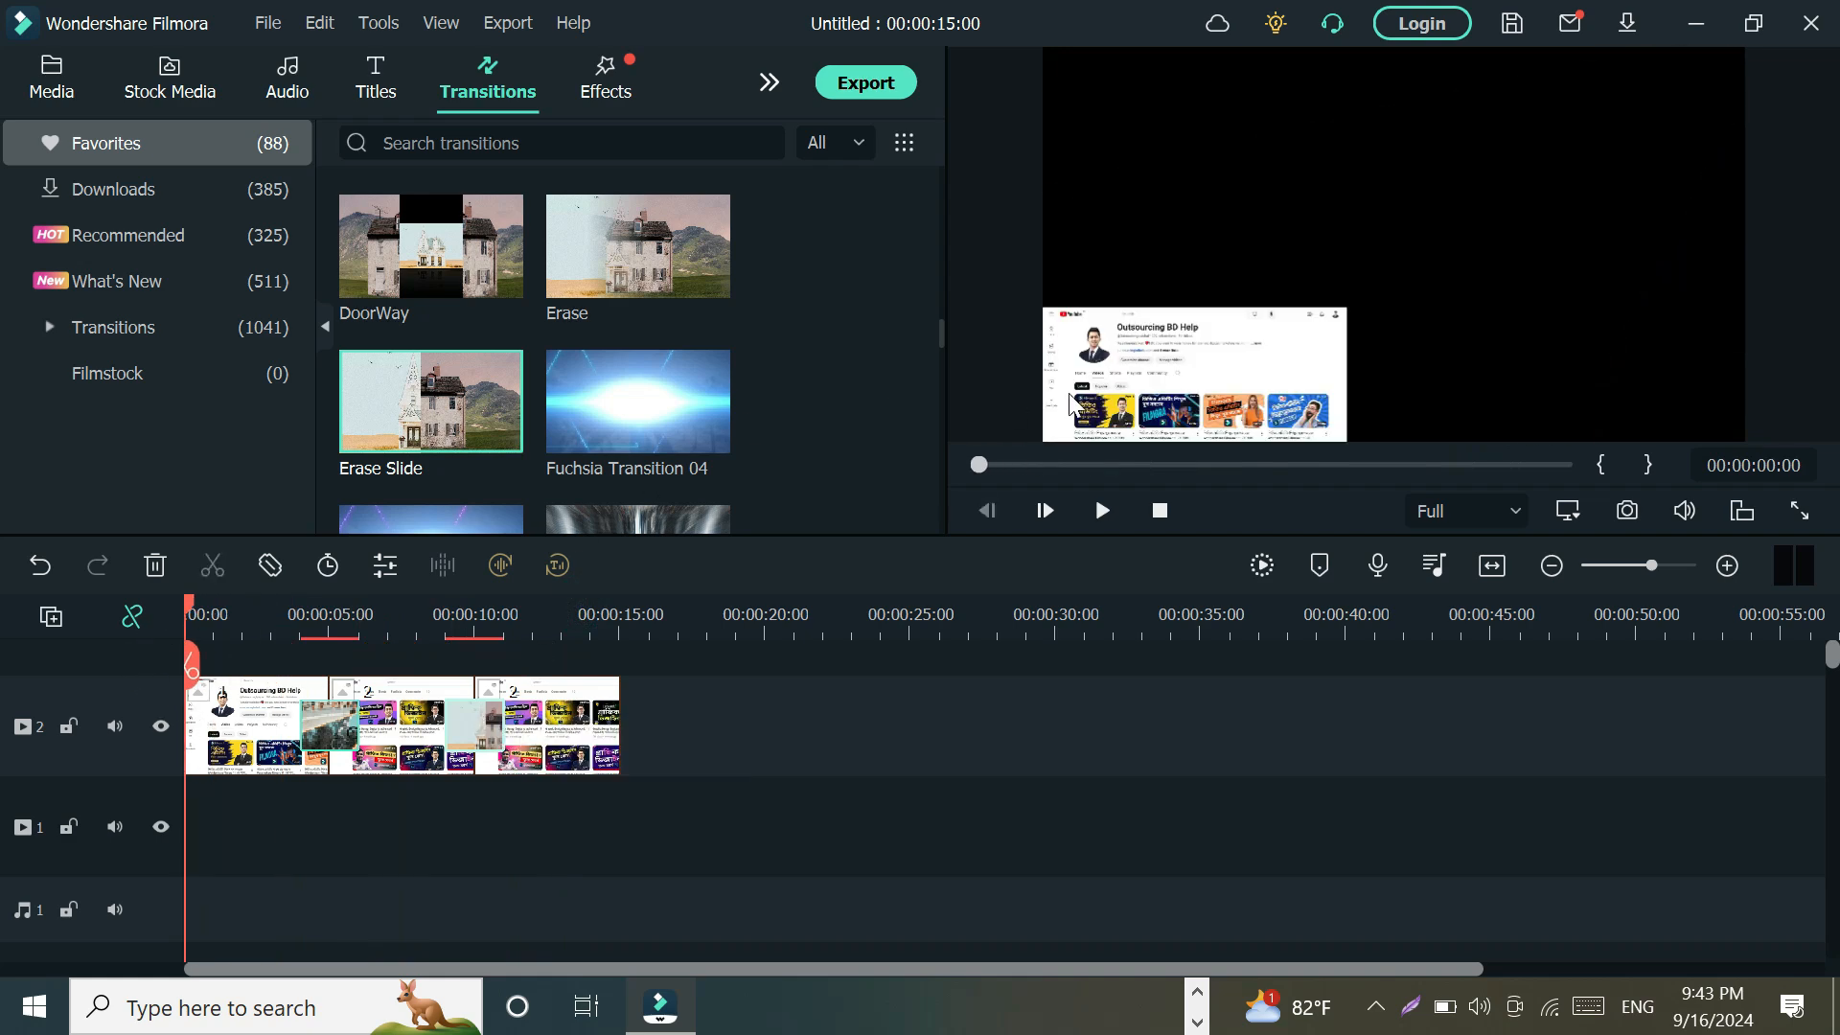
click(52, 84)
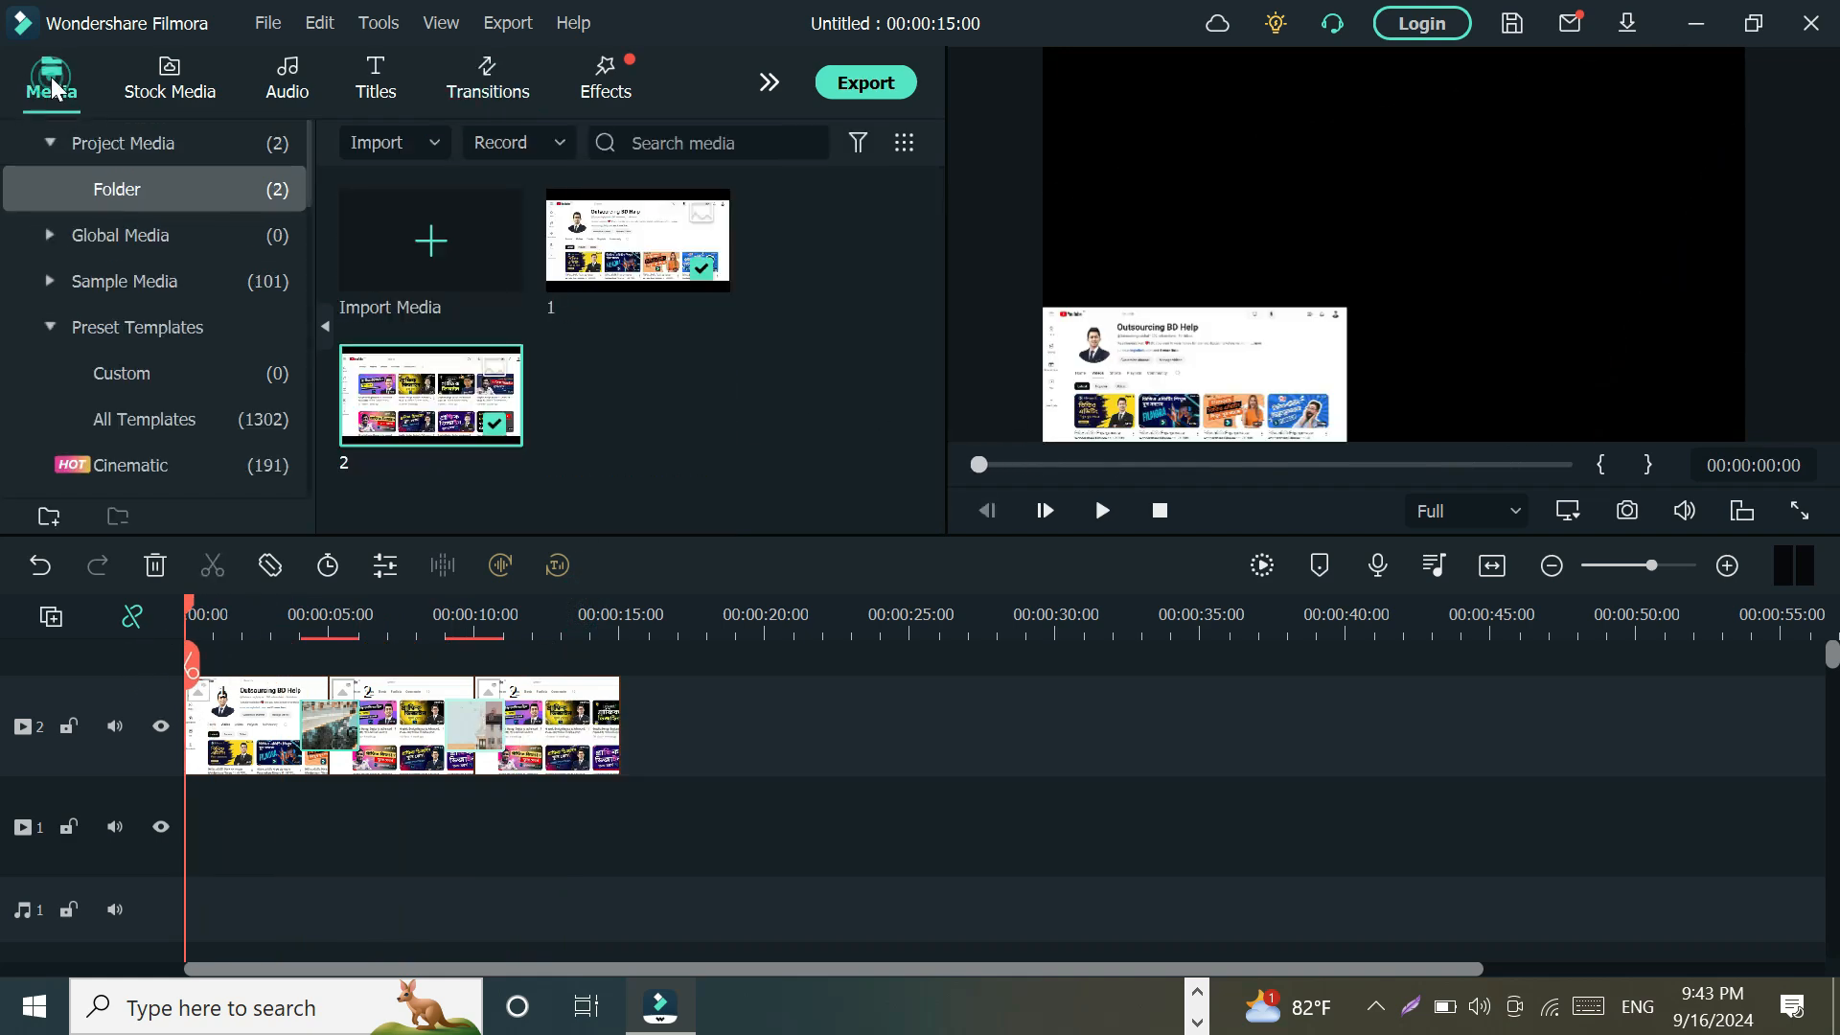
click(452, 249)
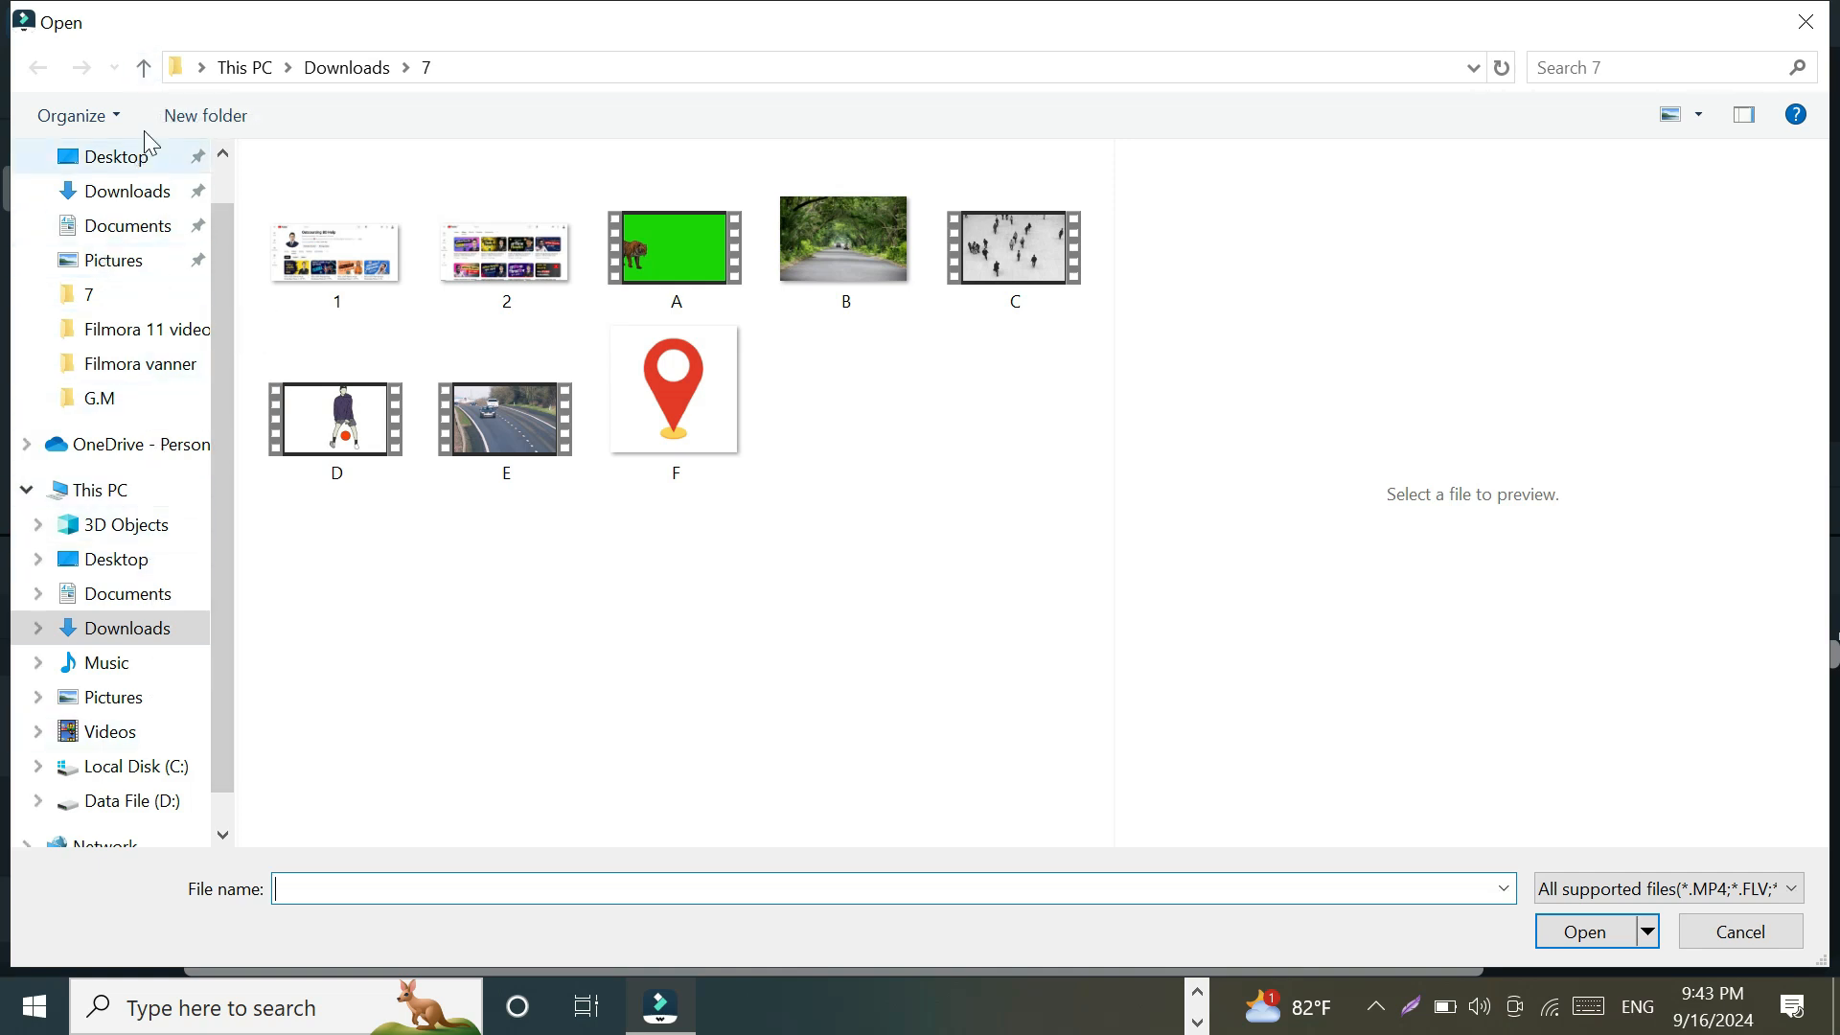
click(145, 69)
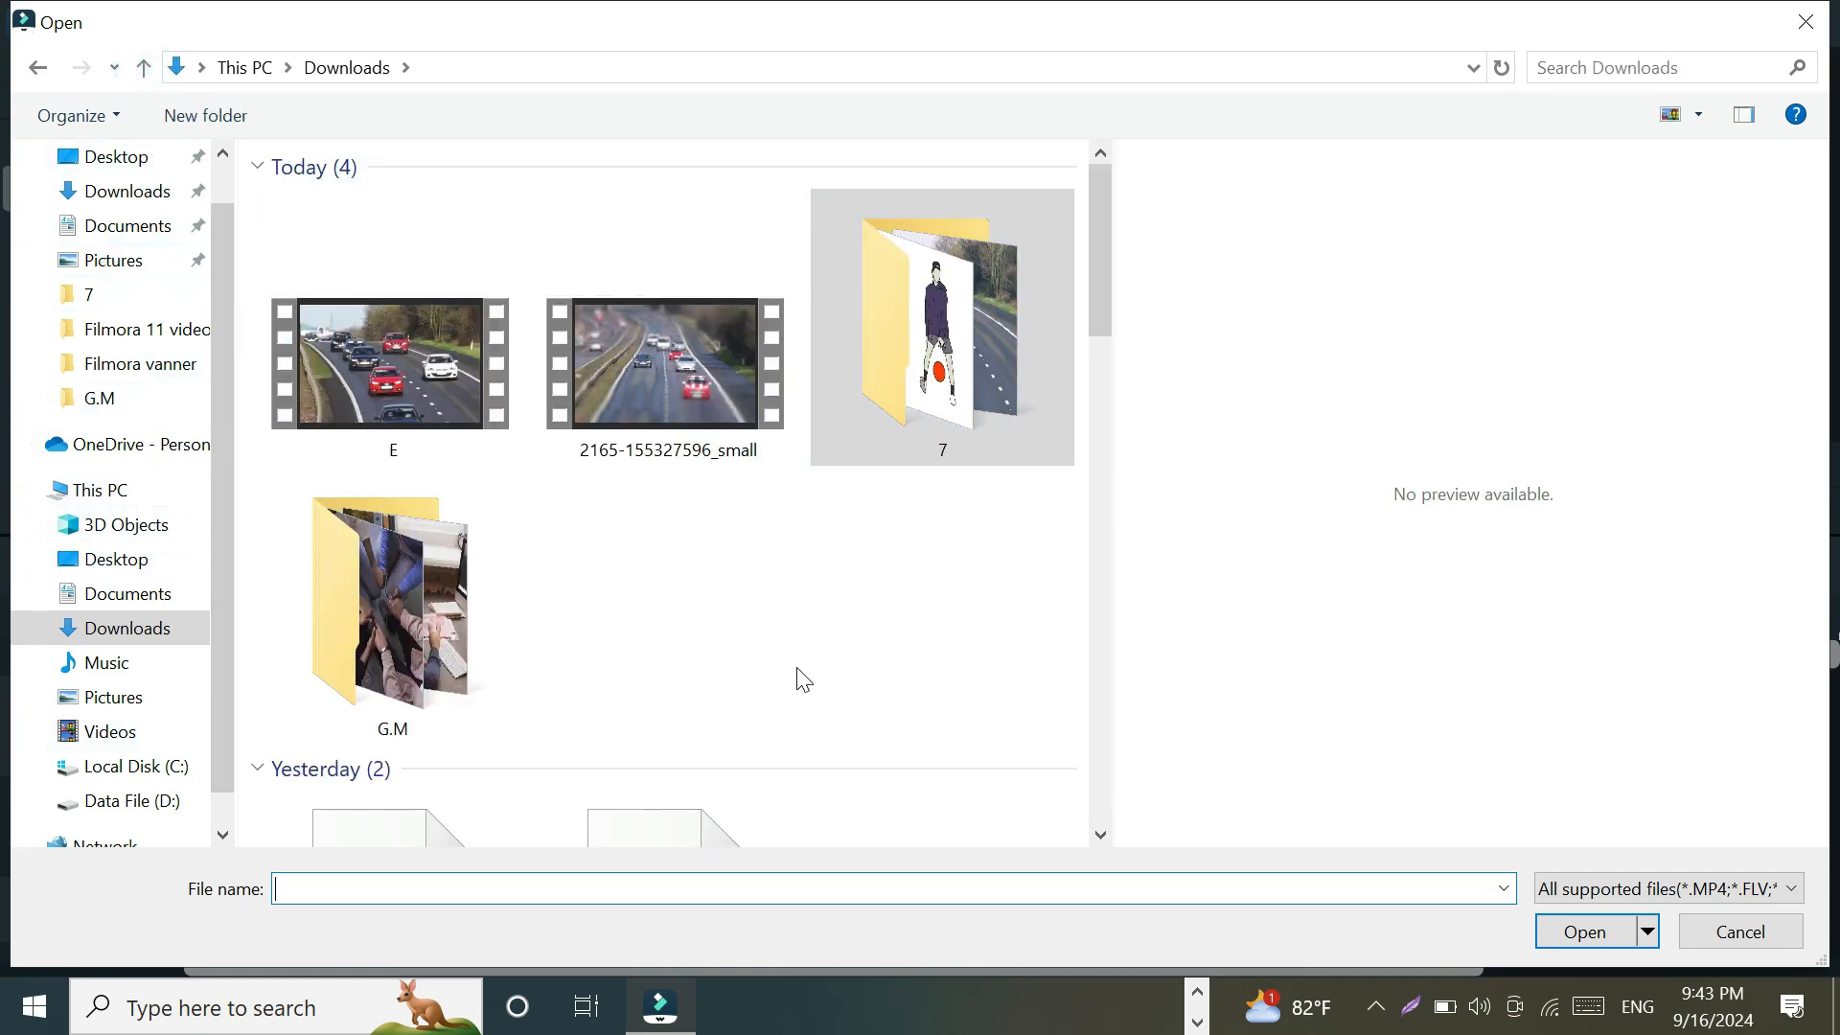
scroll(801, 639, down, 5)
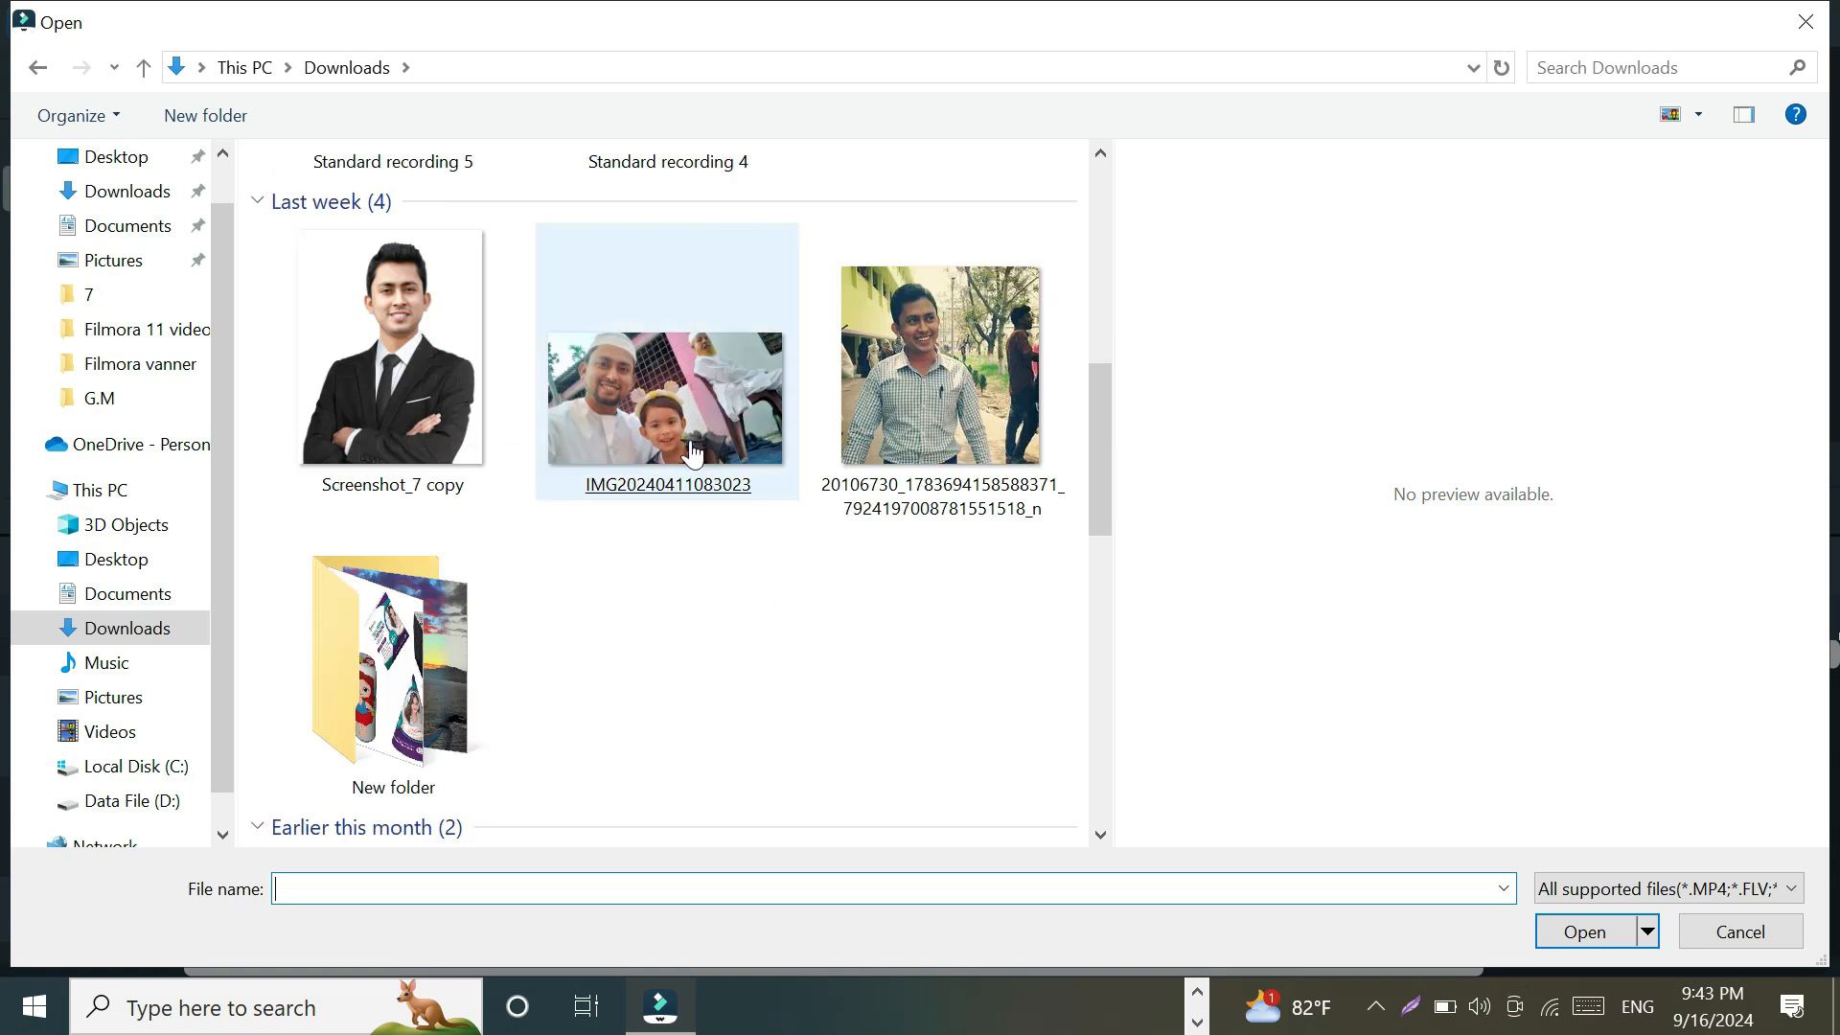
scroll(636, 633, down, 5)
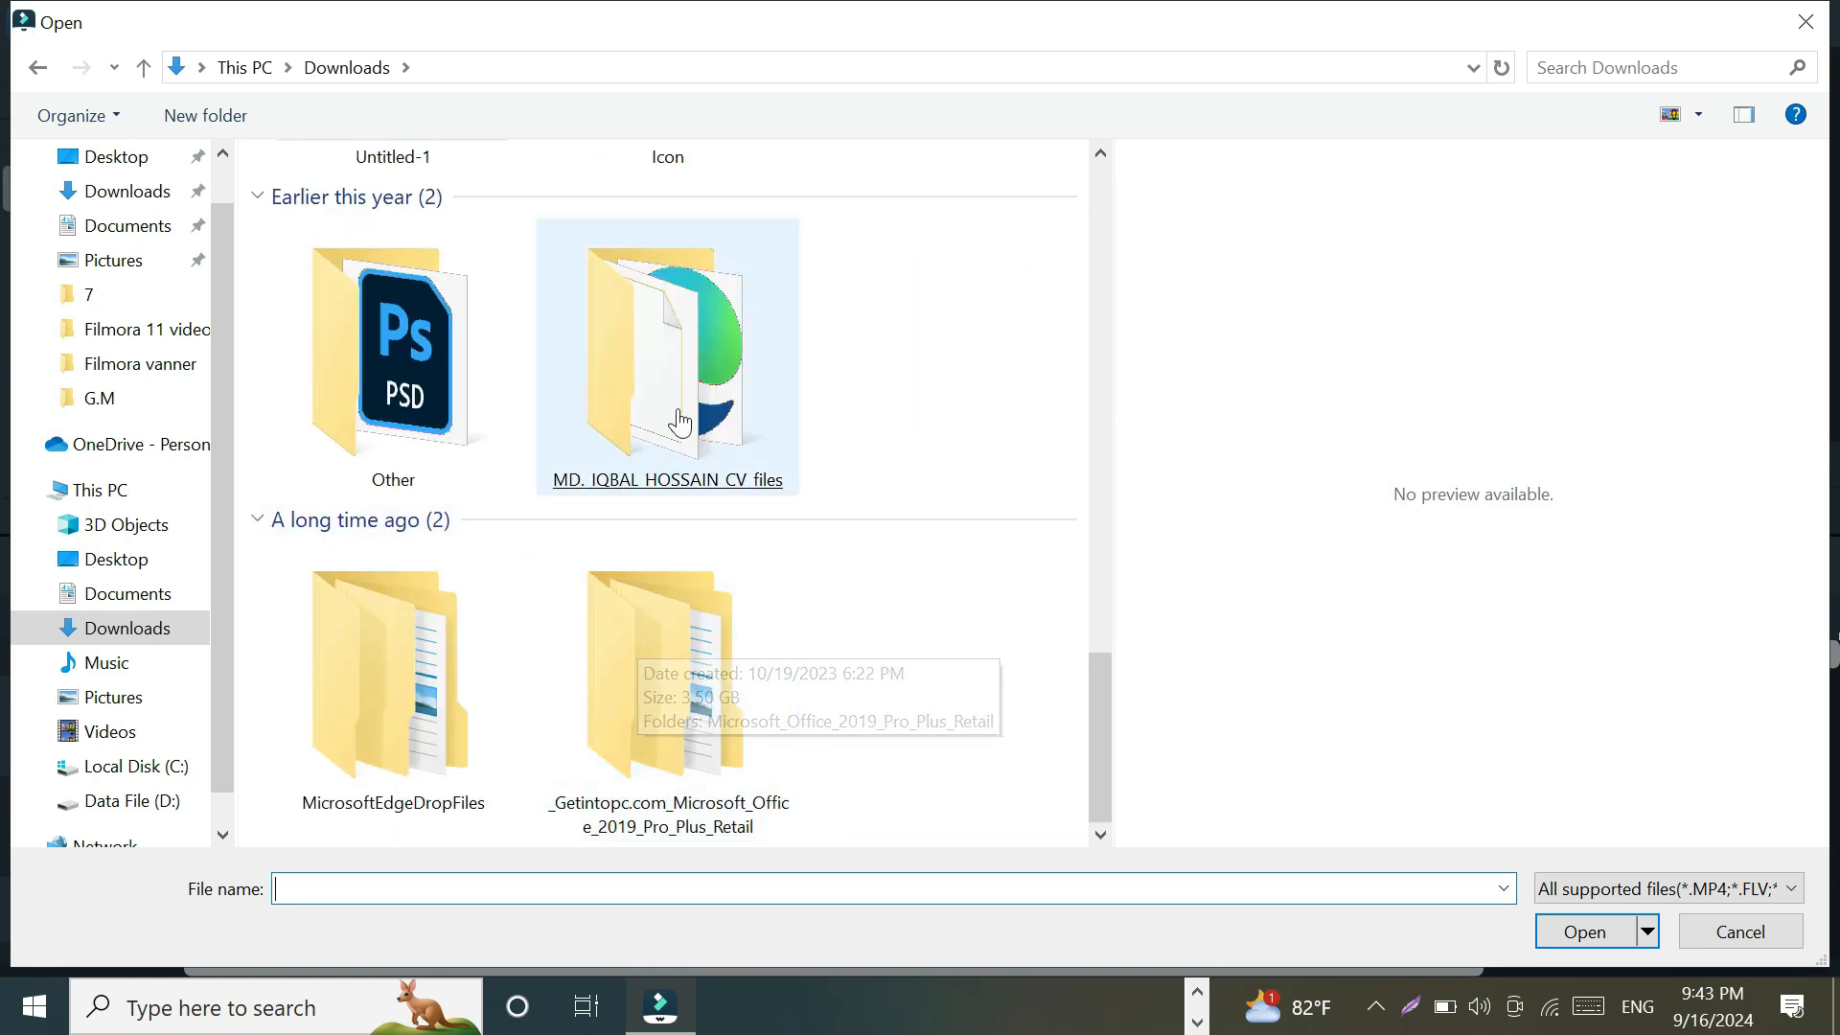
double_click(427, 405)
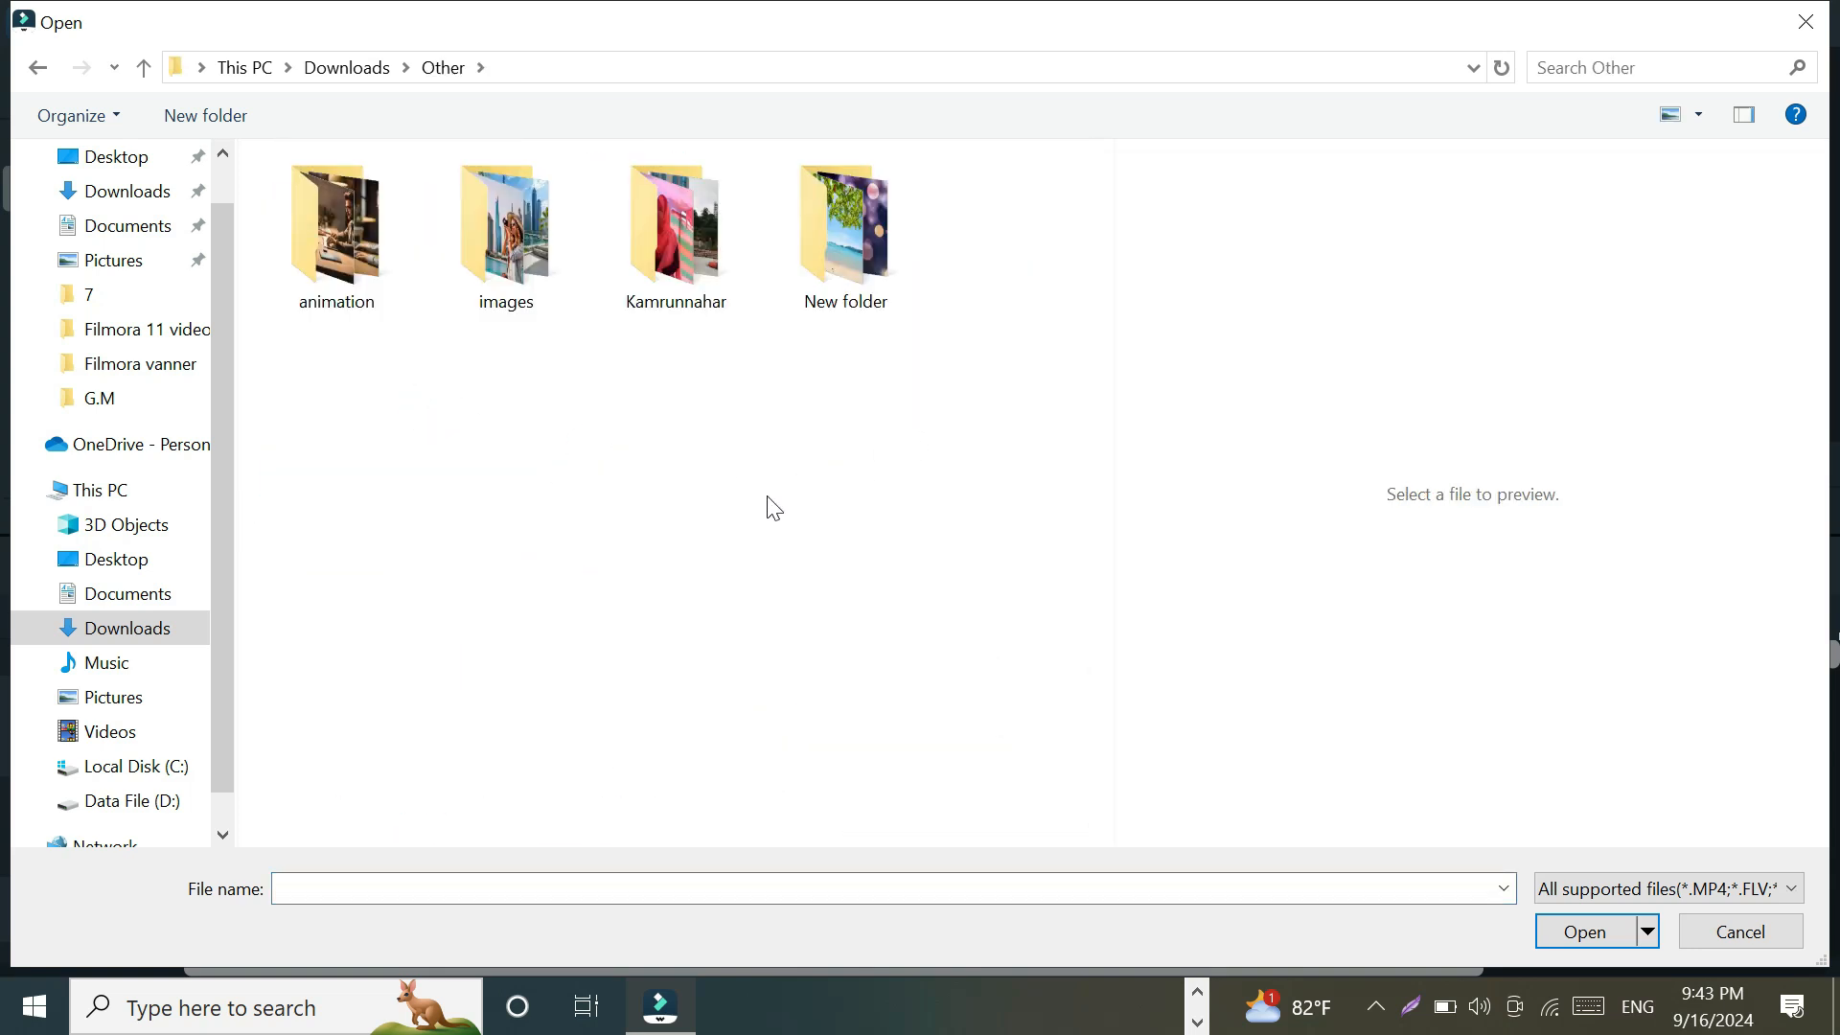
double_click(504, 257)
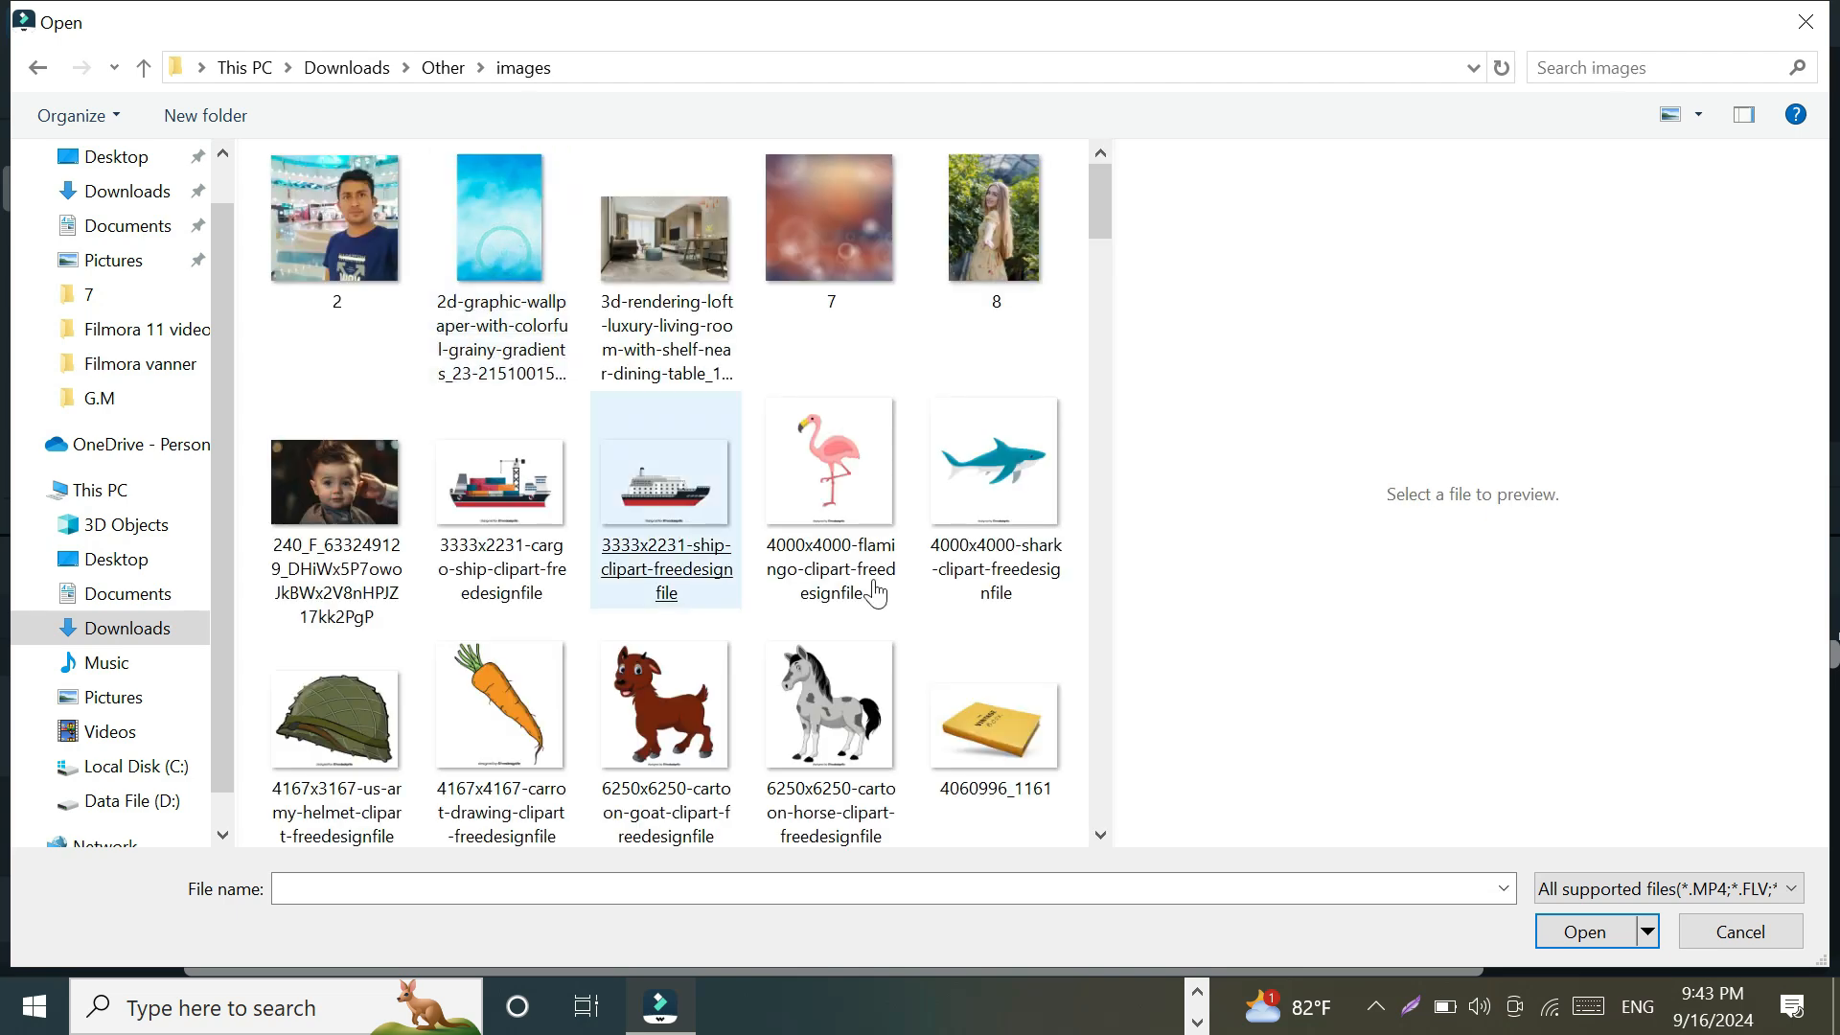
scroll(965, 423, down, 5)
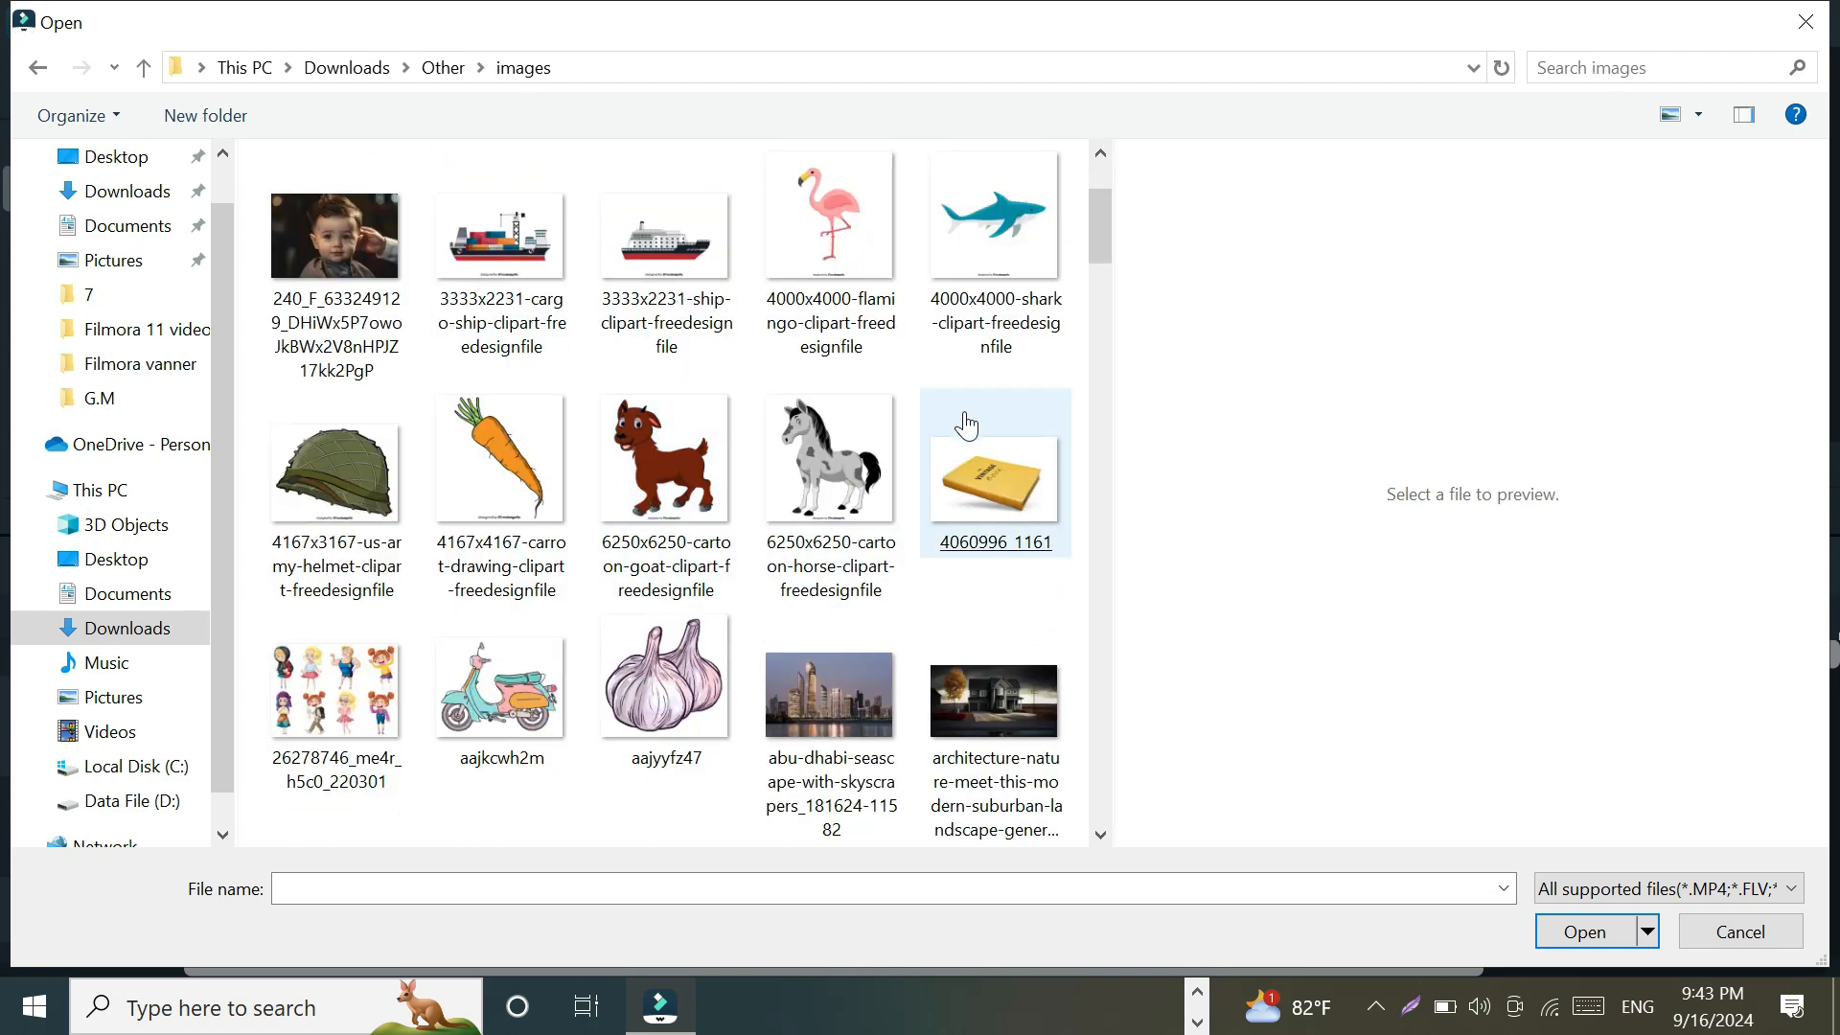
scroll(922, 440, down, 5)
scroll(780, 633, up, 5)
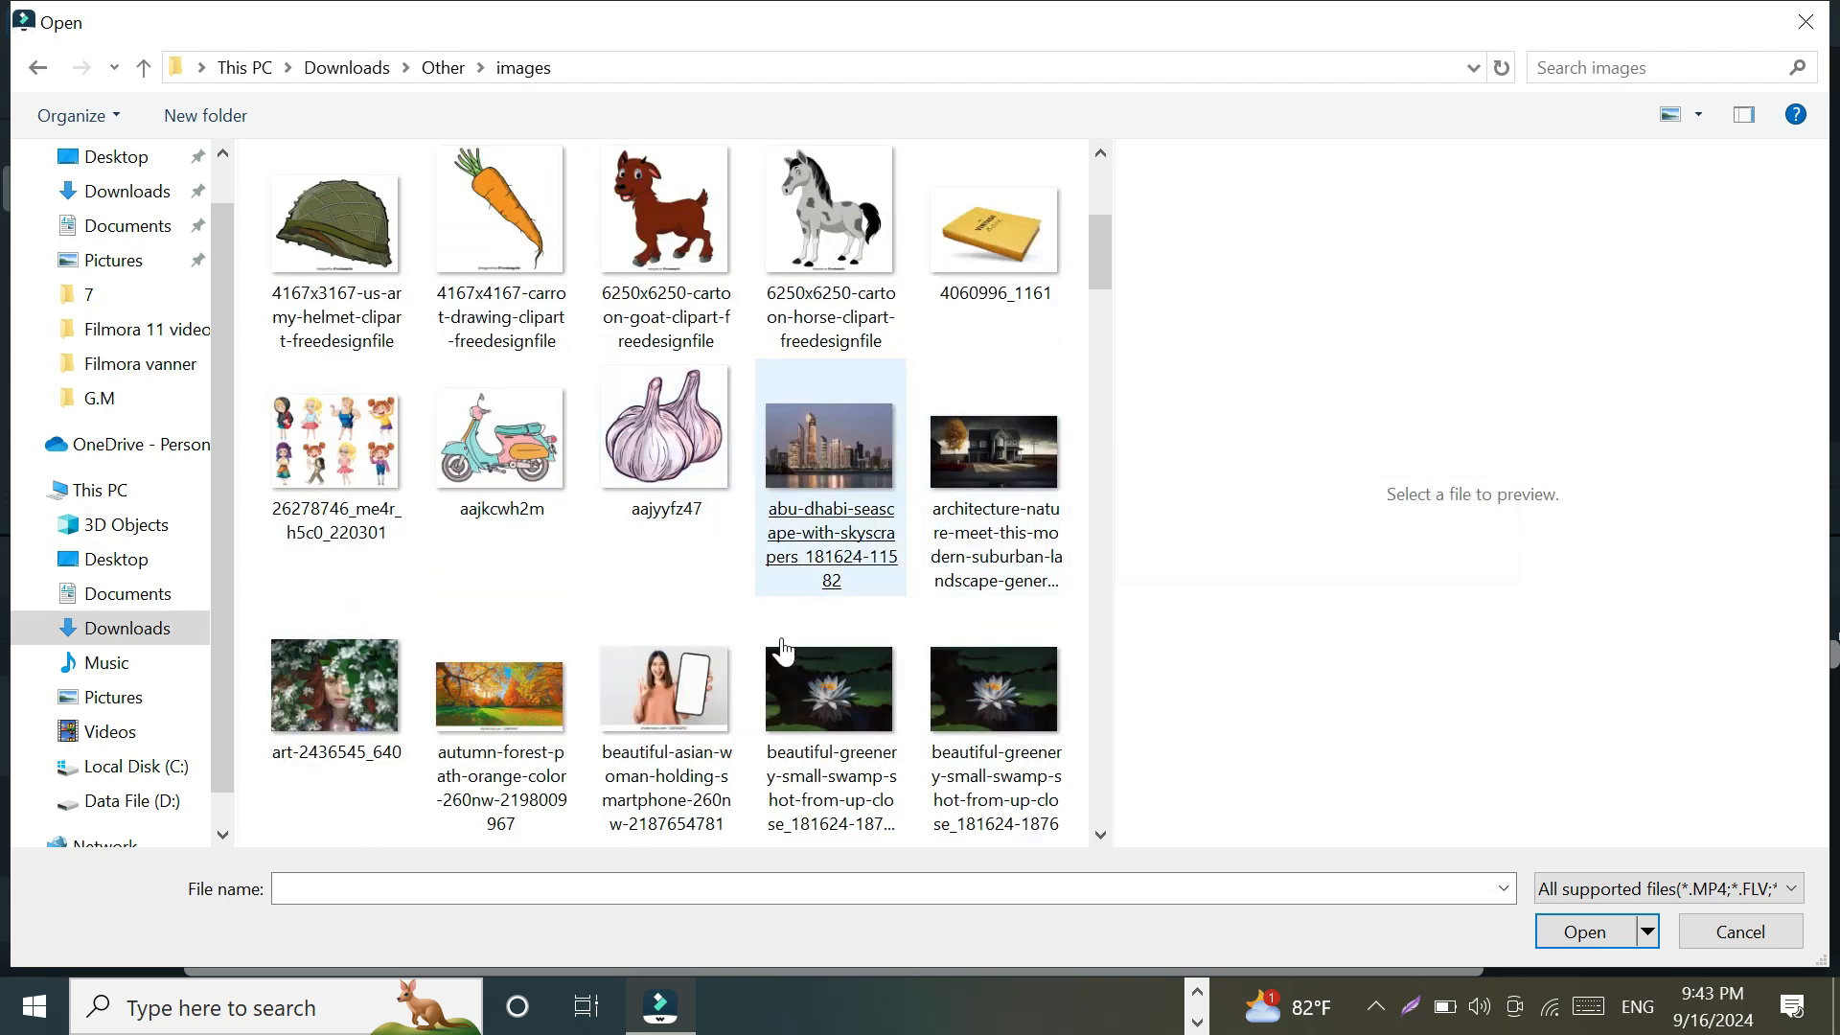
click(849, 461)
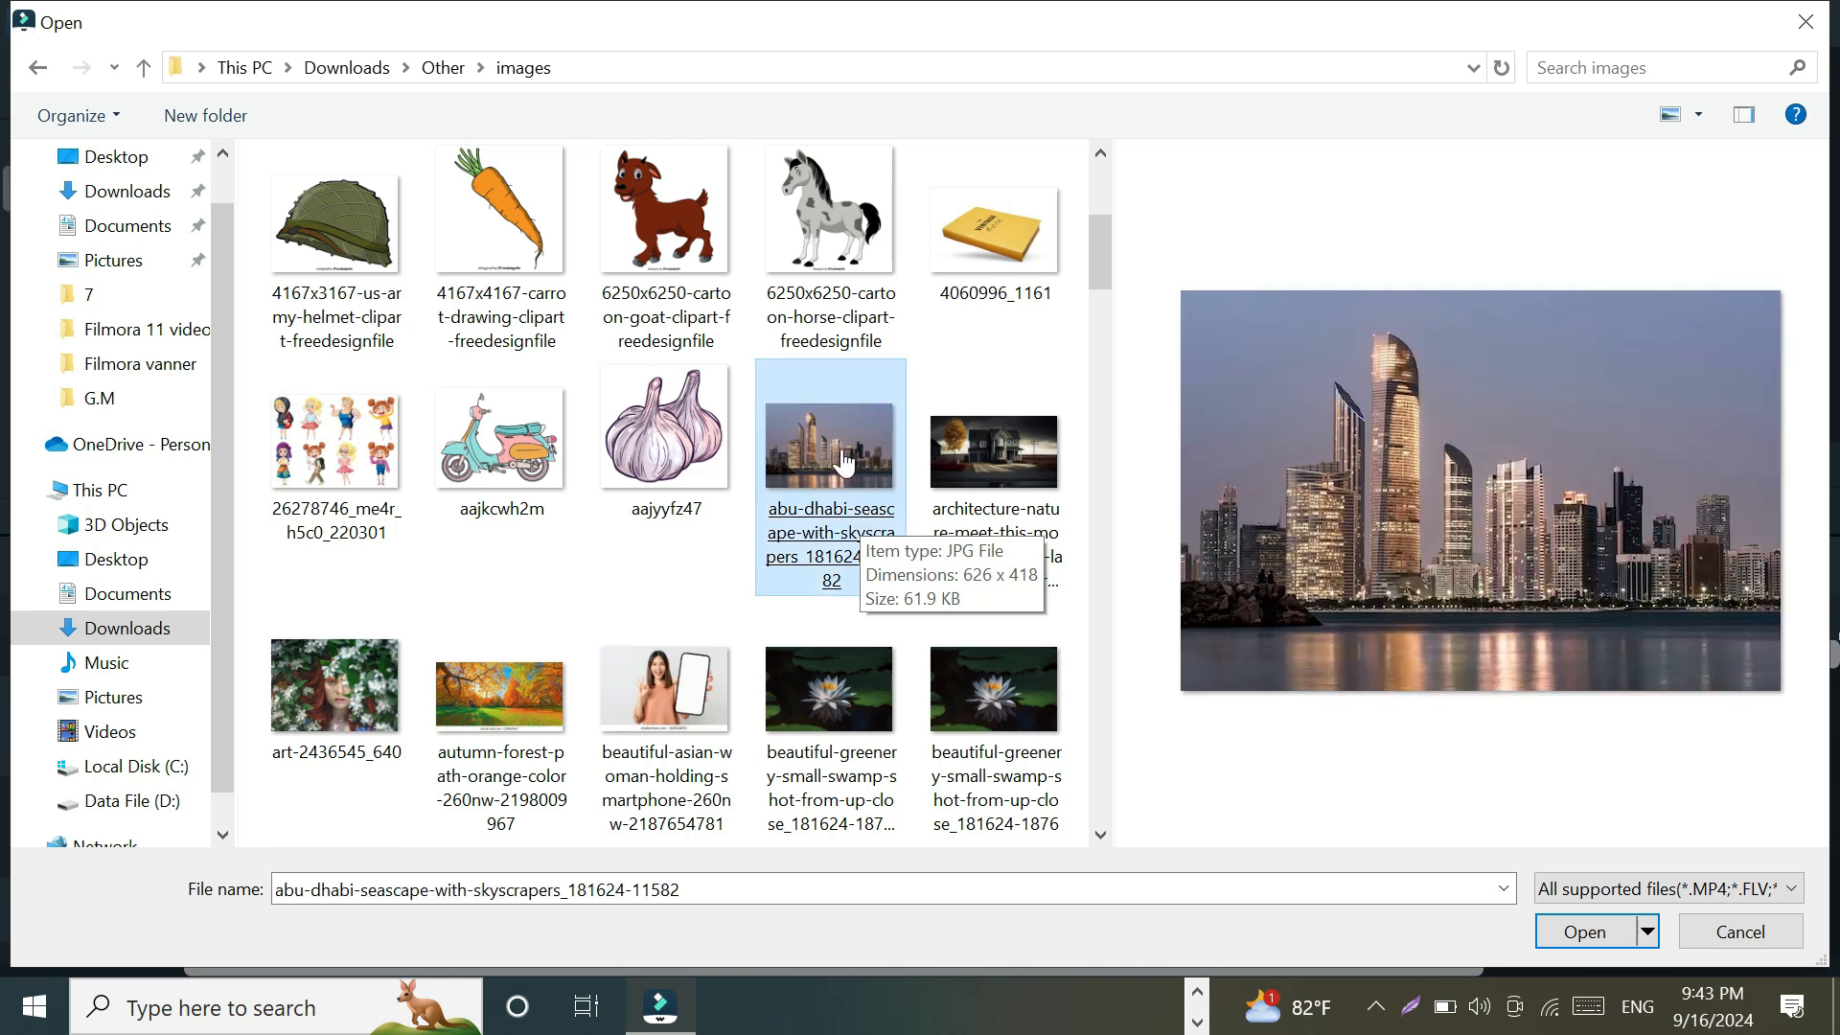
double_click(844, 463)
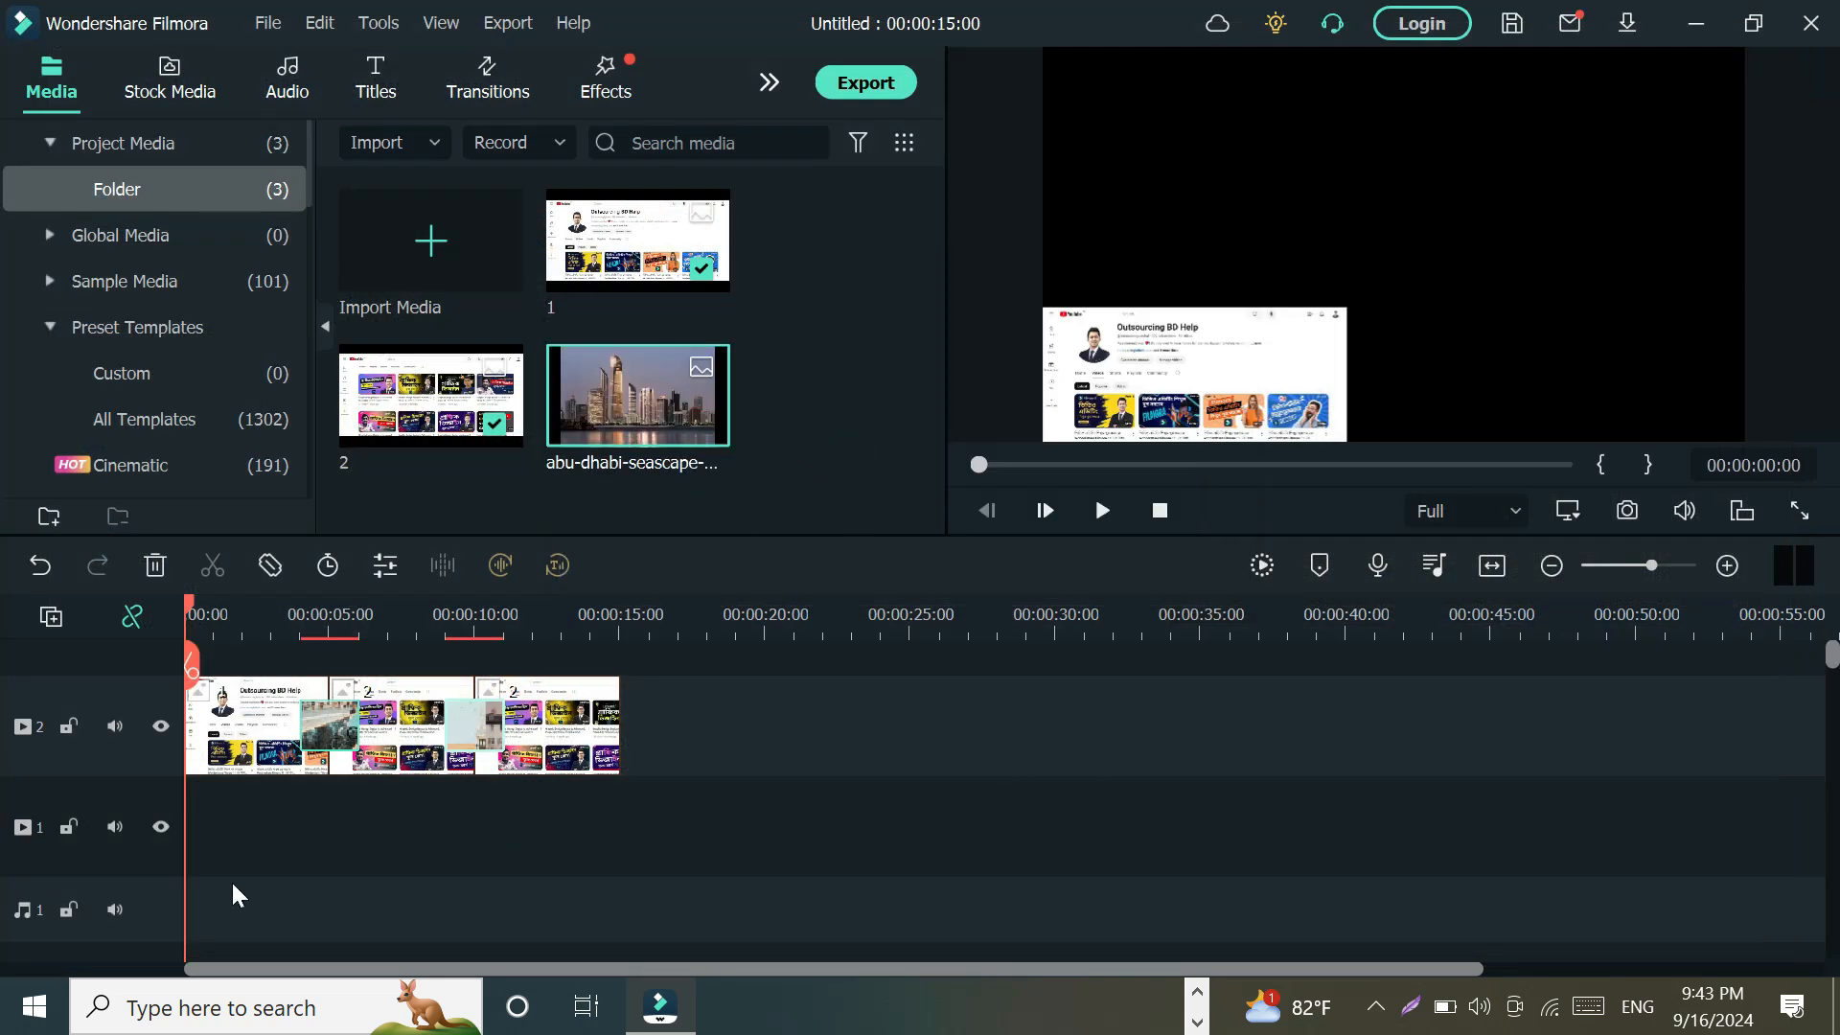
Place the Abu Dhabi skyline image at the start of video track 1 and extend it to the end of the clips above, at 15 seconds
drag(661, 389, 179, 841)
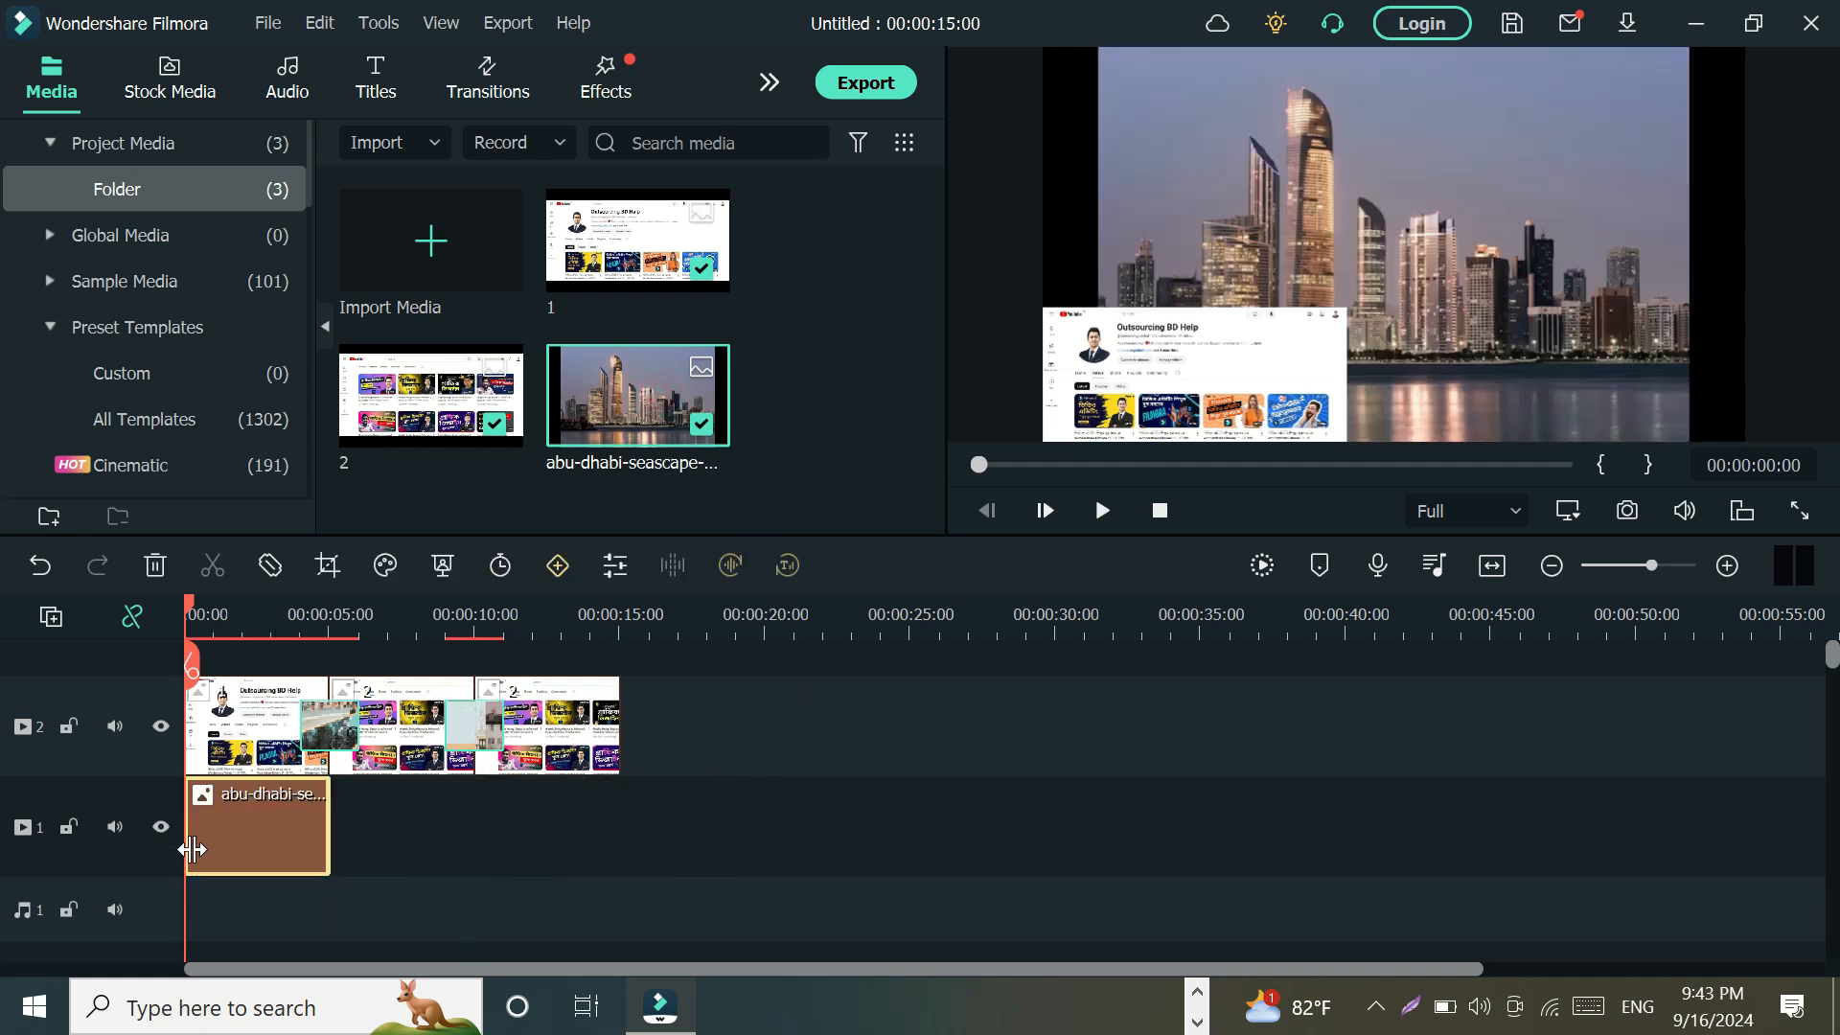
drag(327, 833, 611, 837)
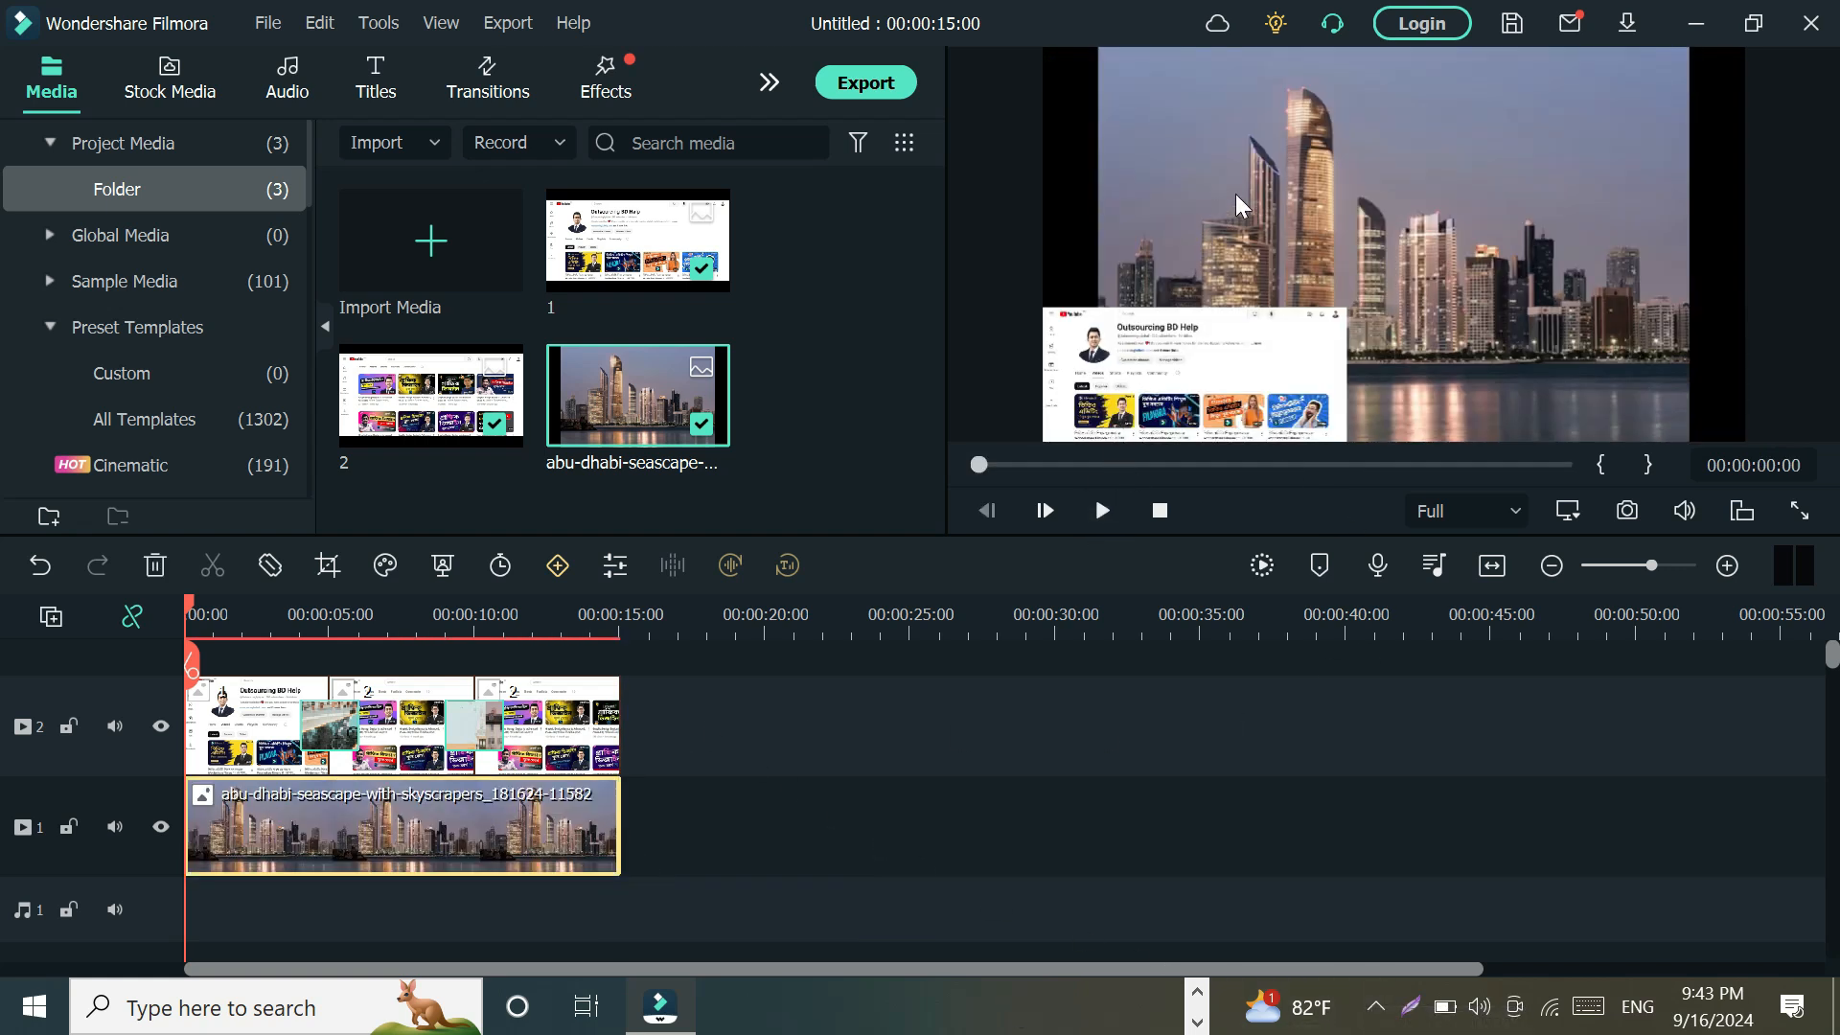
Enlarge the skyline image on video track 1 to fill the frame width, hiding video track 2 during the resize and showing it again
click(1489, 215)
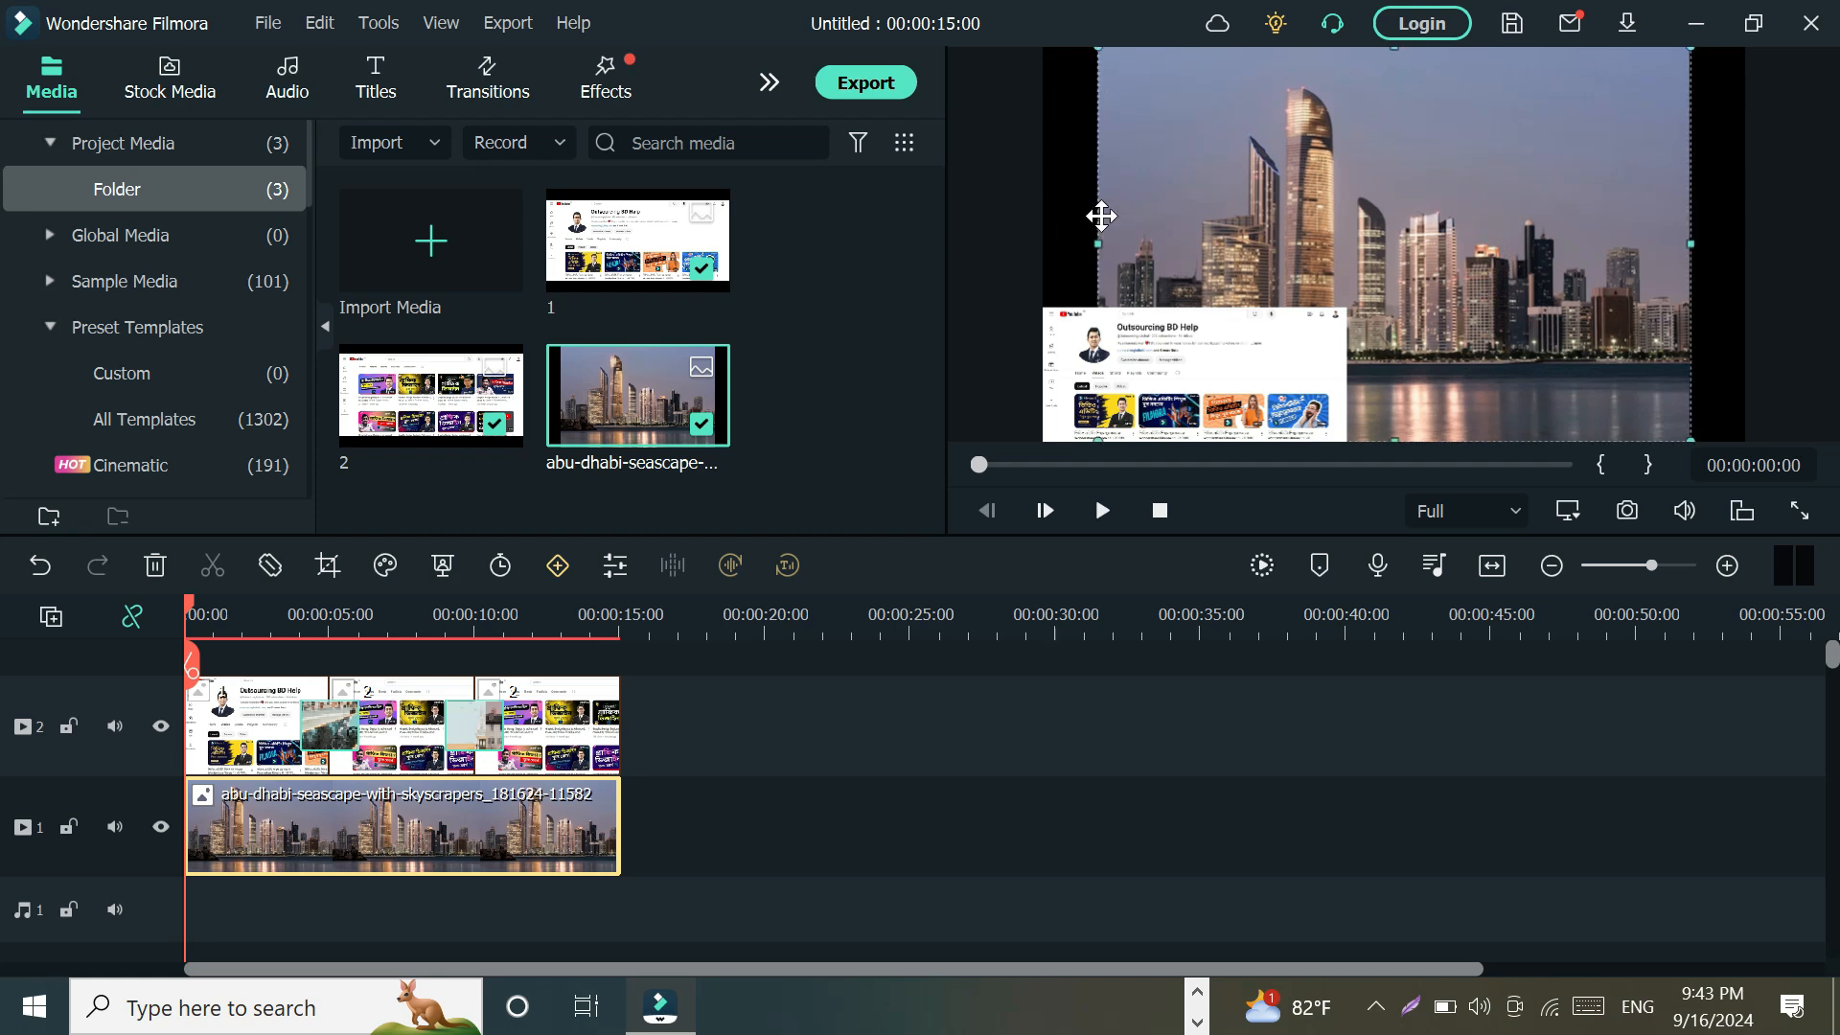
click(115, 726)
click(165, 728)
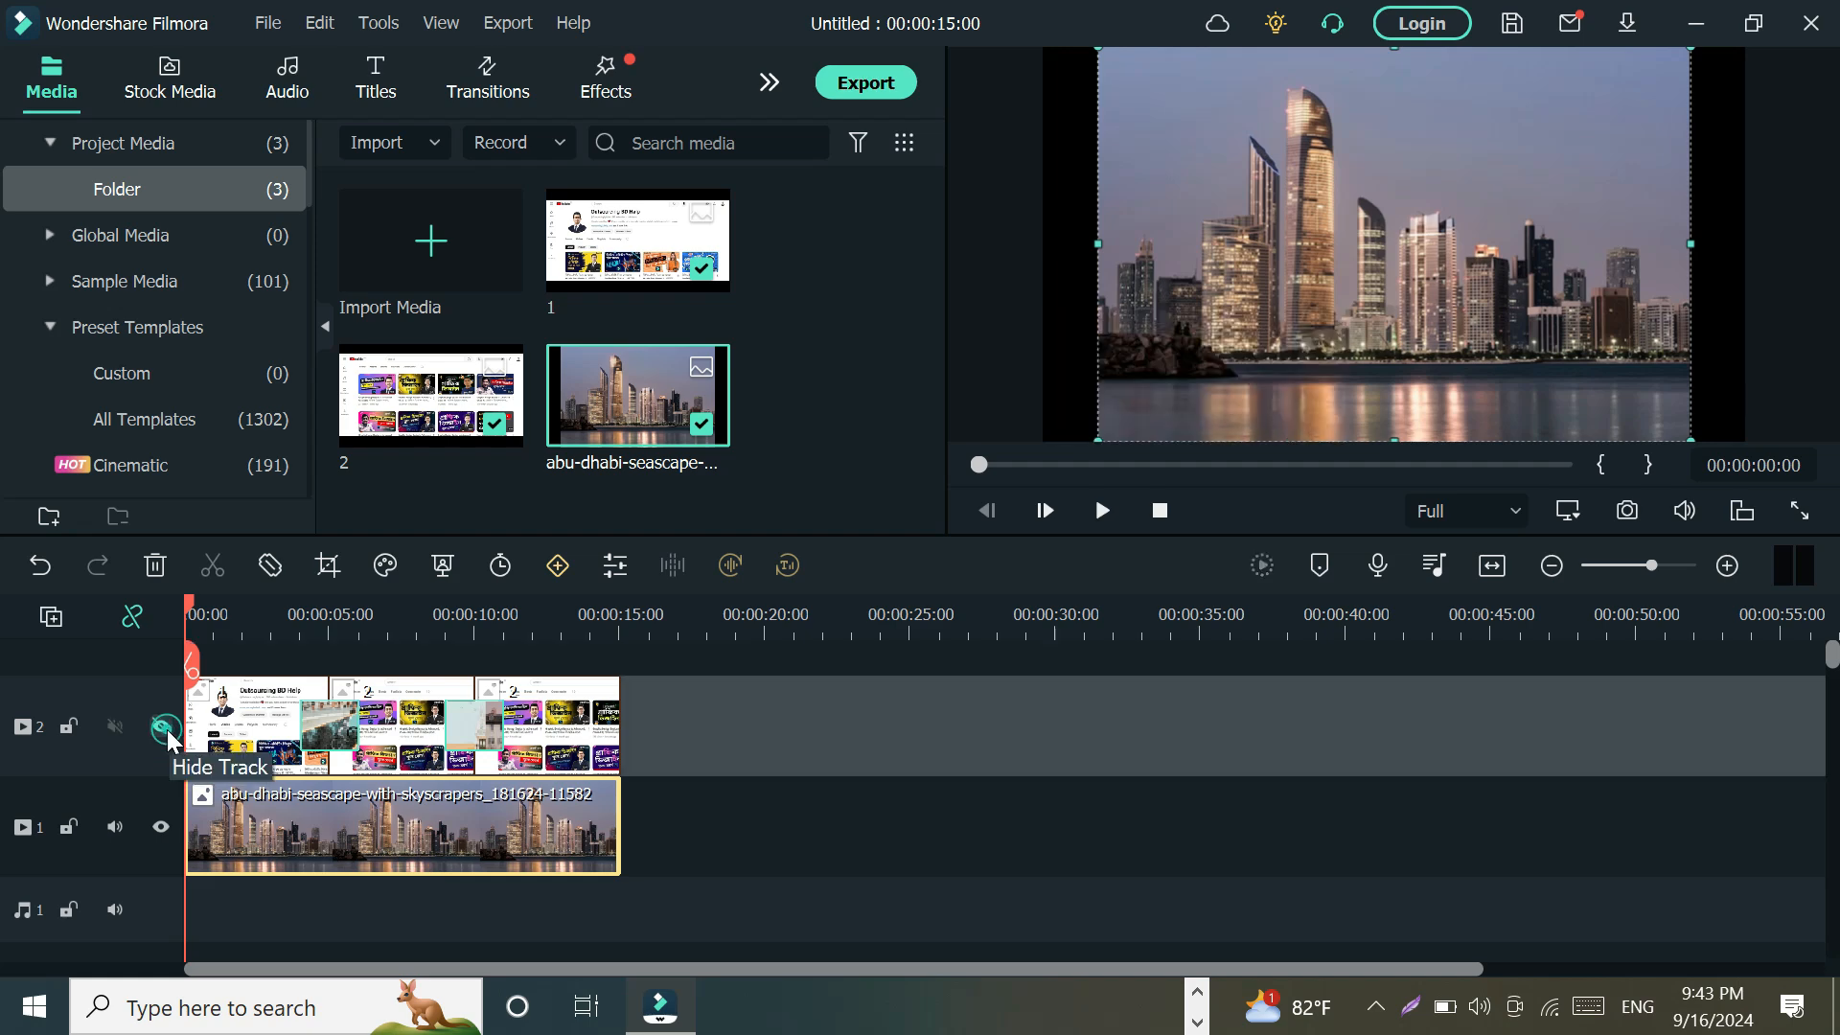
click(396, 832)
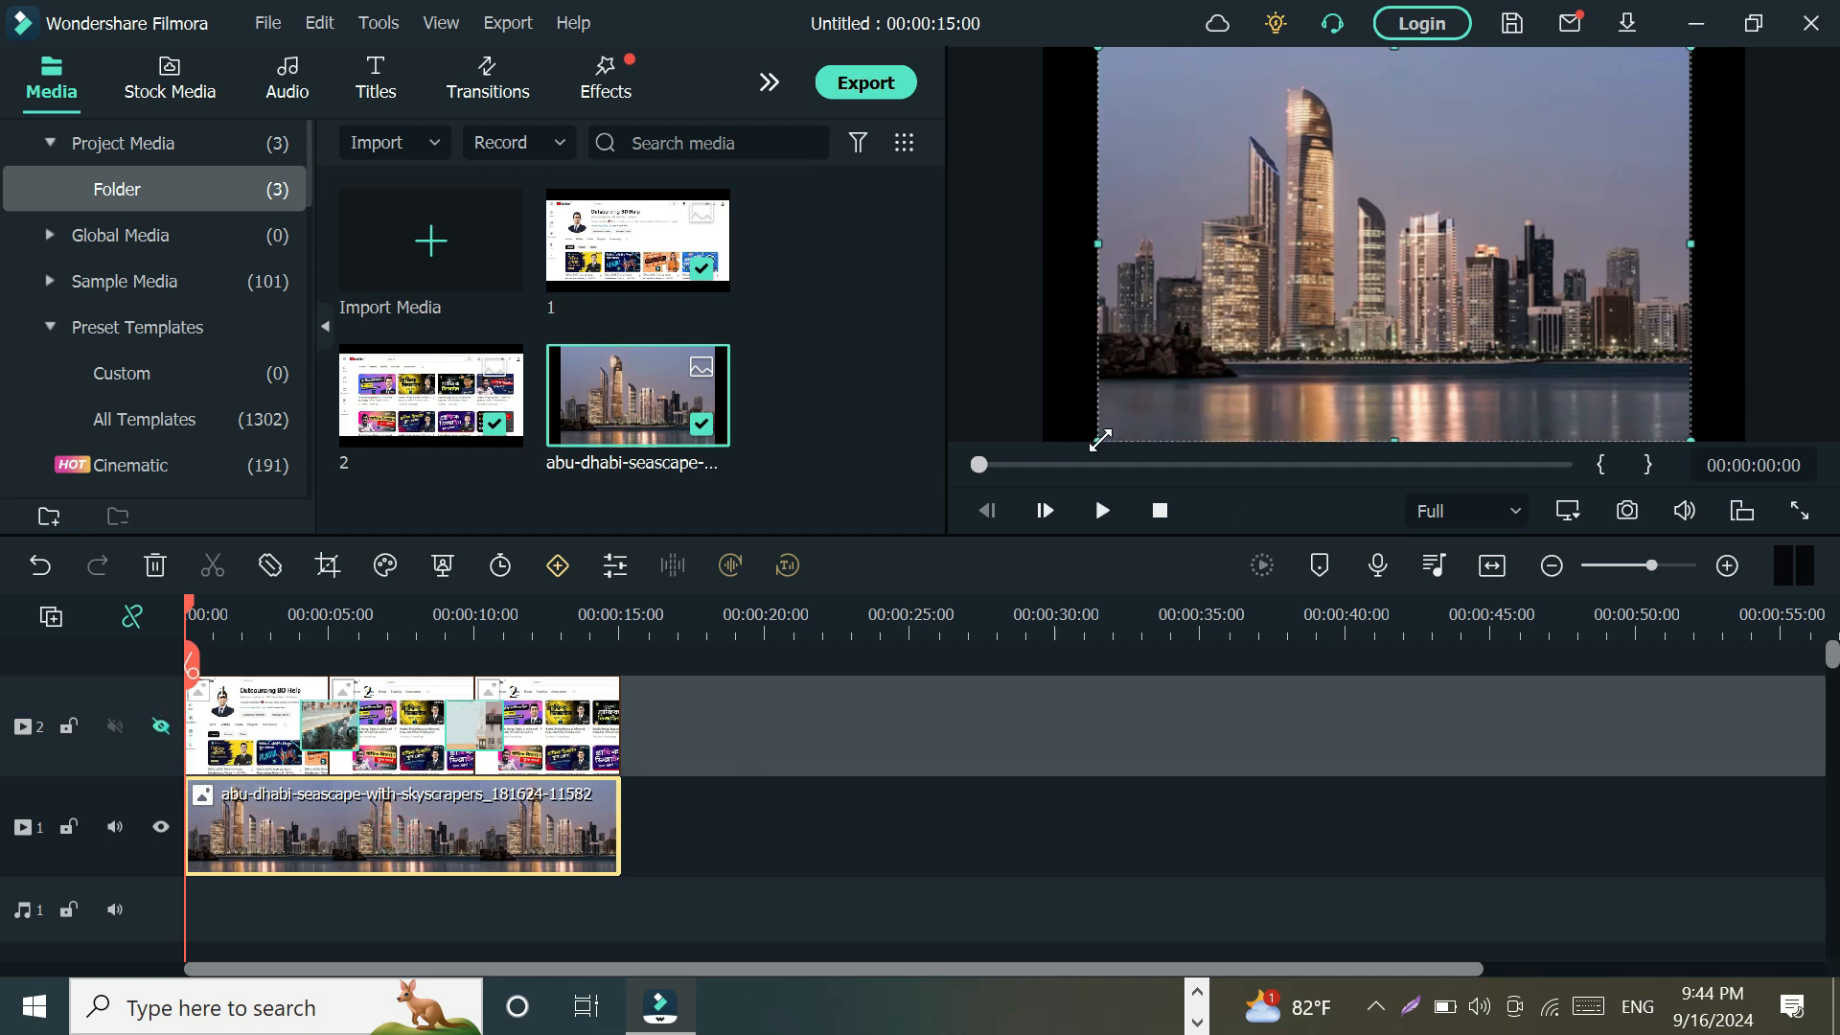
drag(1101, 440, 1042, 477)
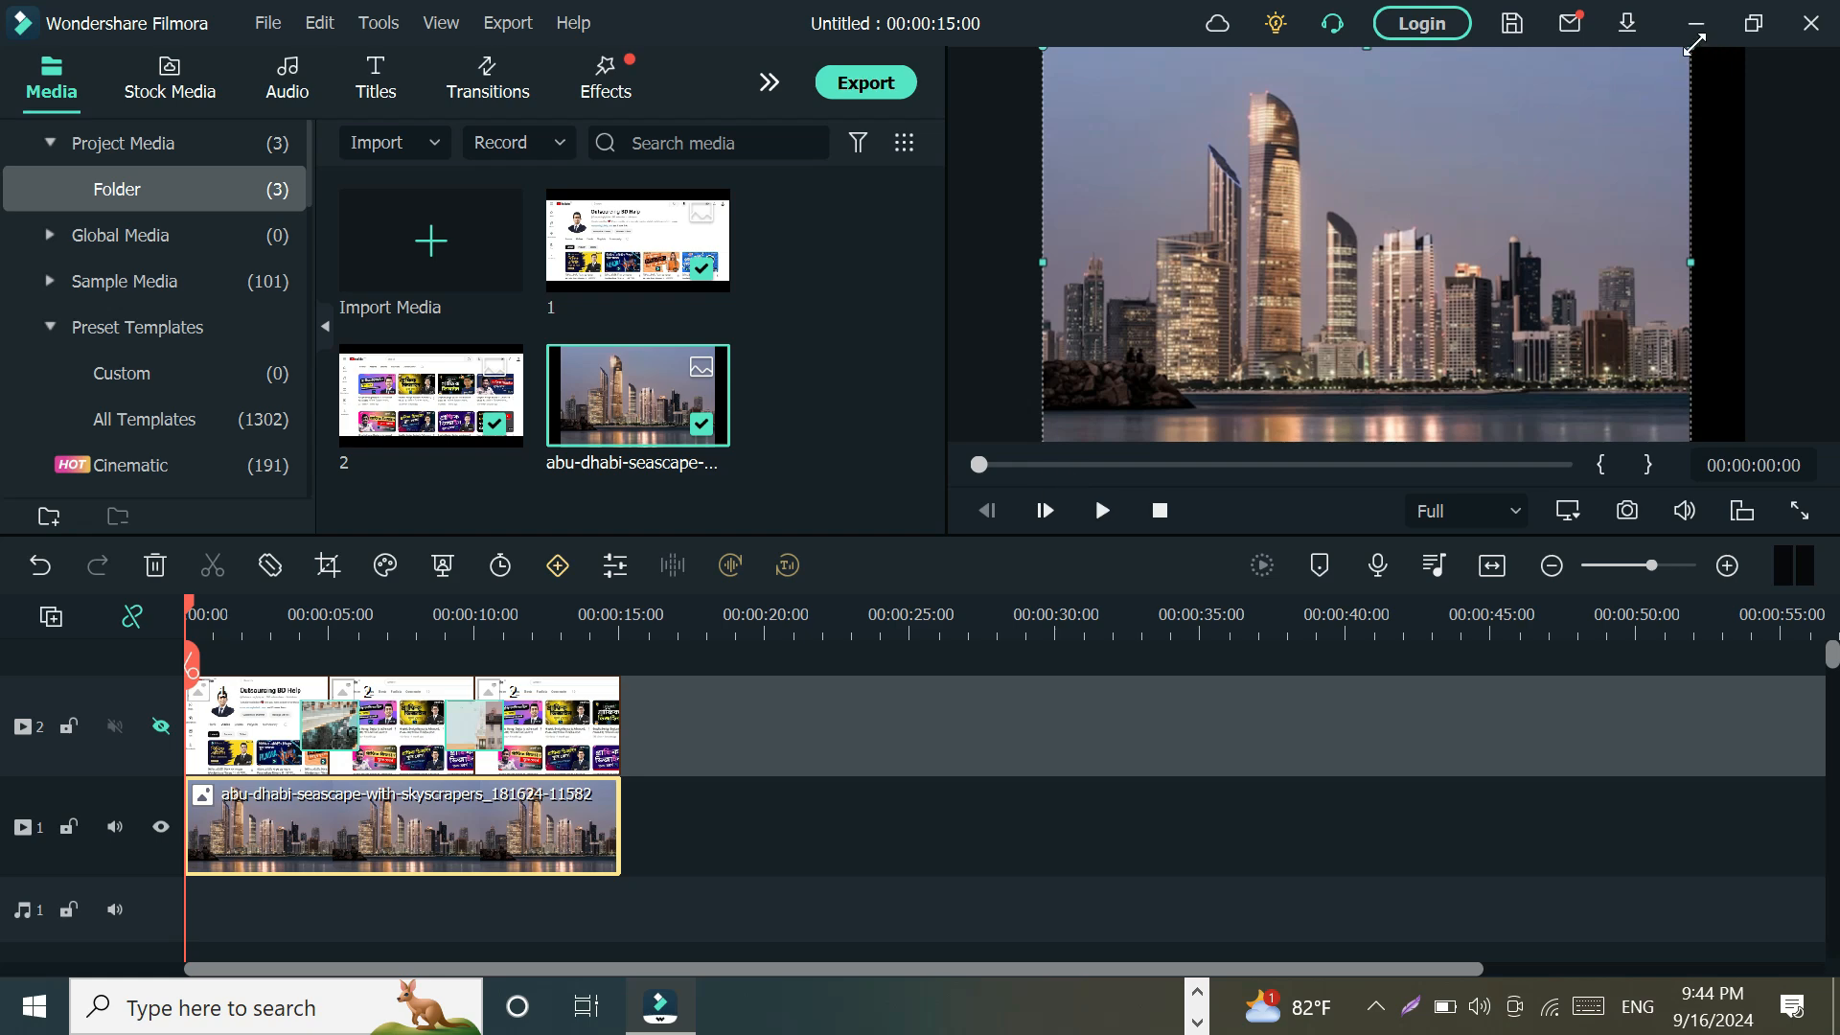
drag(1695, 43, 1754, 19)
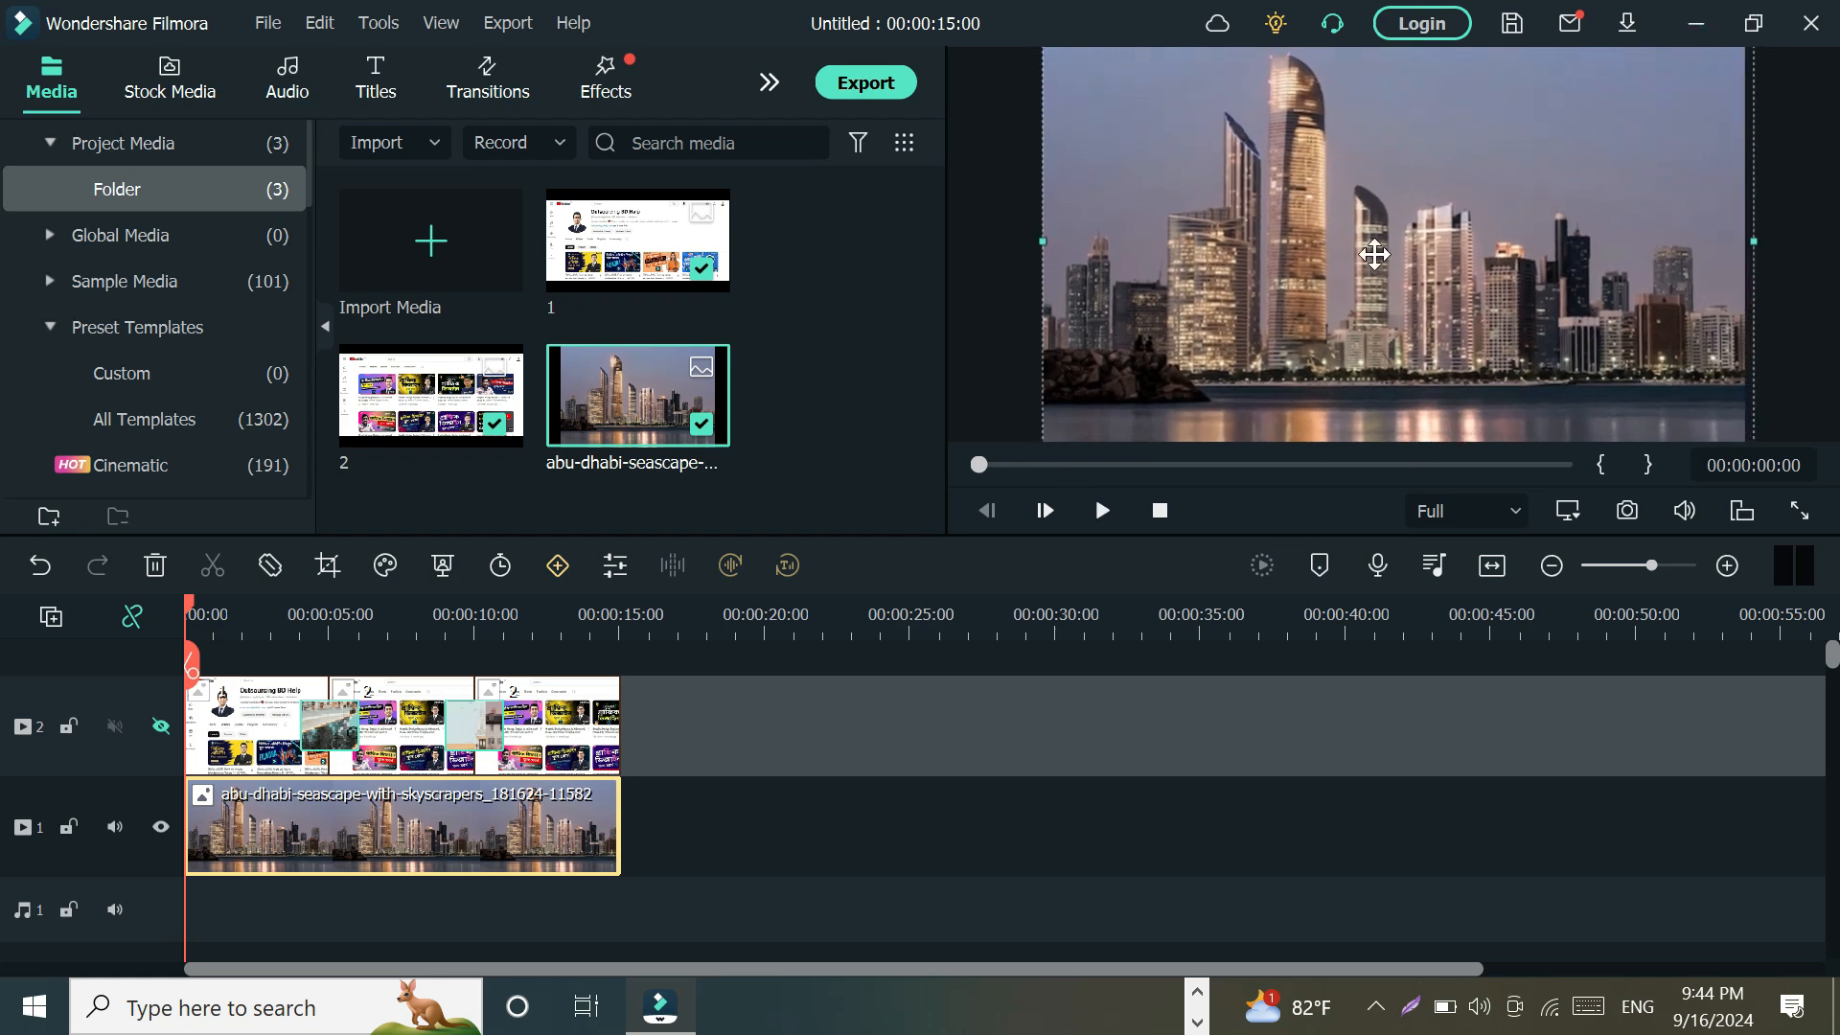
click(979, 377)
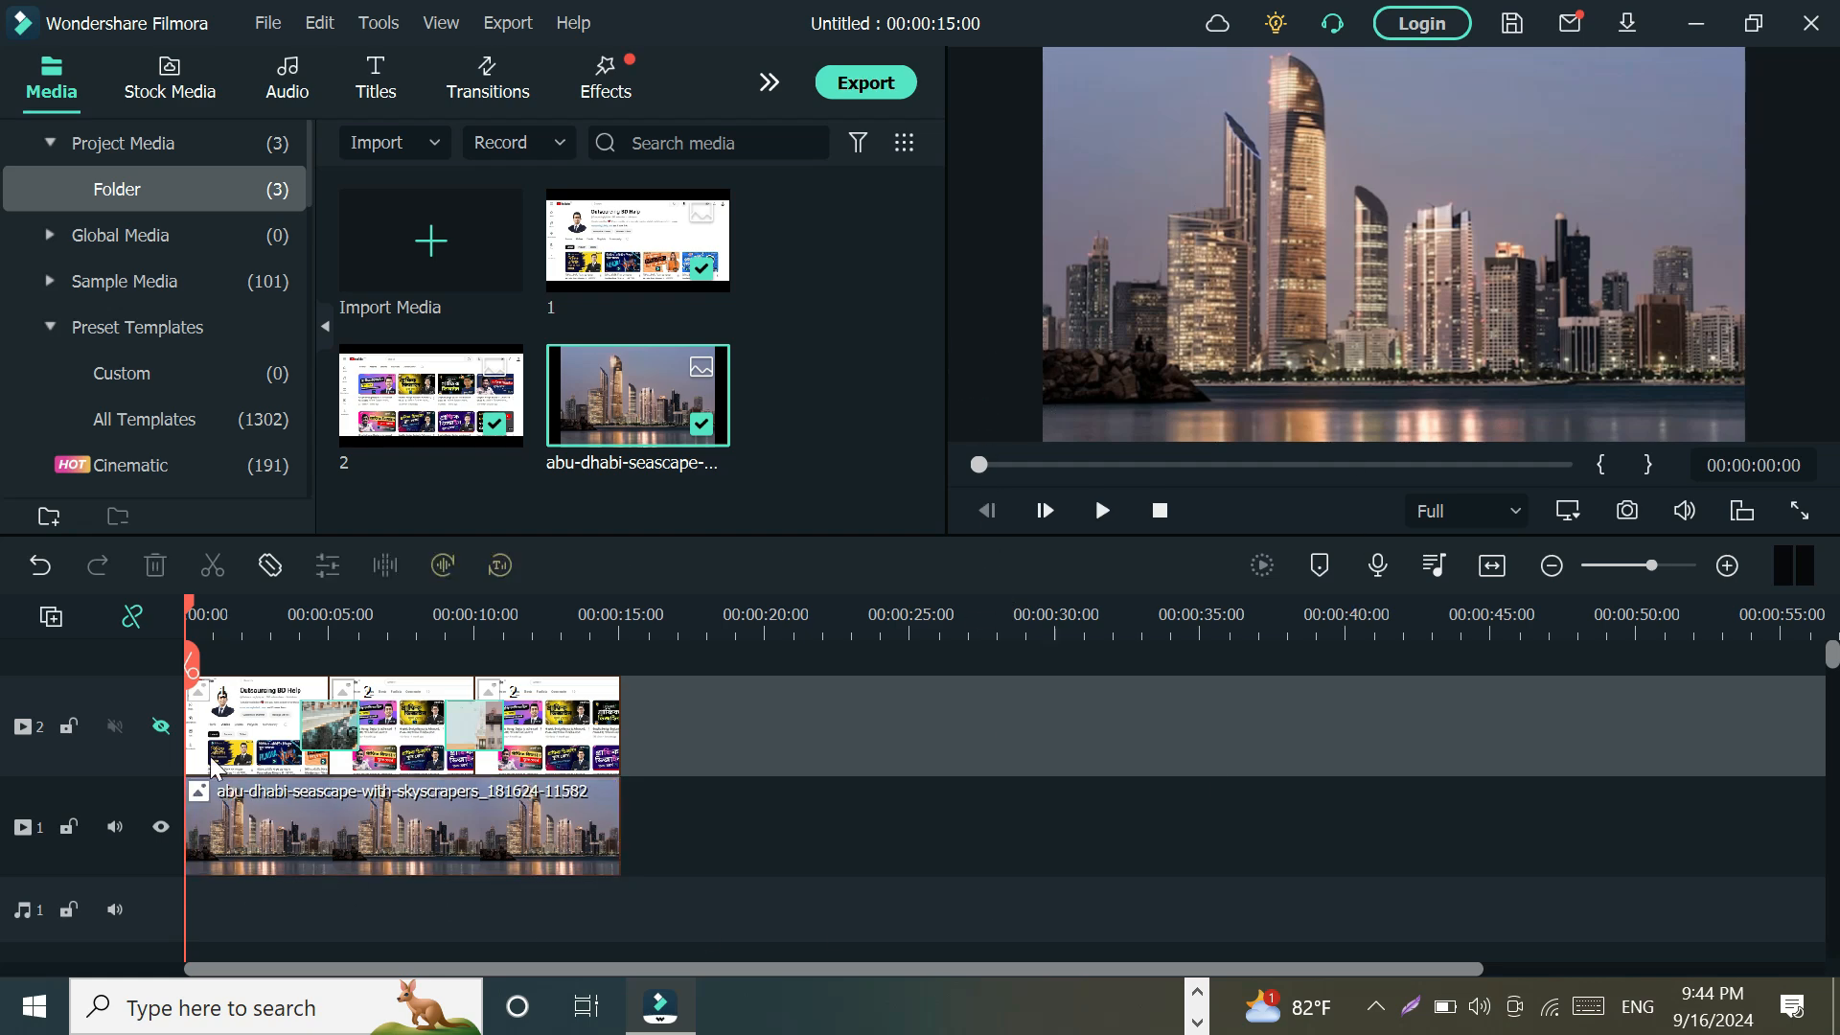
click(159, 727)
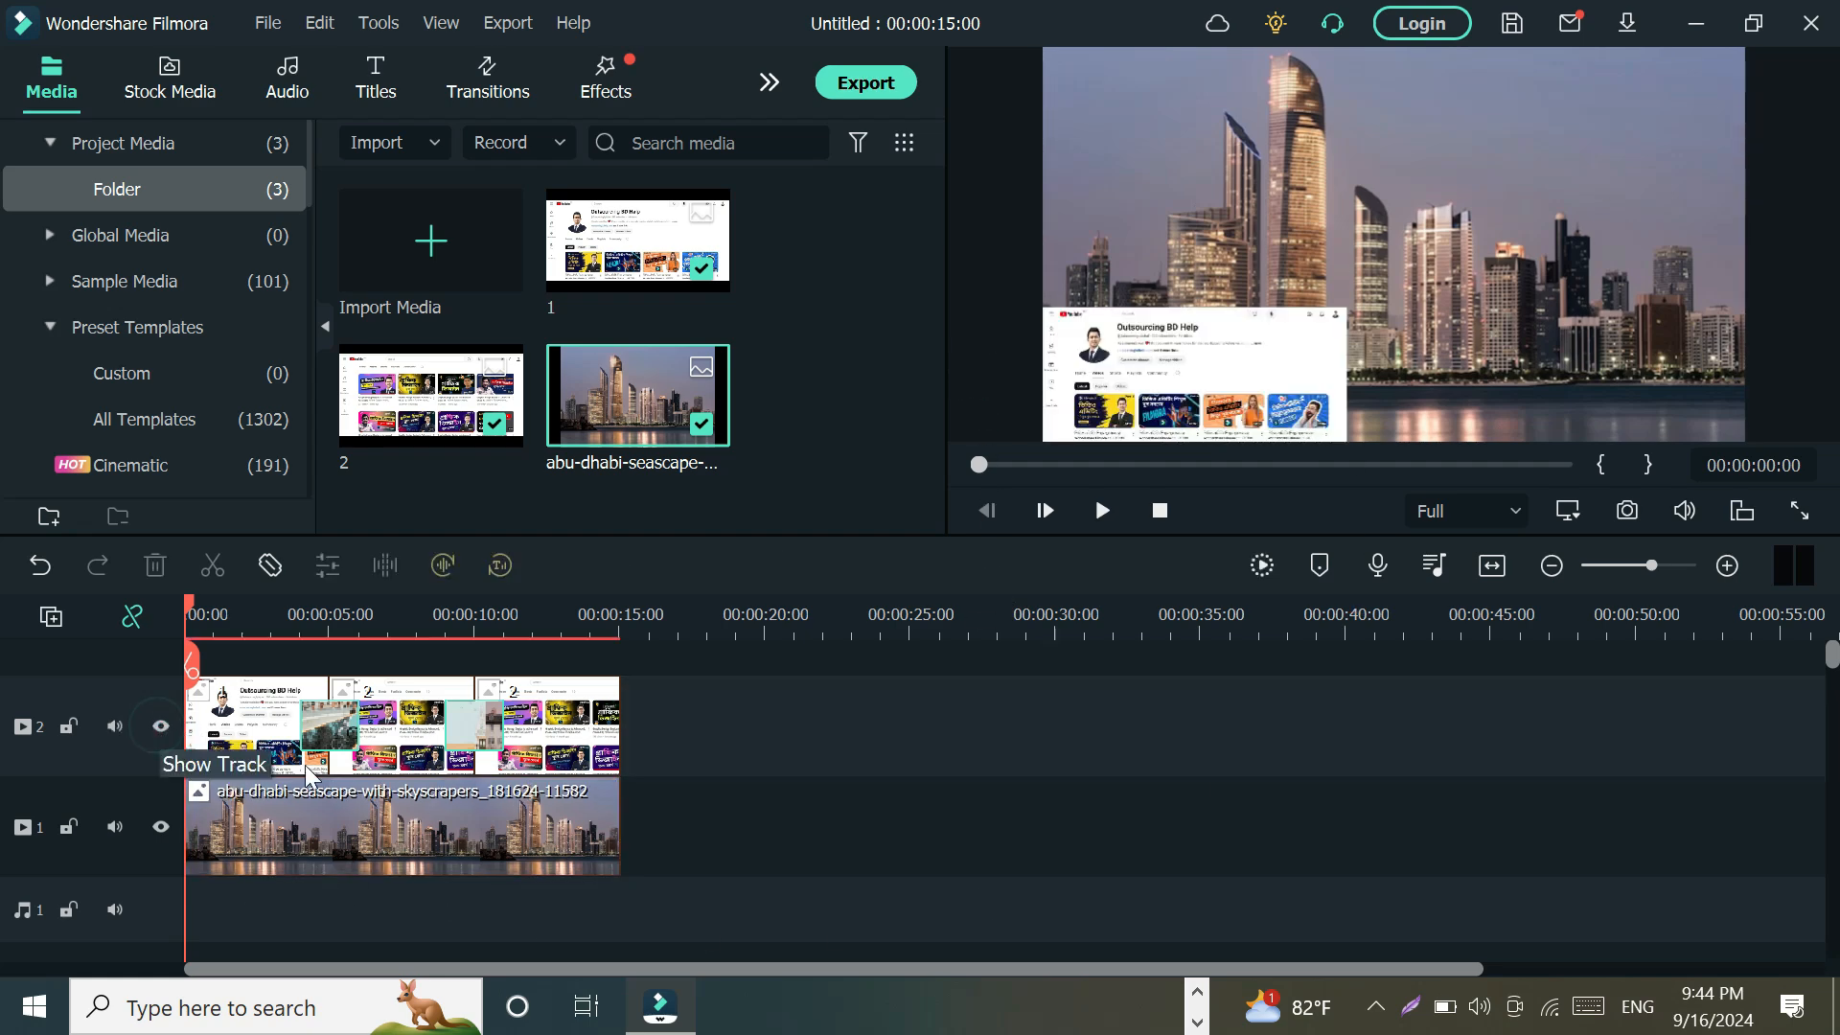
Play the whole timeline to review the clips over the skyline background, and move the playhead back to 00:00:06:16
click(1102, 511)
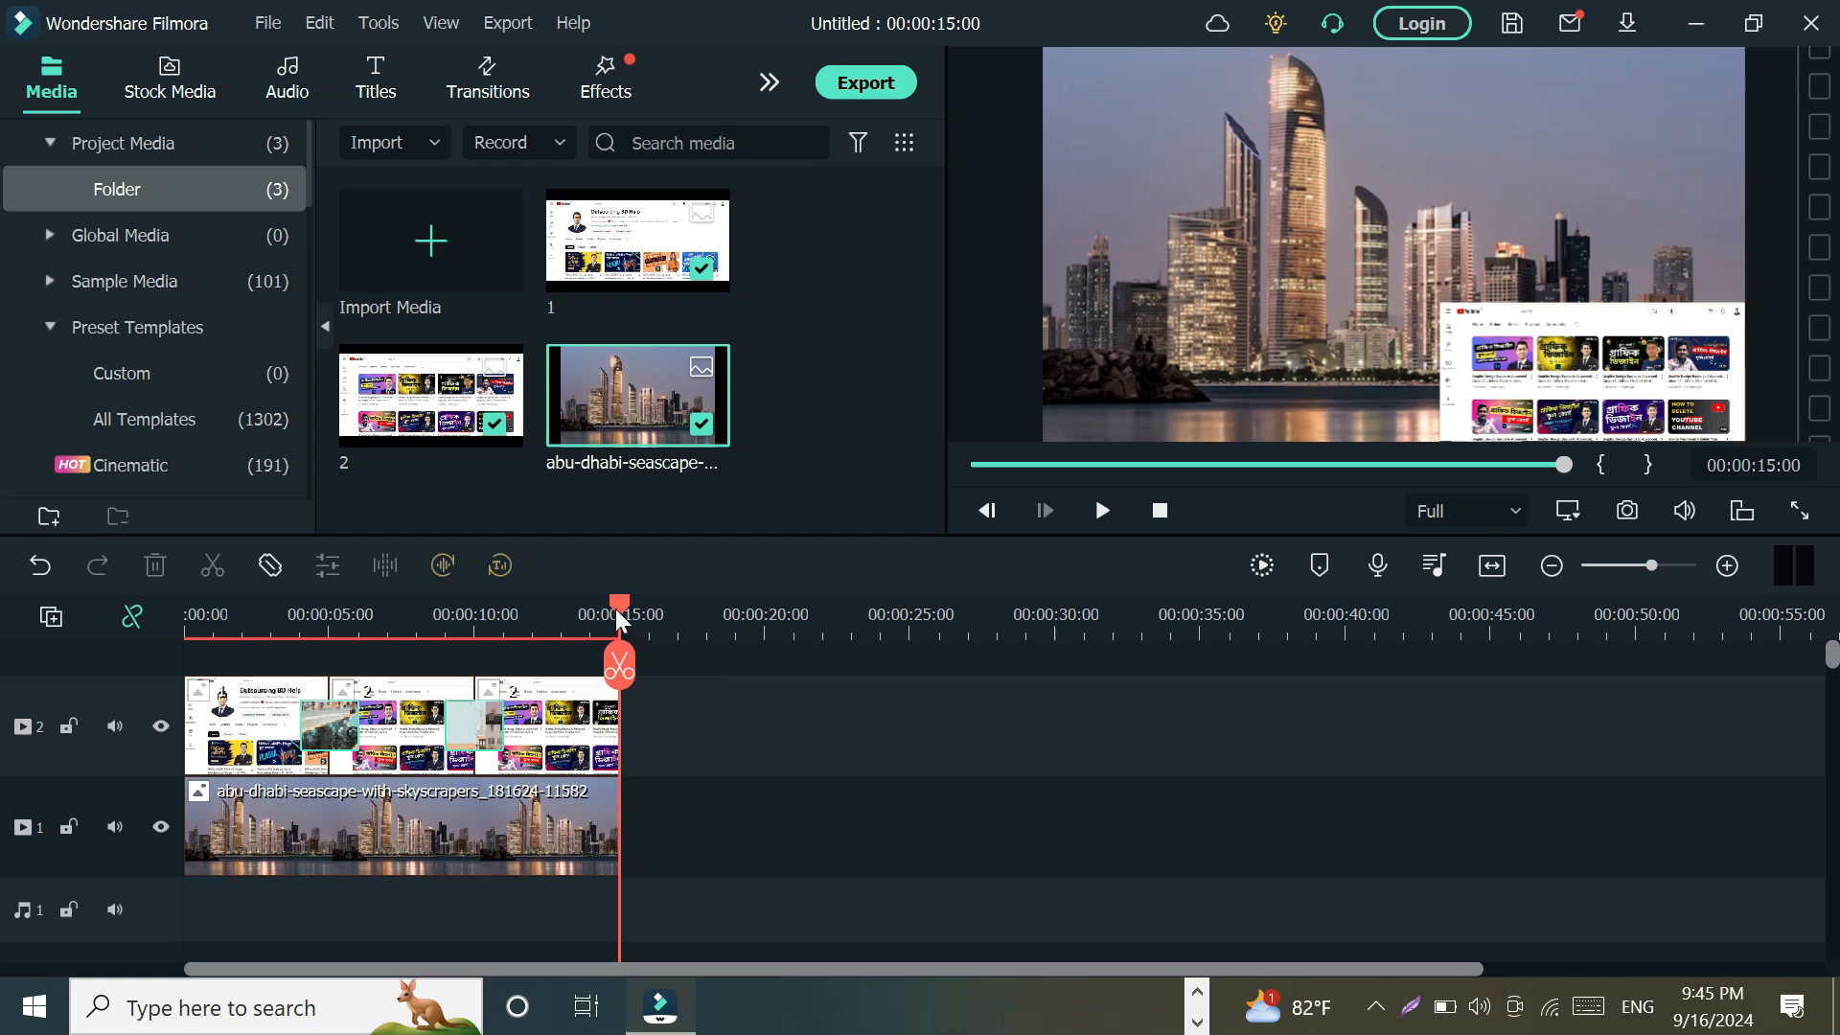
drag(615, 606, 372, 562)
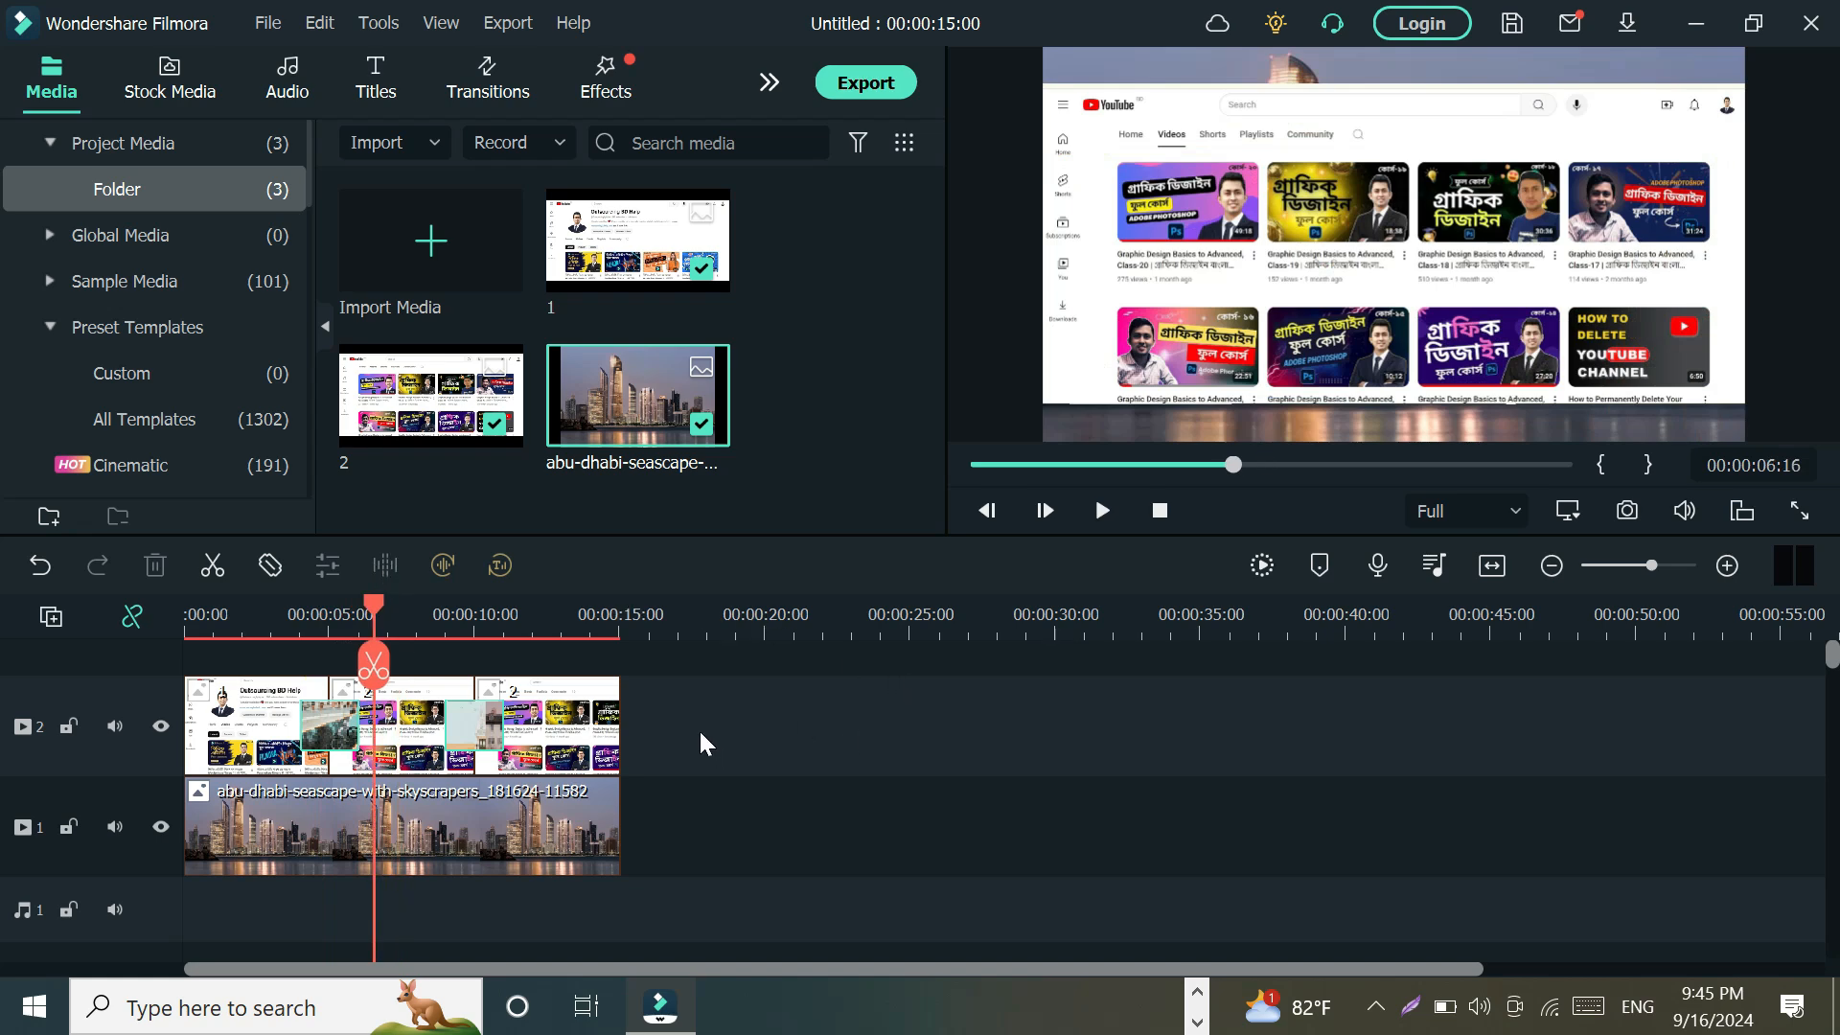
Delete all clips from the timeline and remove images 1, 2 and the Abu Dhabi skyline from the project media
drag(683, 702, 190, 875)
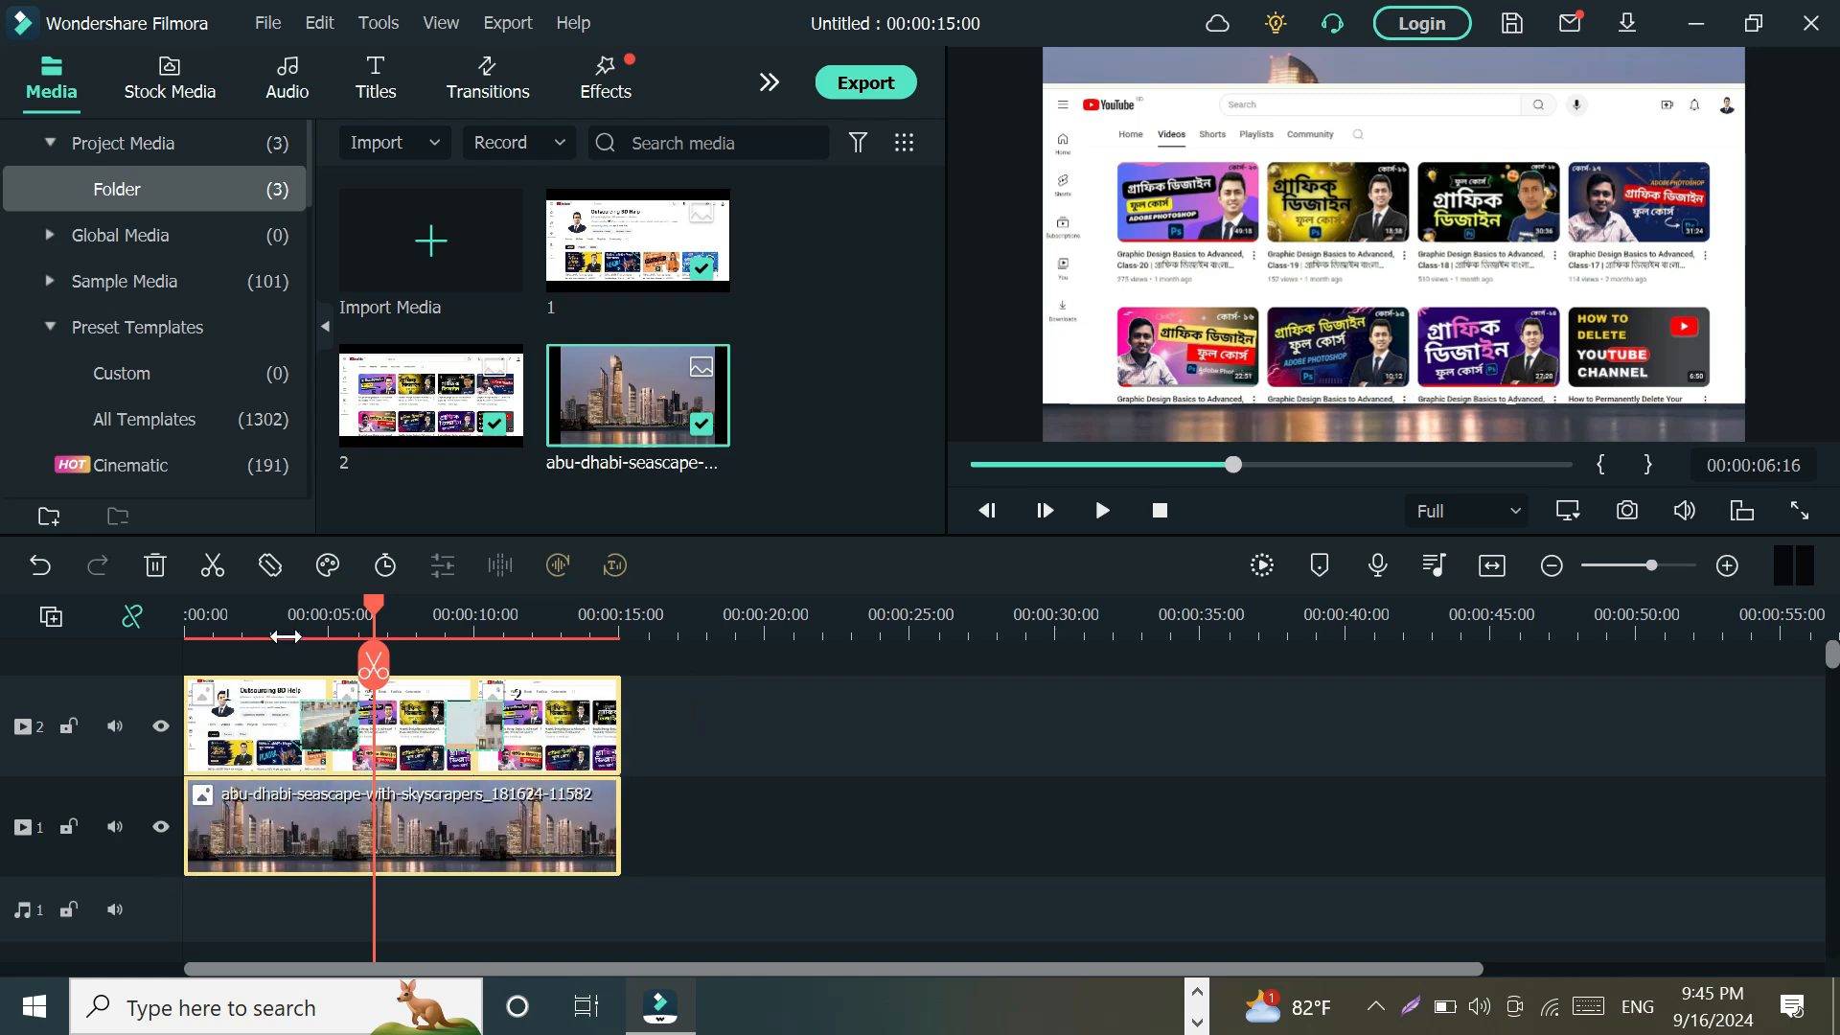
click(154, 567)
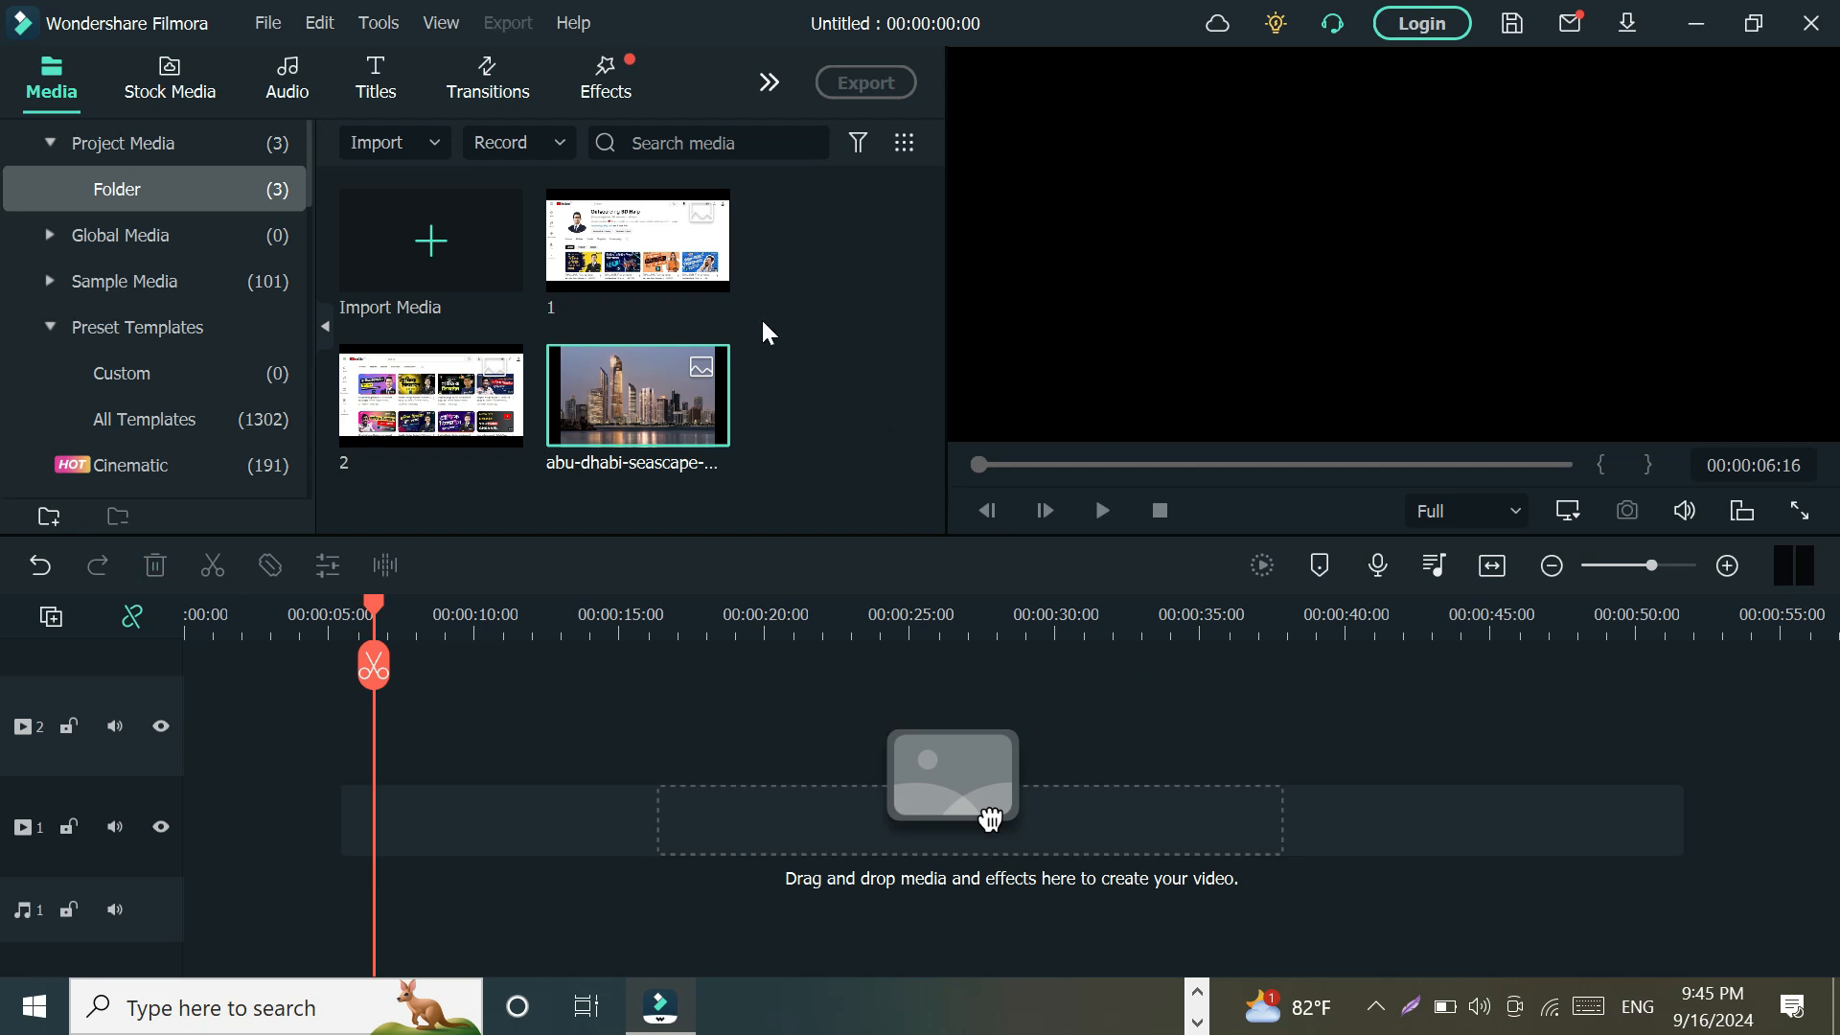
drag(805, 207, 561, 412)
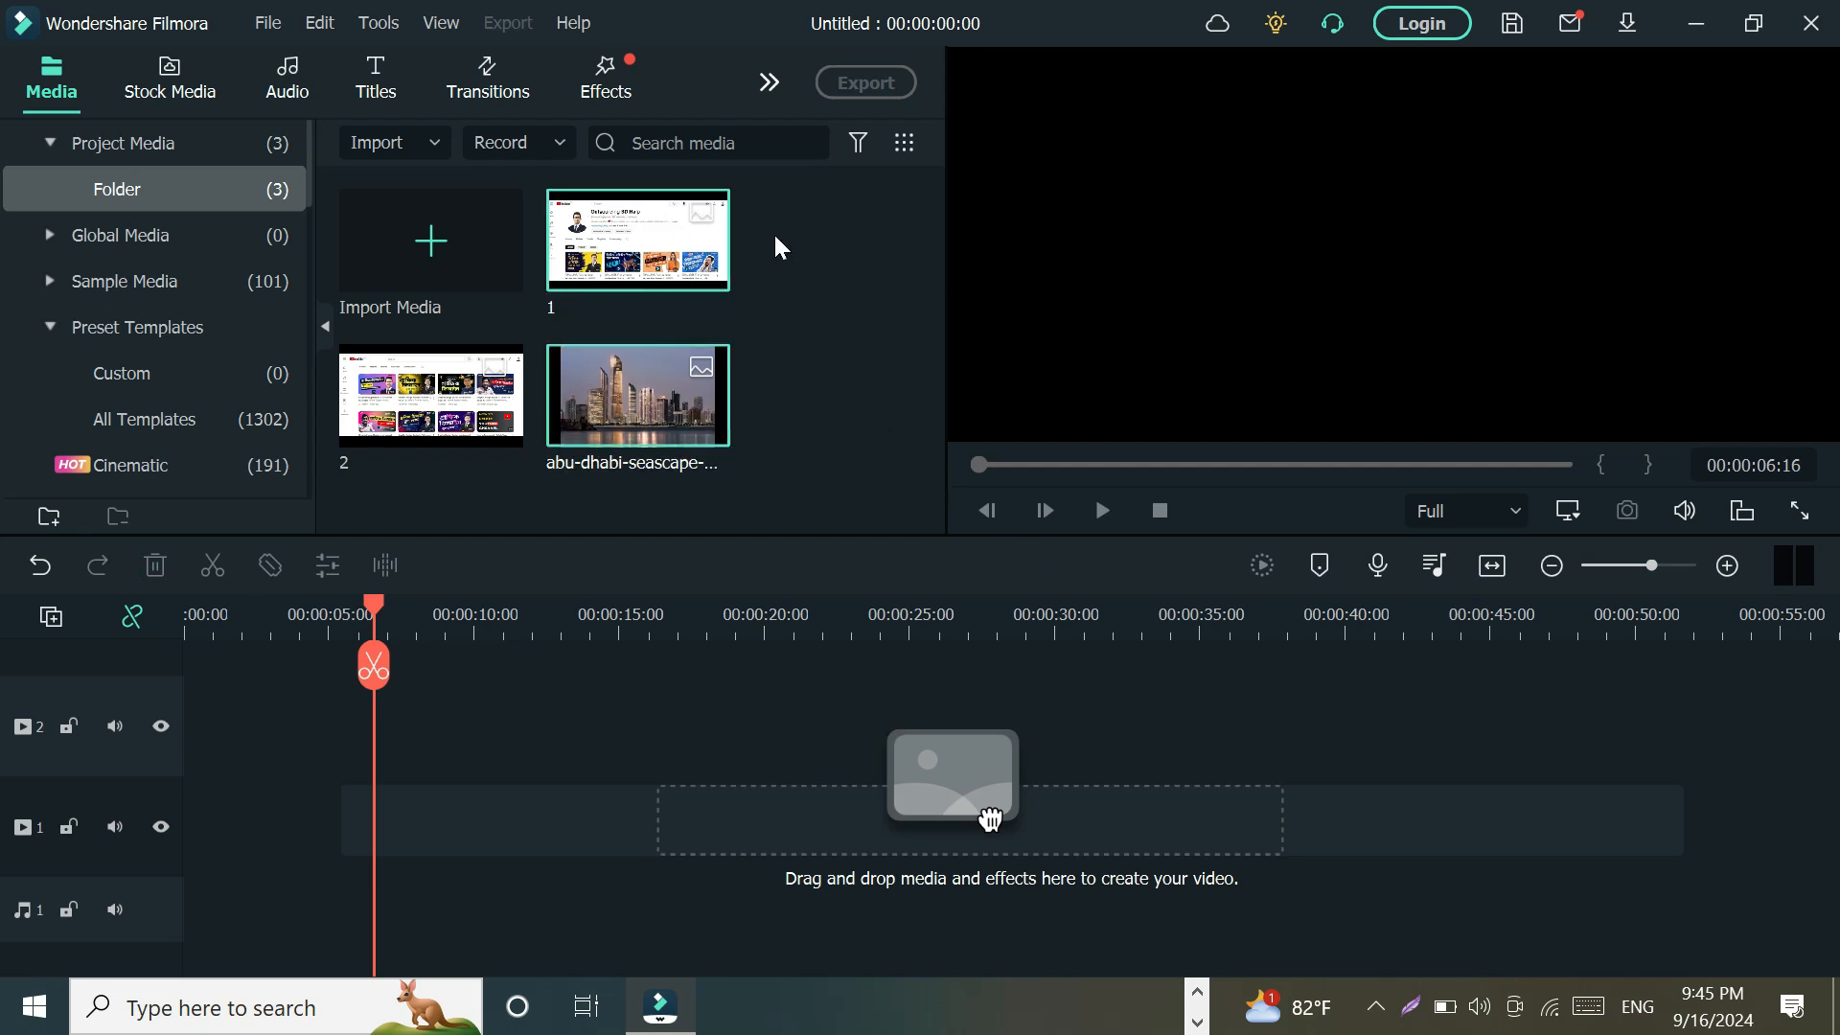
drag(803, 199, 406, 485)
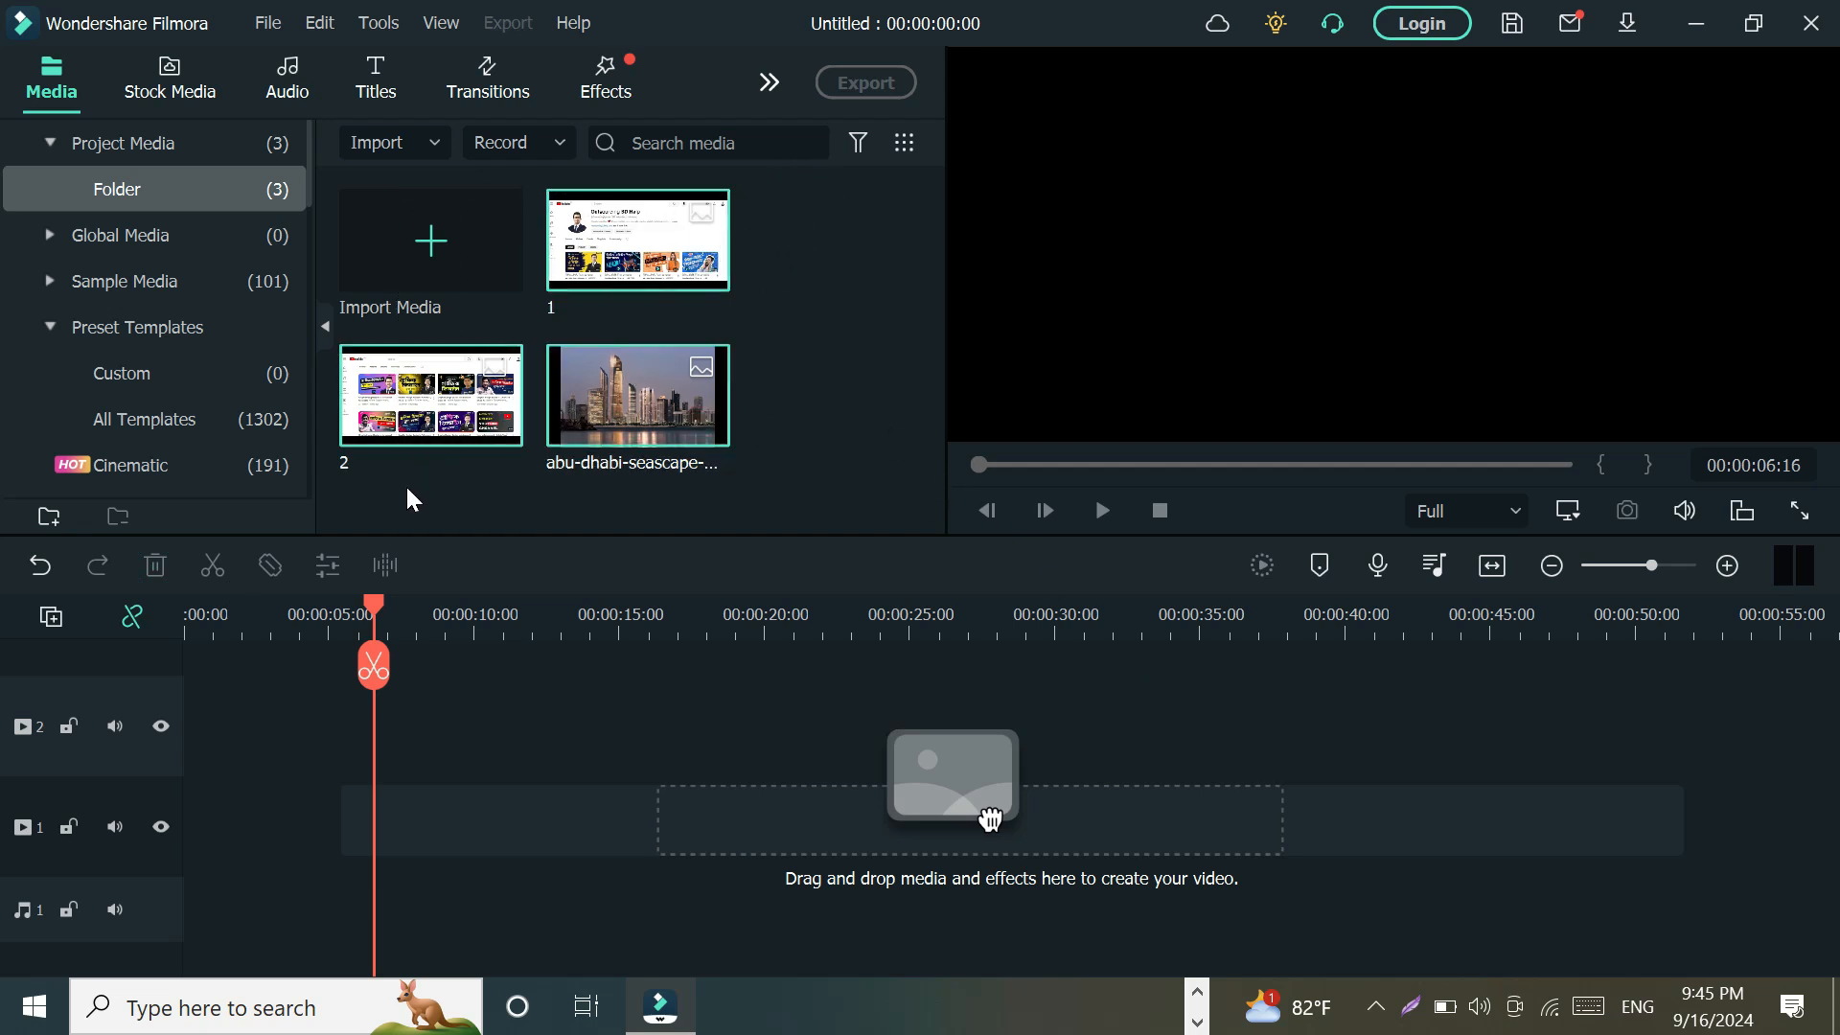
right_click(444, 419)
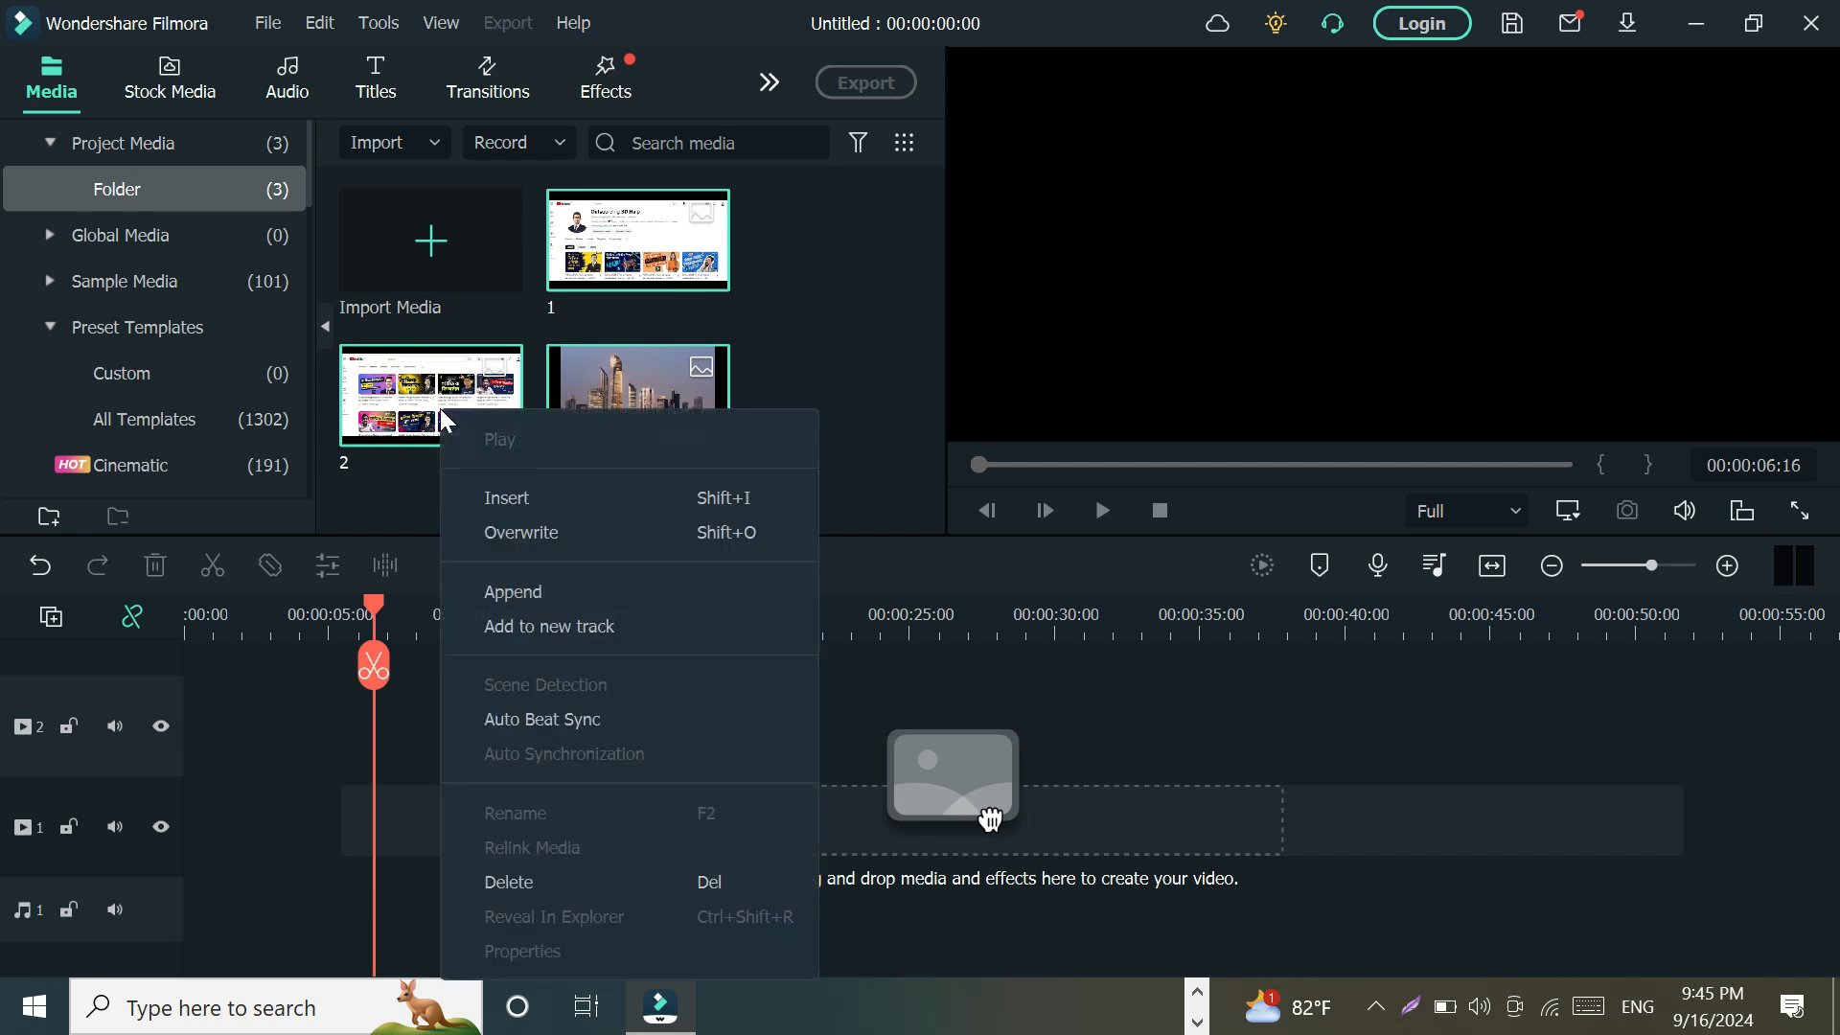
click(507, 882)
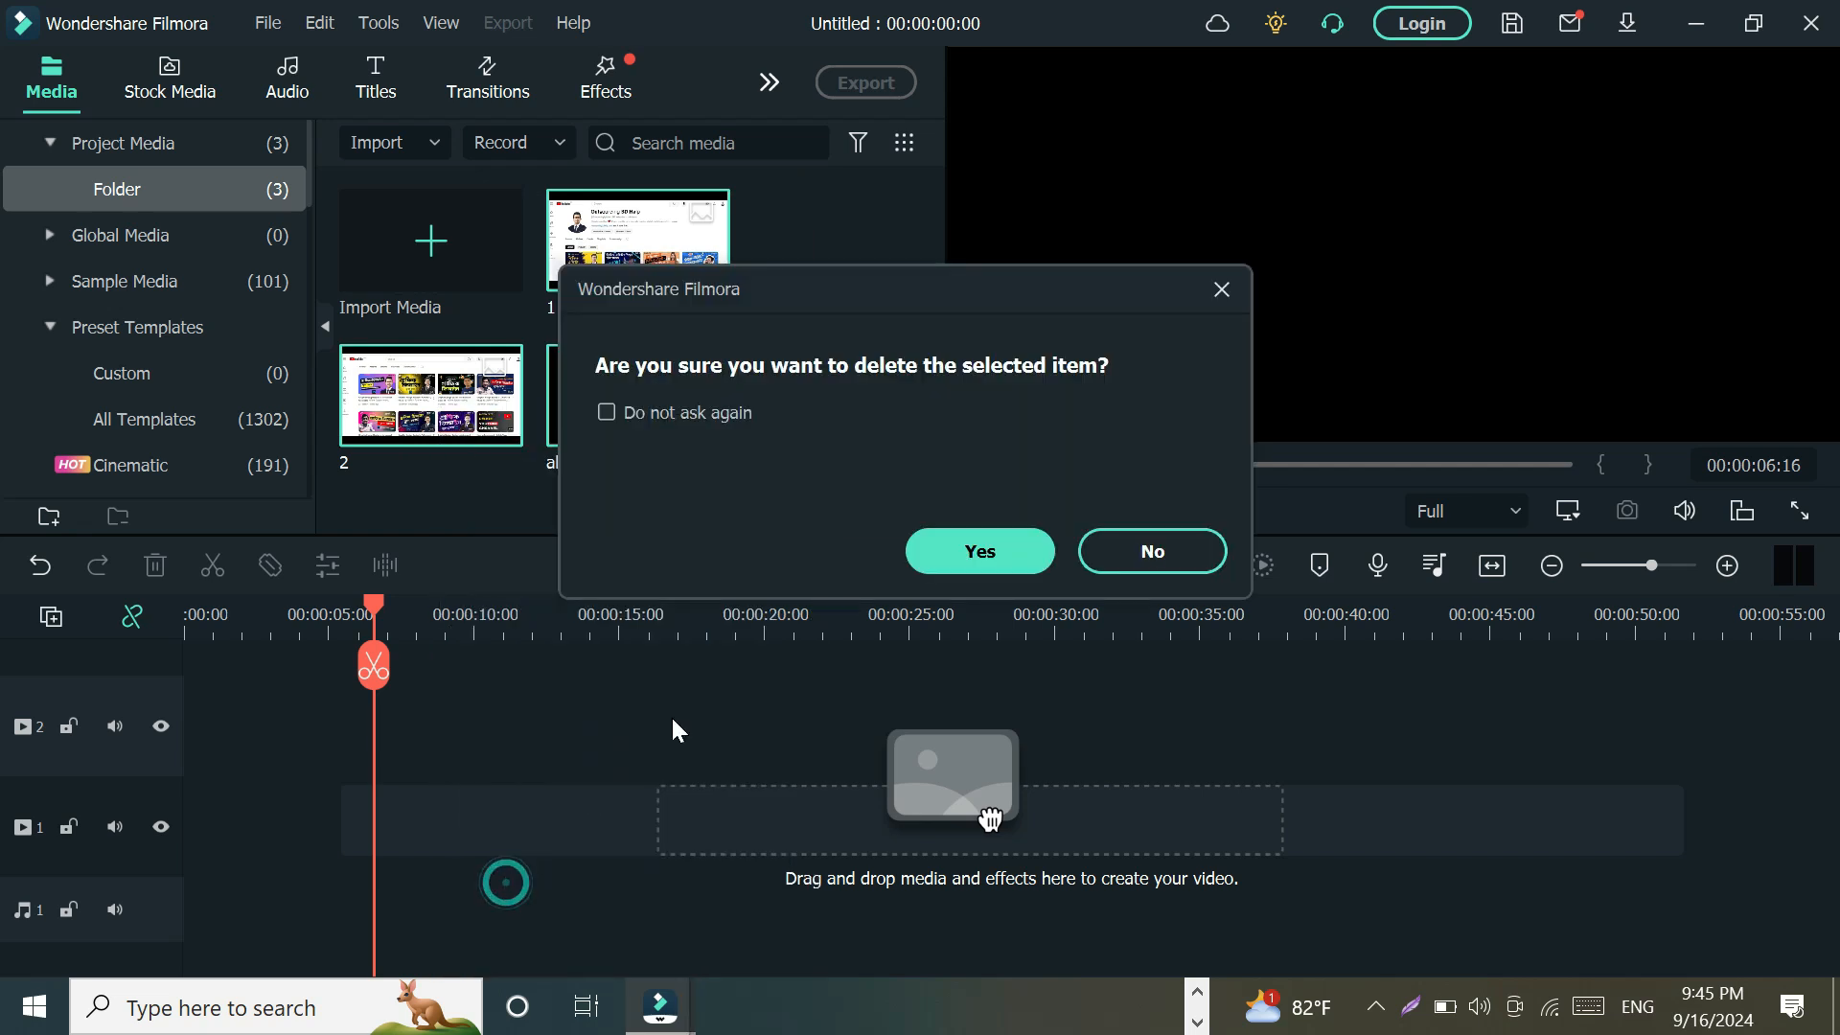
click(939, 551)
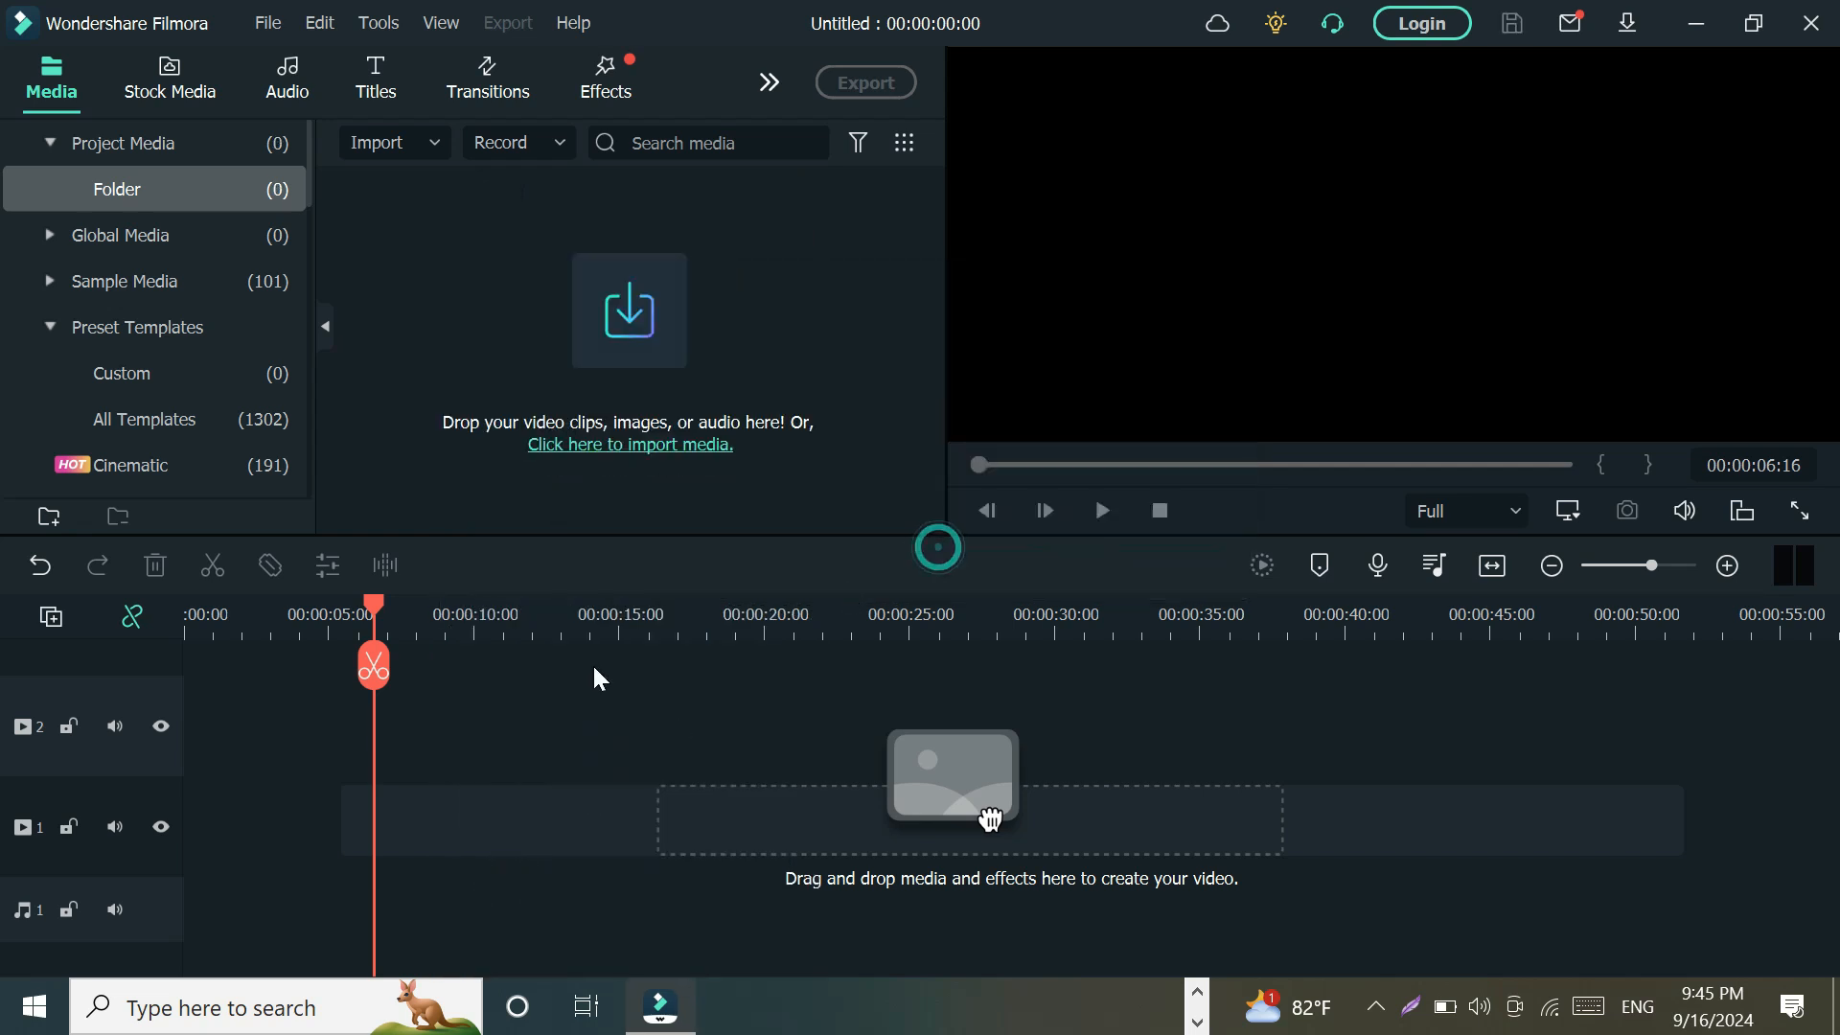
Import the video C from Downloads > 7 and place it at the start of video track 2
click(629, 331)
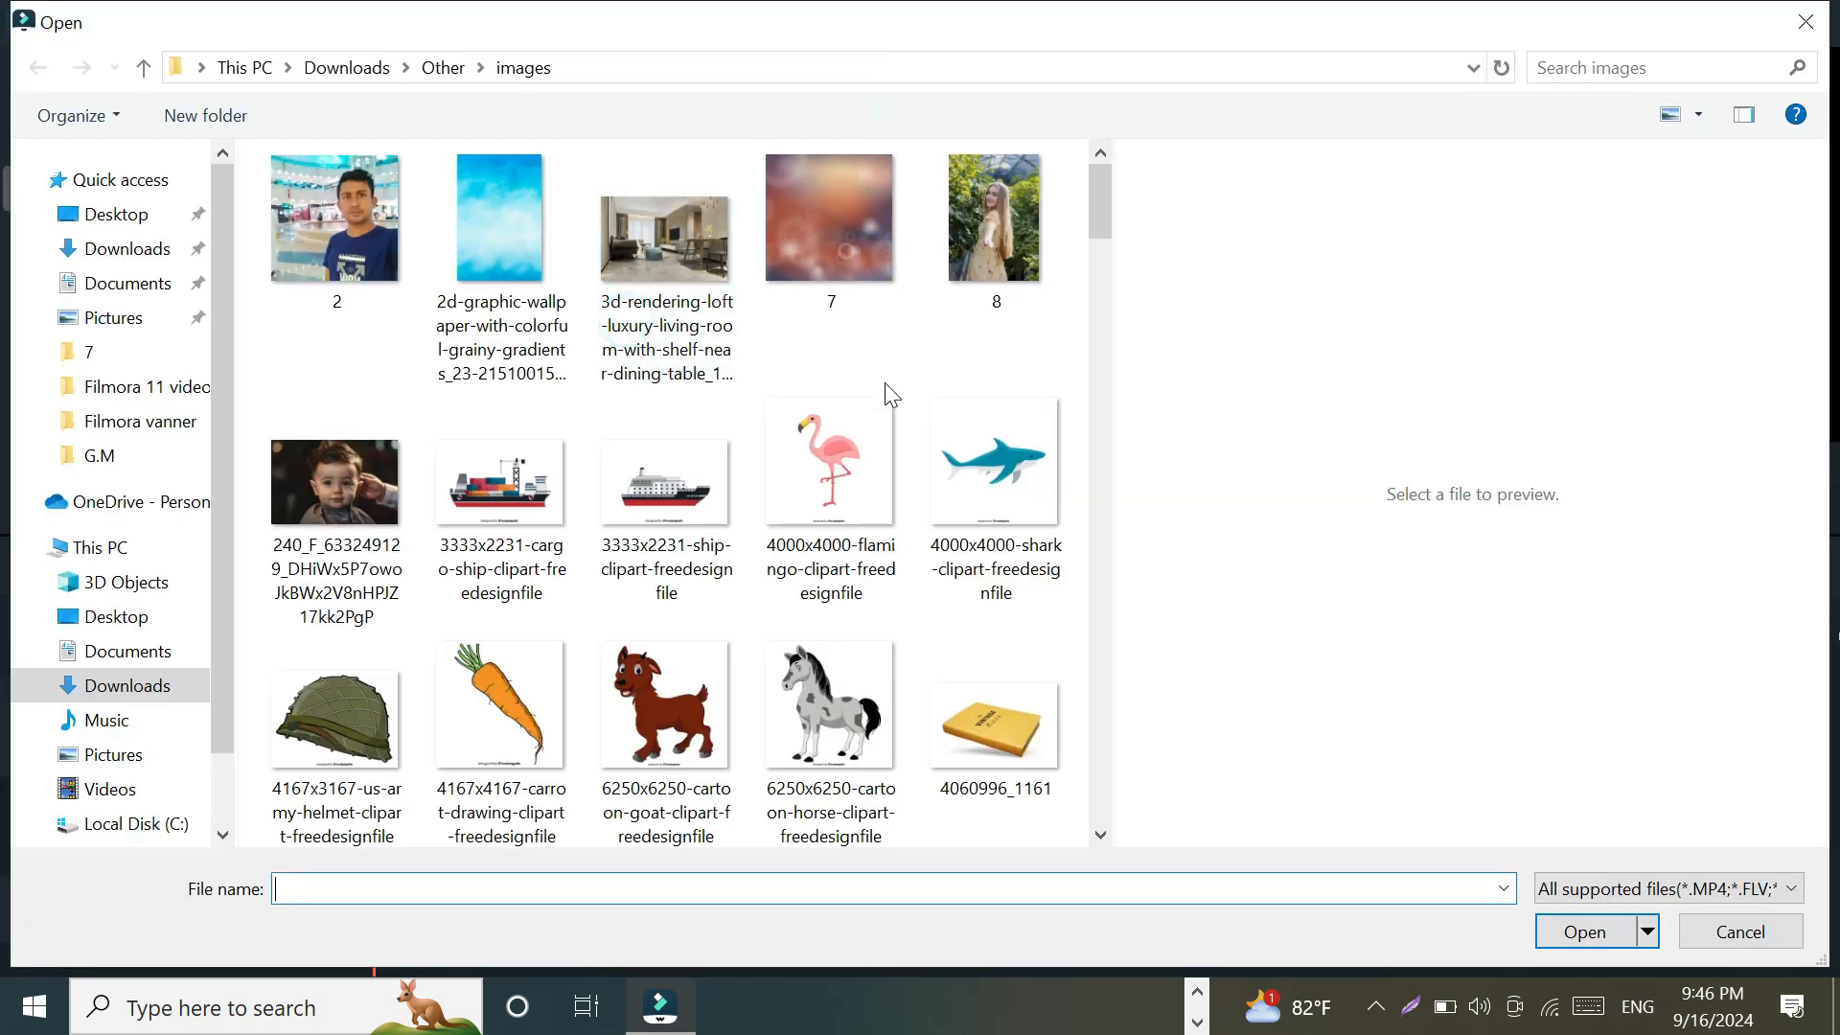
click(119, 257)
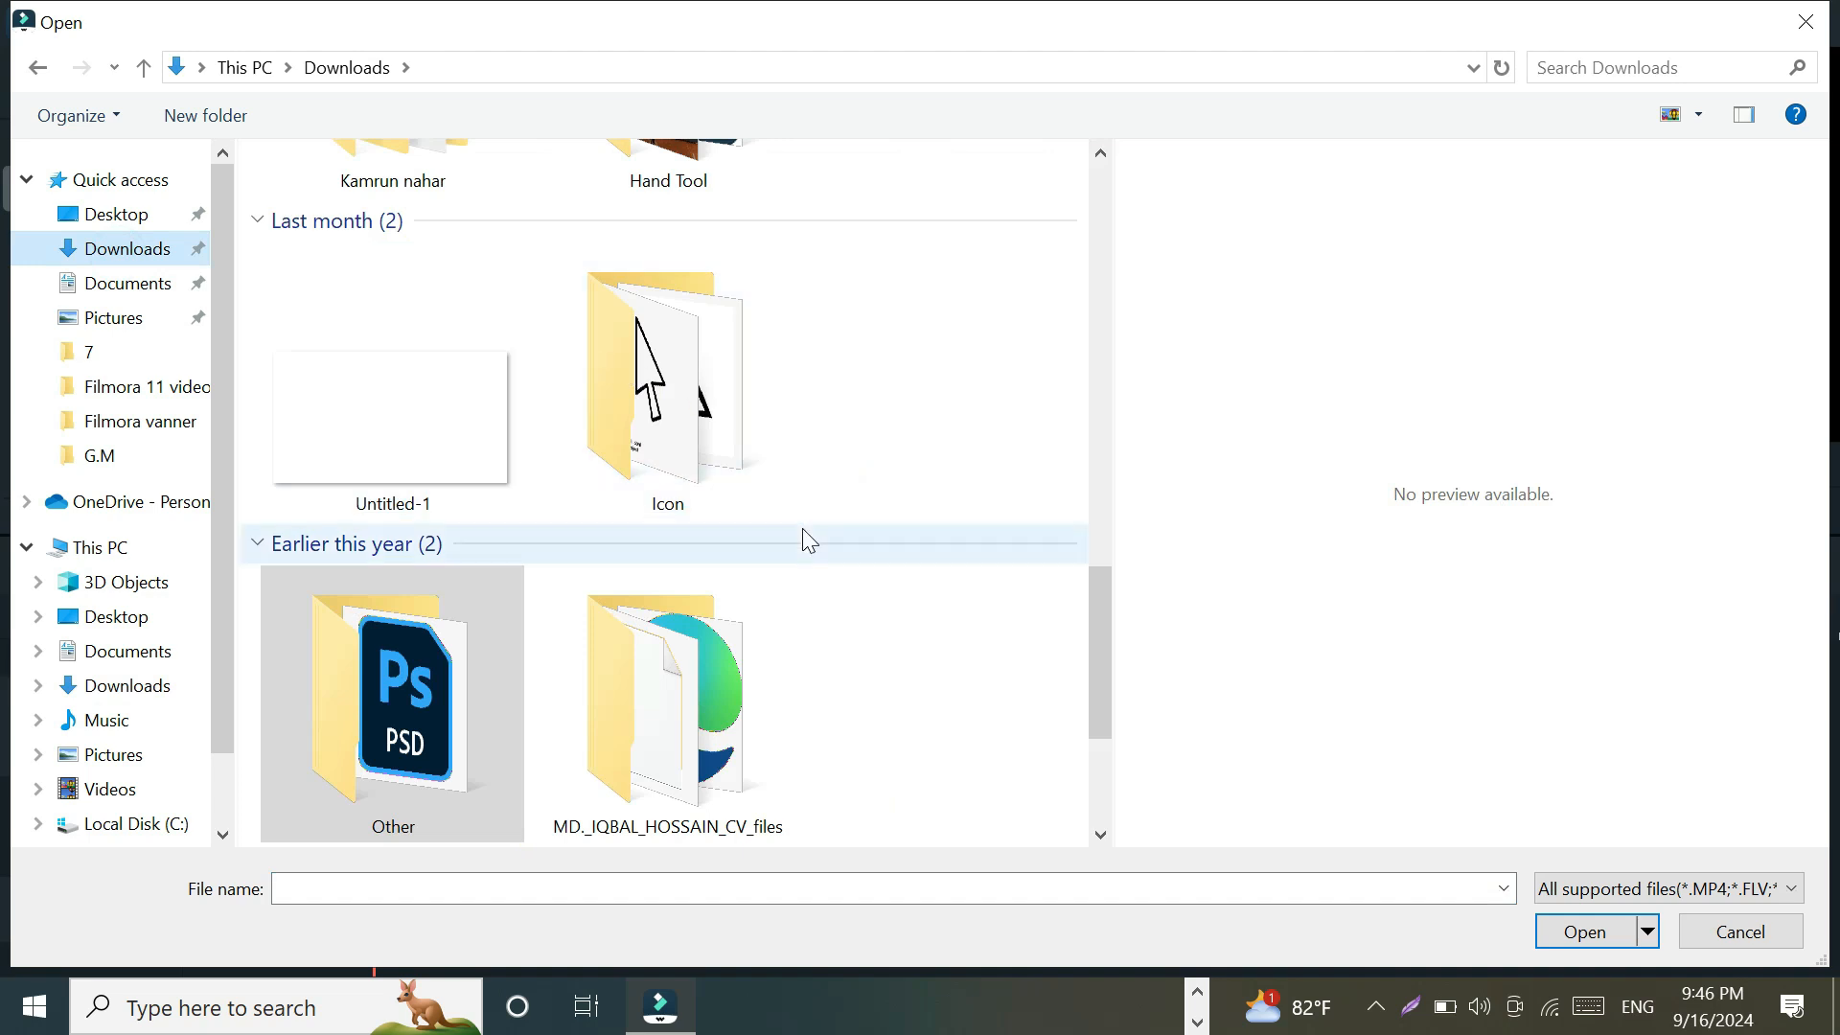
scroll(809, 538, up, 5)
scroll(935, 617, up, 3)
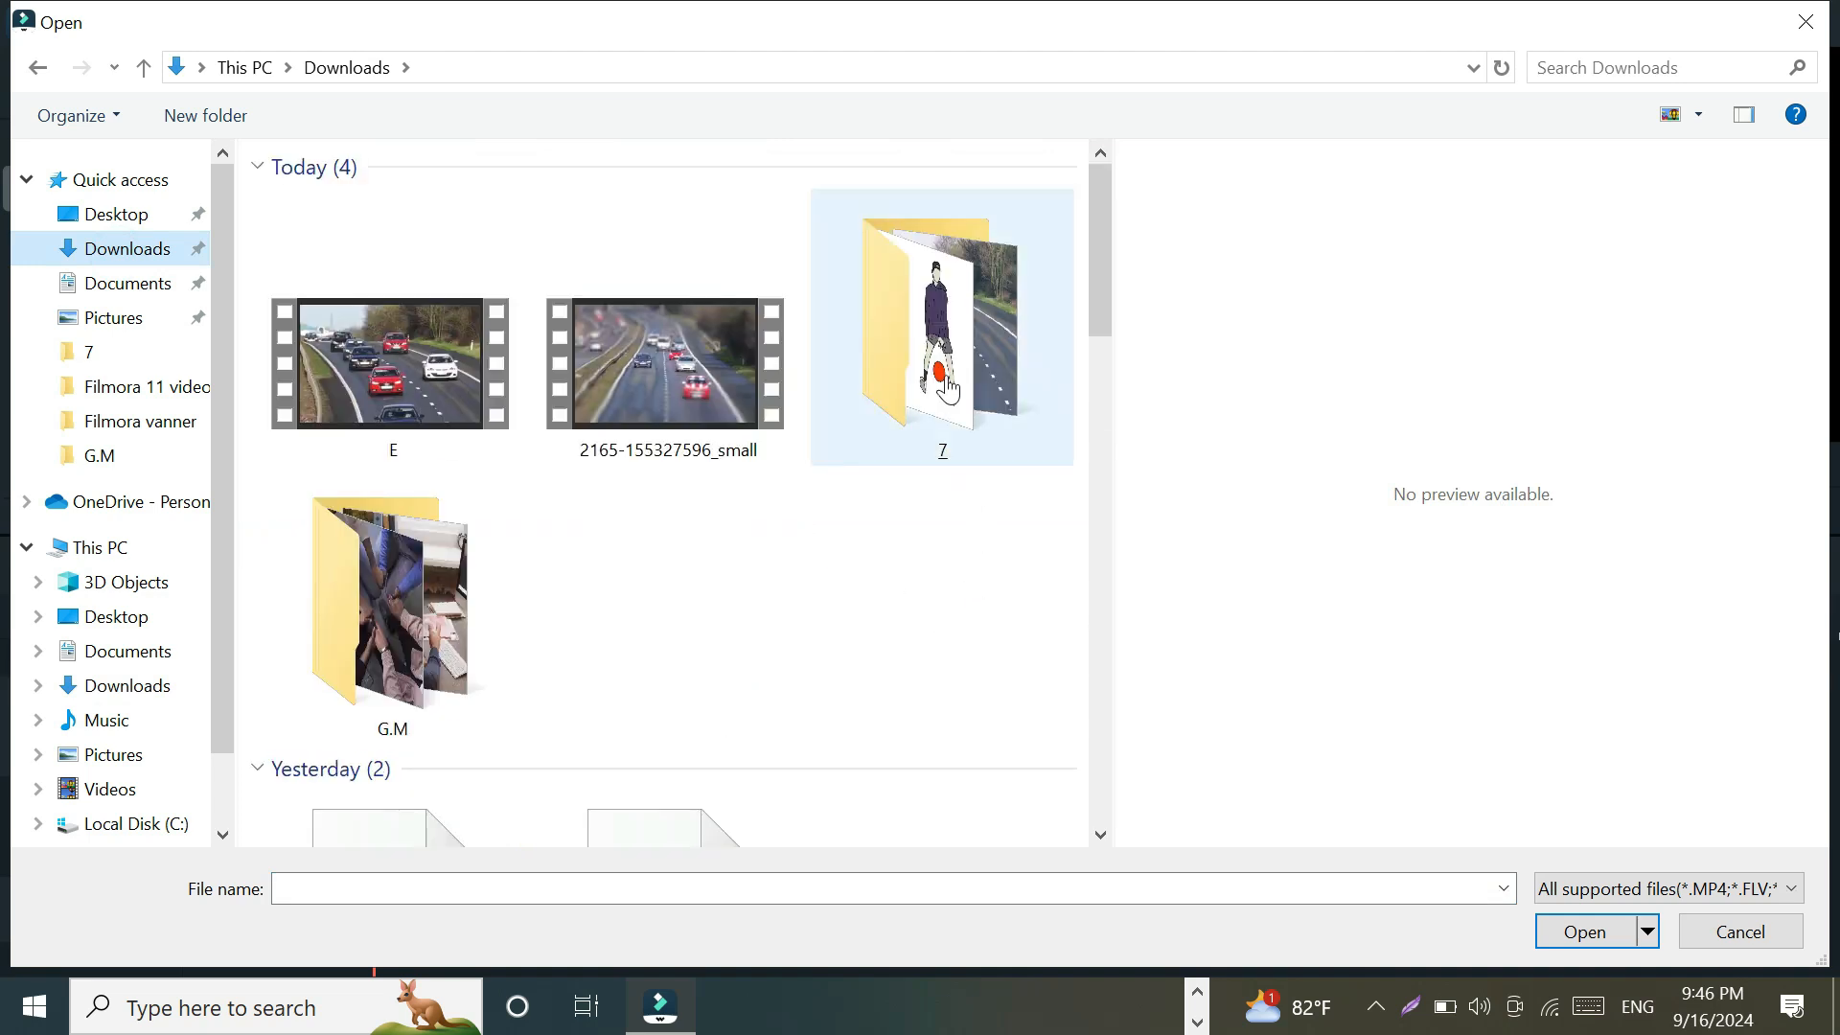
double_click(944, 355)
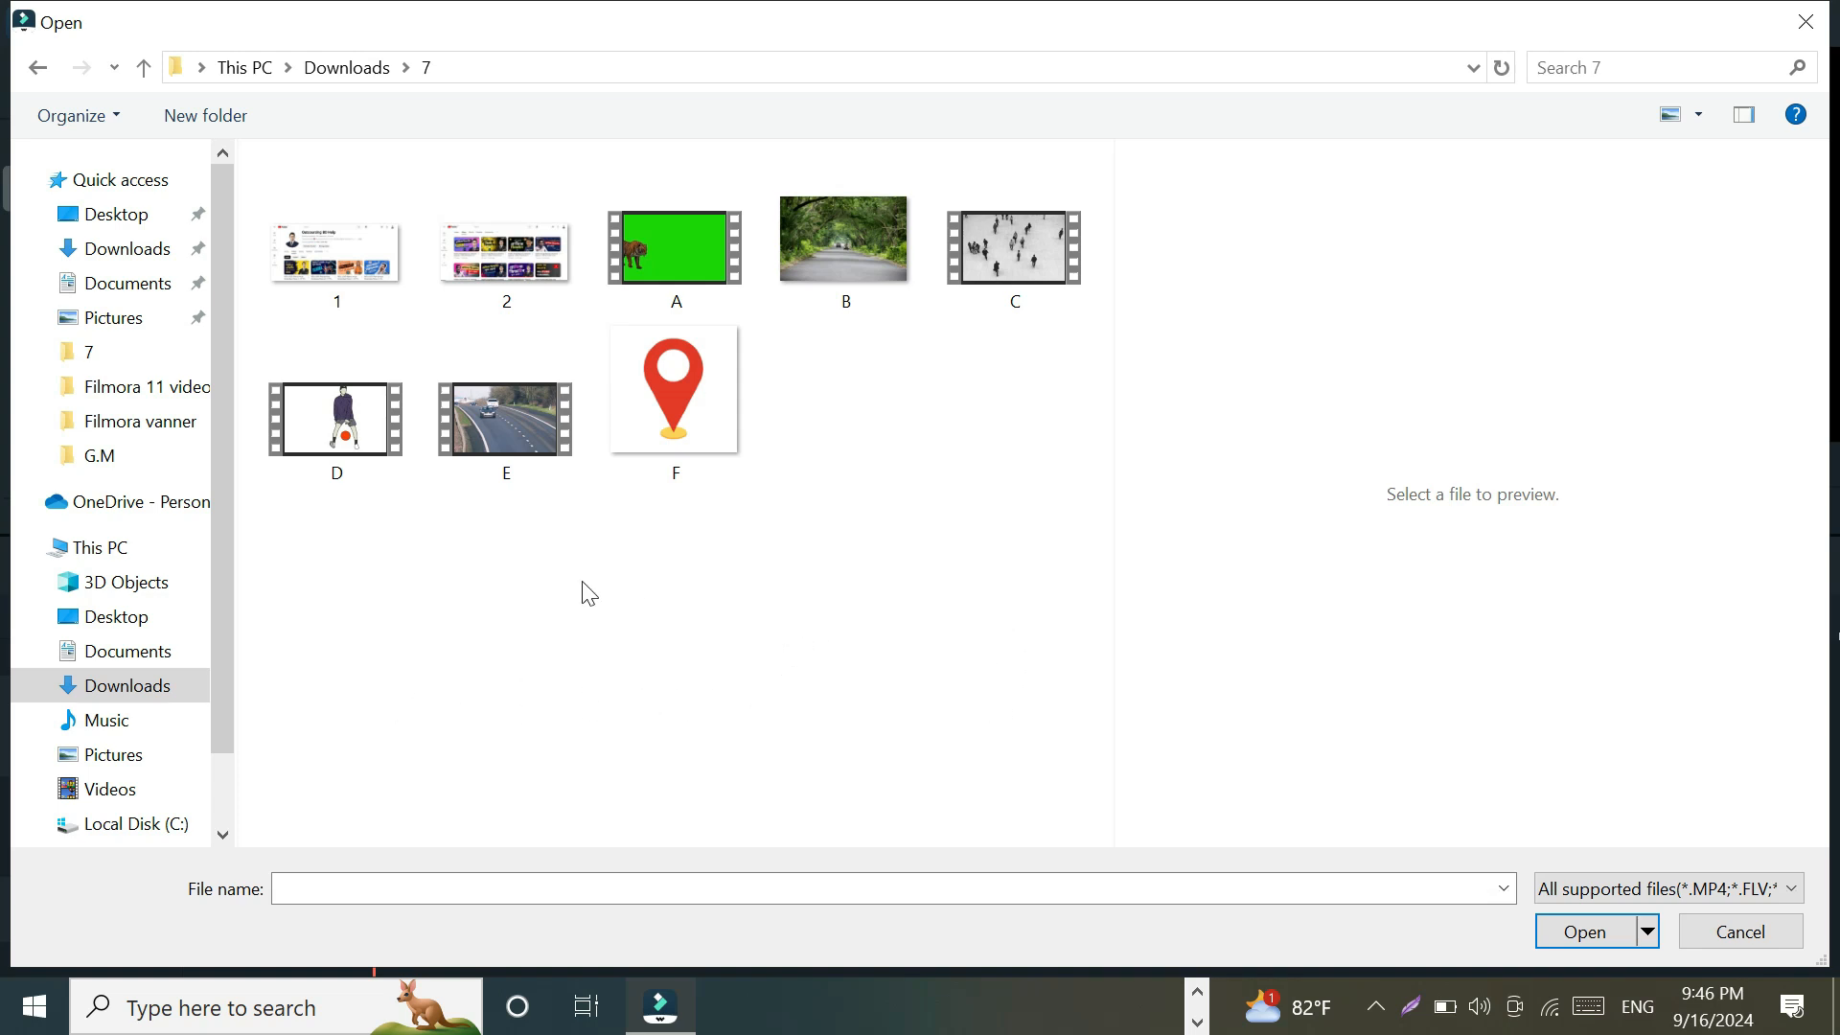
click(1053, 286)
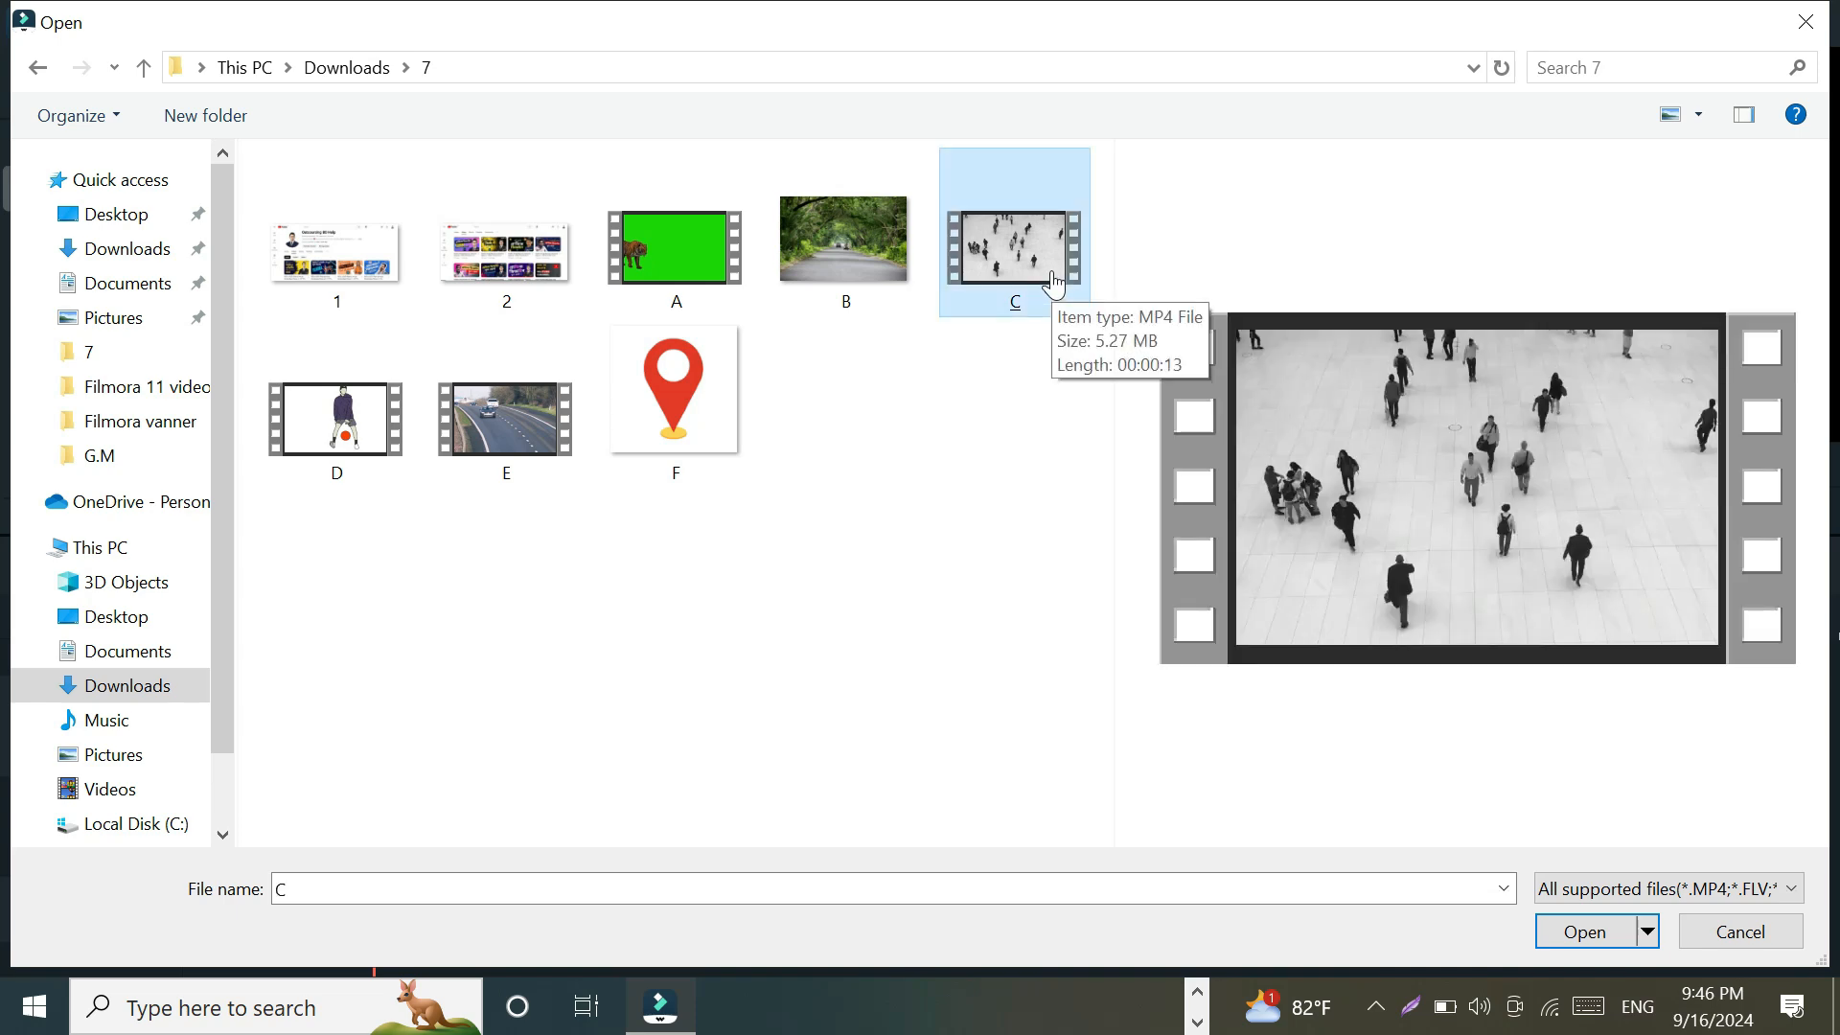
double_click(1054, 286)
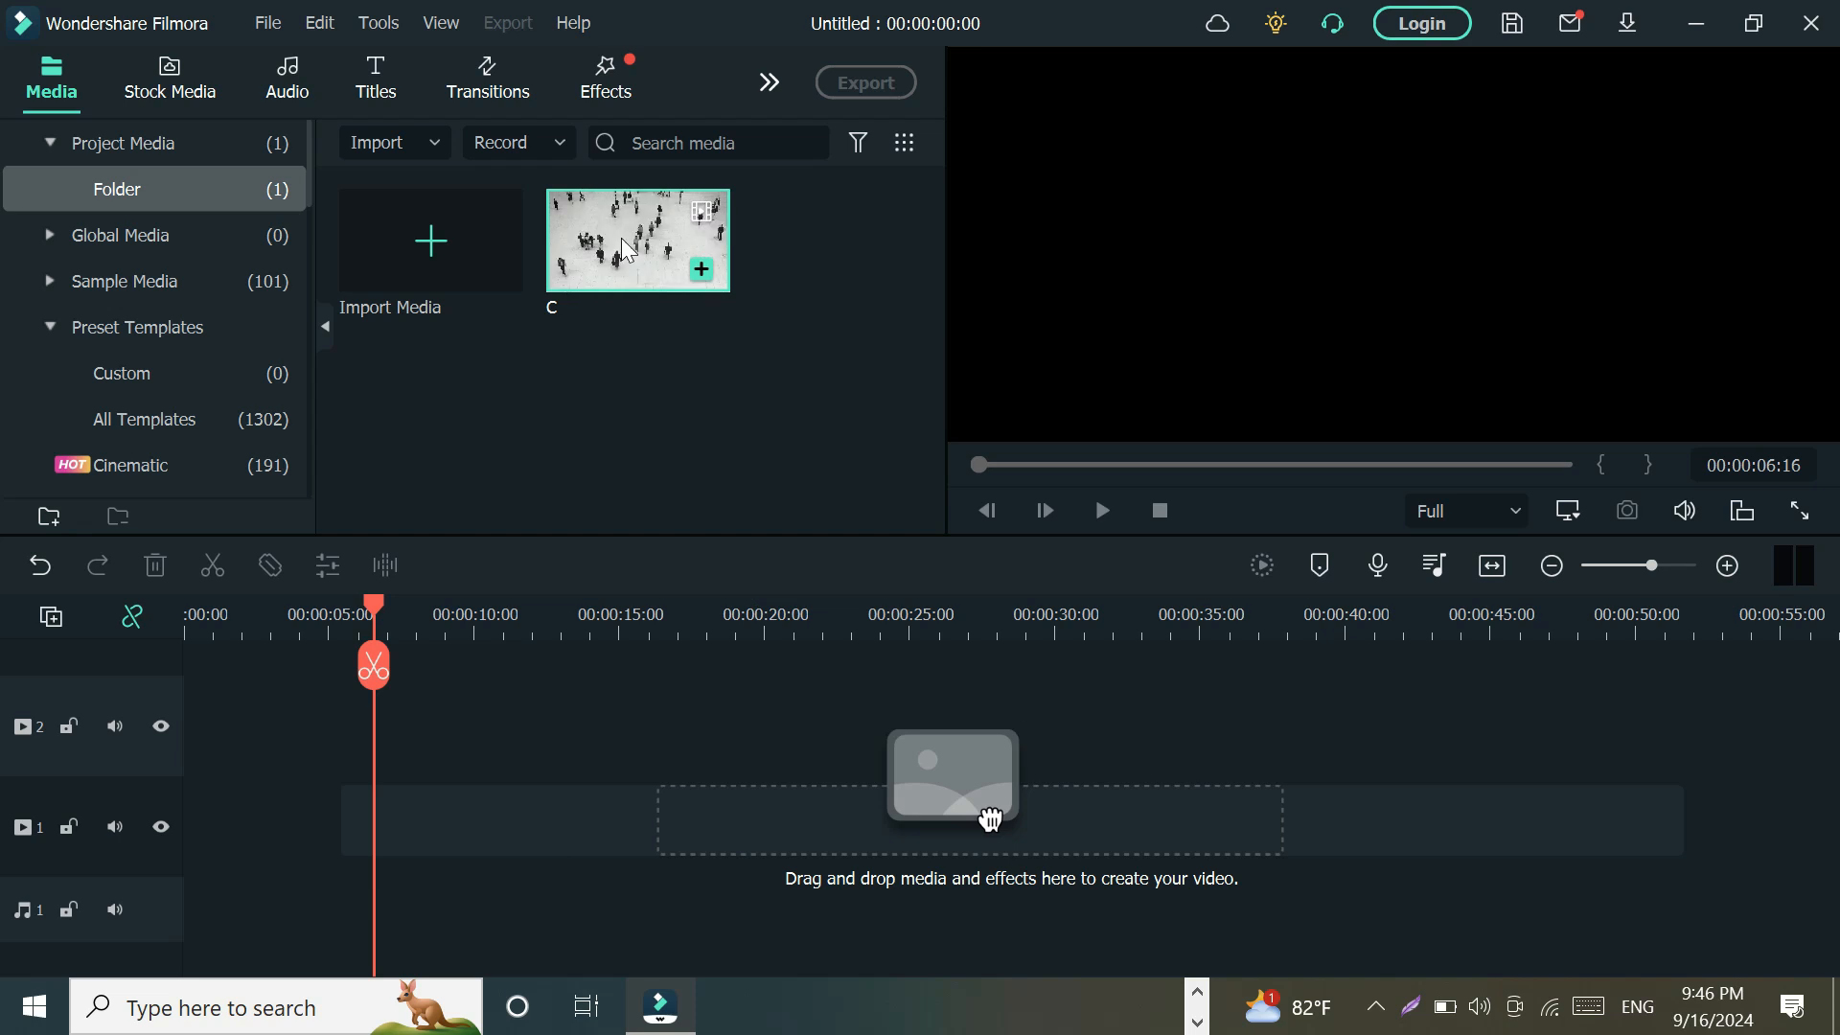
drag(637, 240, 154, 736)
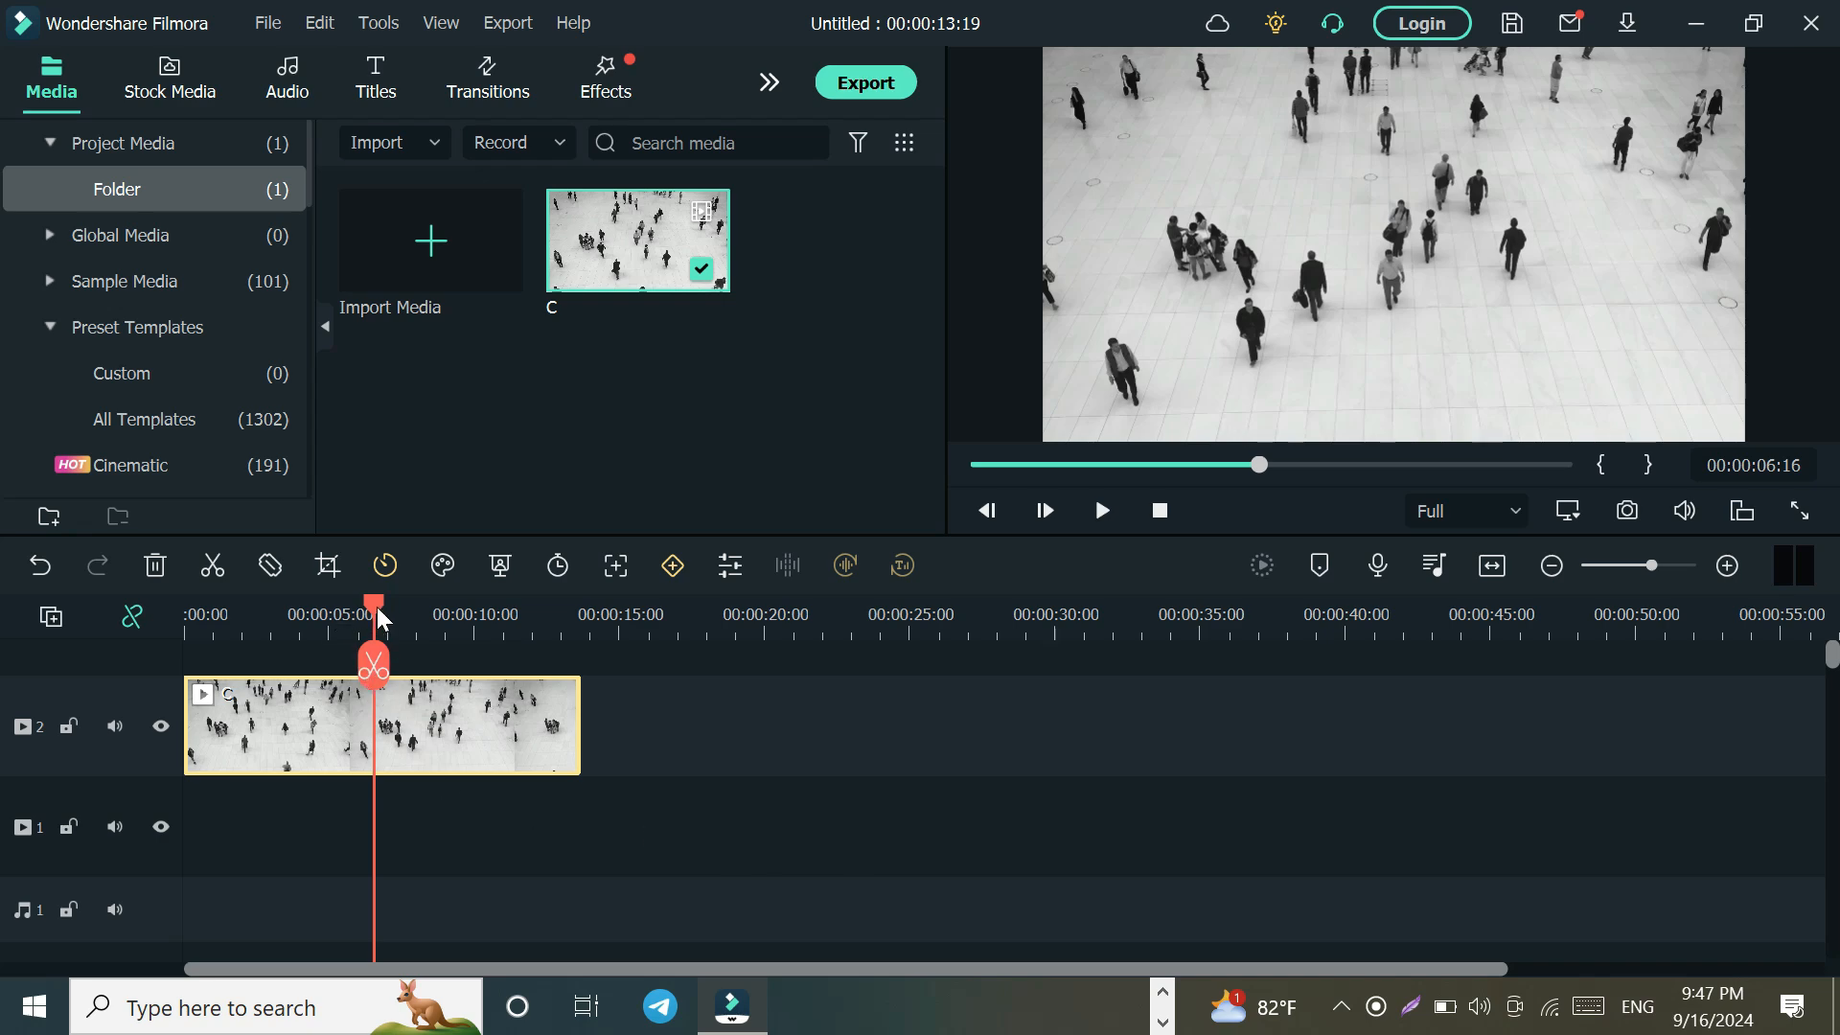
Play clip C from the start at its original speed, pause it, and move the playhead back to 00:00:06:00
drag(376, 607, 150, 627)
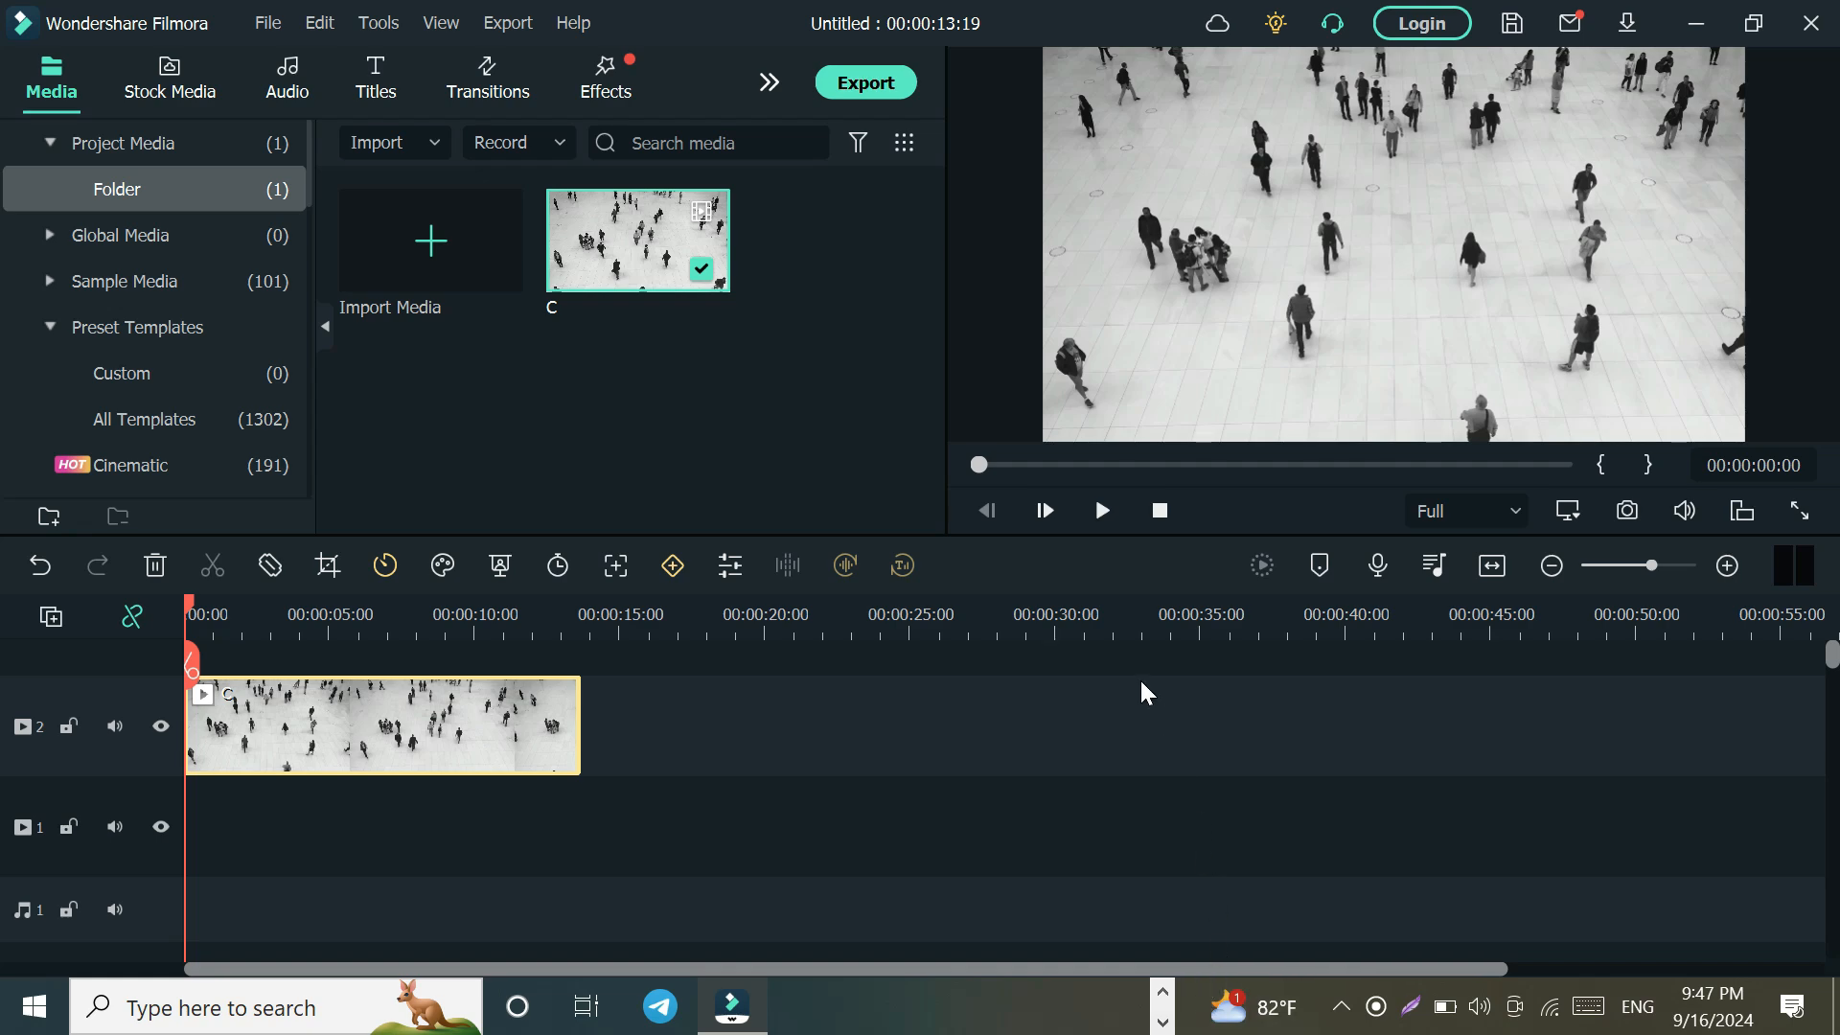
click(1106, 527)
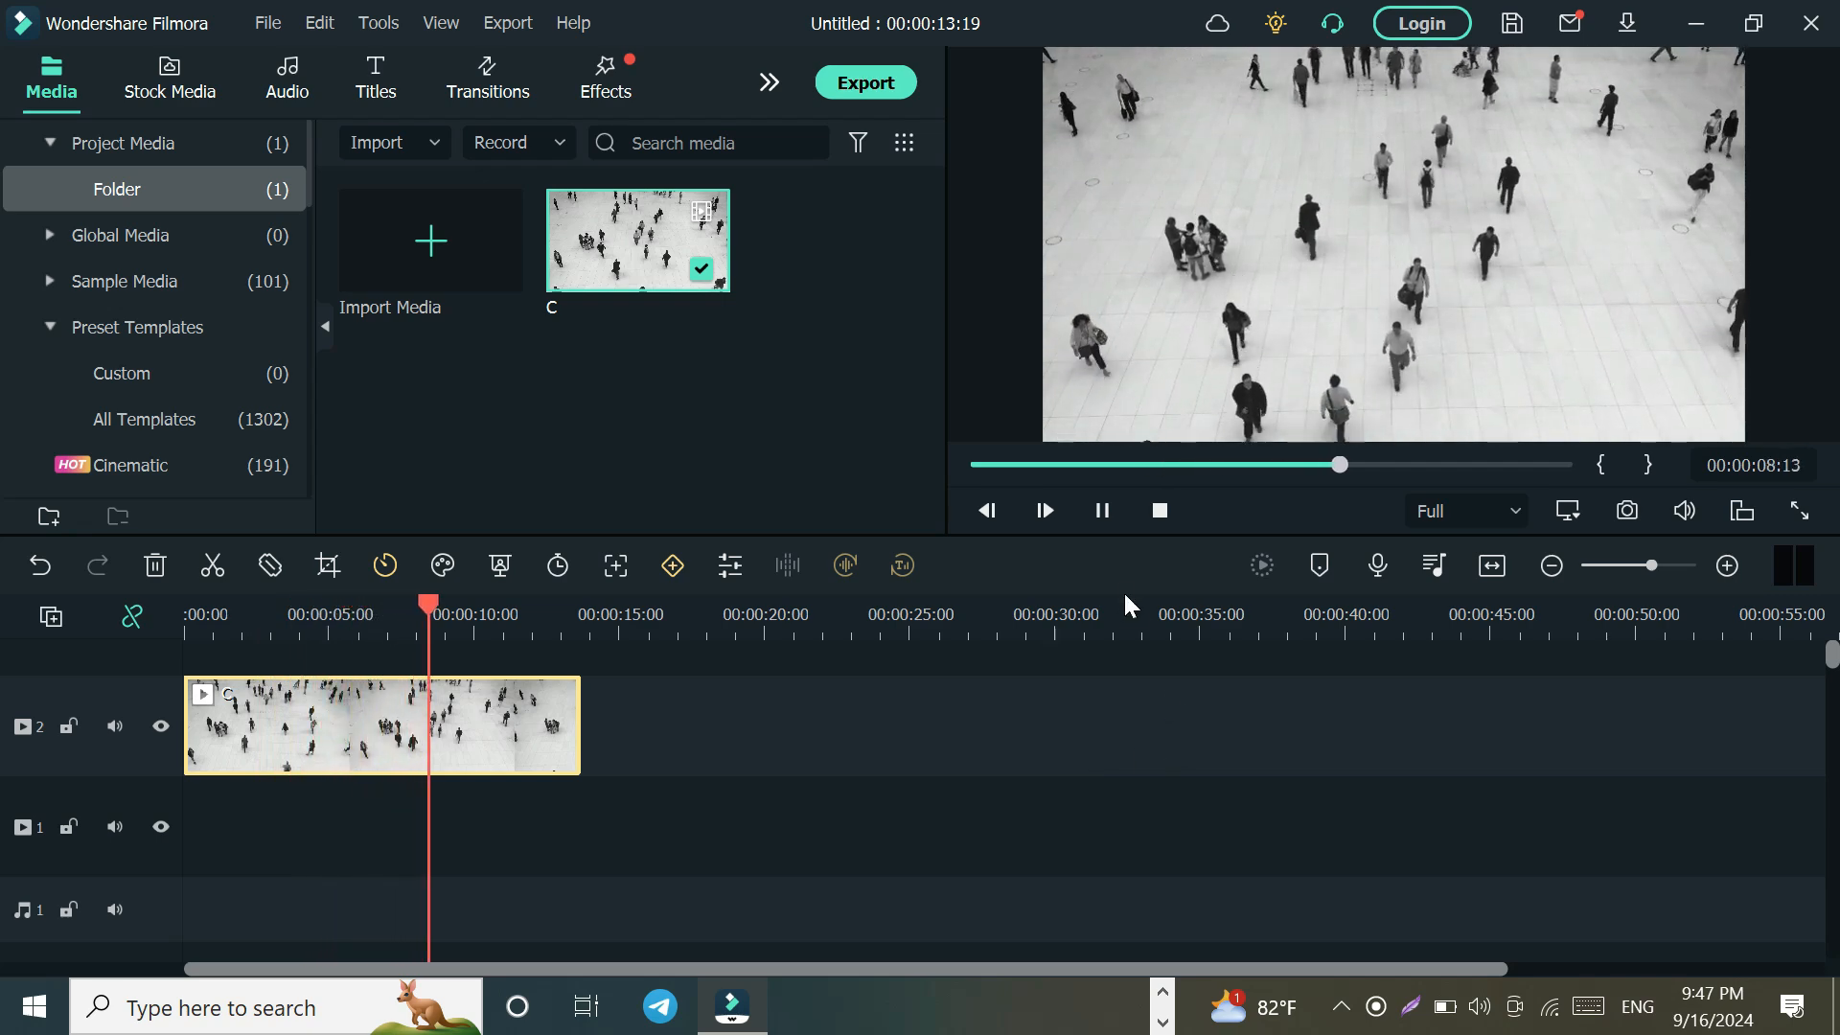
click(1102, 510)
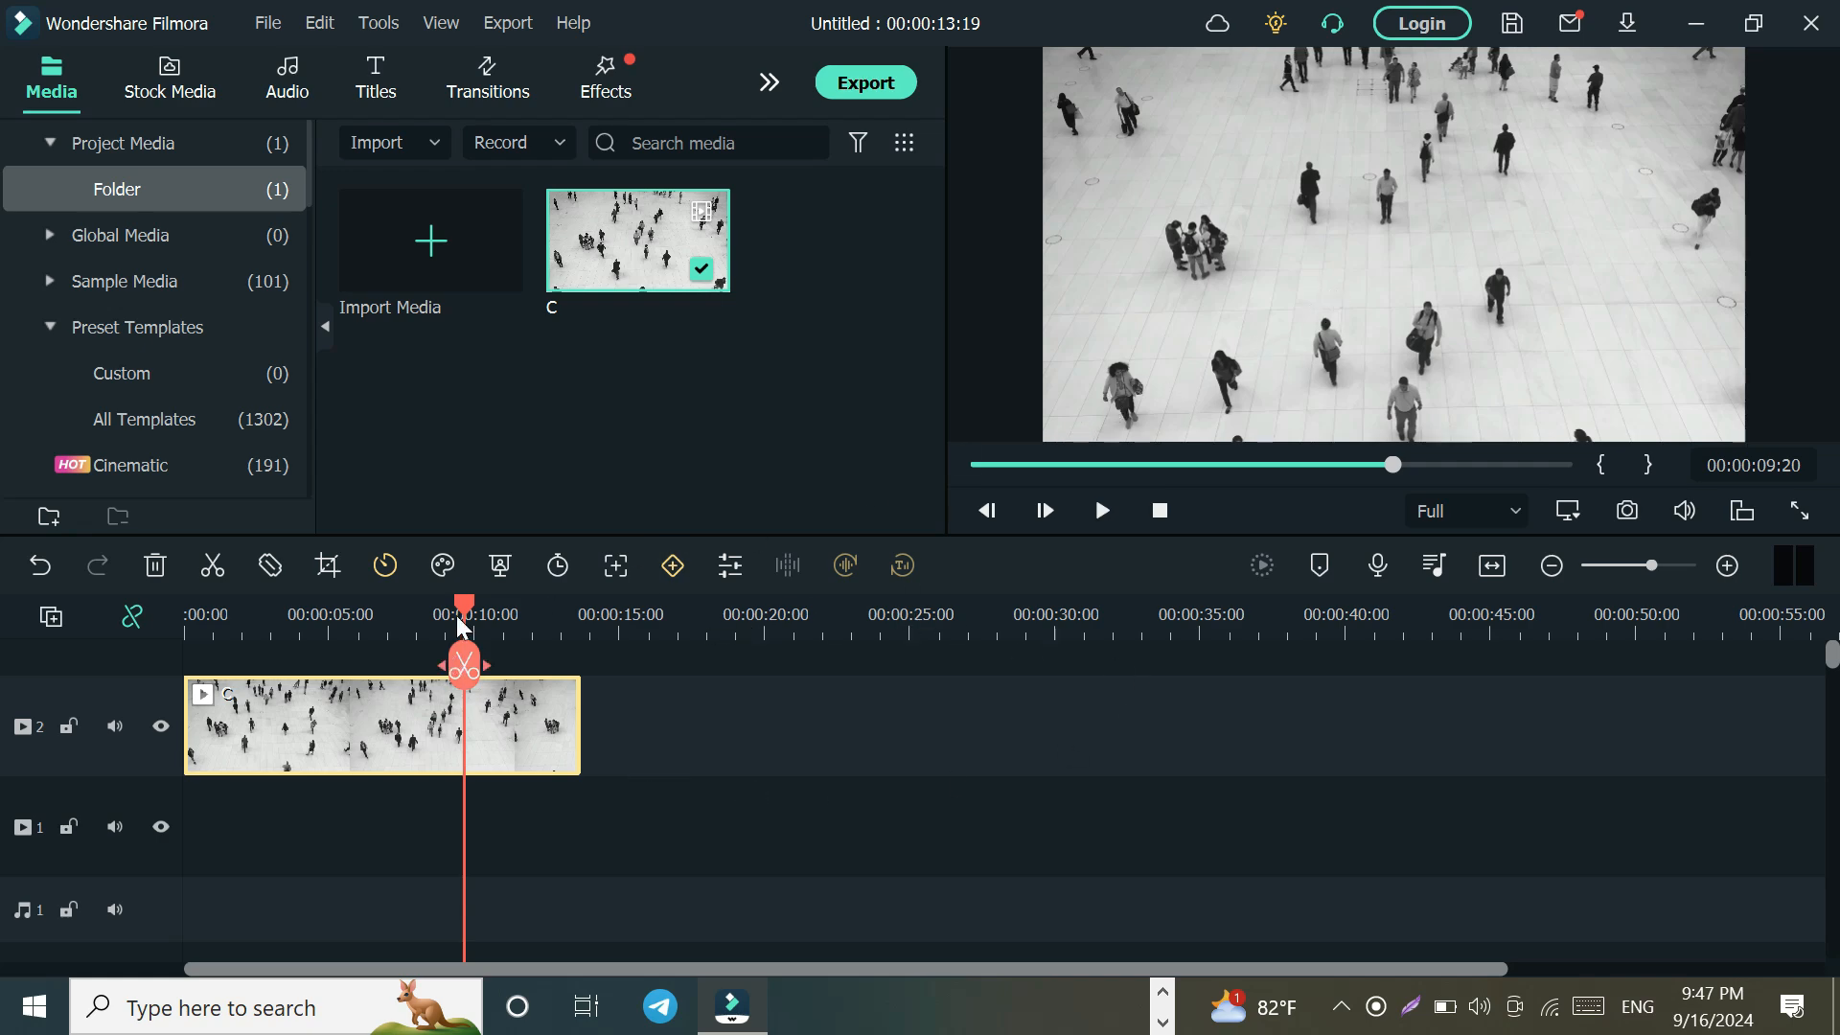
drag(458, 600, 357, 604)
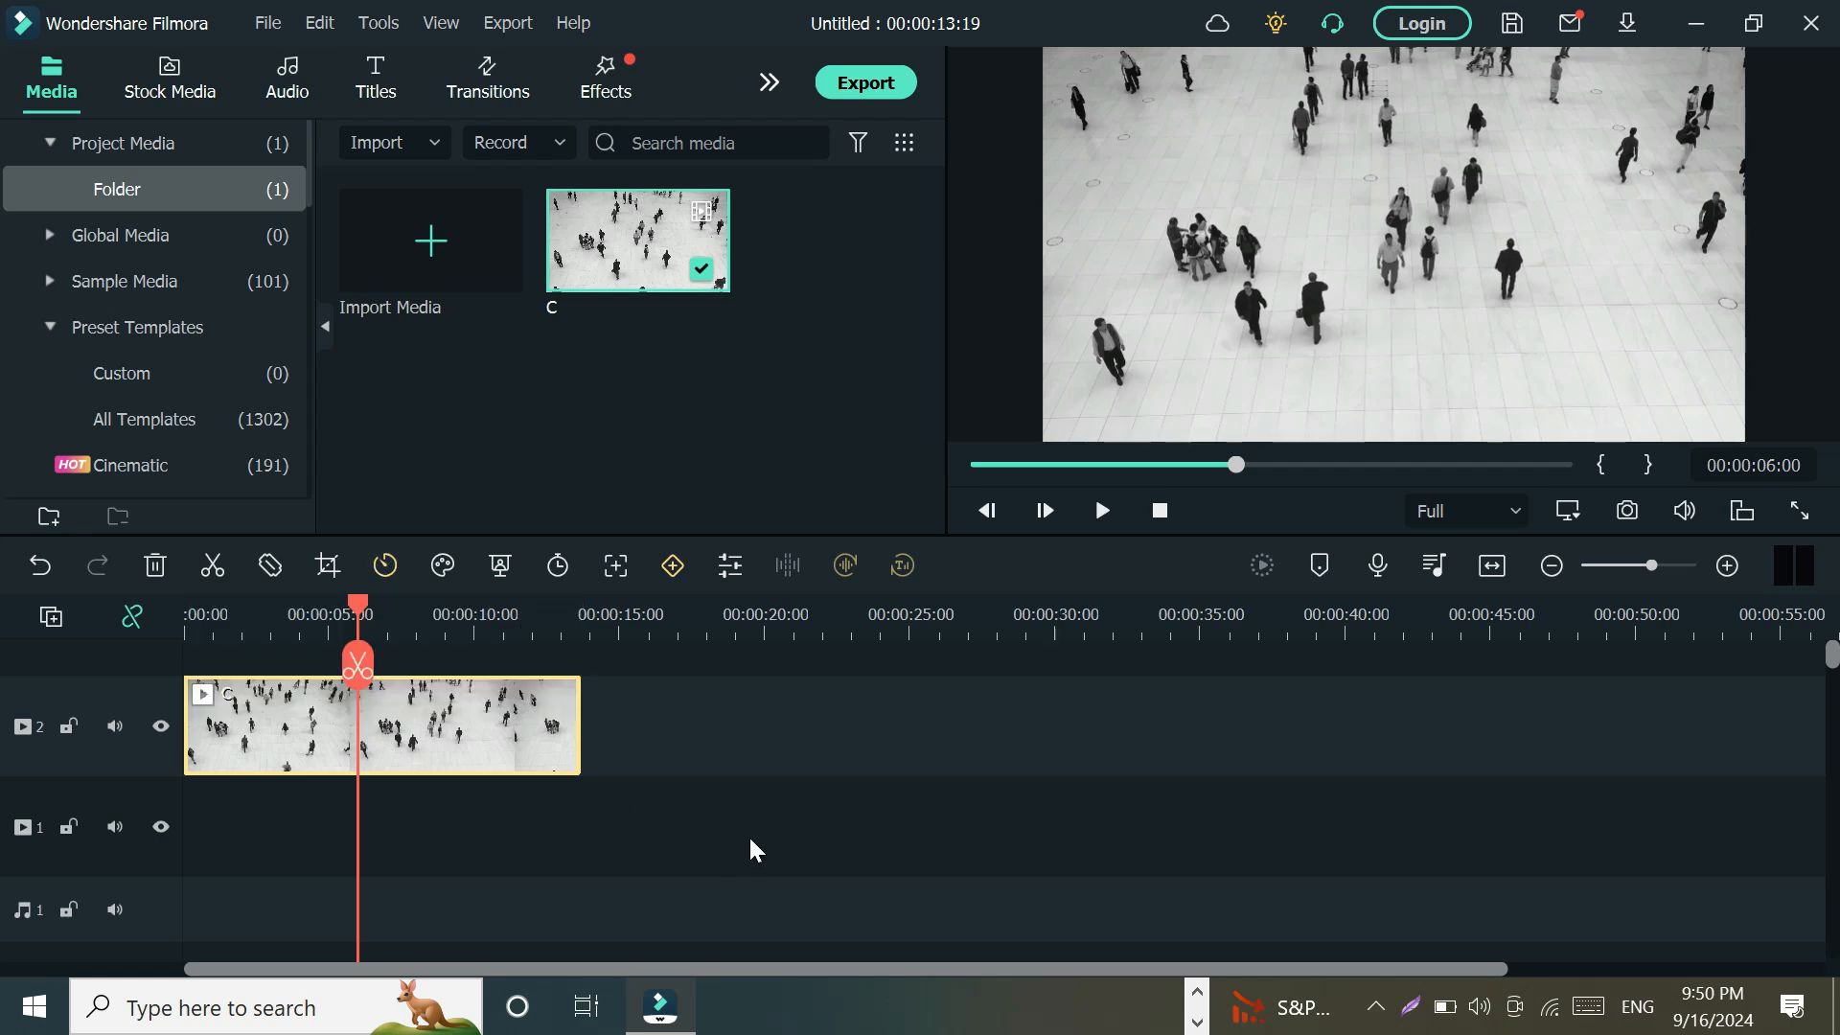
Speed up clip C on video track 2 with the Fast 4x preset
click(384, 566)
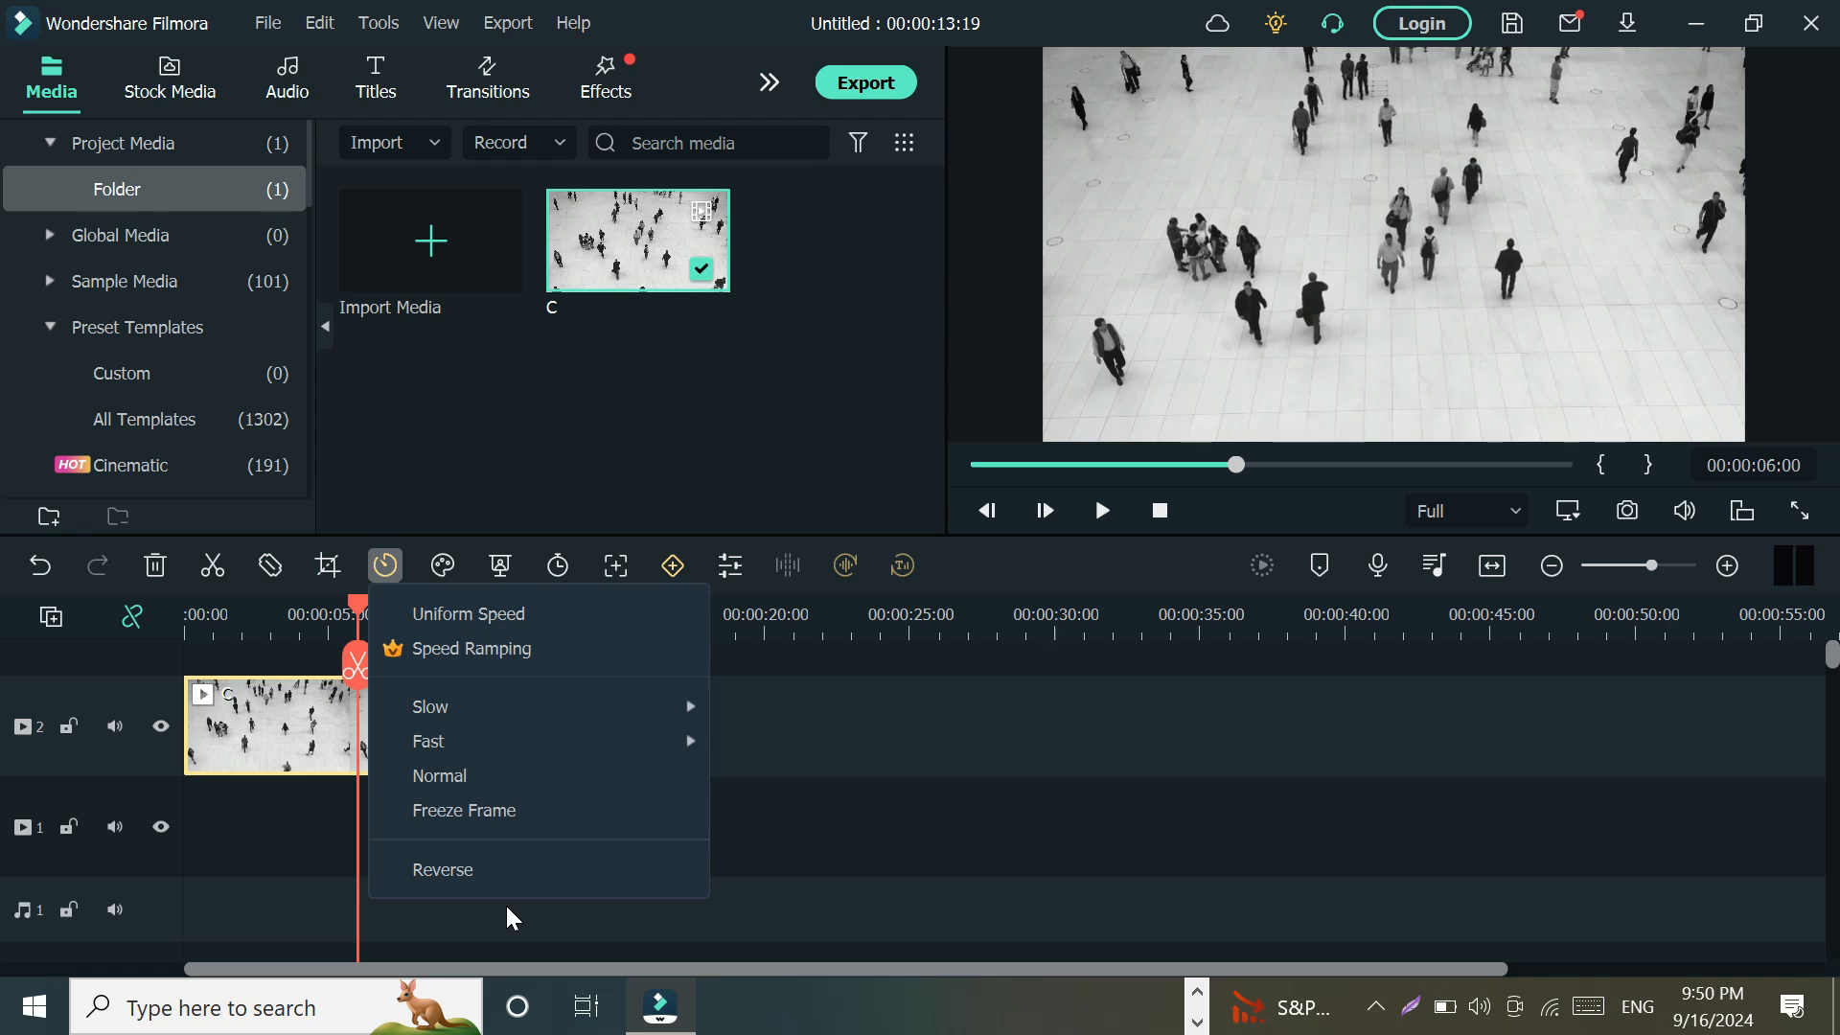
mouse_move(481, 724)
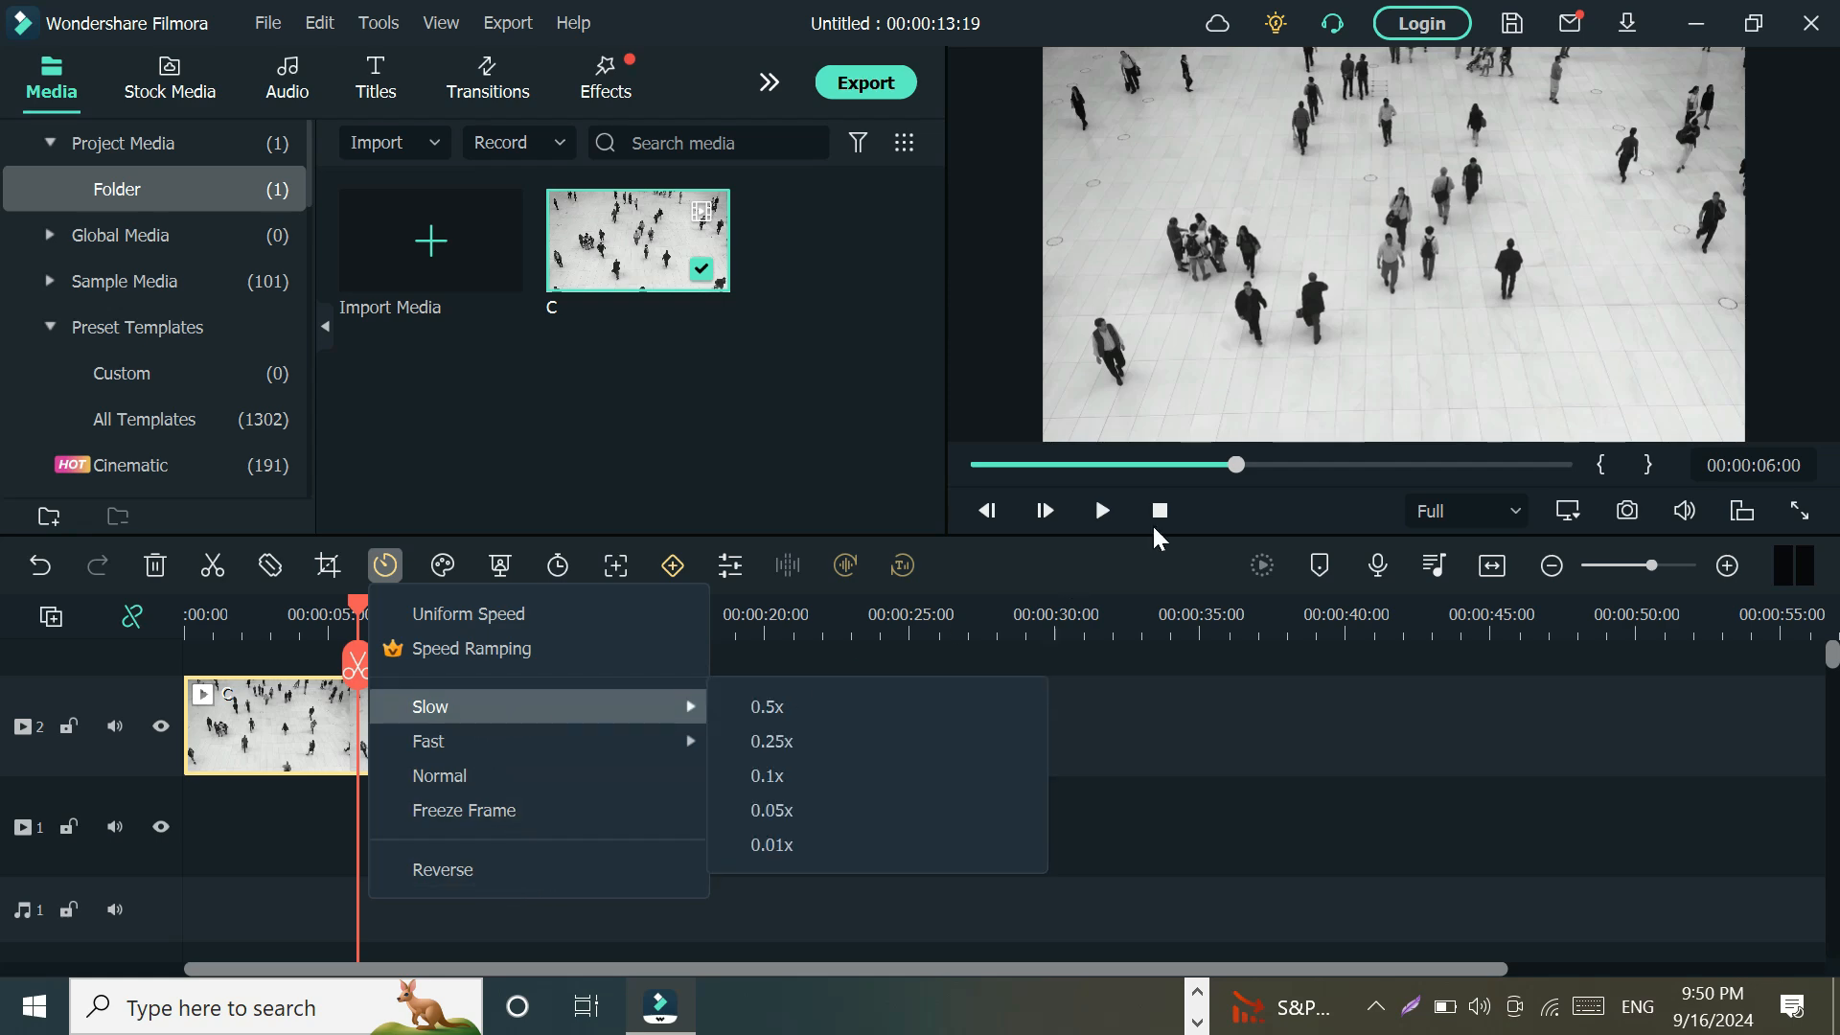
mouse_move(539, 743)
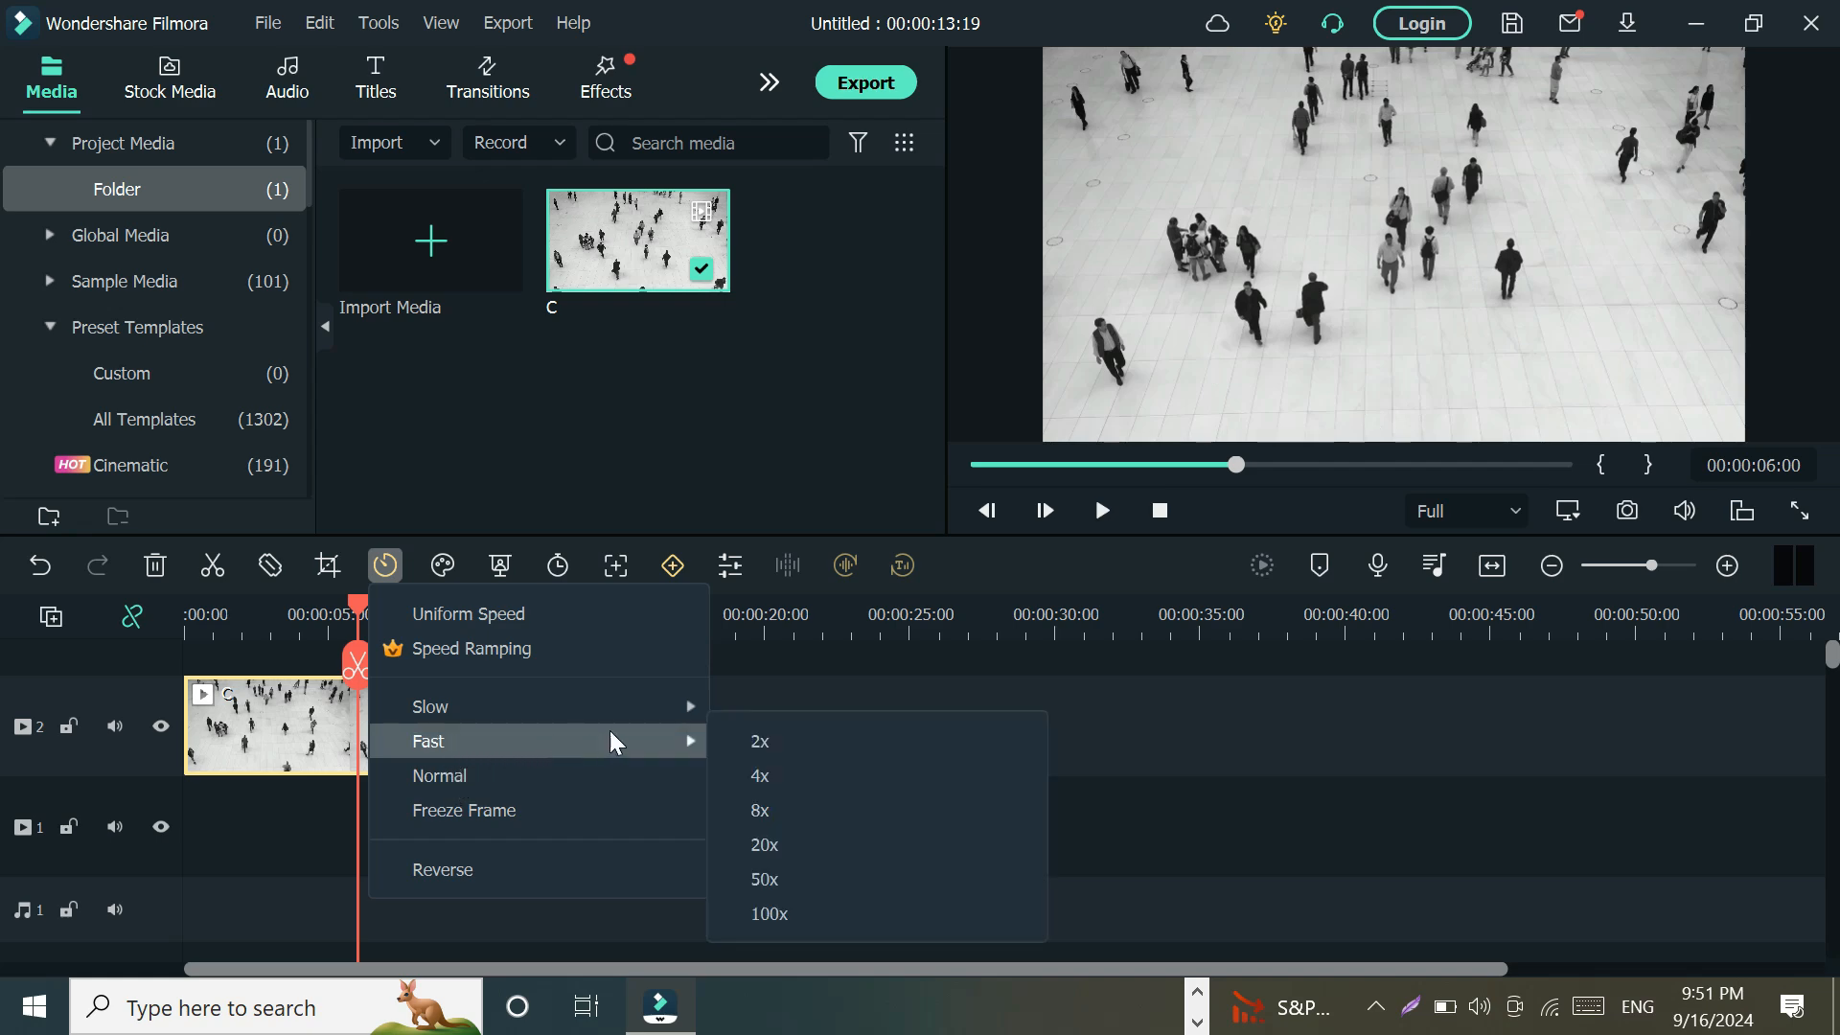
click(779, 780)
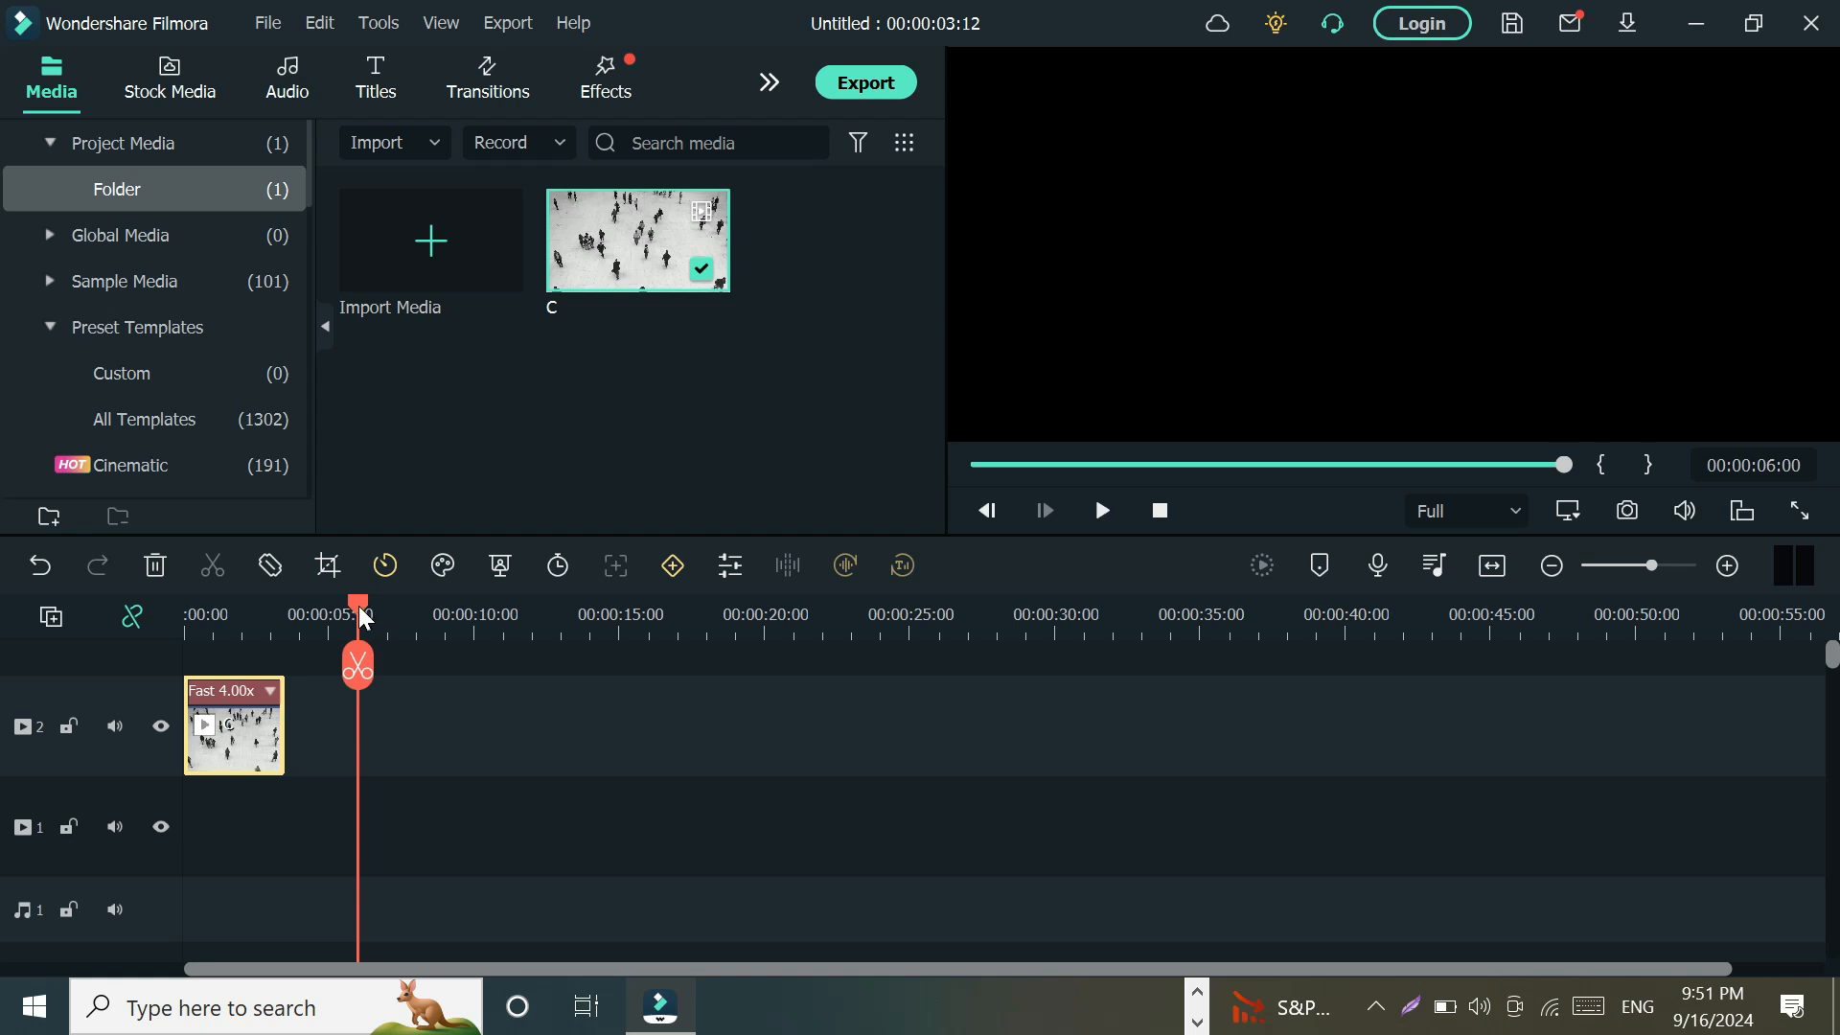
Play the sped-up clip C from the start twice to review its motion
drag(360, 607, 173, 663)
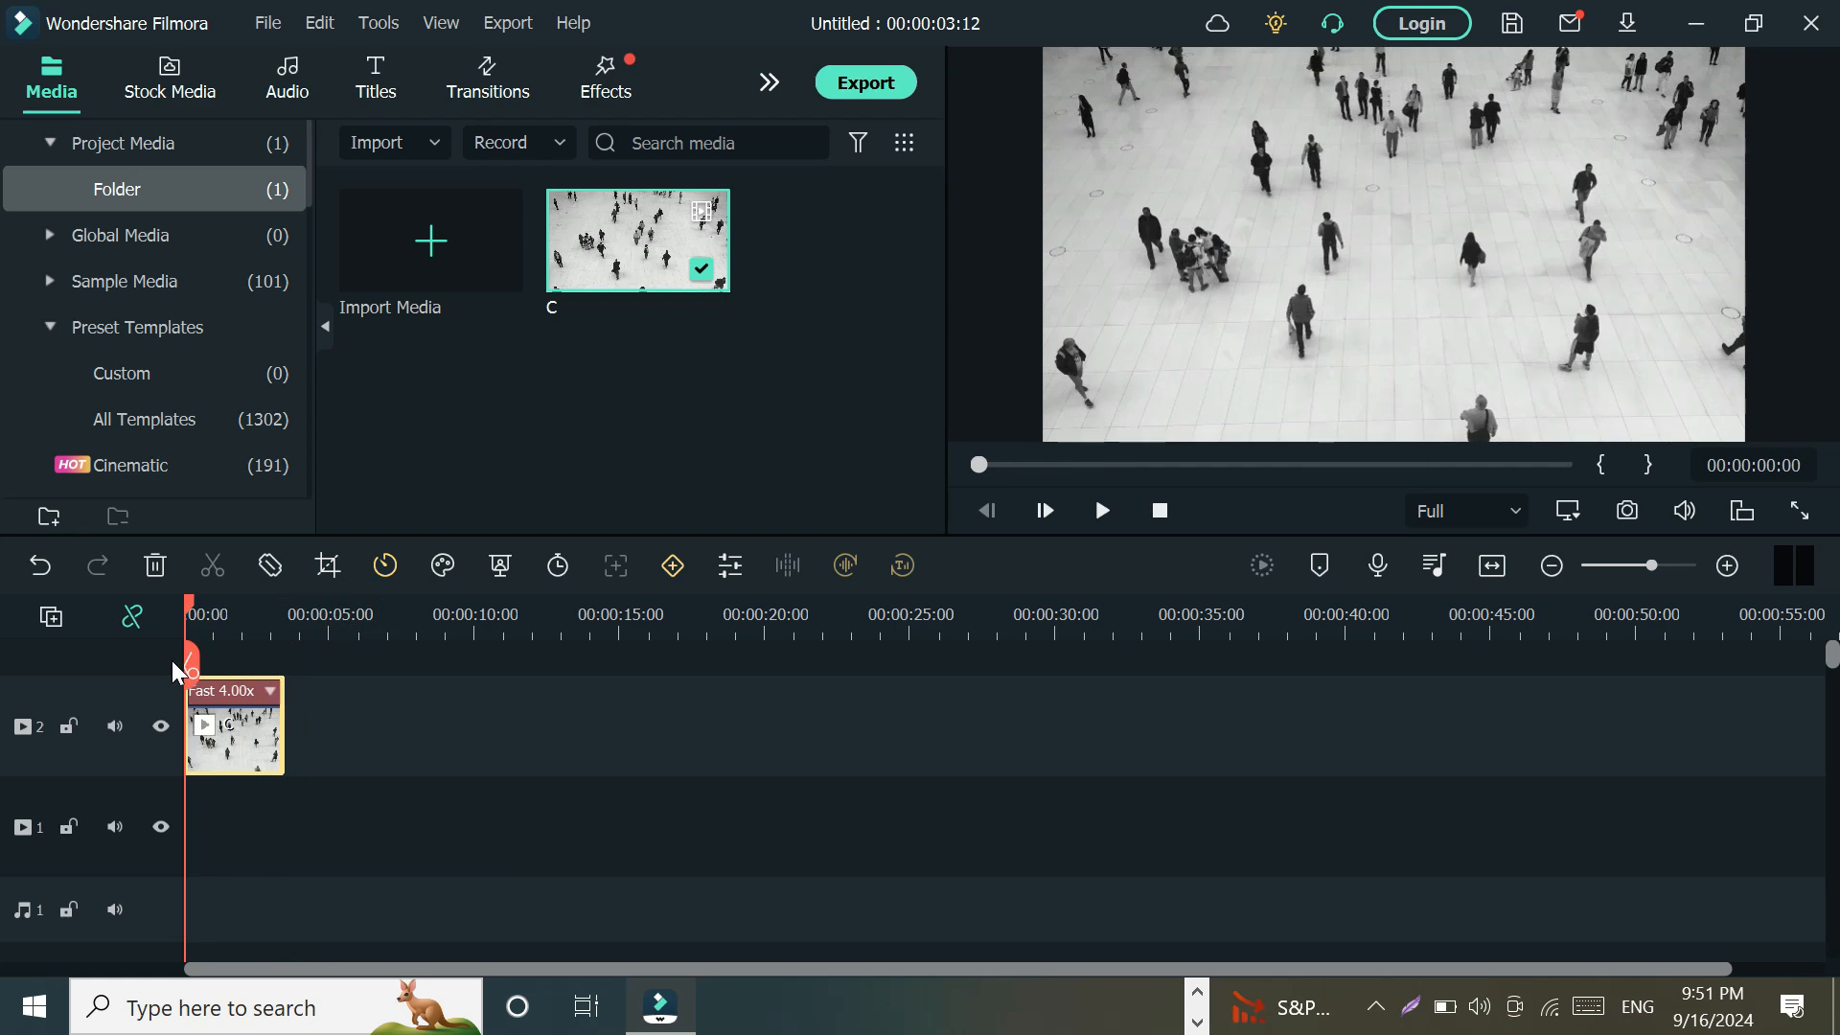
click(1103, 512)
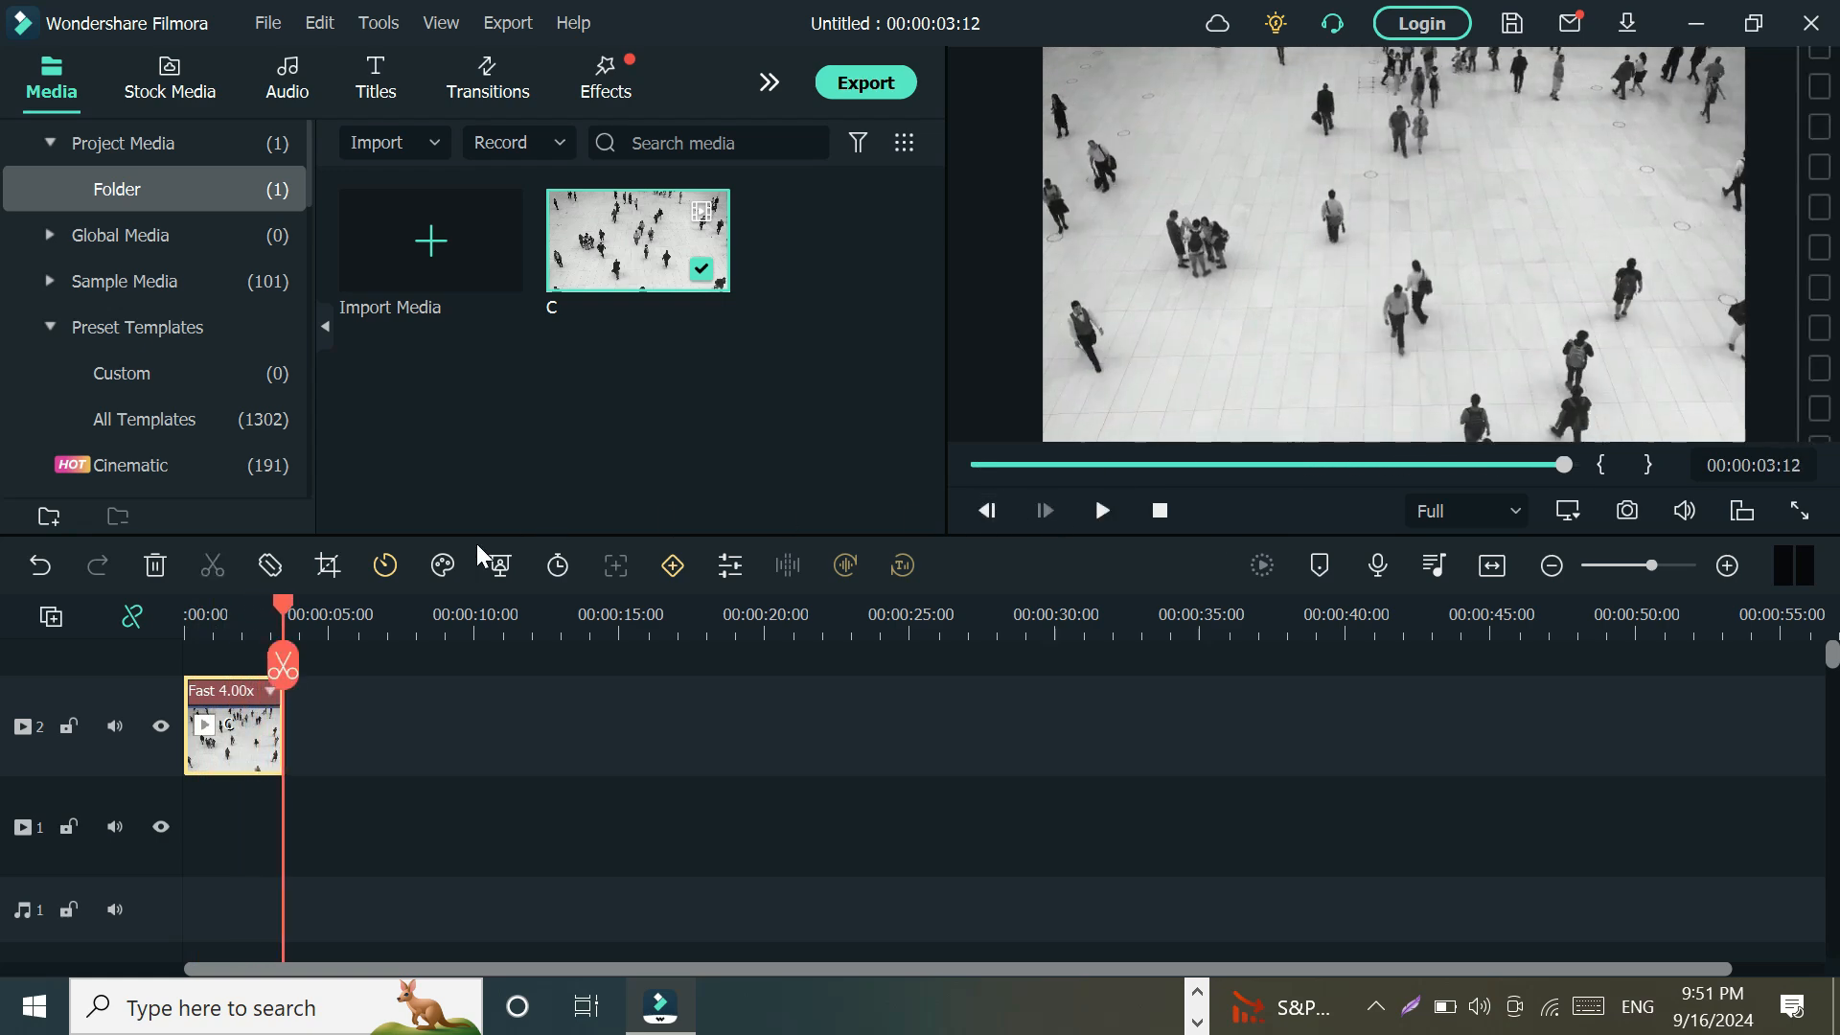
drag(283, 612, 172, 633)
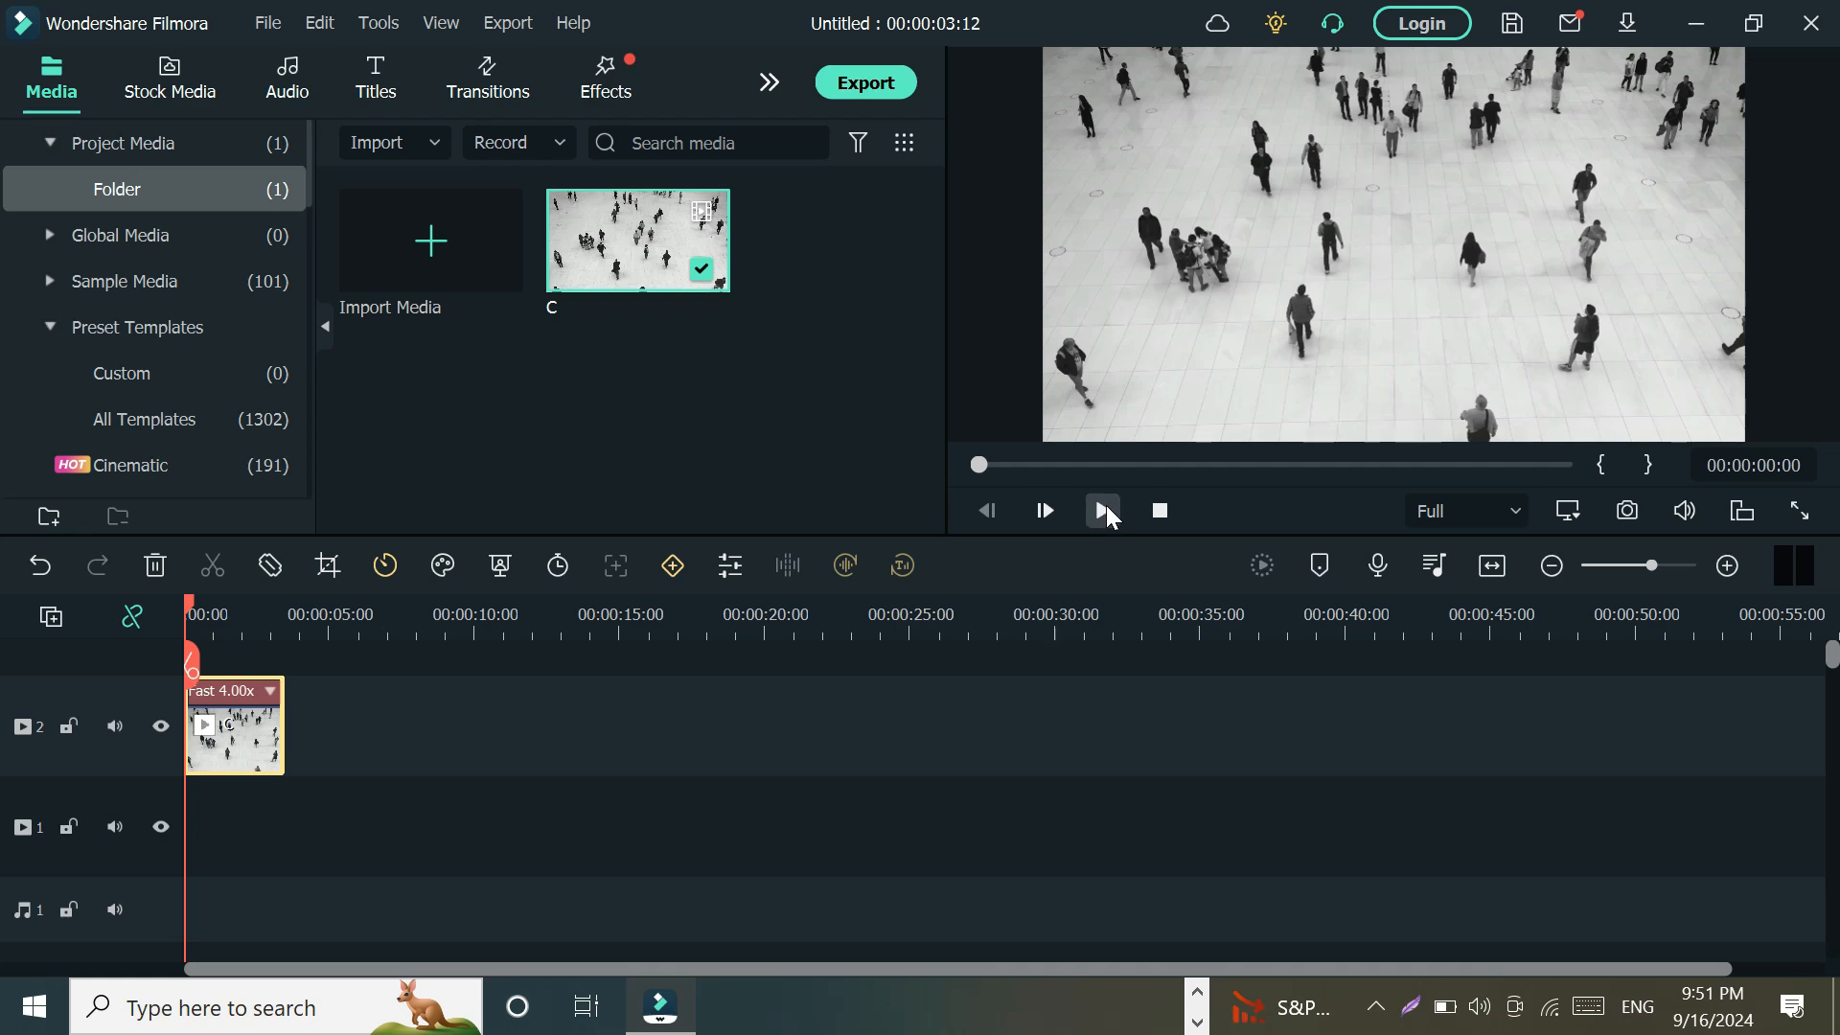
click(1104, 512)
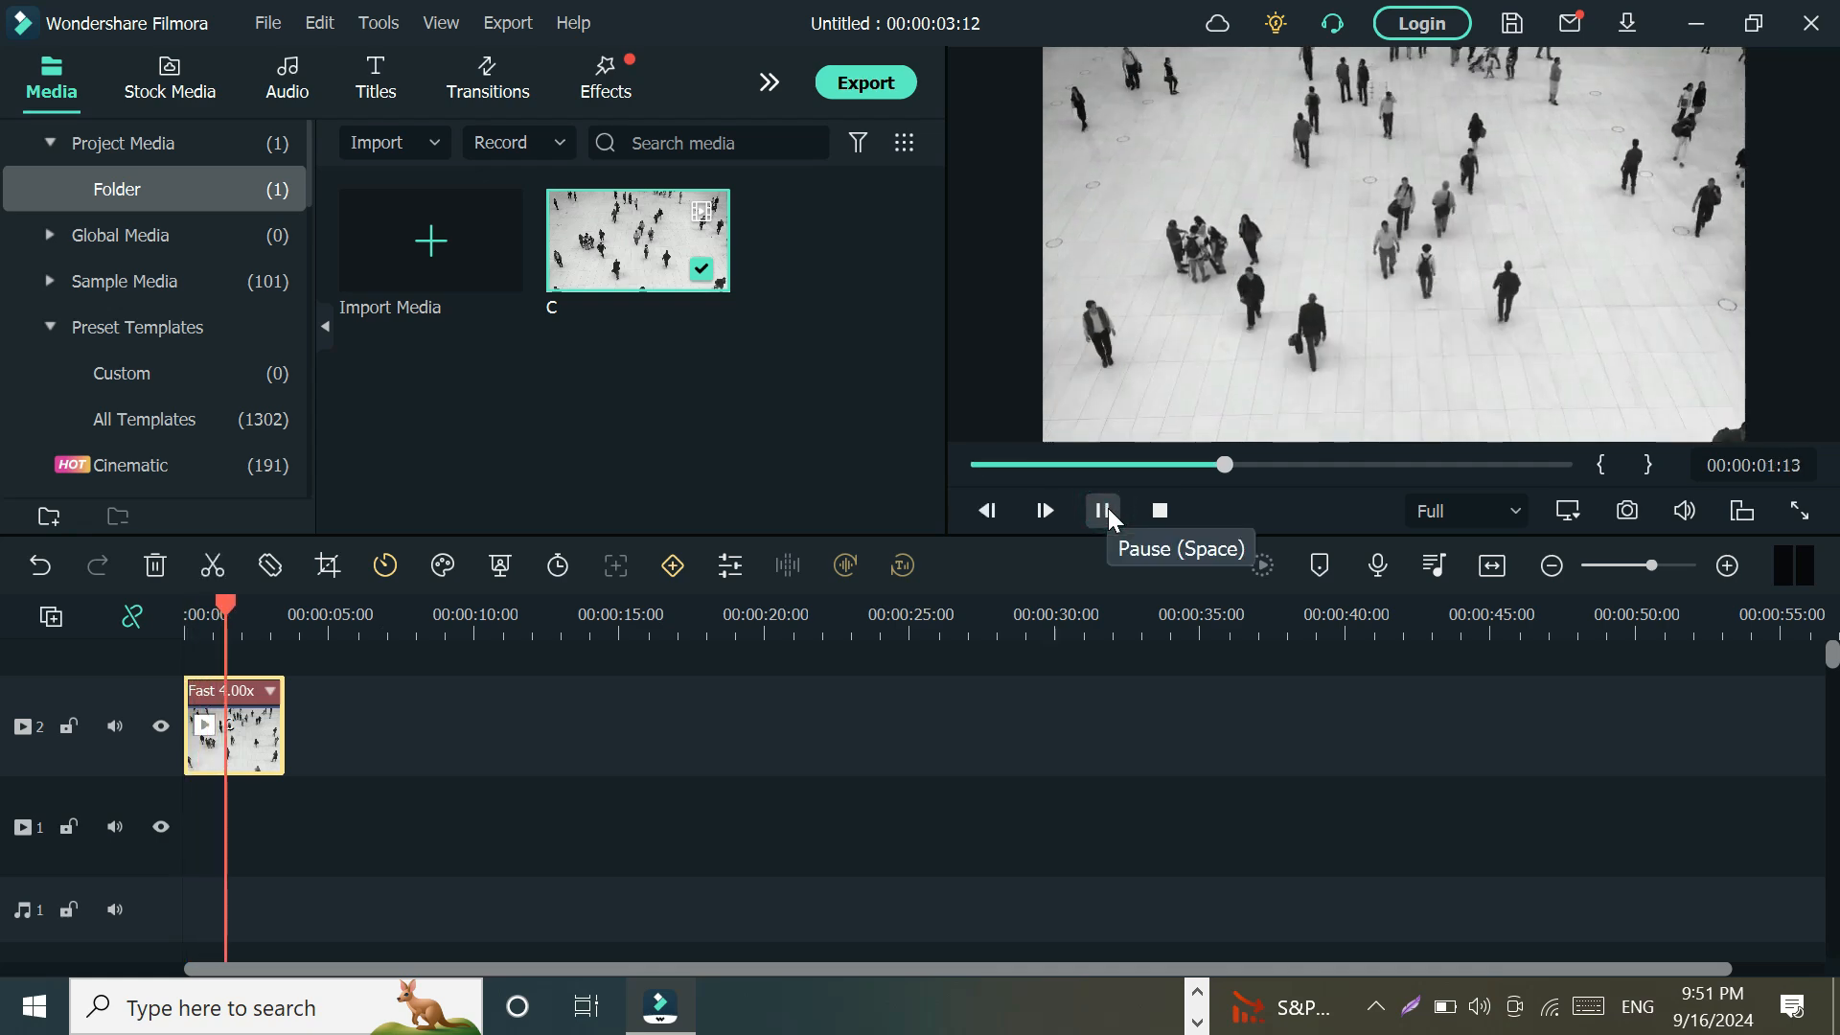
Stop the playback of clip C and undo its Fast 4x speed change
click(1104, 511)
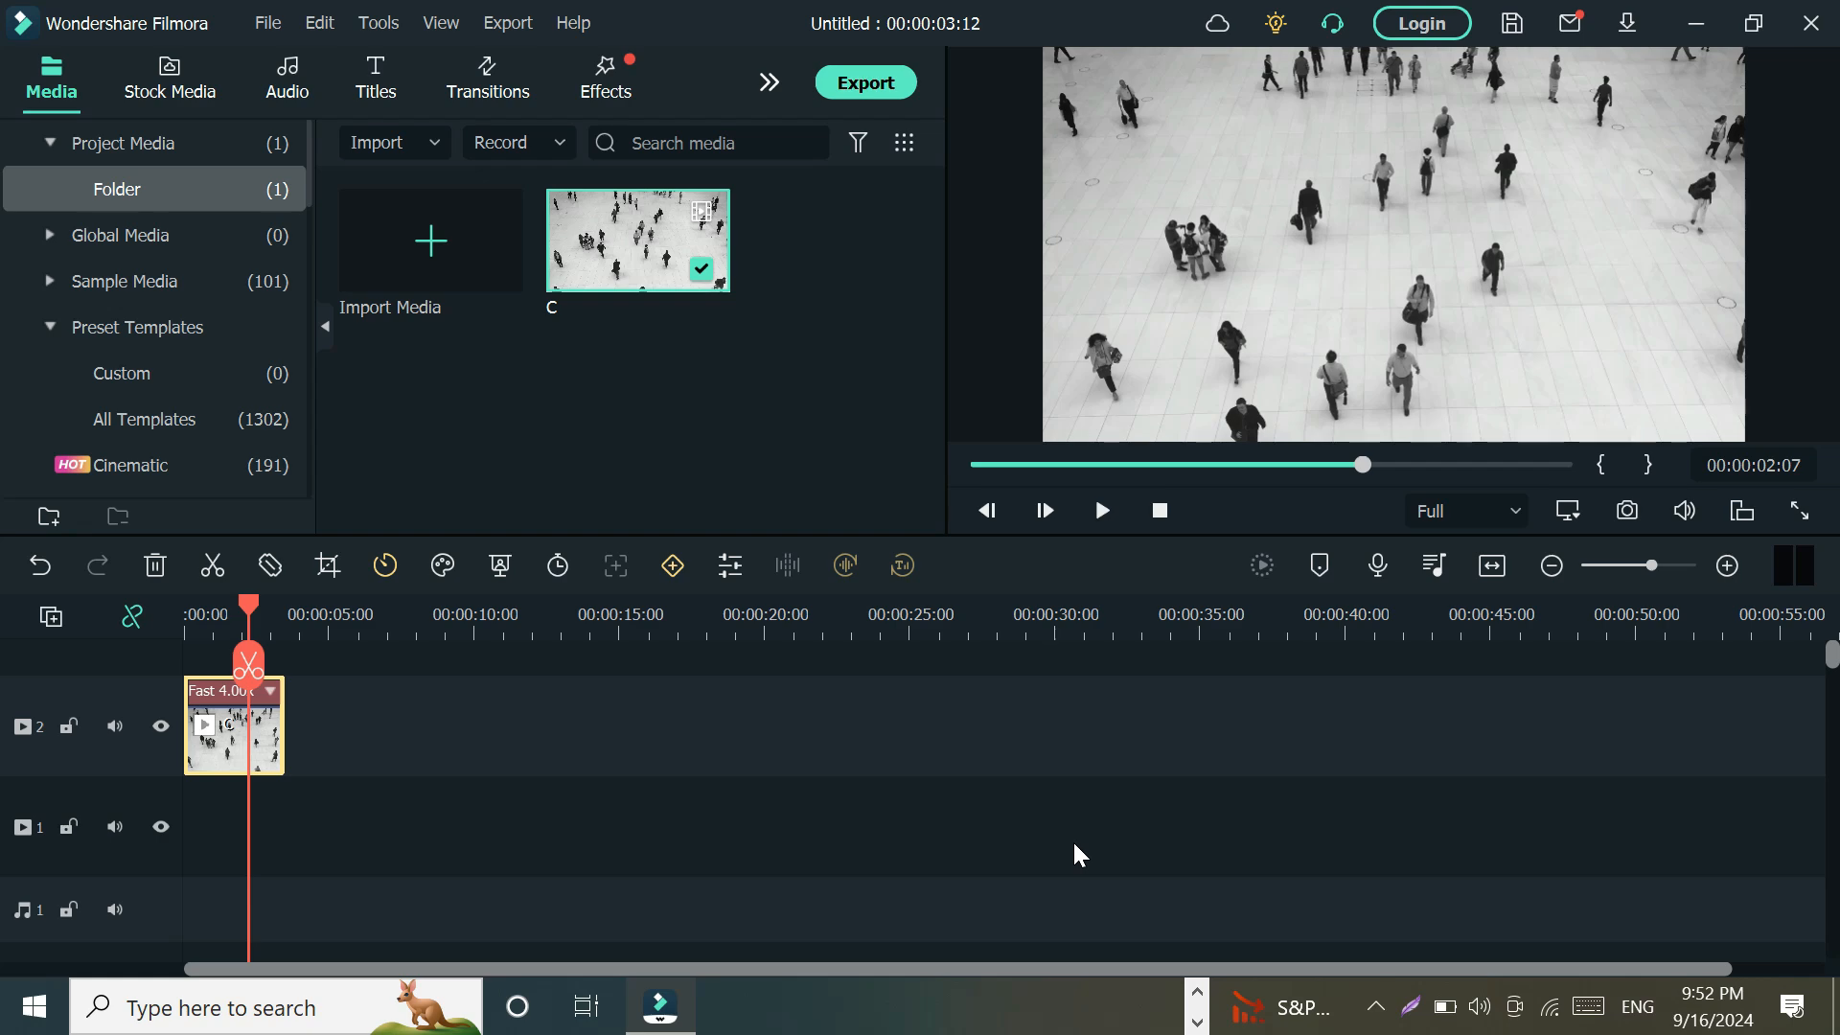
click(40, 566)
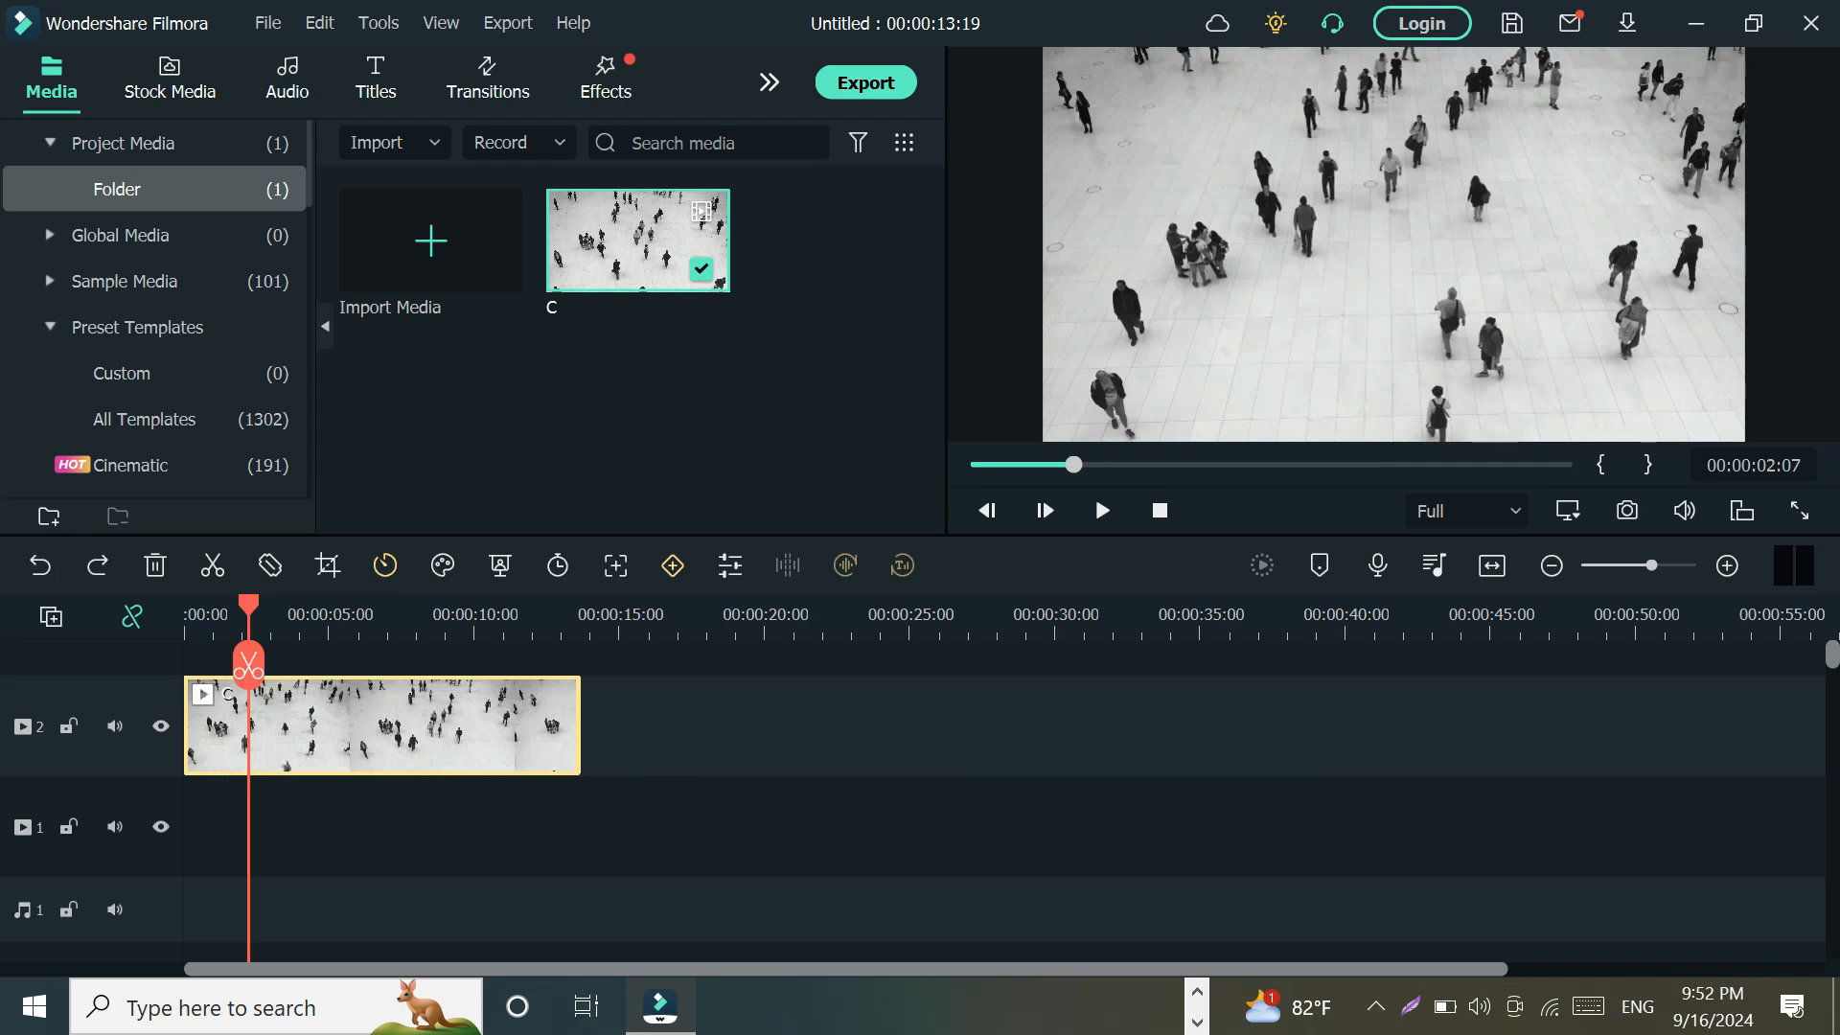
Speed up clip C on video track 2 with the Fast 8x preset
click(387, 564)
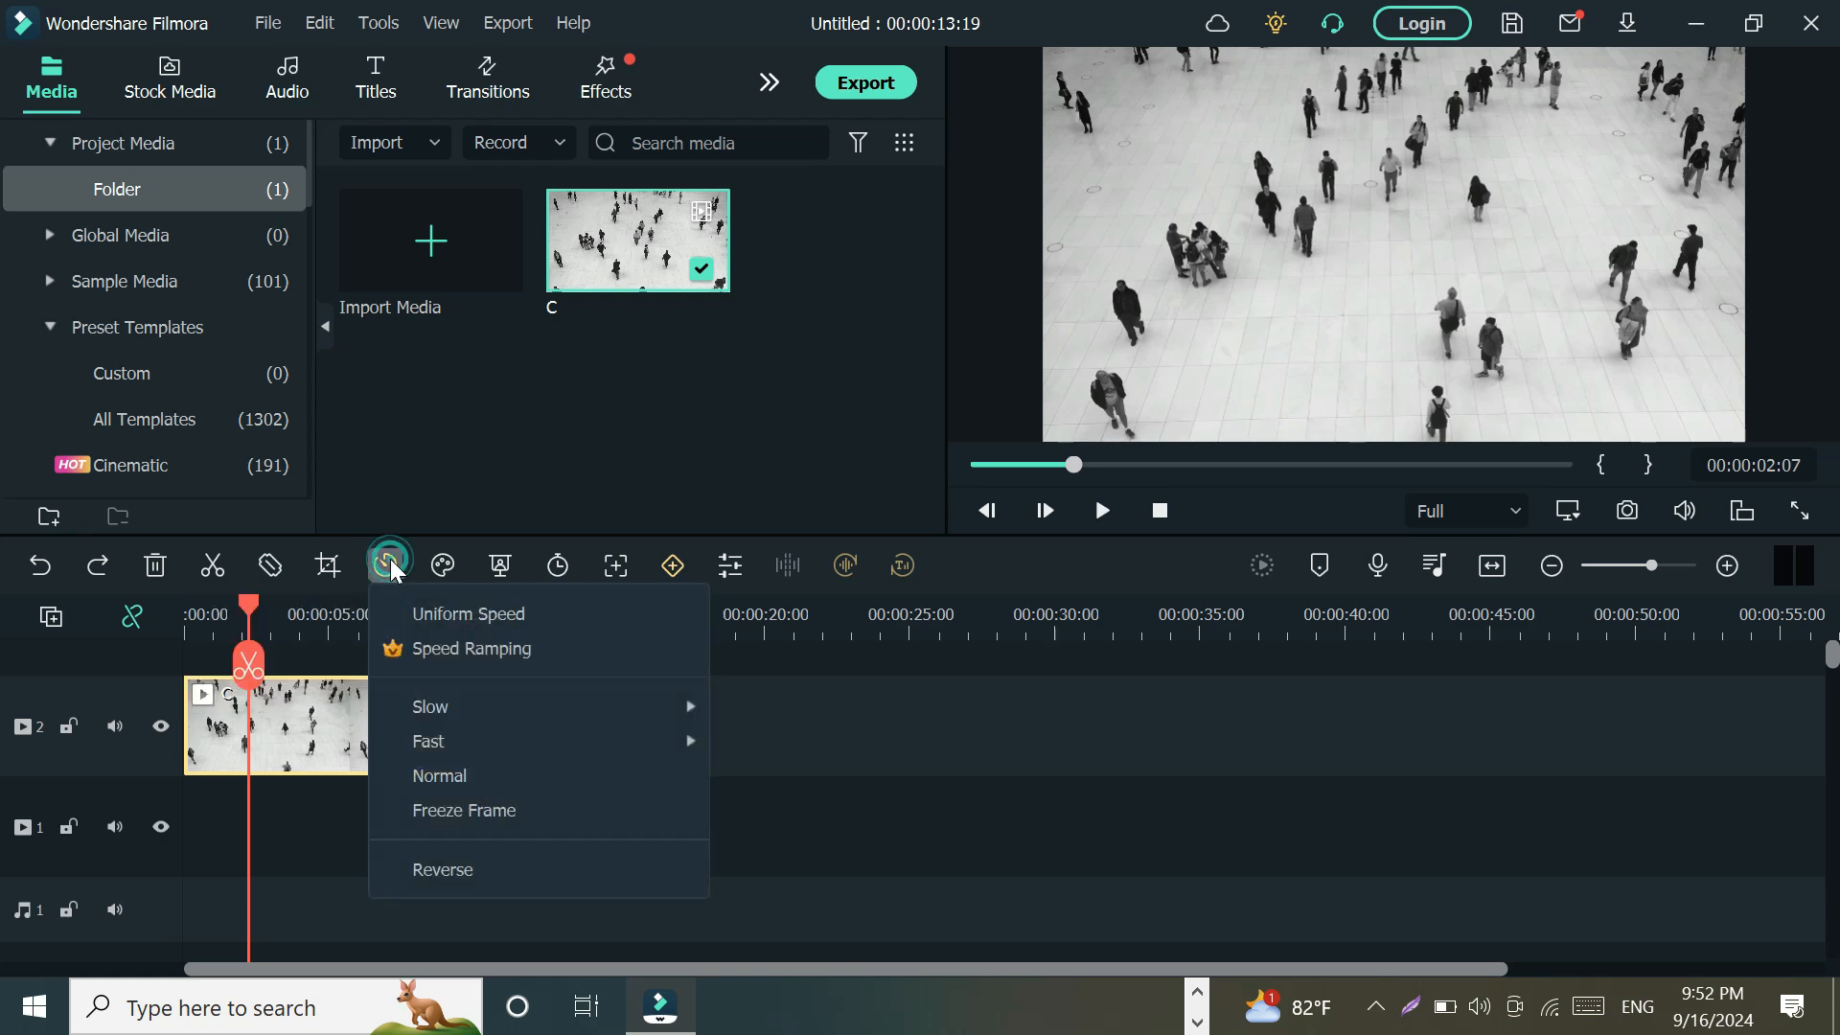
mouse_move(464, 718)
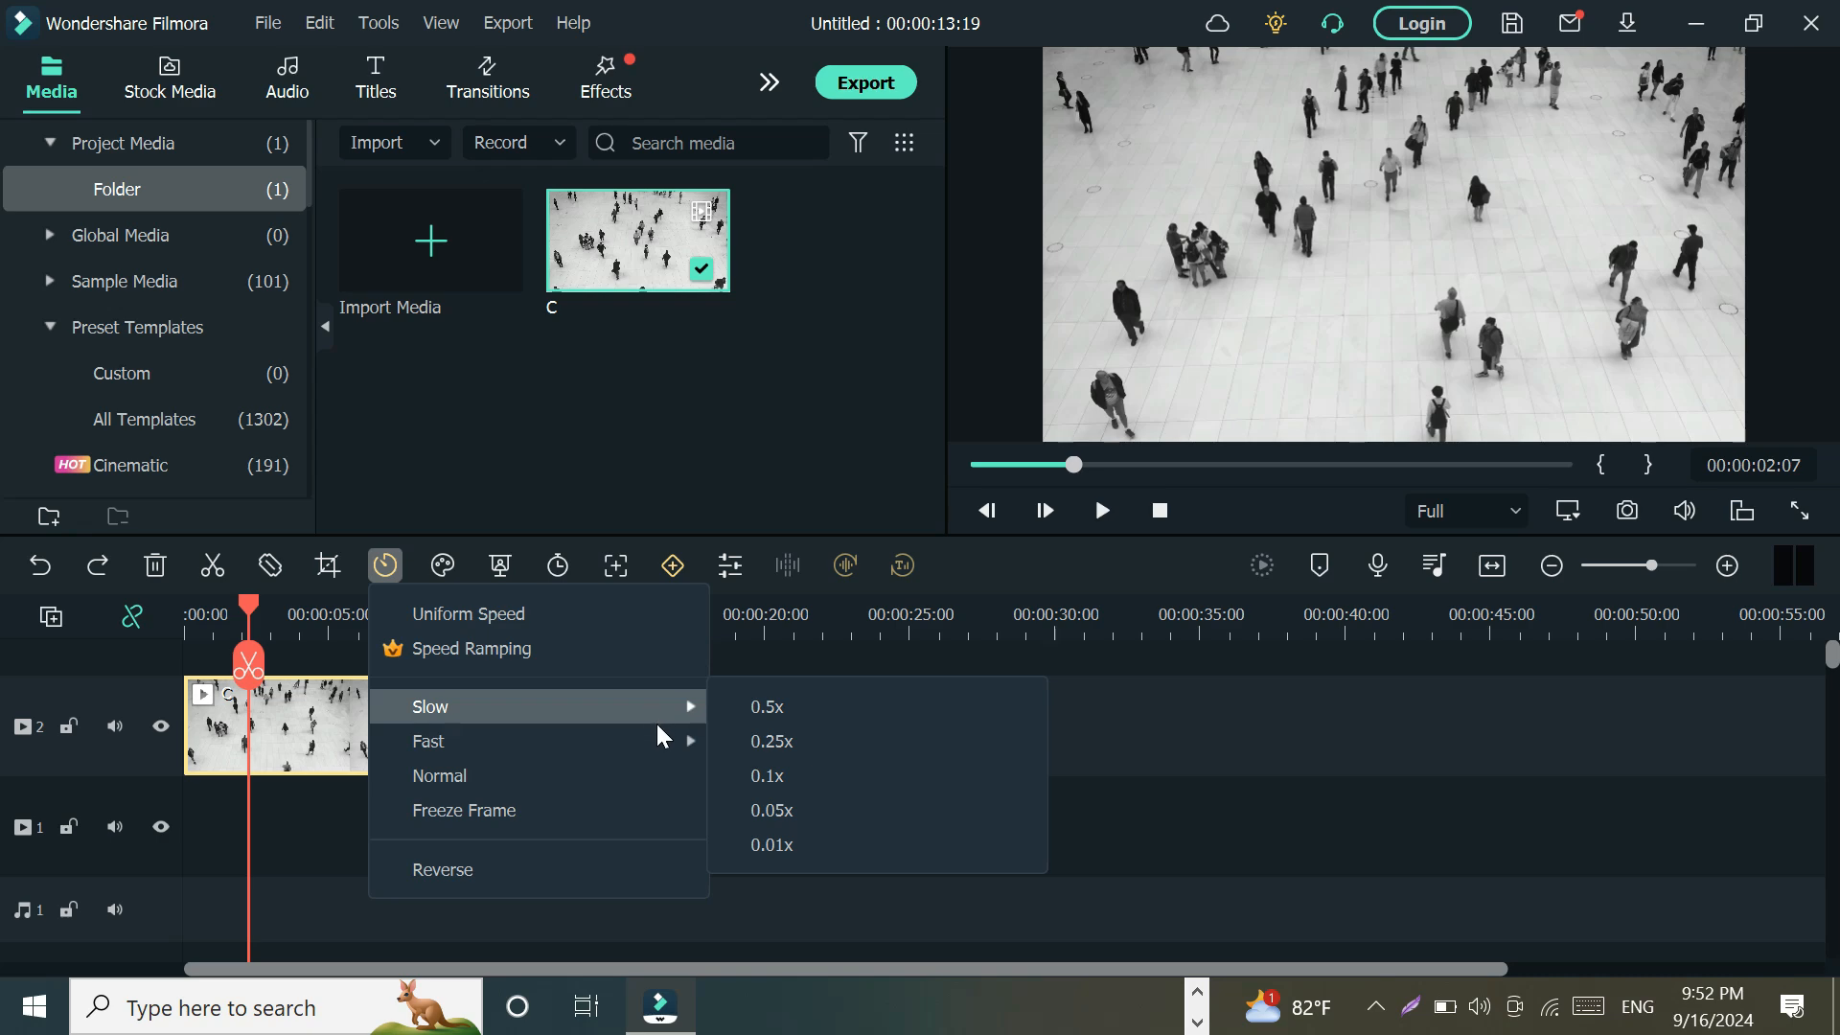
mouse_move(653, 740)
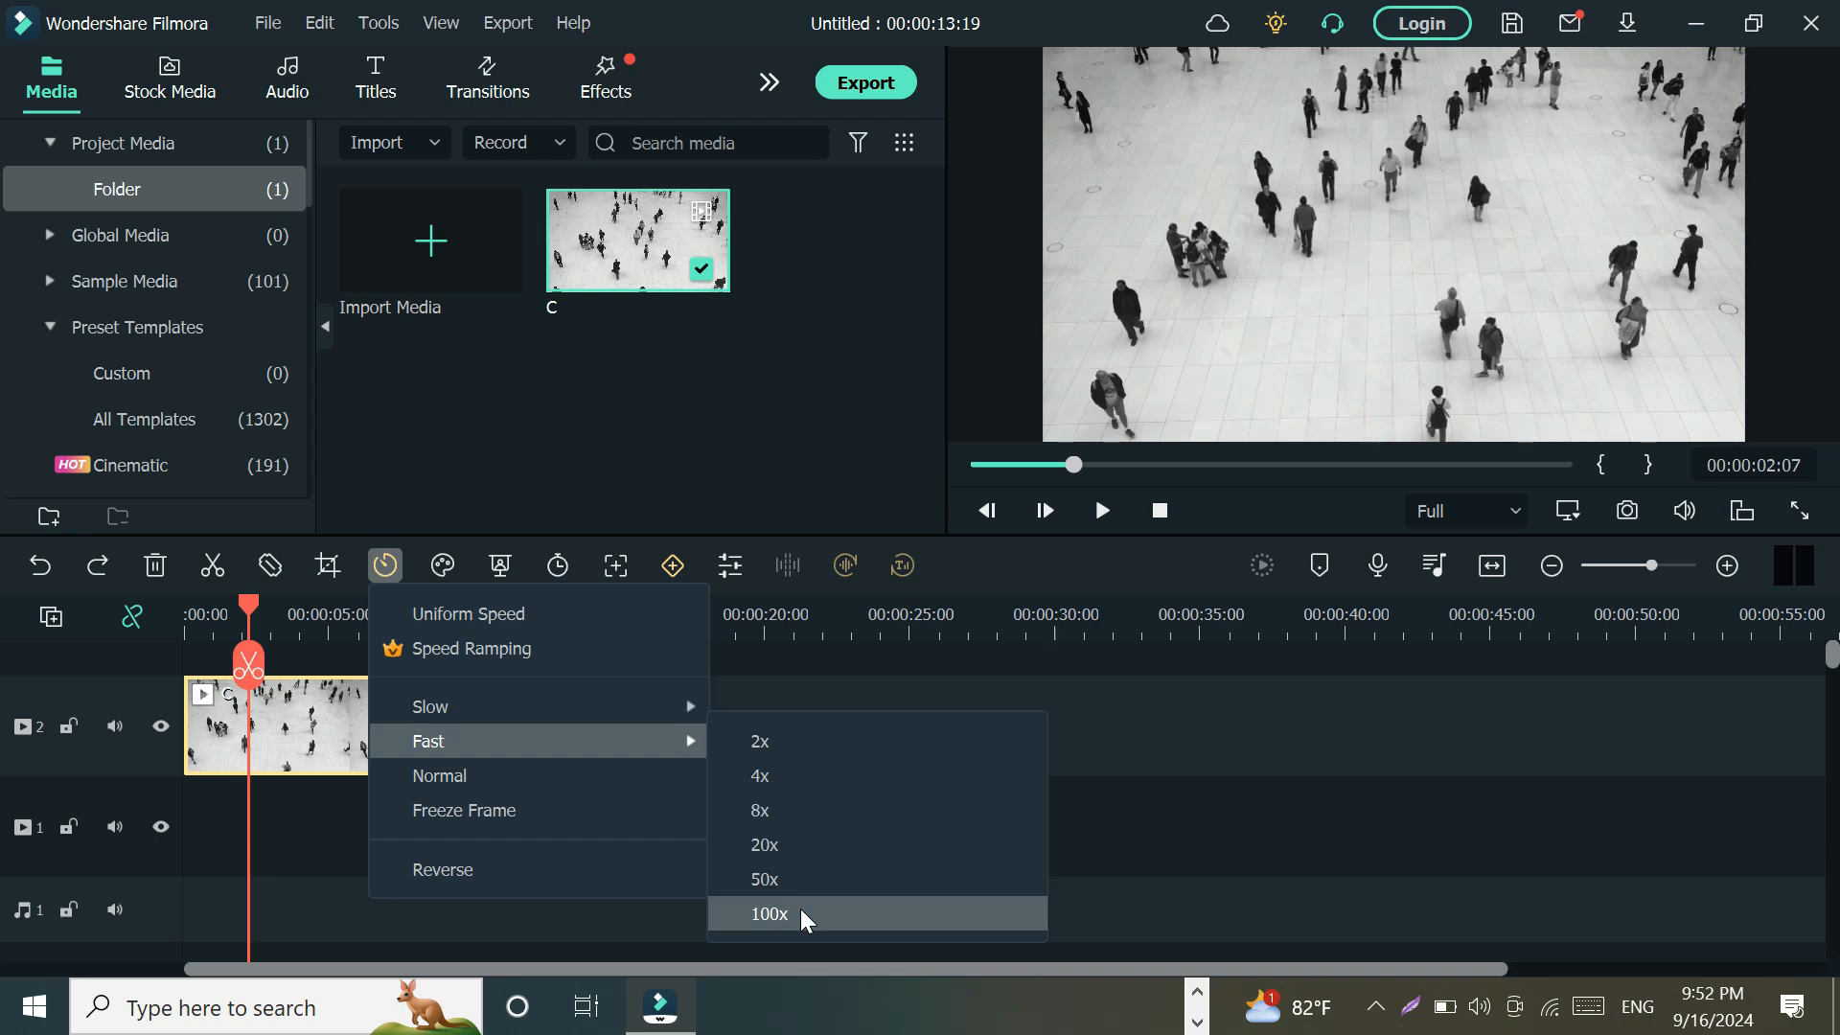
click(780, 813)
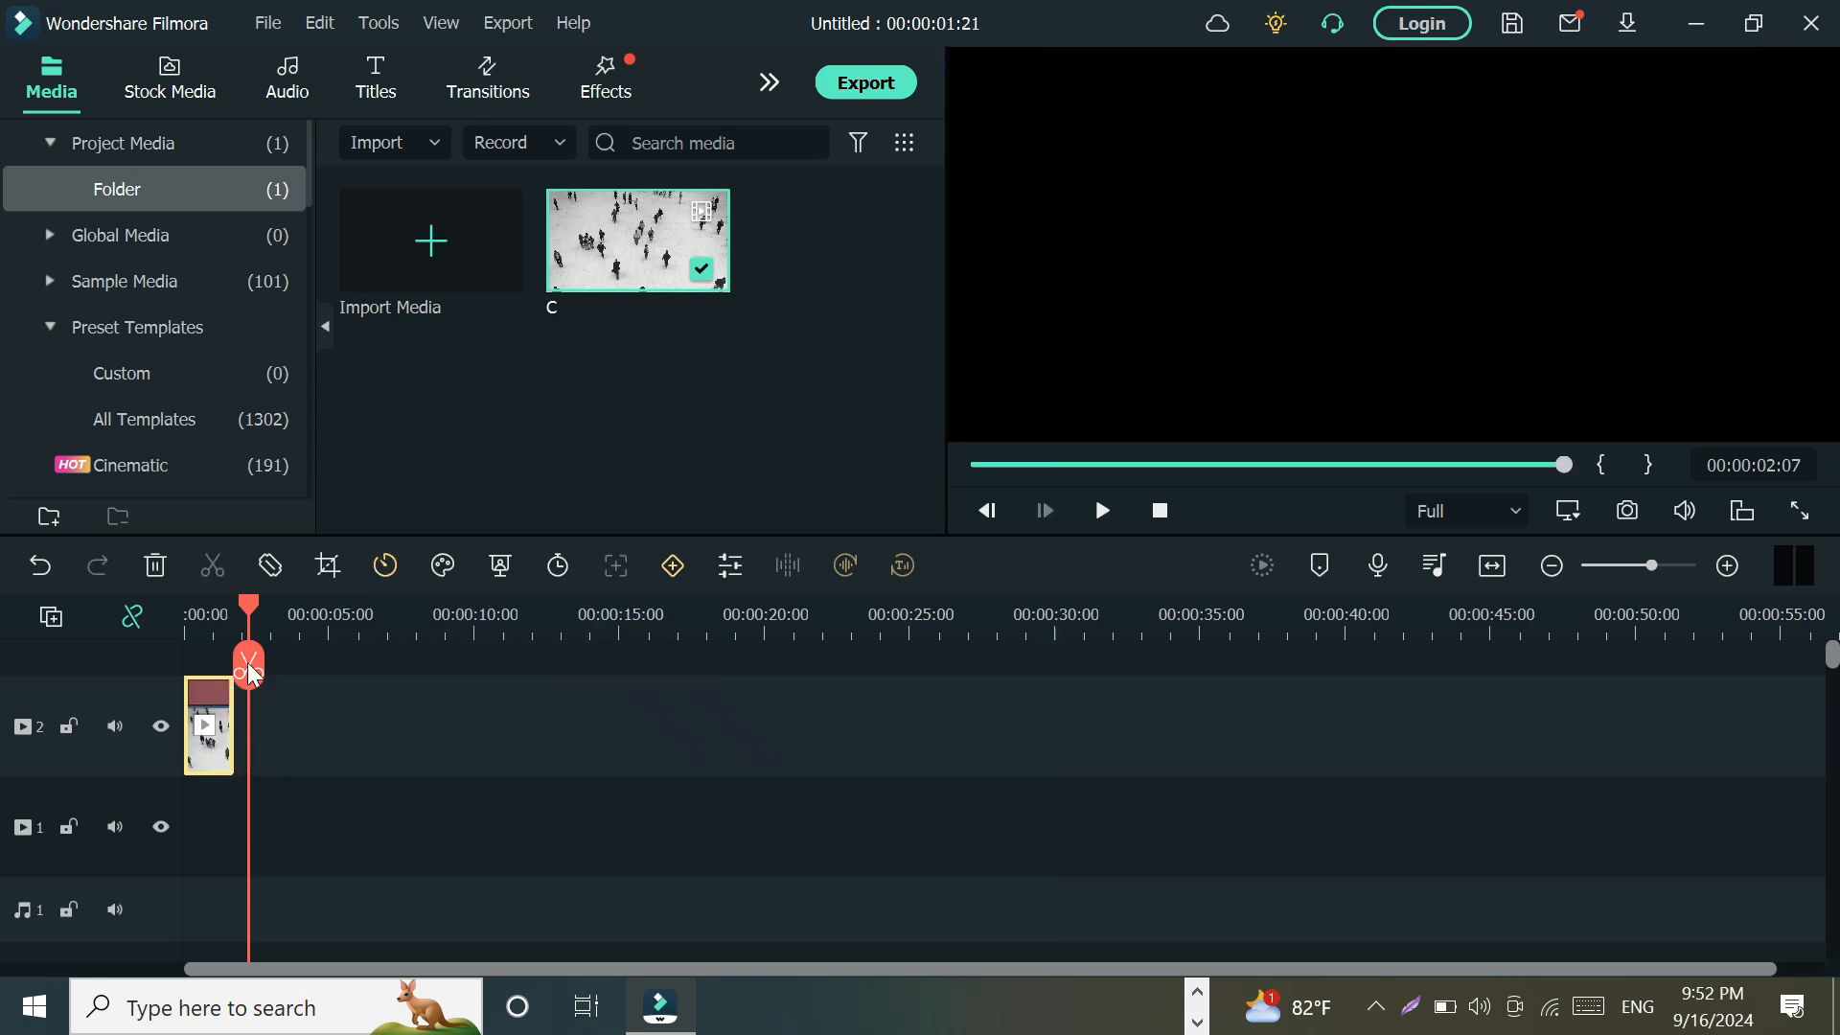
Play the 8x clip C from the start to its end and return the playhead to 00:00:00:00
drag(251, 606, 169, 636)
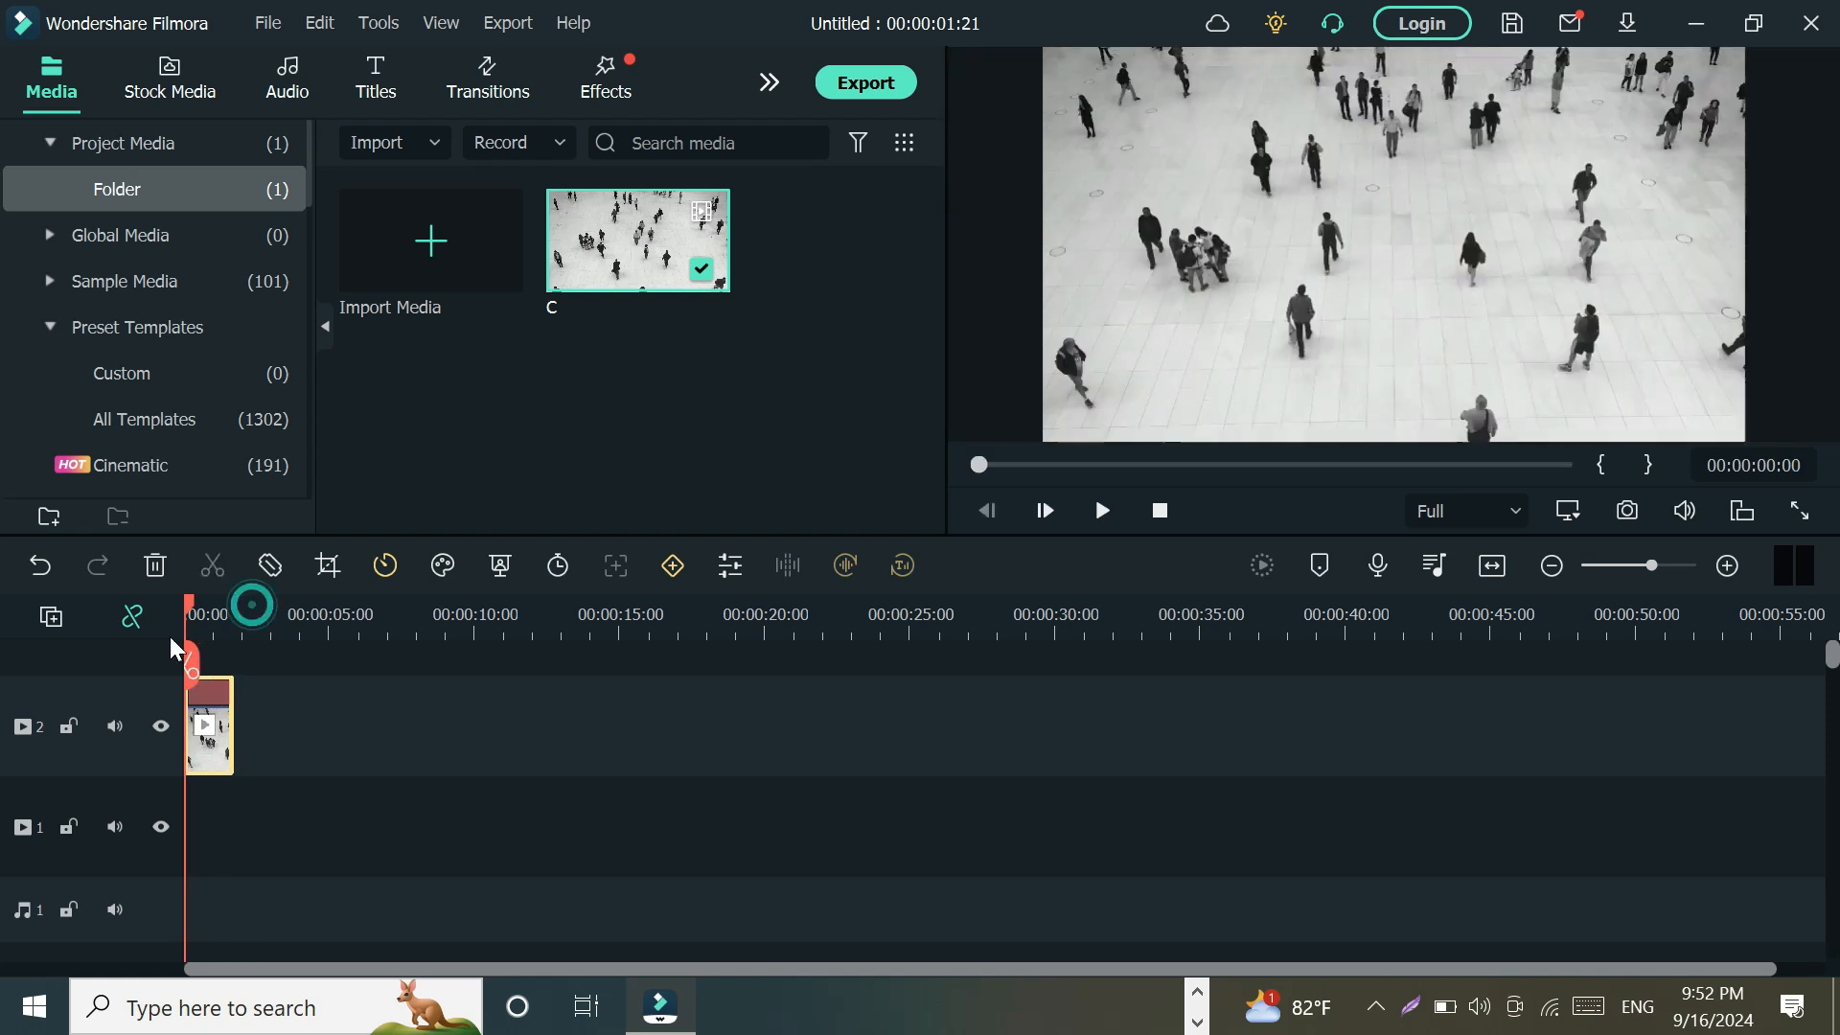
click(1103, 511)
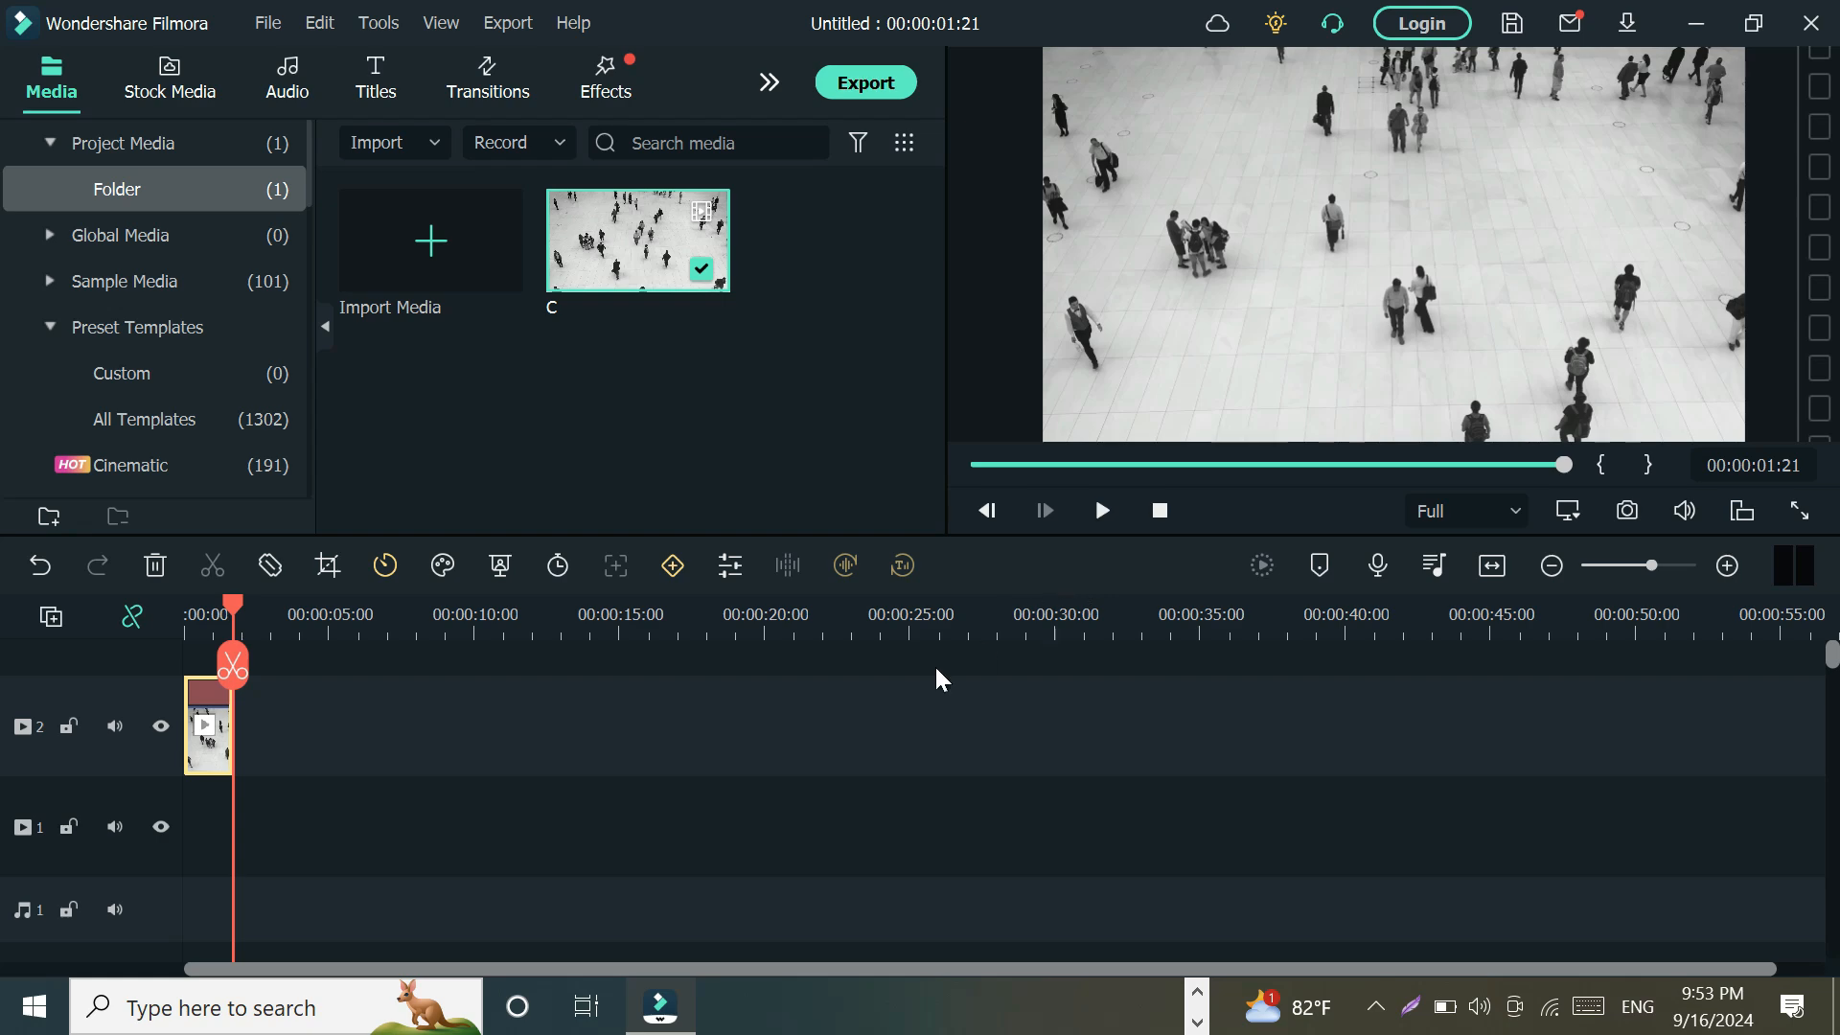
drag(228, 596, 170, 625)
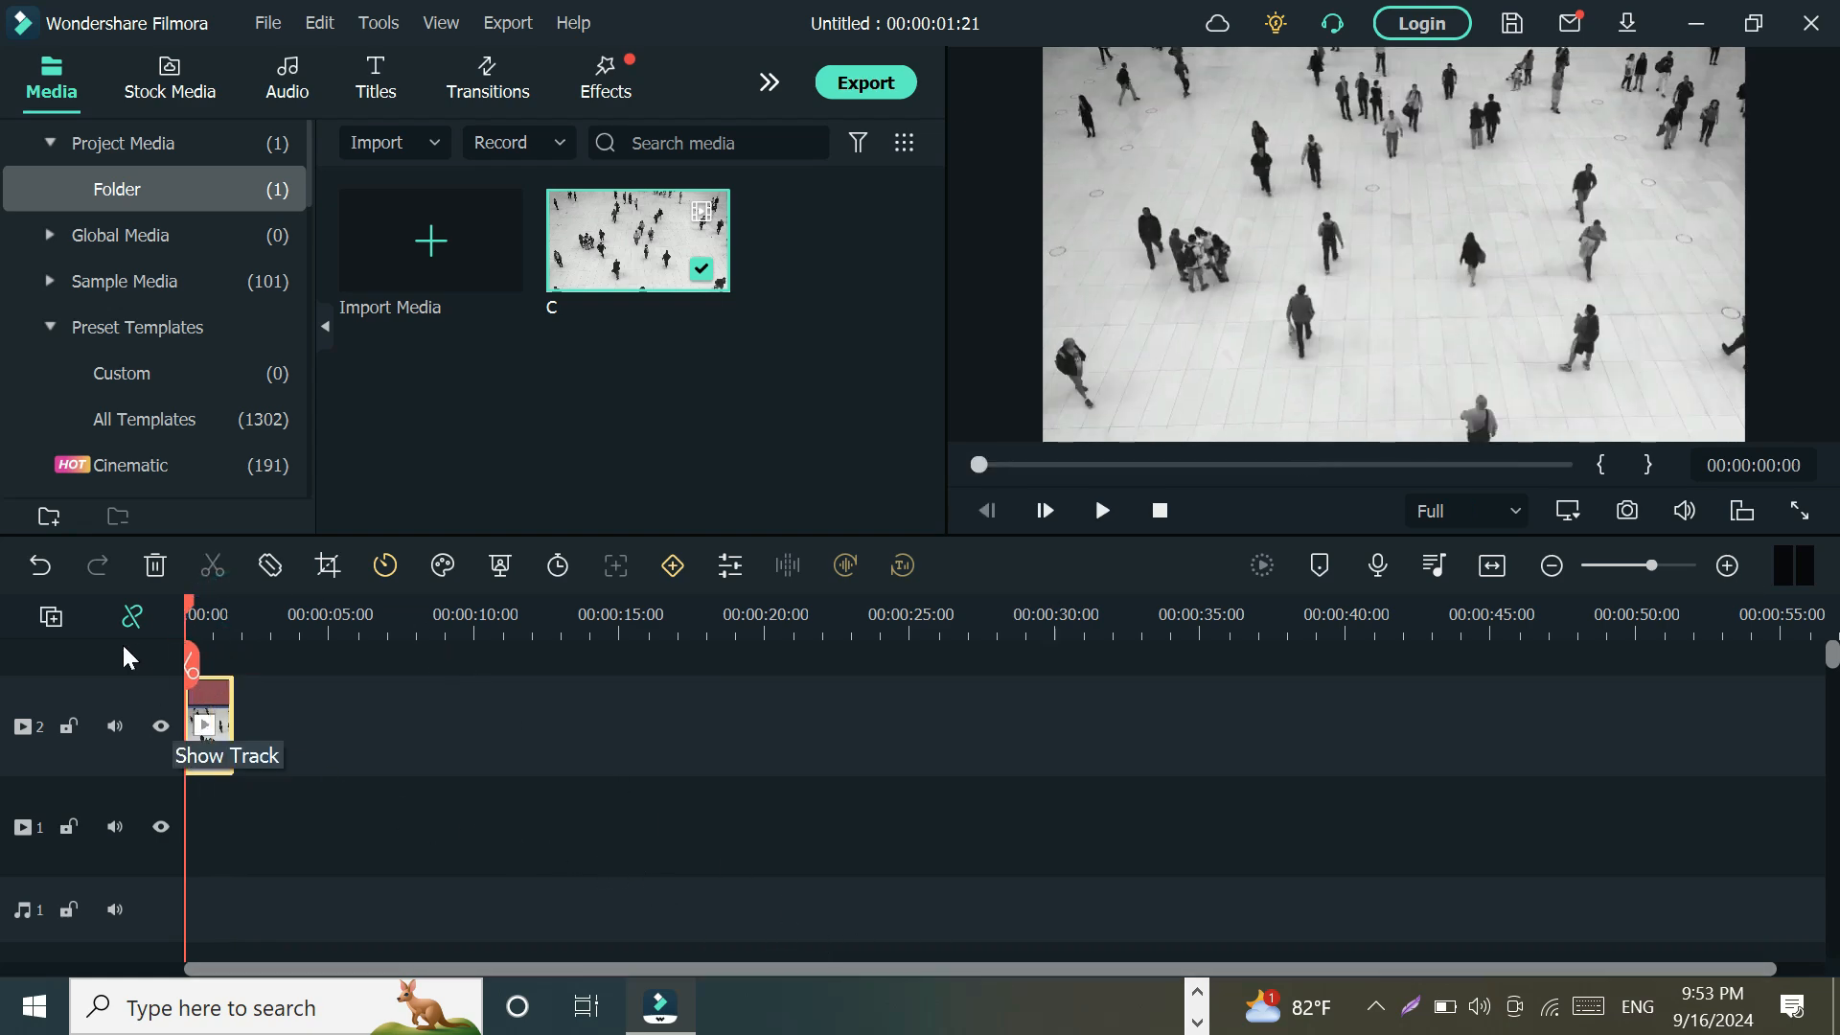
Undo the Fast 8x speed change on clip C
click(39, 567)
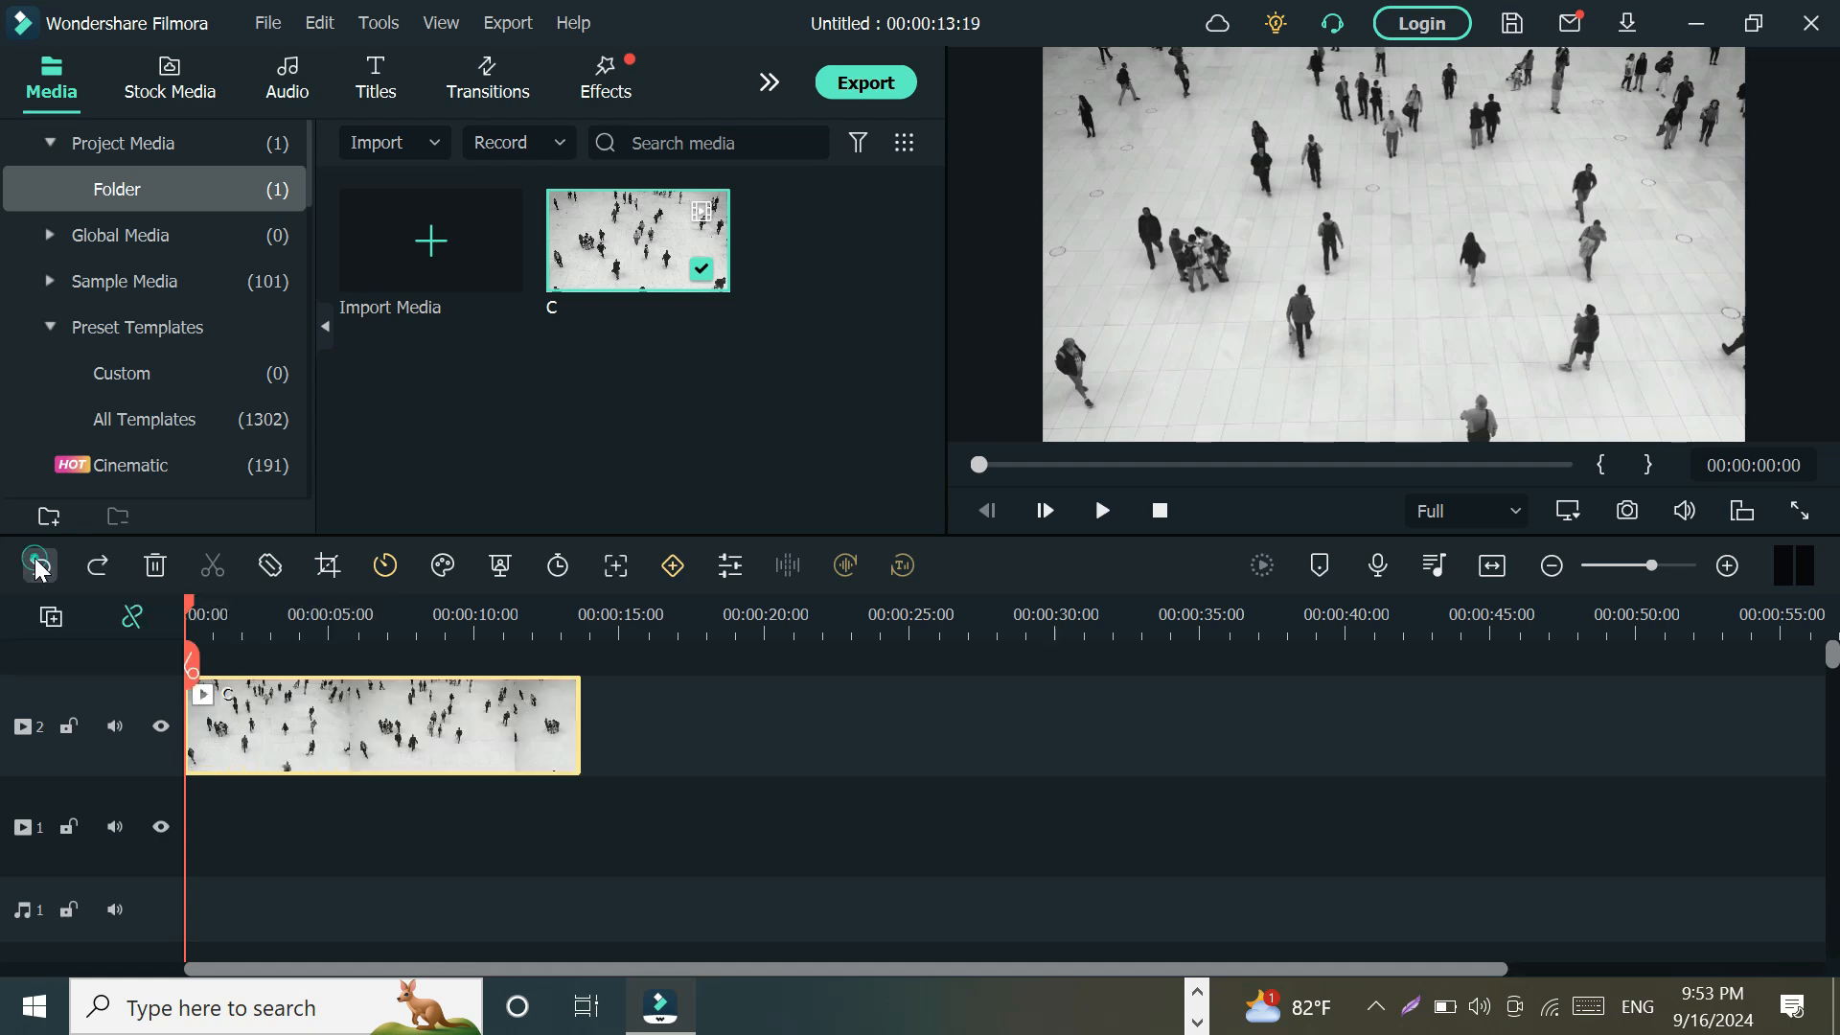
click(385, 563)
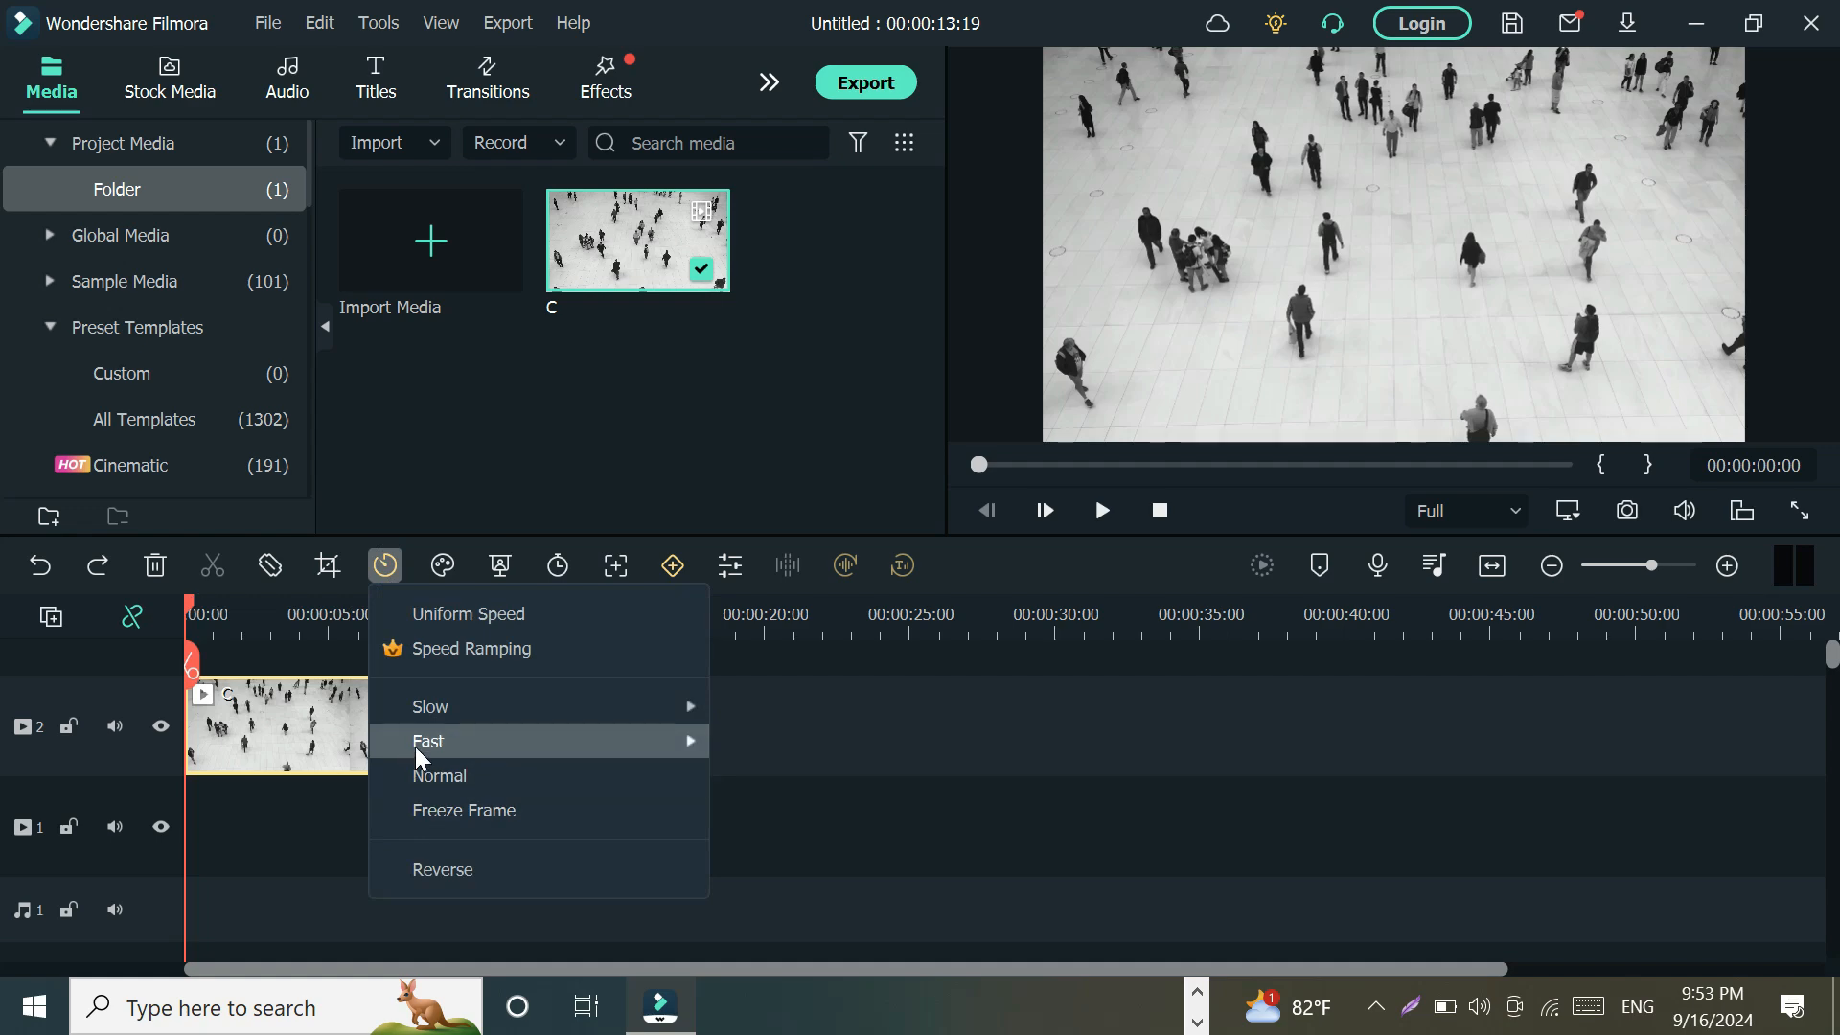
mouse_move(416, 745)
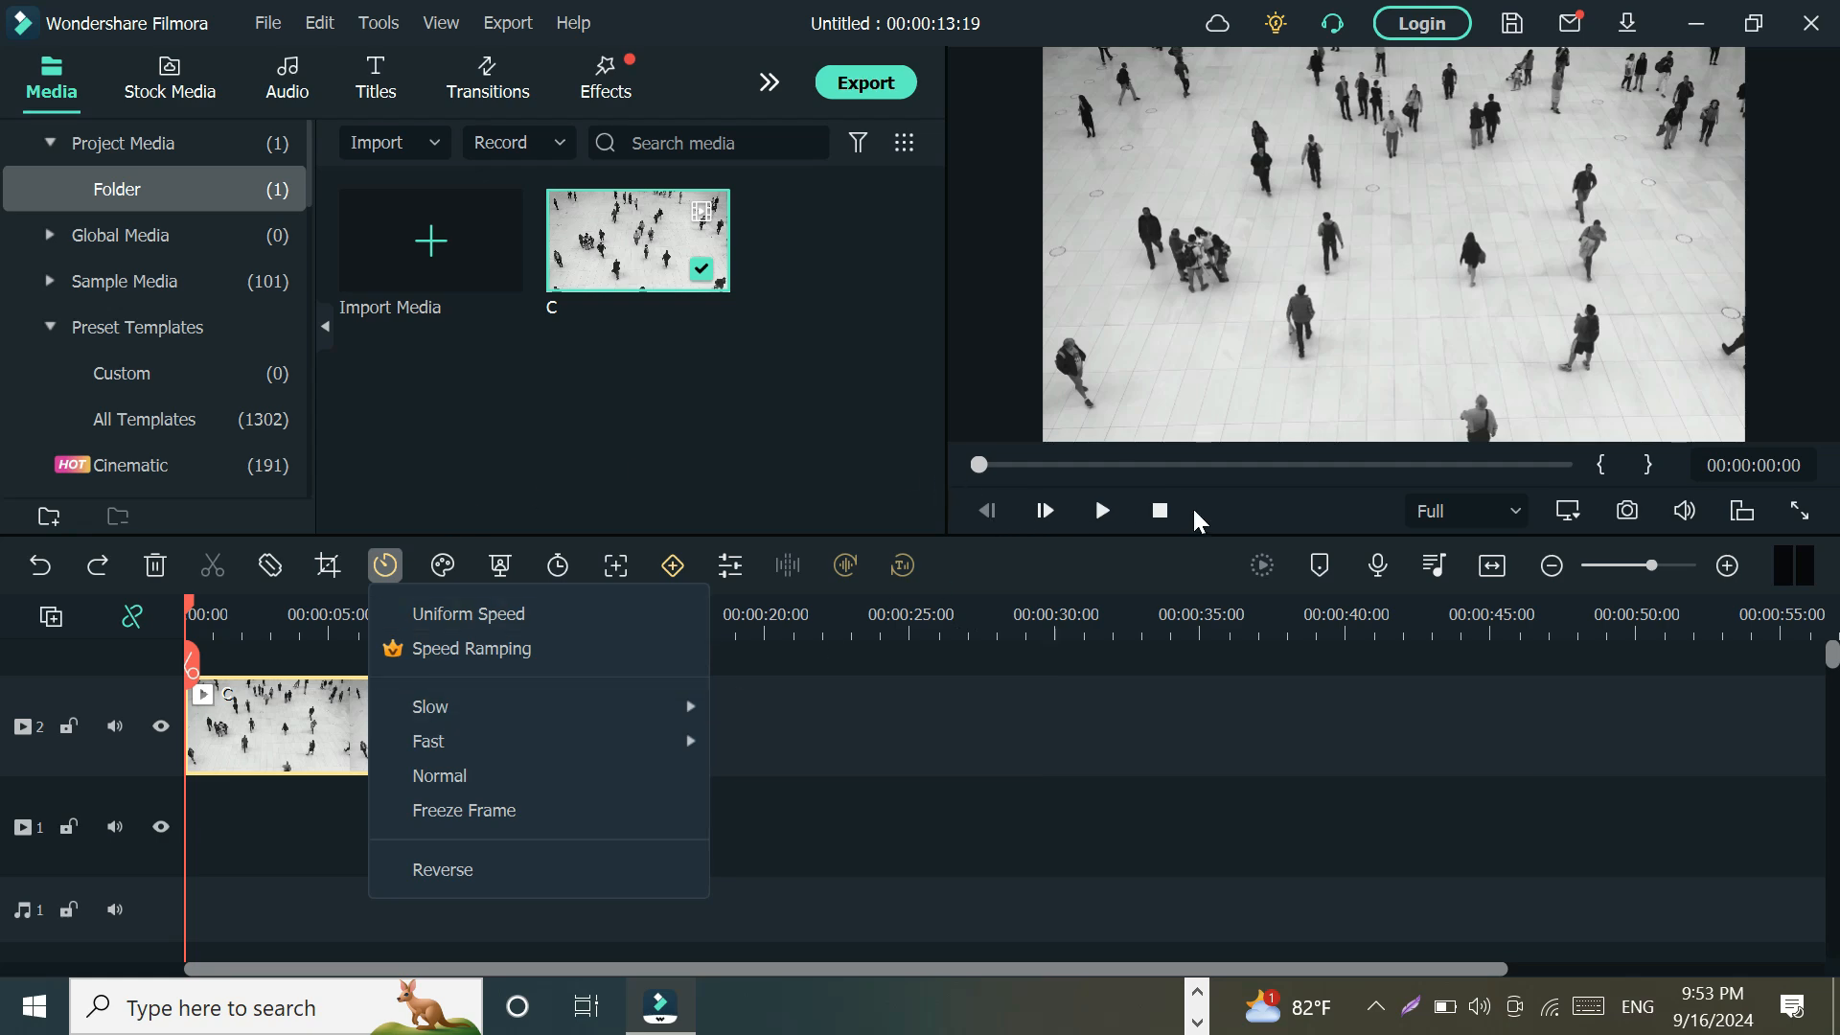
click(872, 442)
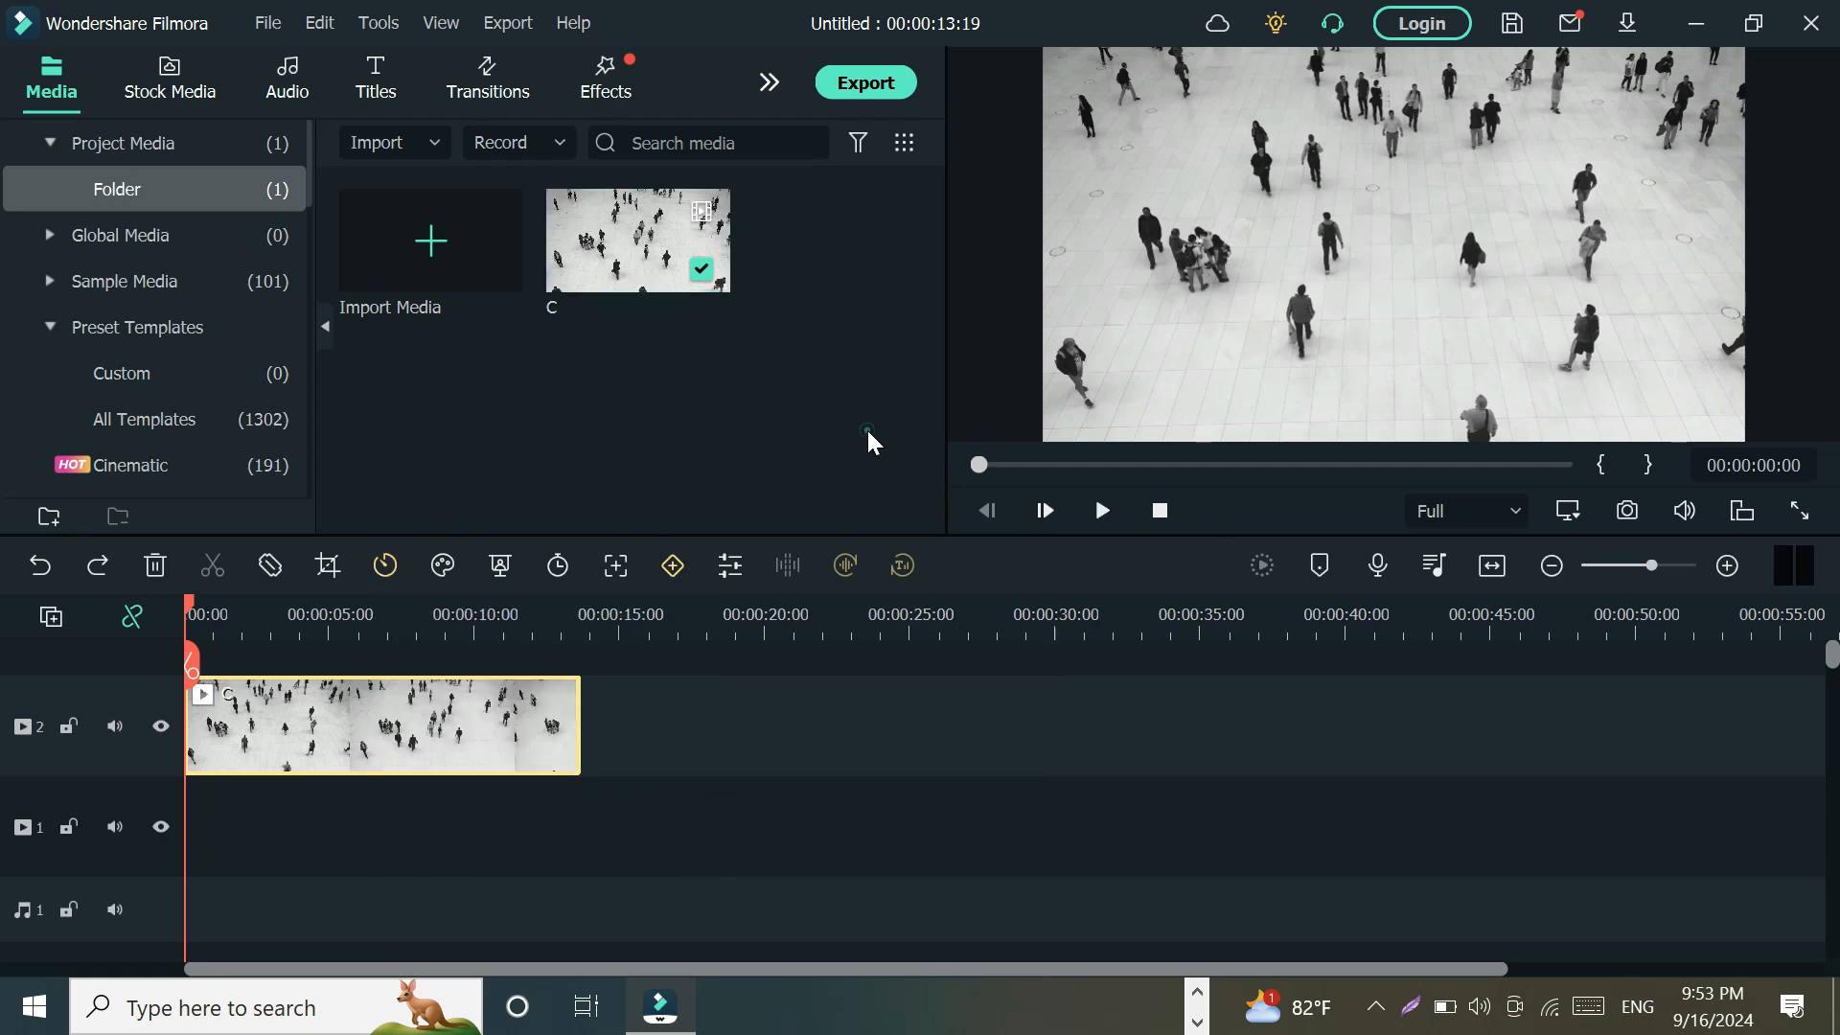
Play clip C at its original speed, pause it, scrub through its first half, and return the playhead to the start
click(1104, 510)
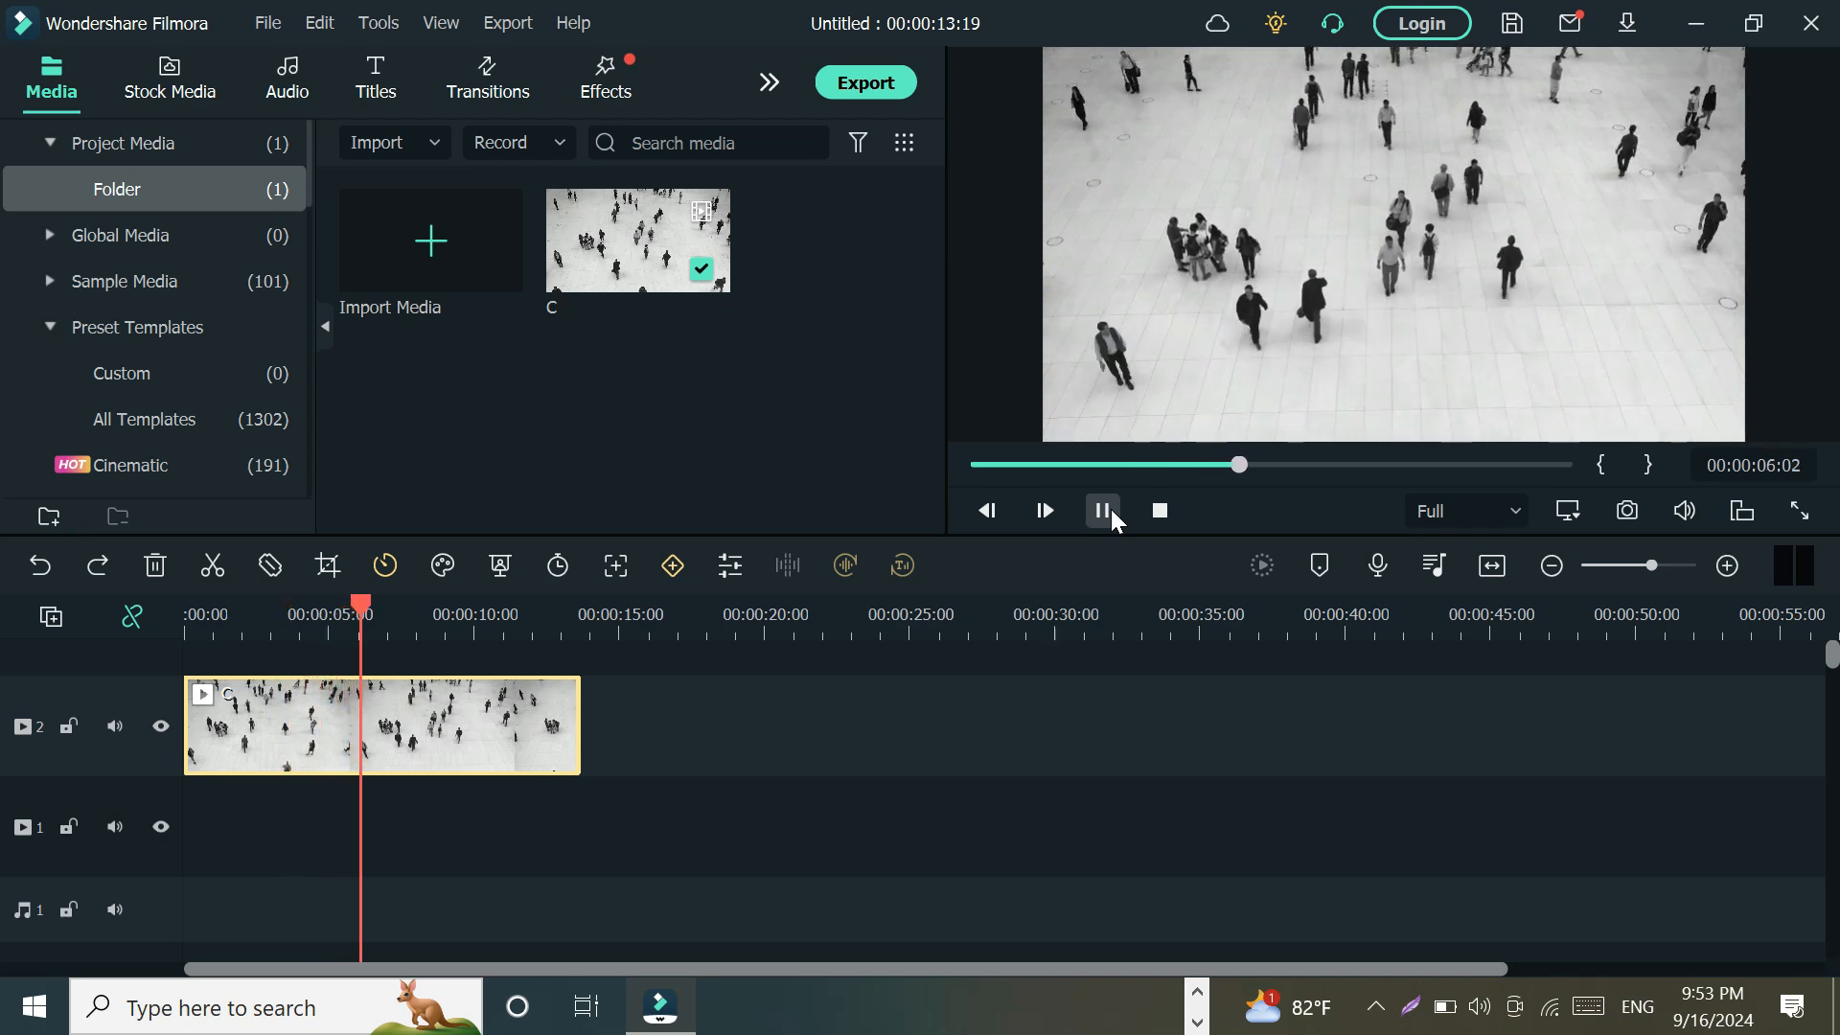
click(1105, 515)
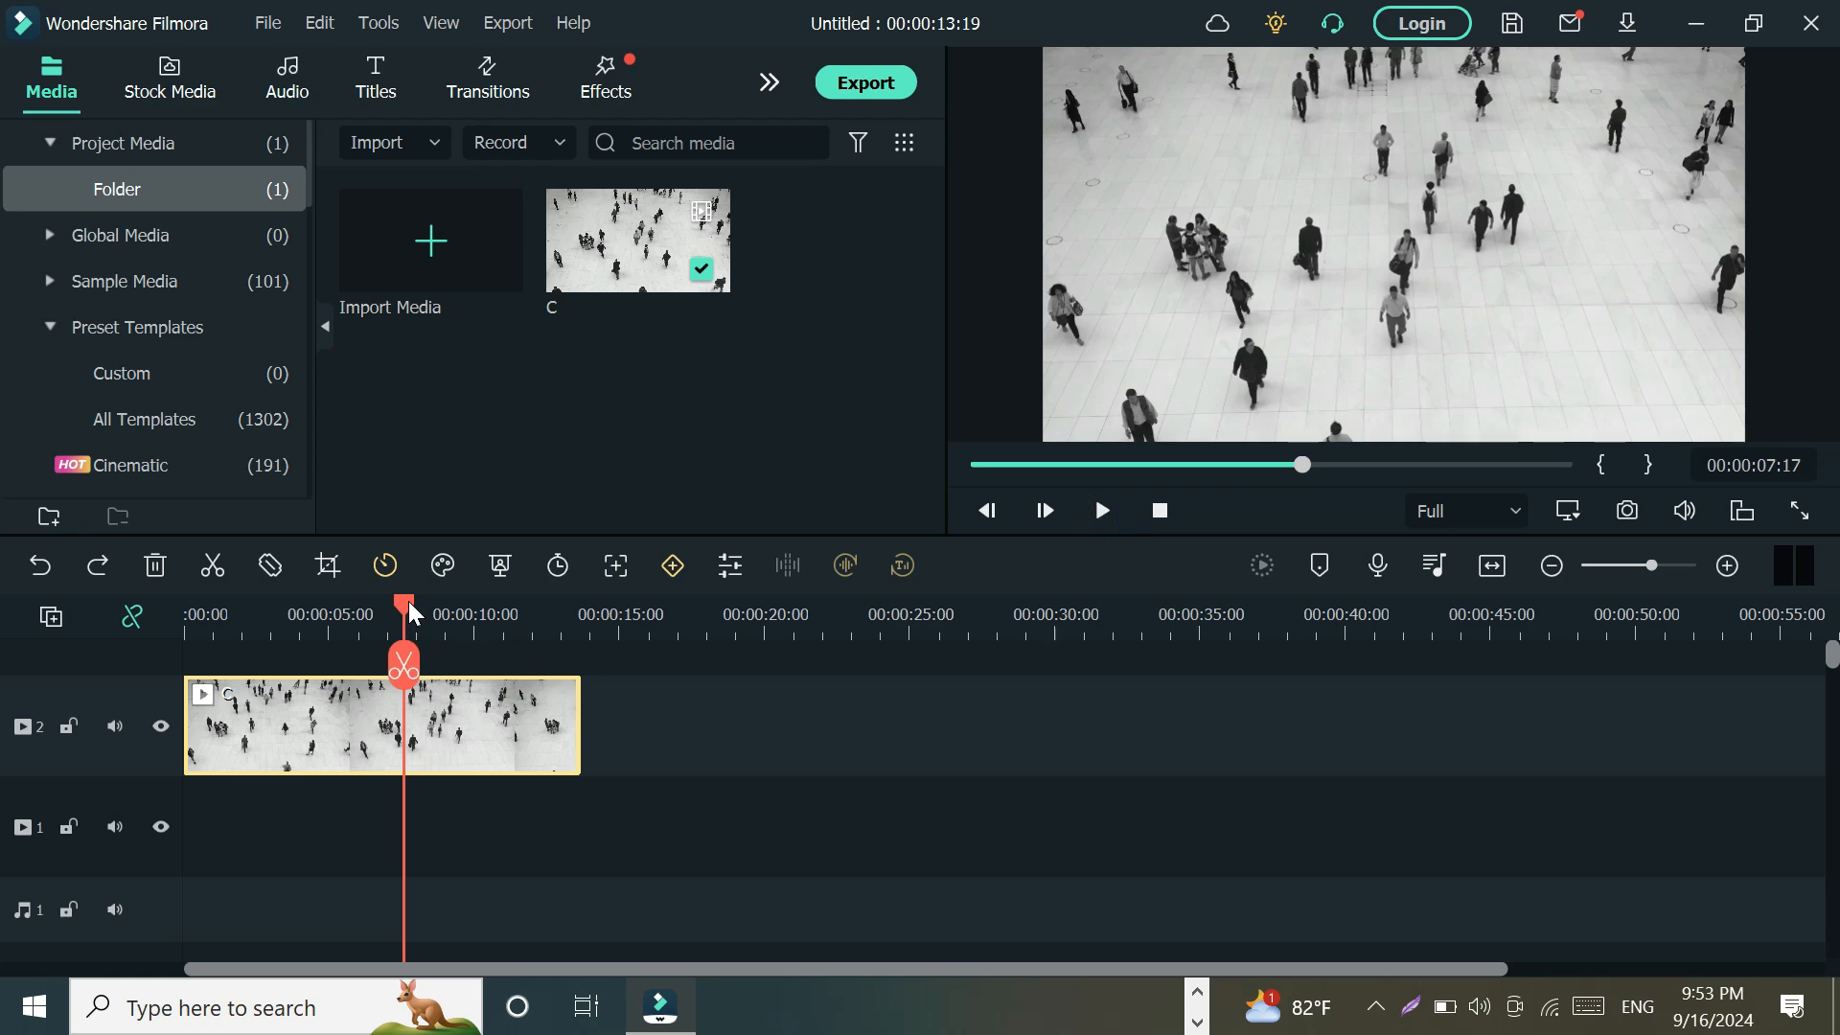
drag(401, 628, 185, 633)
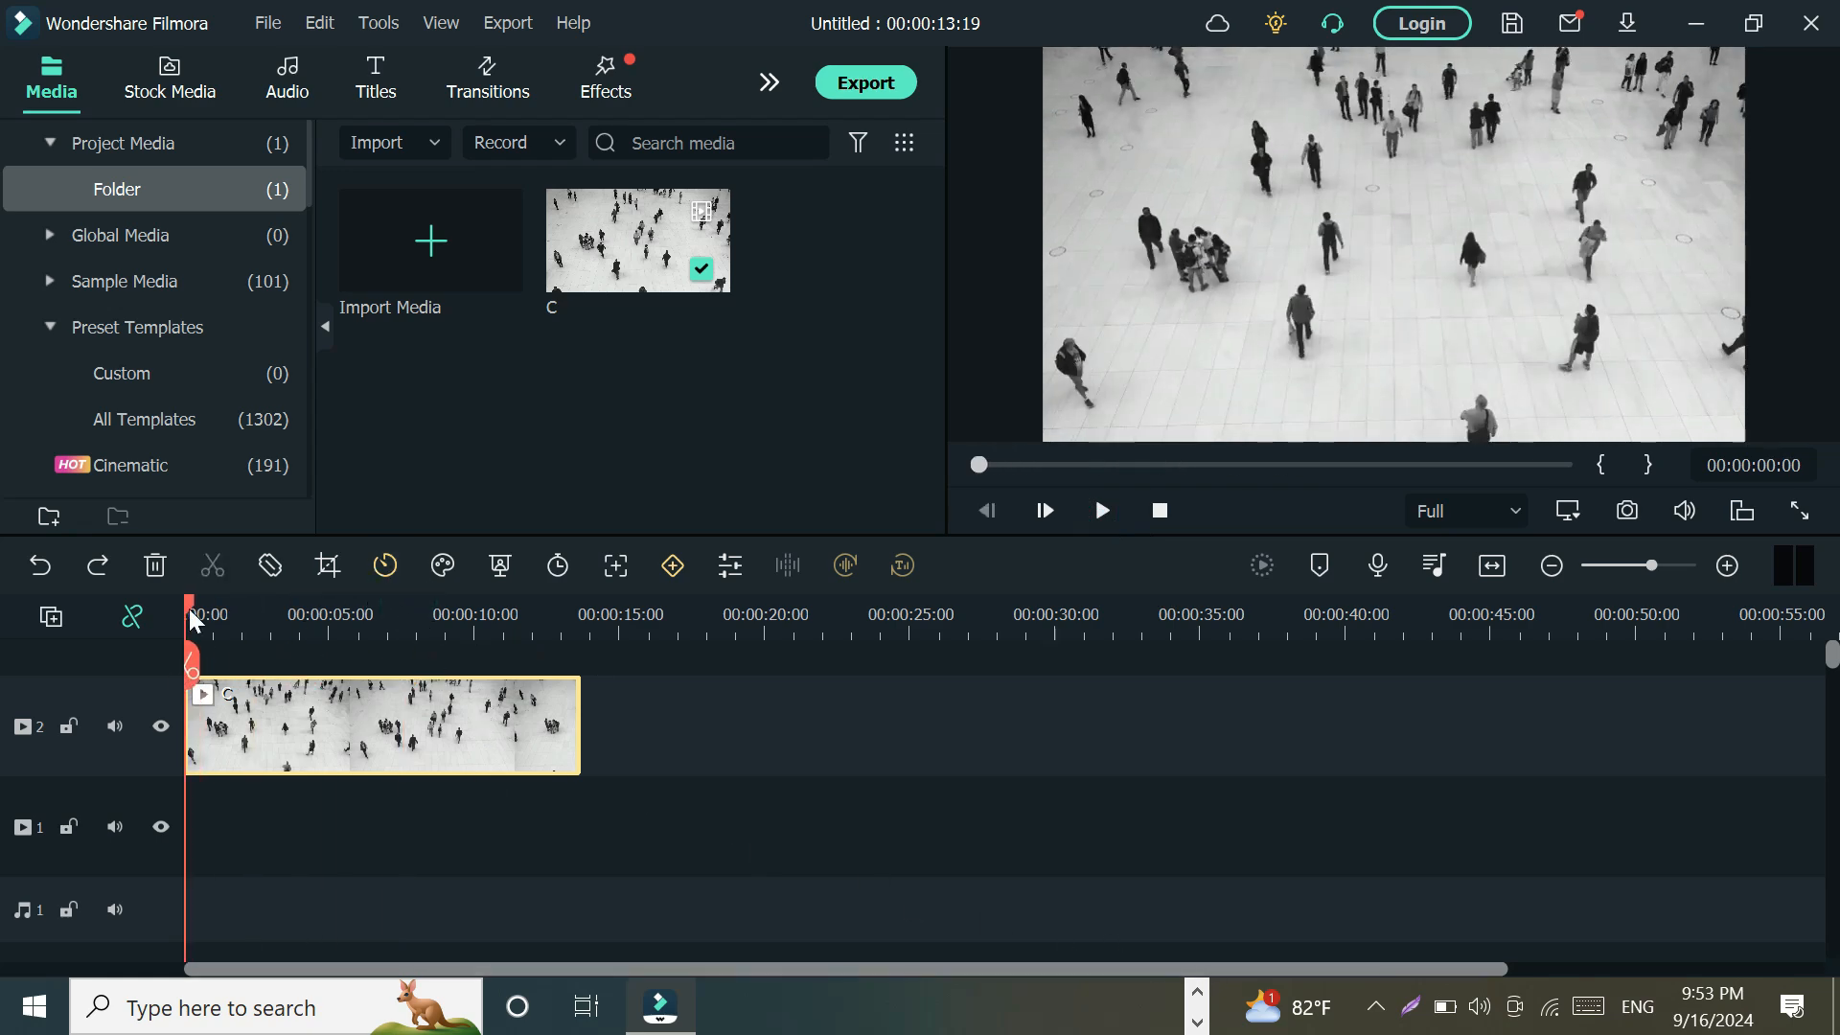
drag(195, 618, 397, 692)
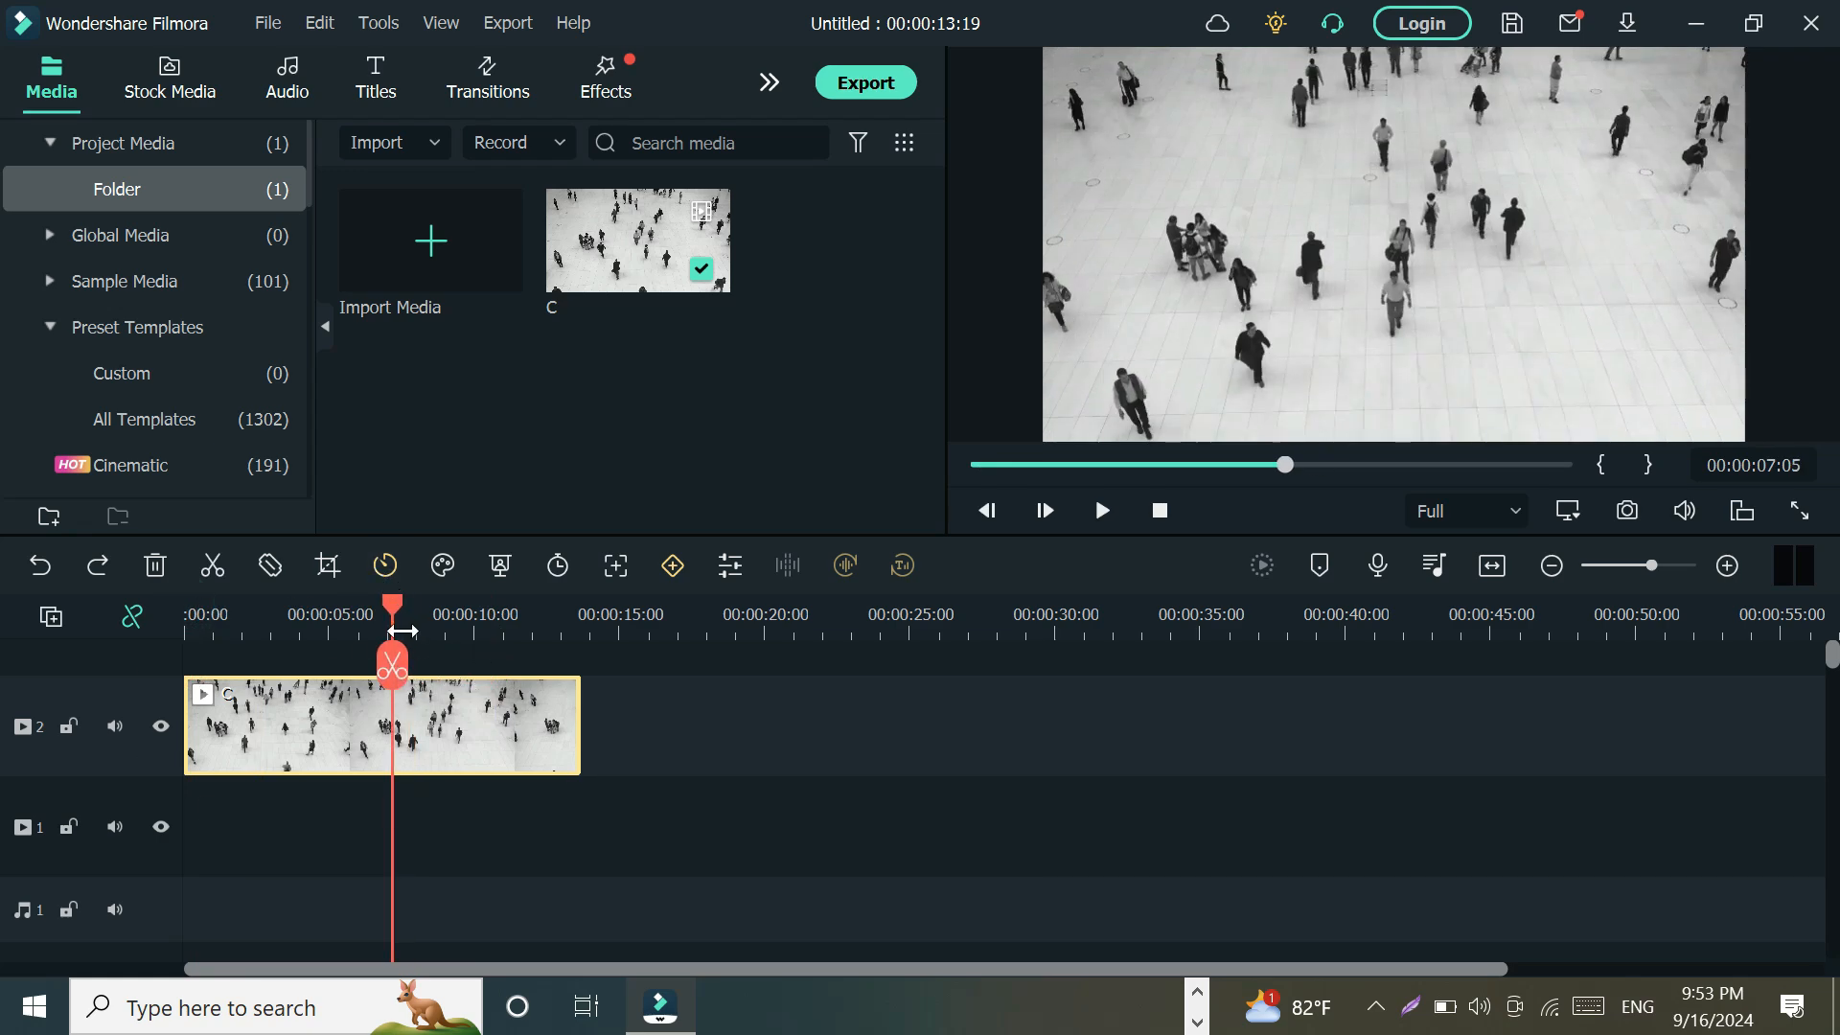
drag(394, 601, 187, 603)
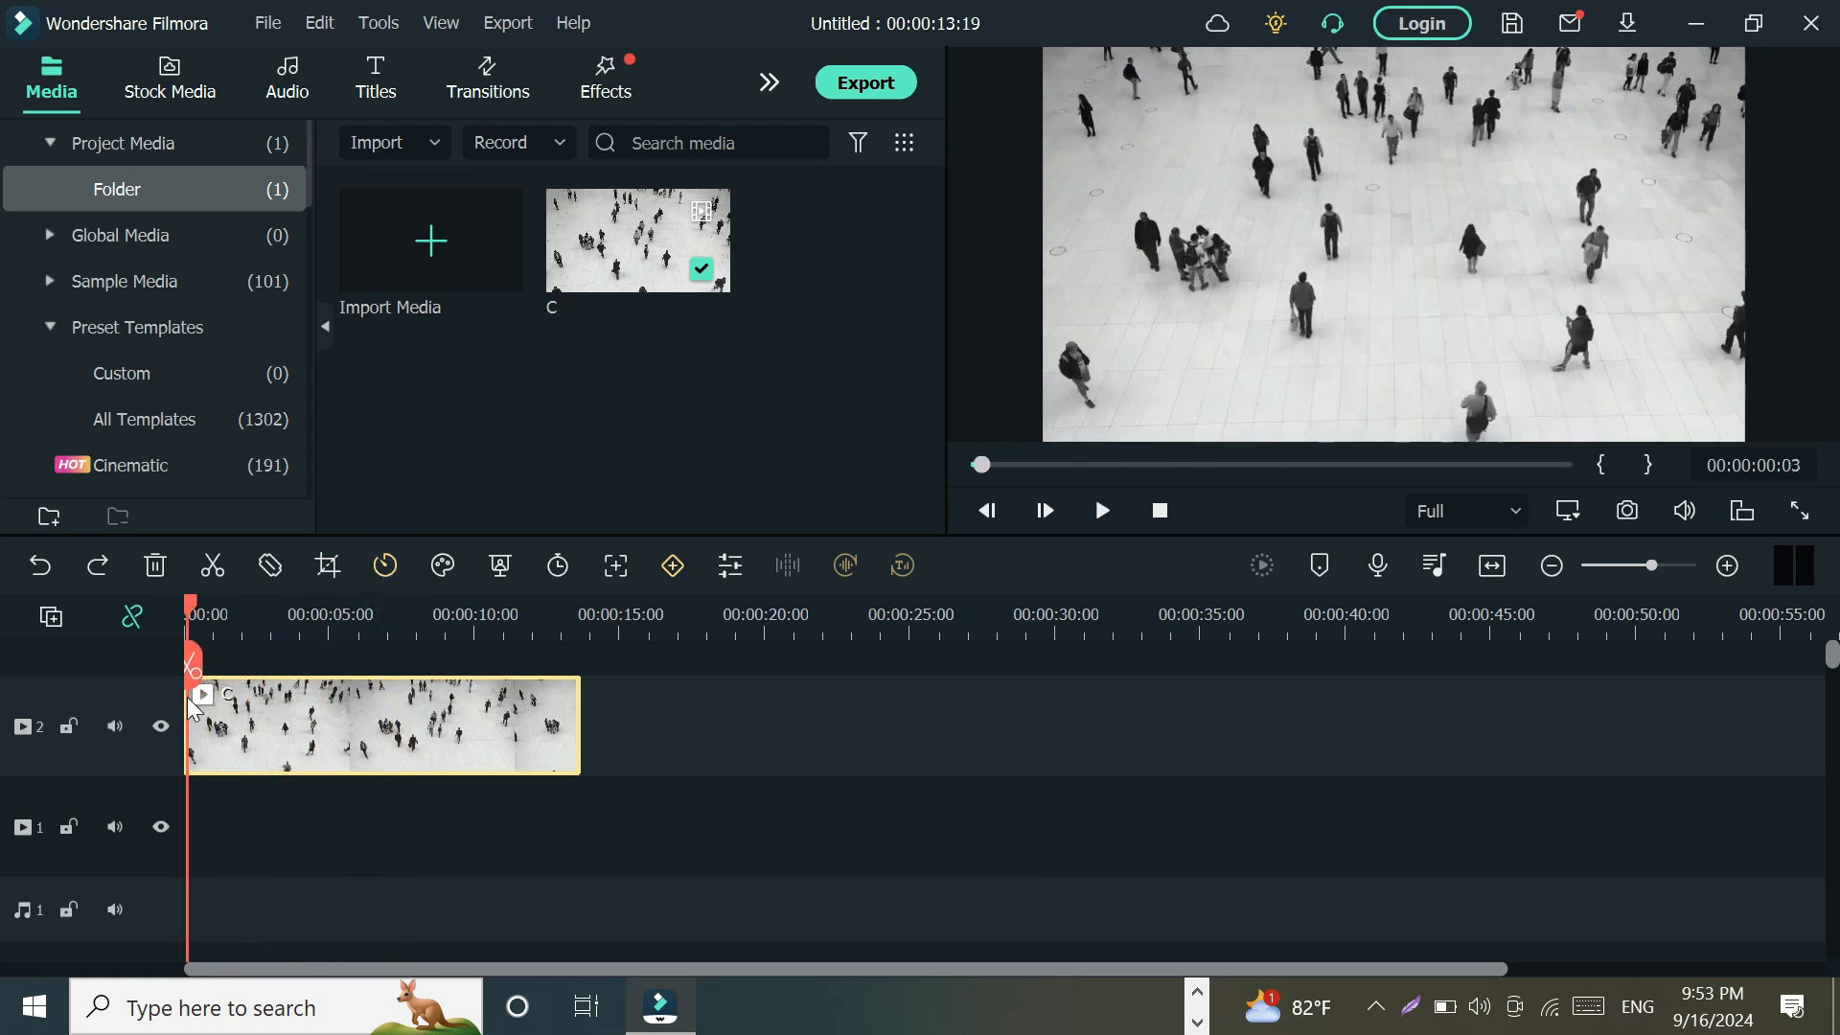
Slow down clip C on video track 2 with the Slow 0.5x preset
click(382, 567)
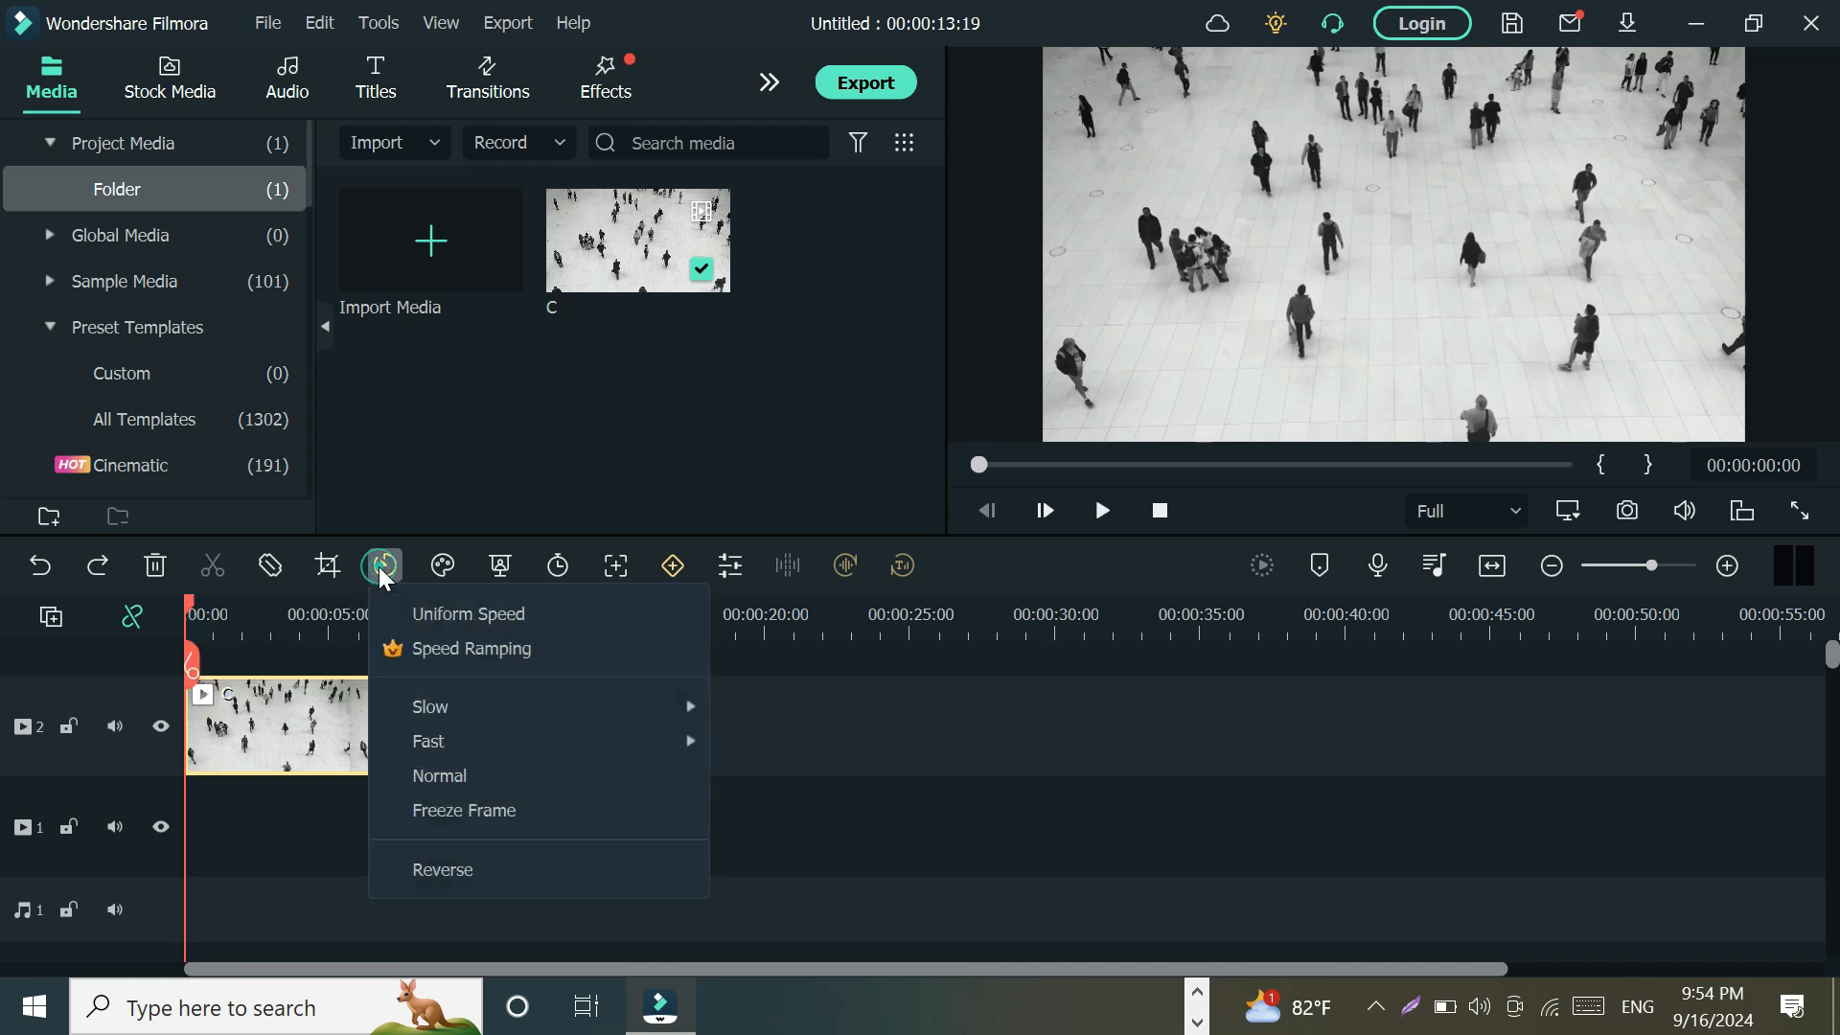
mouse_move(611, 703)
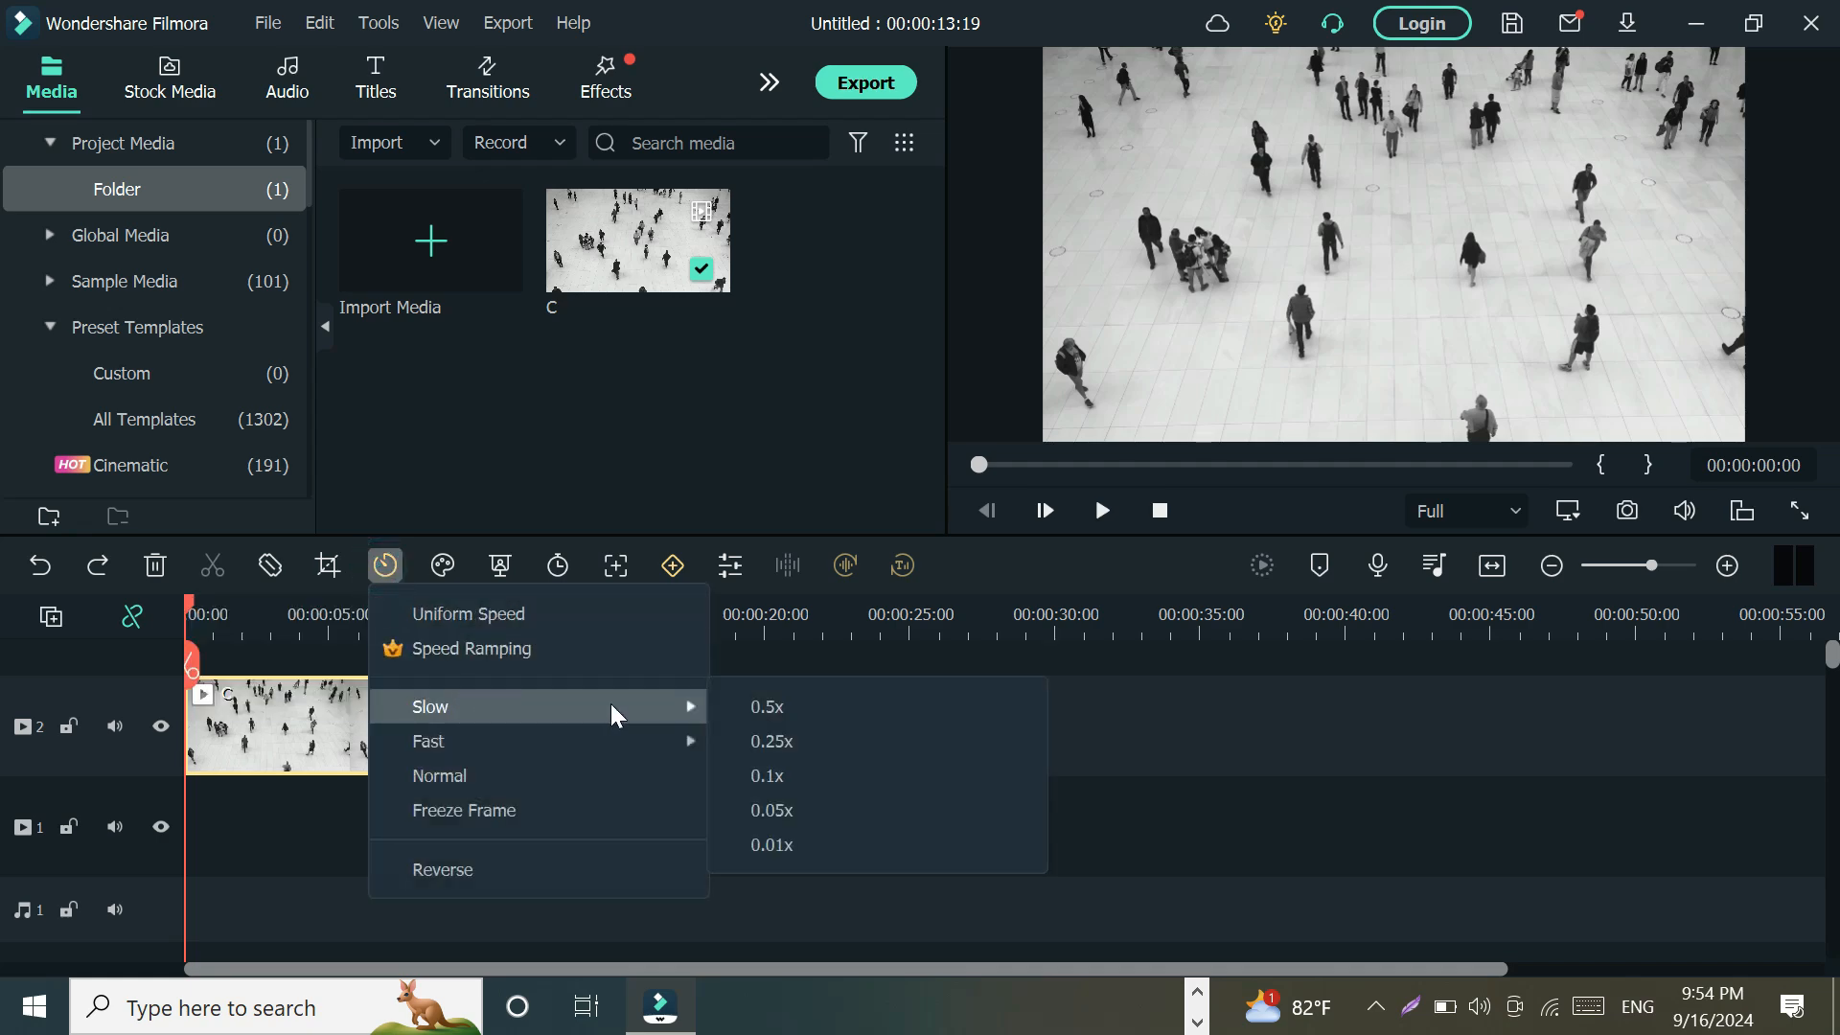
click(792, 706)
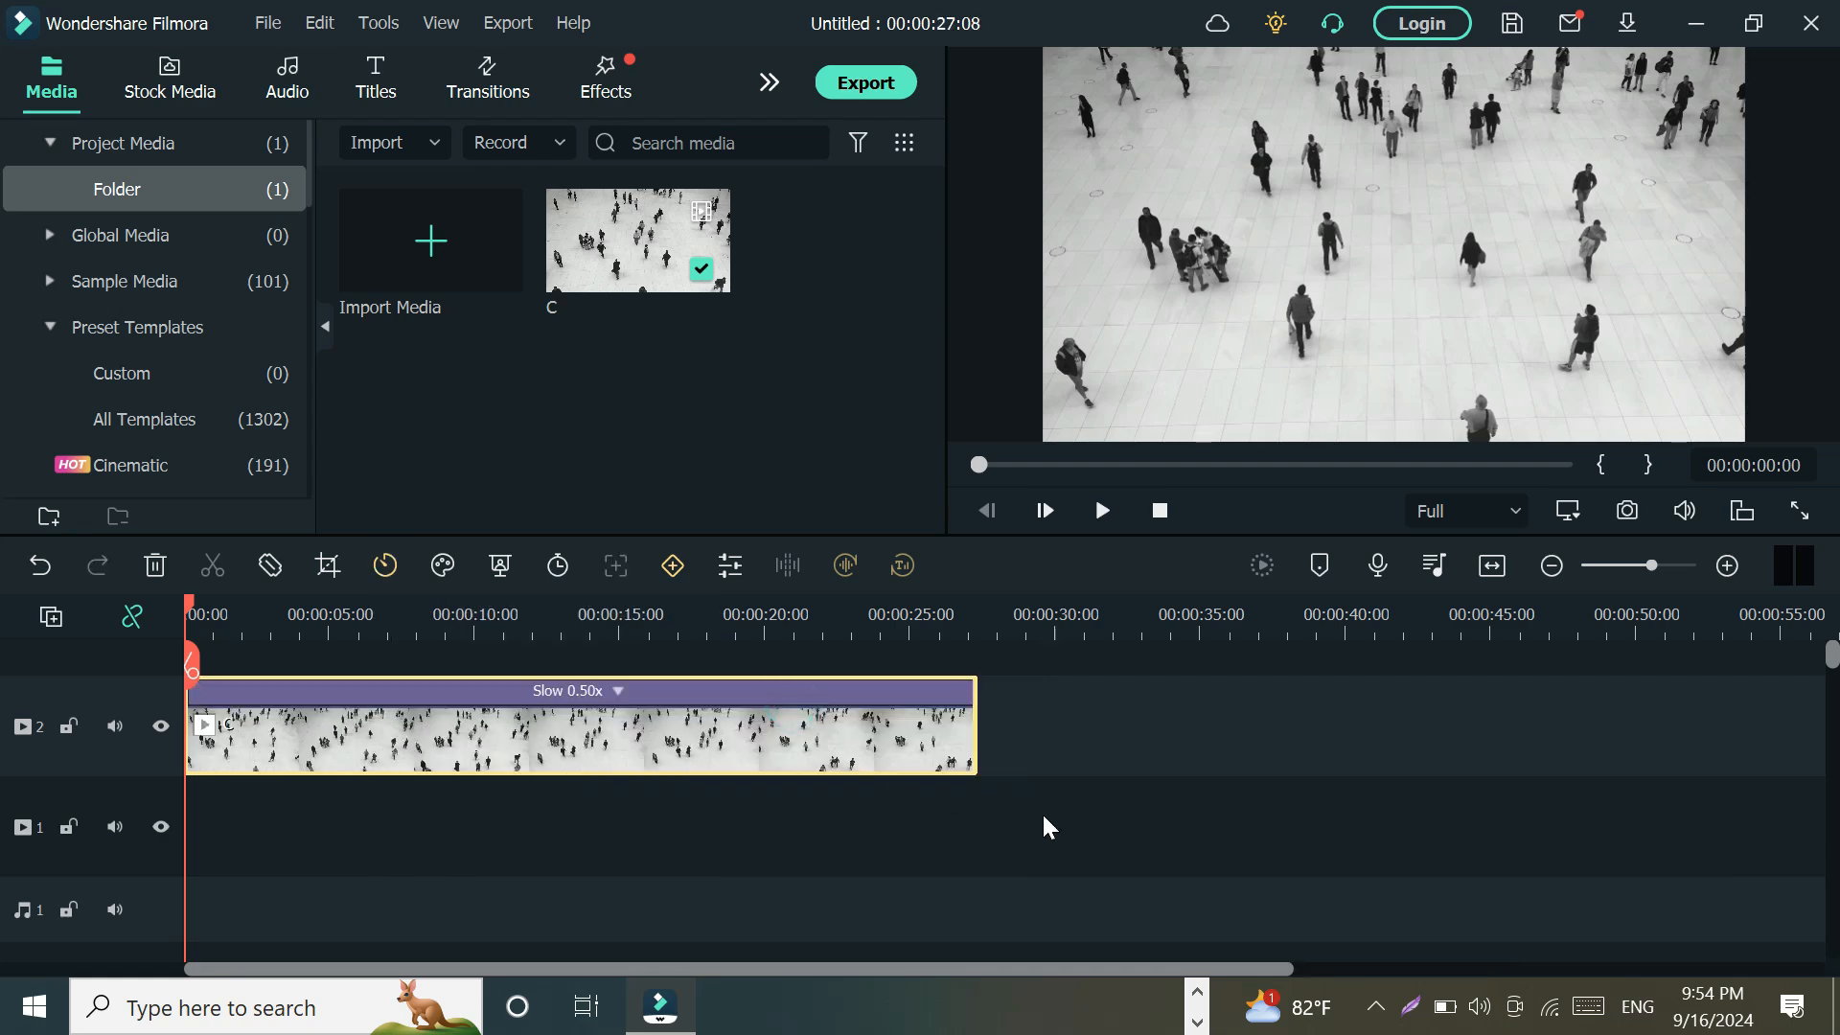
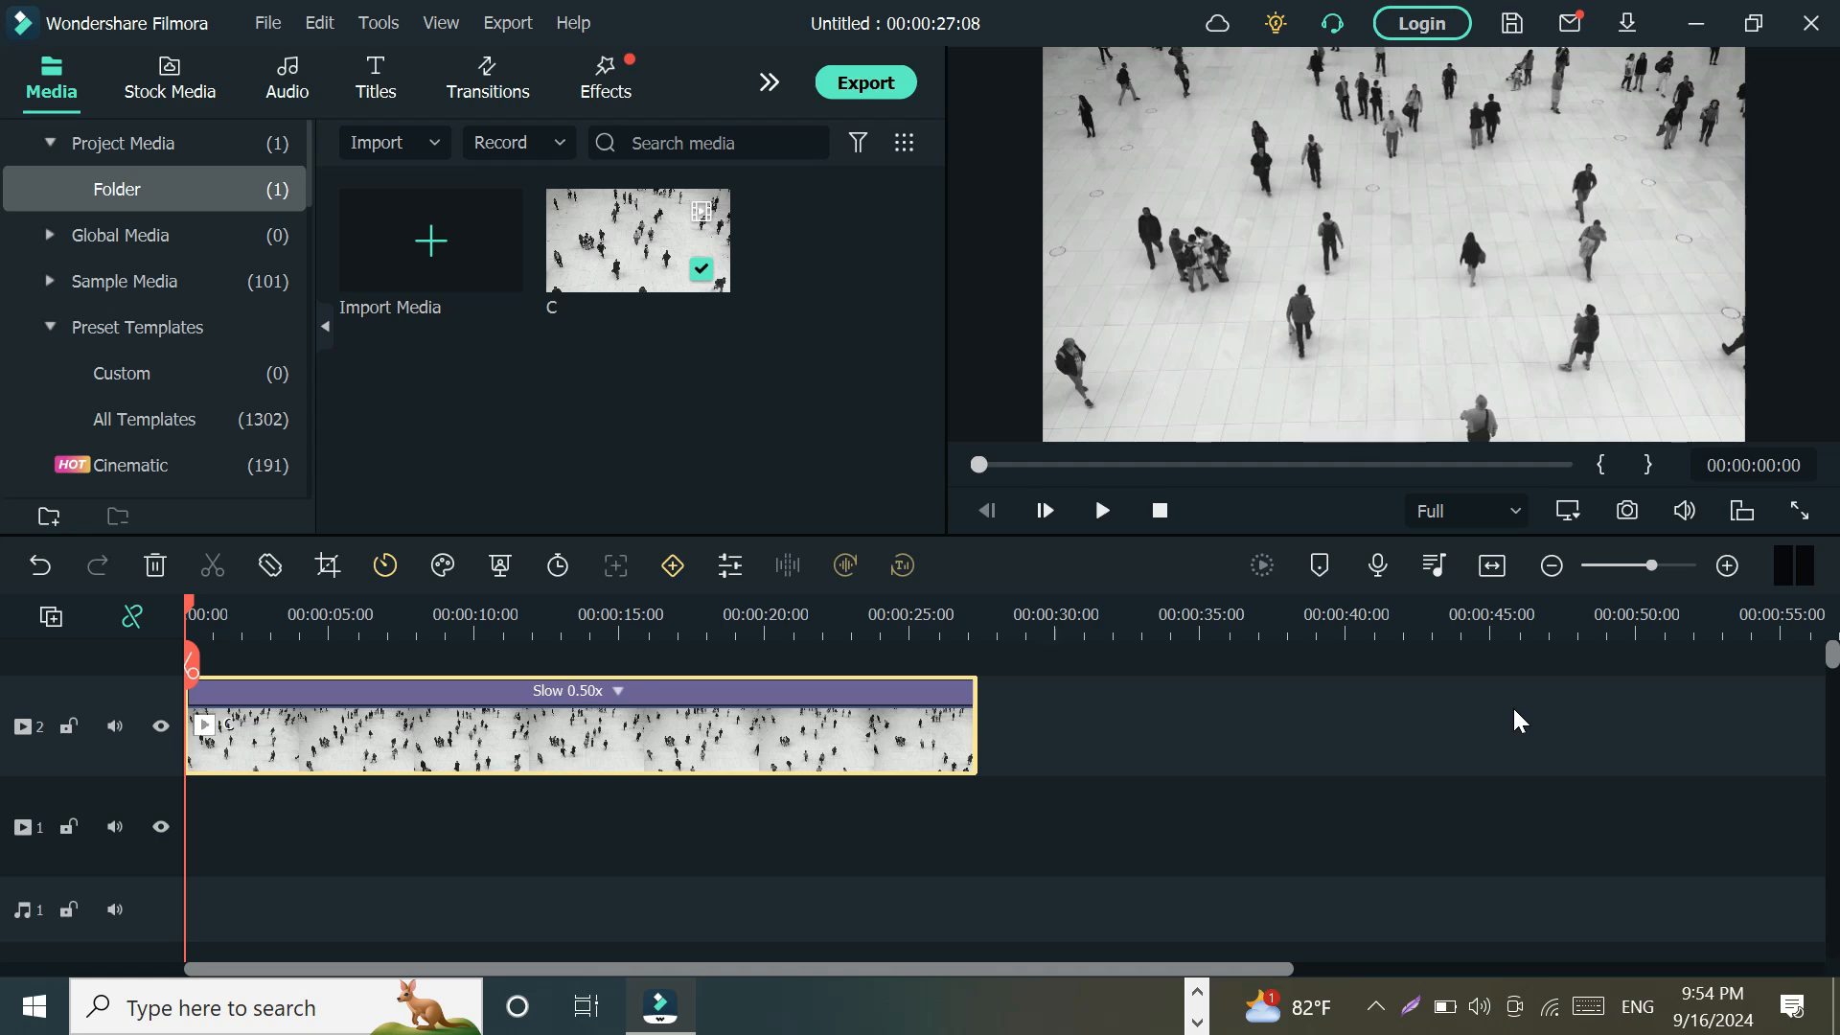
Play the slowed clip C from the start, pause it at 00:00:12:28, and undo the Slow 0.5x change
click(1104, 512)
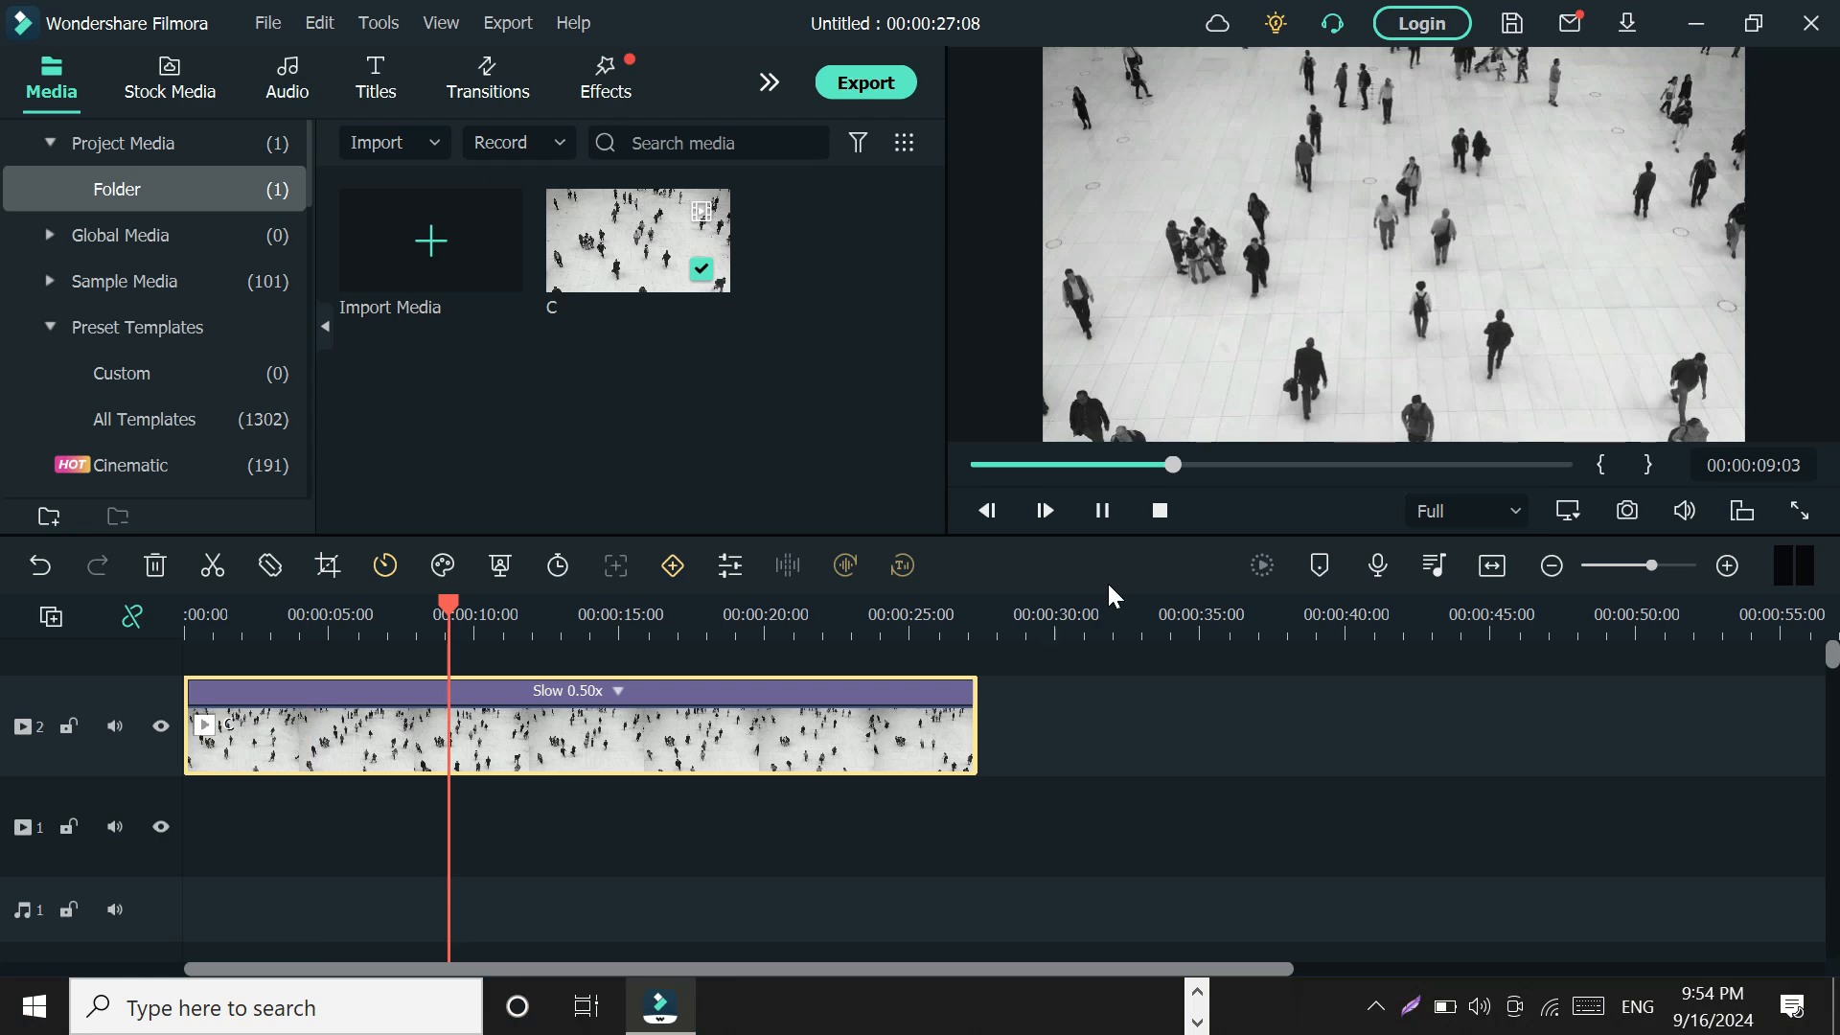
click(1104, 511)
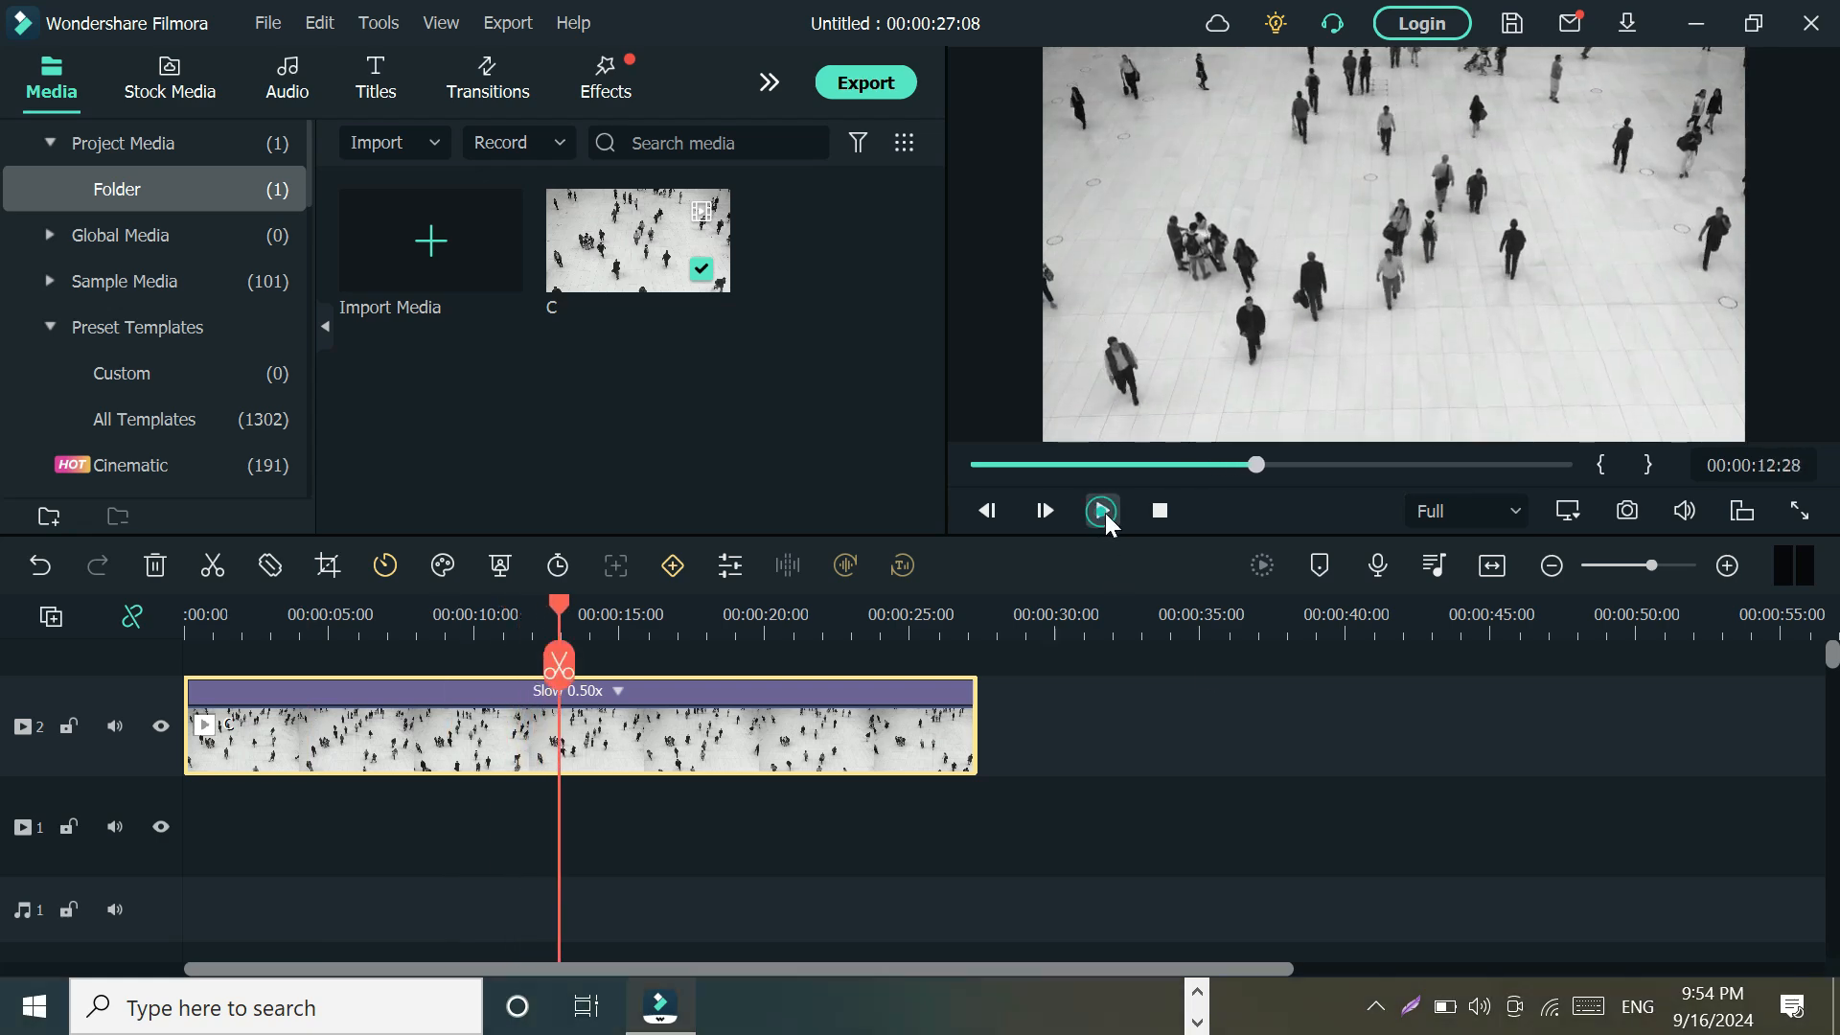
click(42, 565)
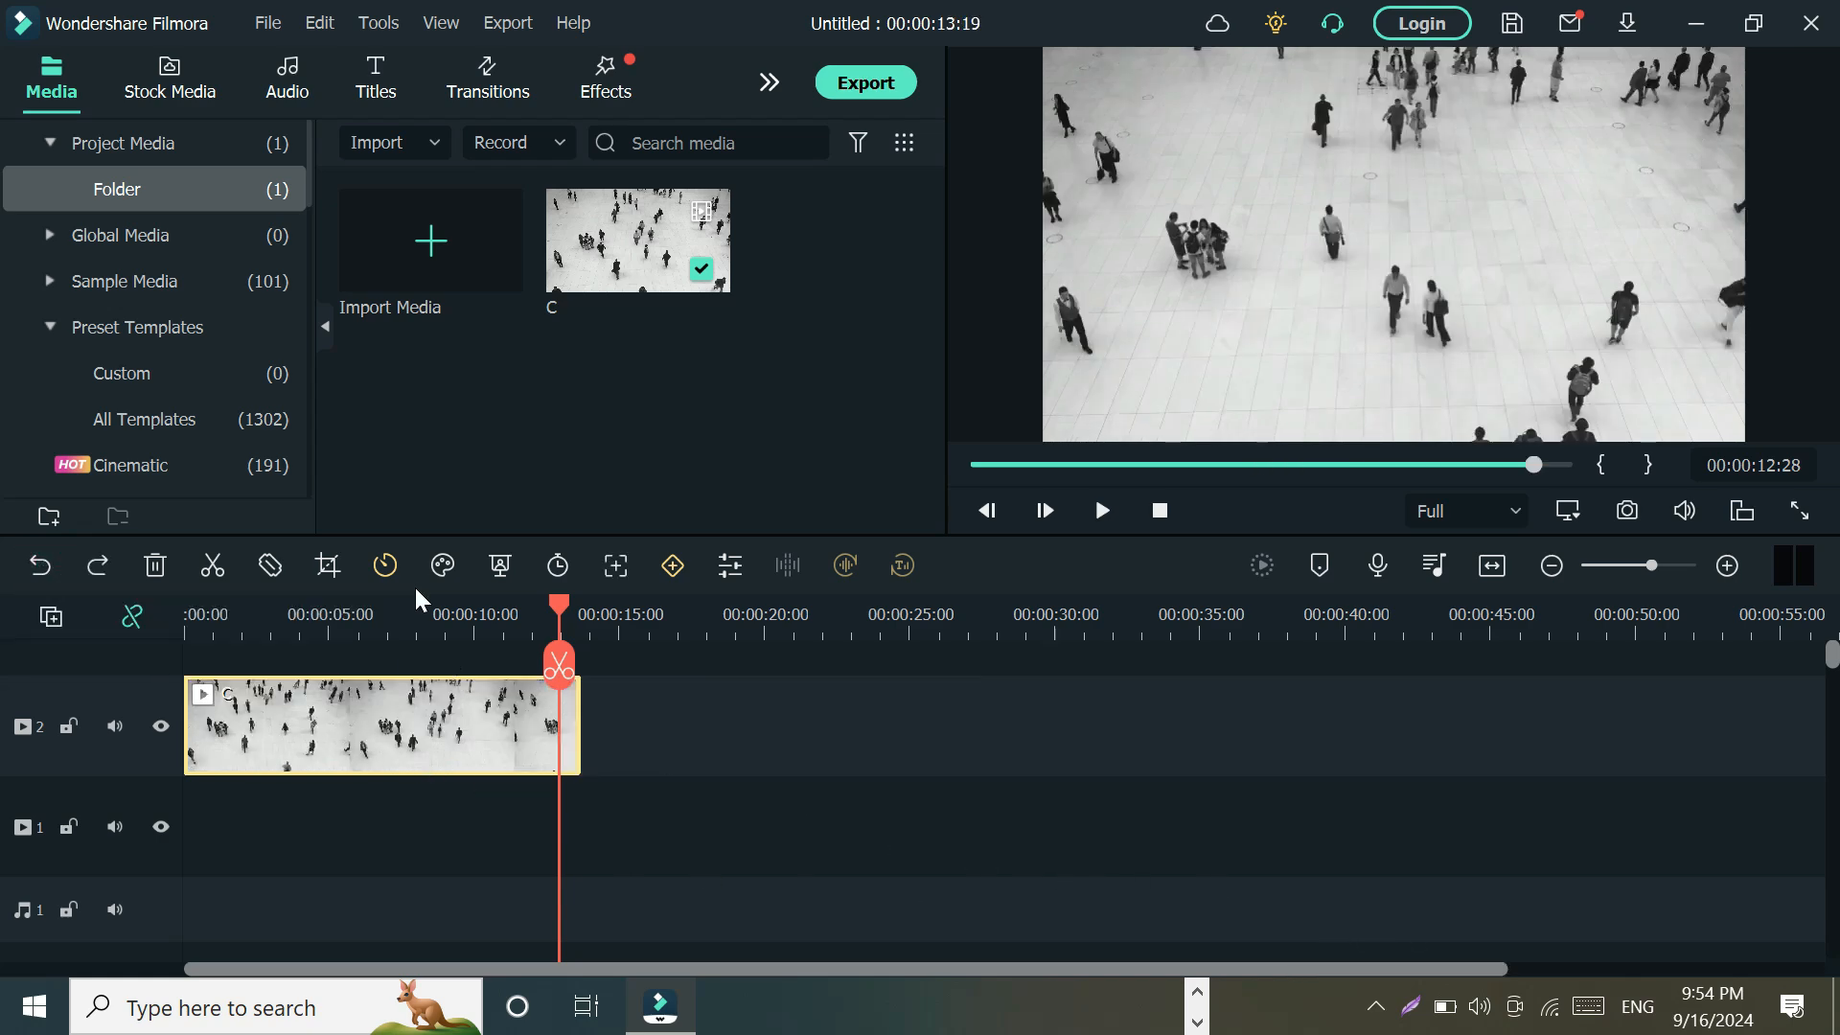
Insert a Freeze Frame into clip C at the playhead position 00:00:12:28
click(391, 565)
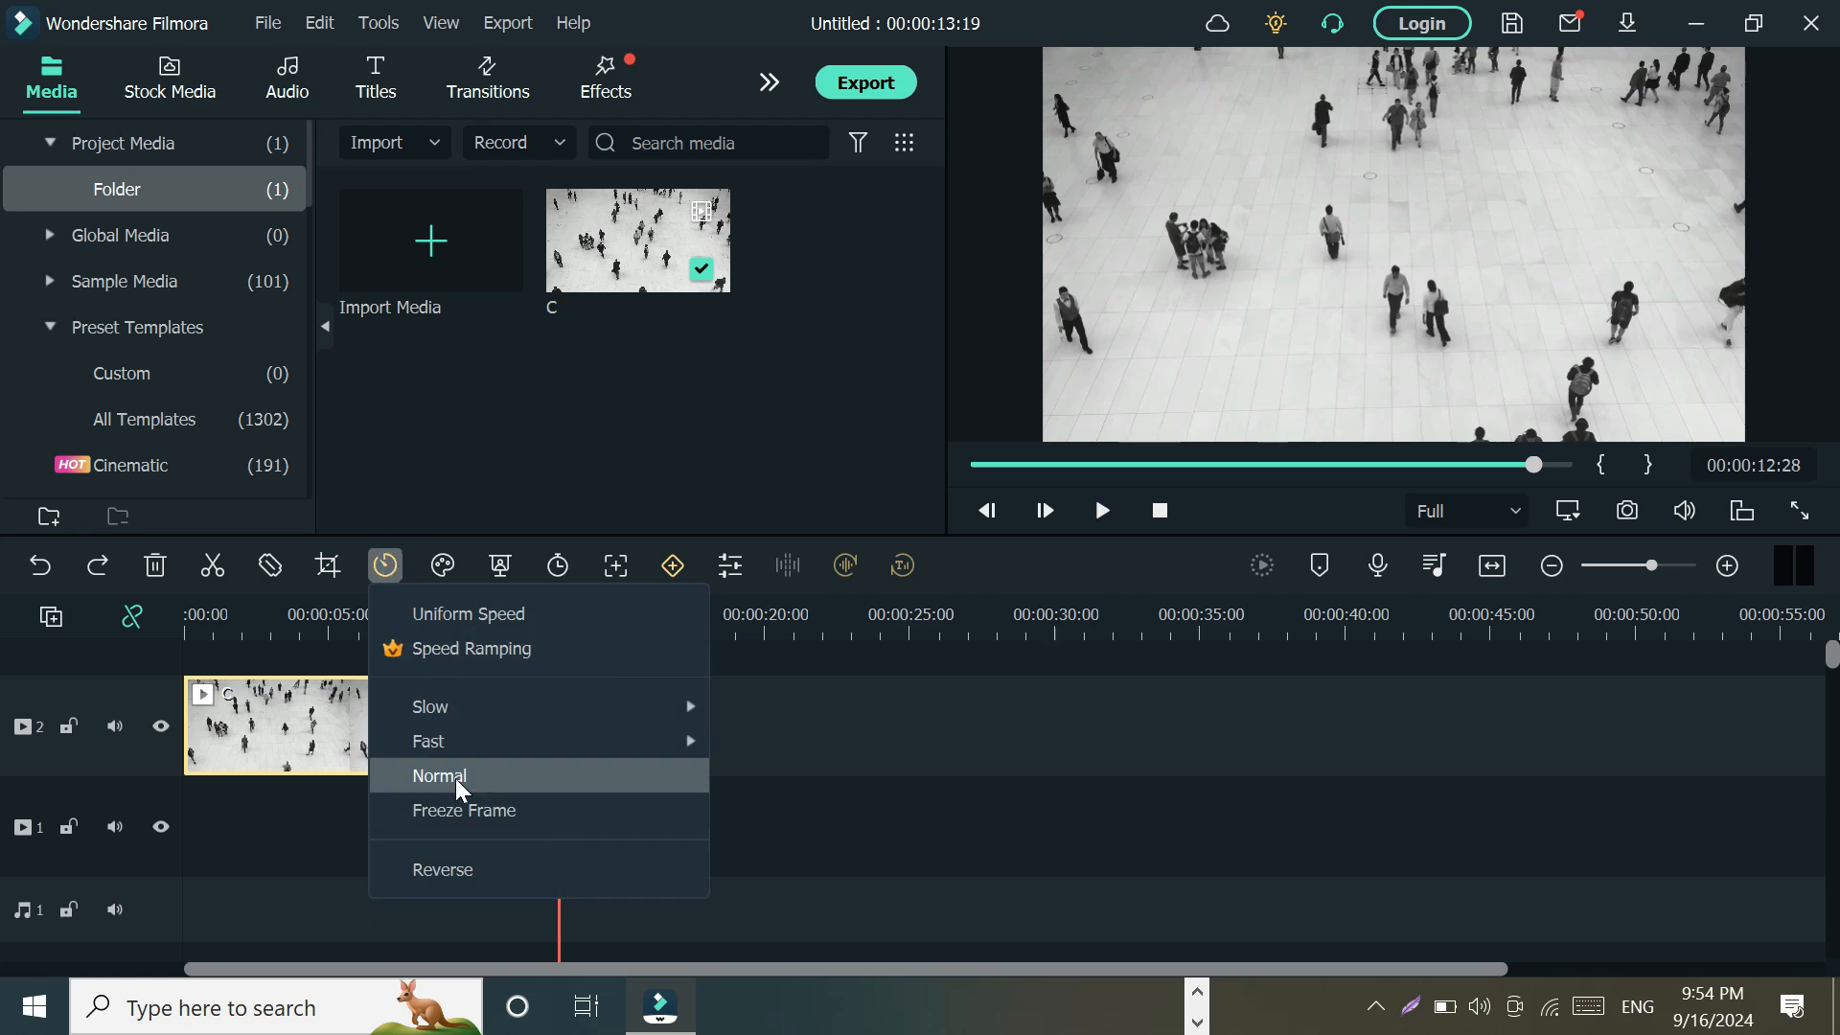
mouse_move(454, 741)
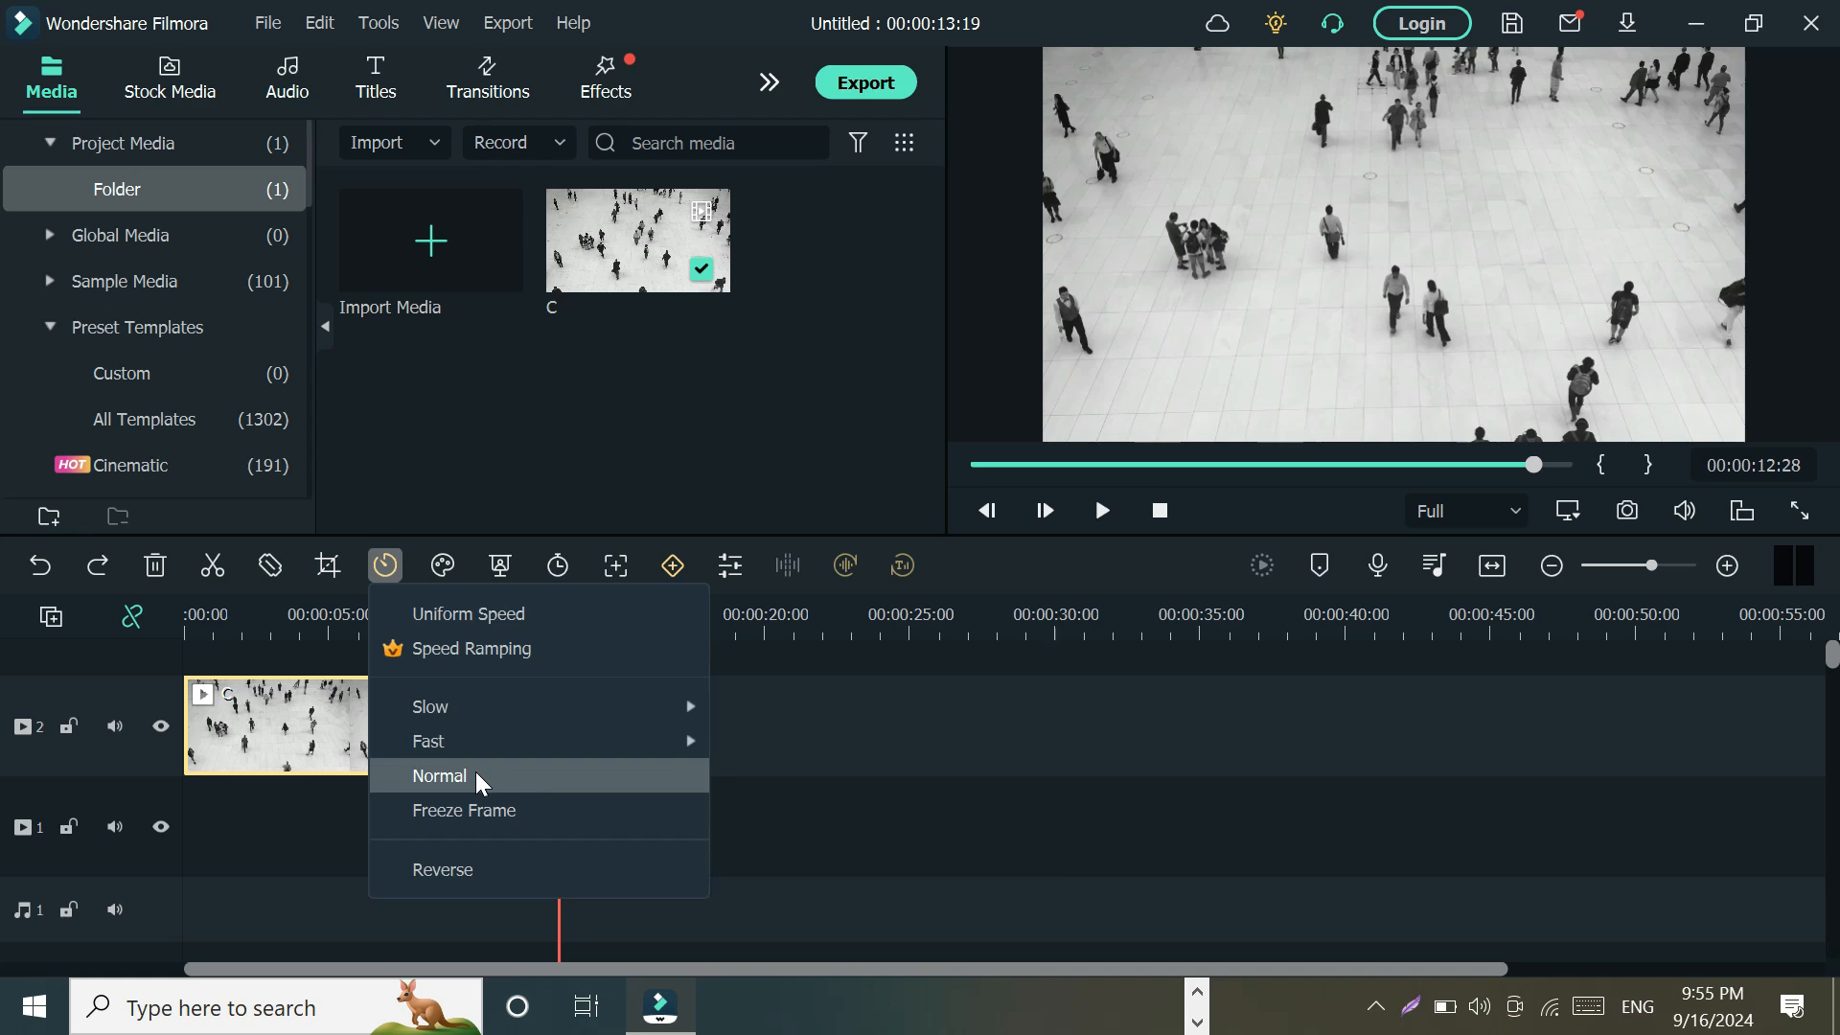
click(514, 811)
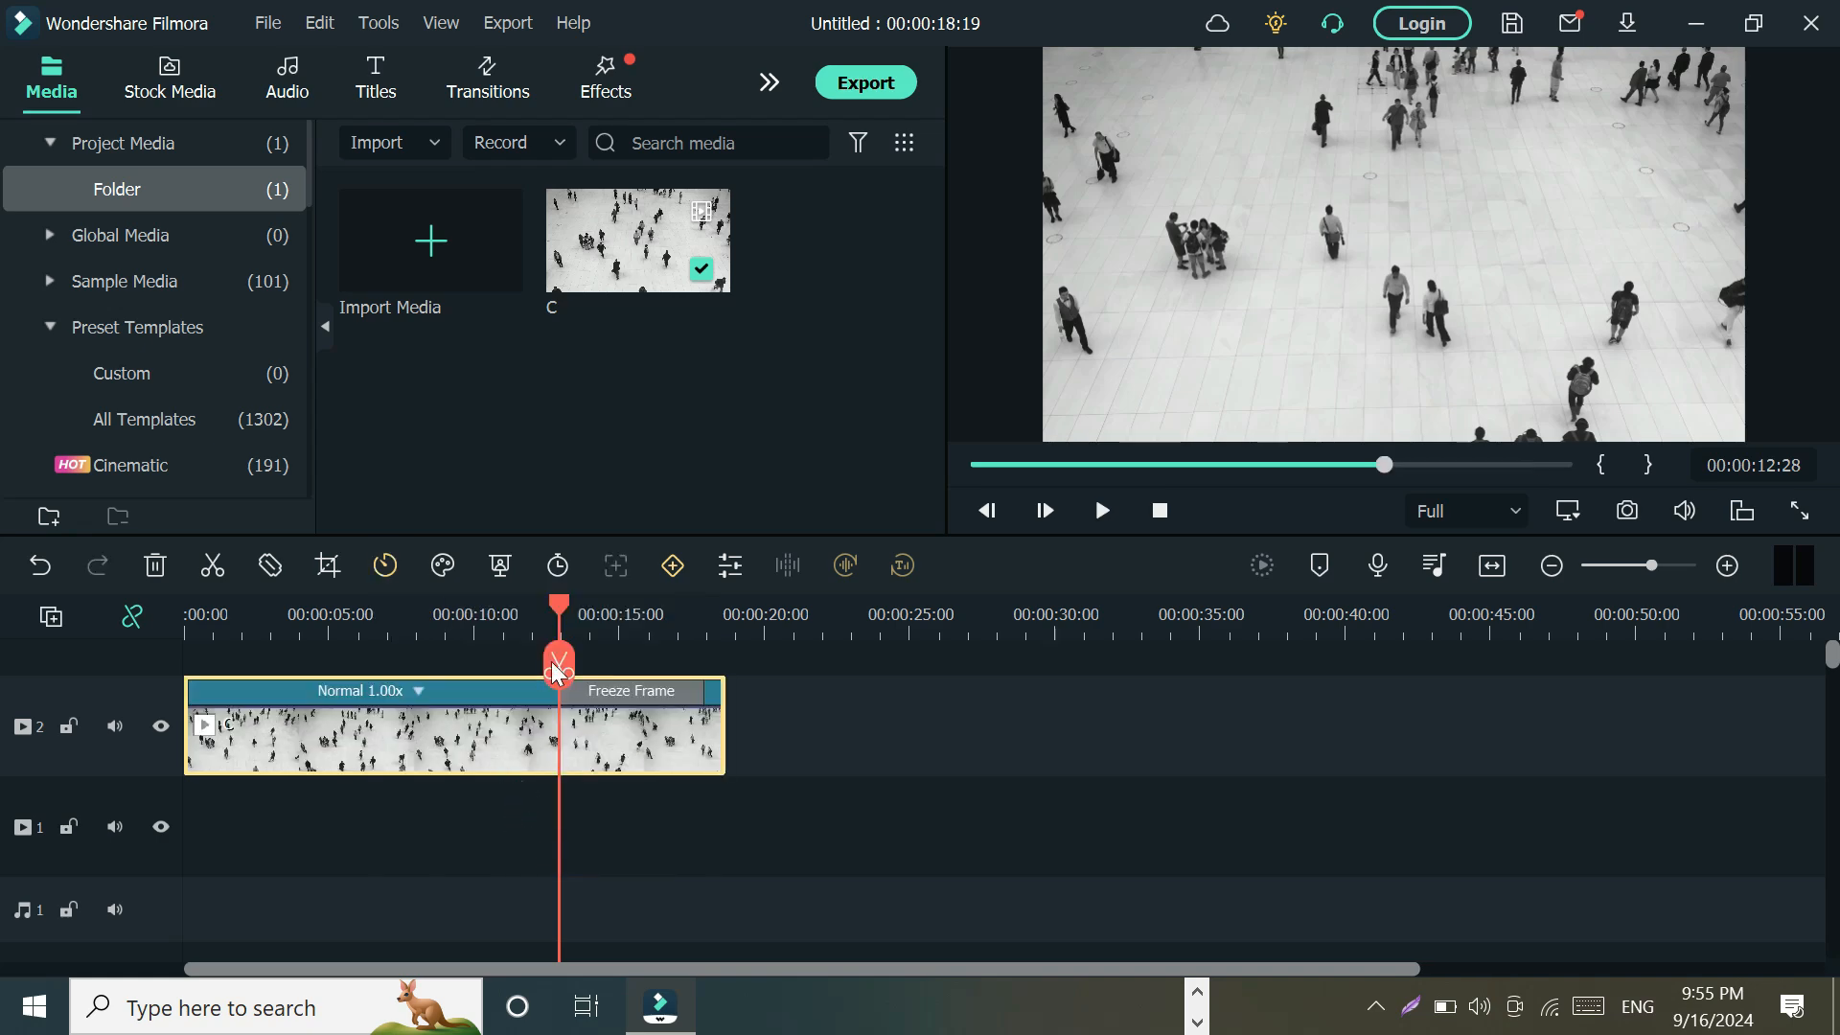
Play clip C from the start into the freeze frame section and pause it at 00:00:17:04
drag(554, 605, 84, 684)
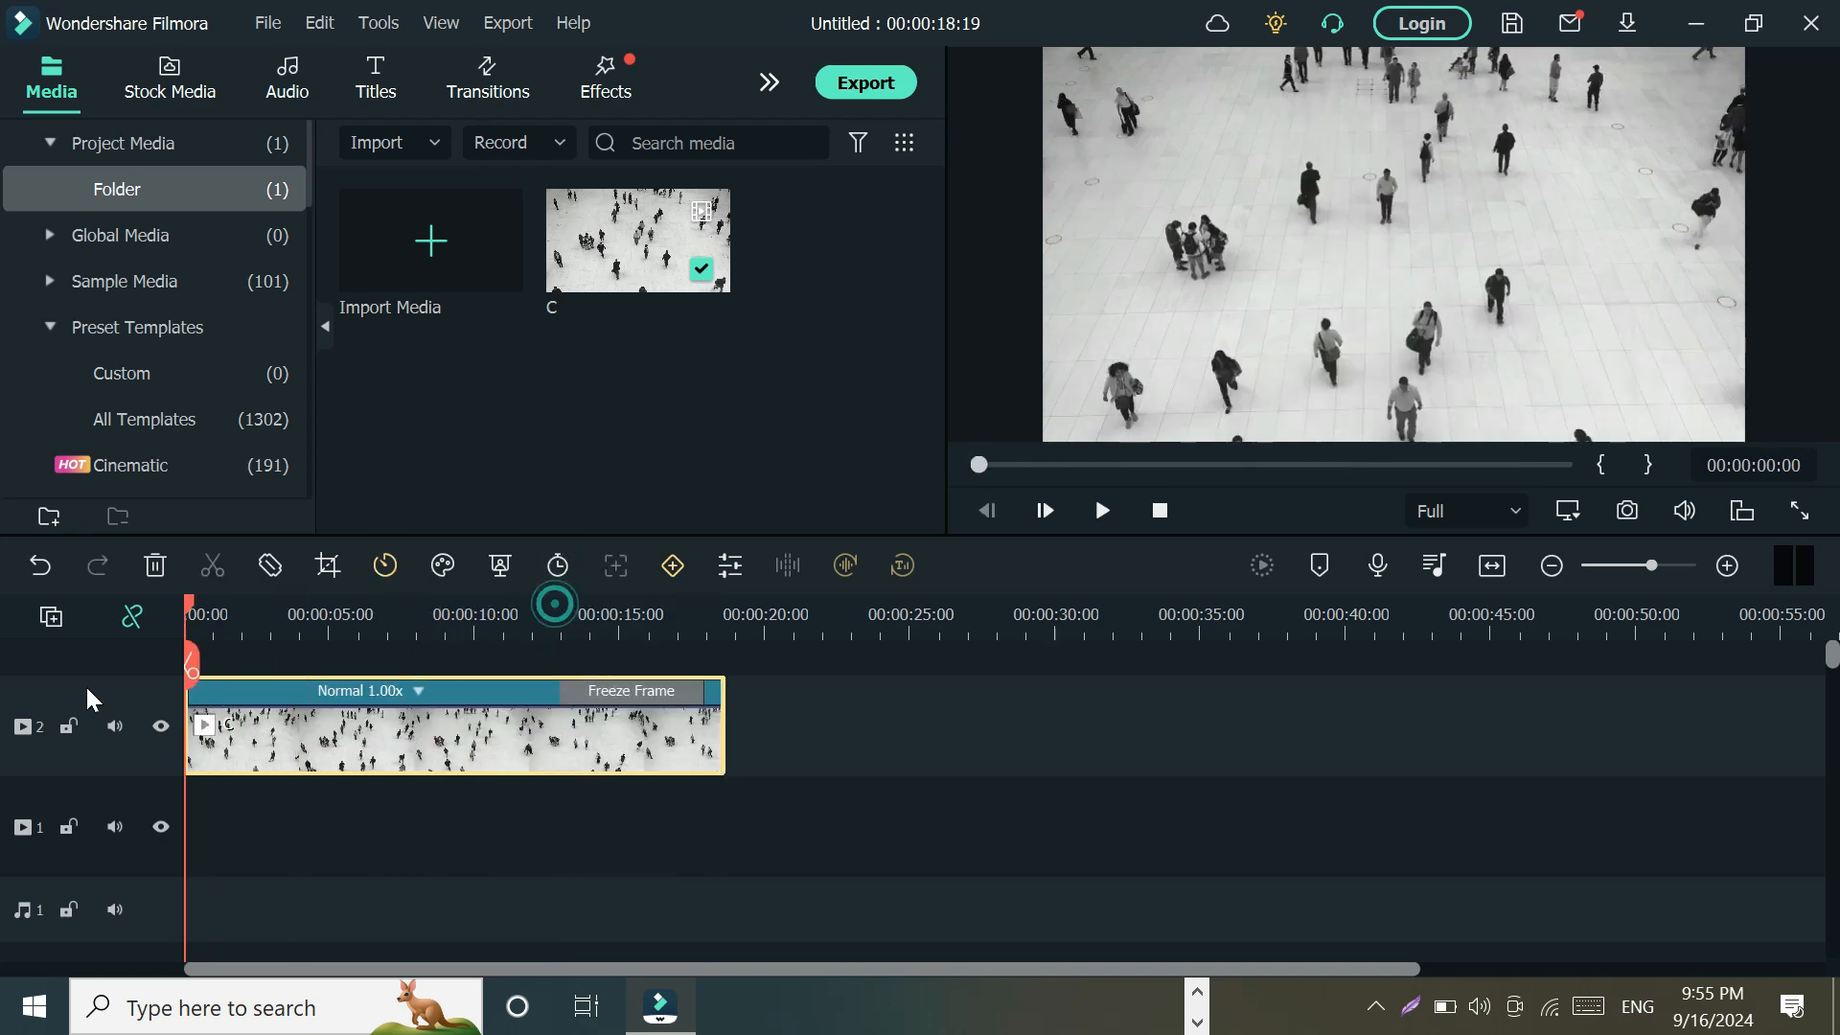
click(1103, 511)
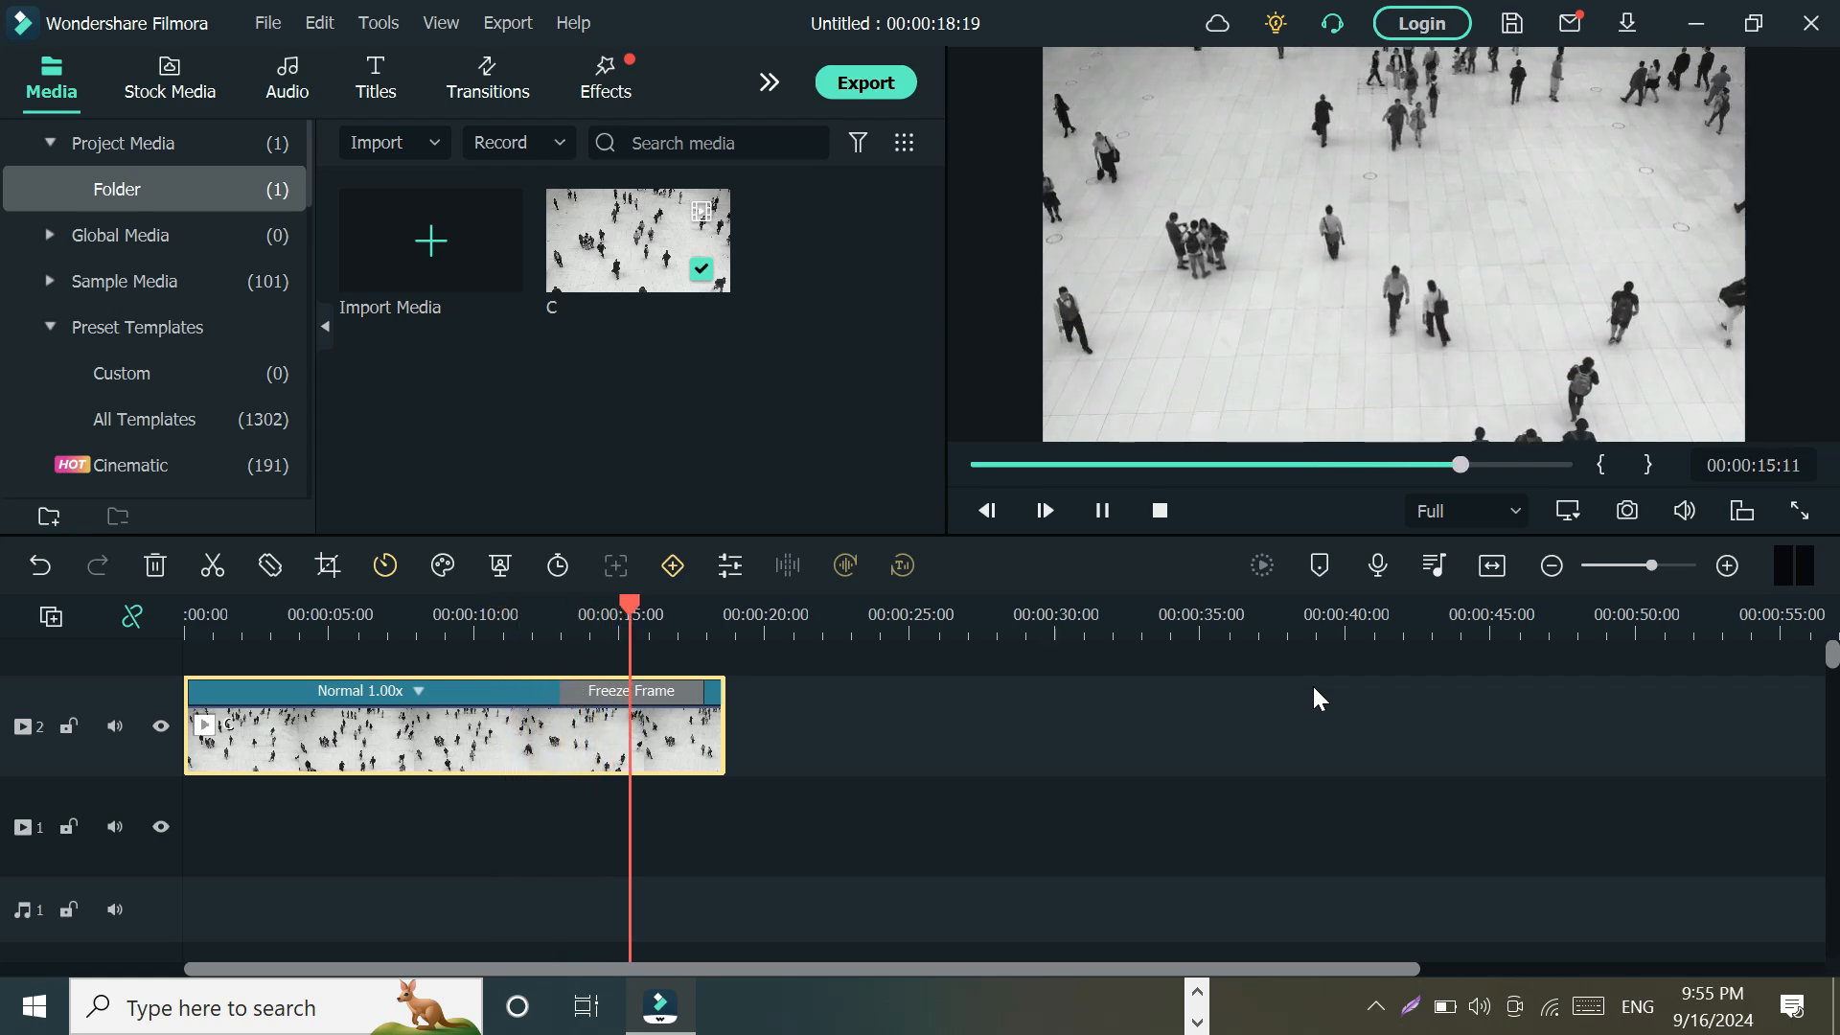
click(1103, 510)
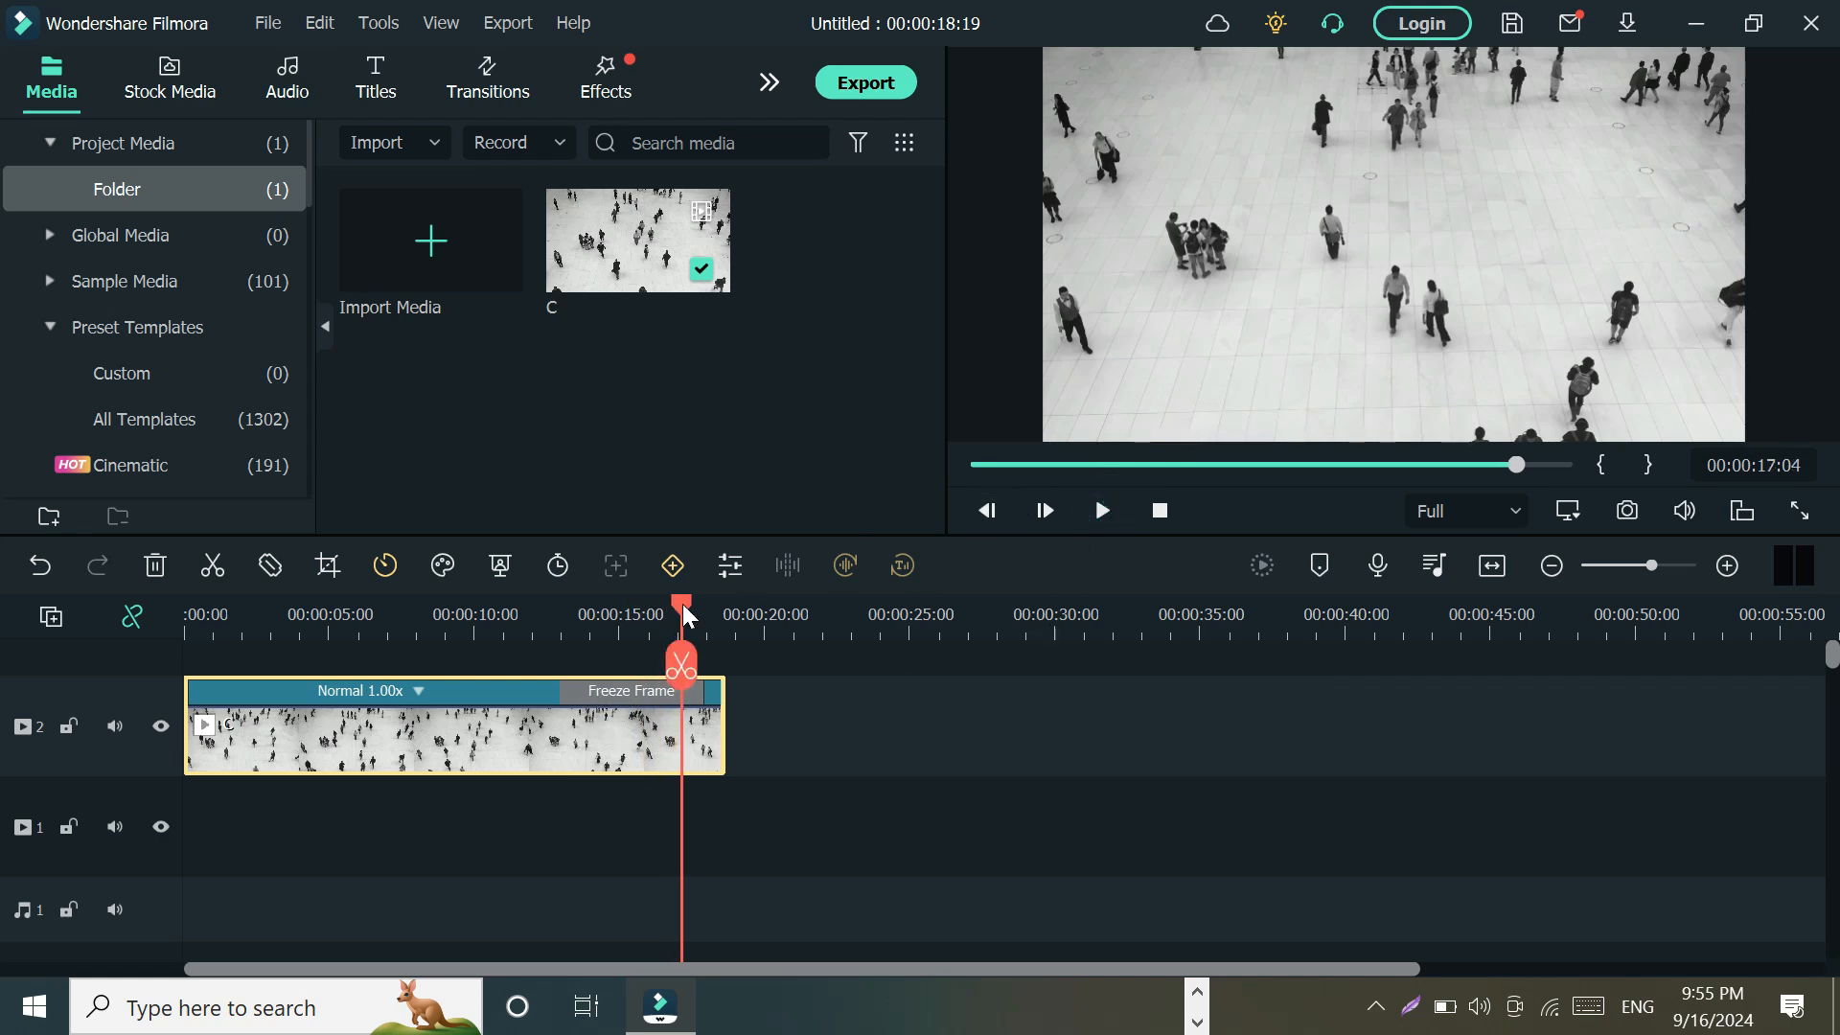
Scrub back through the frozen section of clip C to 00:00:01:20 and undo the freeze frame
drag(682, 606, 611, 589)
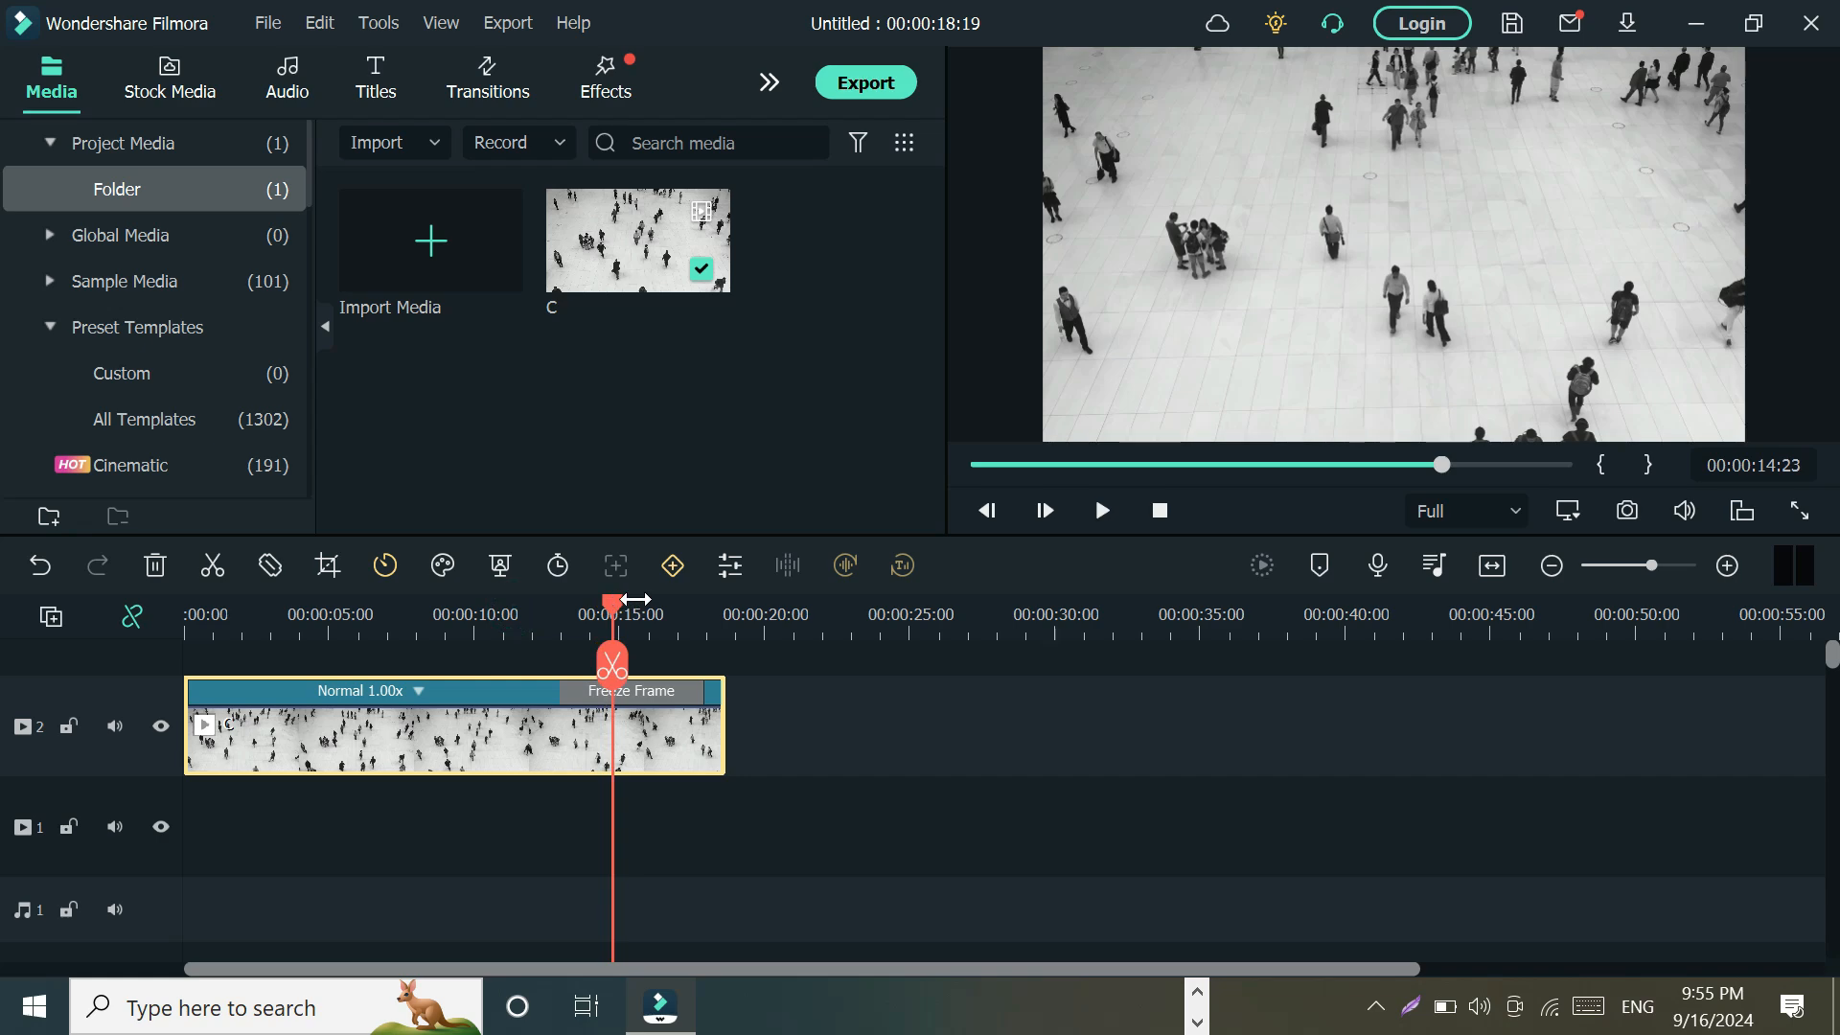
drag(636, 599, 628, 604)
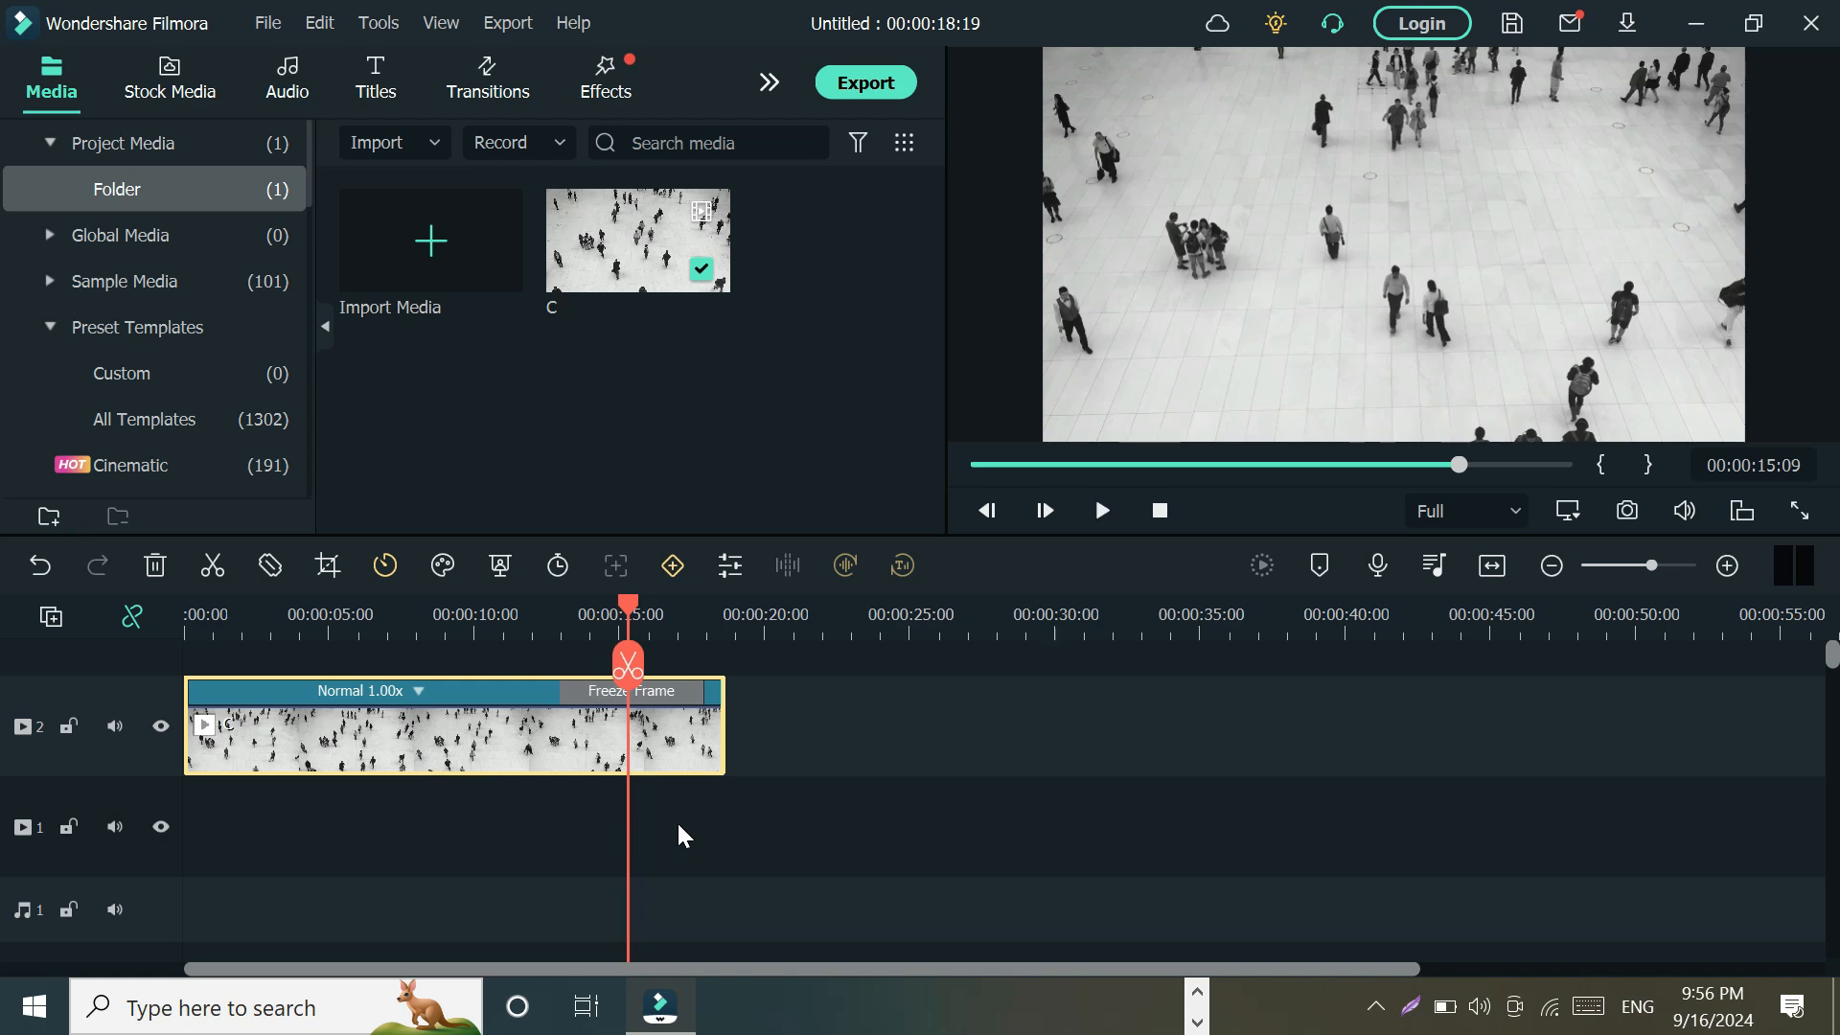
drag(625, 602, 233, 603)
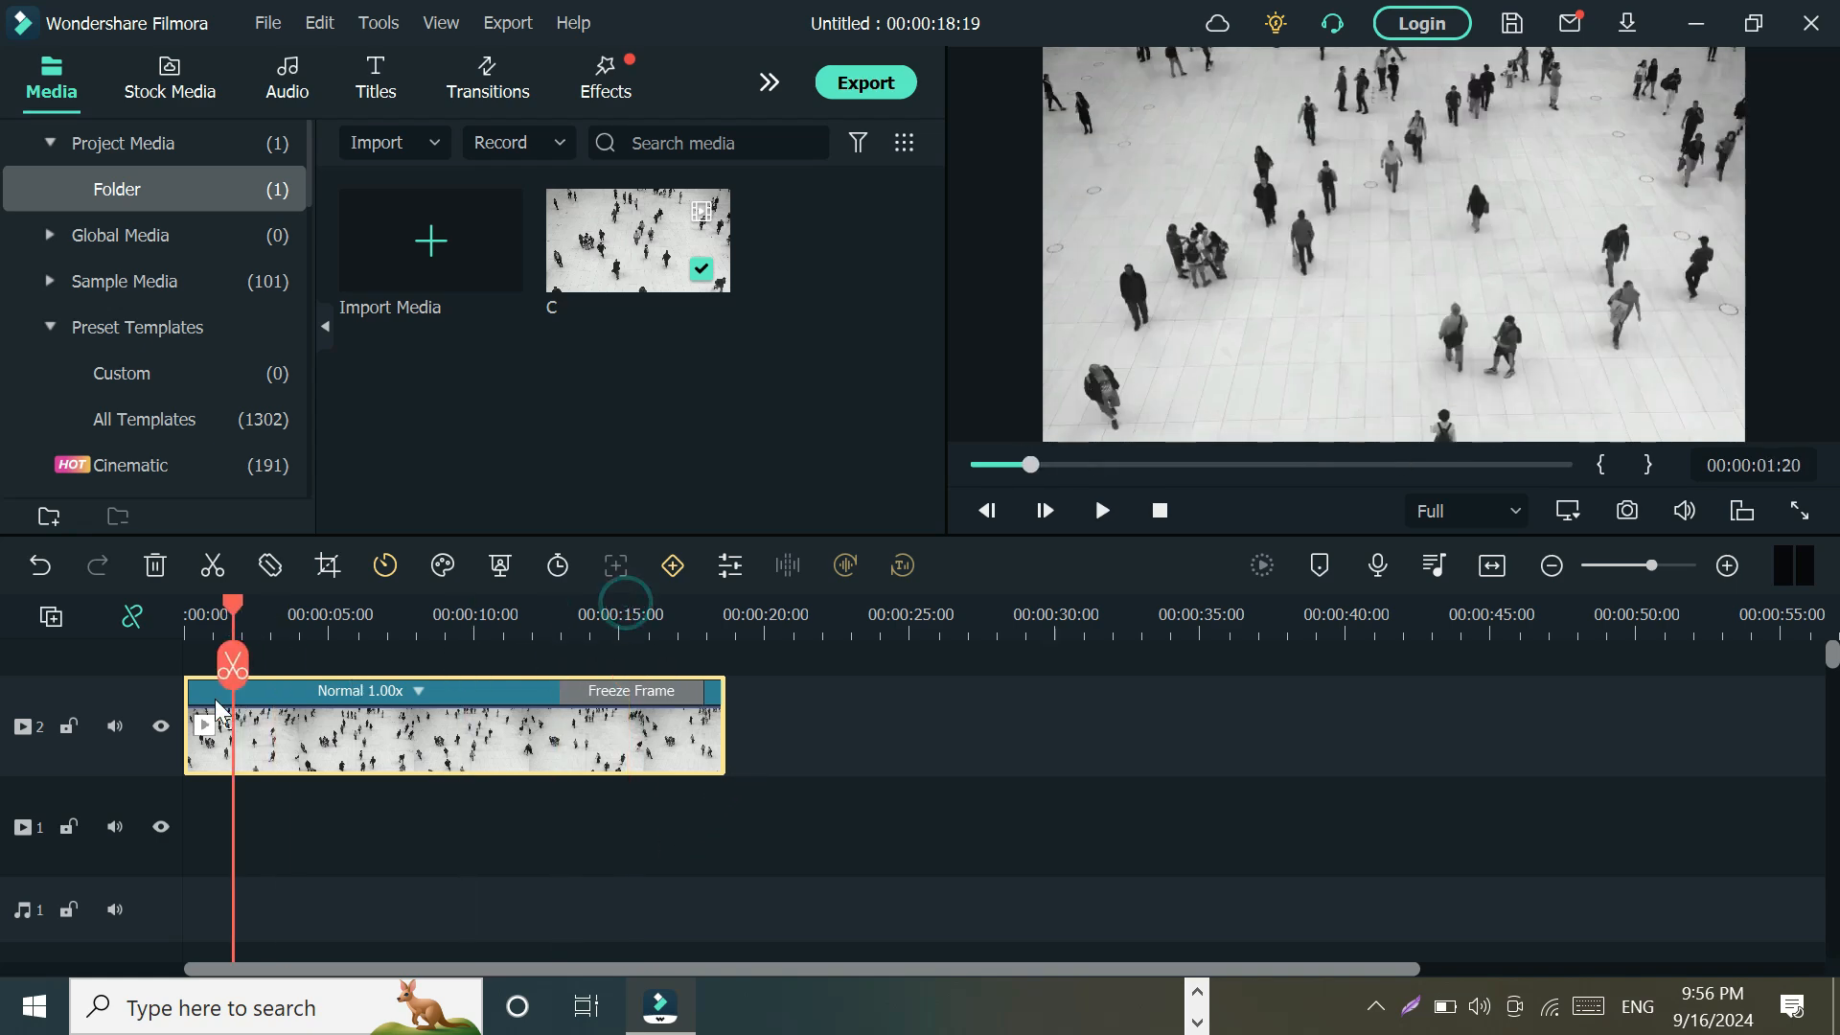
click(40, 566)
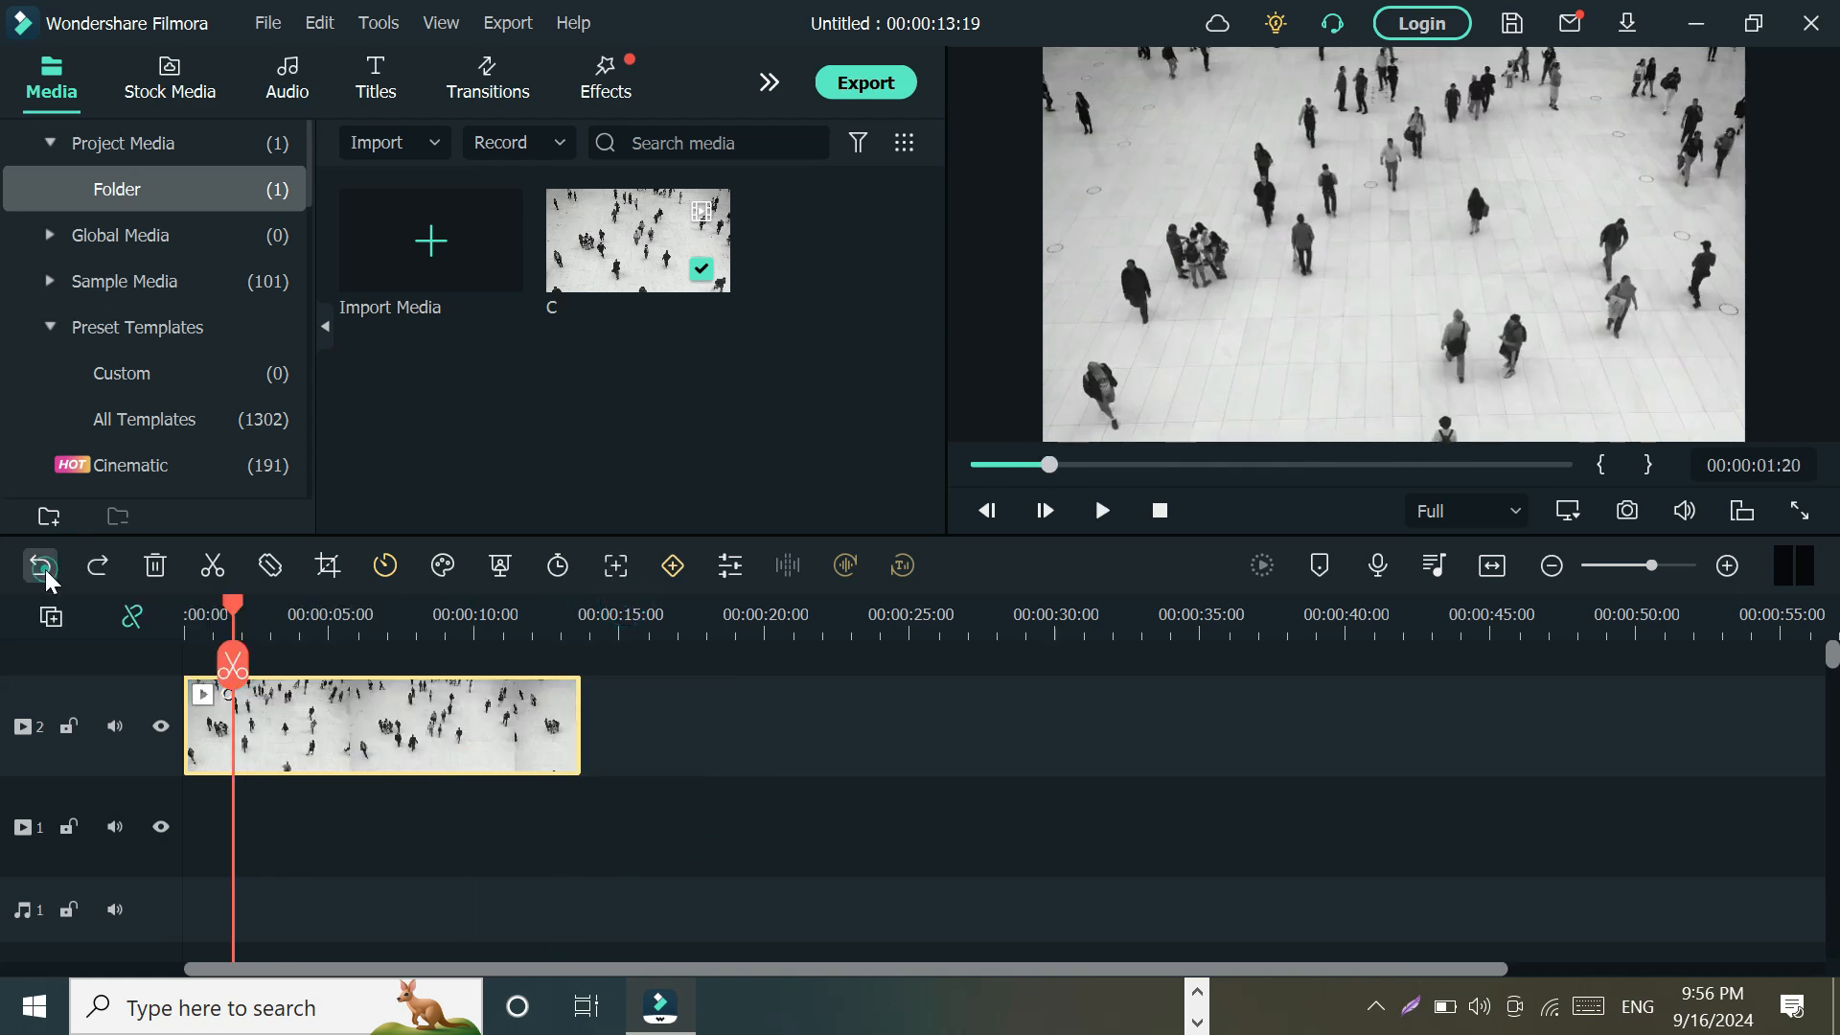
click(388, 564)
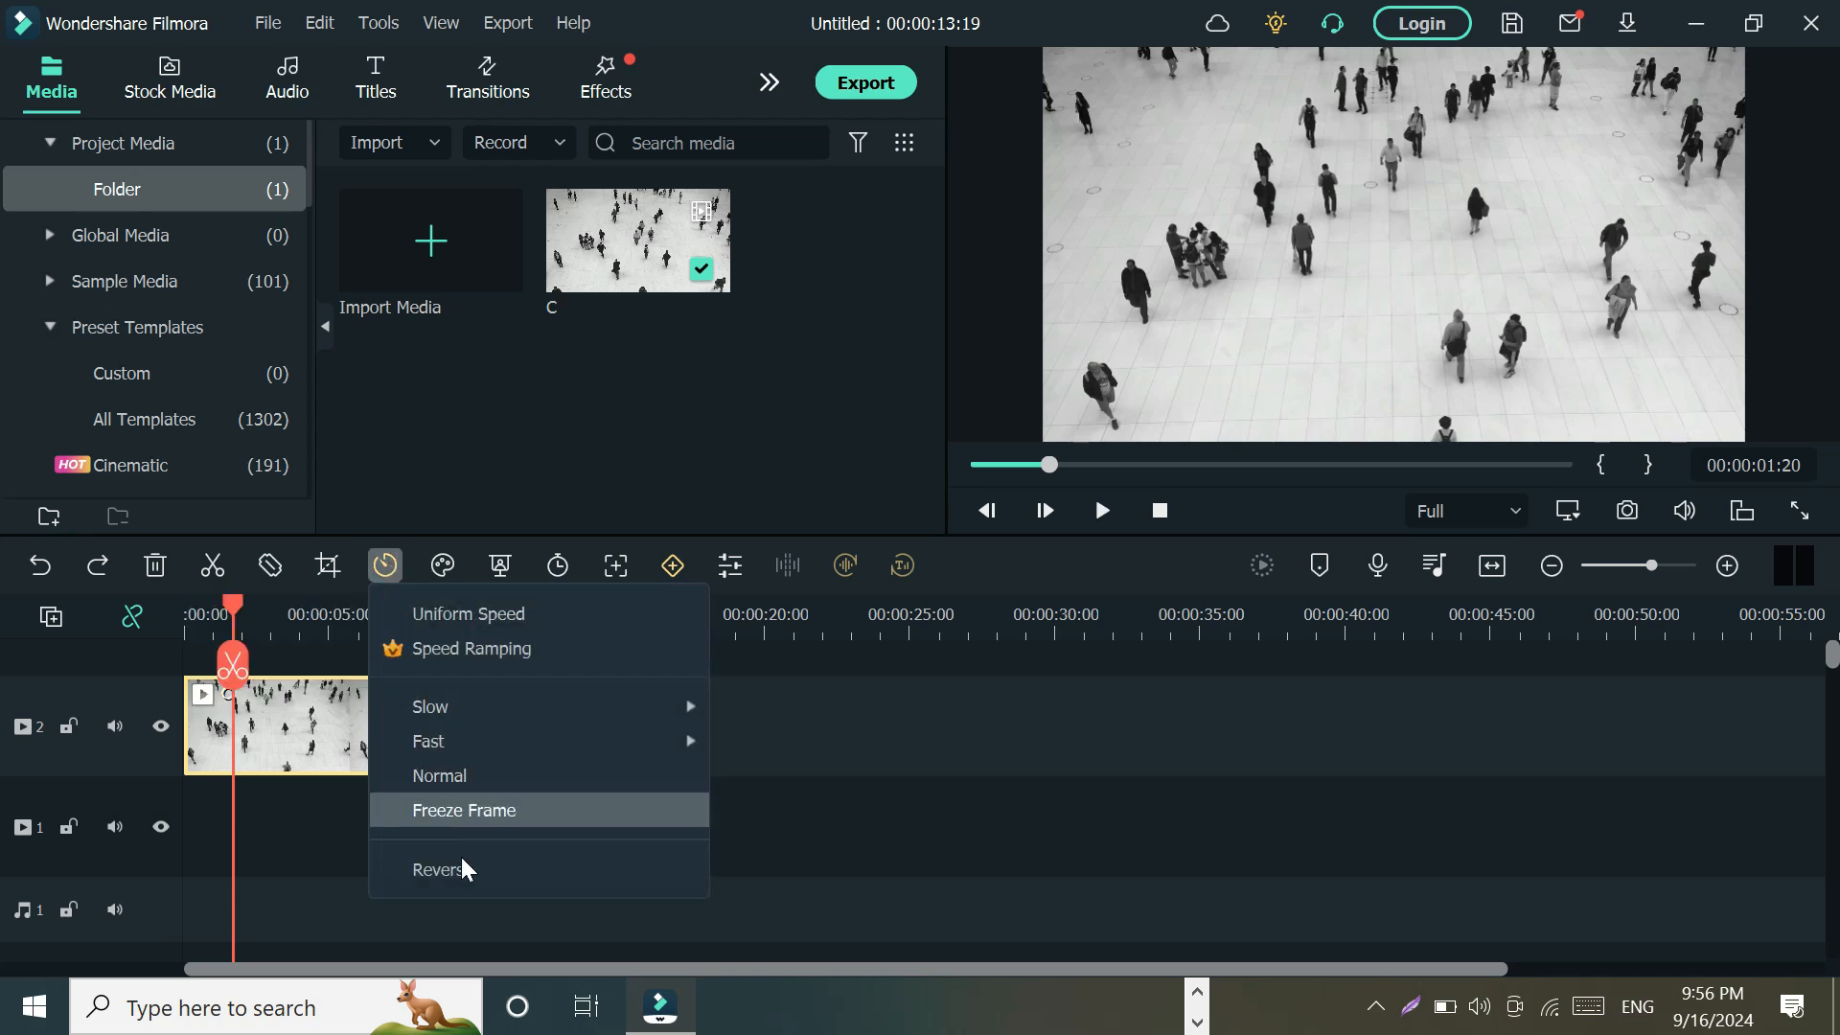
click(464, 874)
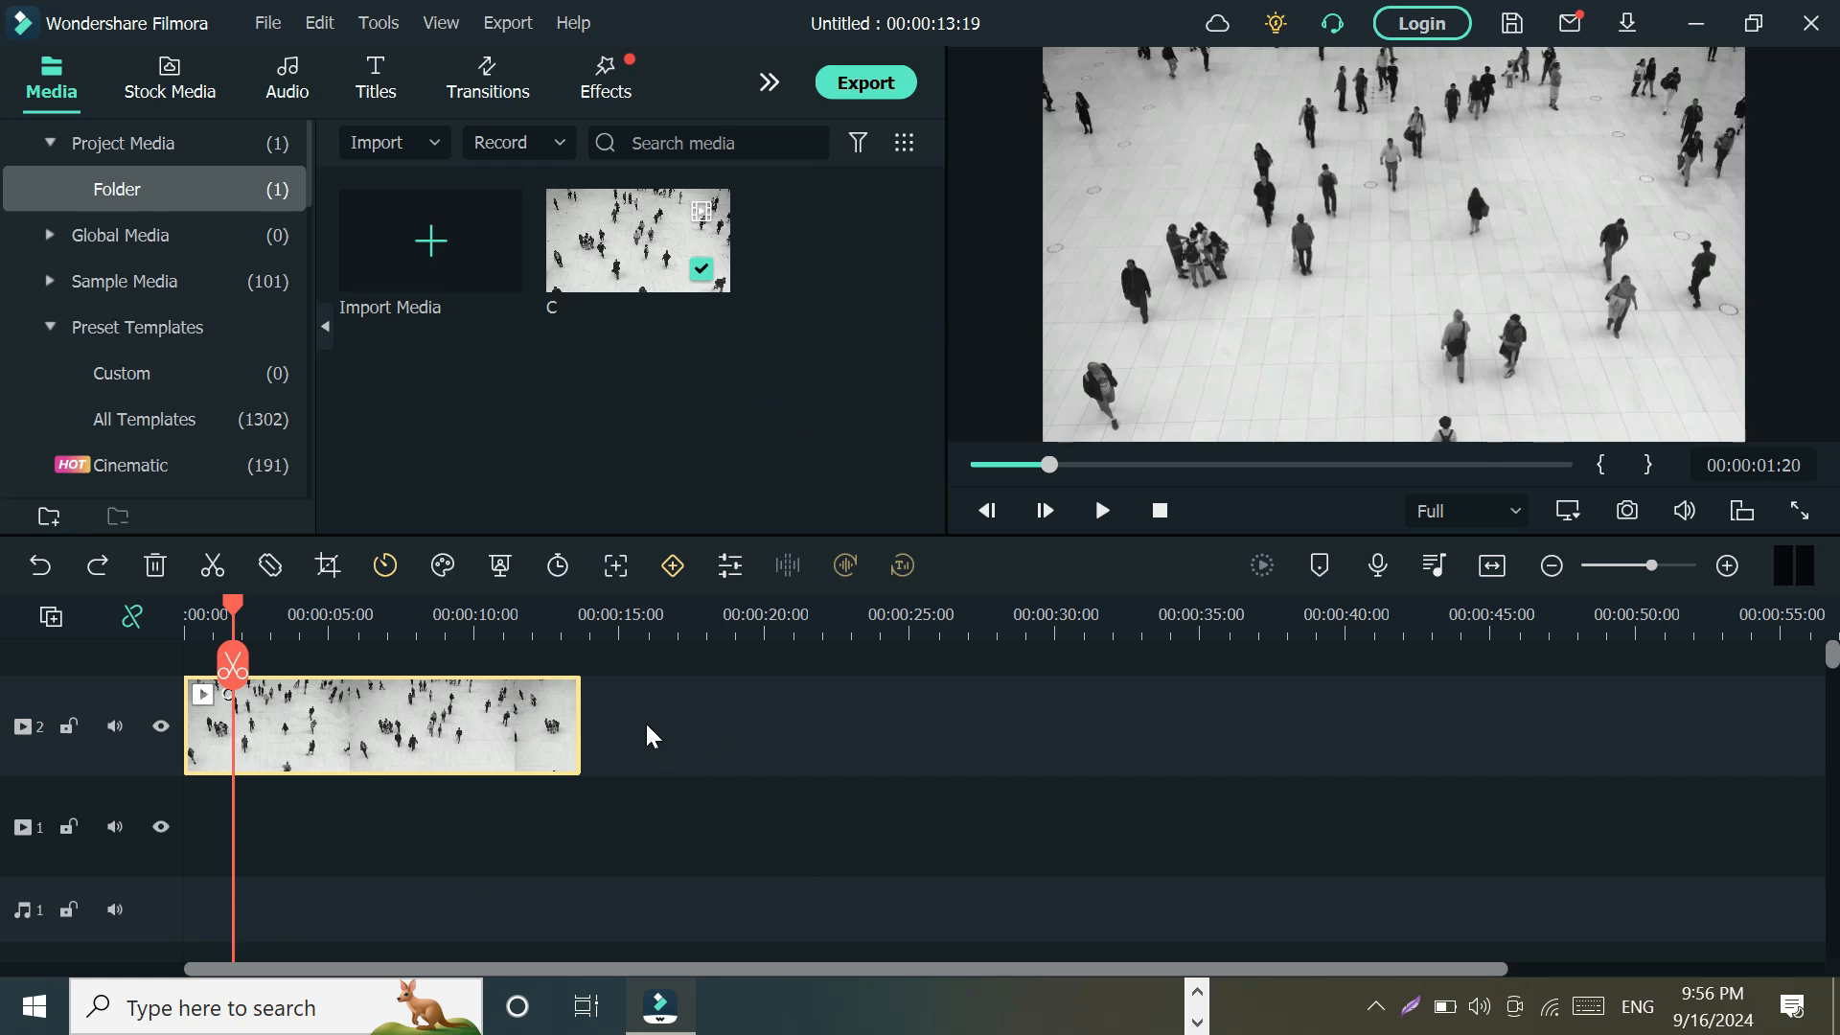
Delete clip C from the timeline and from the project media folder
drag(646, 725, 198, 730)
click(155, 566)
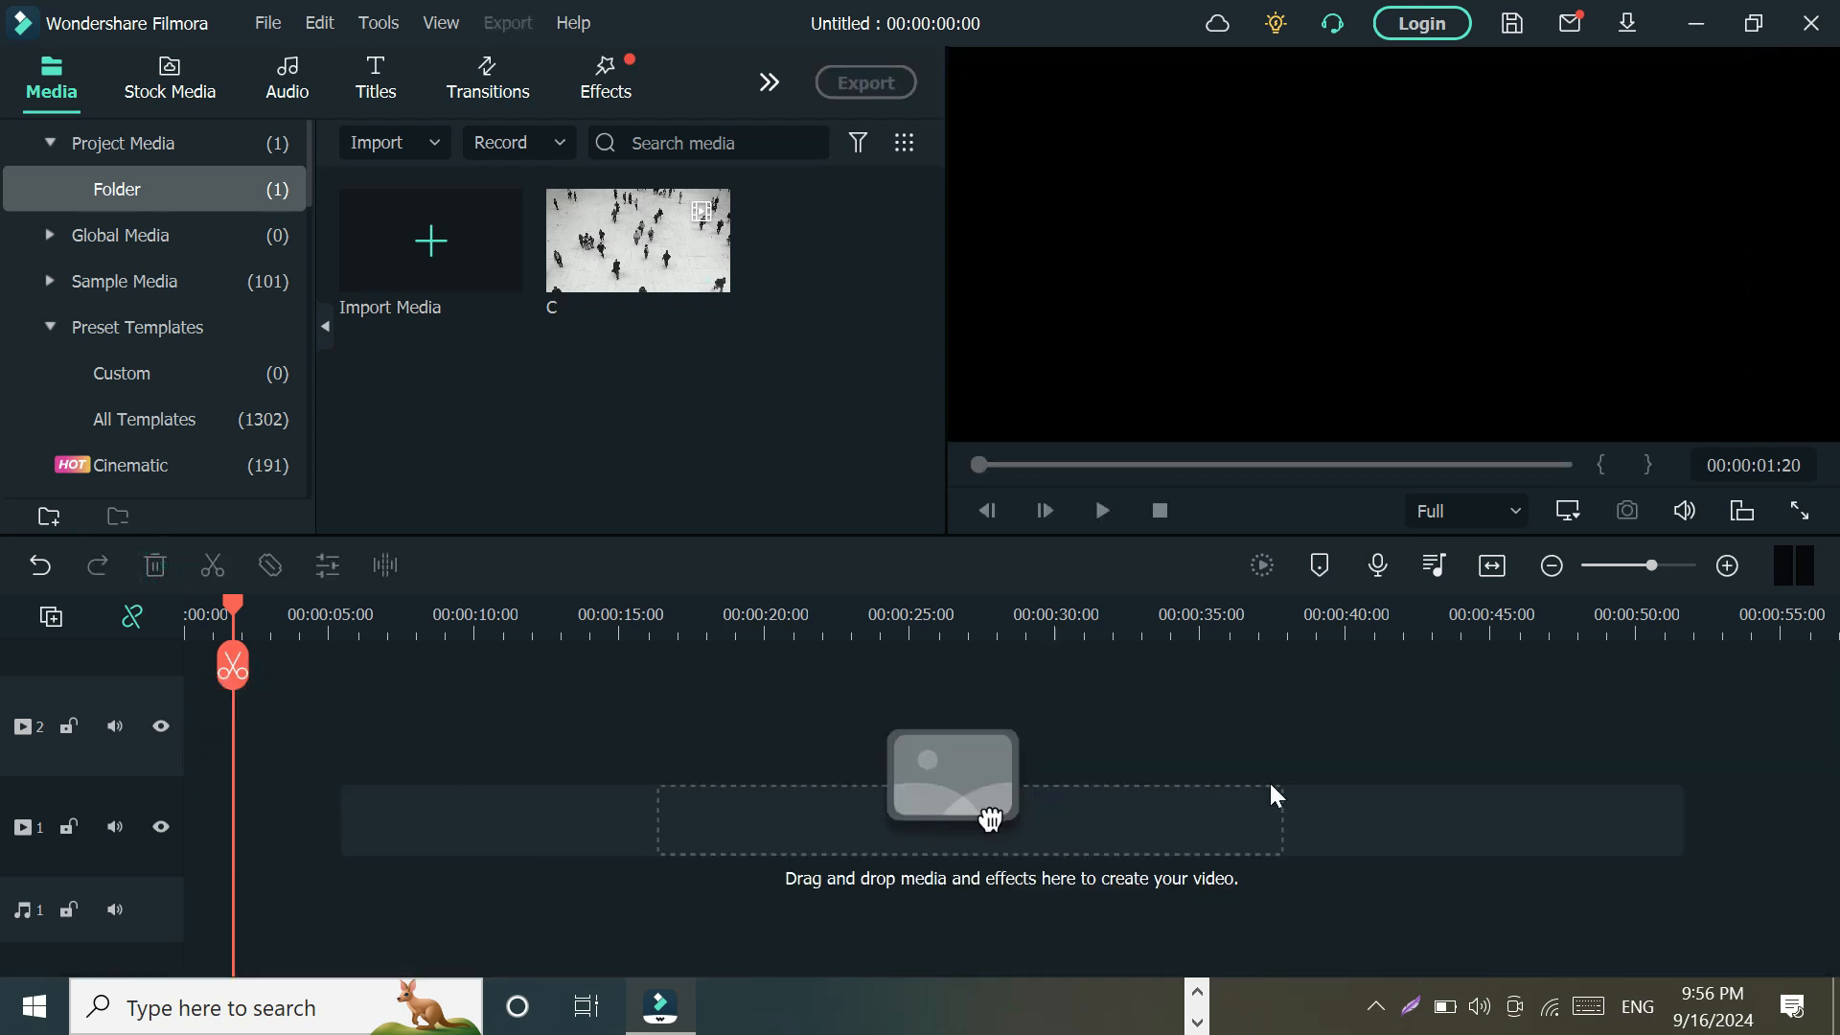
right_click(685, 233)
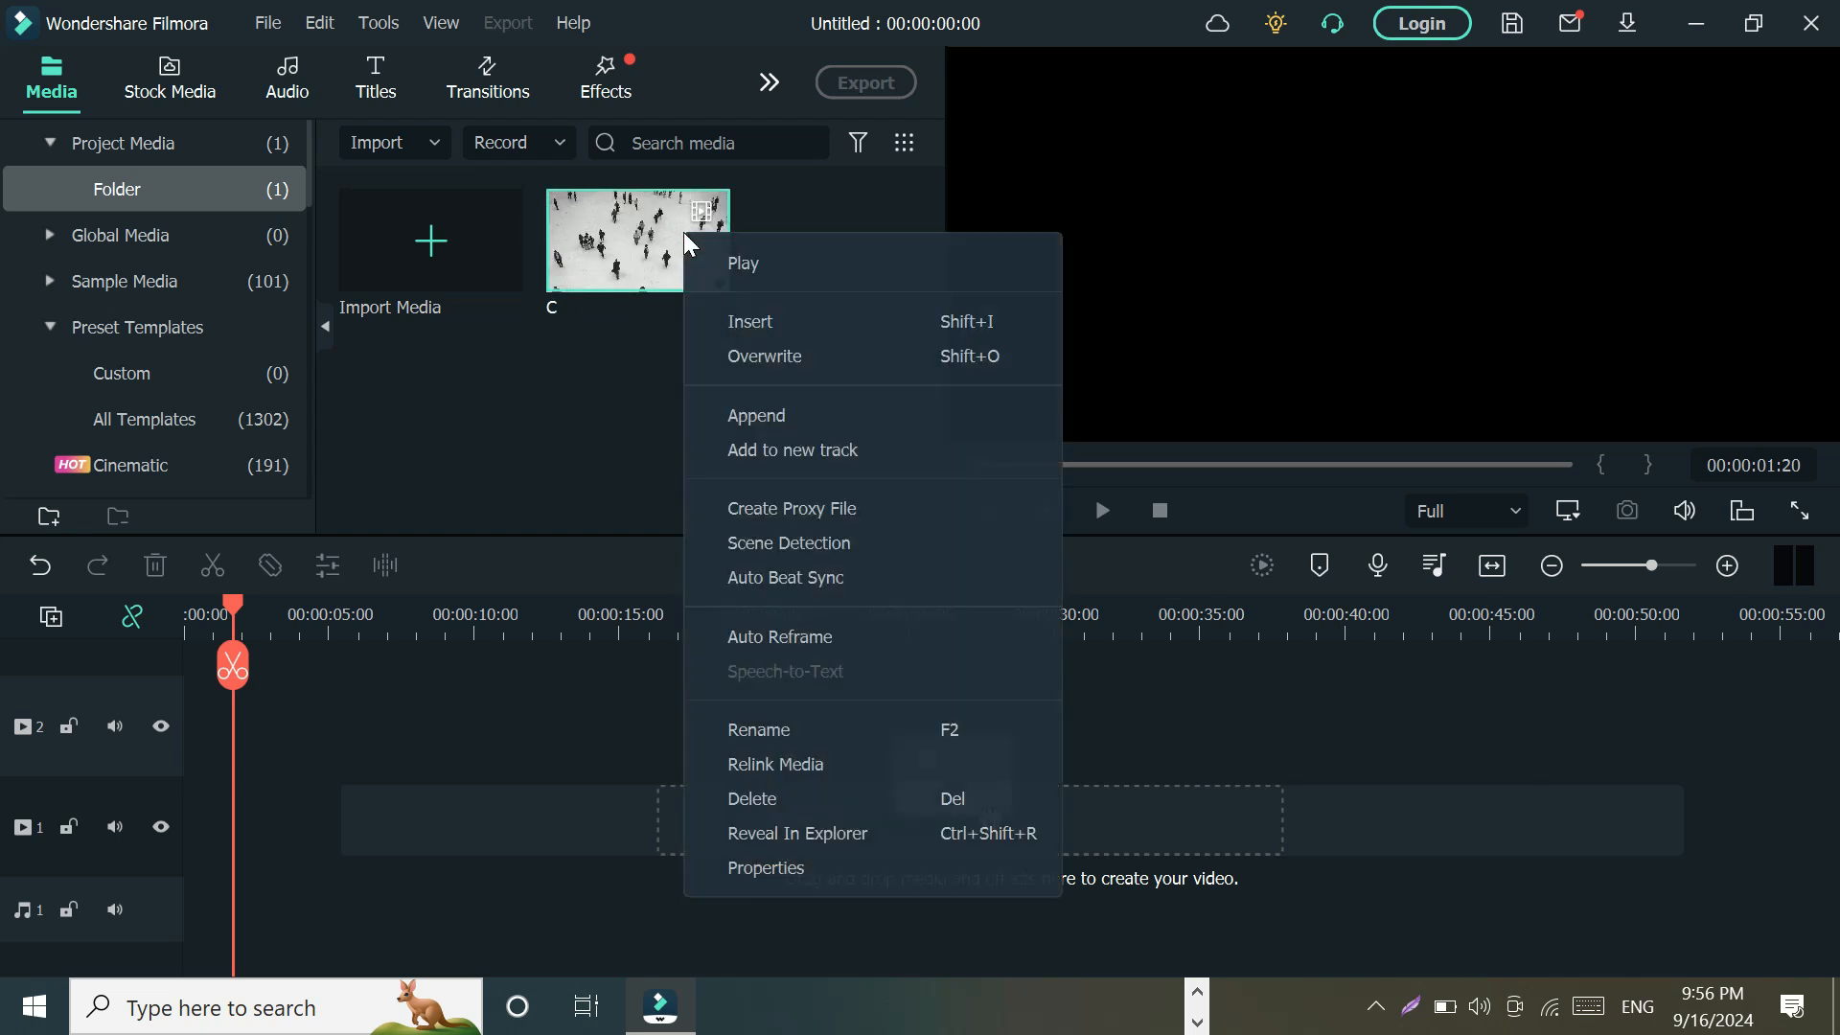
click(797, 807)
click(935, 560)
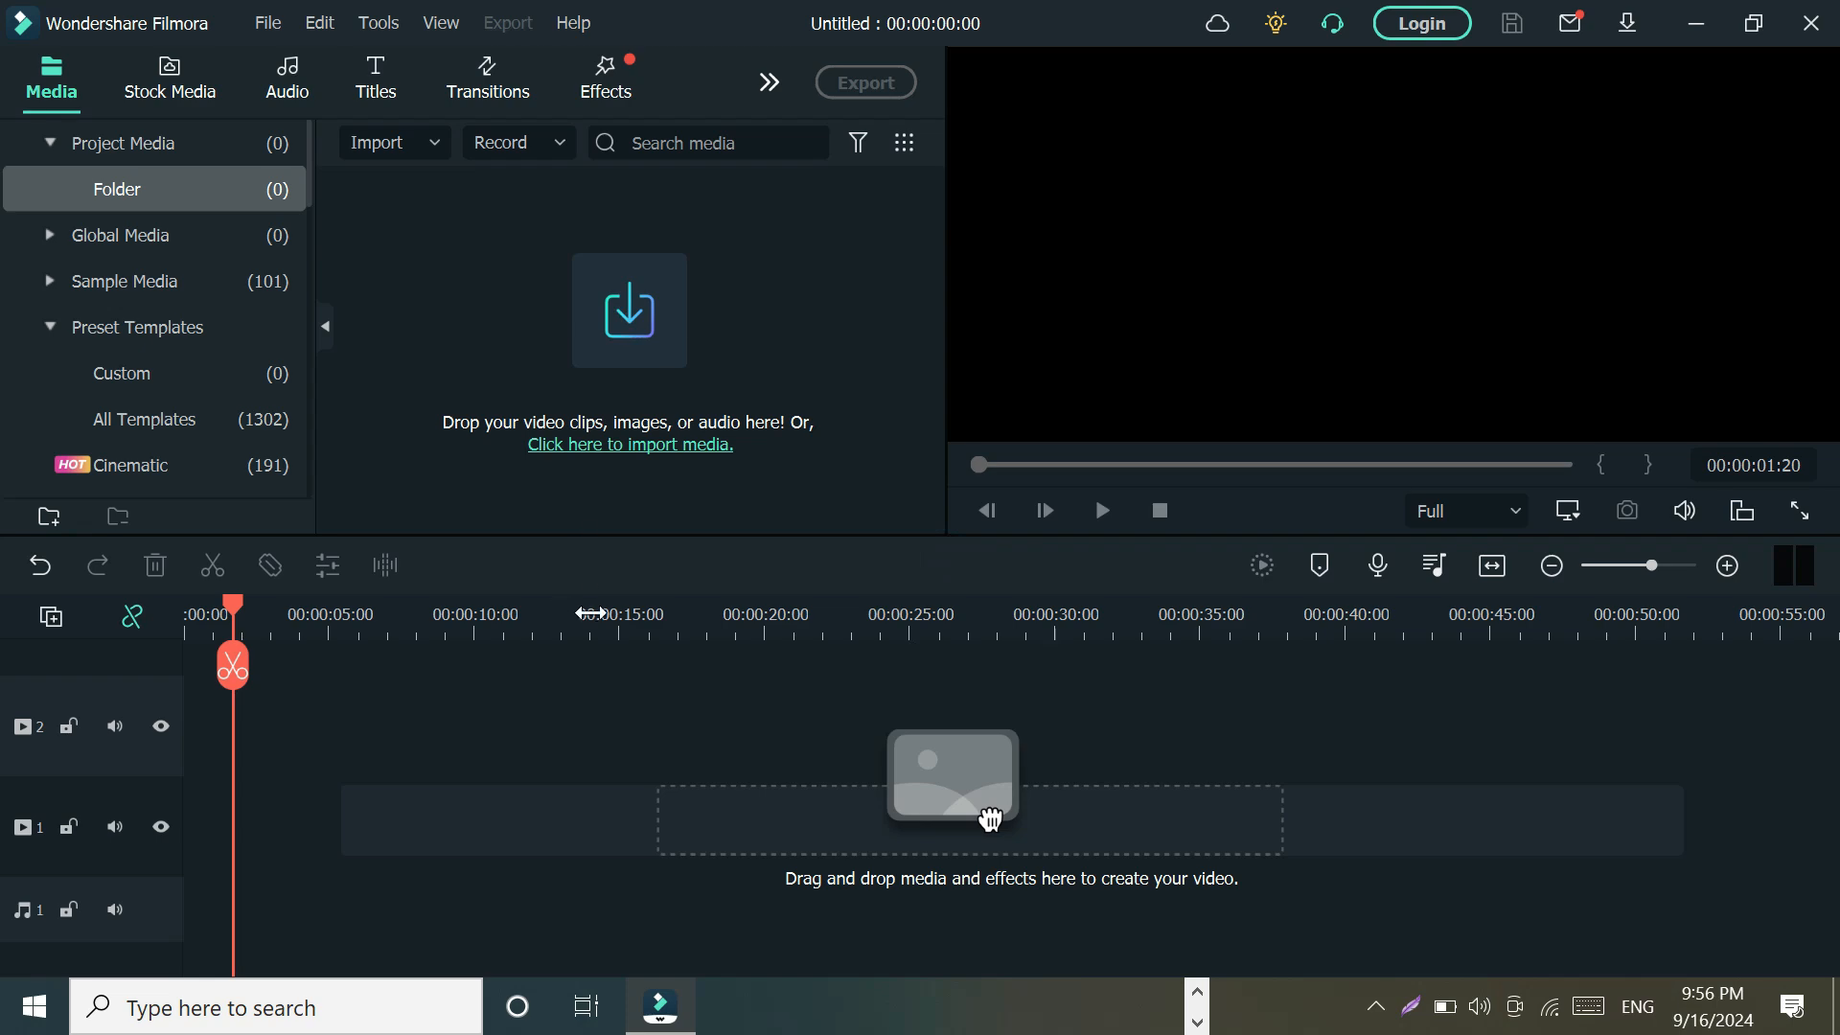
Import video D from folder 7 in Downloads and place it at the start of video track 2
click(430, 144)
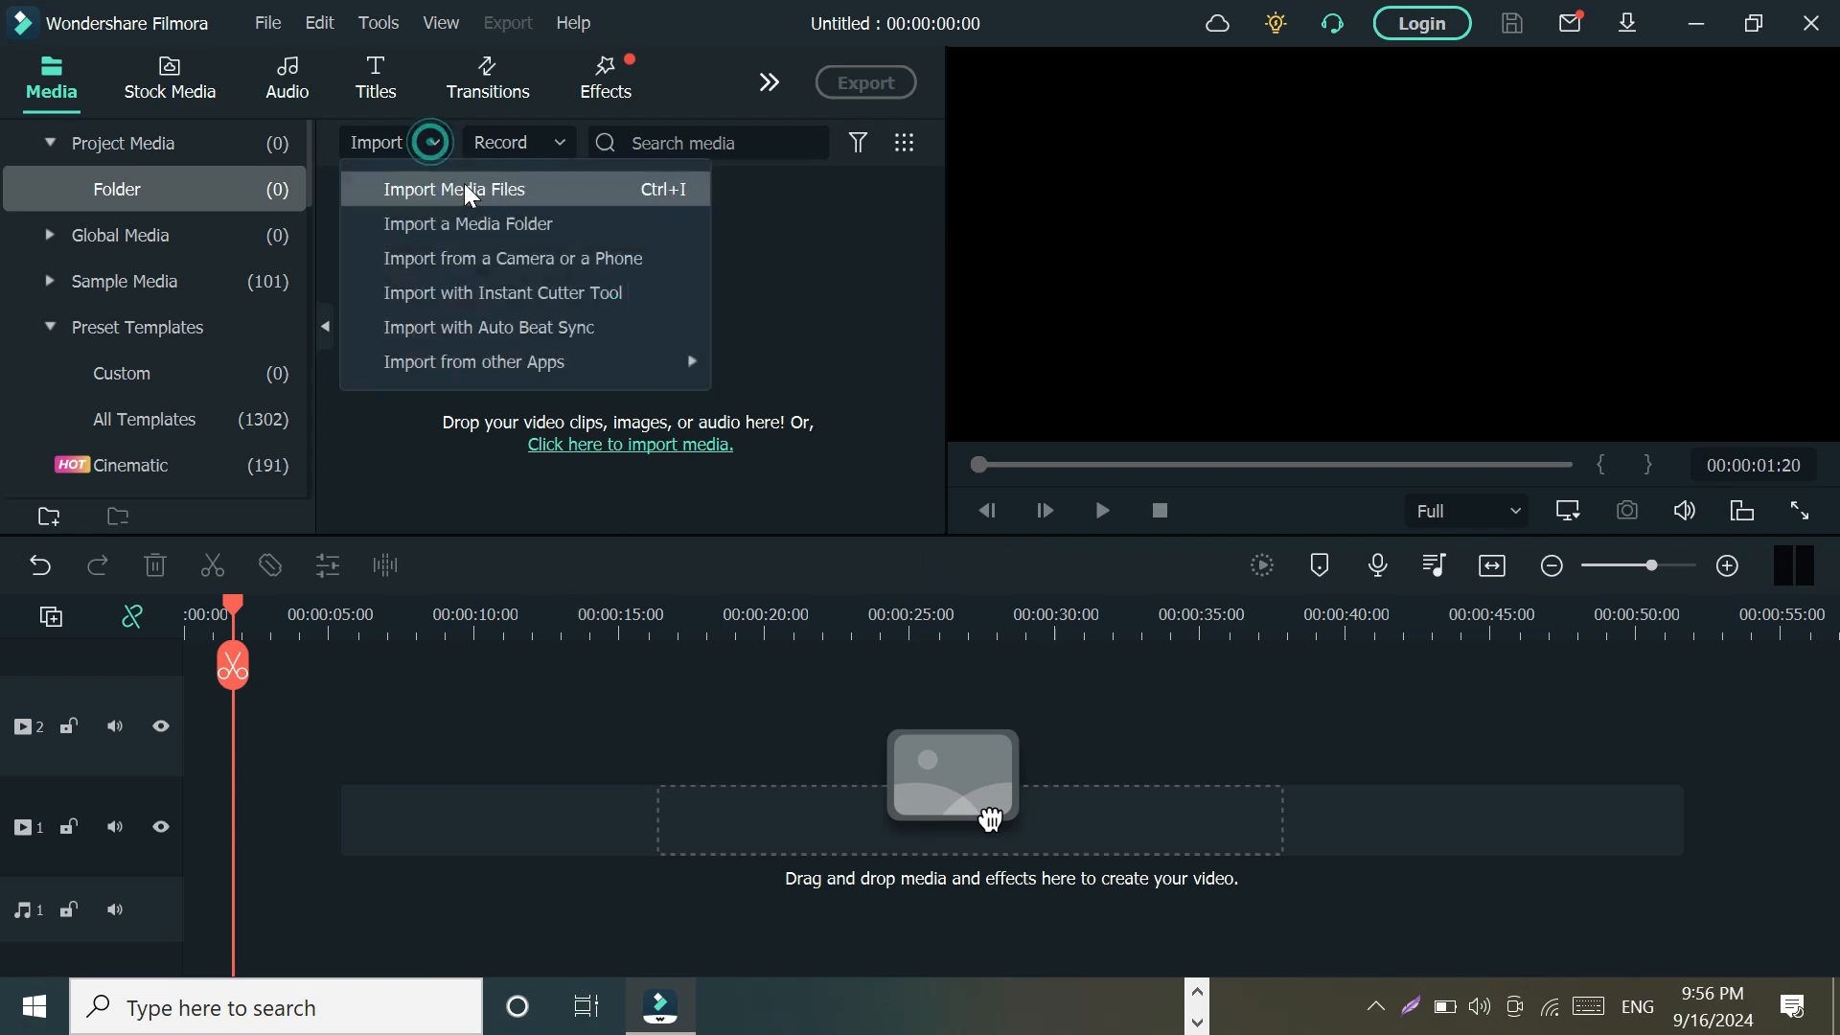
click(466, 187)
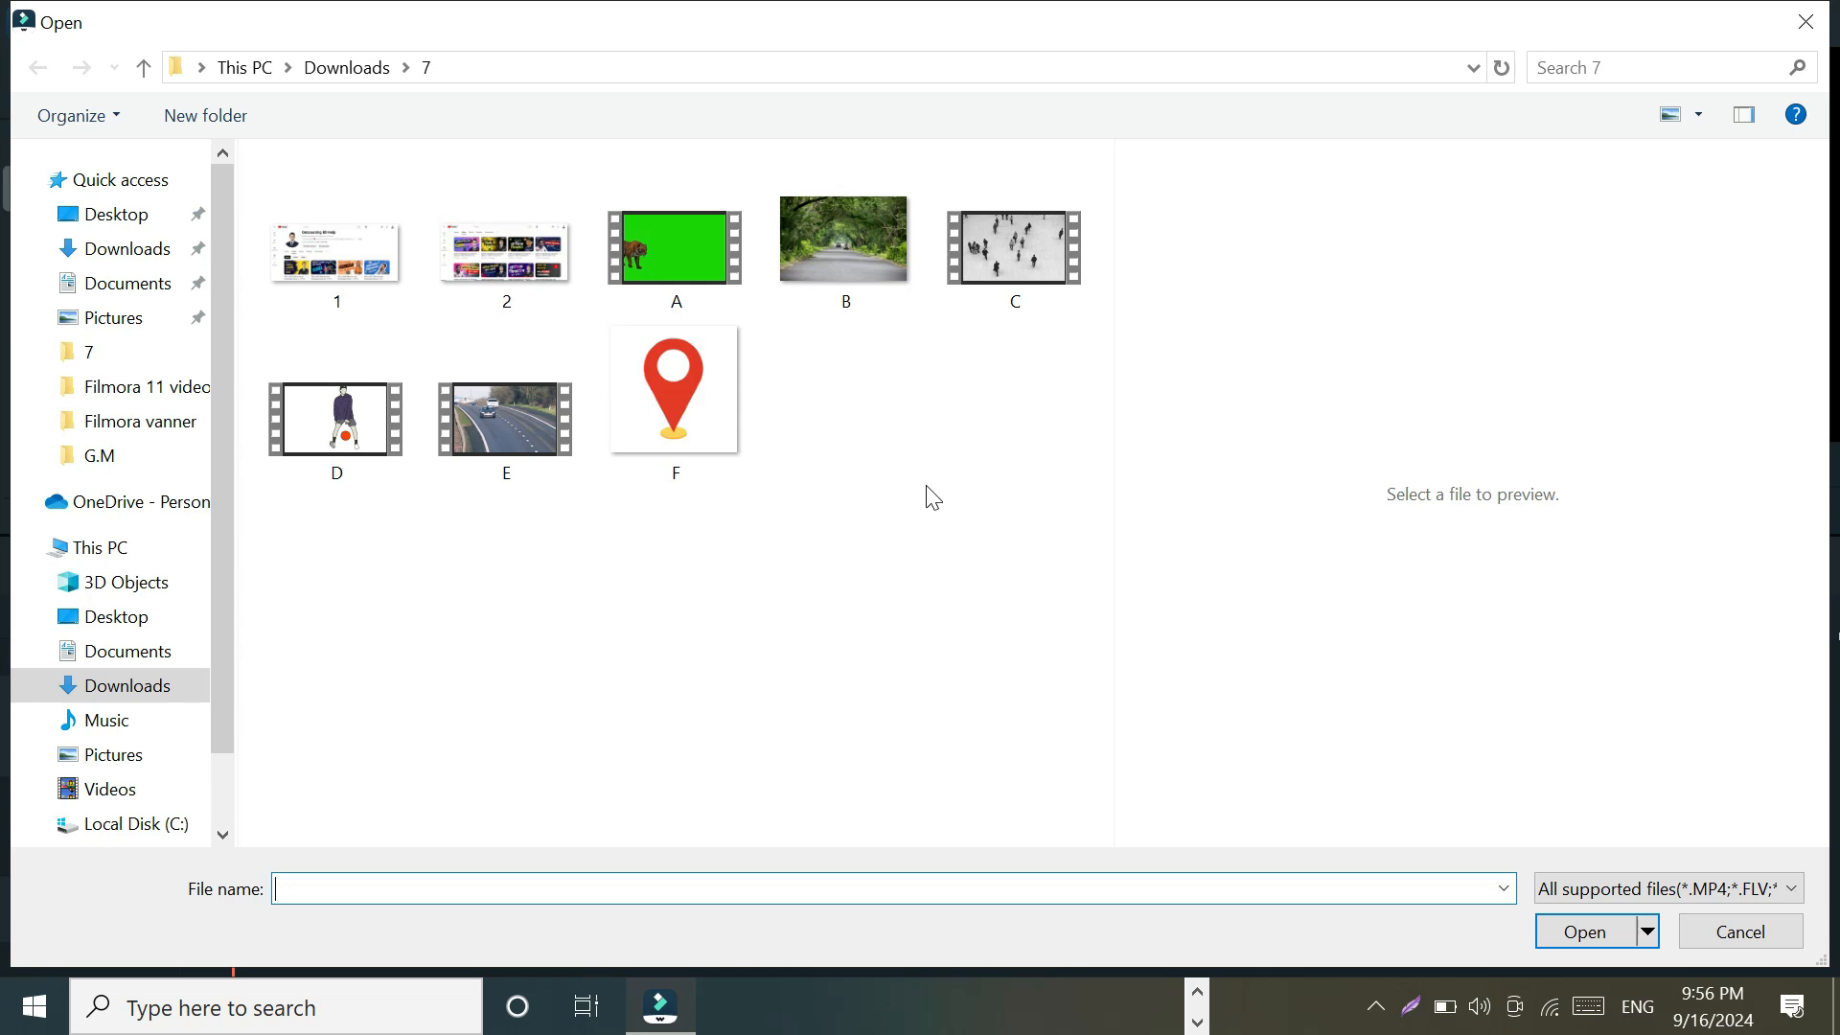
double_click(341, 419)
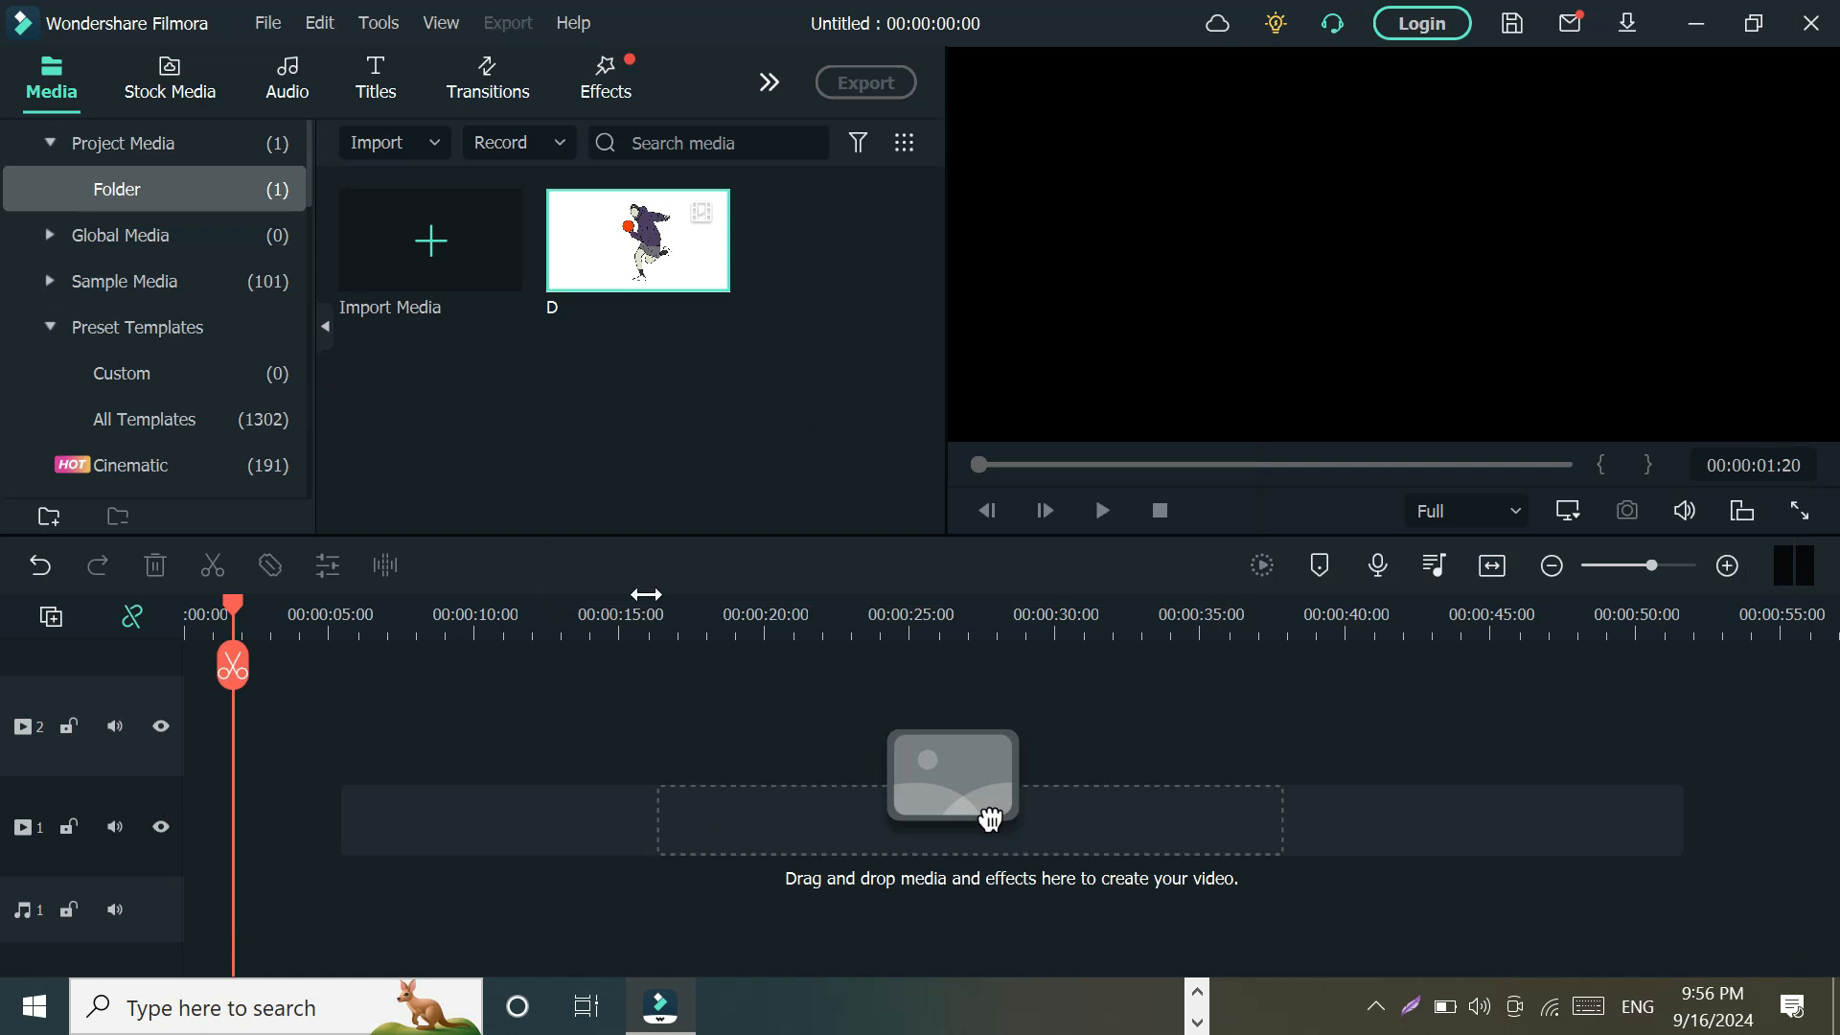
mouse_move(619, 235)
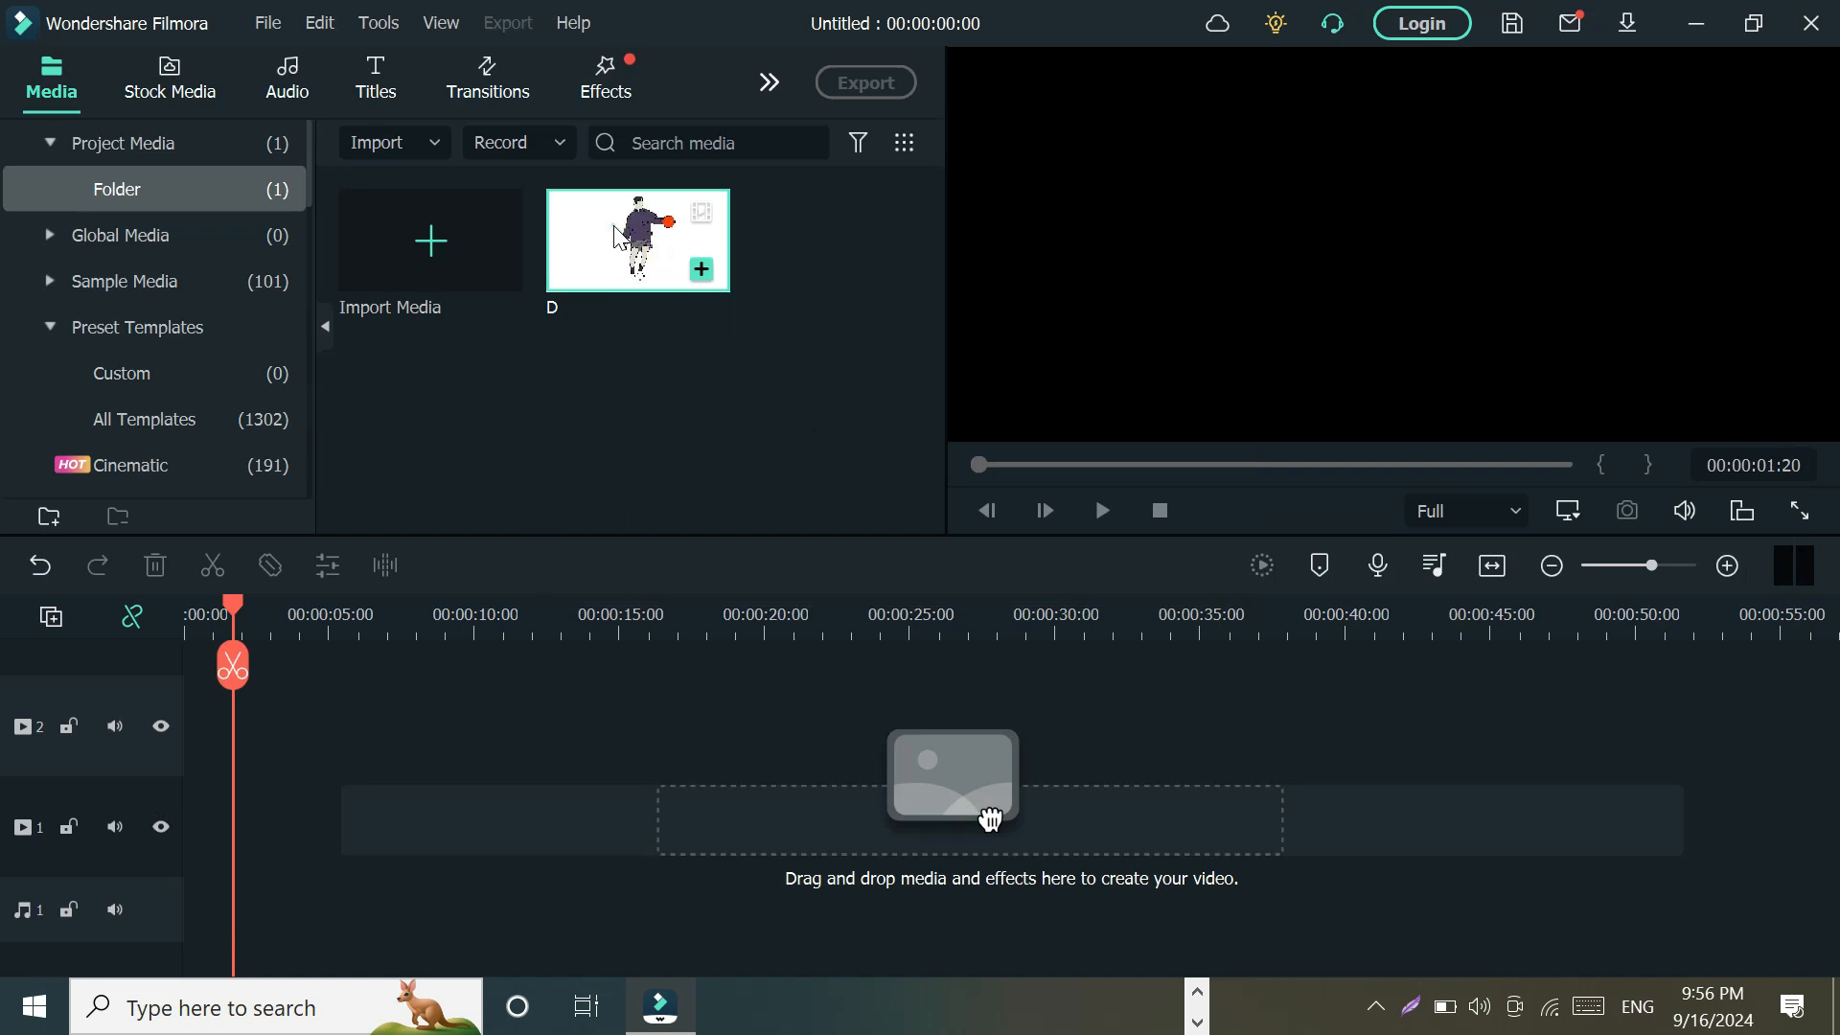
drag(991, 819, 180, 739)
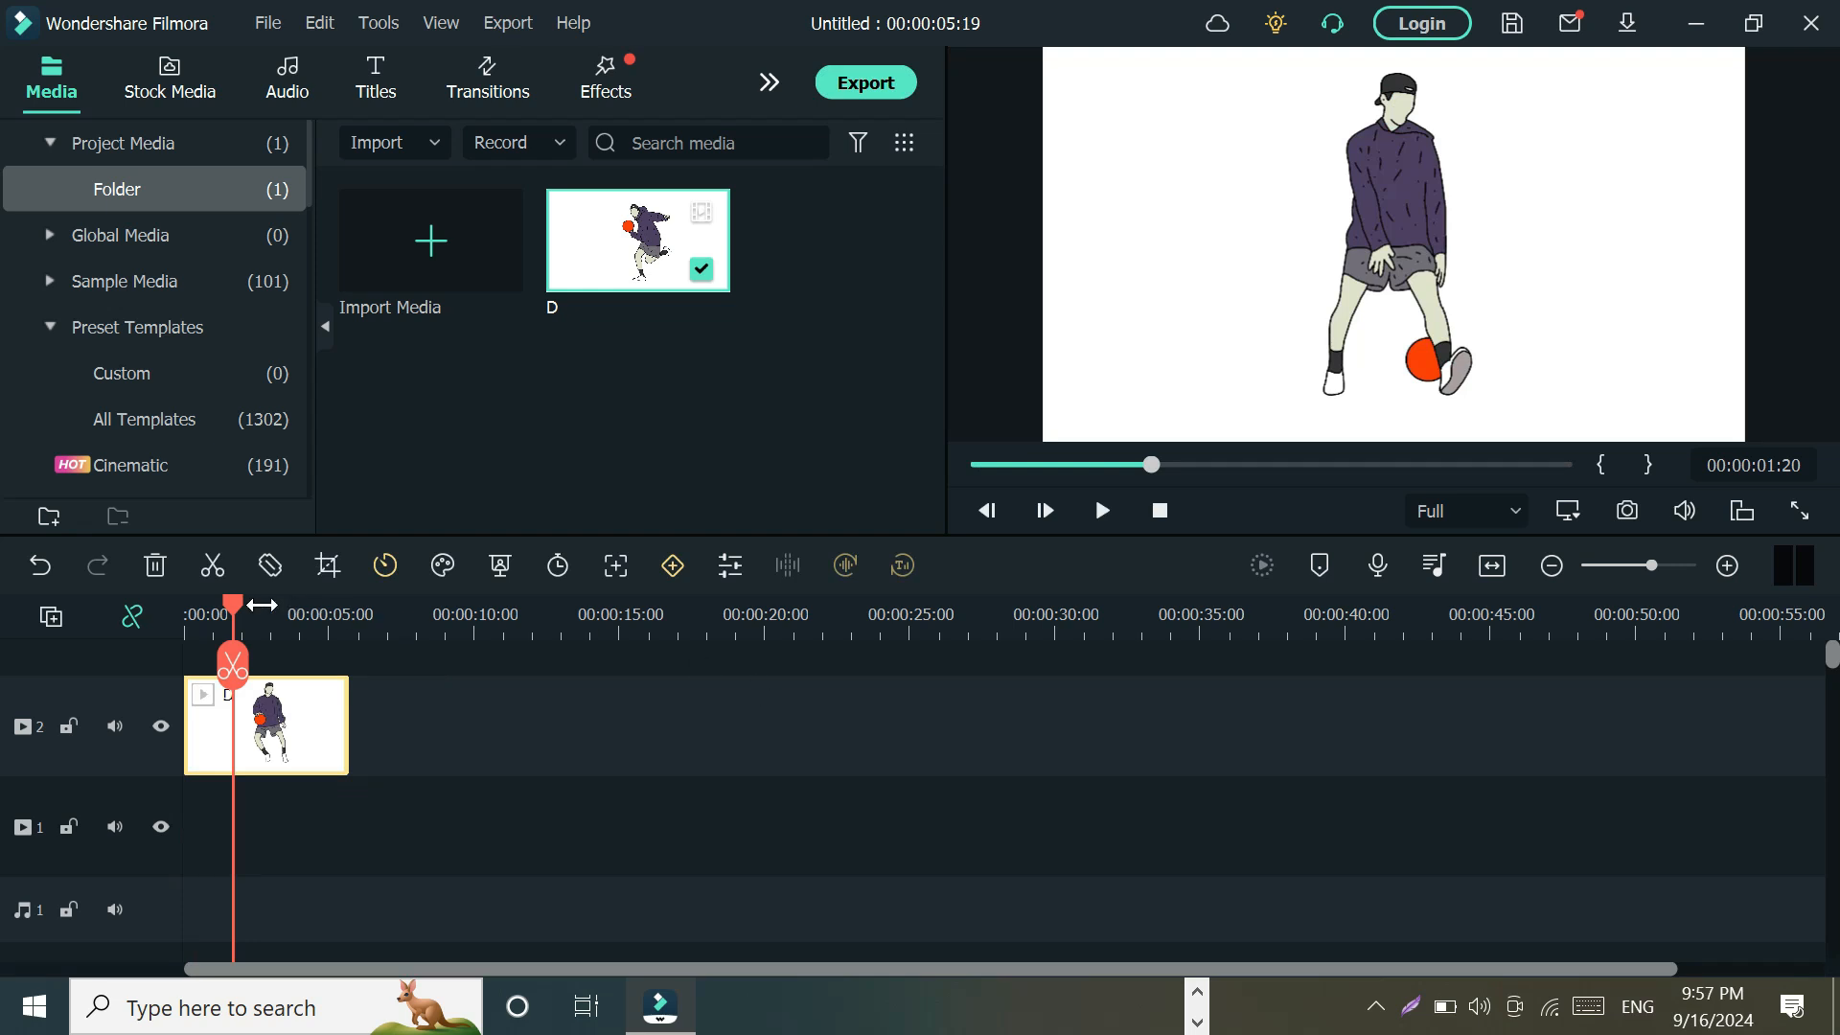
Play clip D from the start at normal speed, pause it at 00:00:05:16, and return the playhead to the start
drag(237, 613, 185, 638)
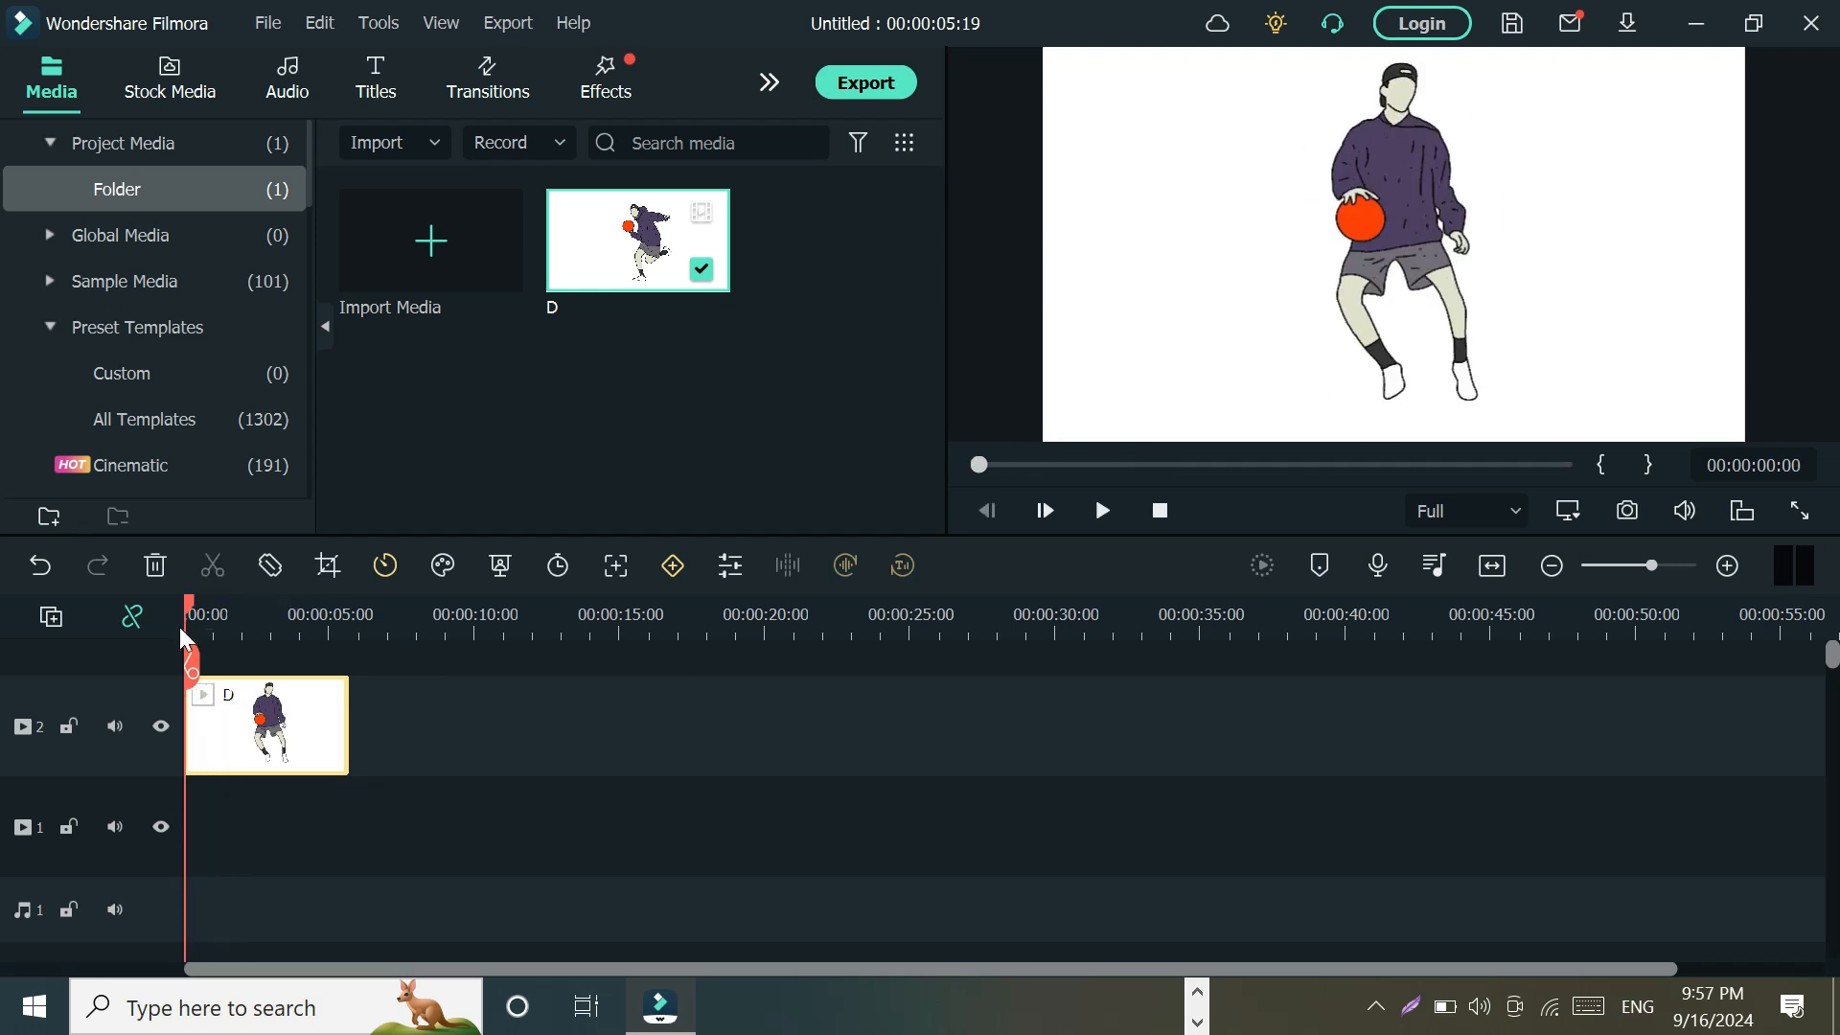
click(1104, 510)
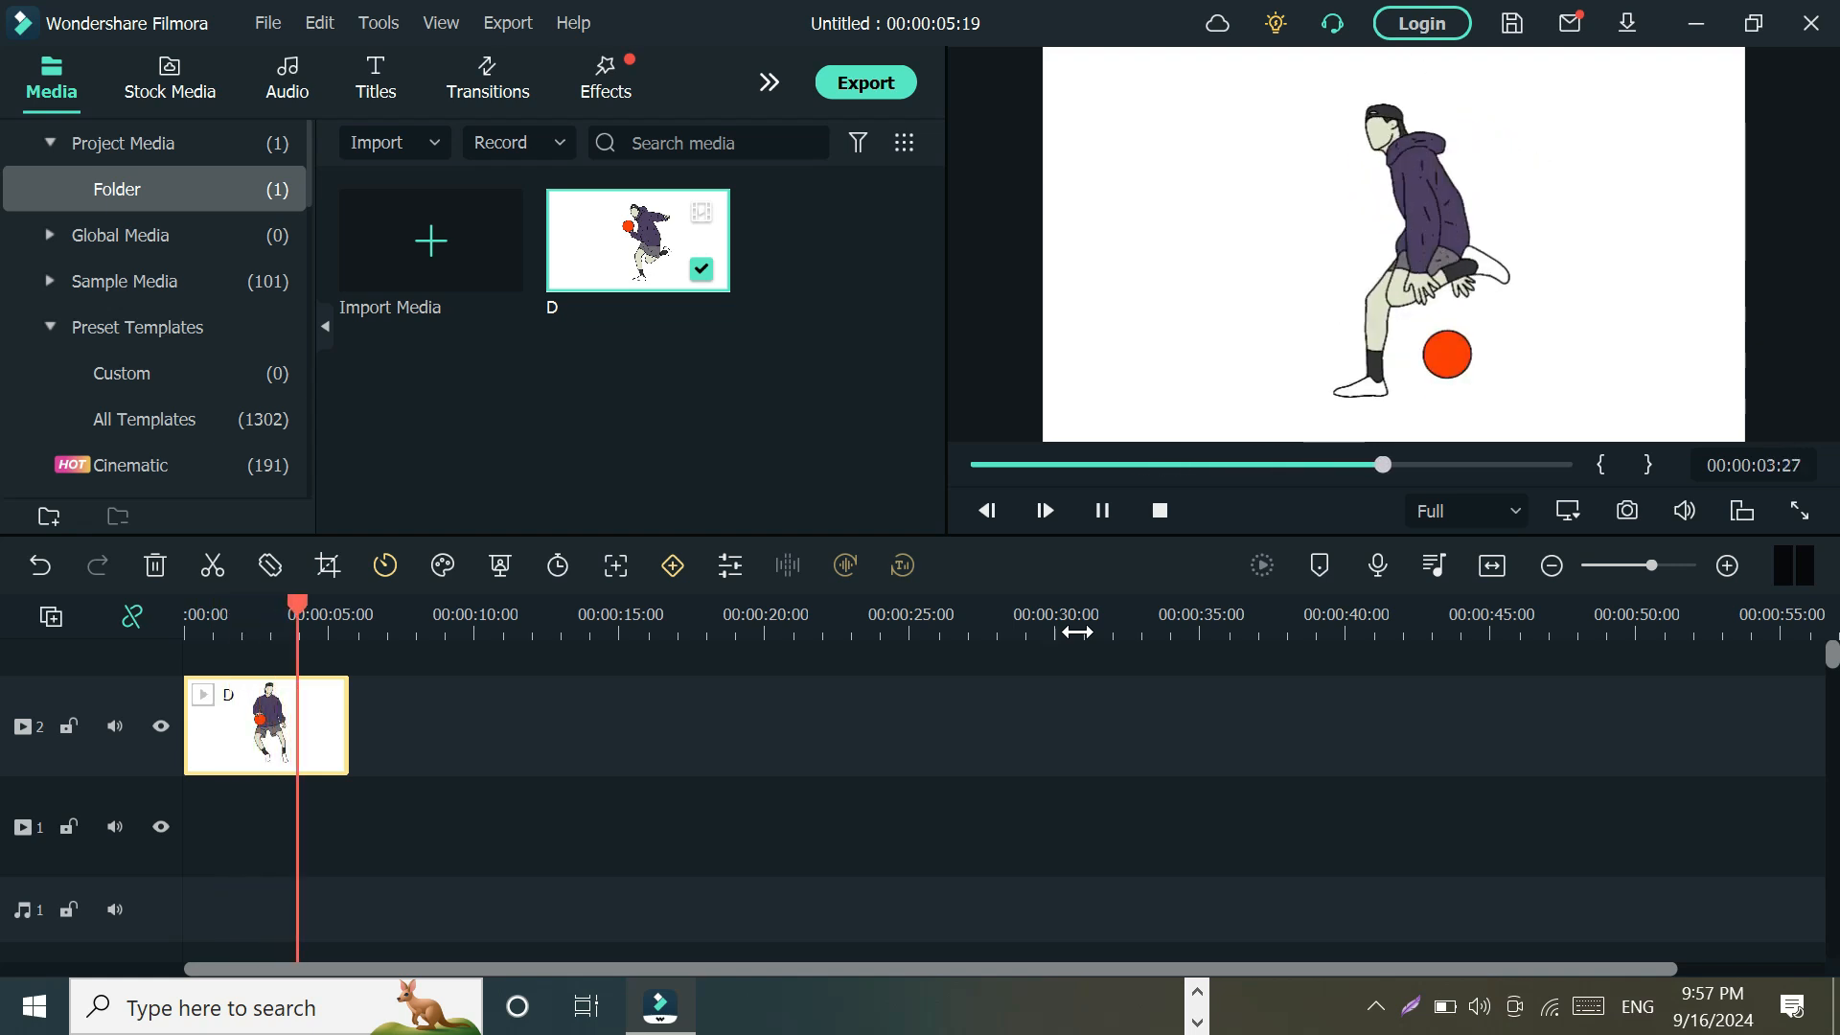
click(1104, 511)
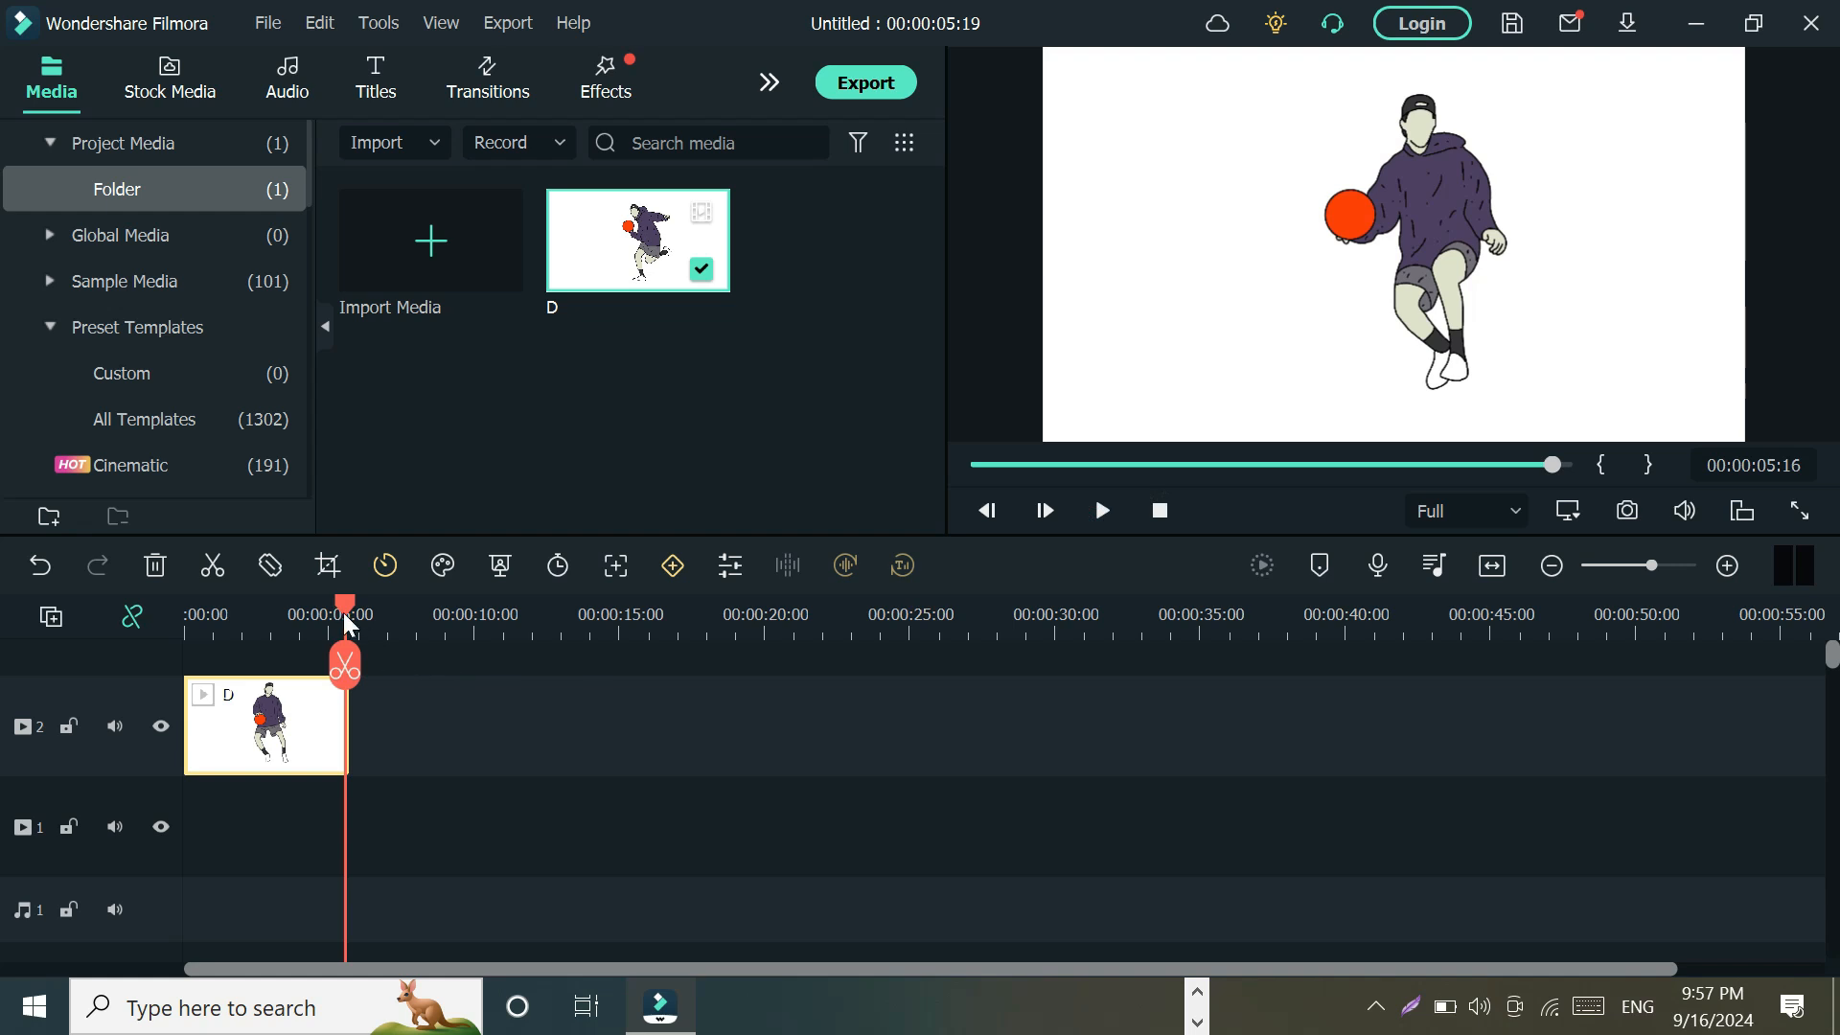
drag(348, 603, 176, 675)
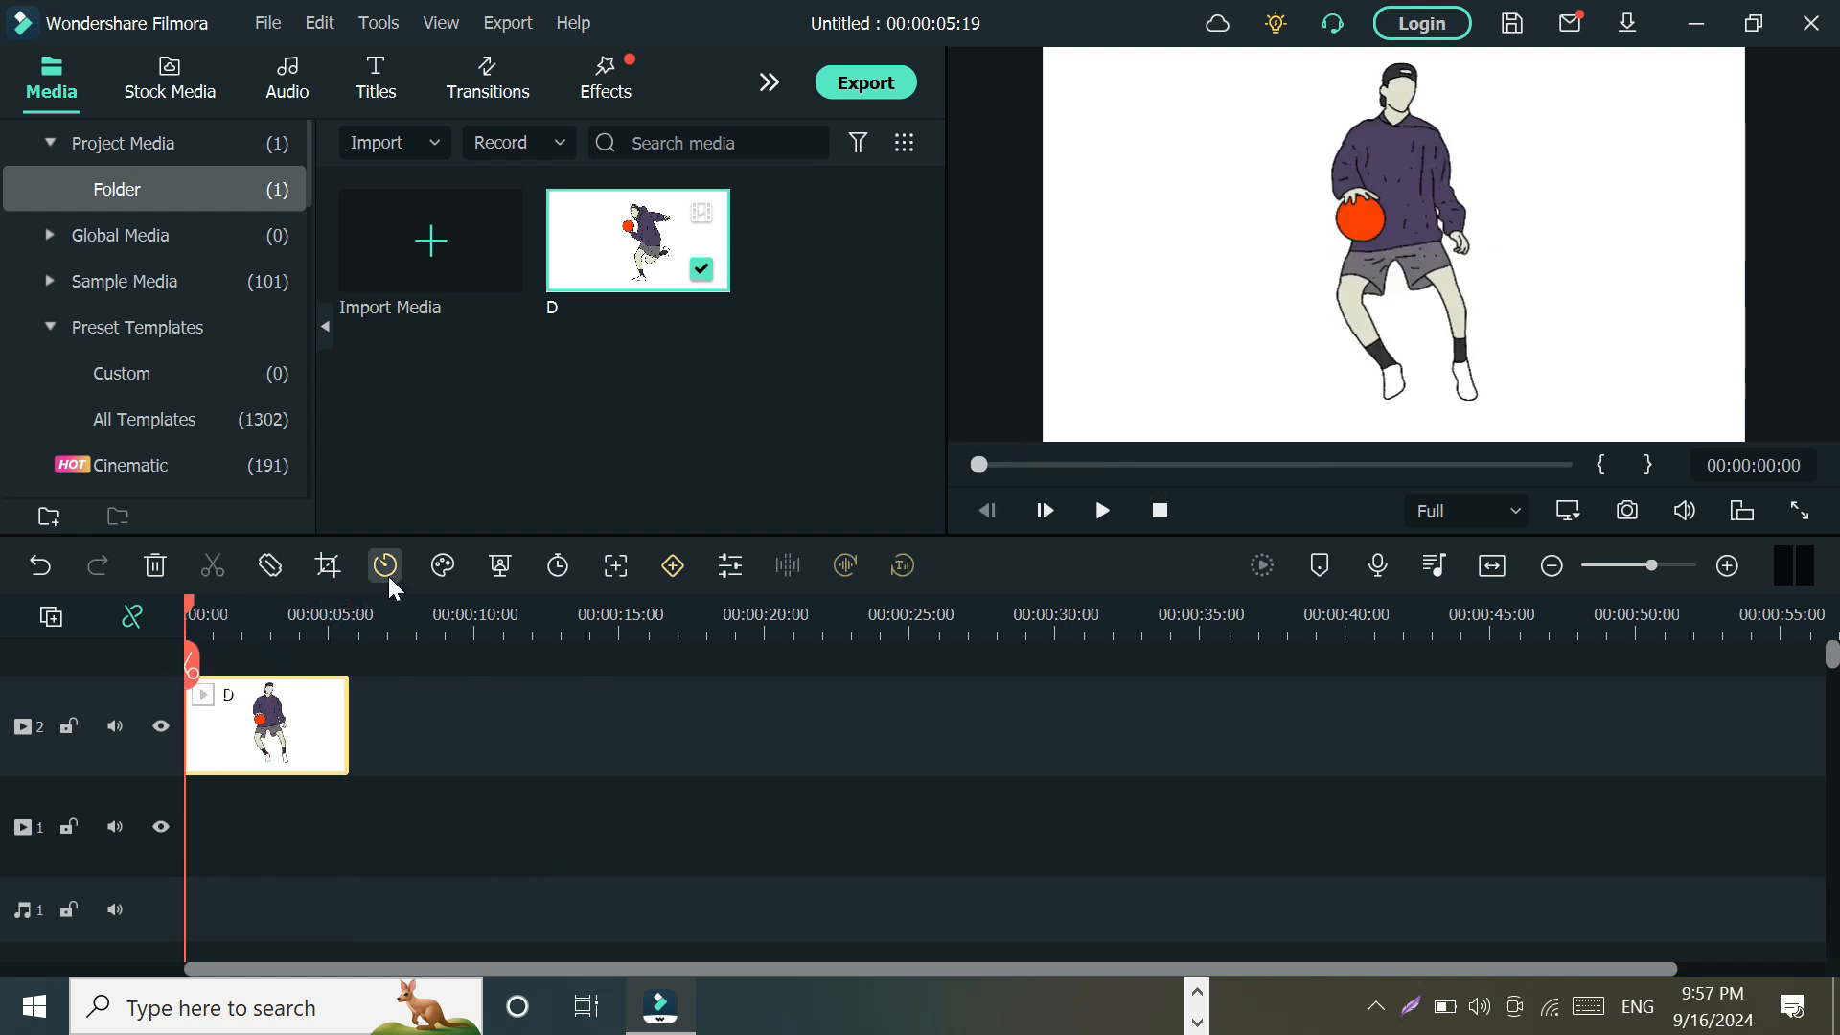
Apply the Fast 8x speed preset to clip D
click(384, 566)
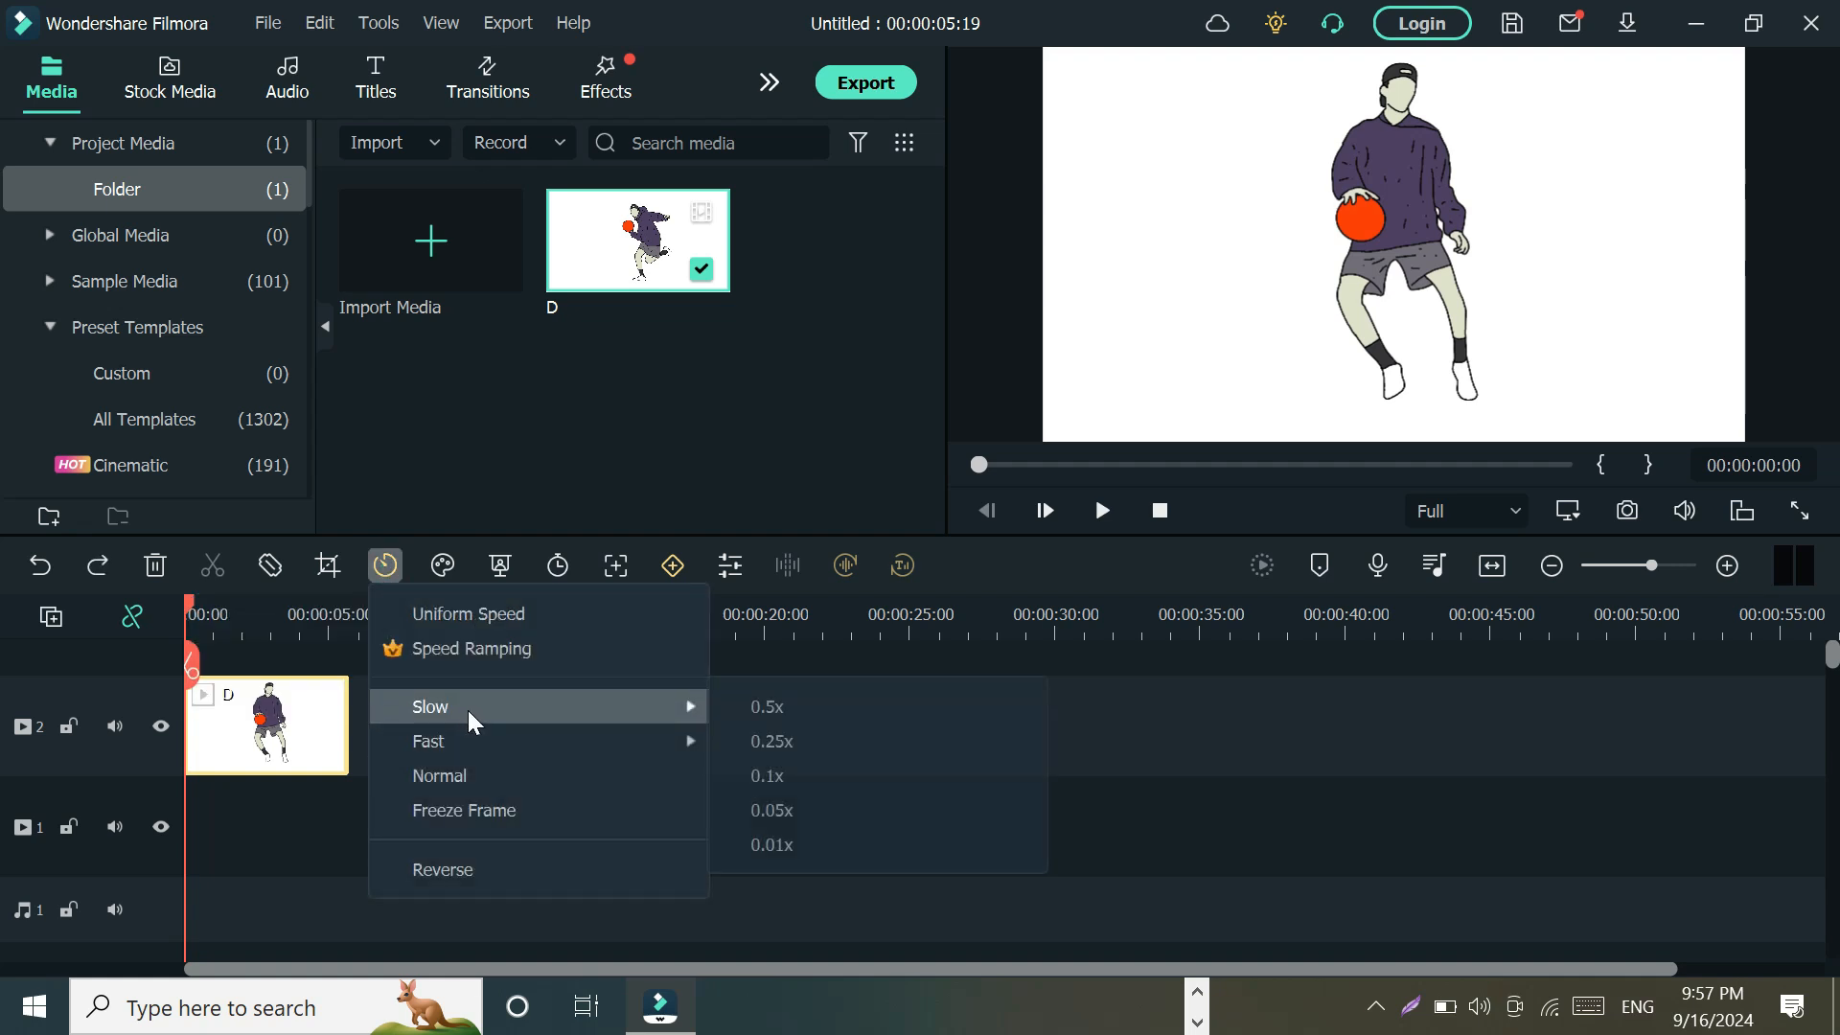
mouse_move(441, 744)
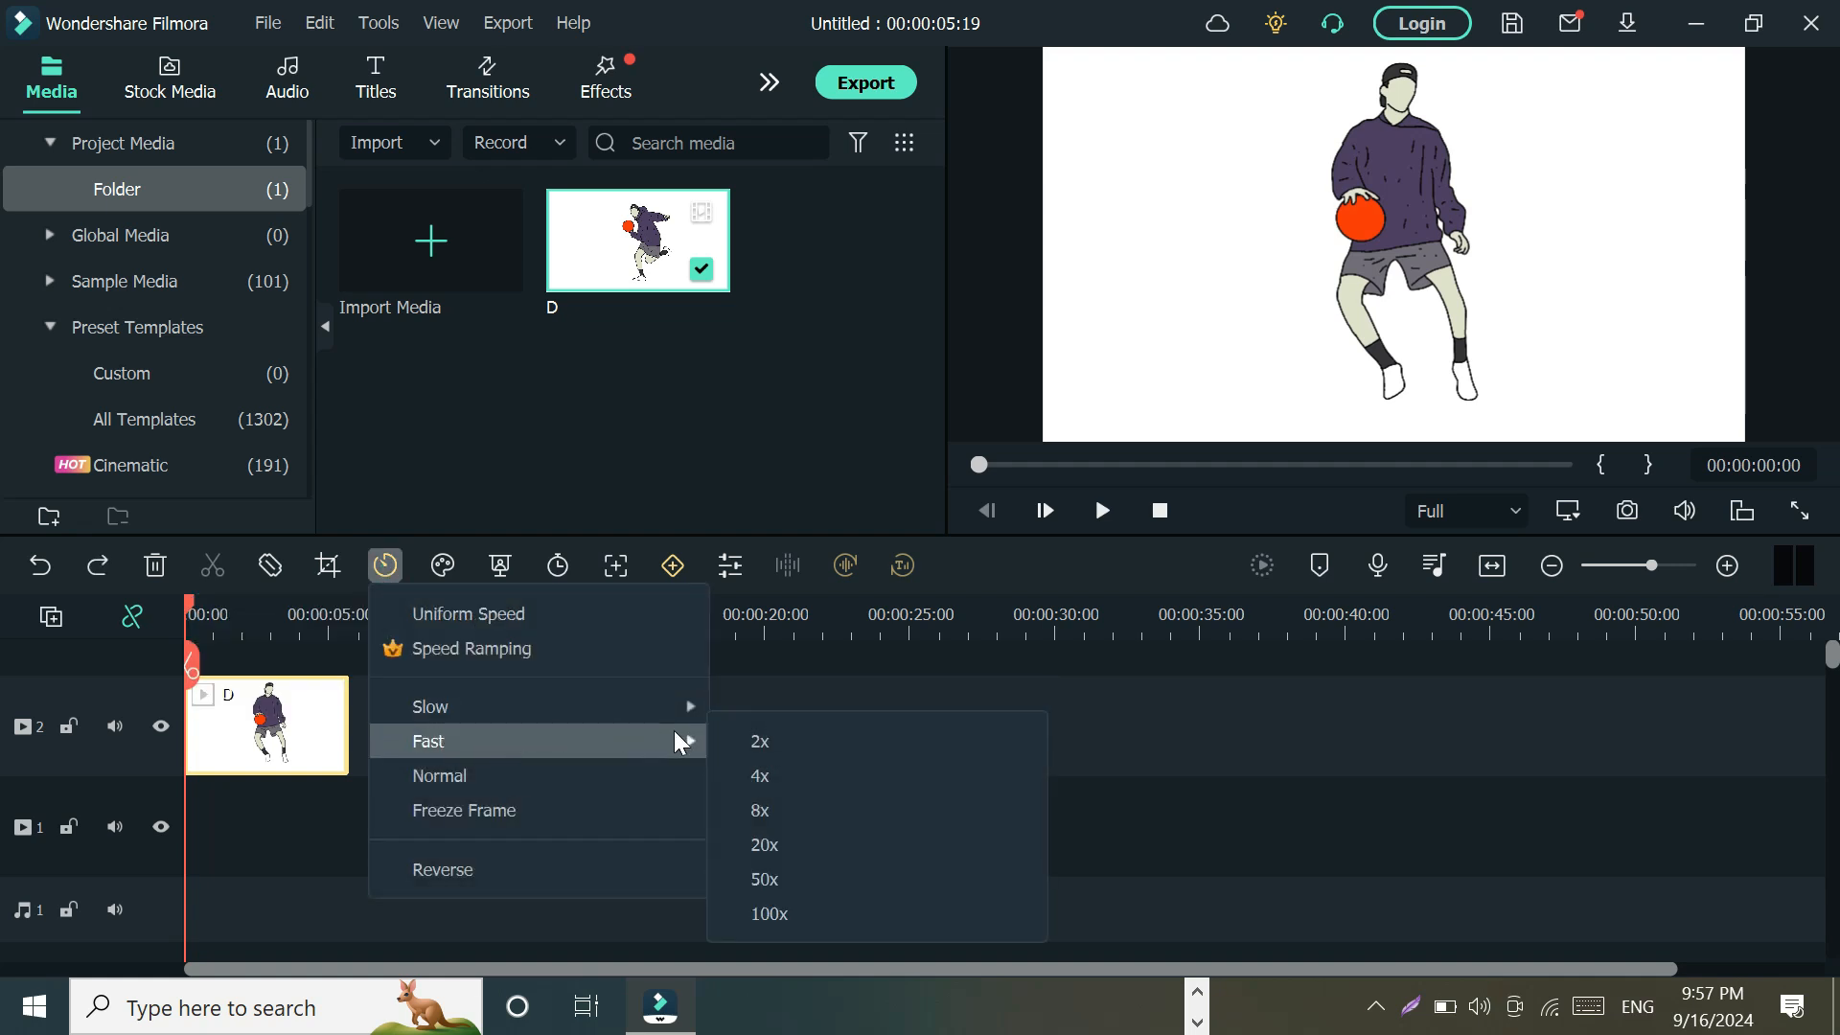
click(780, 811)
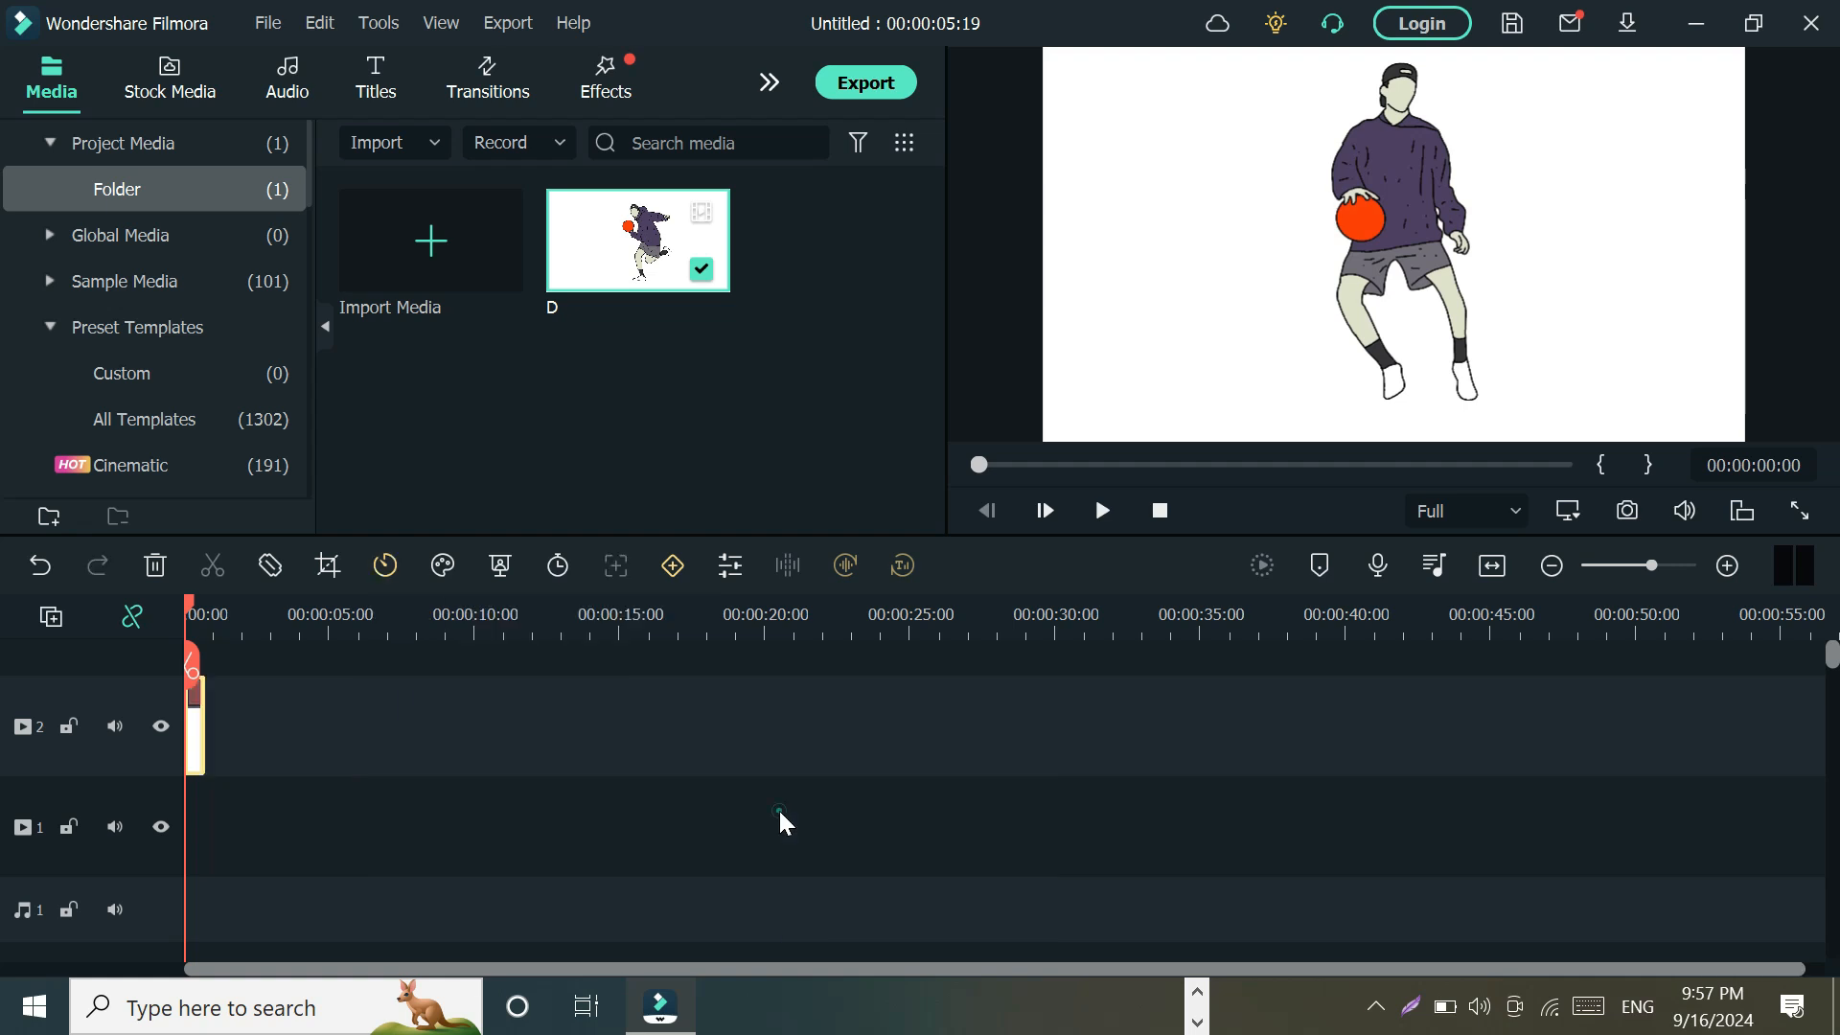
Play the sped-up clip D twice from the start and undo the Fast 8x change
click(1100, 516)
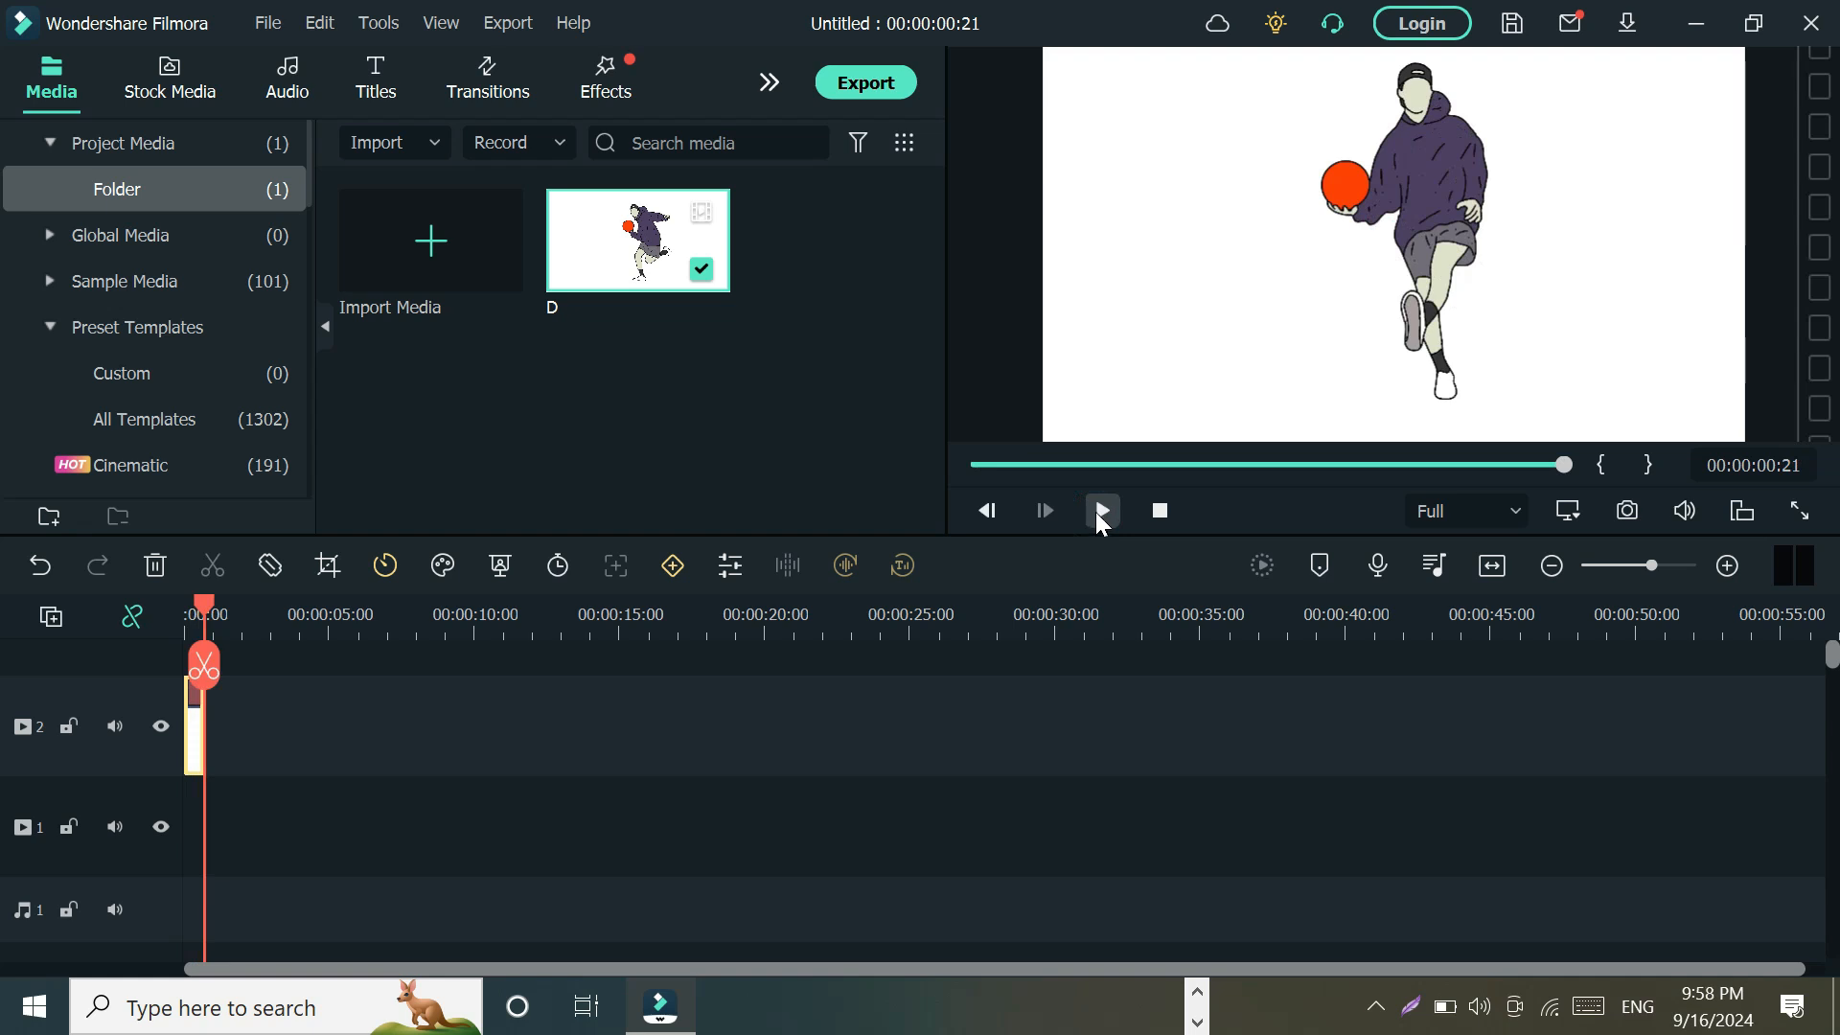
drag(1565, 466, 978, 466)
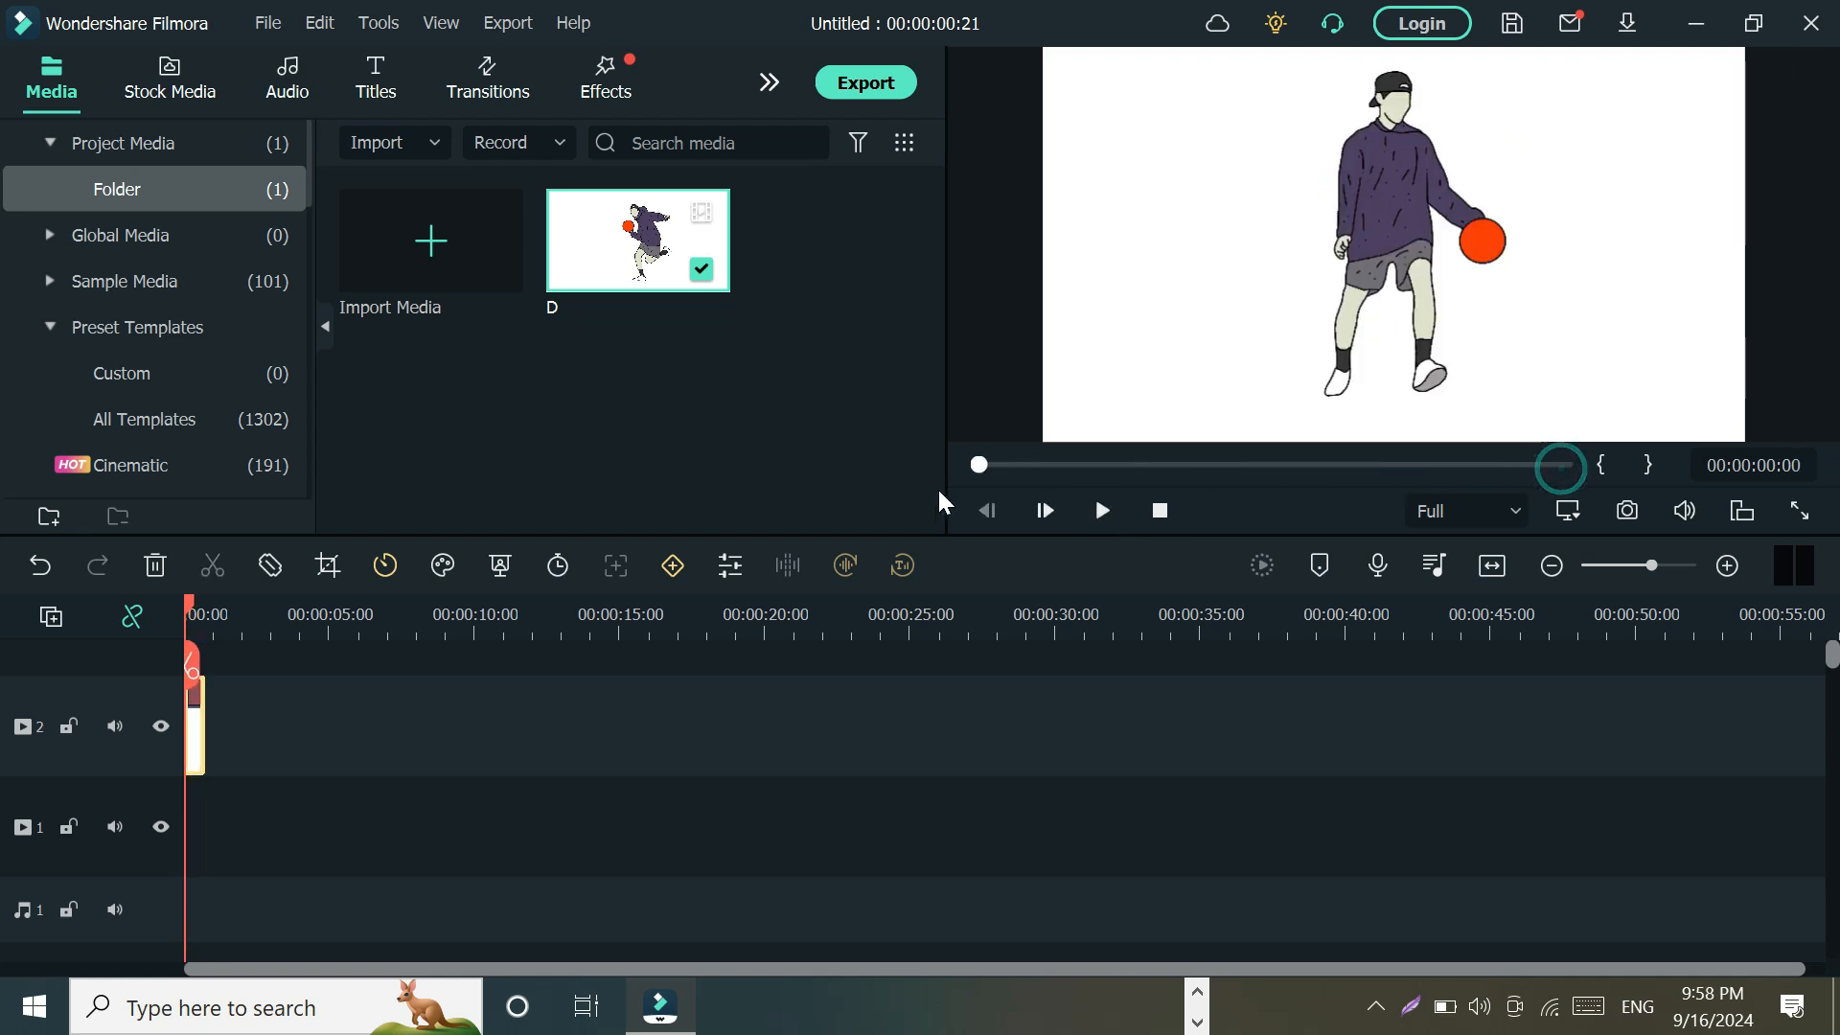
click(1103, 512)
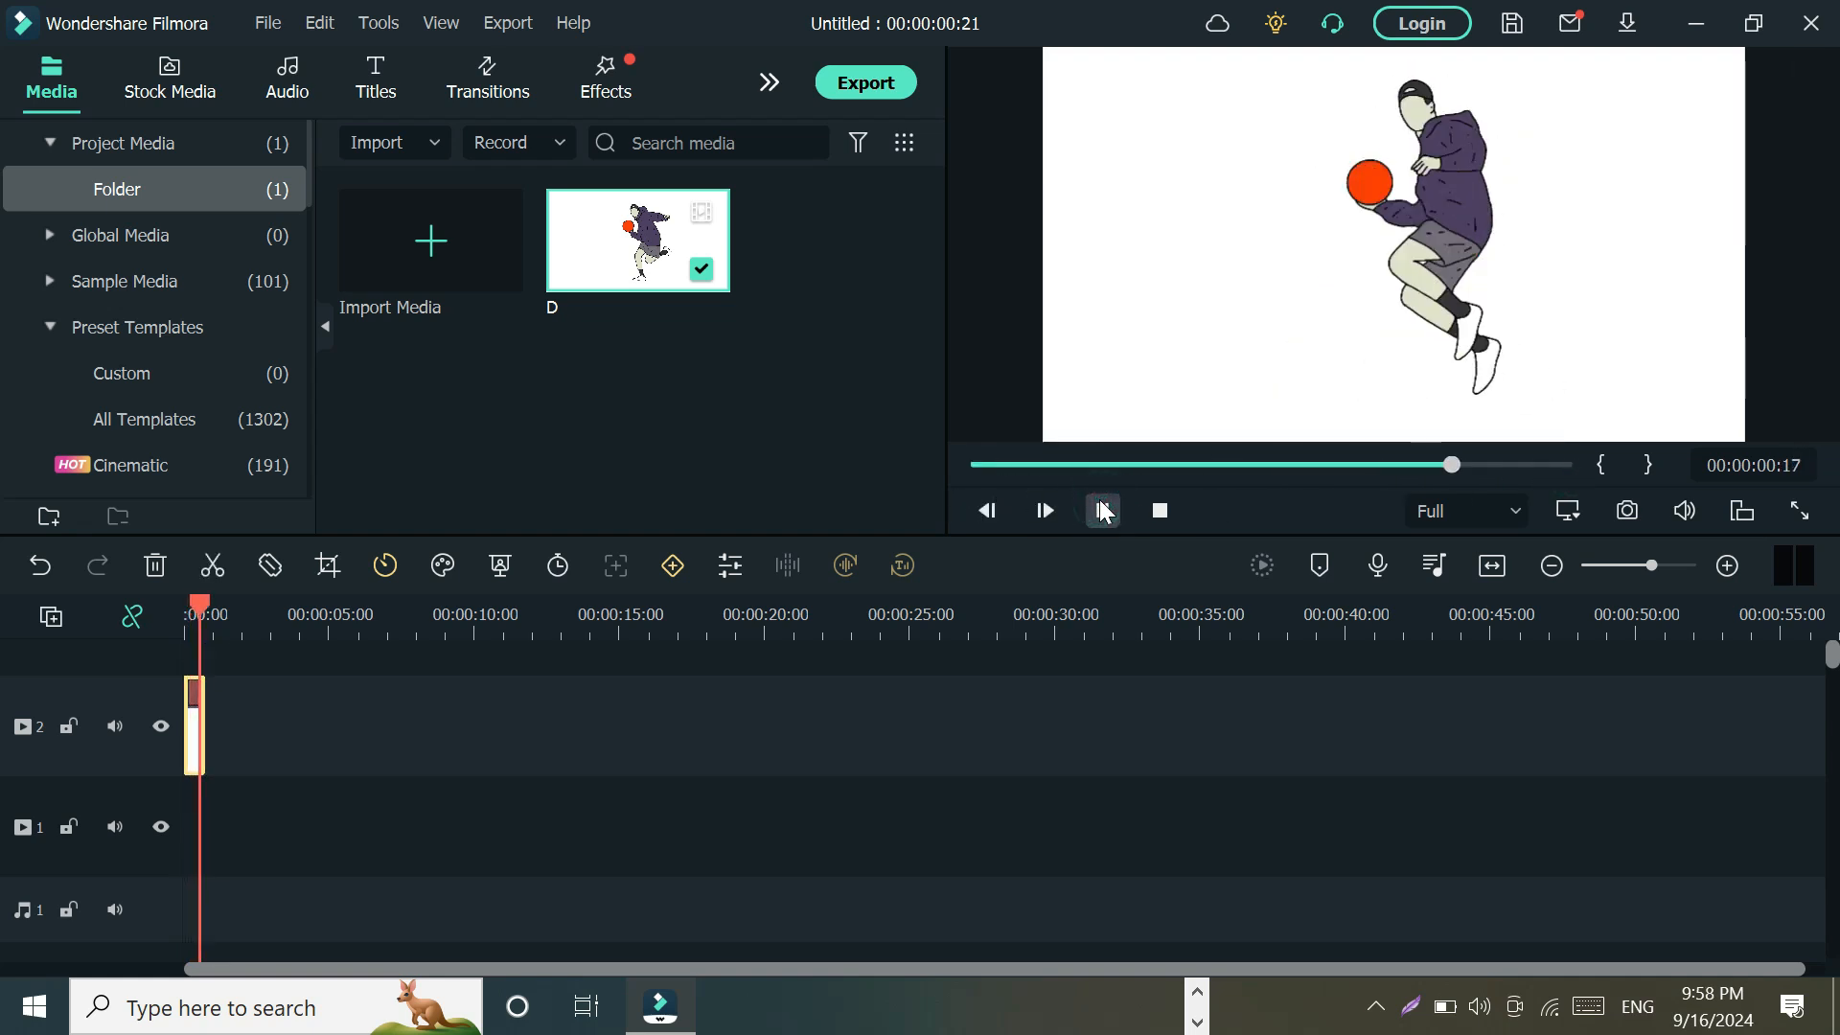
click(40, 565)
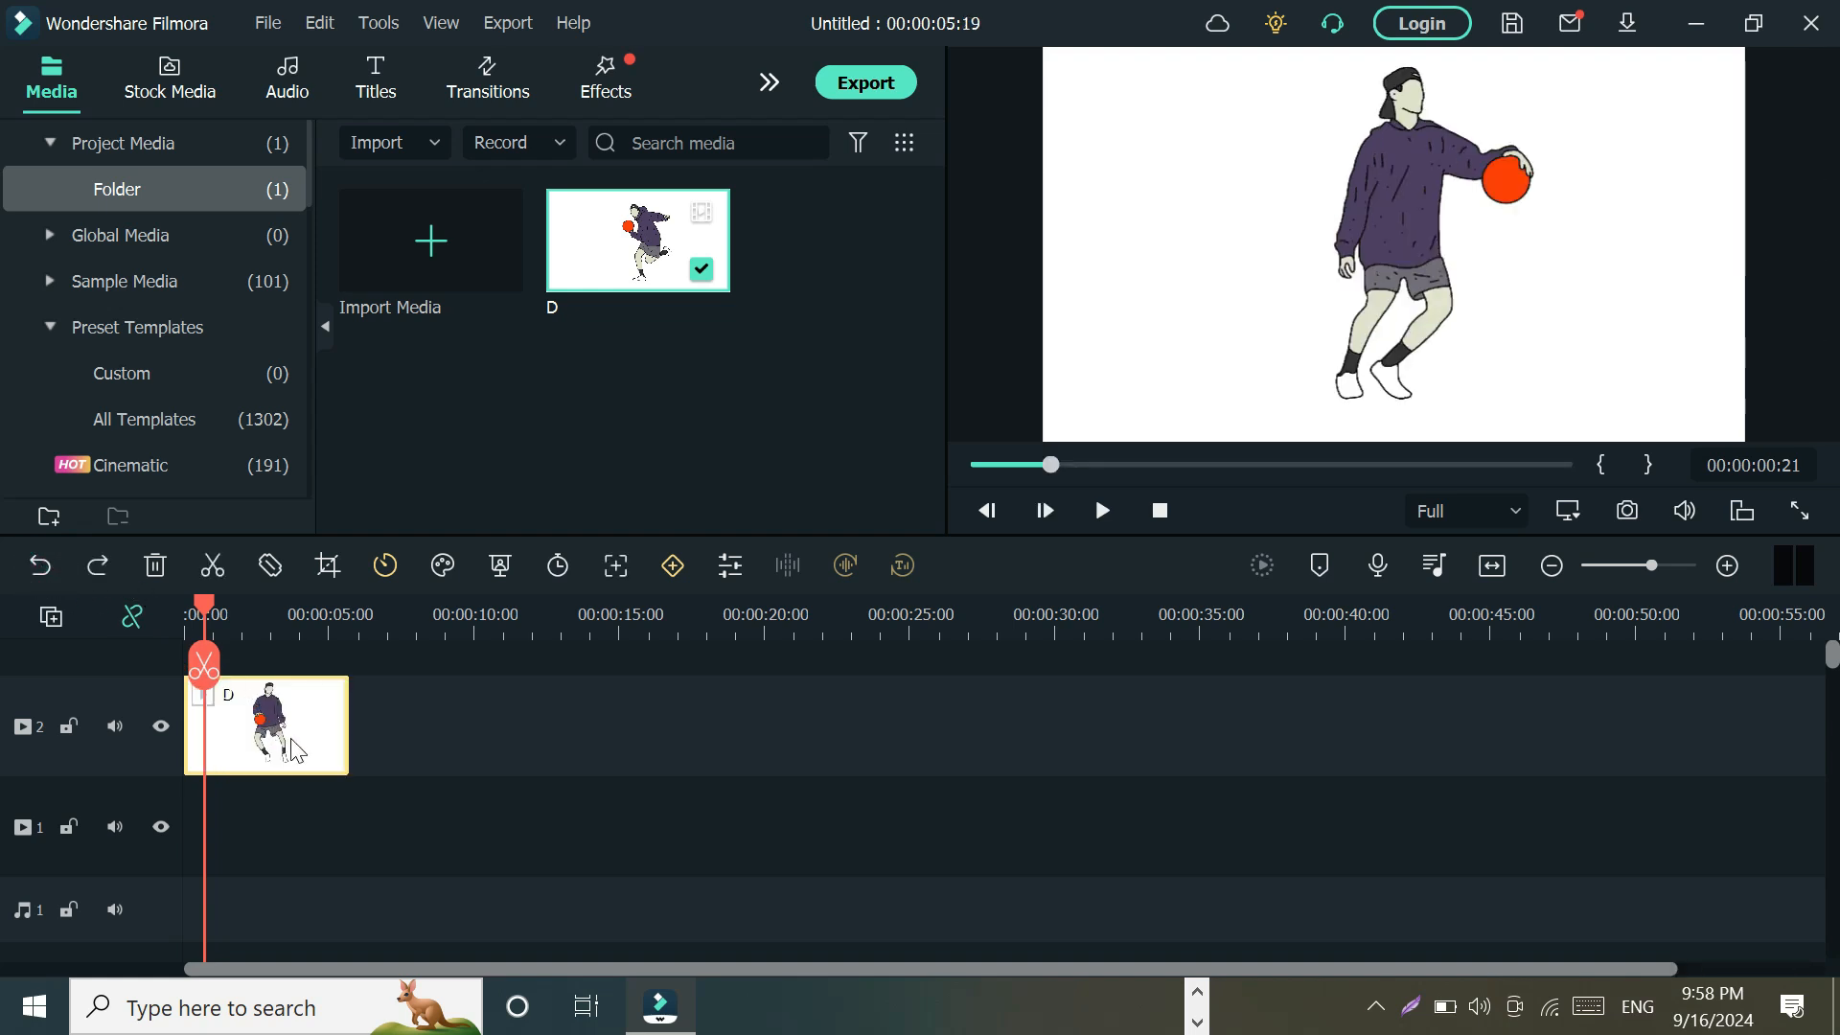
Apply the Slow 0.5x speed preset to clip D
click(385, 566)
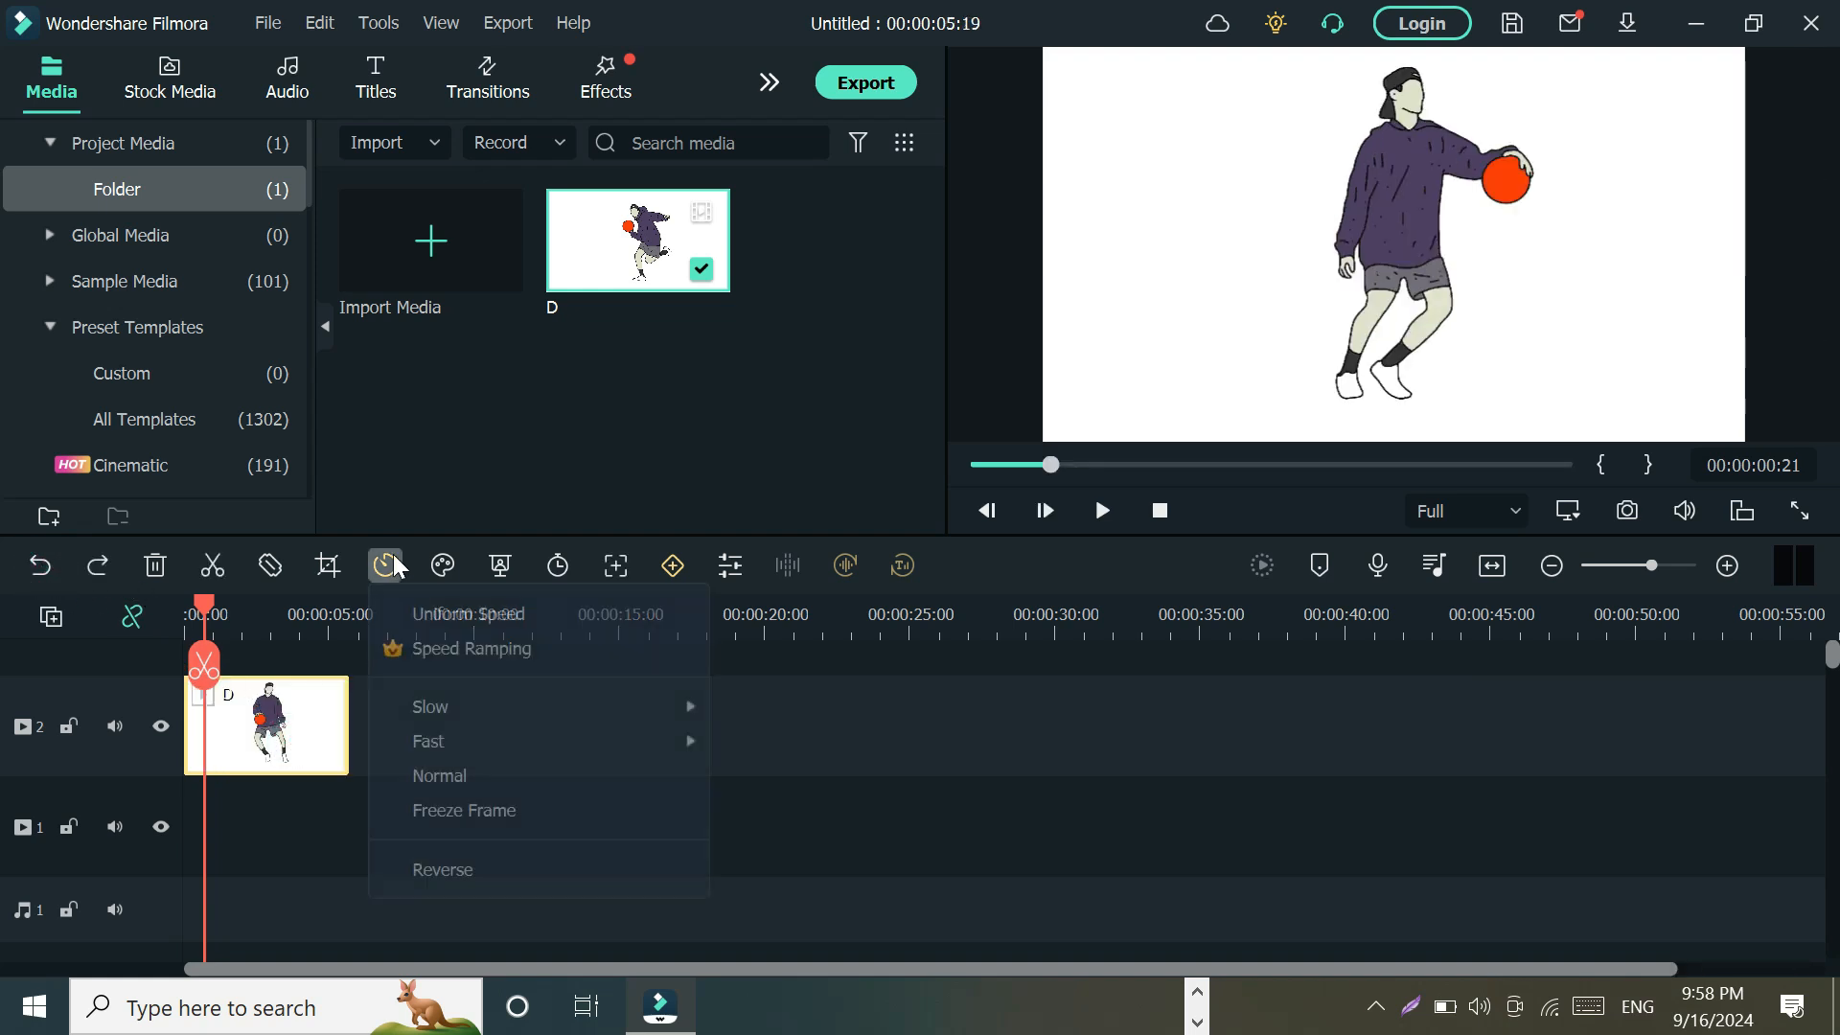
mouse_move(508, 699)
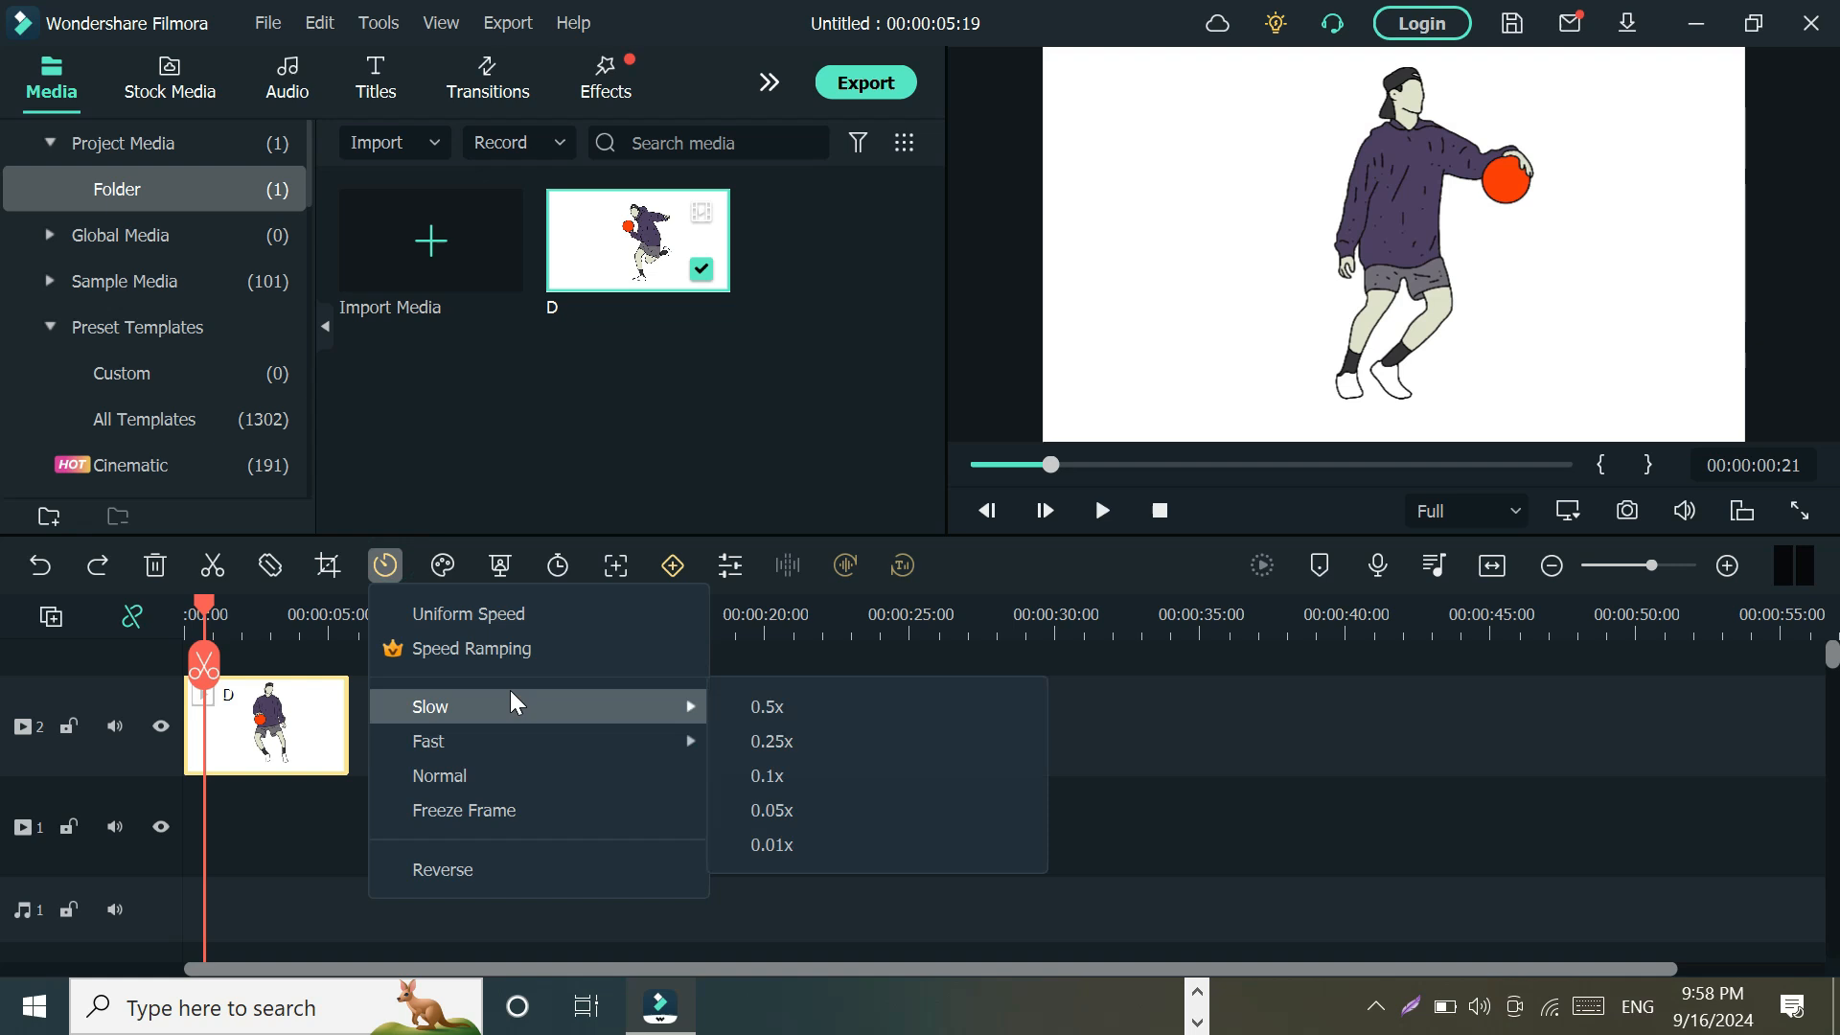
click(790, 710)
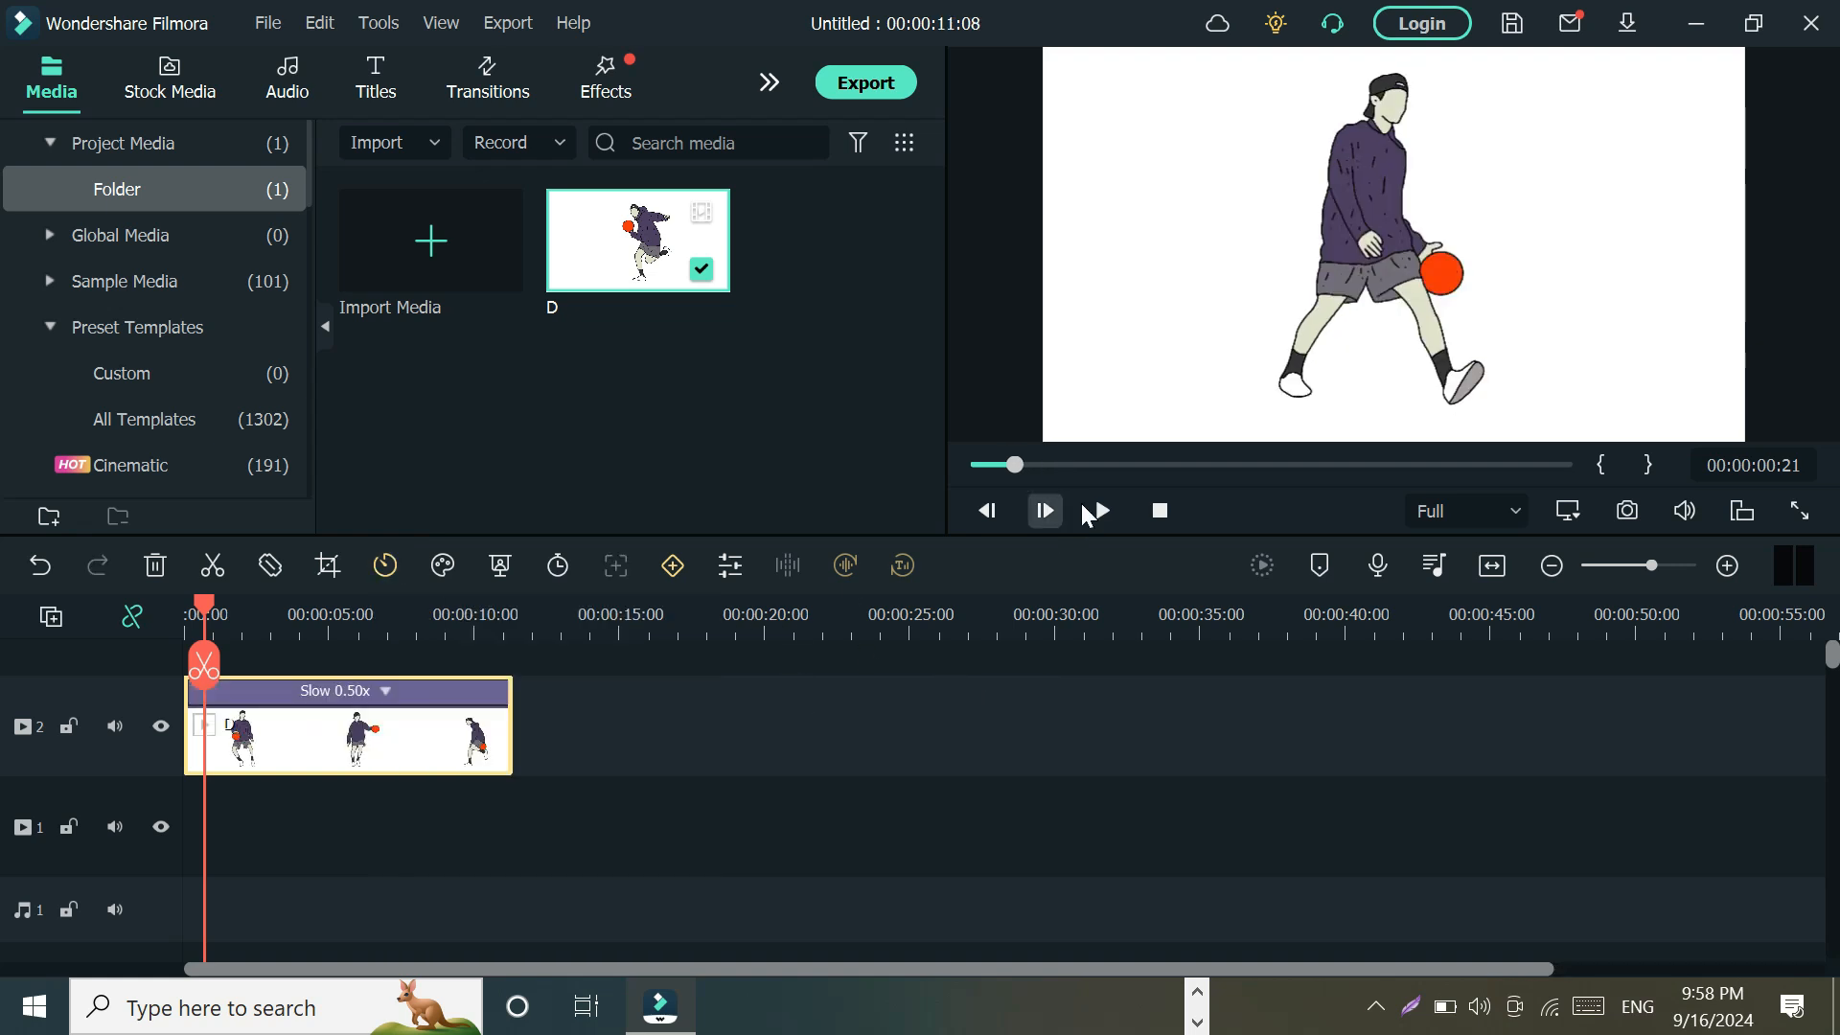
Play part of the slowed clip D from the start, rewind it, and undo the Slow 0.5x change
drag(206, 611, 157, 619)
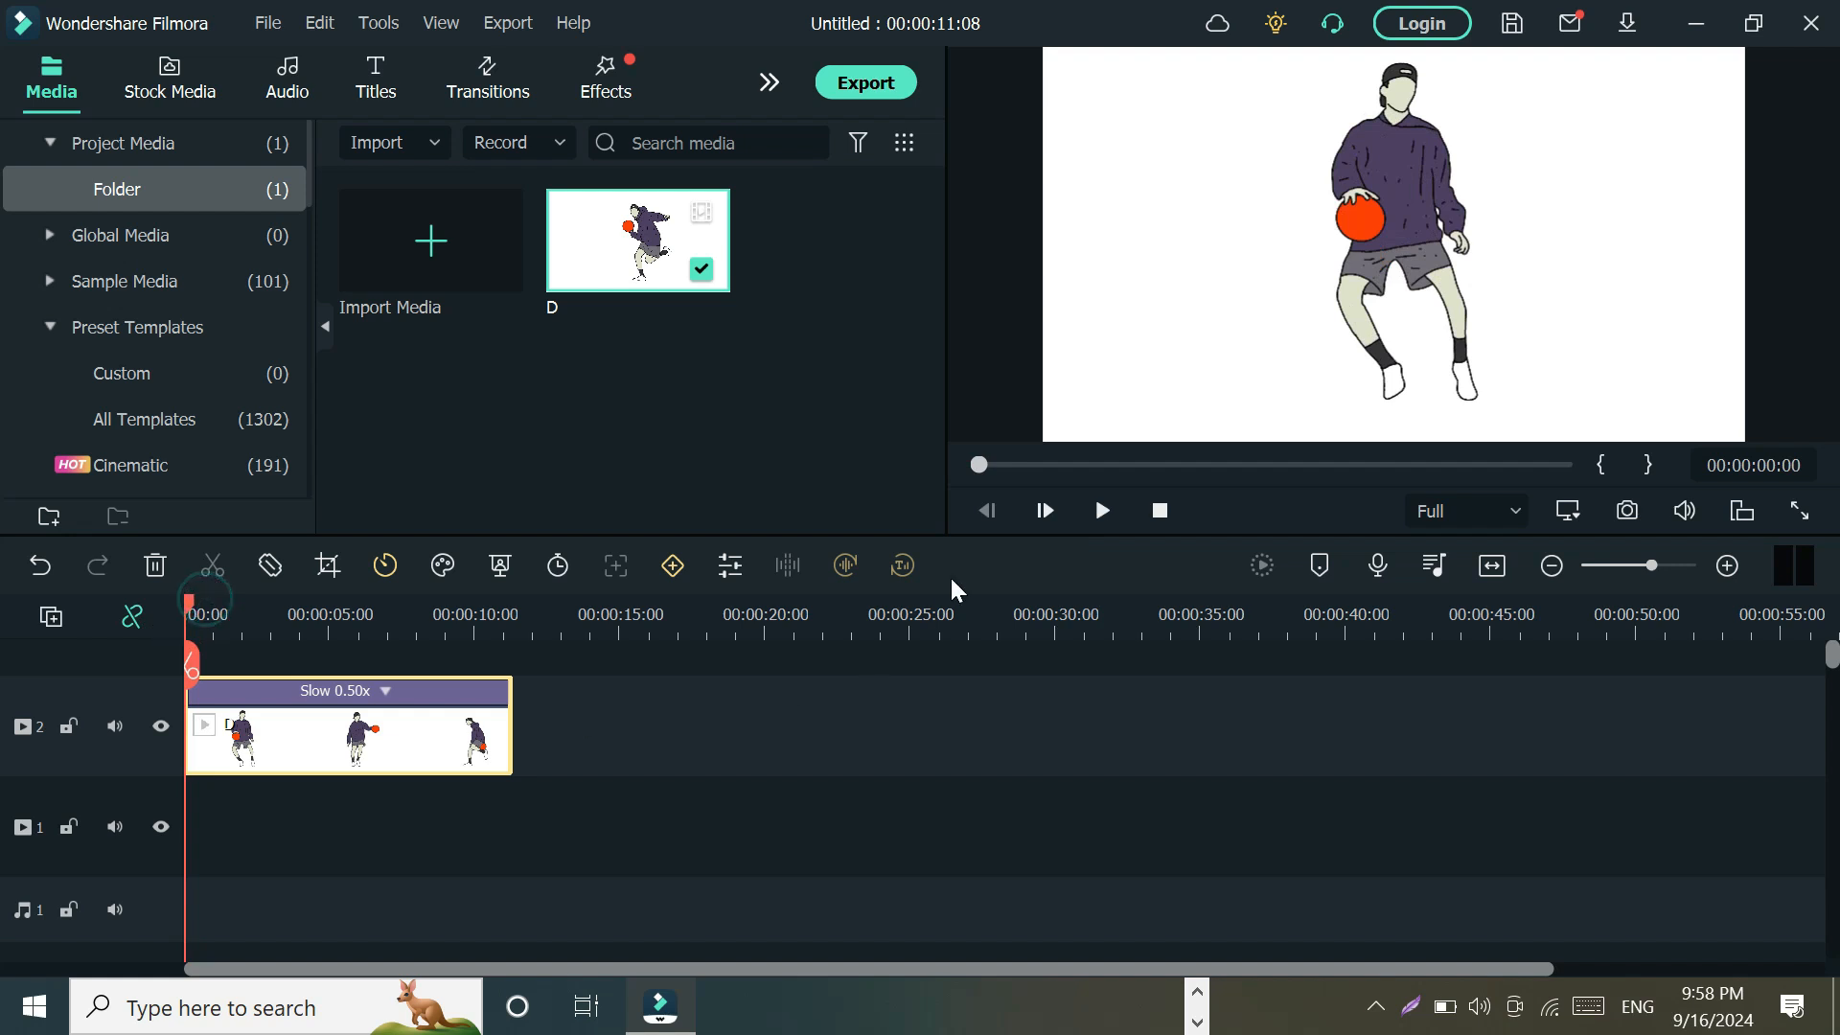
key(space)
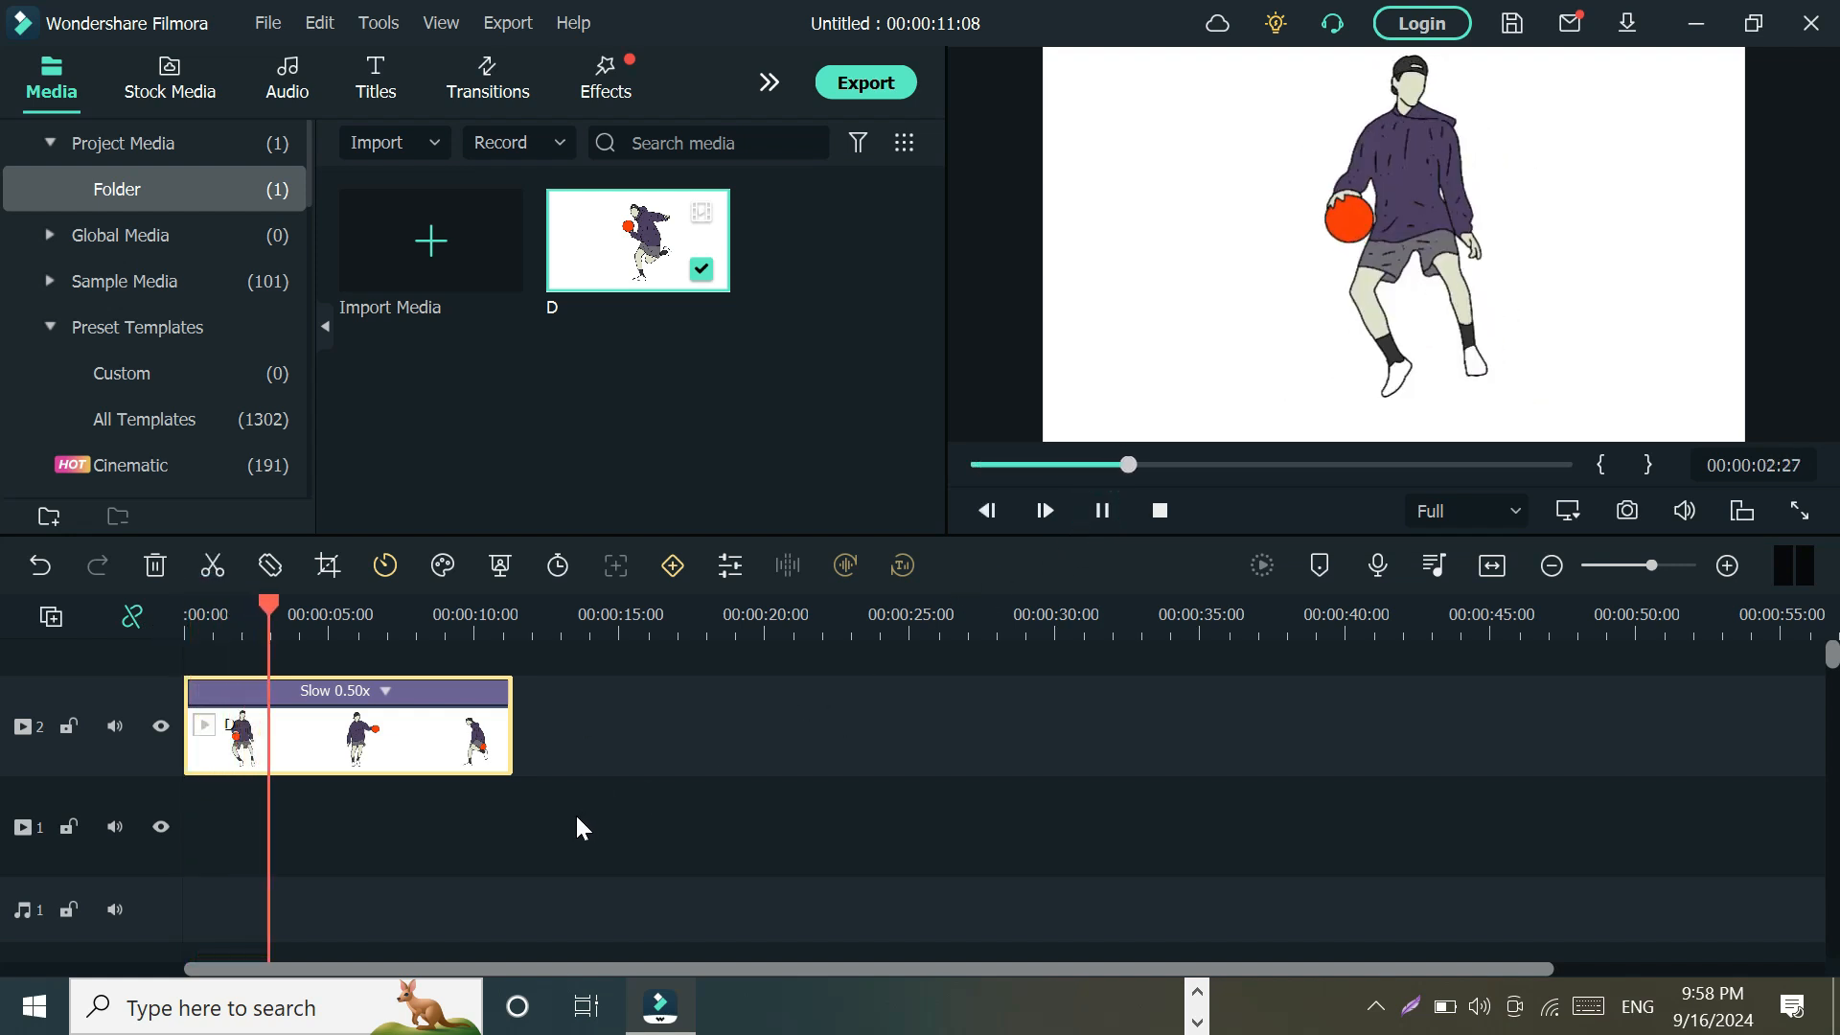
click(1102, 510)
drag(343, 604, 113, 650)
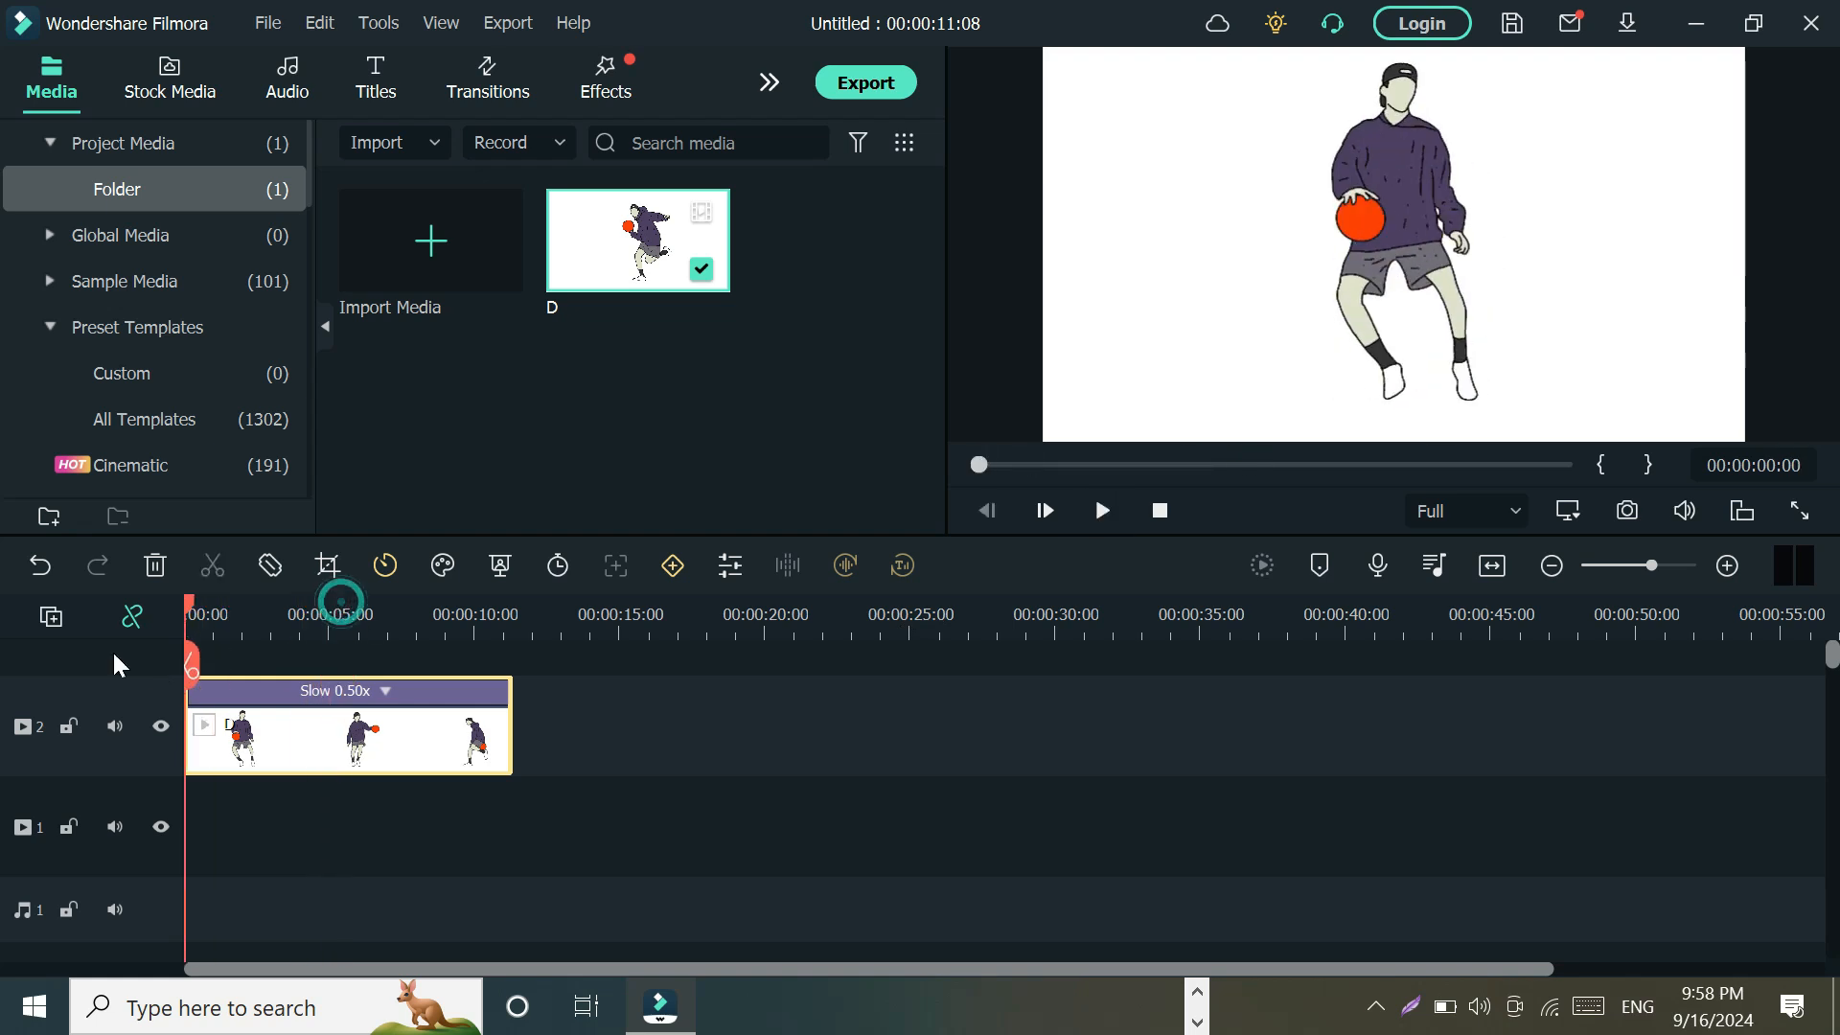
click(38, 565)
Reverse clip D and play it through to its end
click(387, 565)
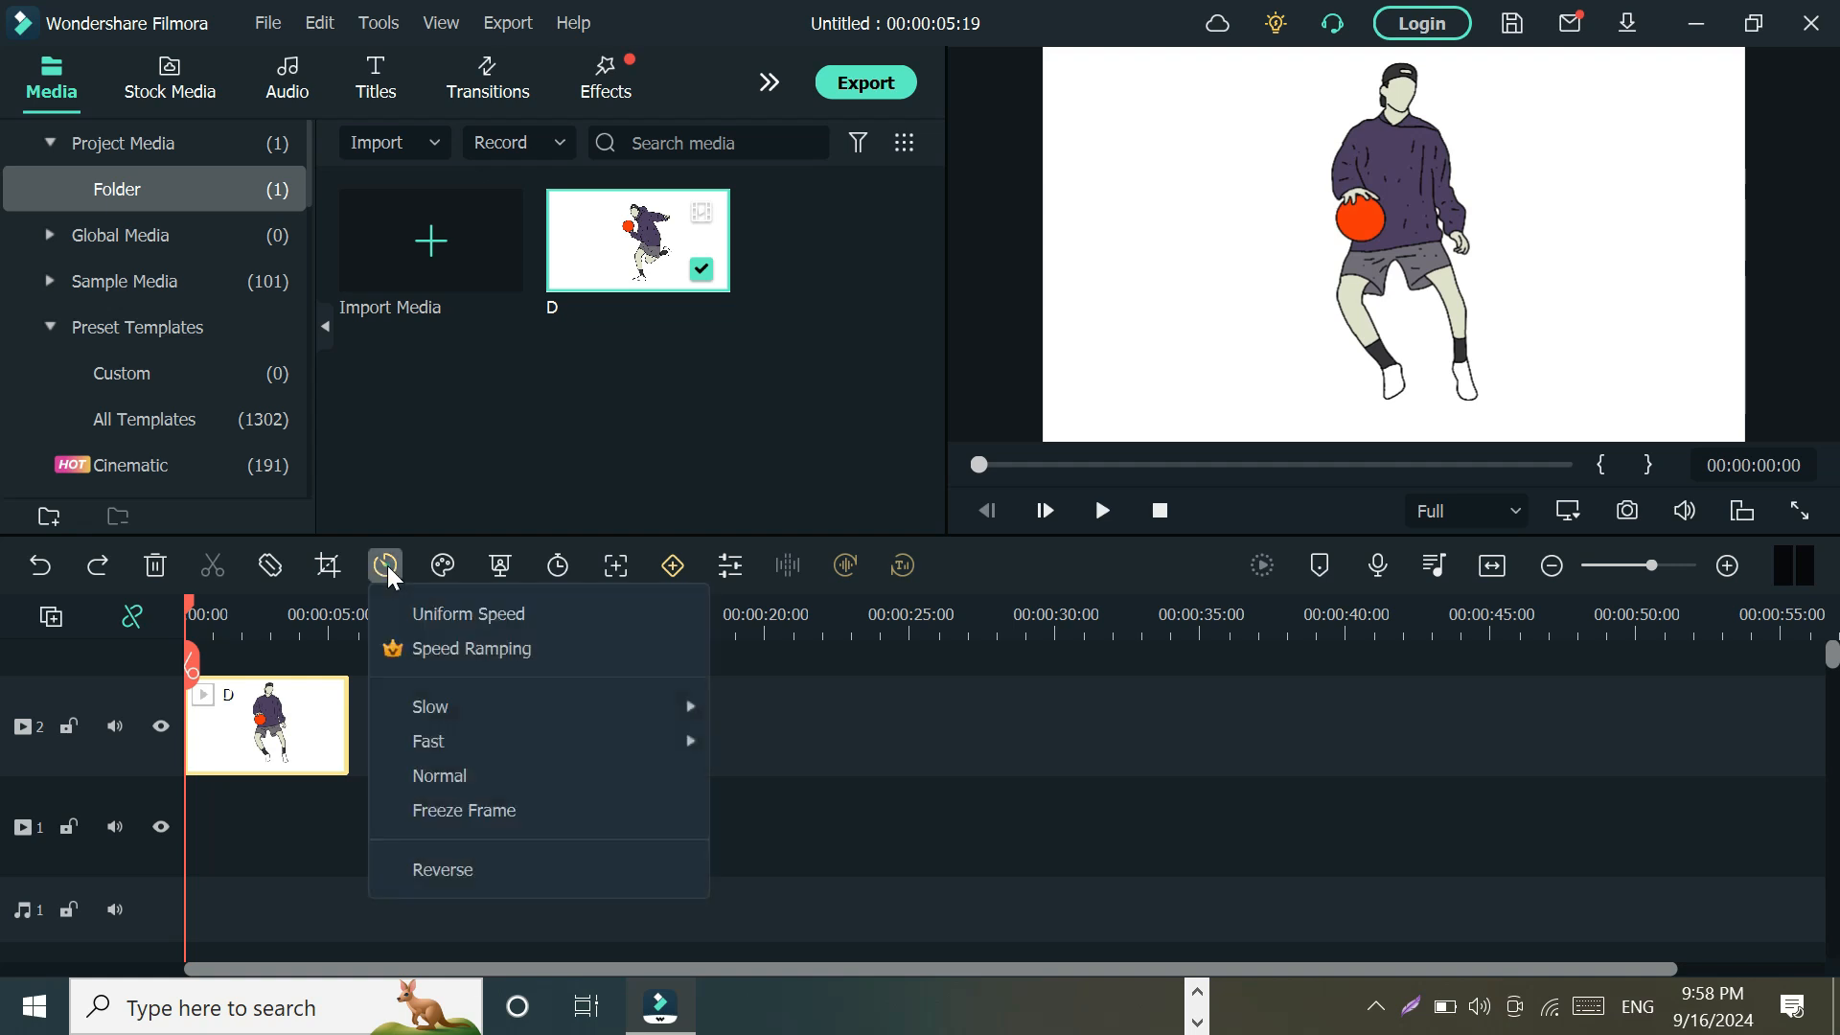
click(469, 871)
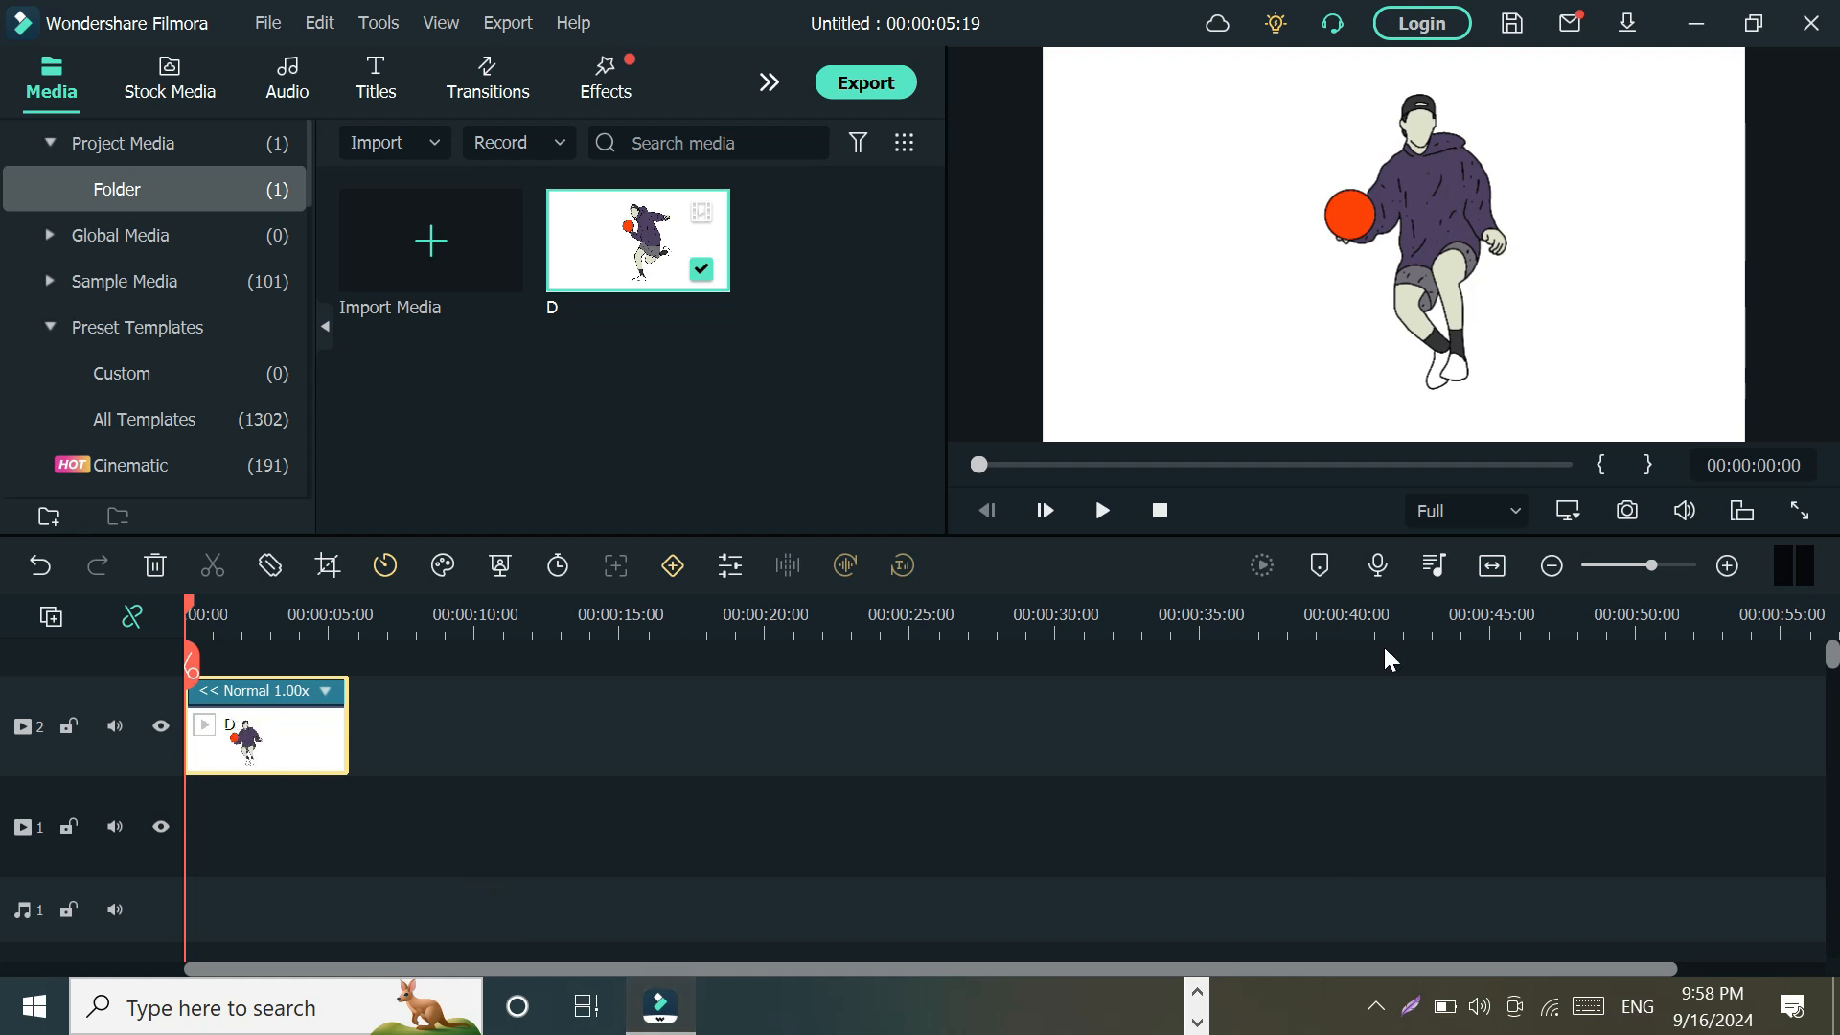
click(1102, 518)
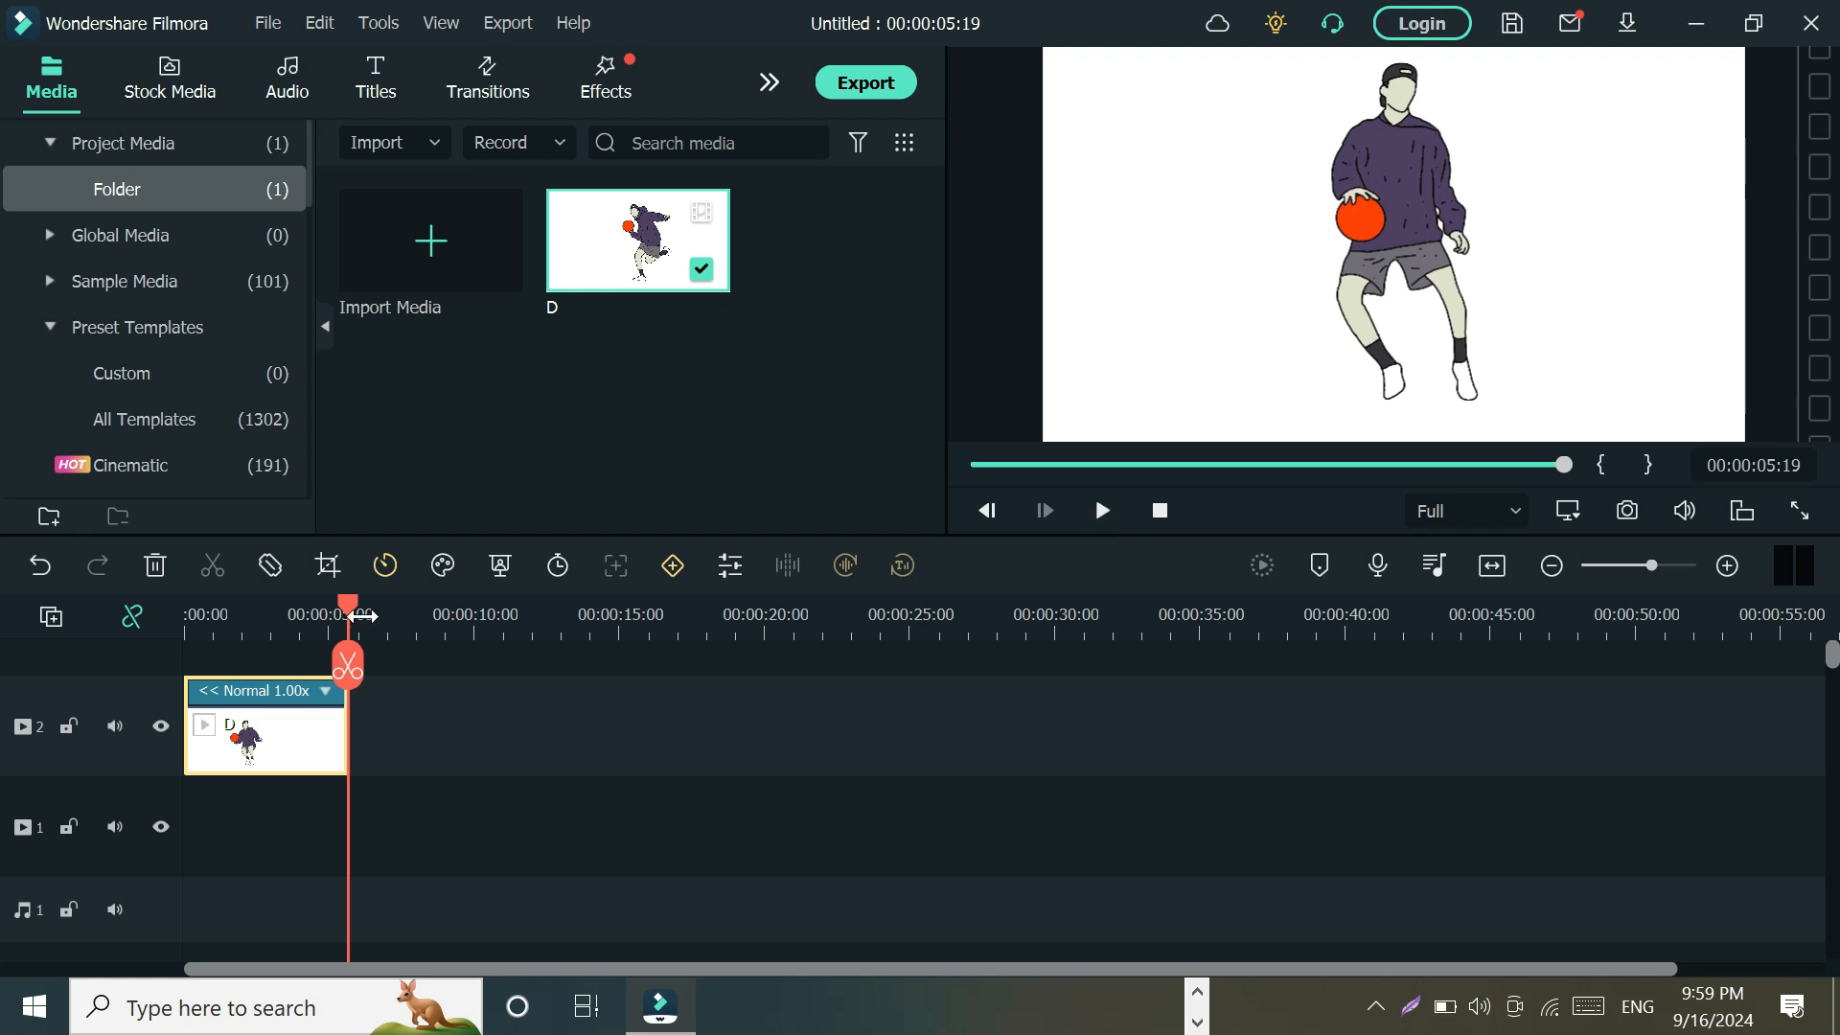
Replay the reversed clip D from the start, undo the reversal, and return the playhead to 00:00:00:00
drag(350, 621, 115, 640)
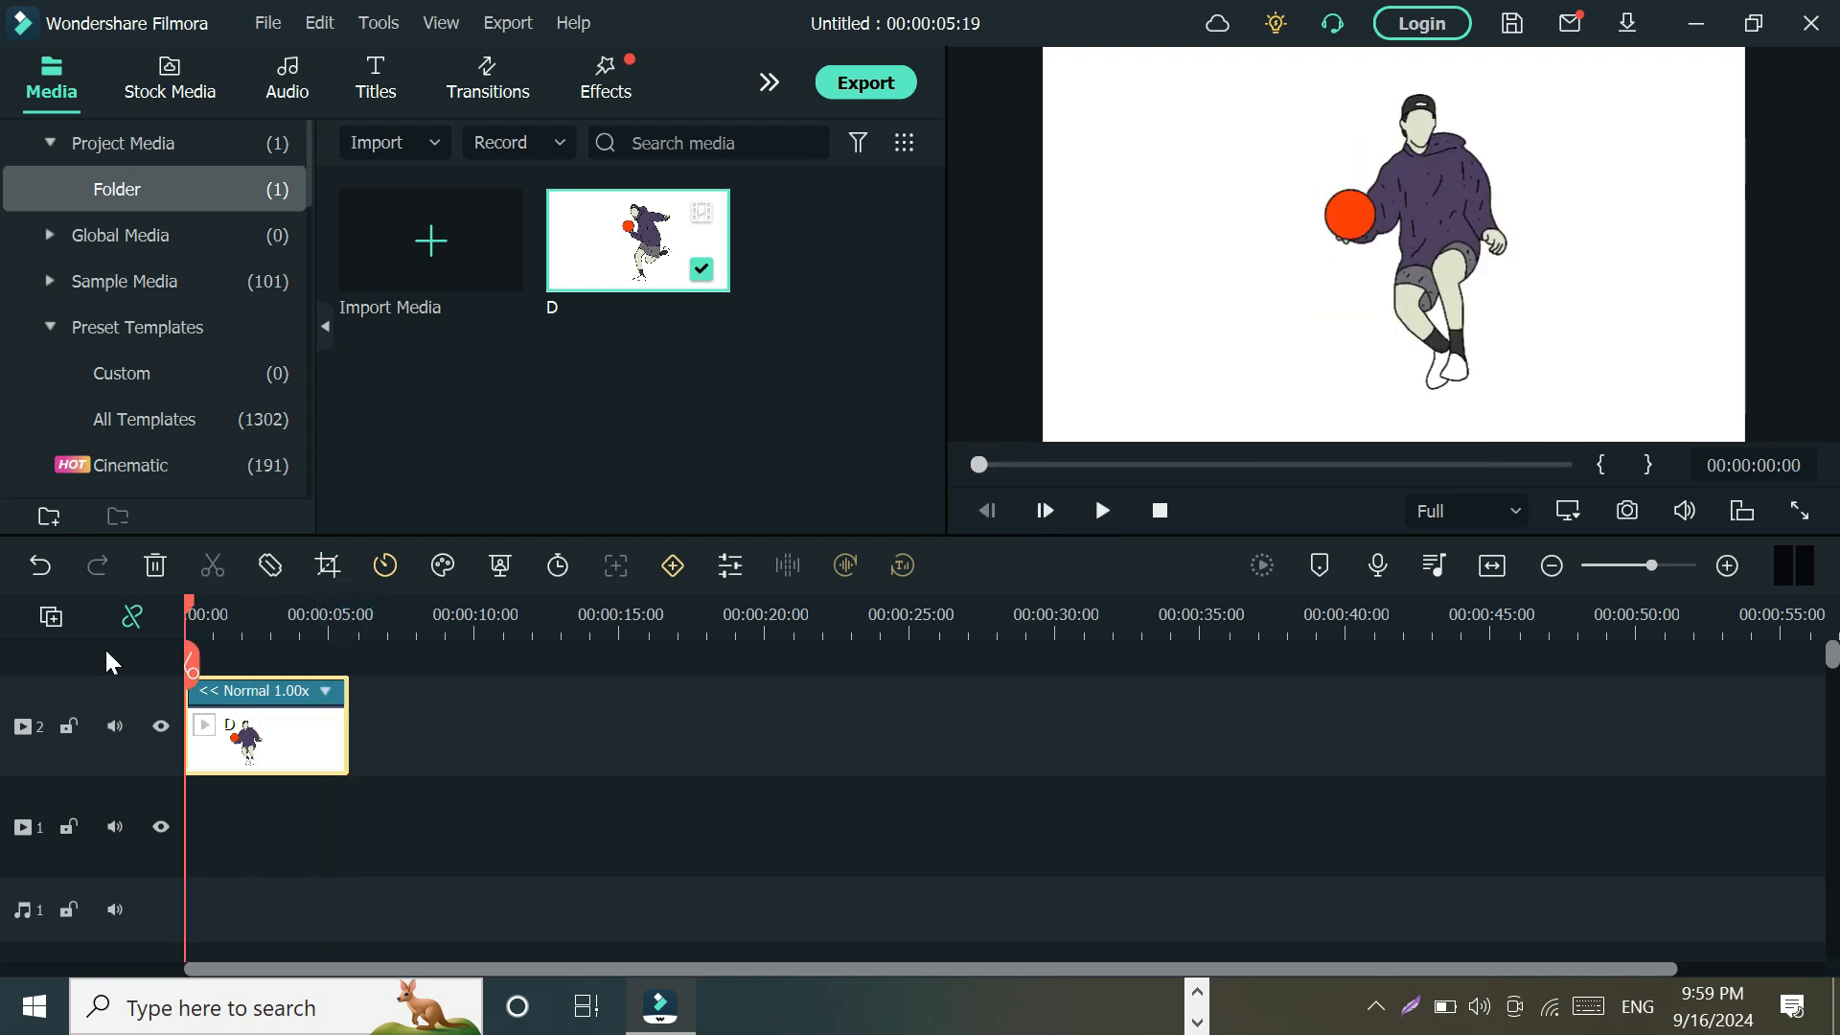
click(1102, 510)
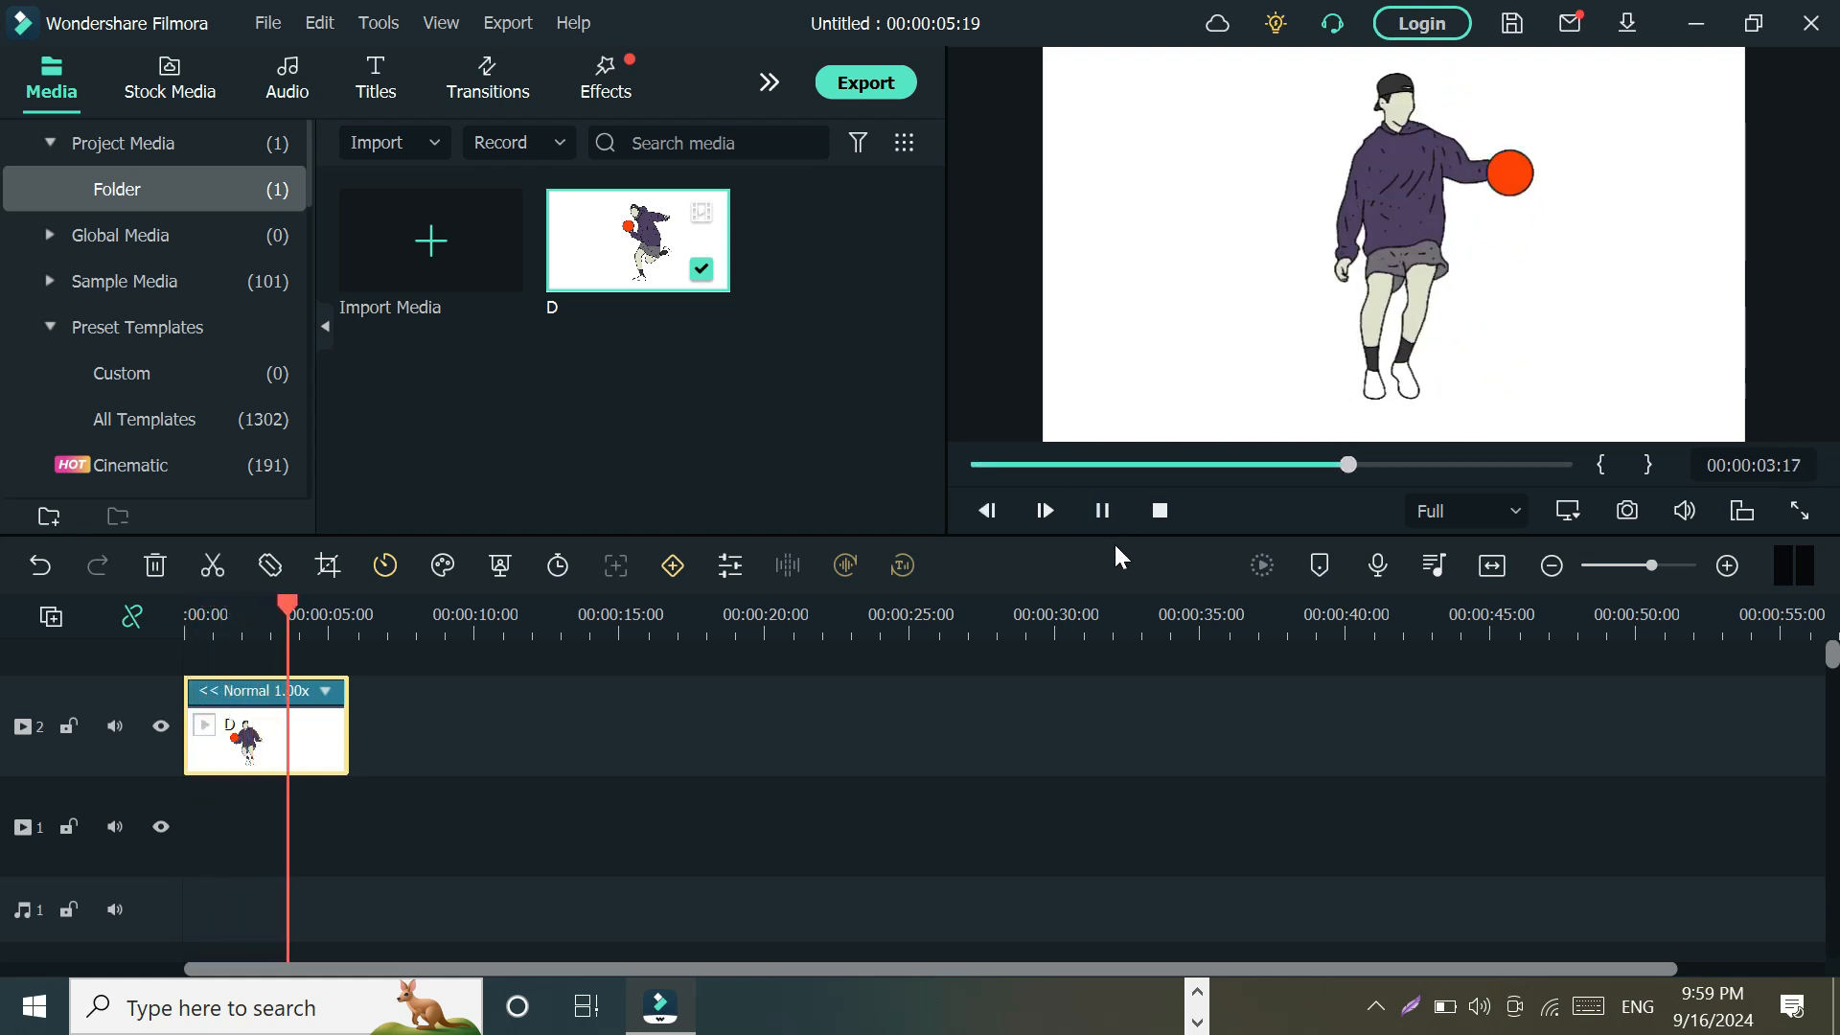
click(1104, 492)
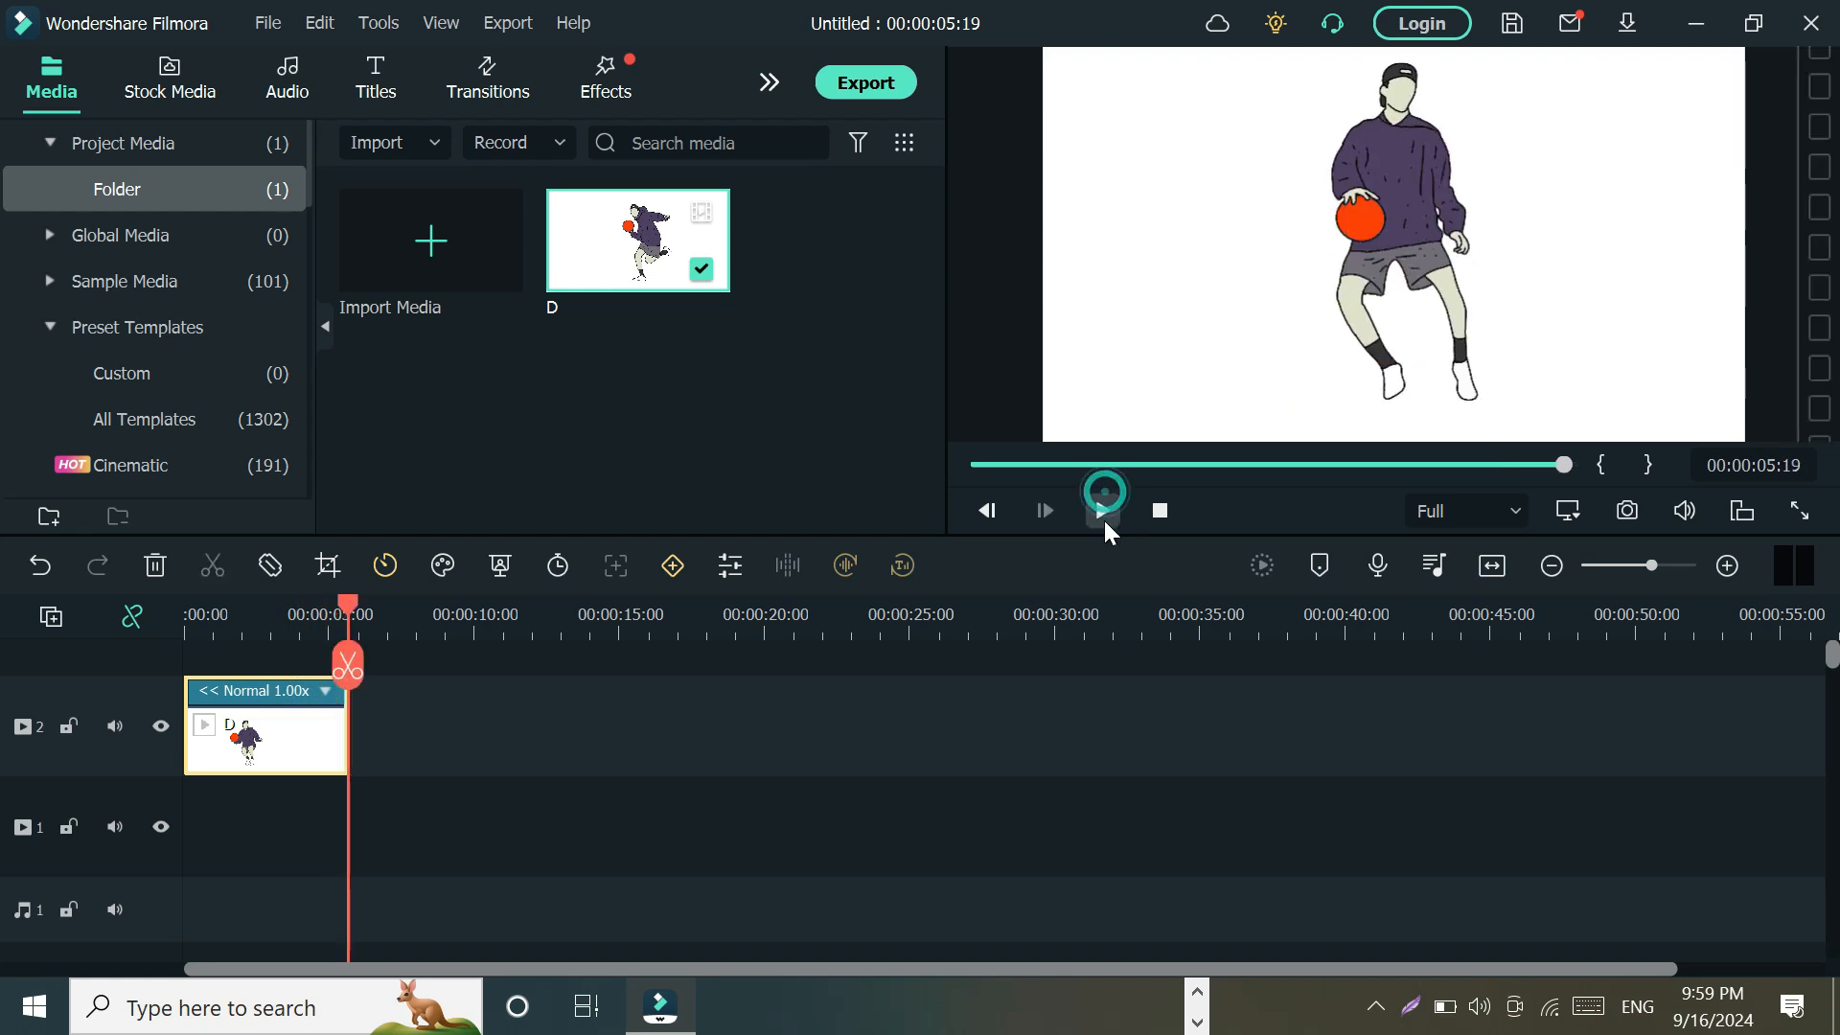
click(40, 565)
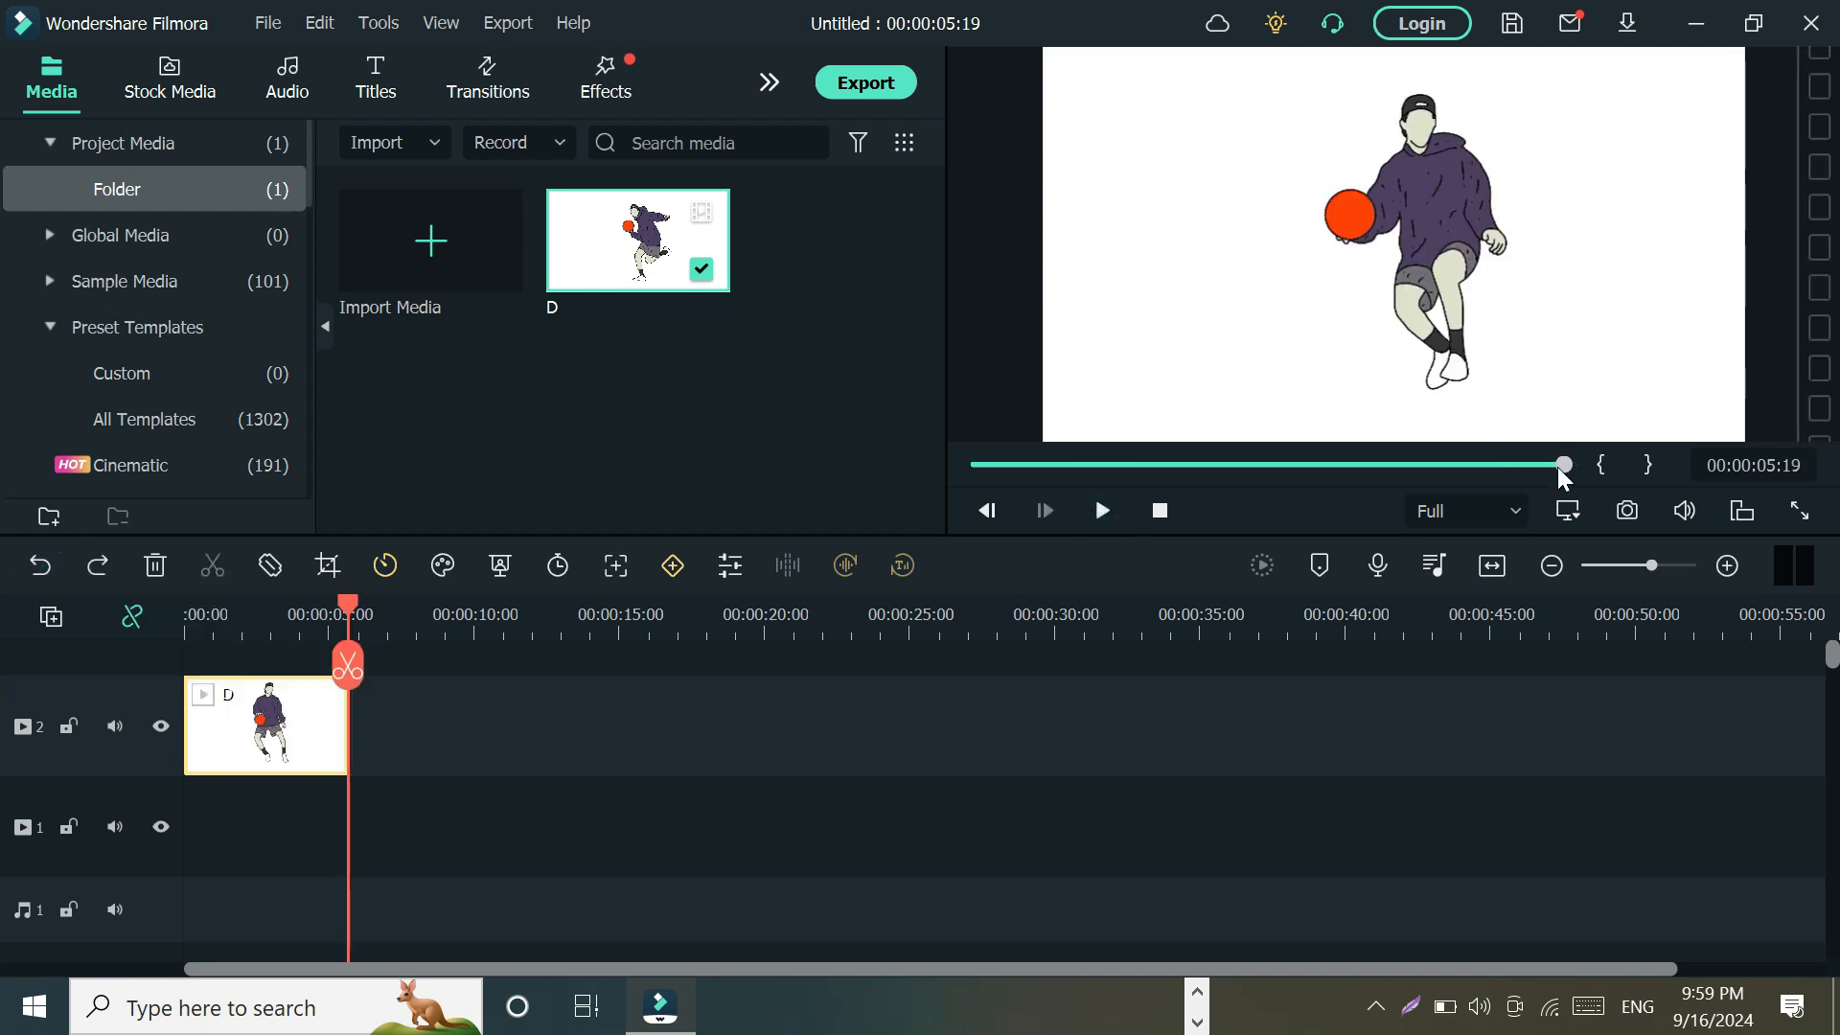
drag(1560, 468, 956, 489)
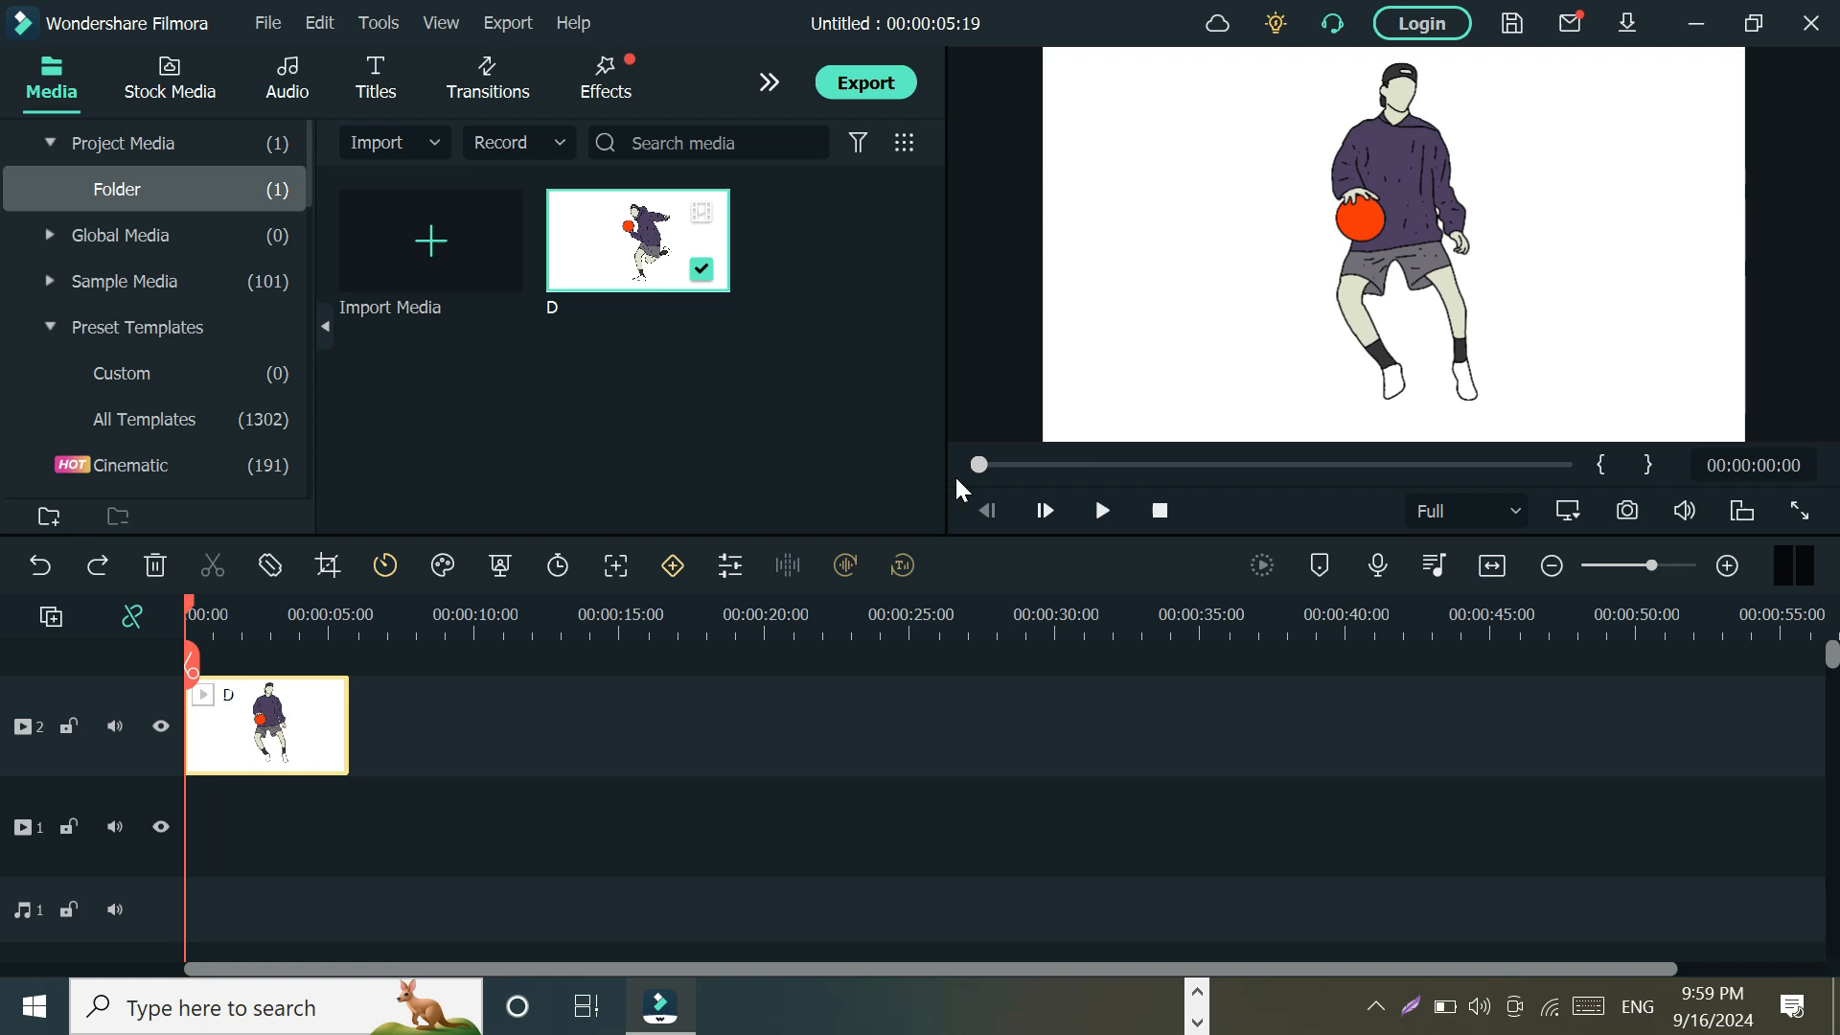
Play part of clip D from the start at normal speed and direction, and return the playhead to 00:00:00:00
click(1111, 524)
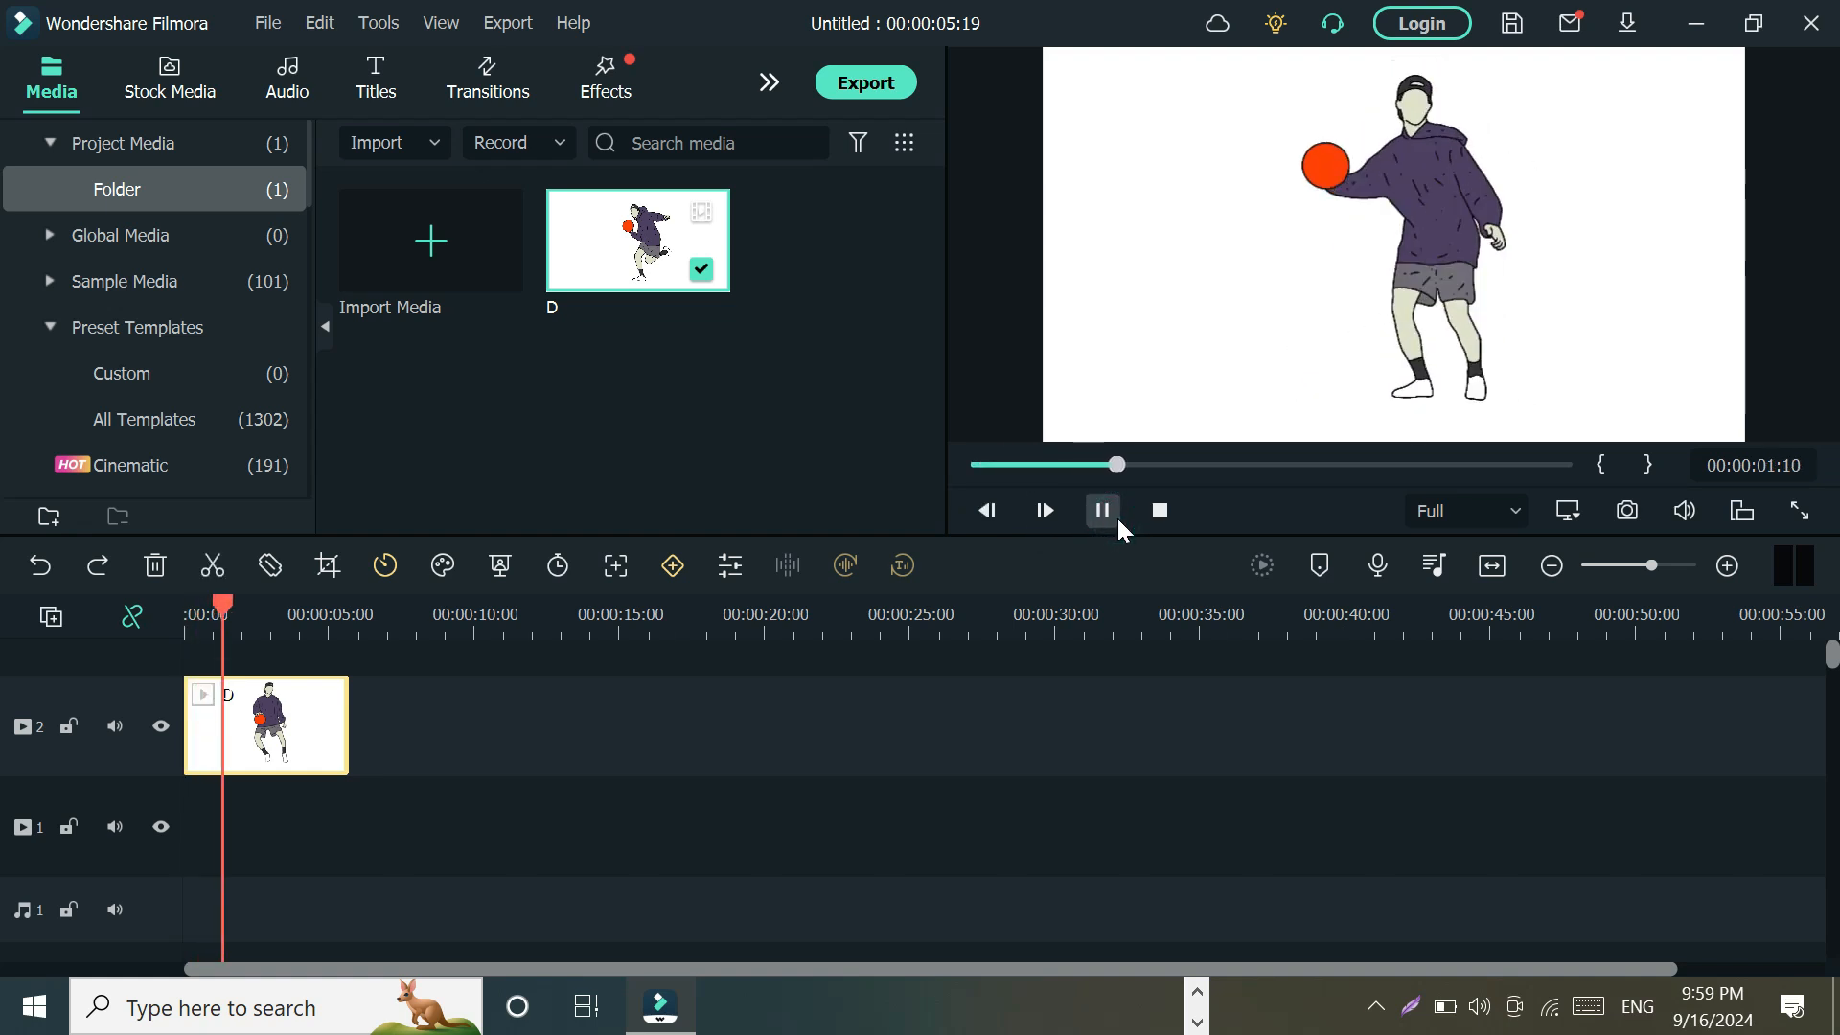
click(1112, 514)
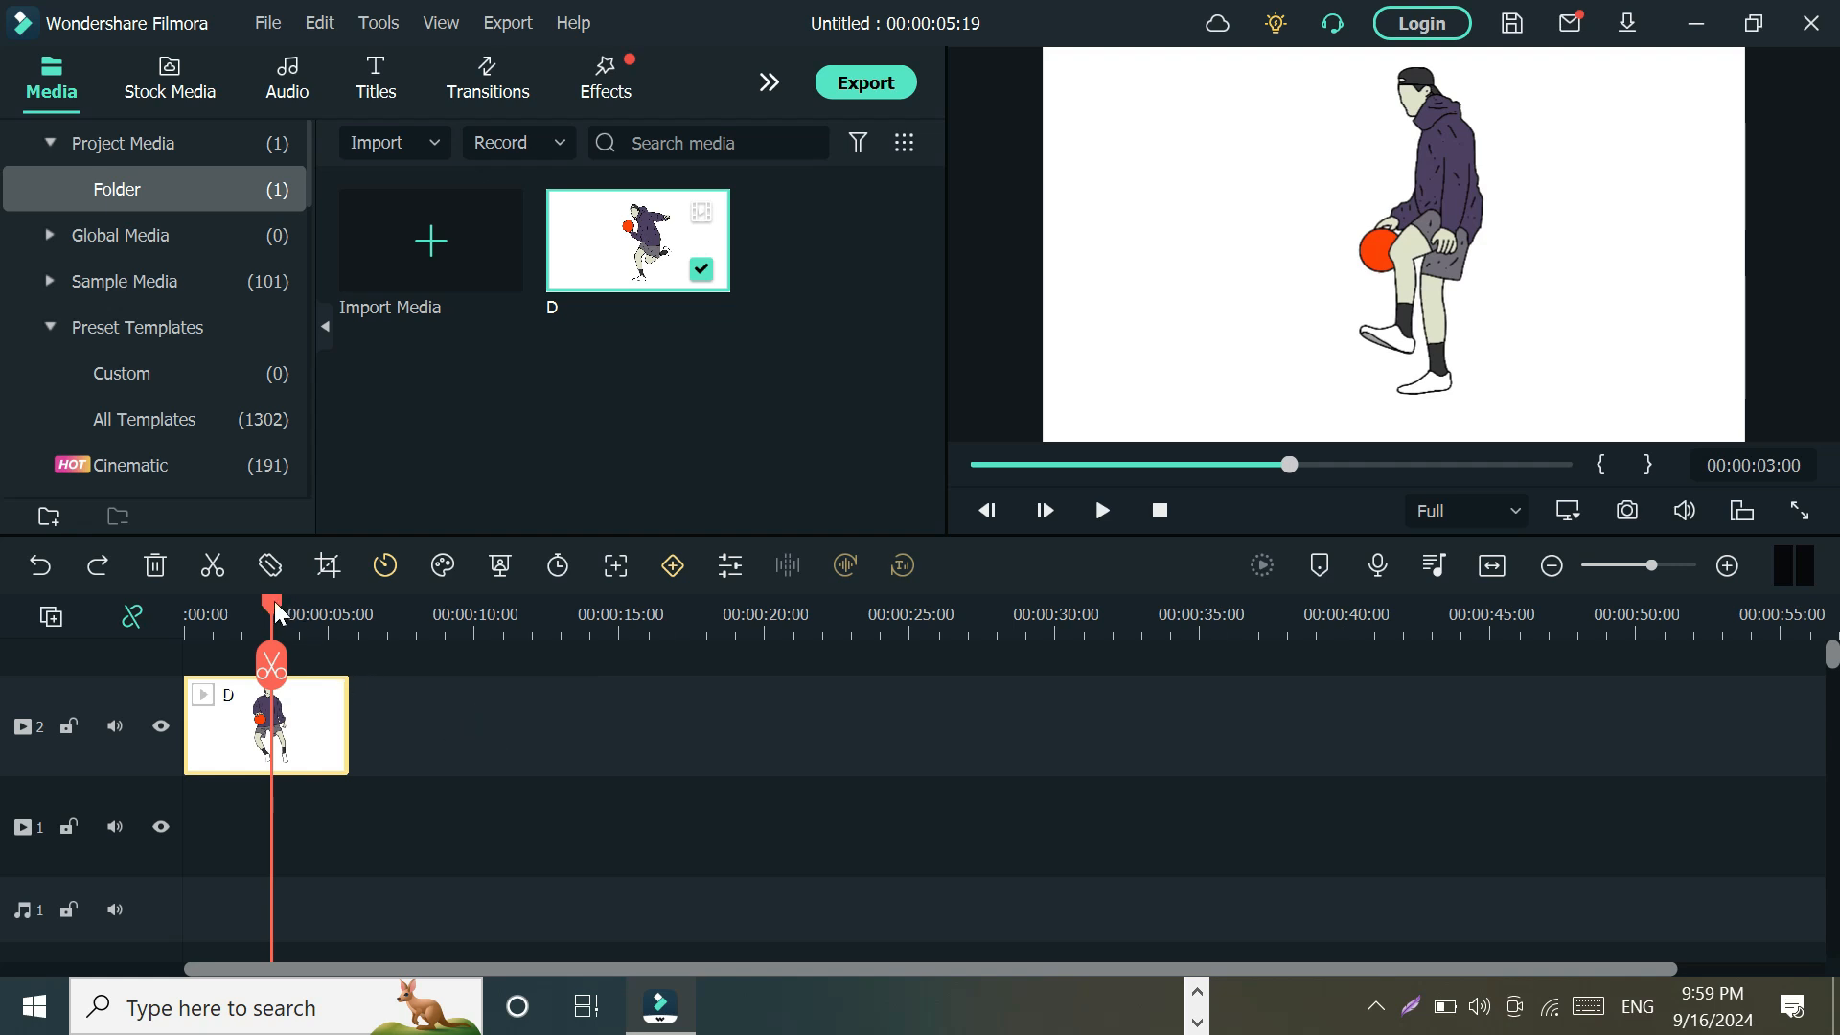
drag(274, 600, 169, 606)
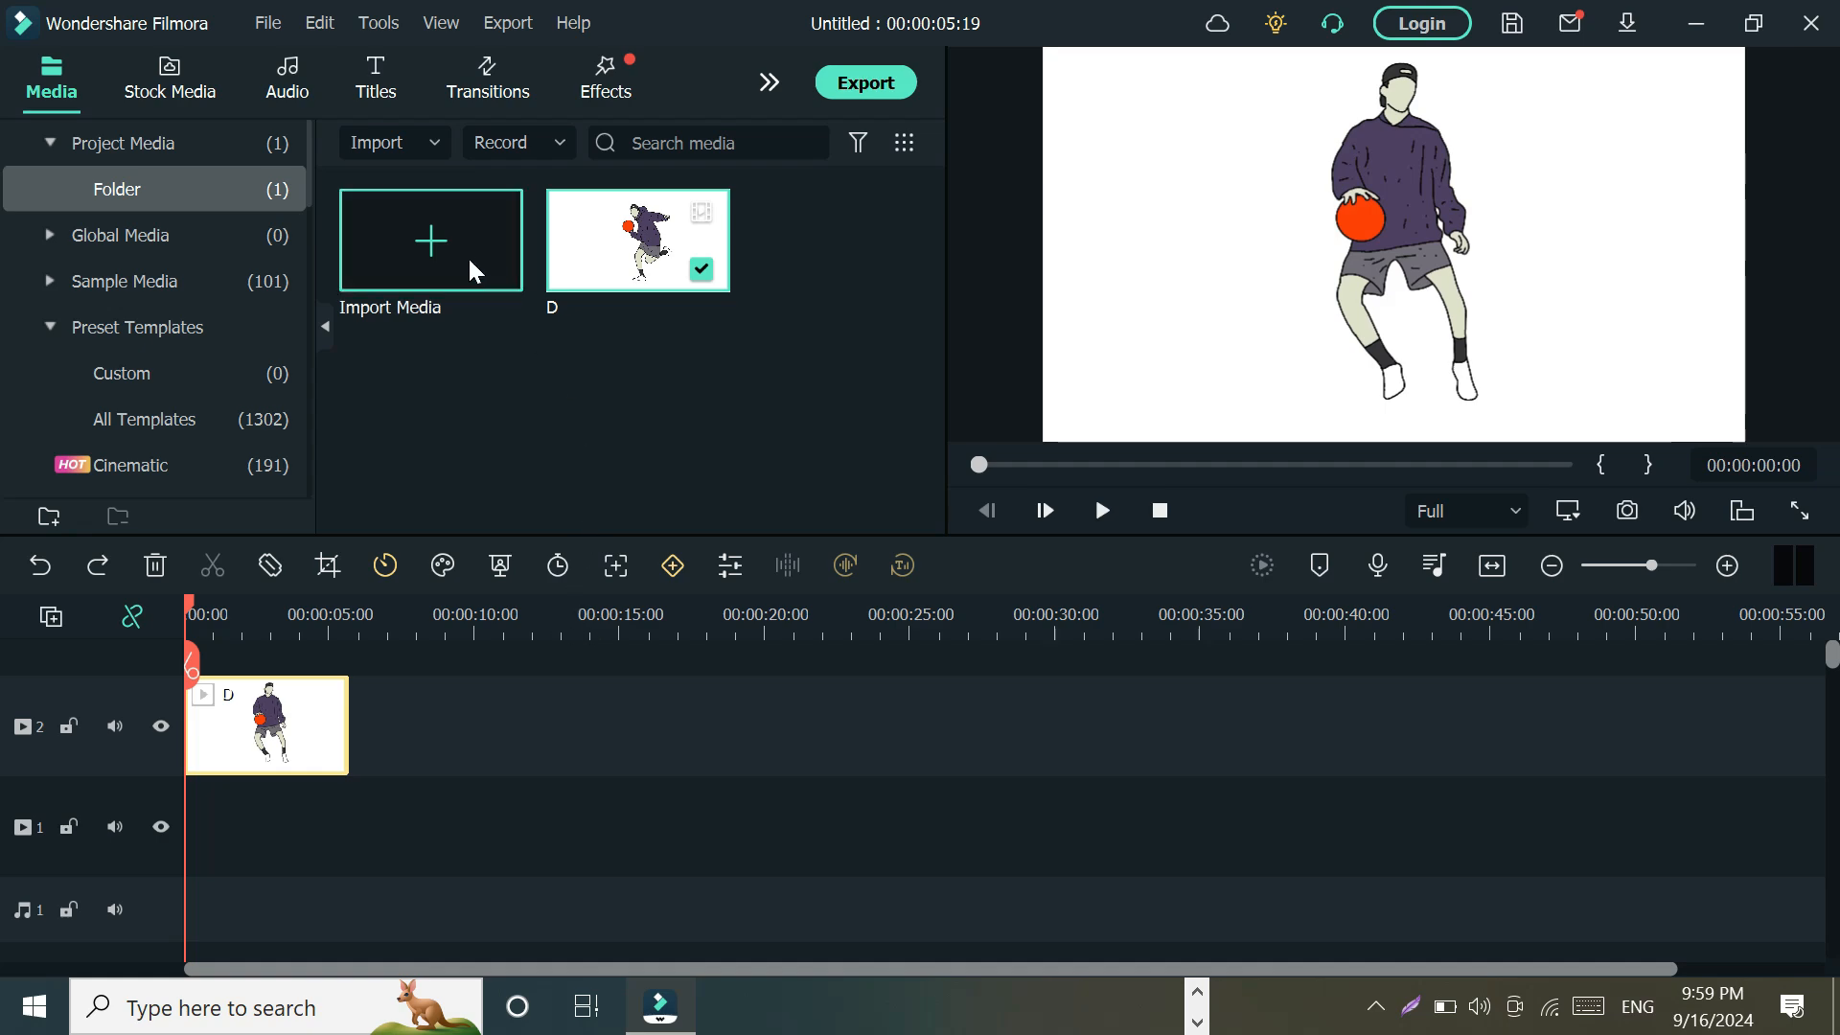
Import the video E and the location-pin image F from folder 7 into the project media
click(441, 243)
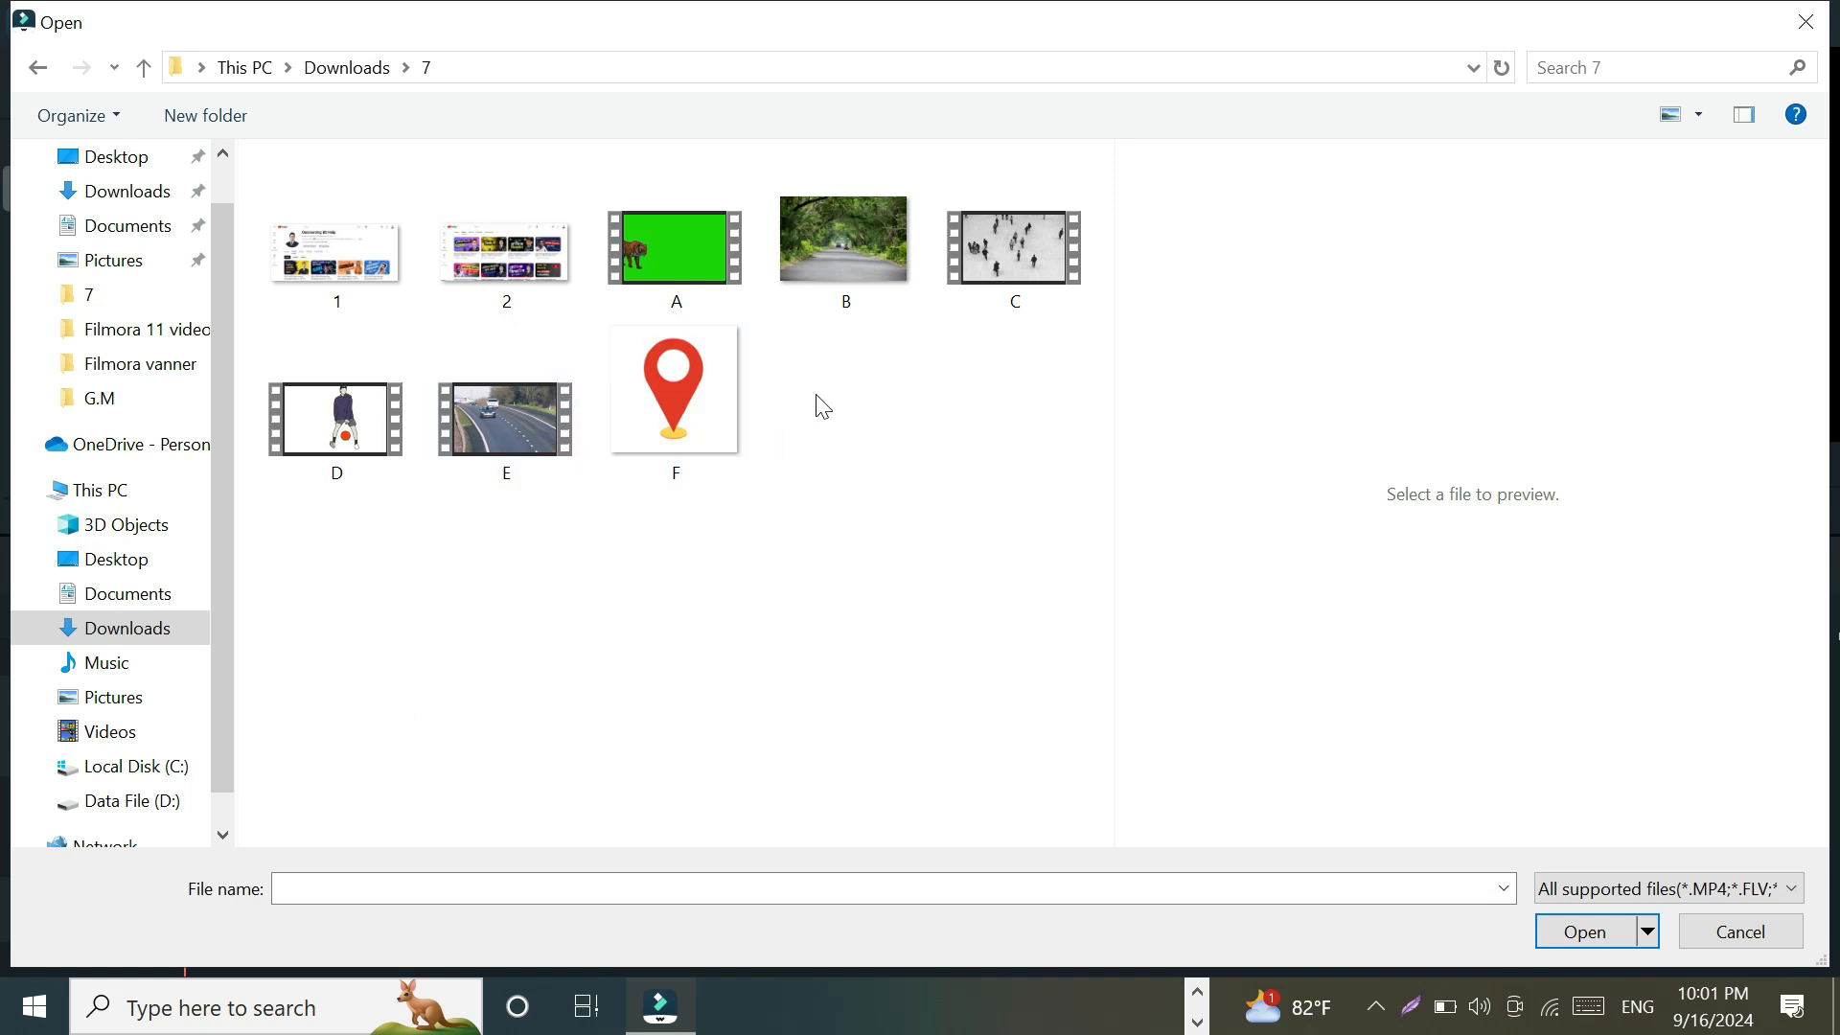
drag(815, 393, 471, 451)
click(1586, 935)
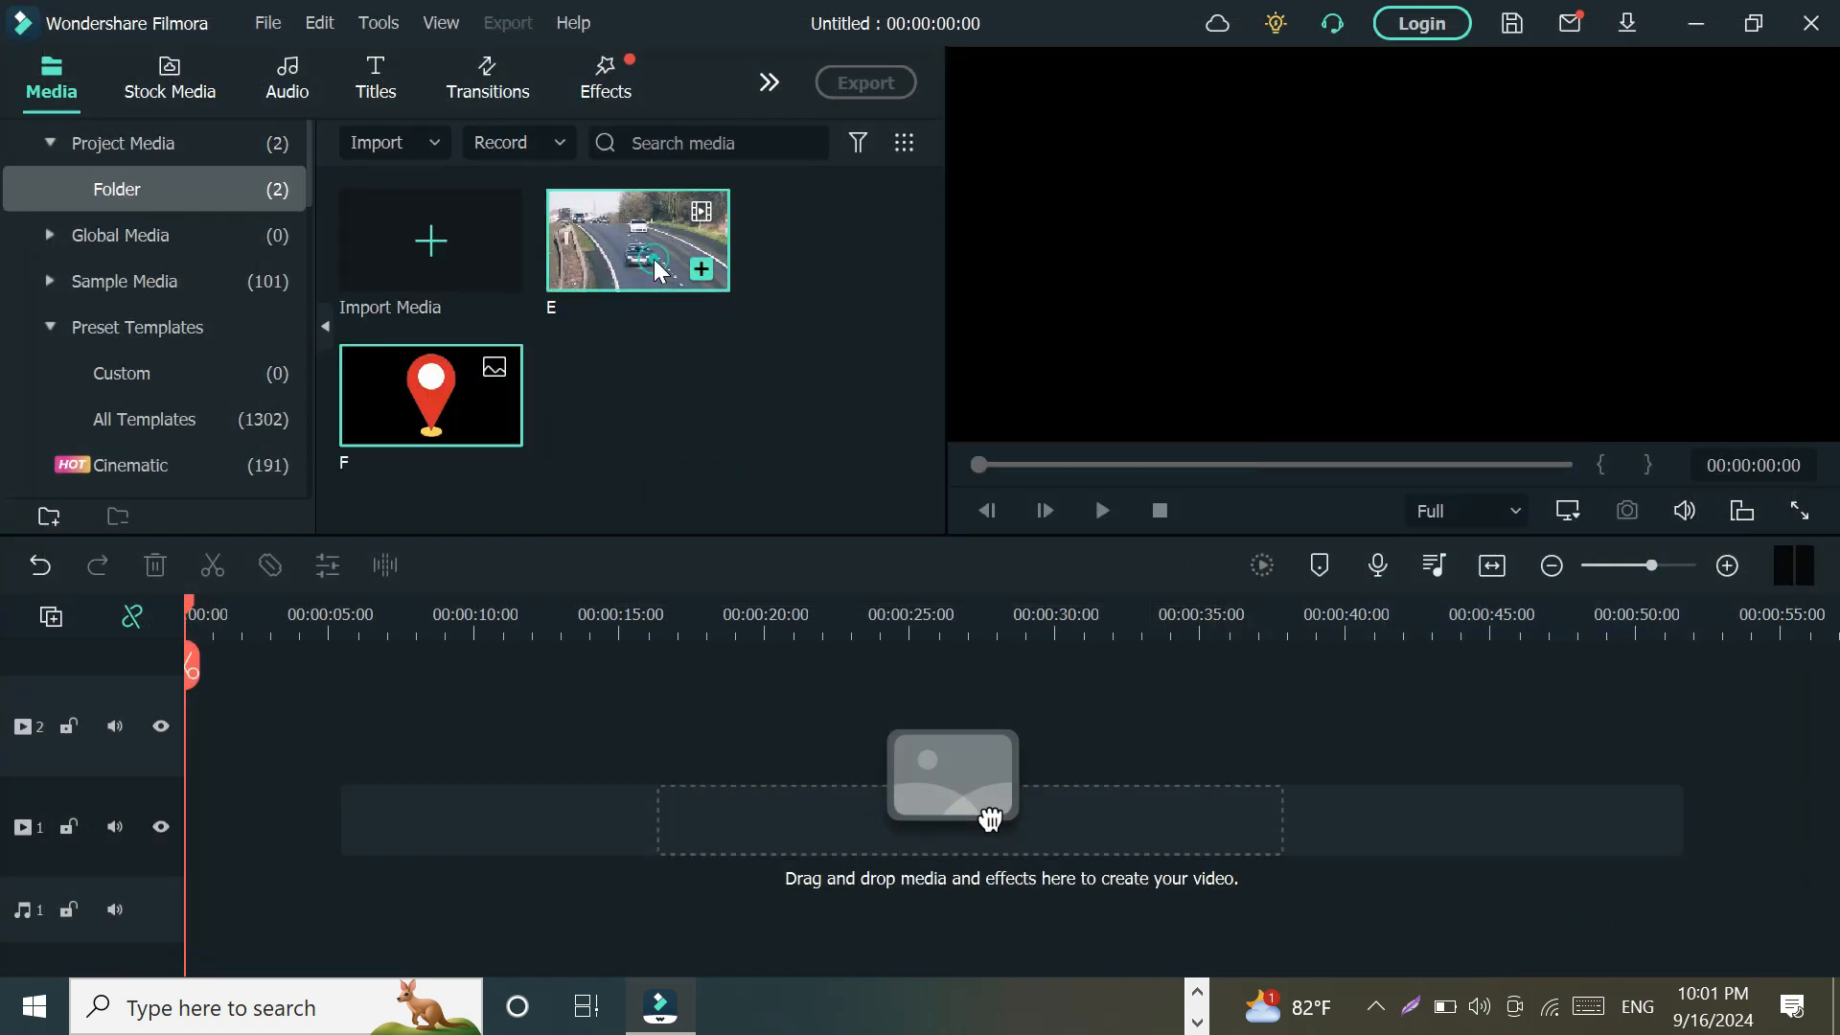
Add media E and F to the start of the timeline and move both clips down to video track 1
drag(655, 260, 668, 503)
drag(990, 820, 188, 740)
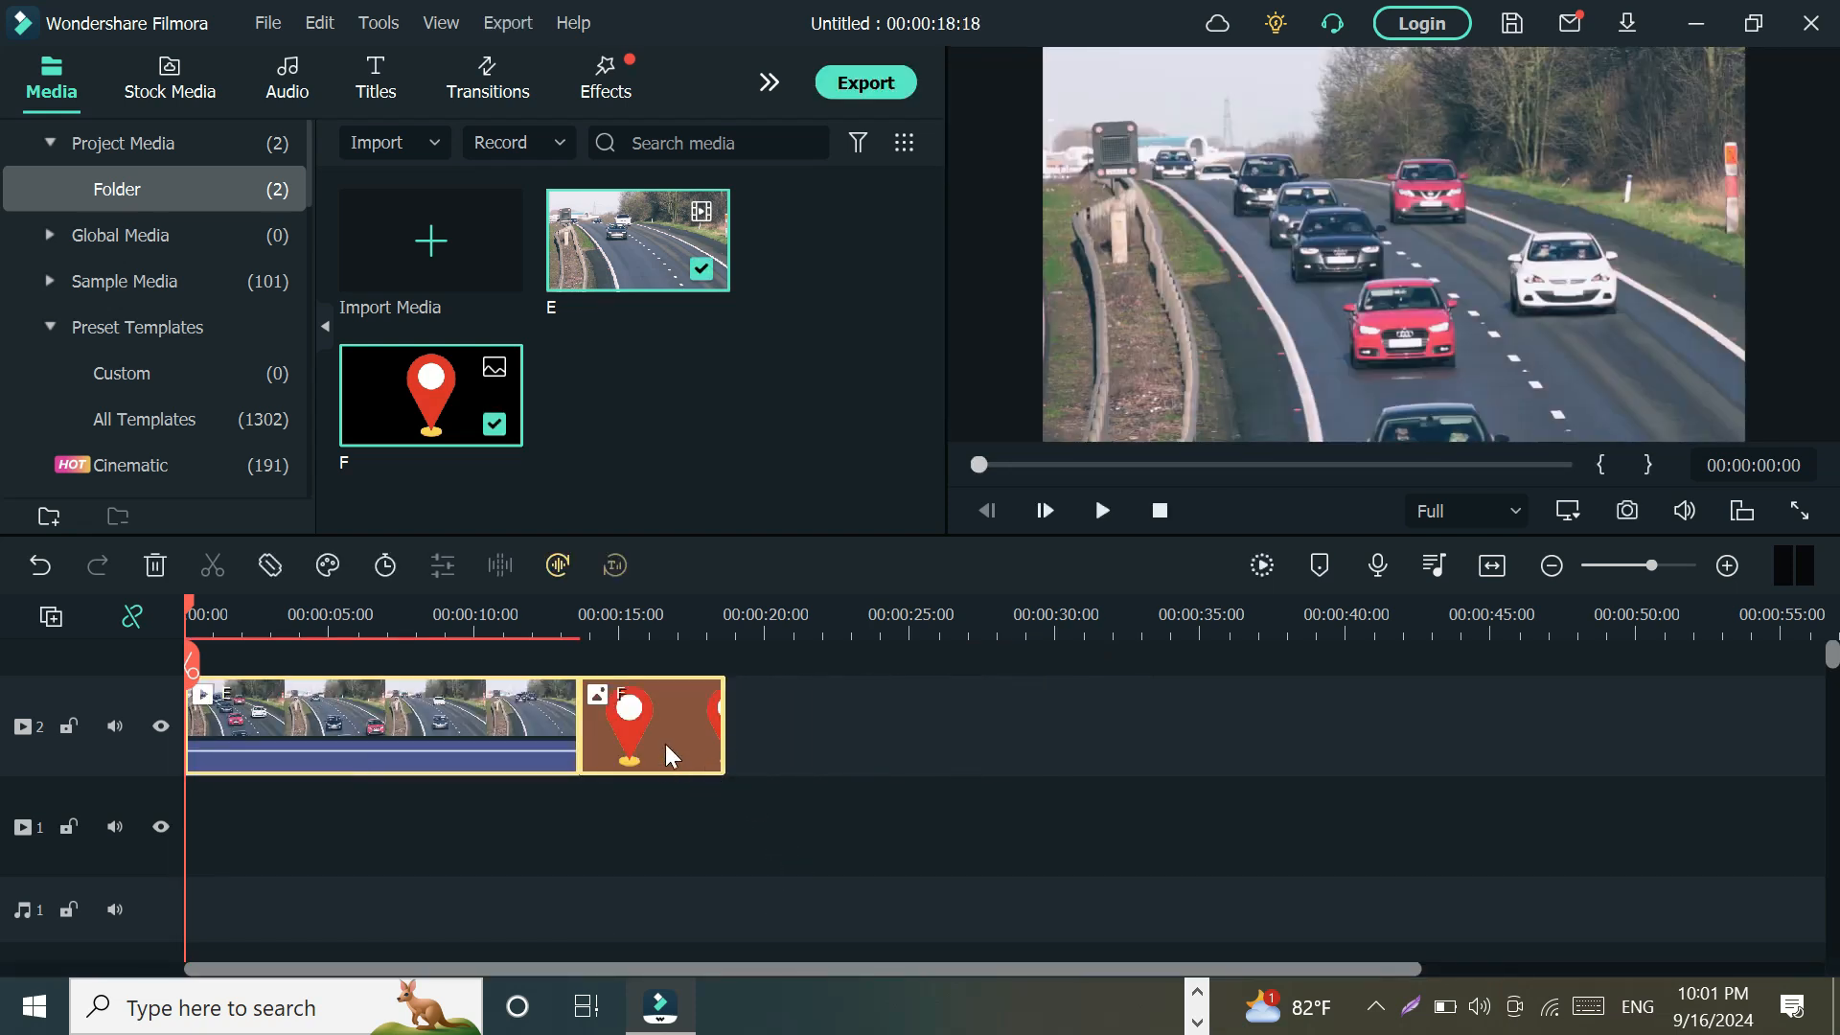
drag(665, 743, 543, 786)
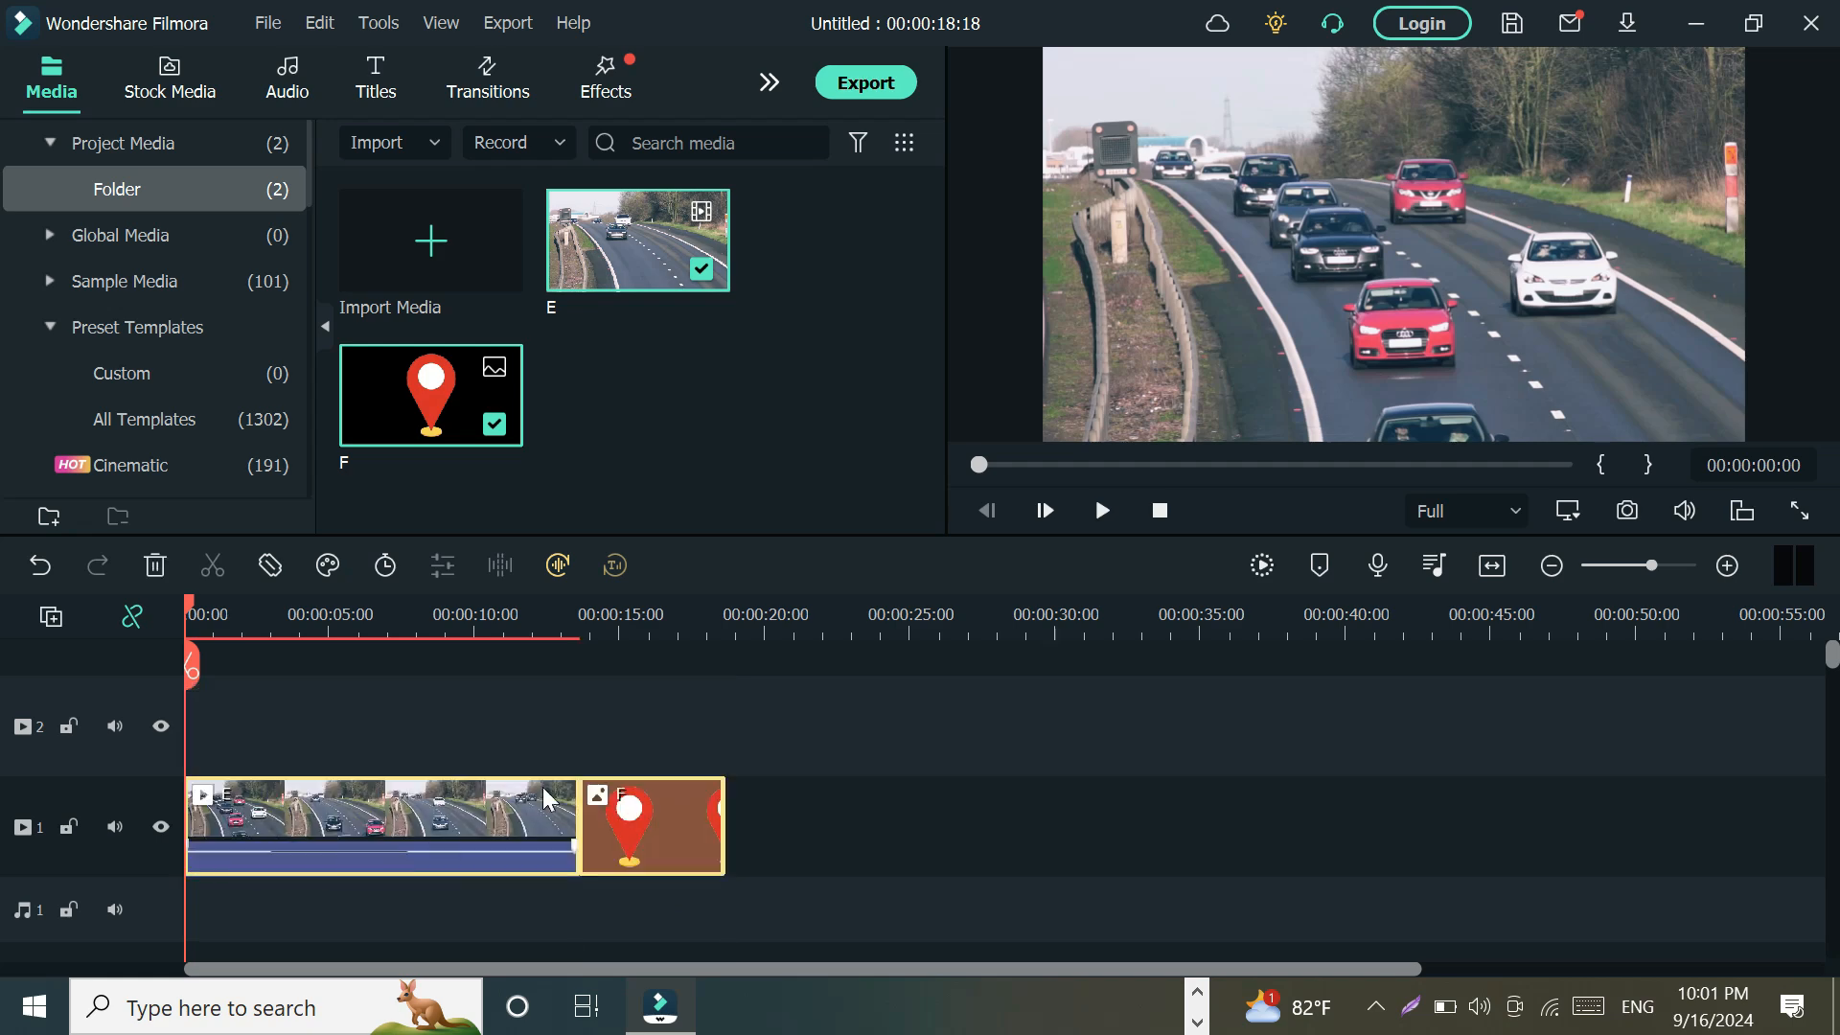
click(854, 730)
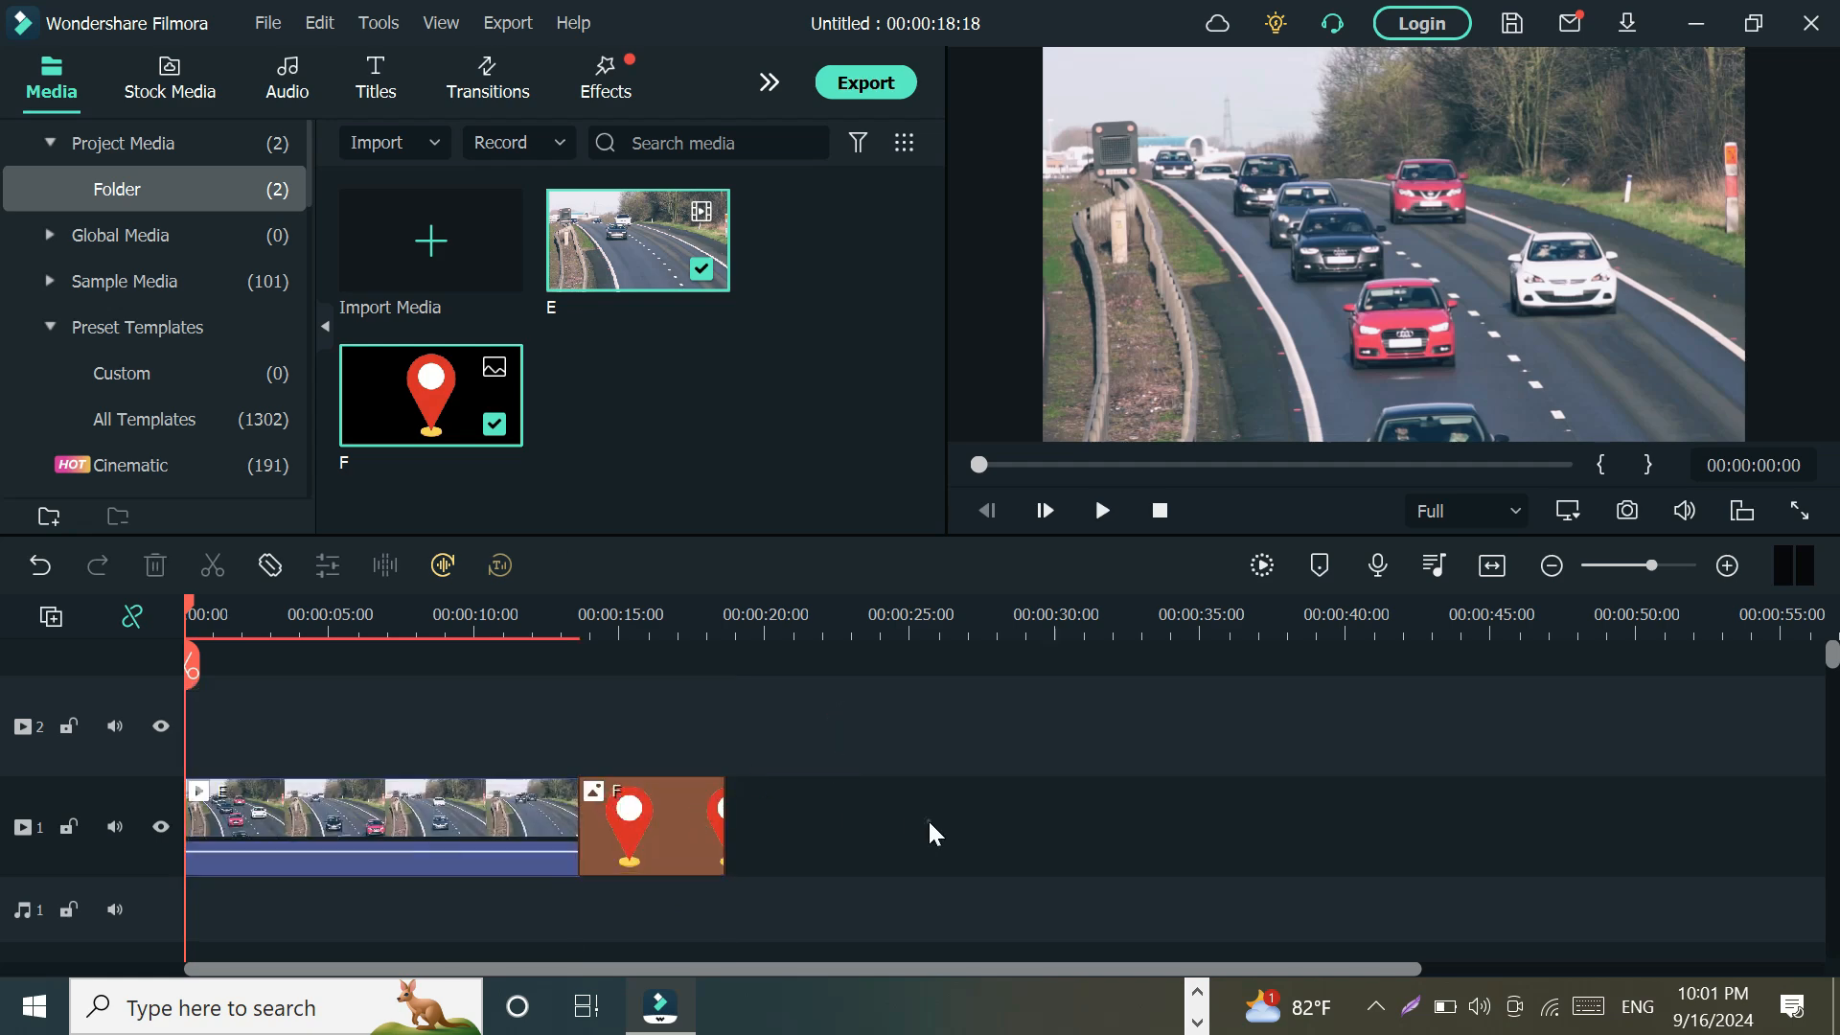
Move the pin image F further along video track 1, leaving a gap of about 13 seconds after clip E
click(928, 823)
click(711, 840)
drag(688, 837, 1086, 830)
click(790, 837)
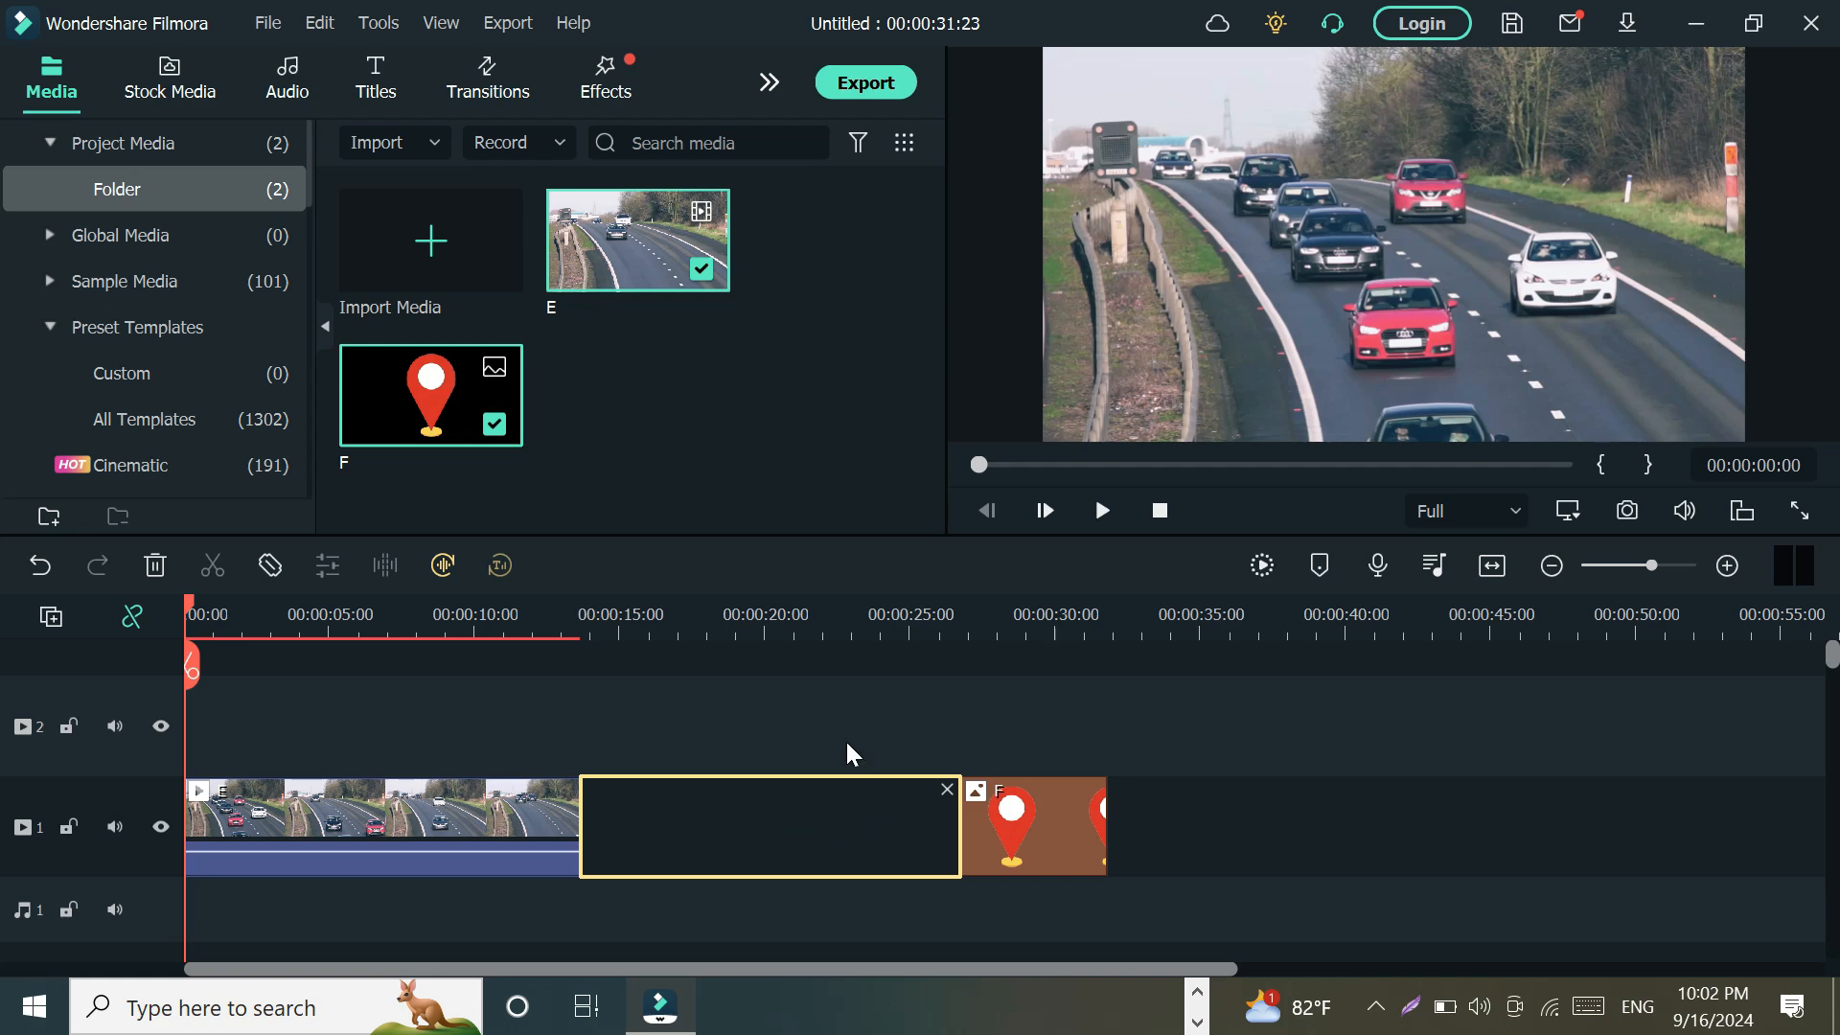
scroll(837, 734, down, 1)
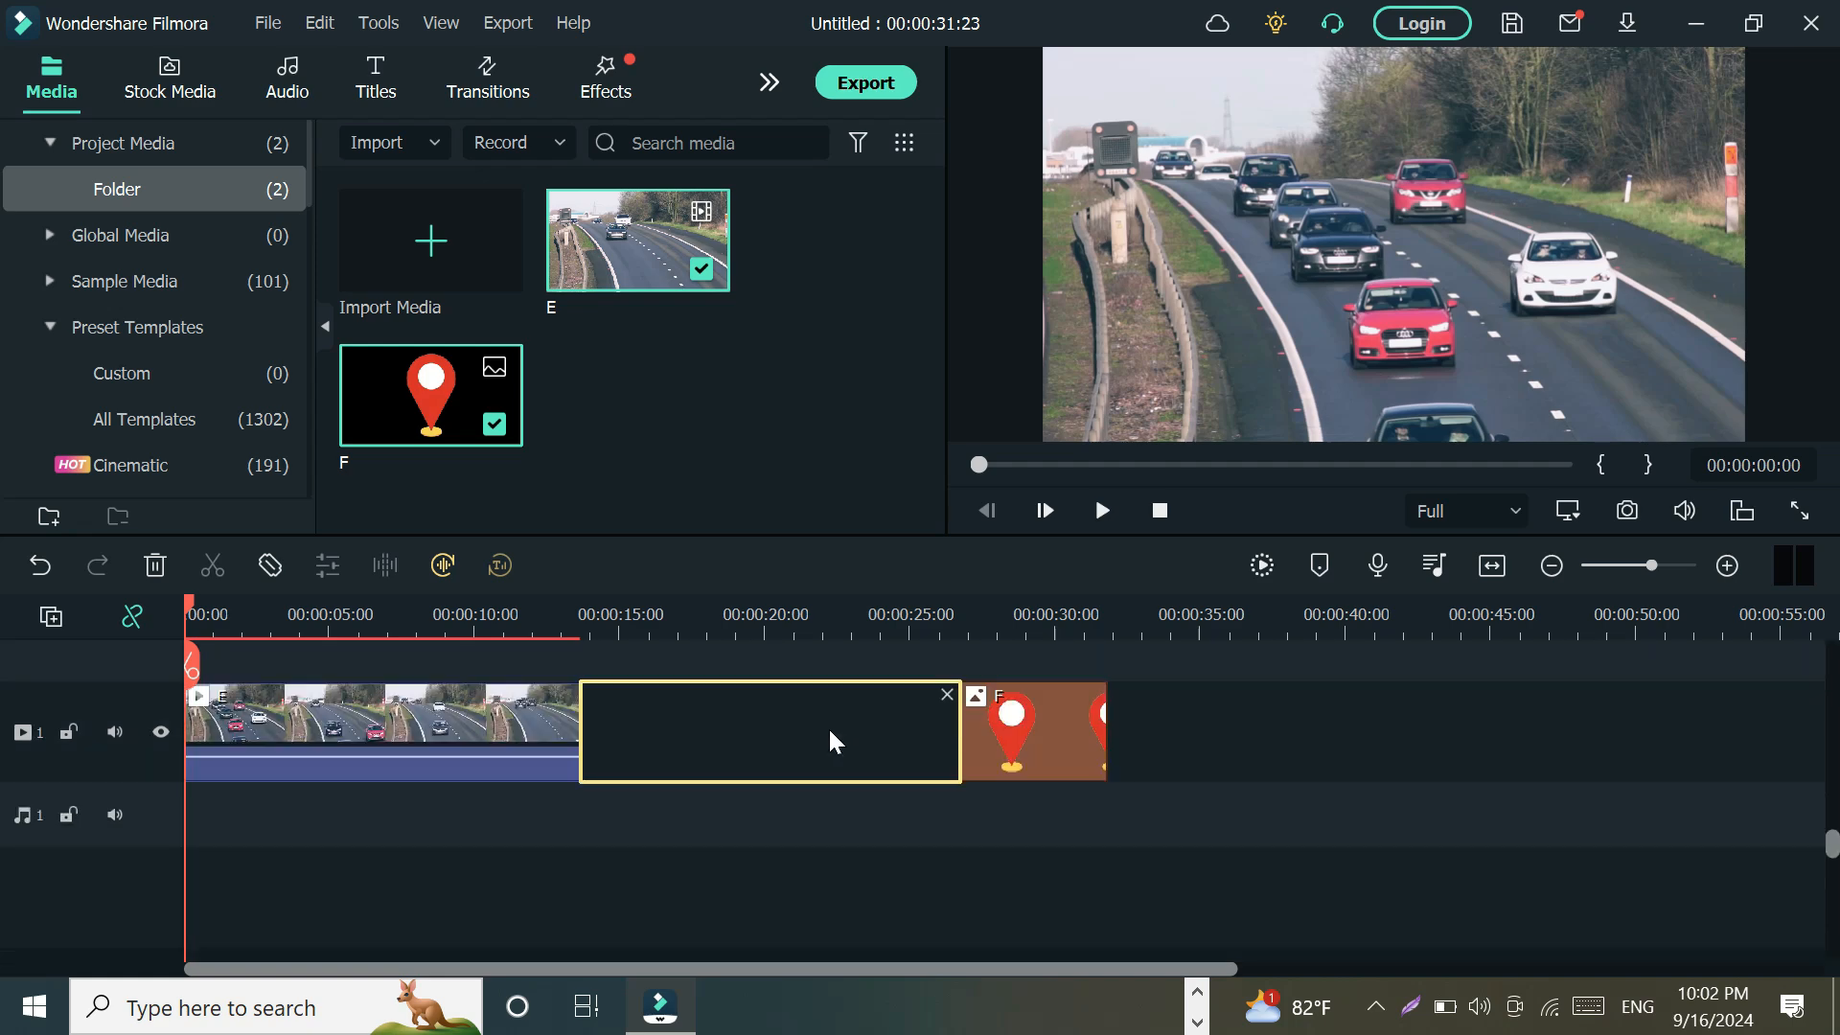
Play clip E and scrub through it to examine the moving cars, and return the playhead to 00:00:00:00
click(1104, 514)
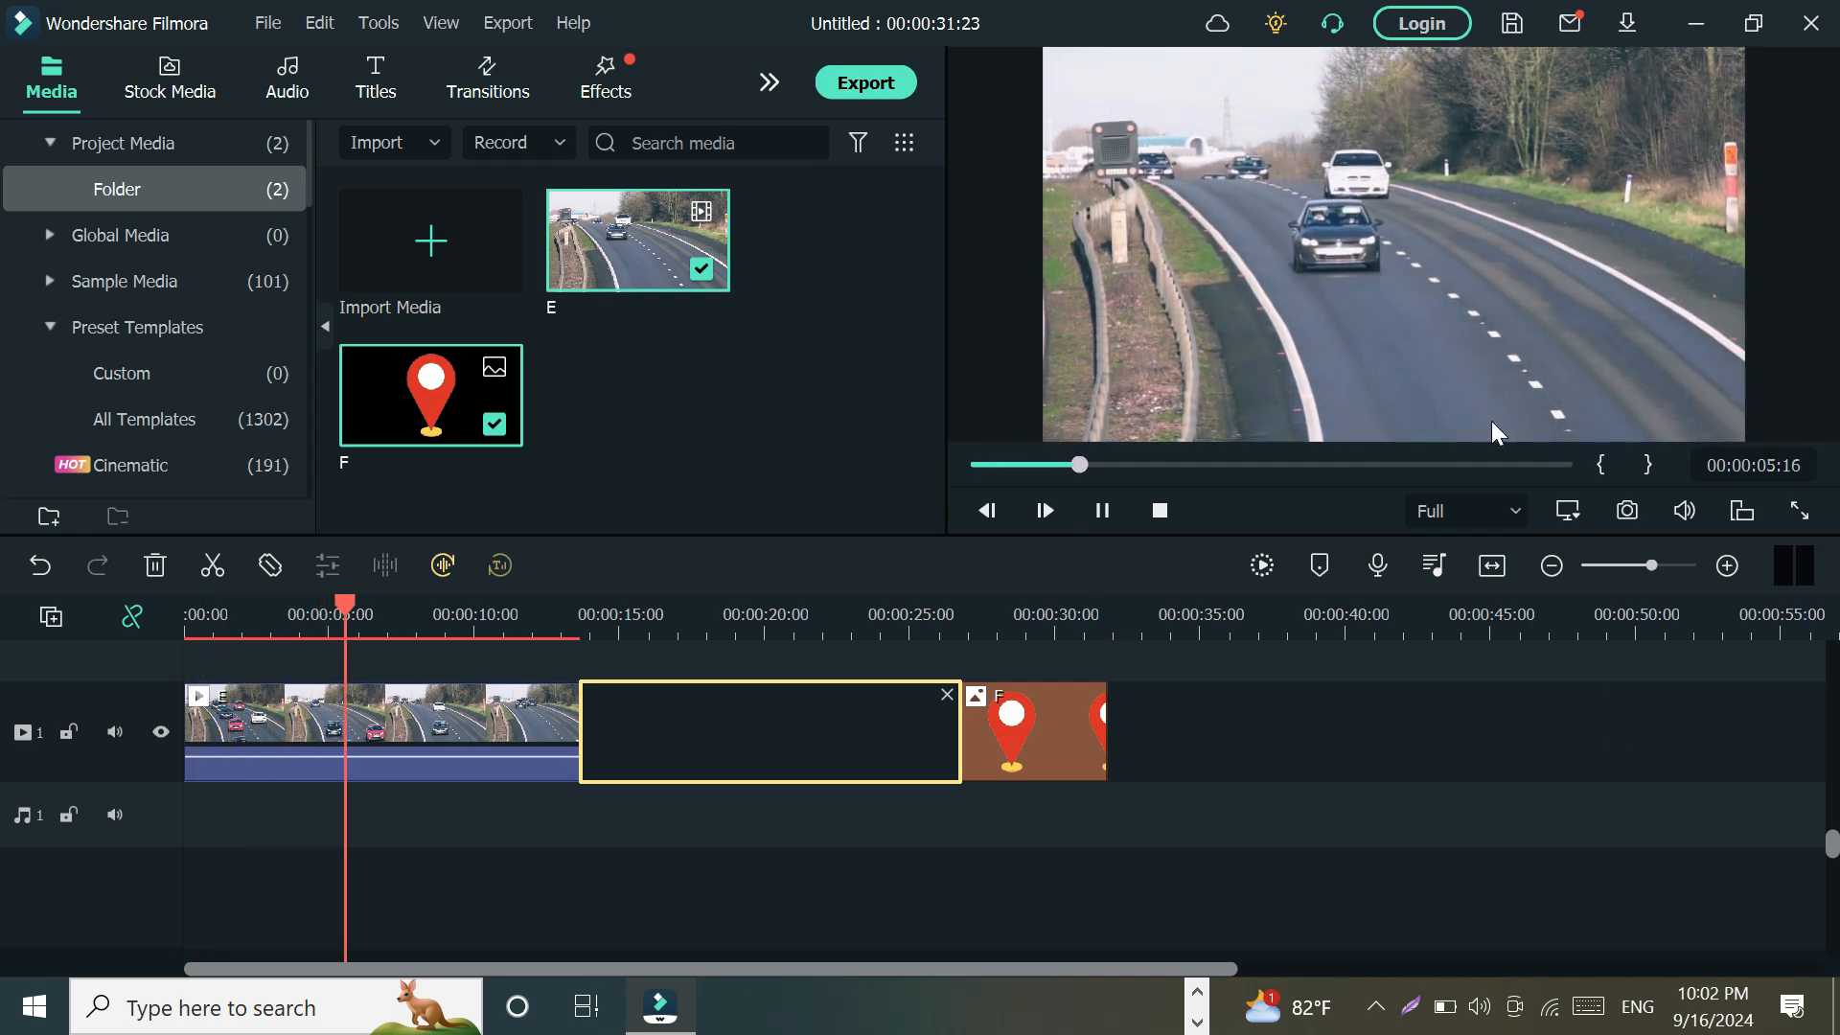
click(1104, 513)
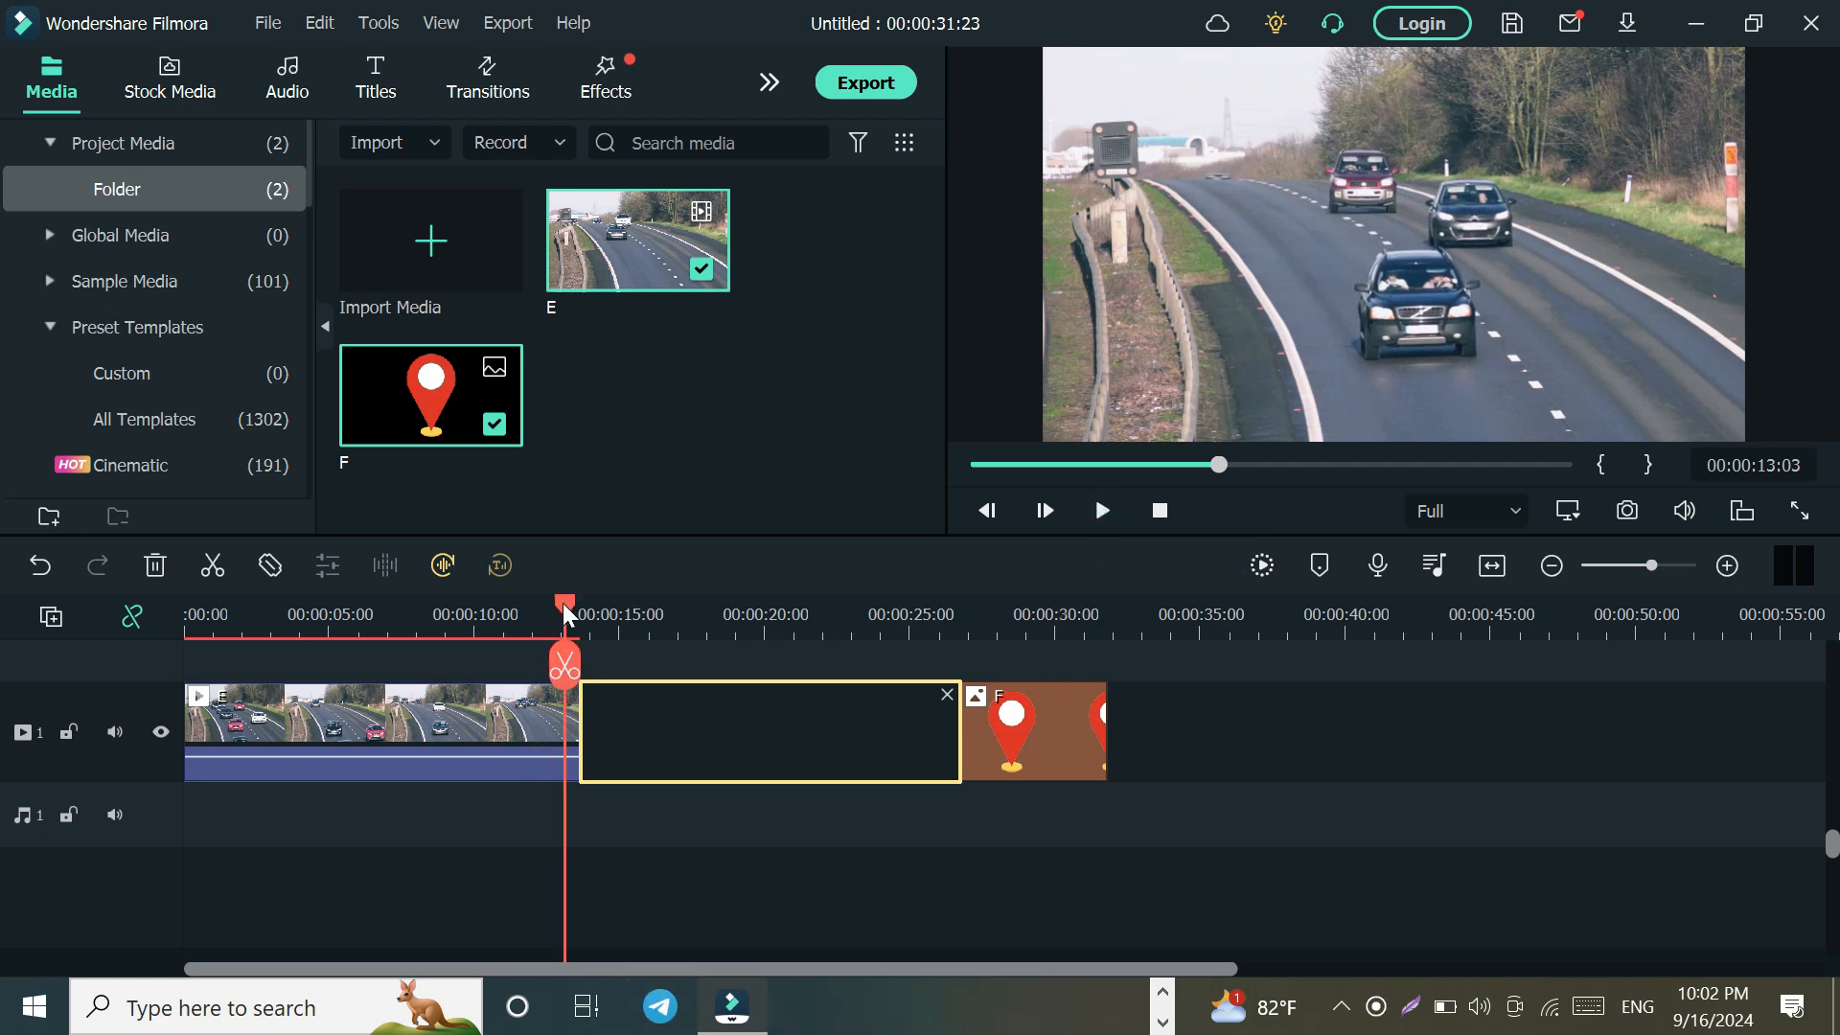
drag(564, 613, 238, 612)
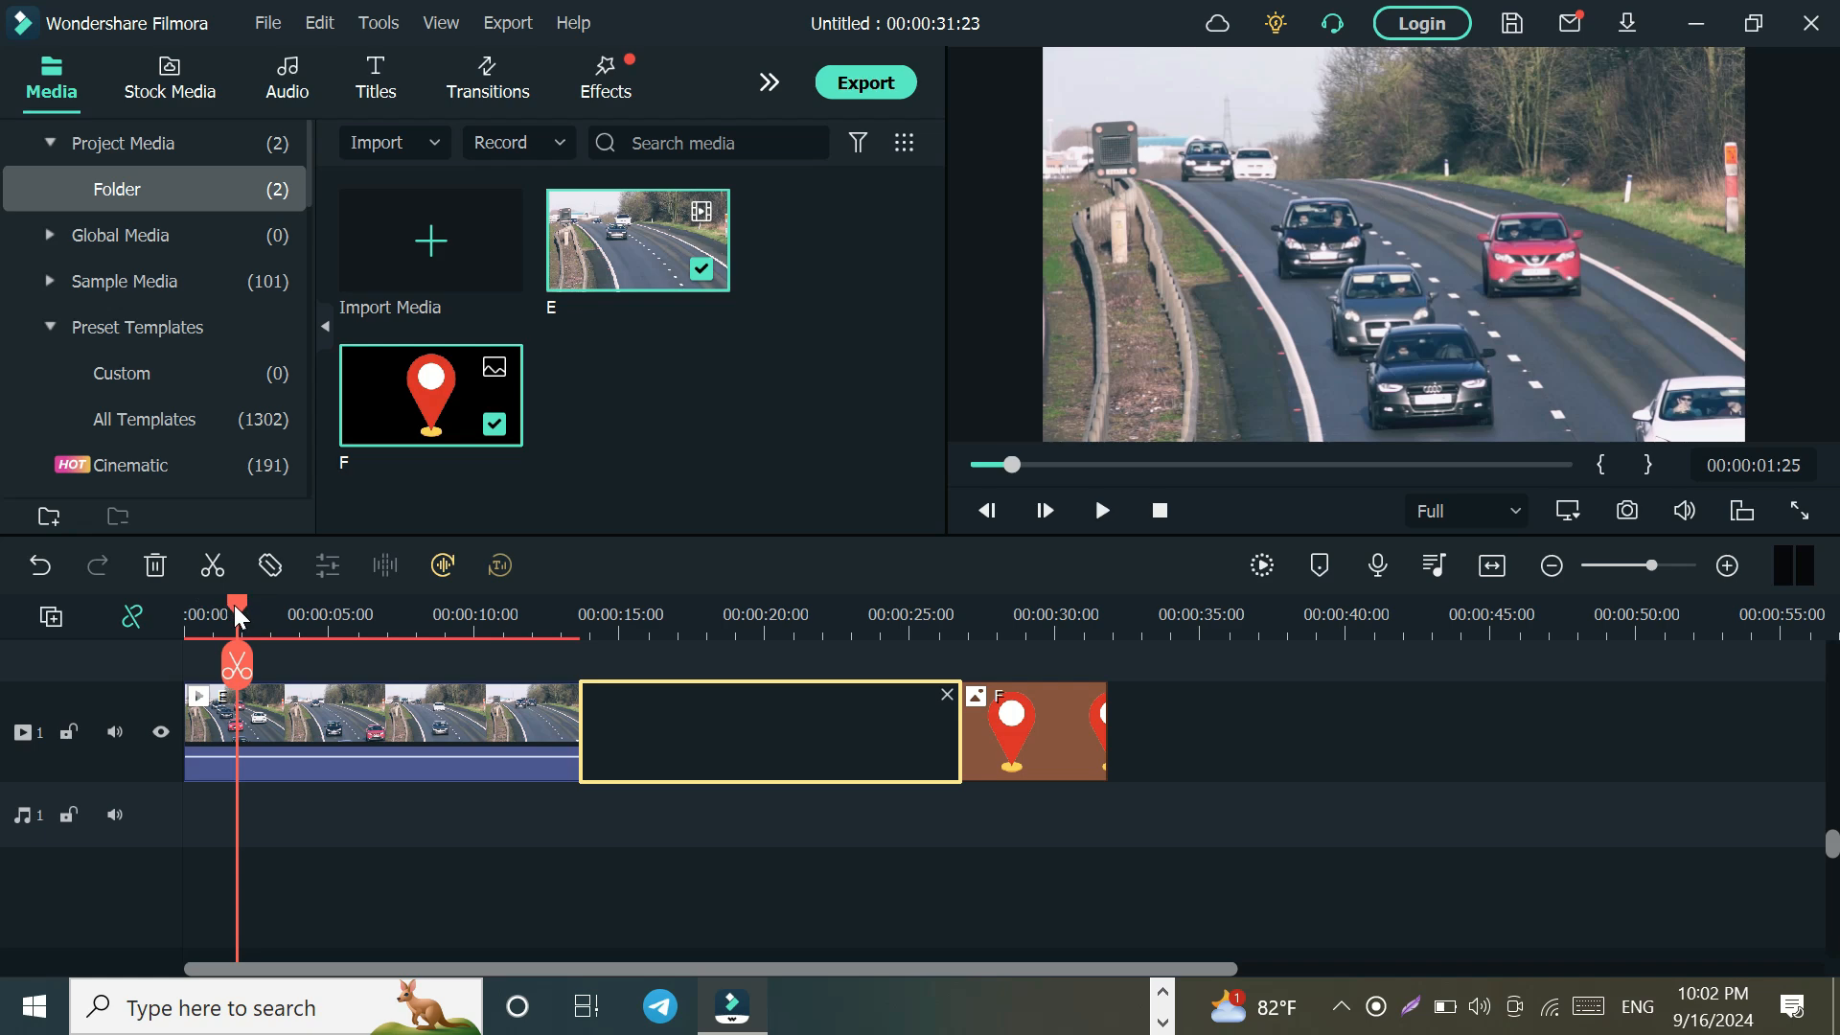
drag(234, 606, 247, 611)
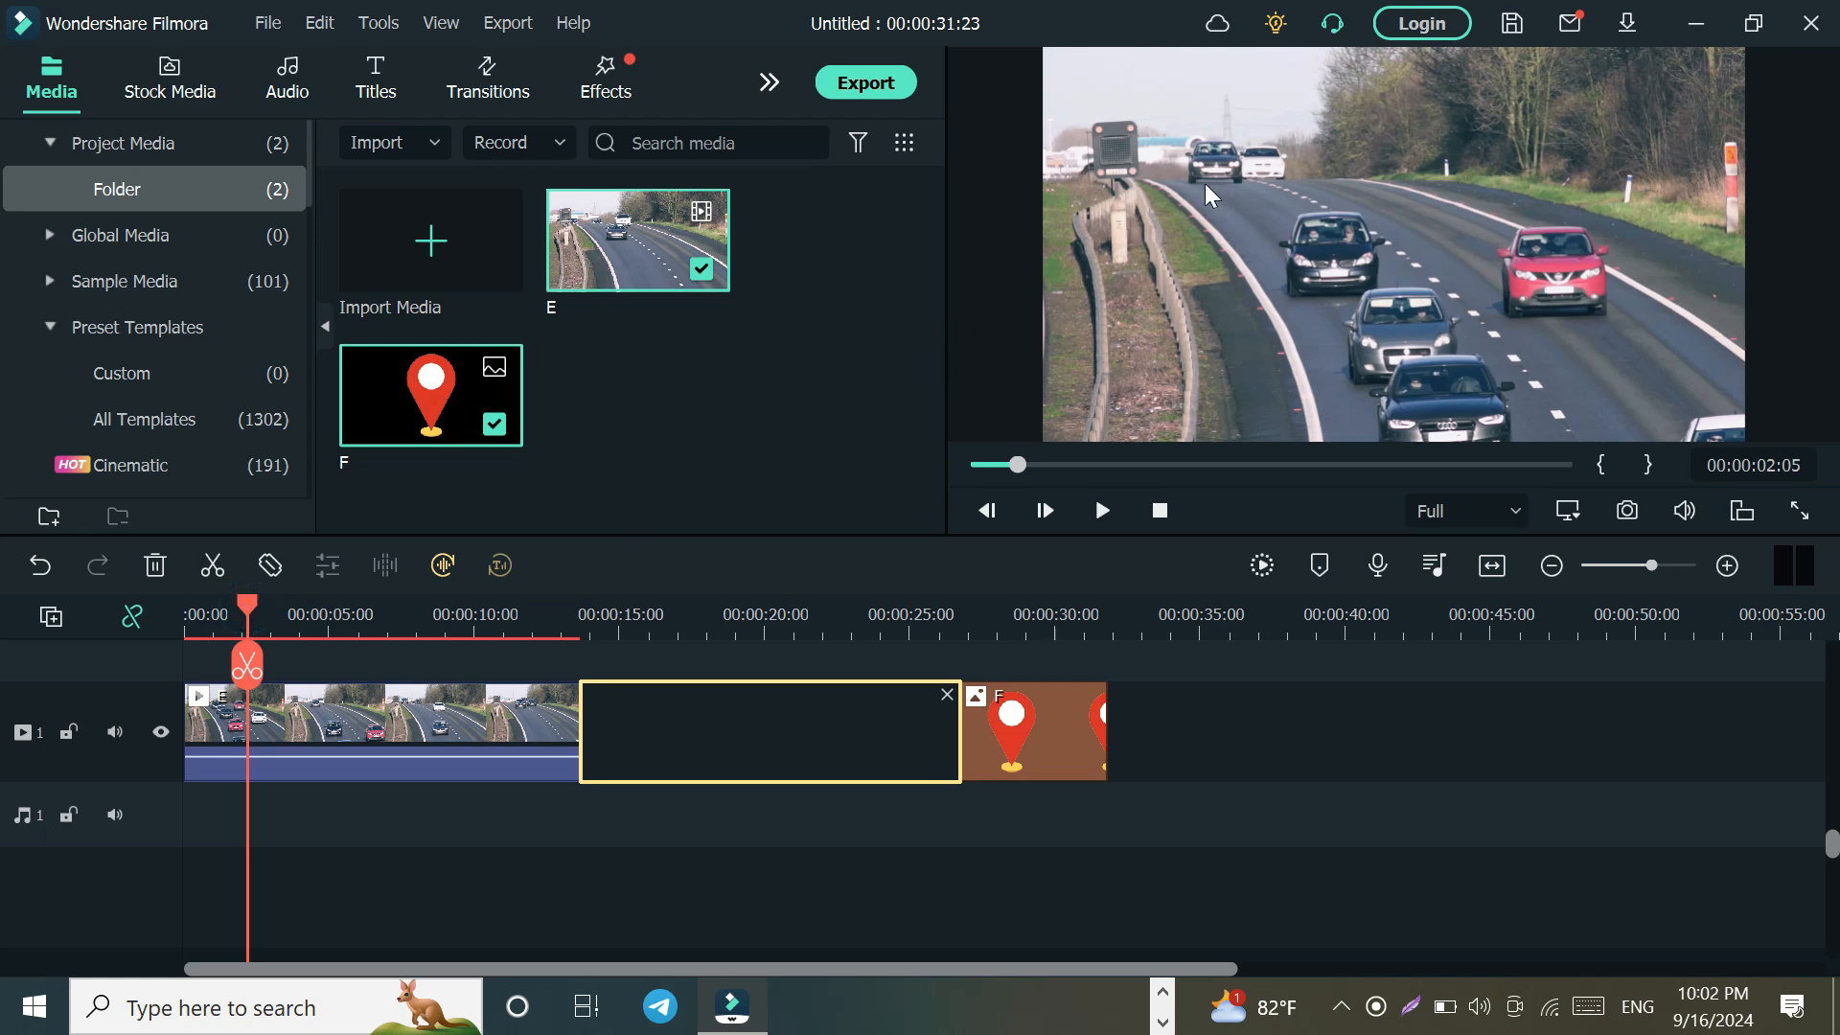
click(1216, 698)
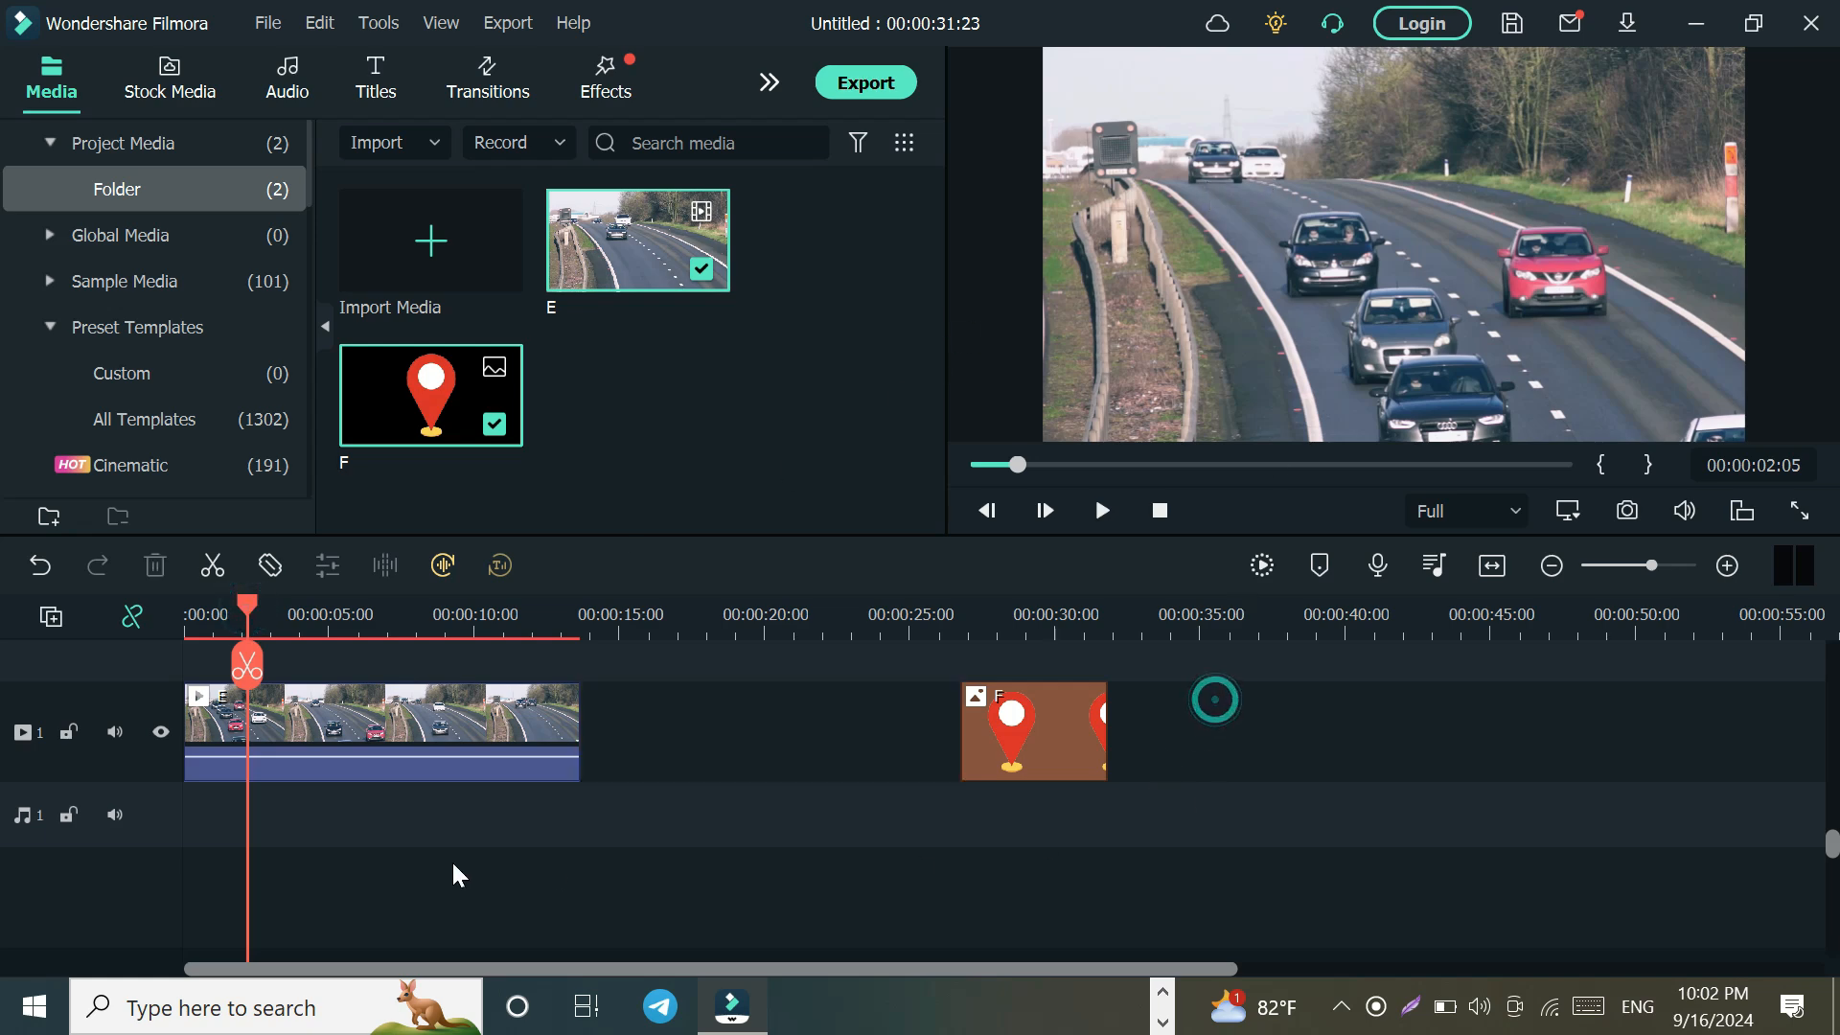
click(360, 729)
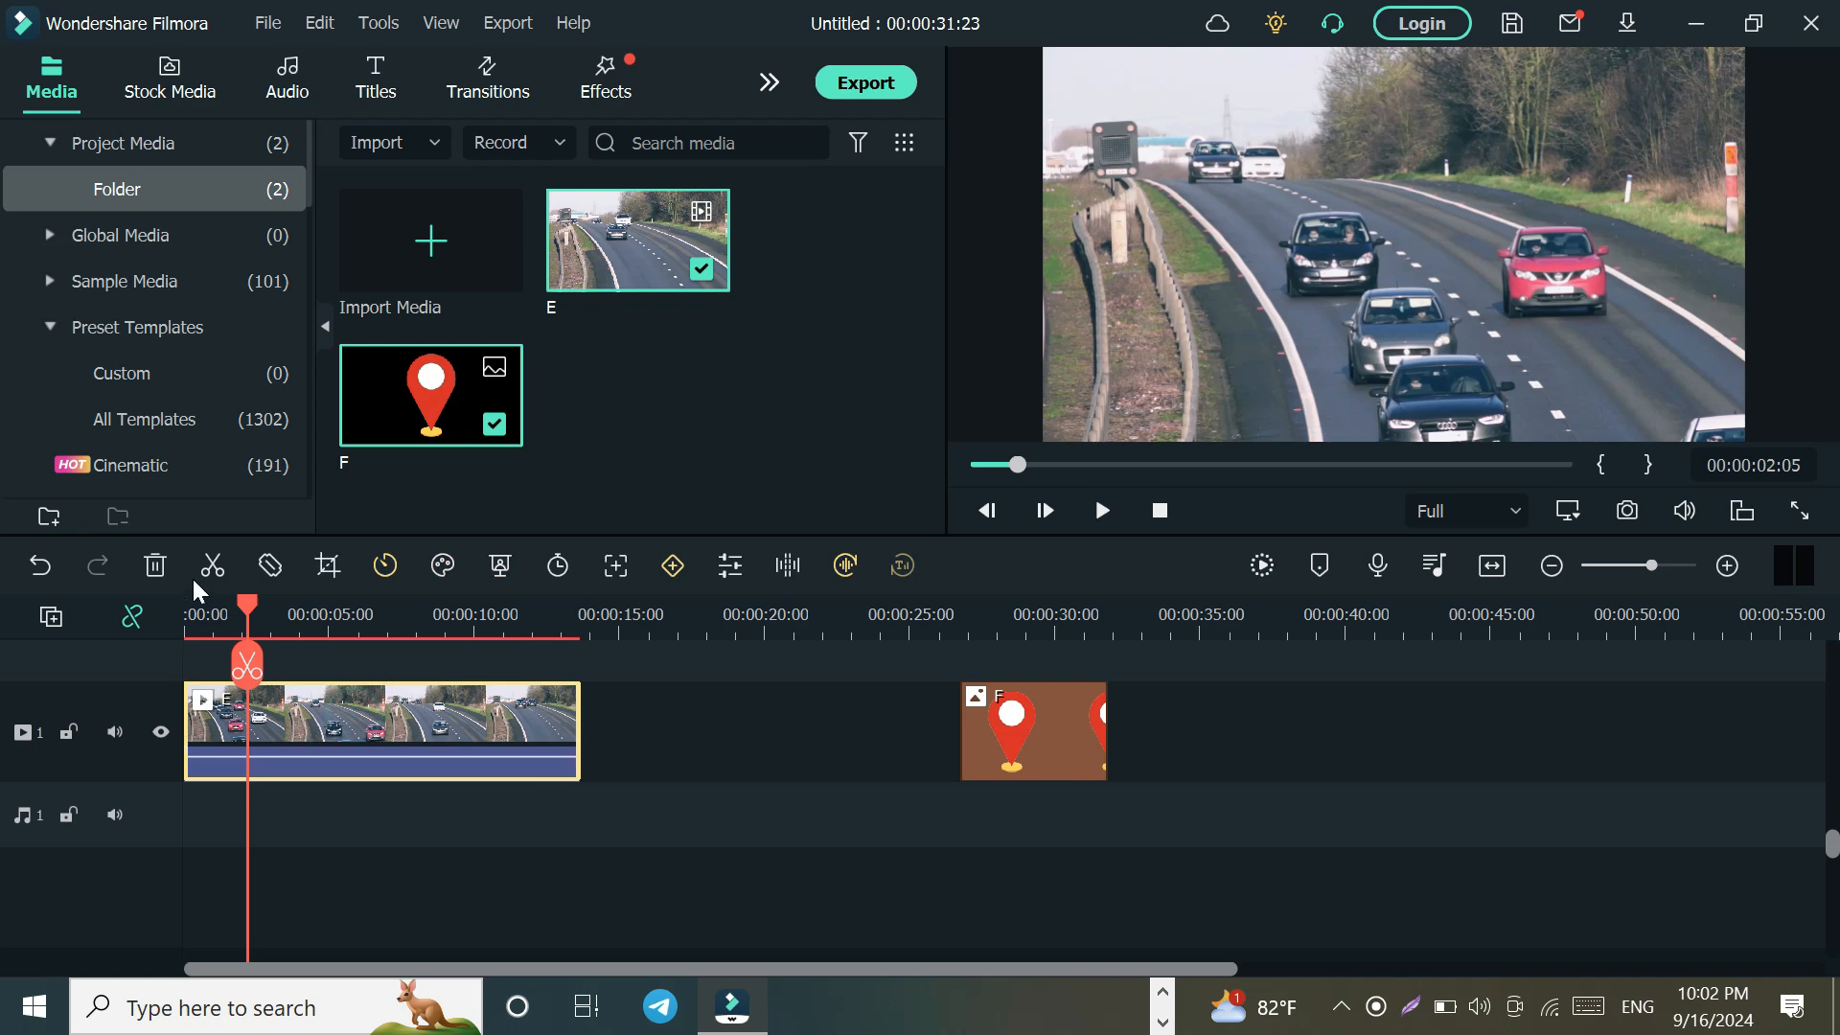
drag(242, 598, 648, 638)
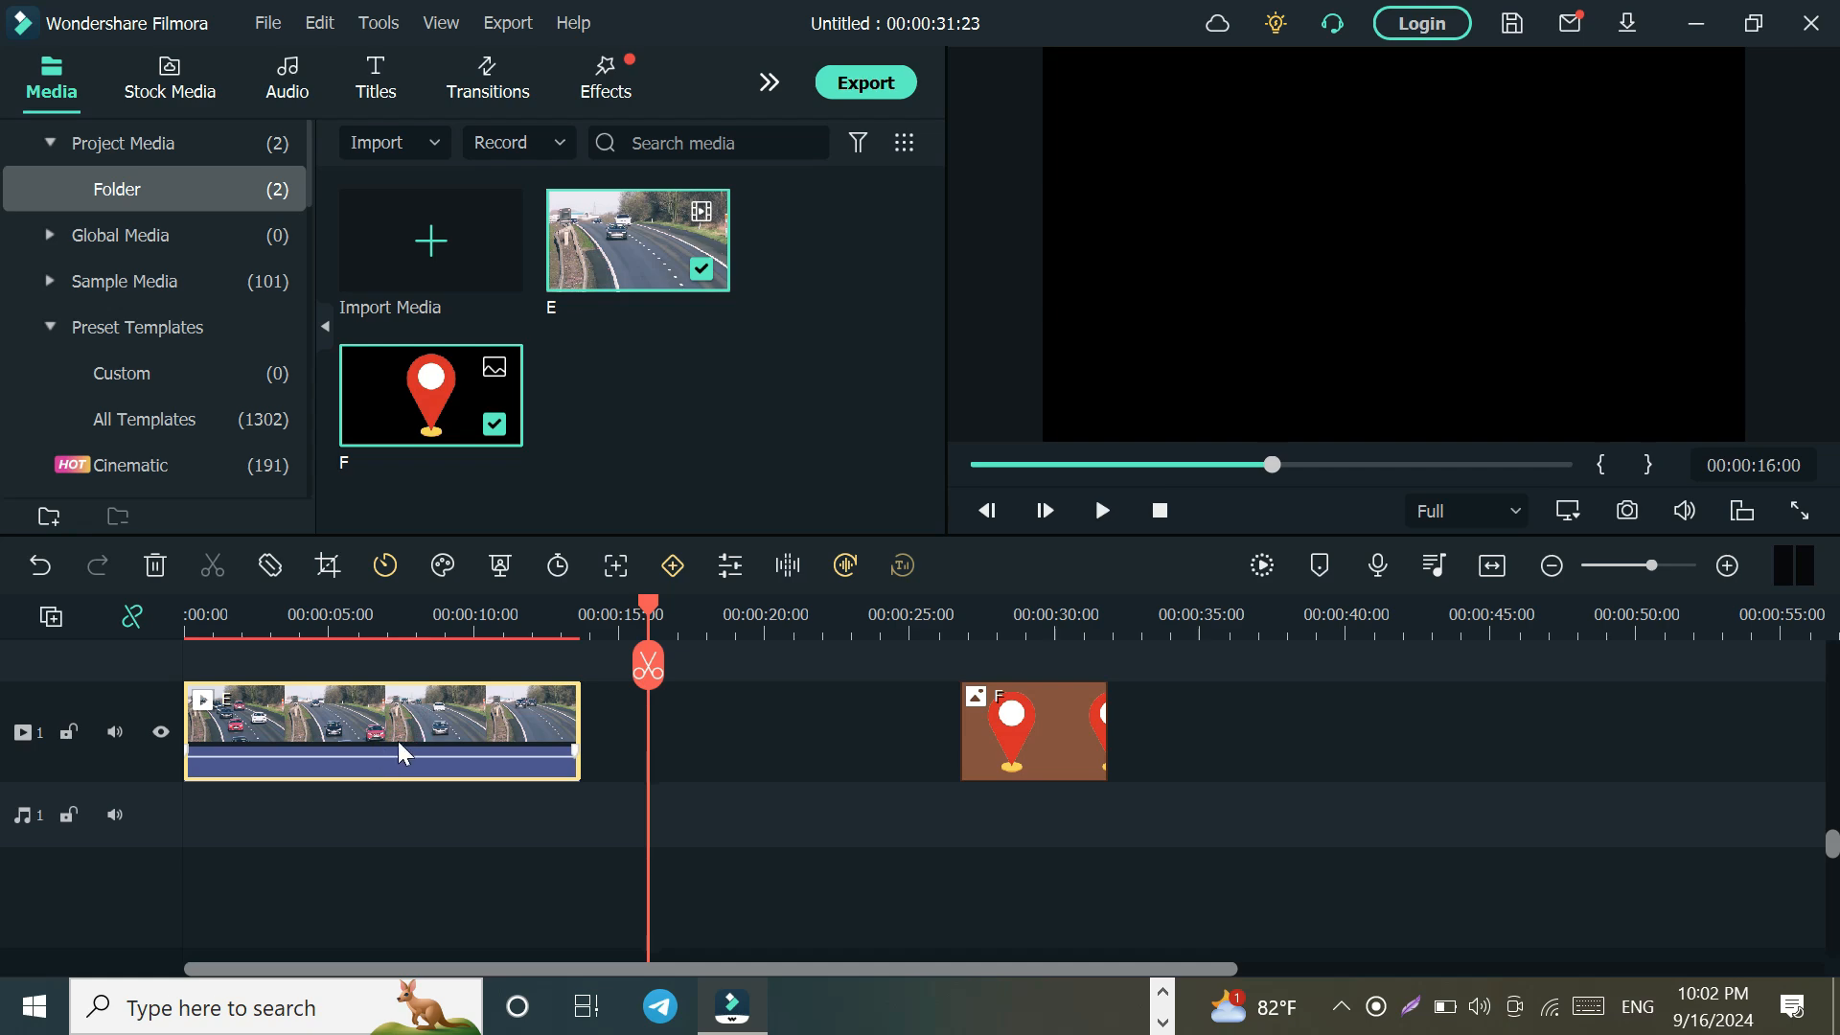
drag(648, 601, 185, 671)
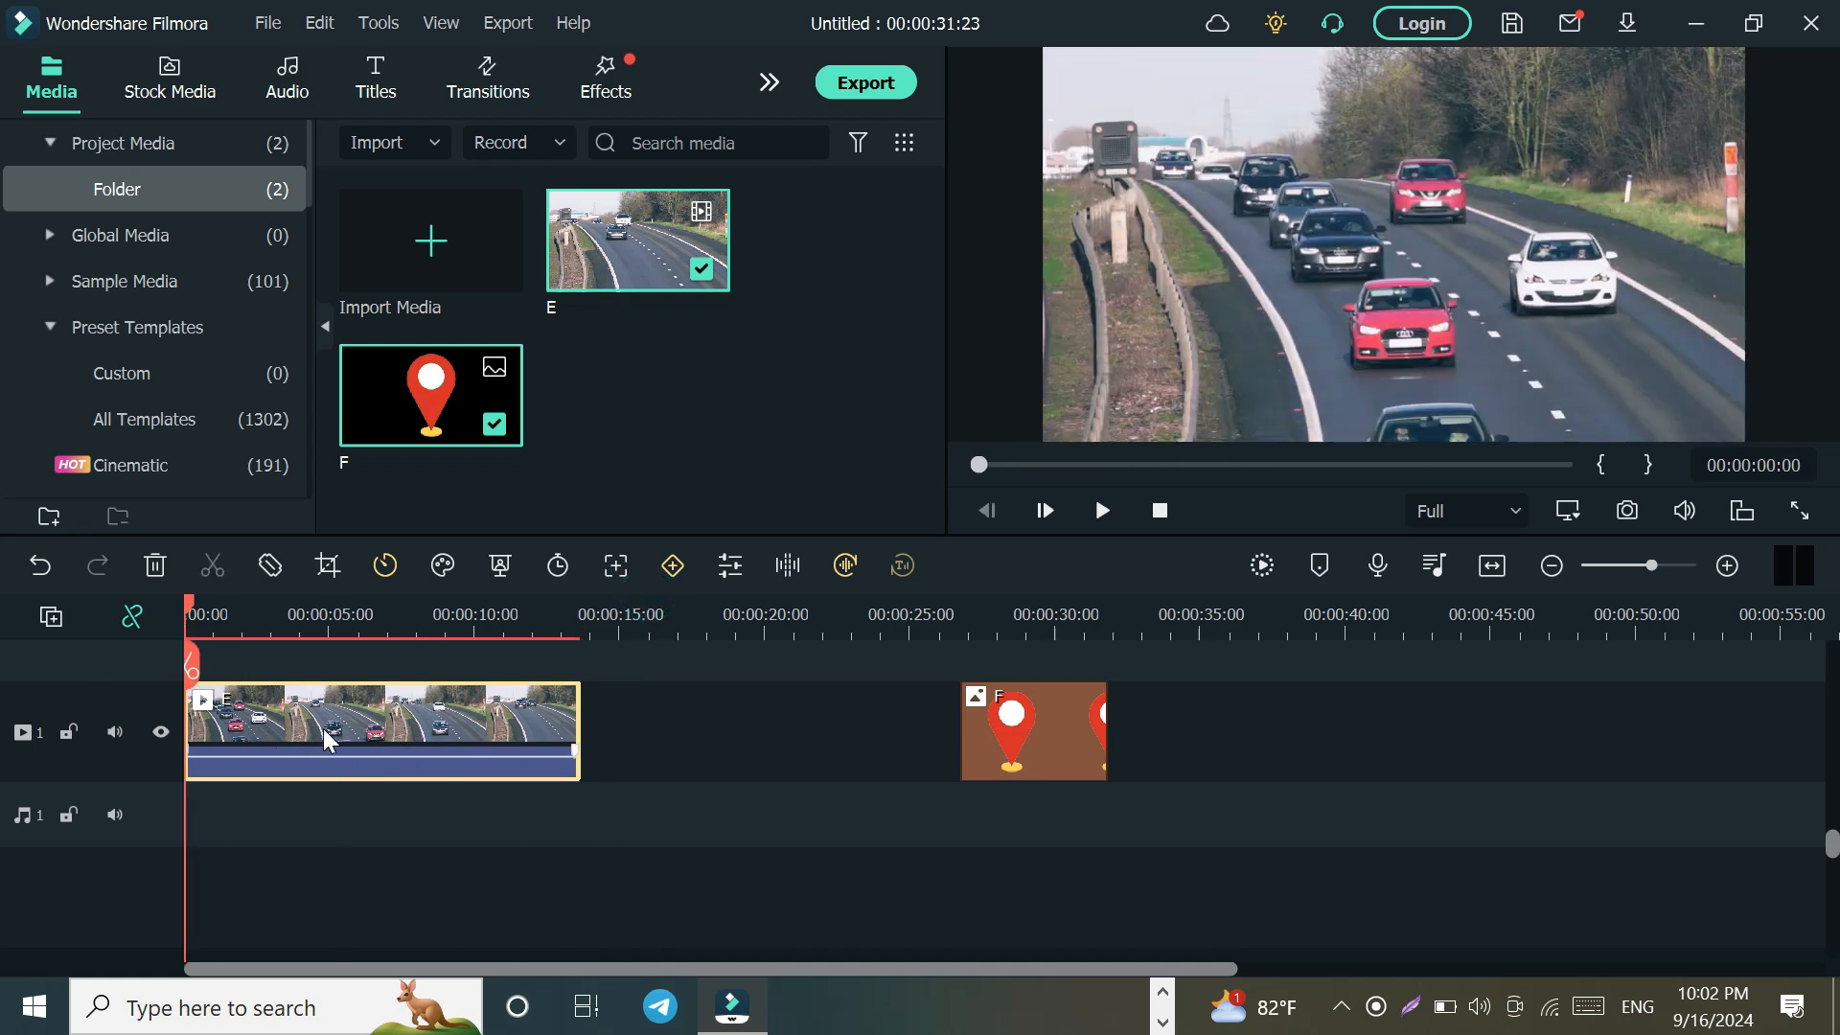
Detach and delete the audio of clip E, and play the clip to 00:00:10:29 to check it
right_click(324, 728)
click(411, 878)
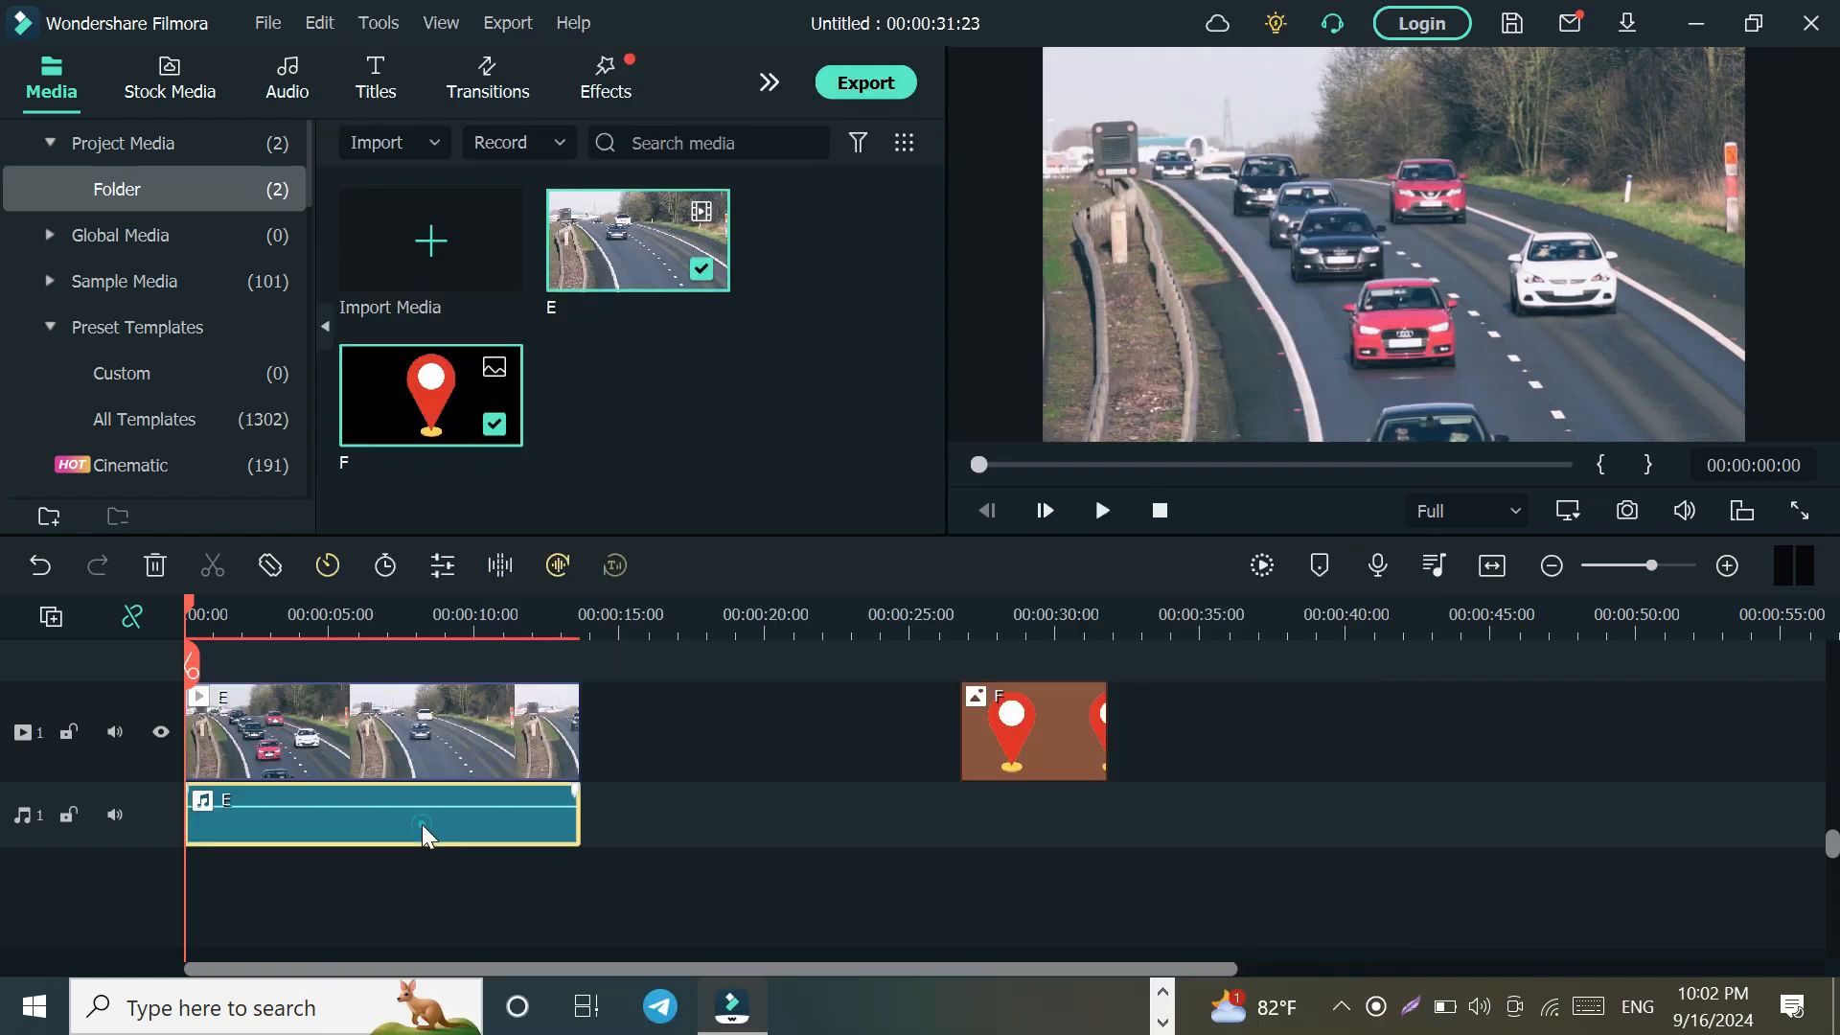
click(416, 729)
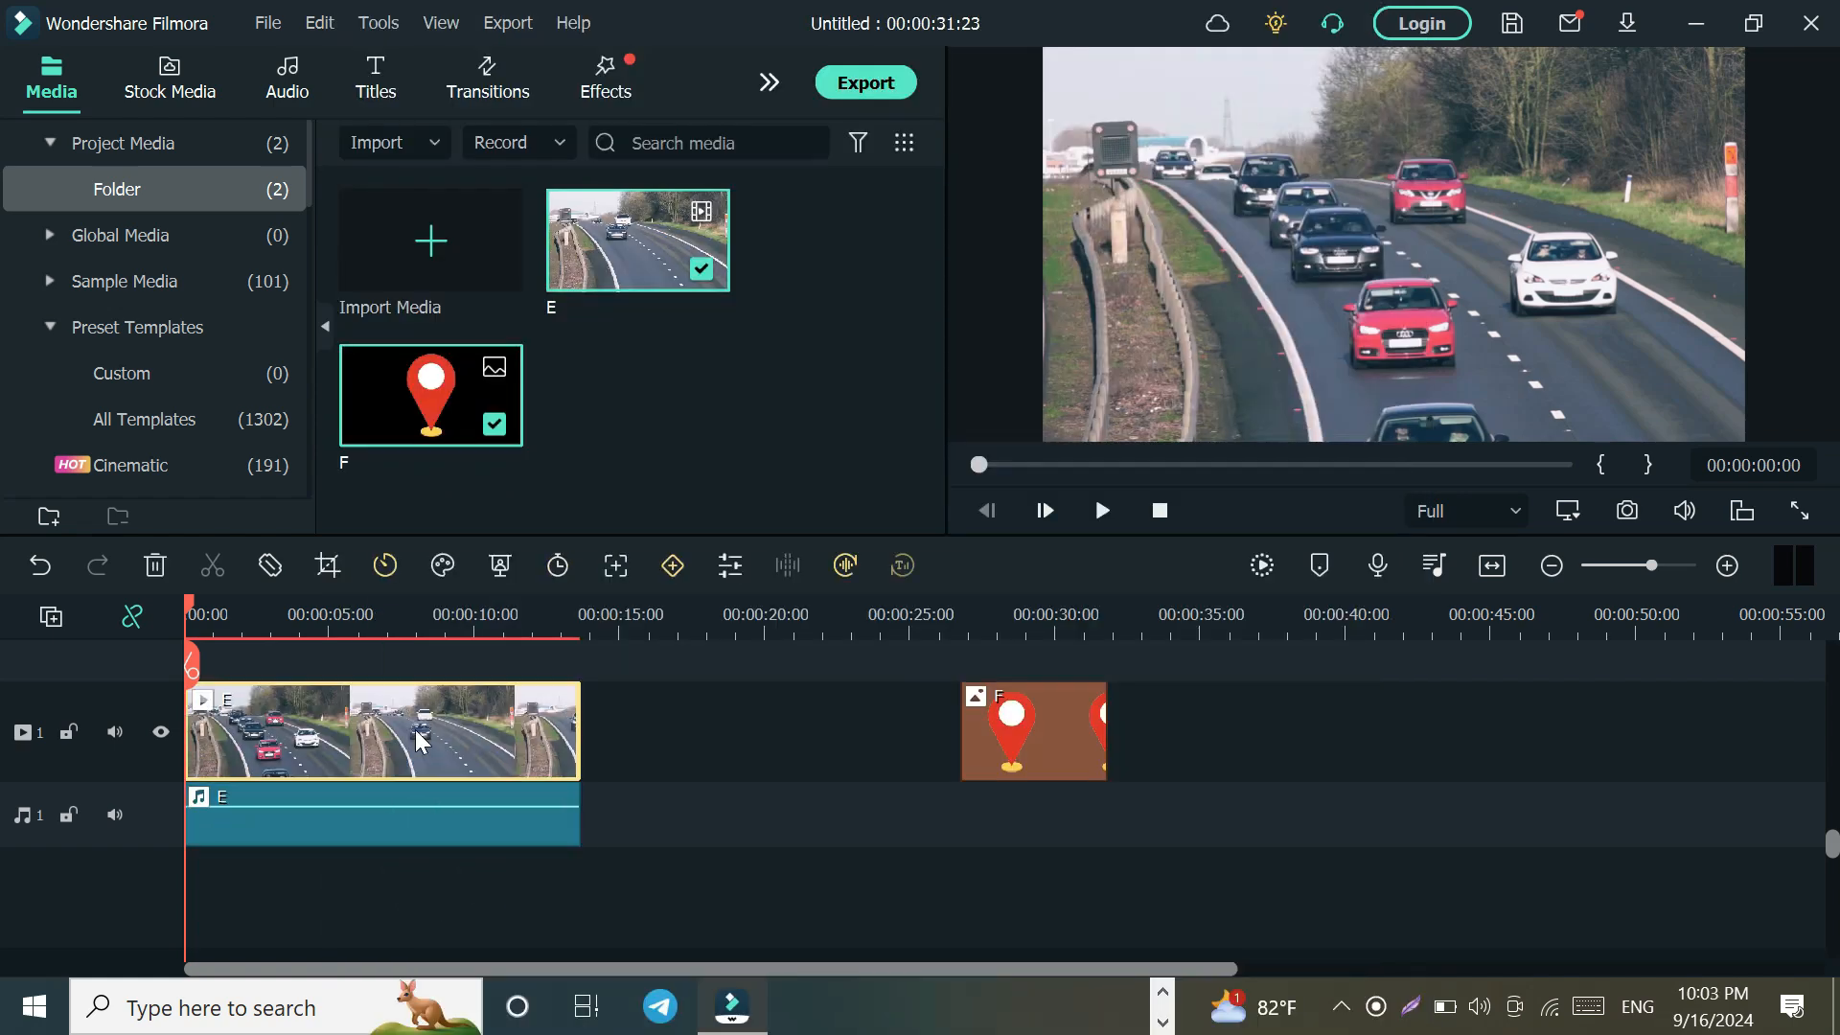
click(413, 814)
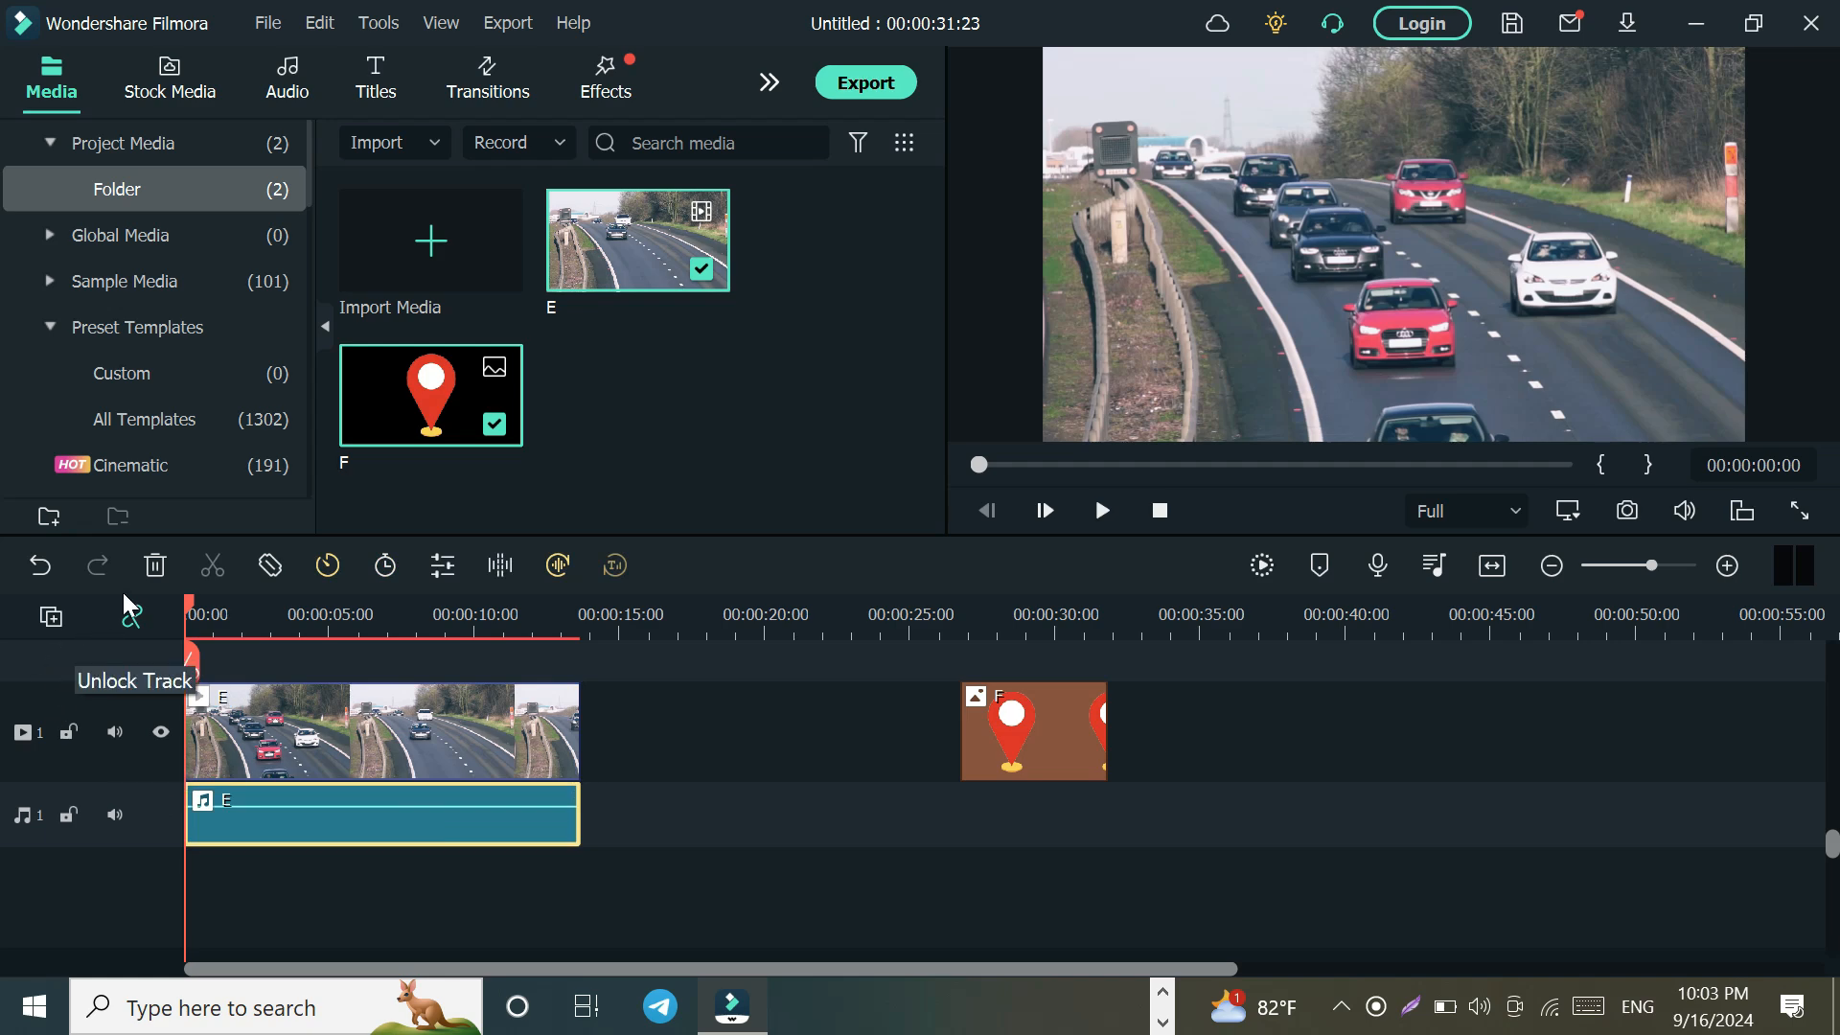
click(155, 565)
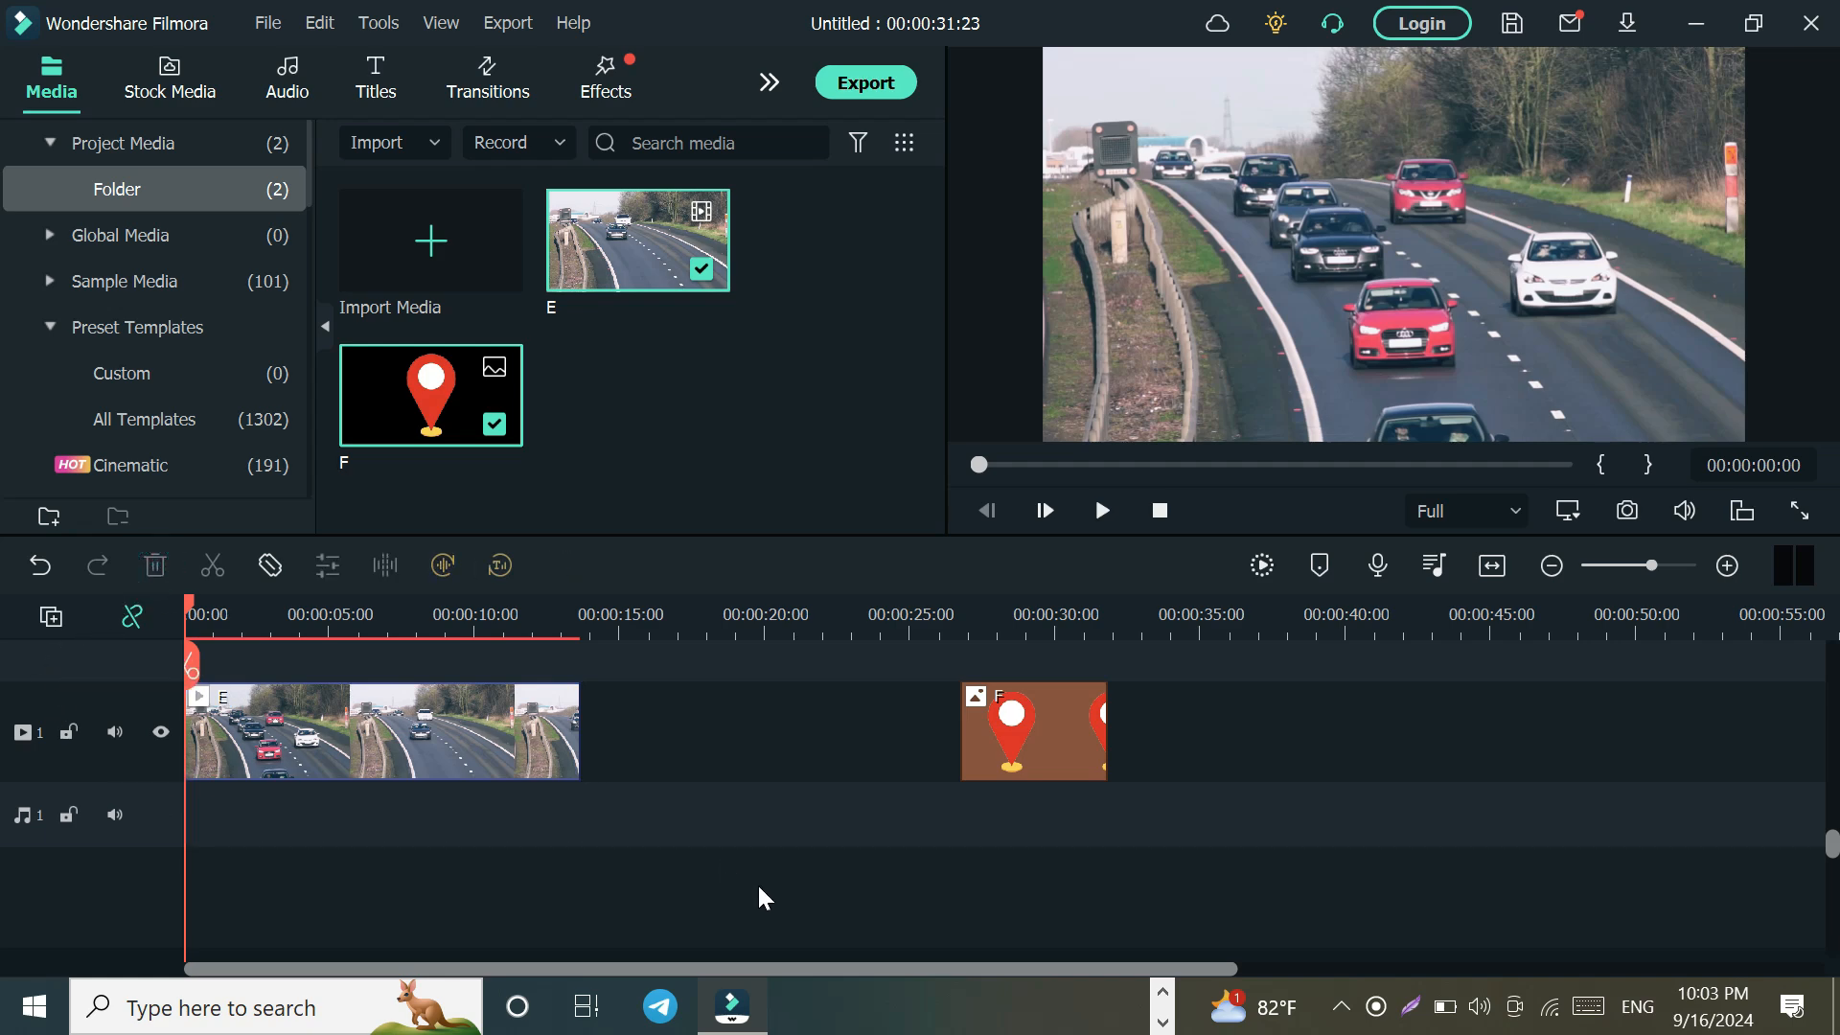
click(1103, 511)
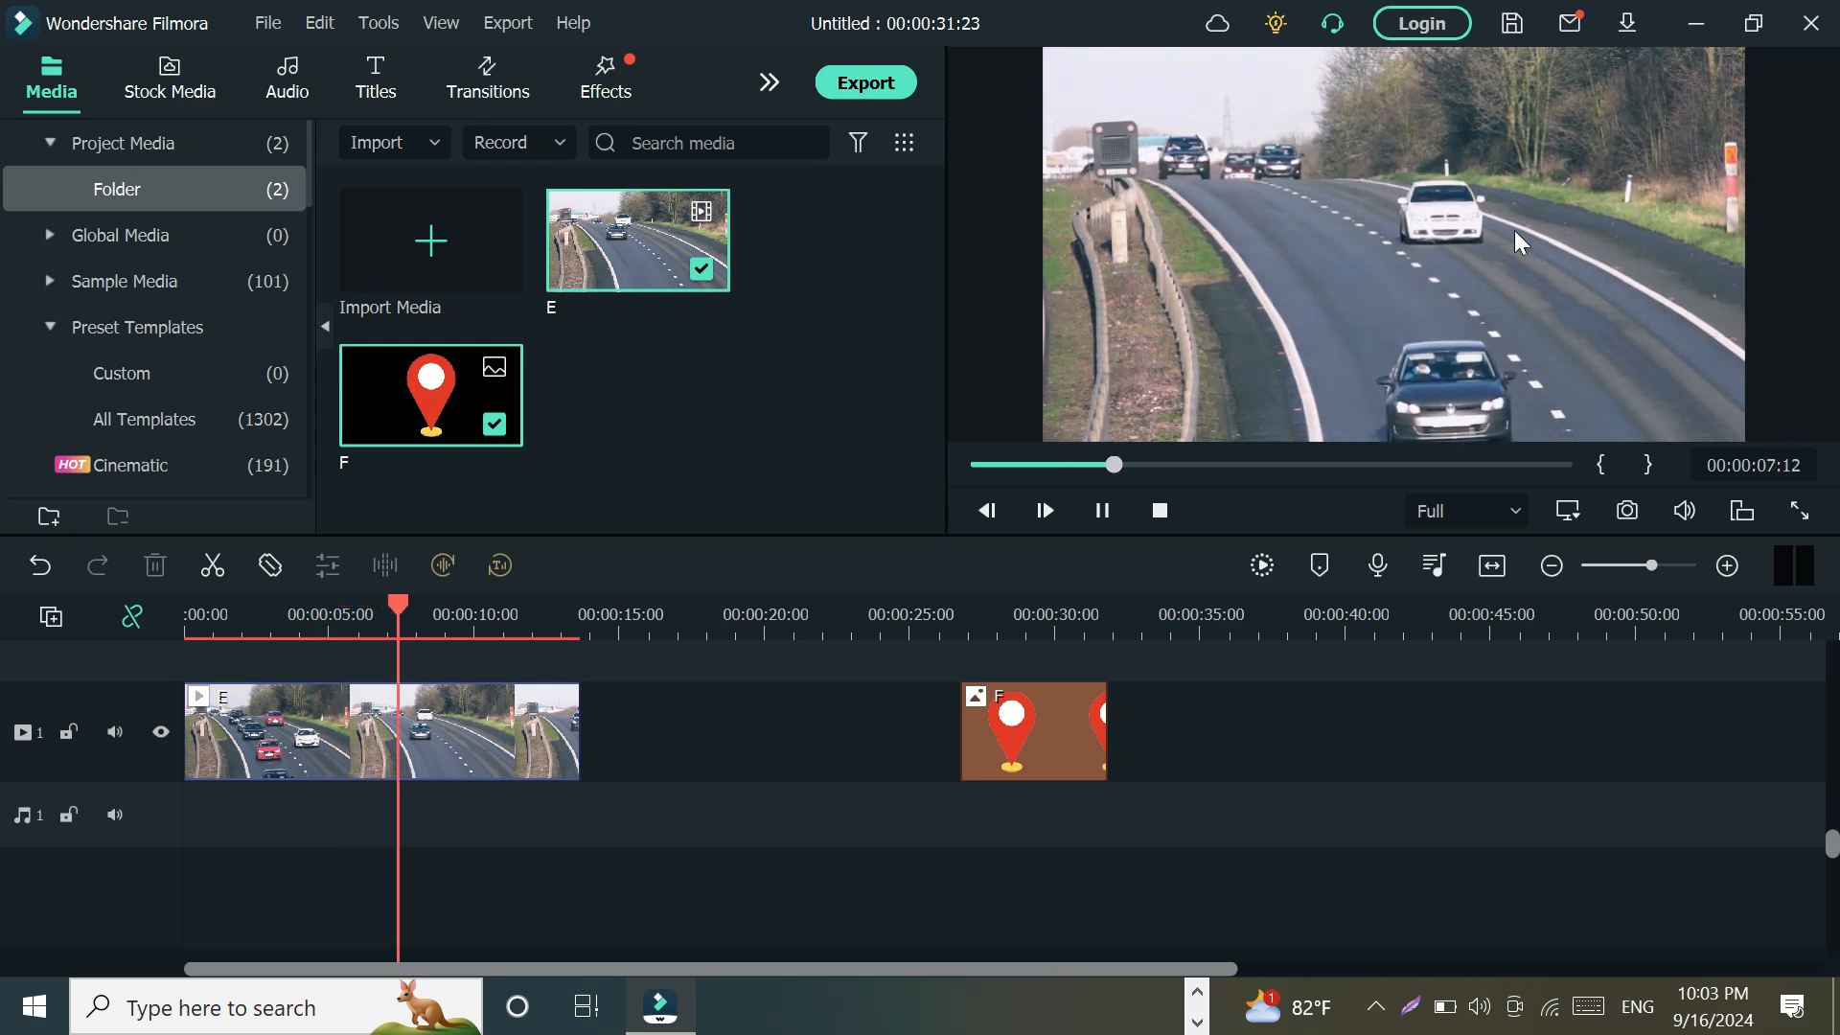
click(1102, 510)
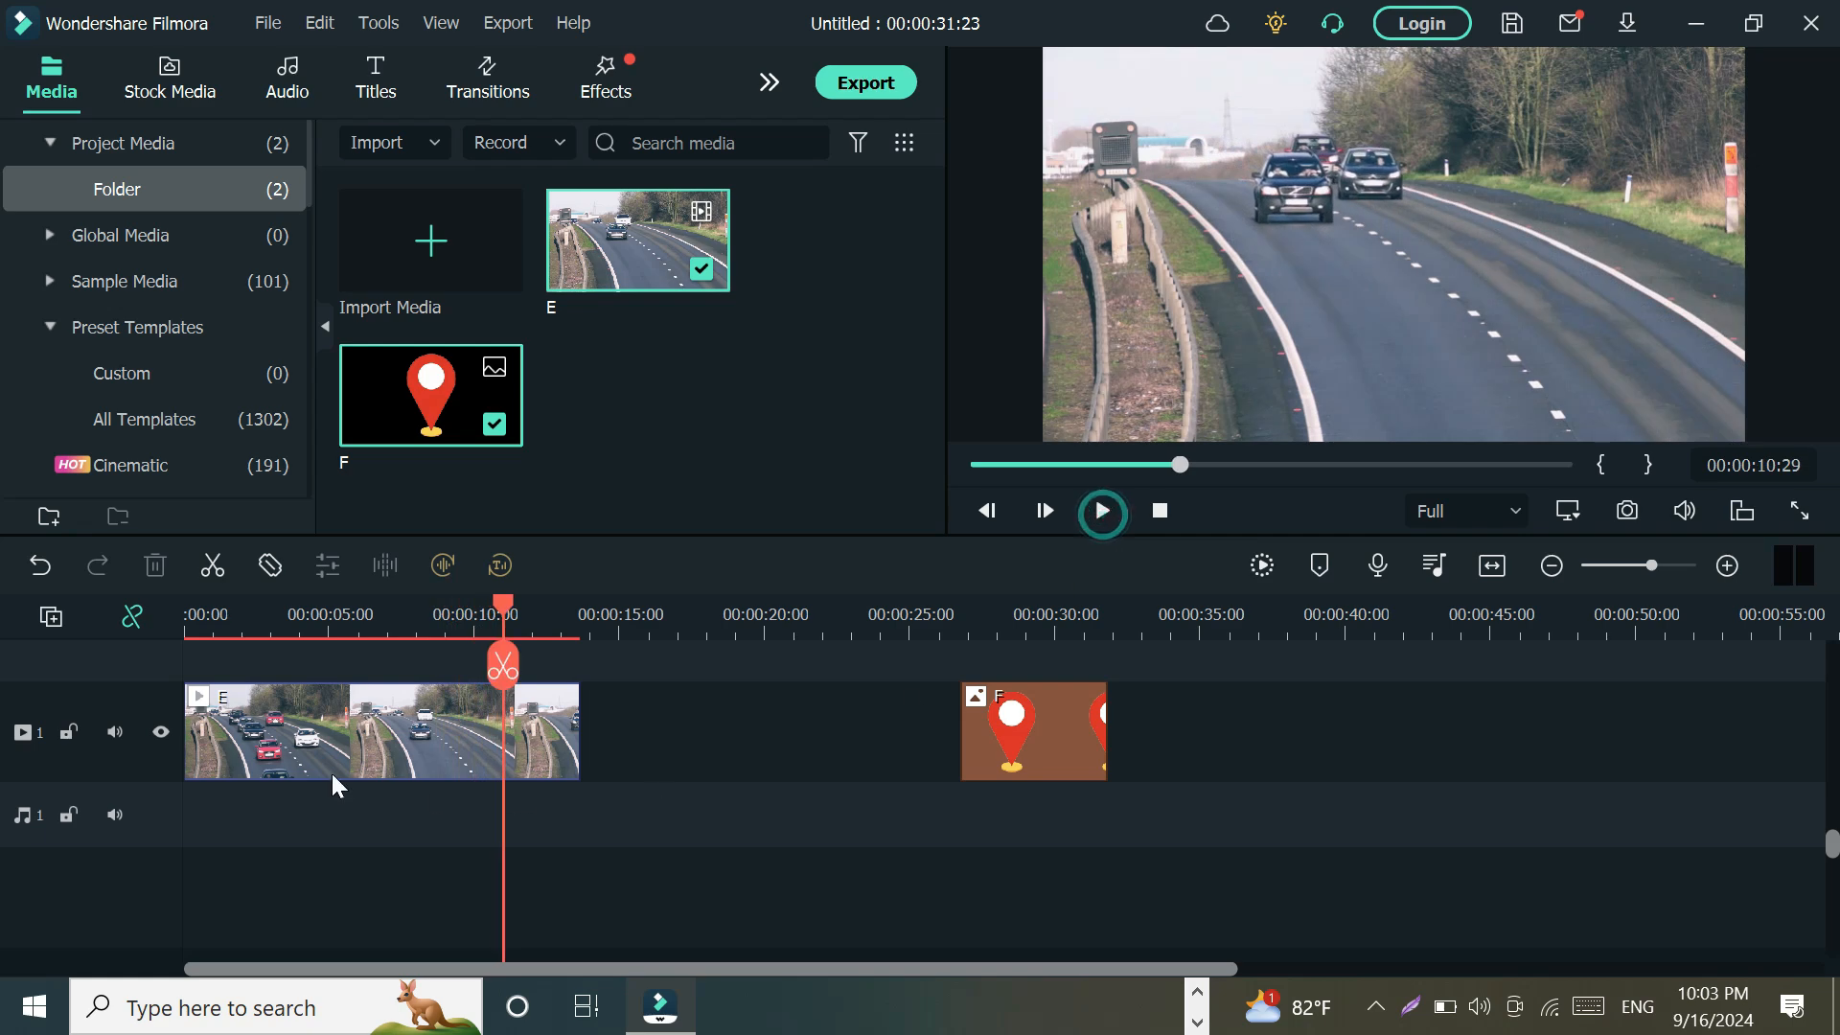
Enable Motion Tracking for clip E and set the playhead to 00:00:00:28
click(312, 740)
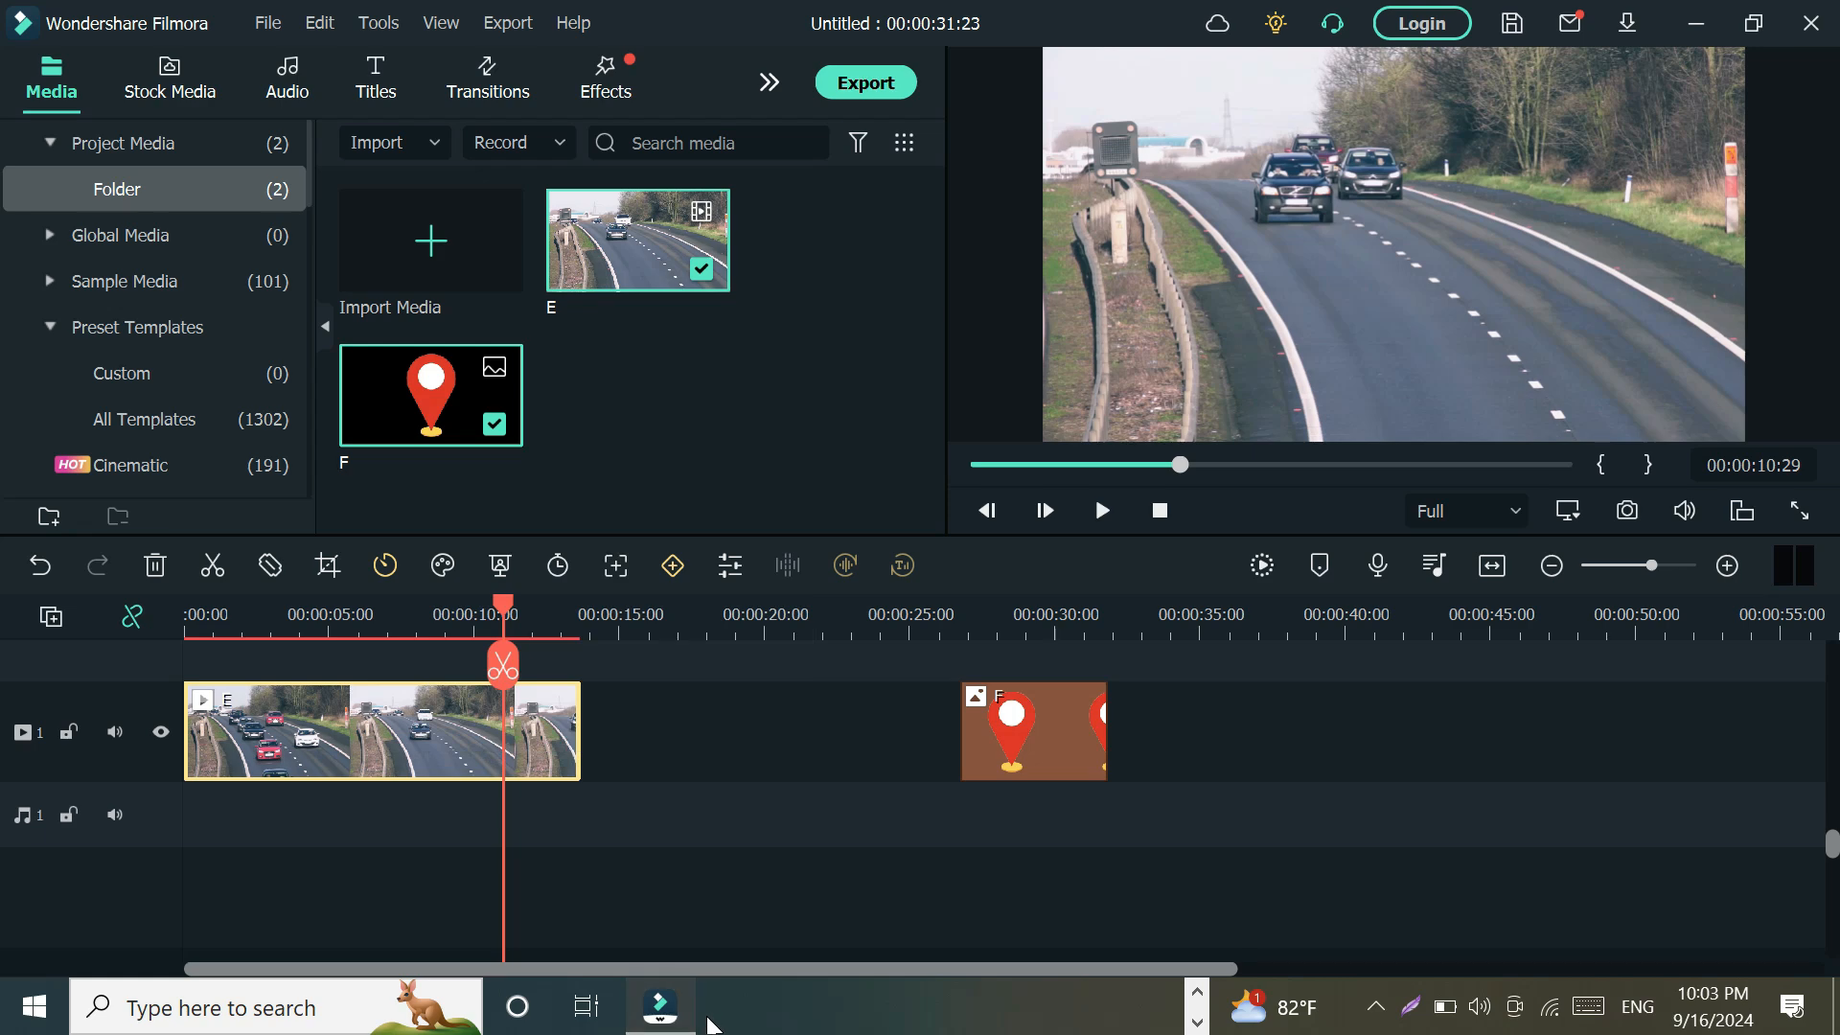
double_click(314, 714)
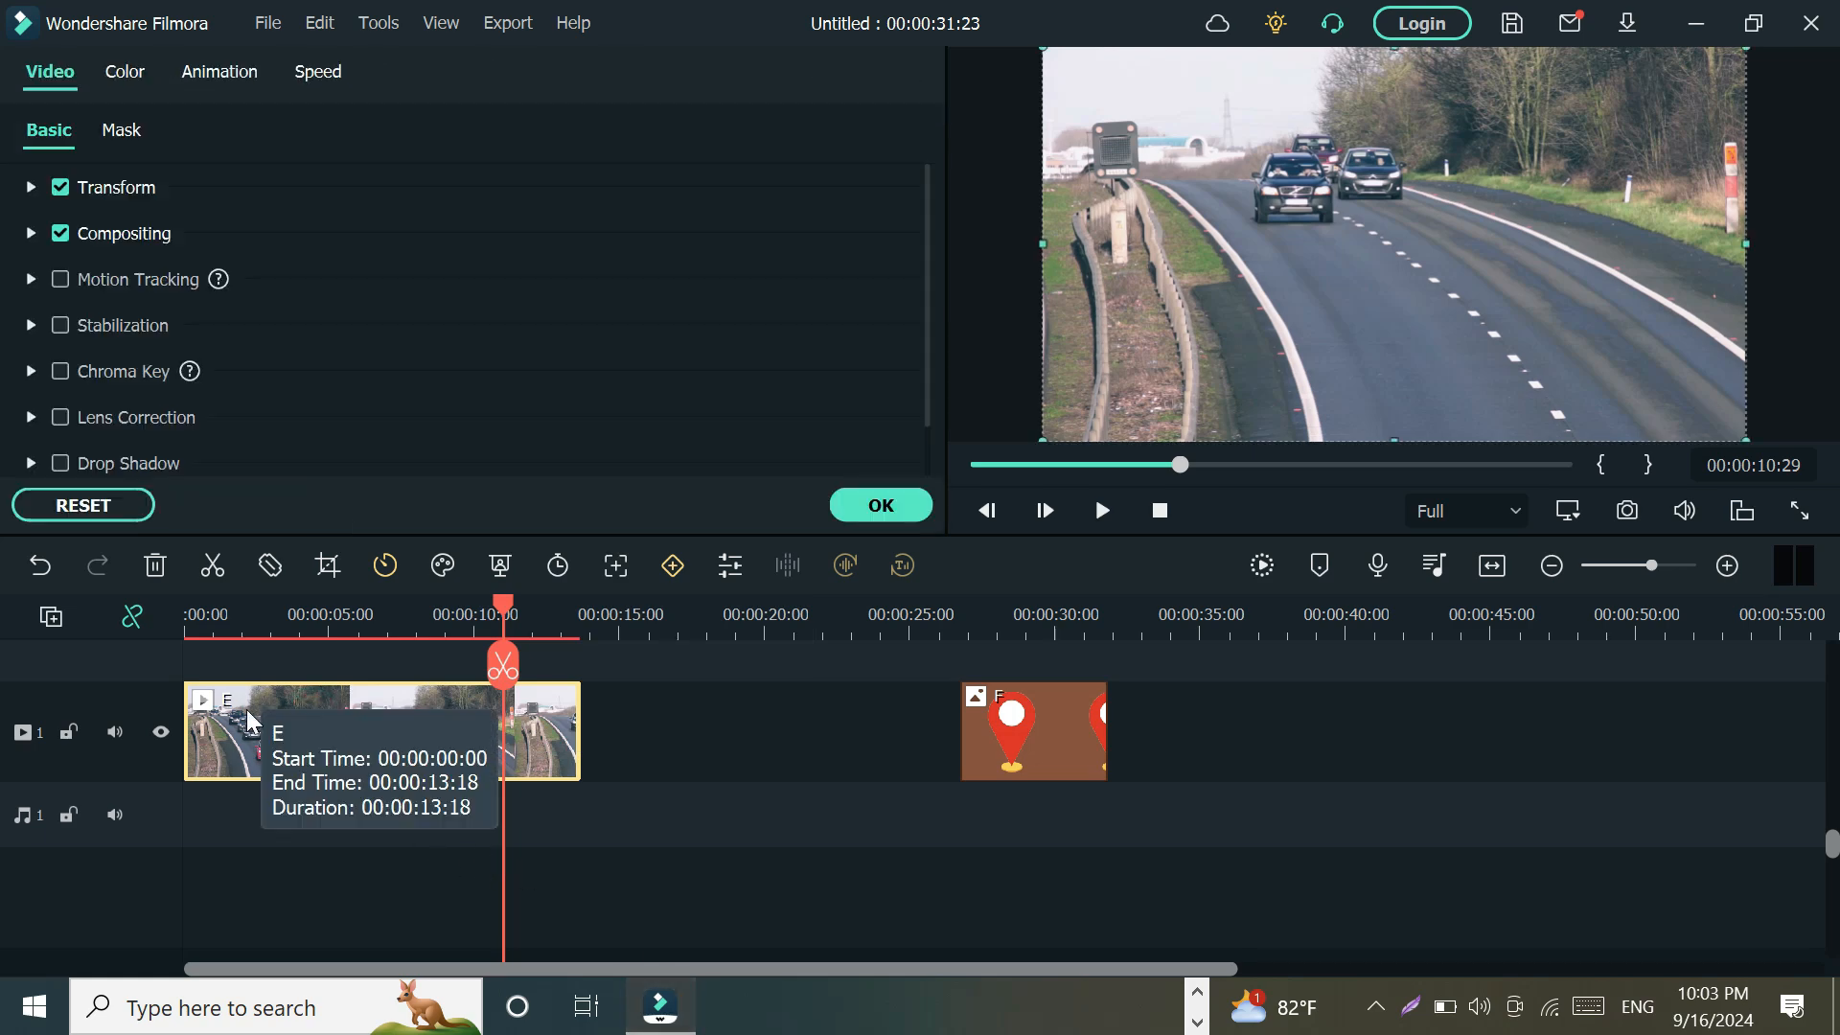
click(60, 280)
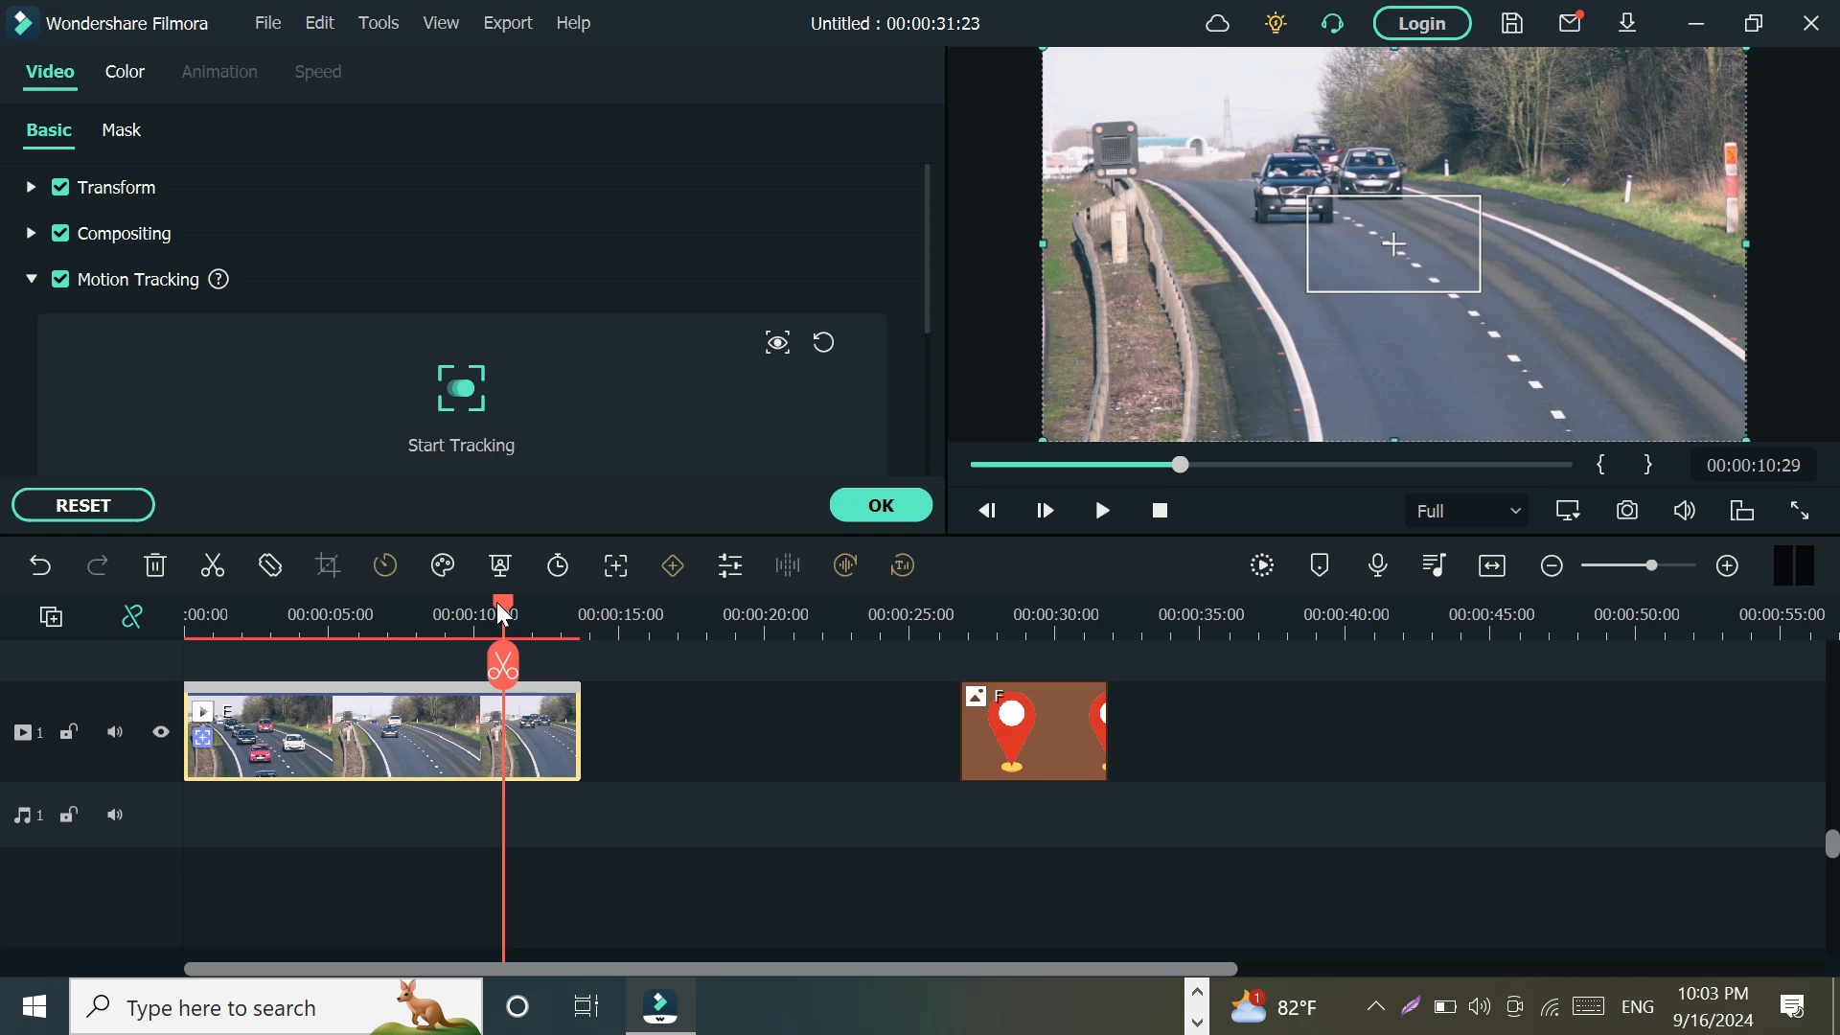
drag(497, 602, 190, 696)
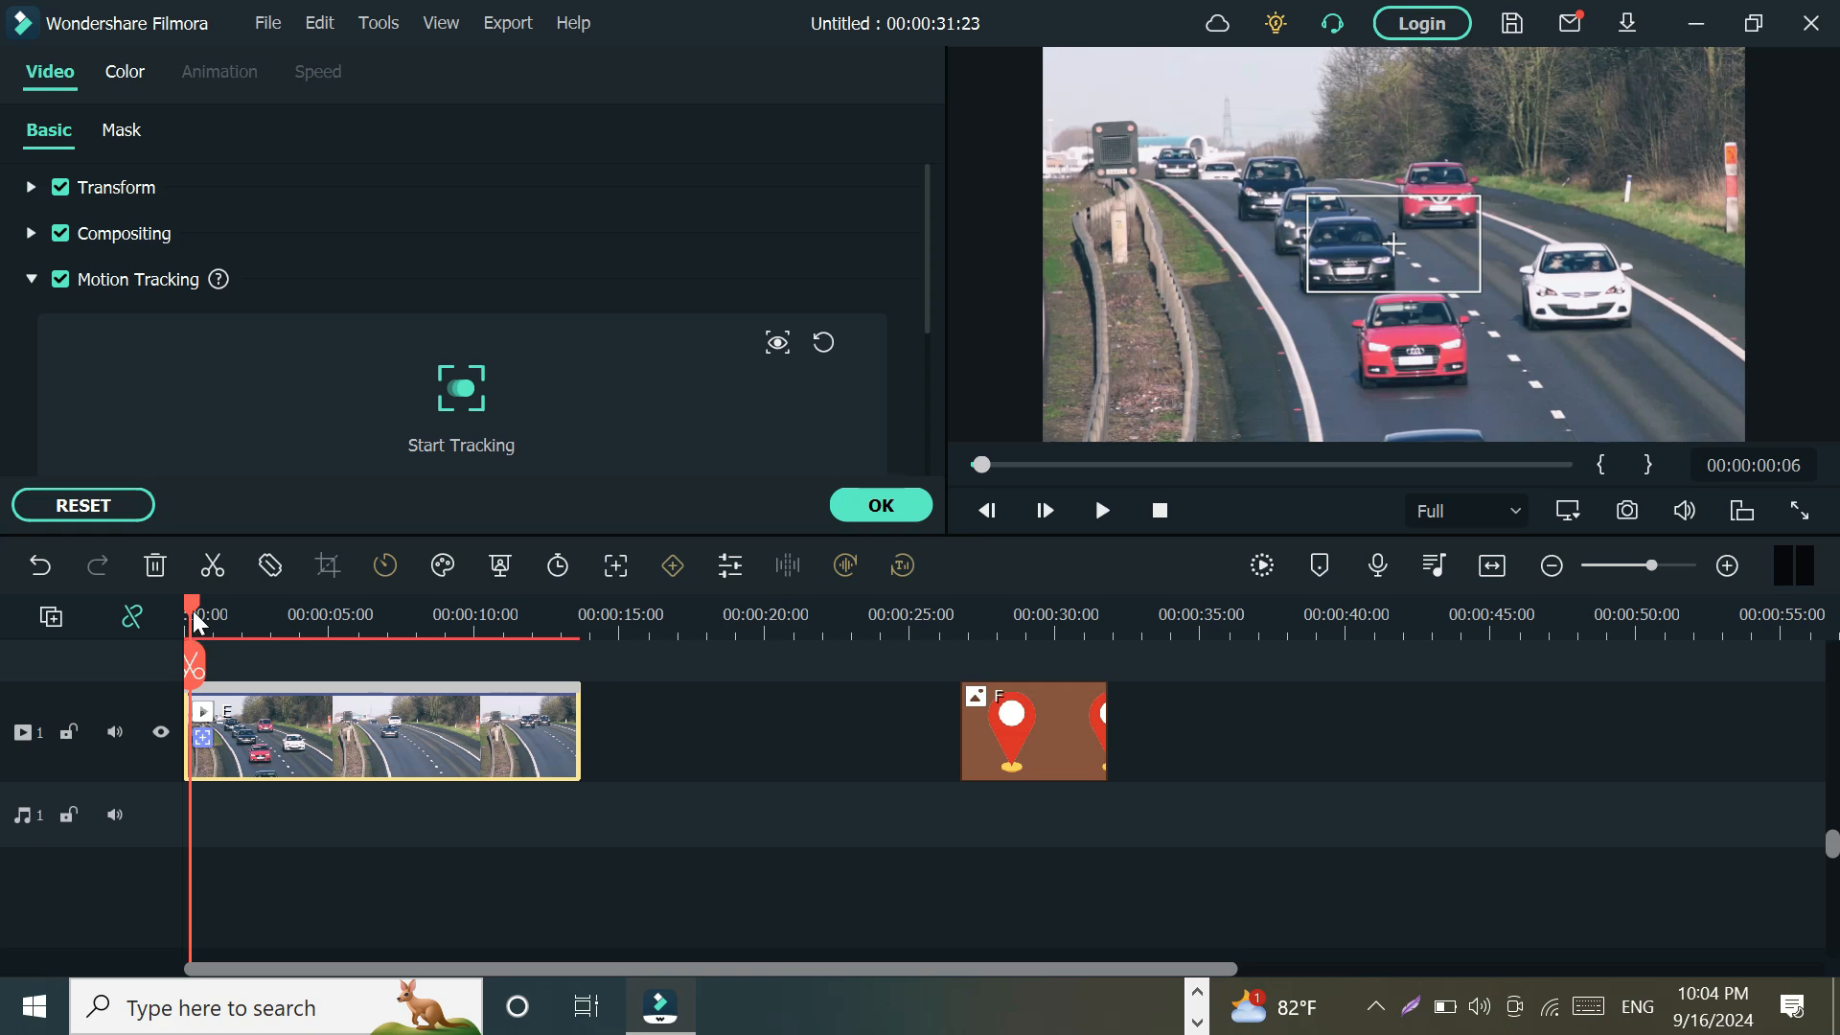
drag(193, 612, 211, 604)
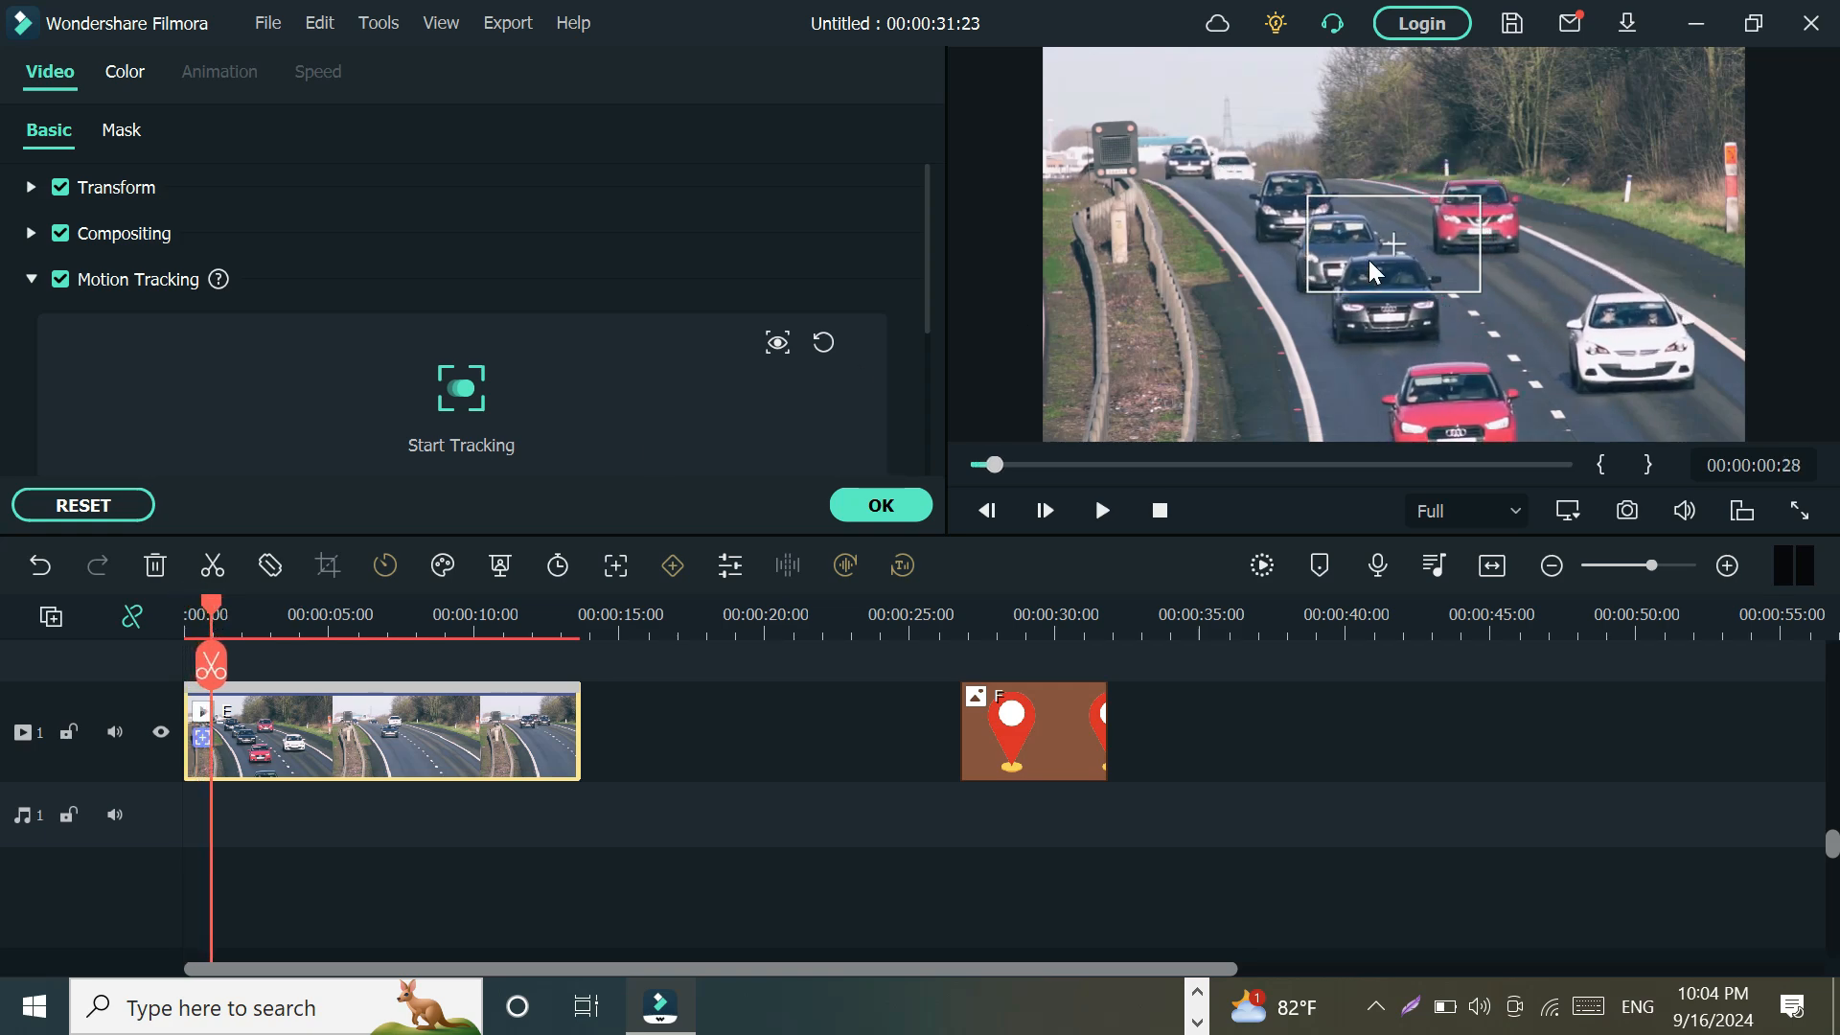
Move the tracking frame off the central cars to the far end of the road and shrink it to about car size
drag(1368, 261, 1340, 204)
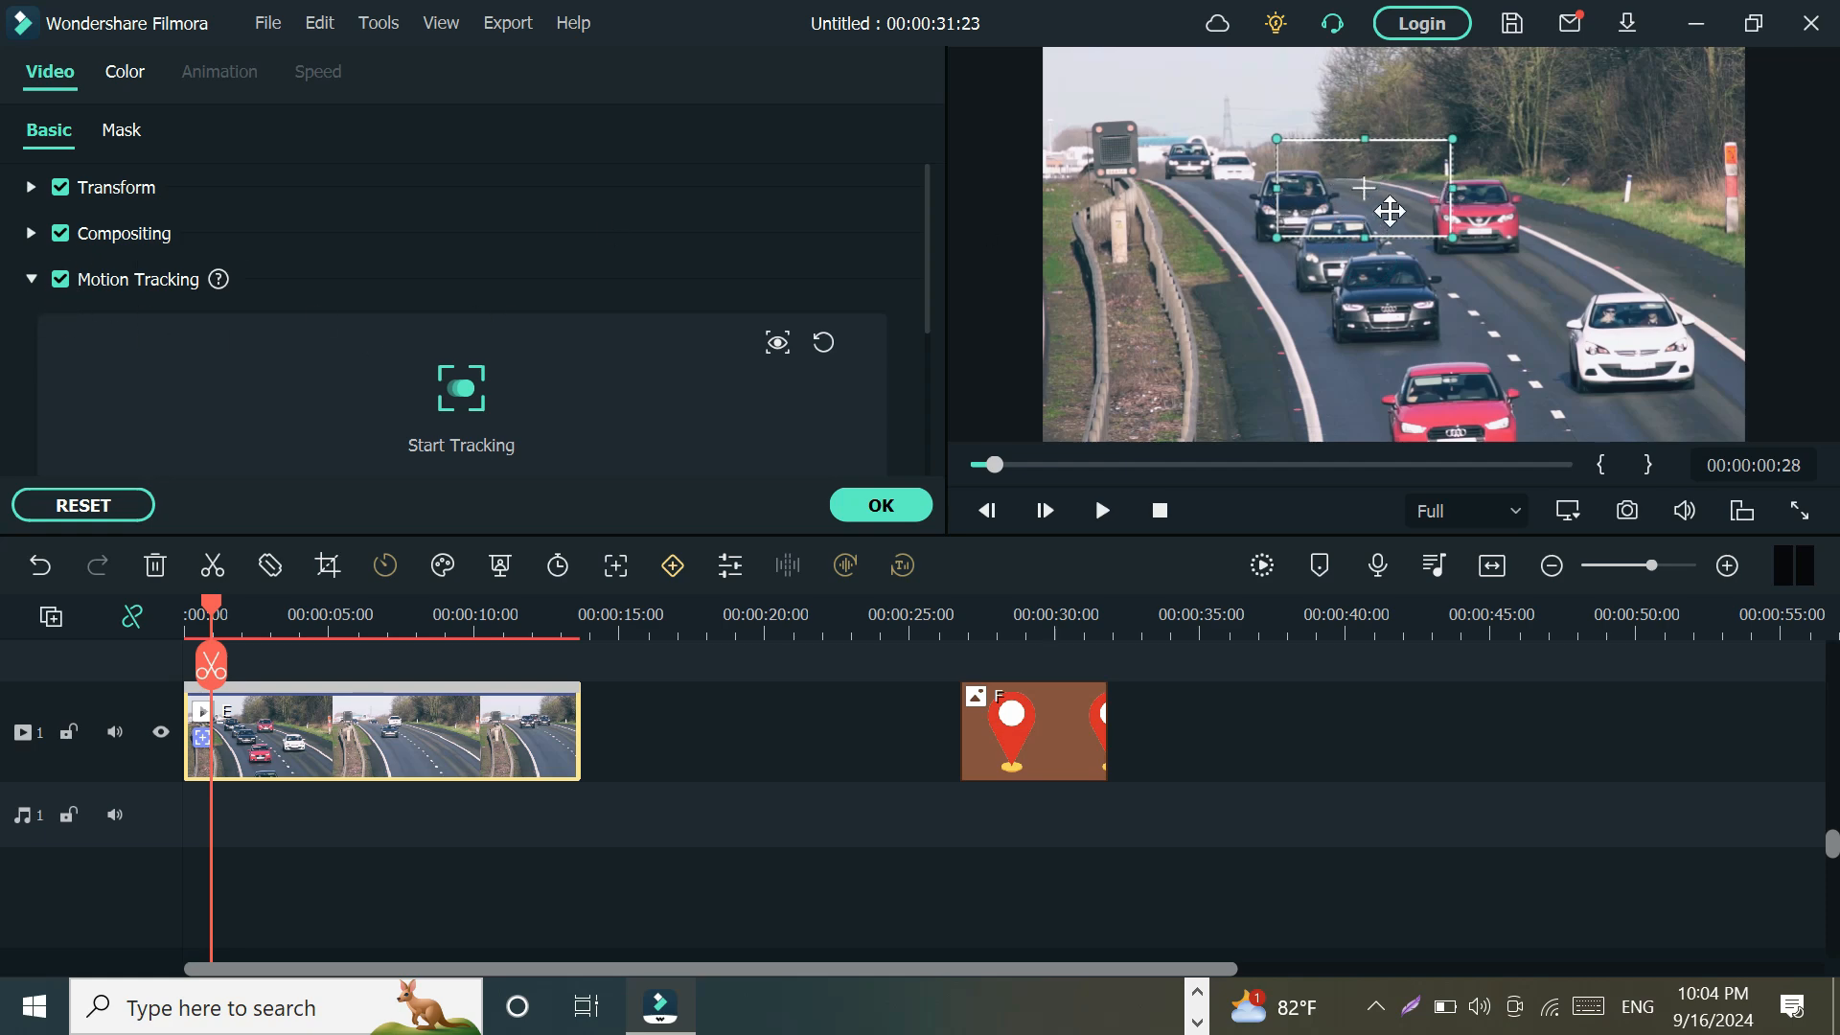
drag(1387, 211, 1393, 254)
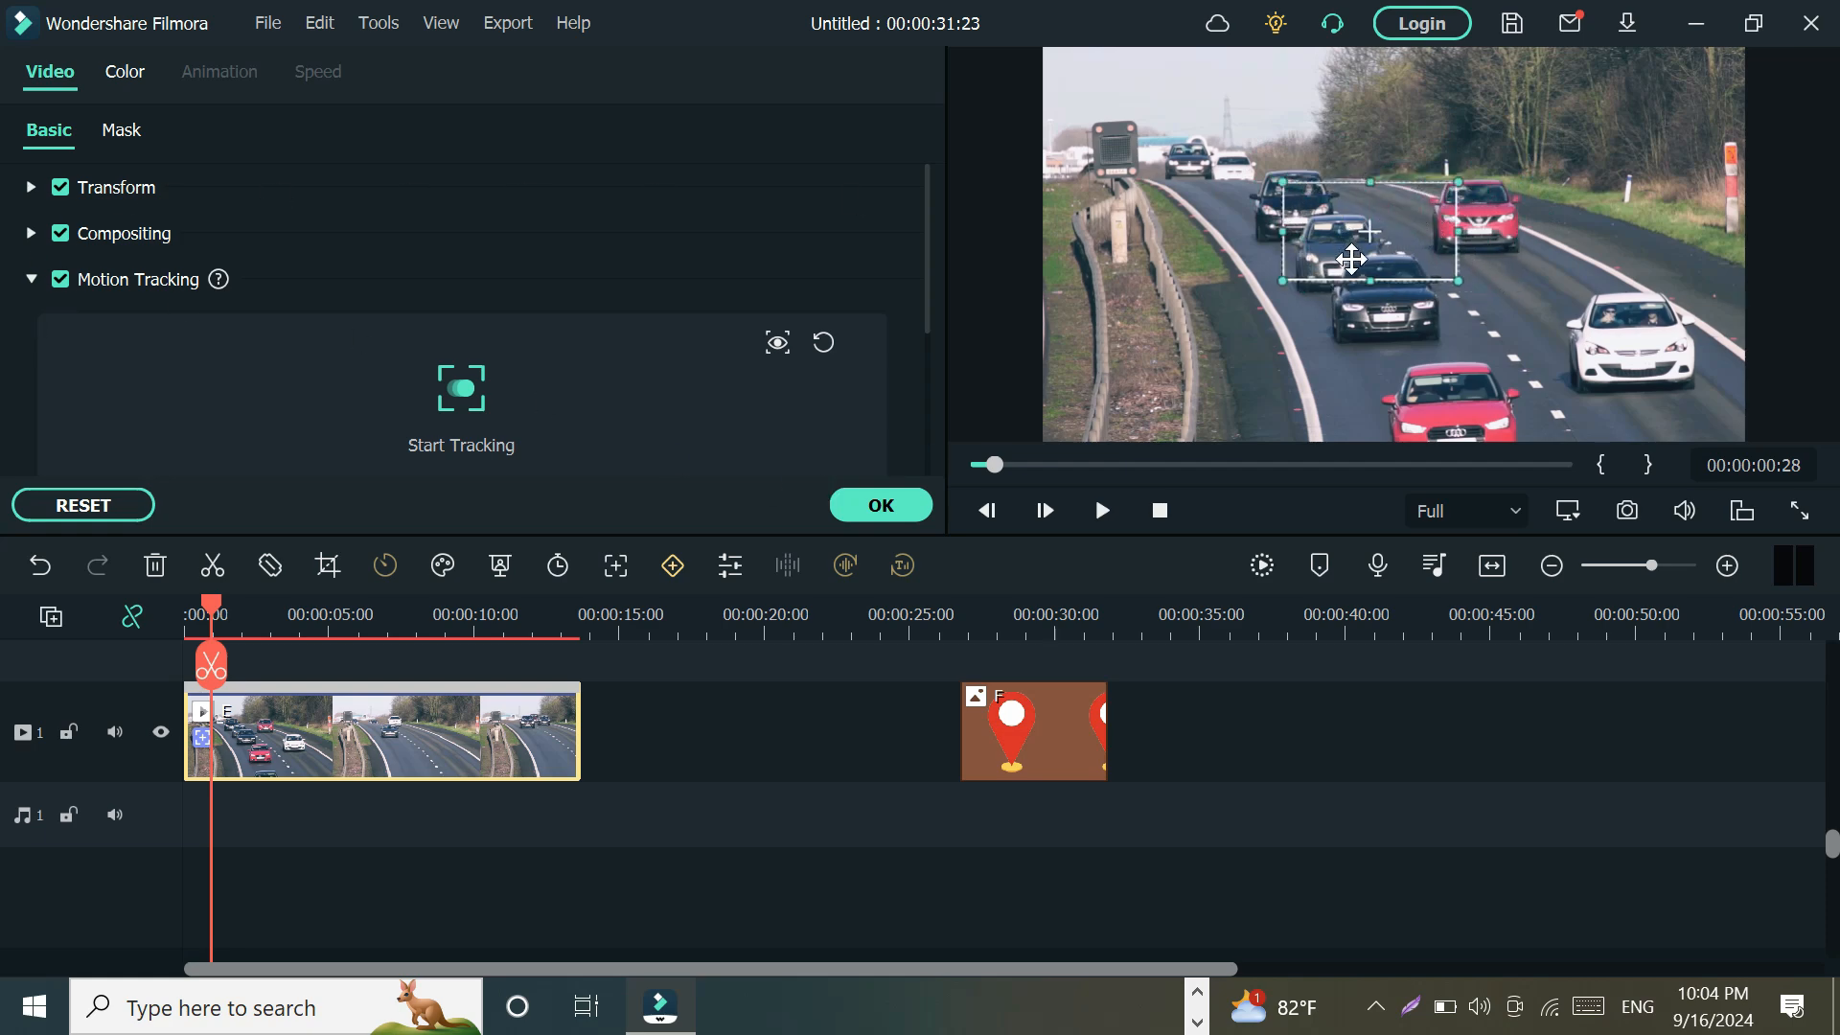
drag(1351, 258, 1262, 174)
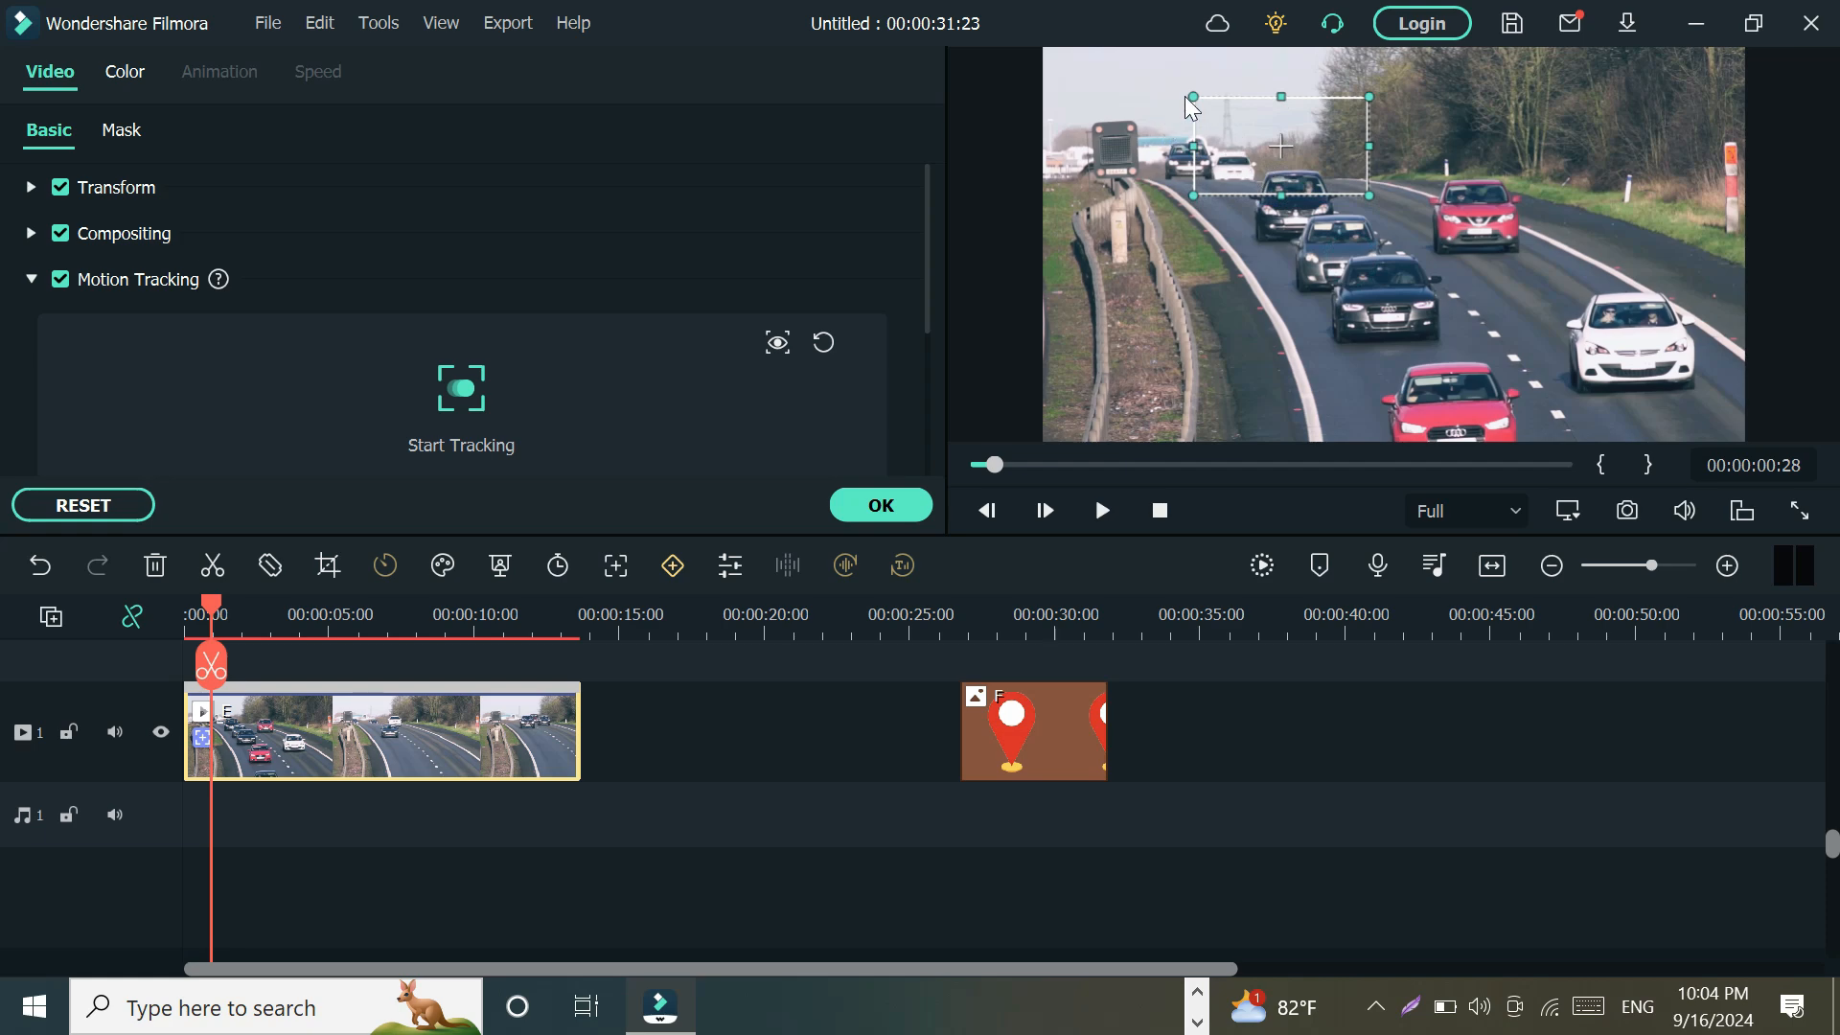
drag(1196, 98, 1226, 124)
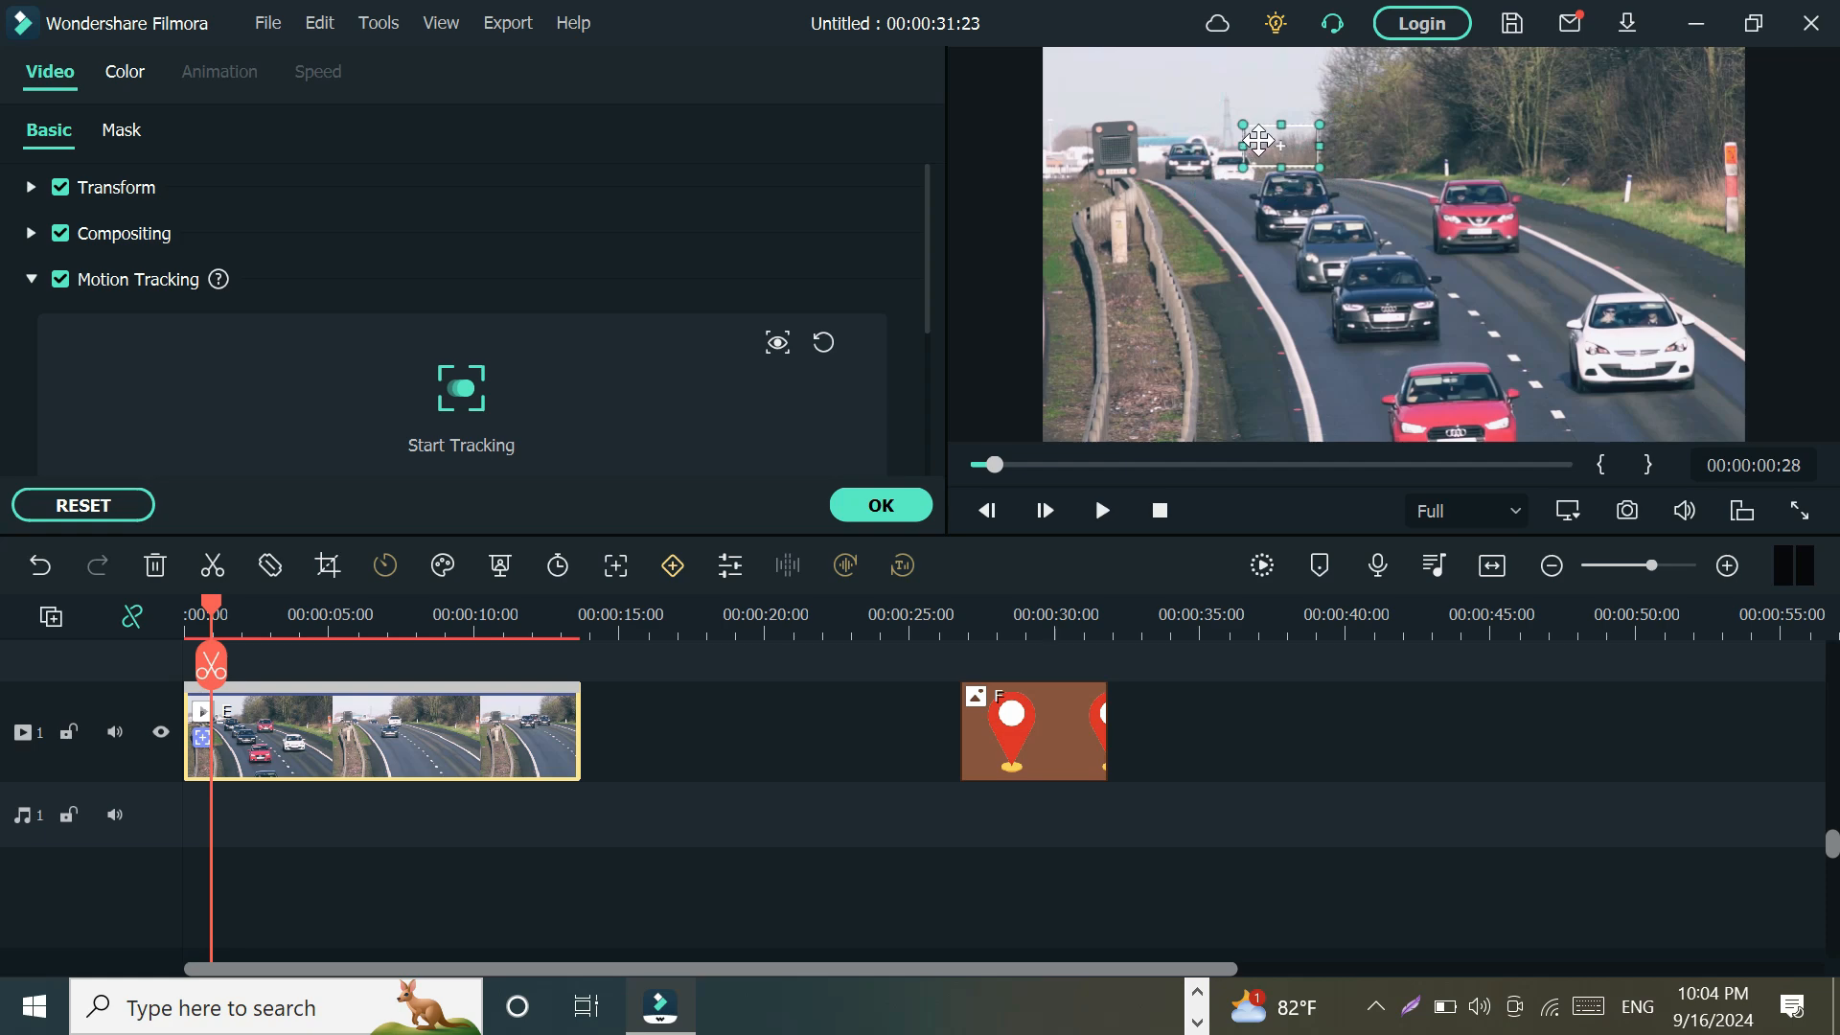
drag(1318, 126, 1310, 131)
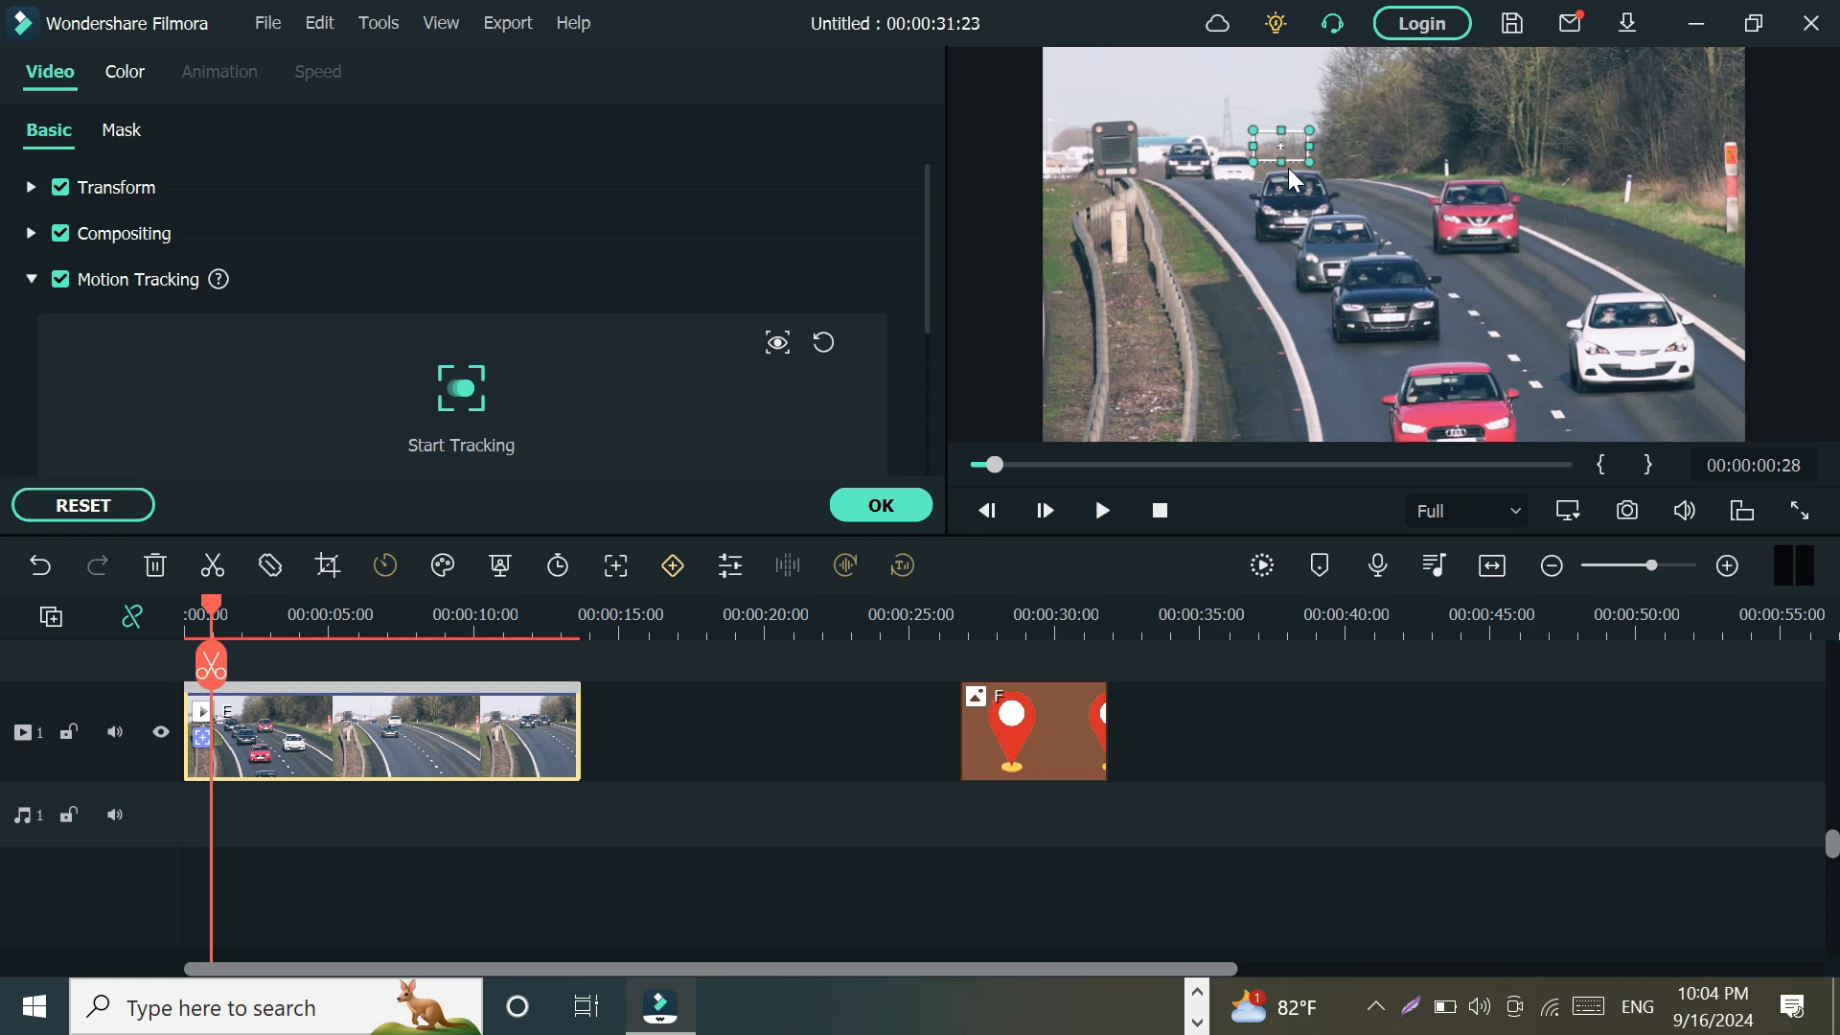
Fit the tracking frame tightly around the distant white car and start tracking it
drag(1273, 141, 1625, 268)
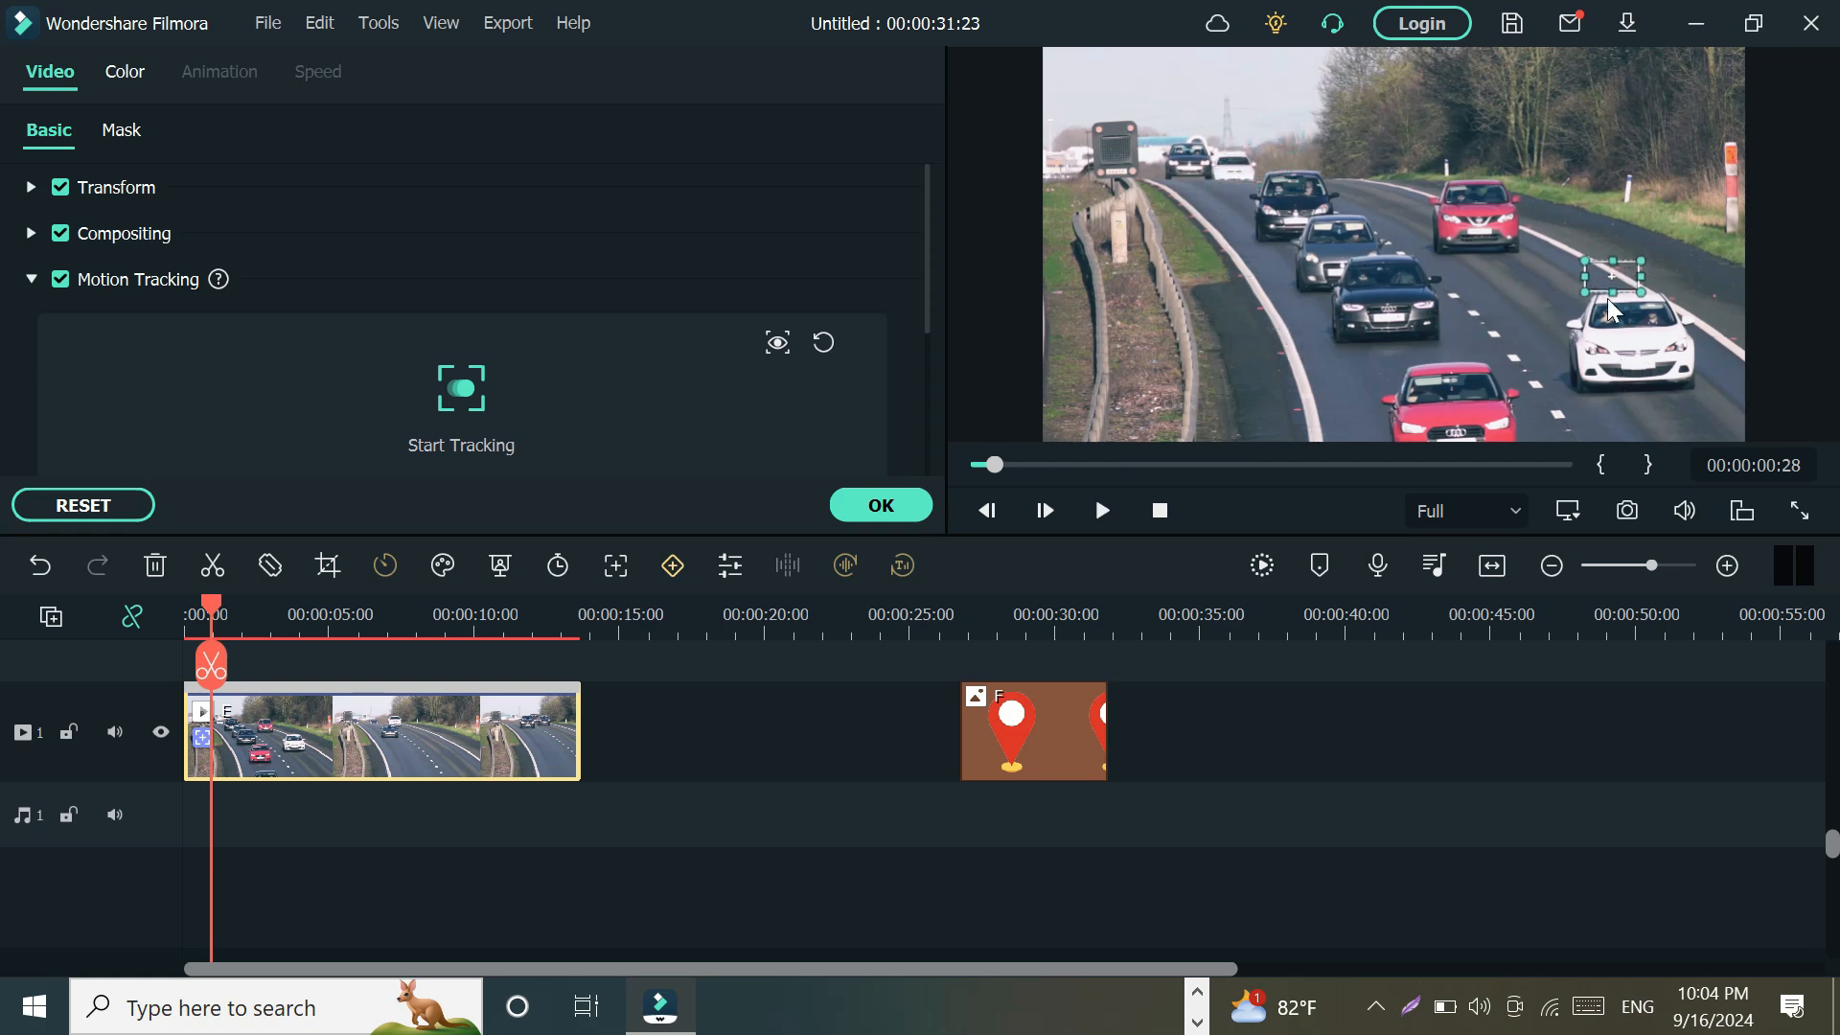
drag(1610, 276, 1245, 155)
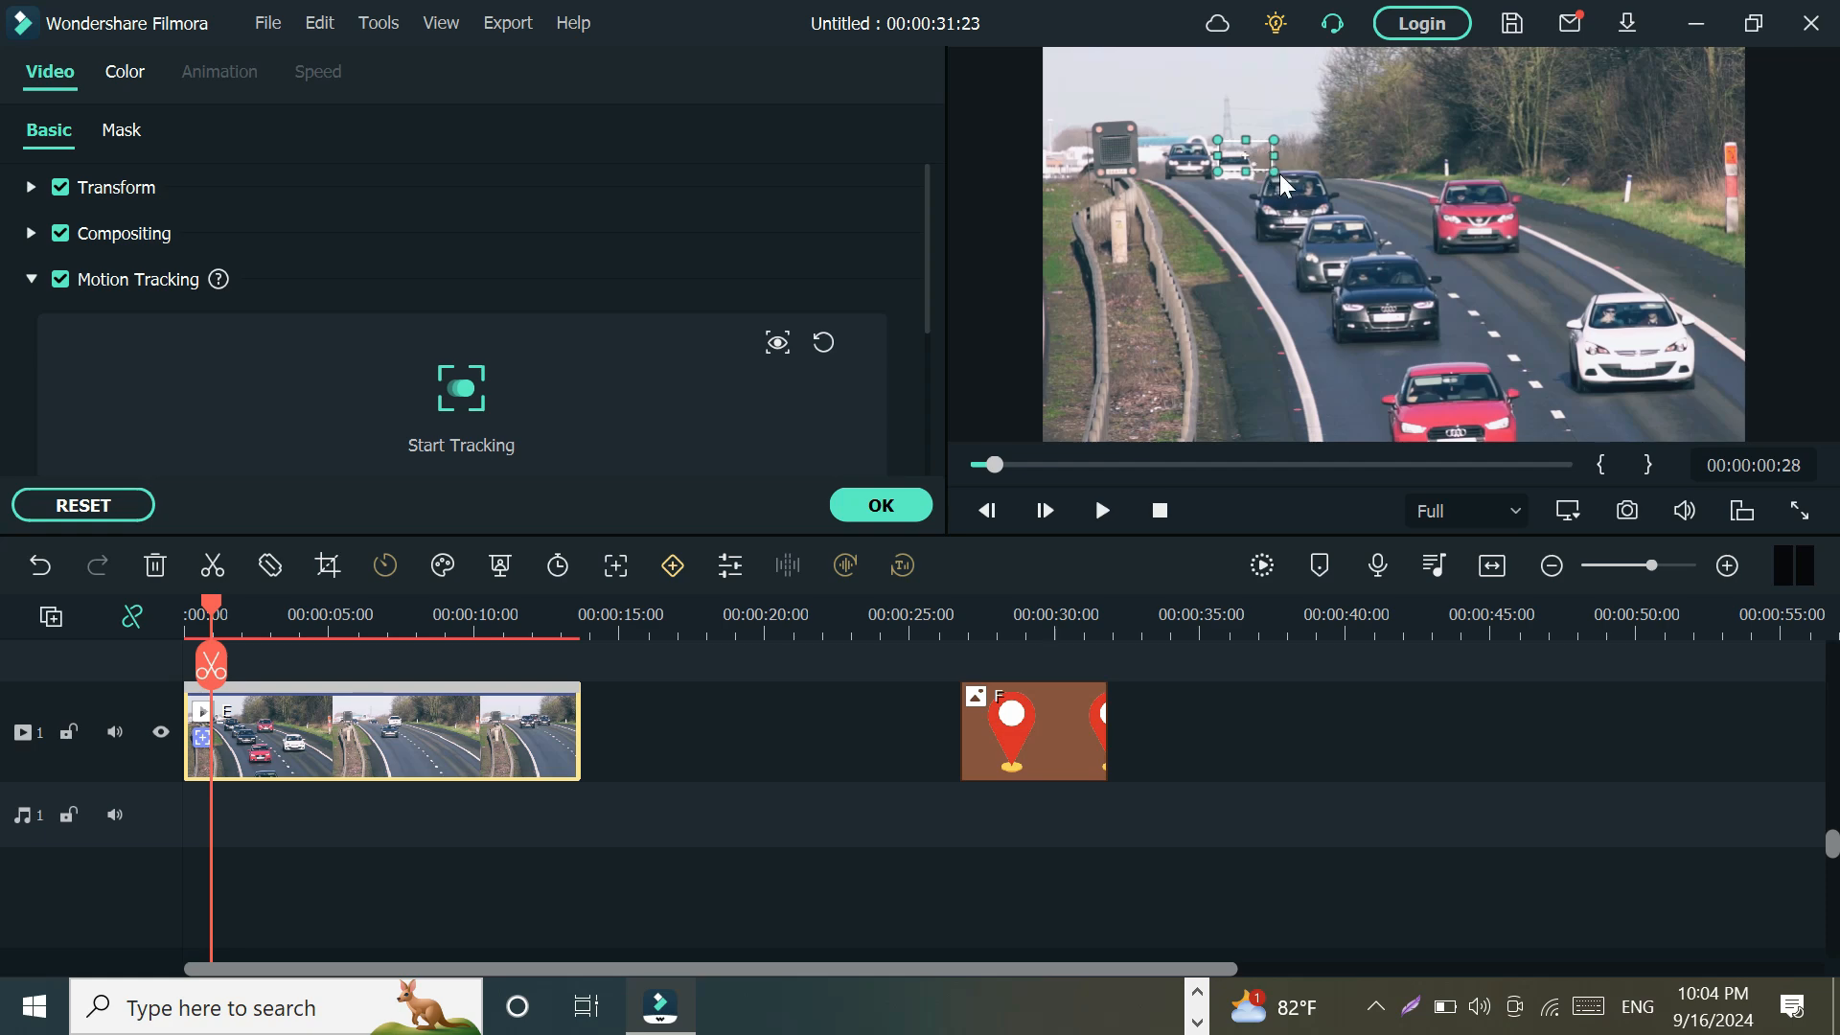
drag(1272, 172, 1243, 162)
click(463, 401)
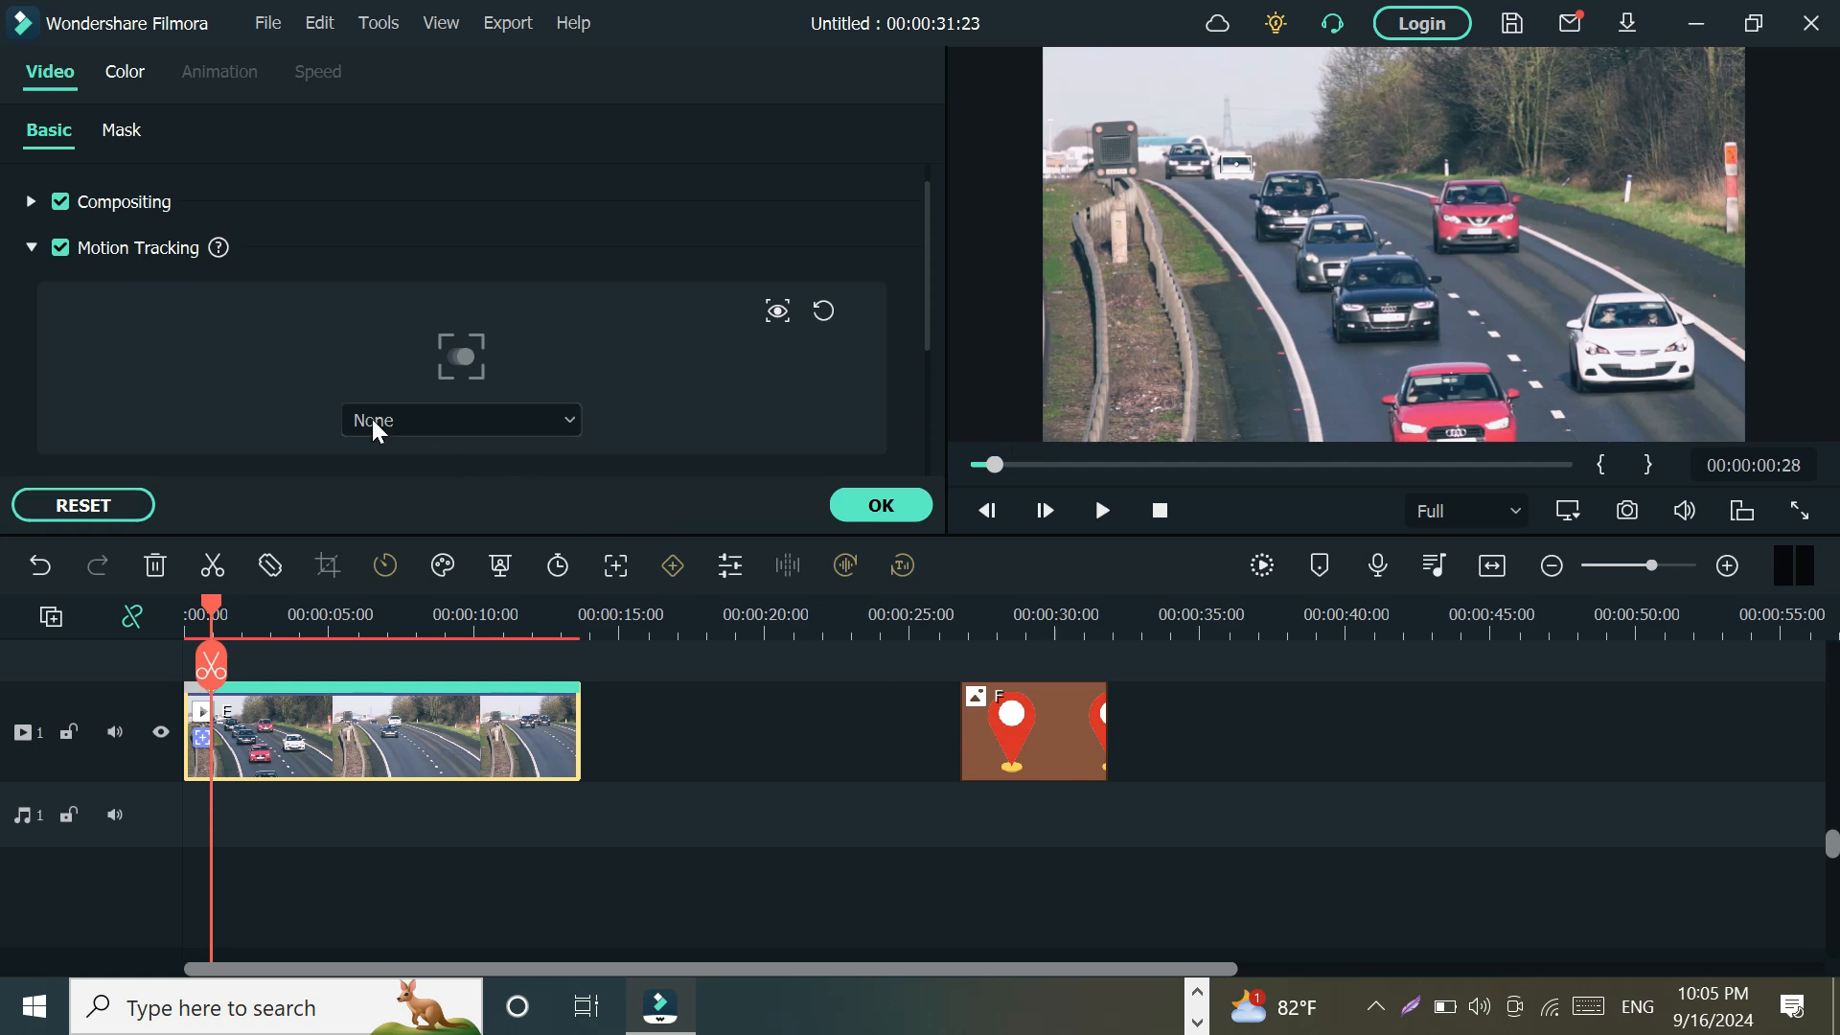
click(1246, 692)
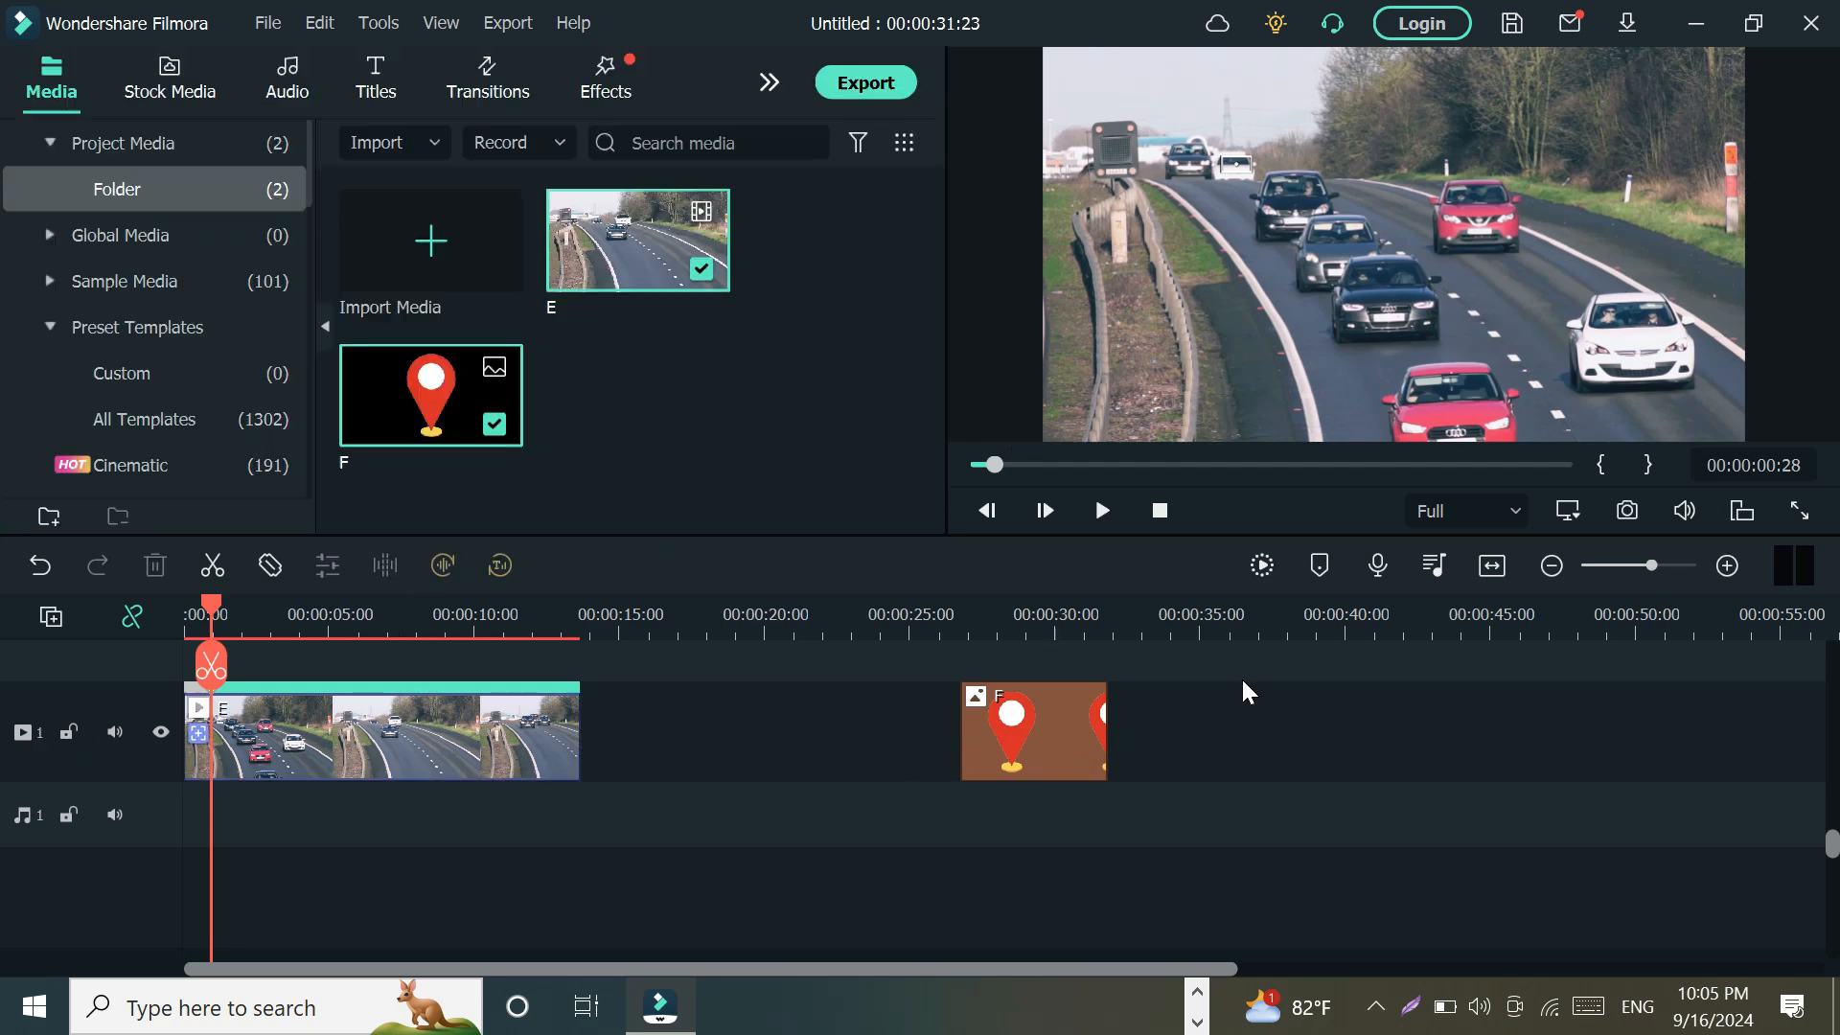
click(1016, 744)
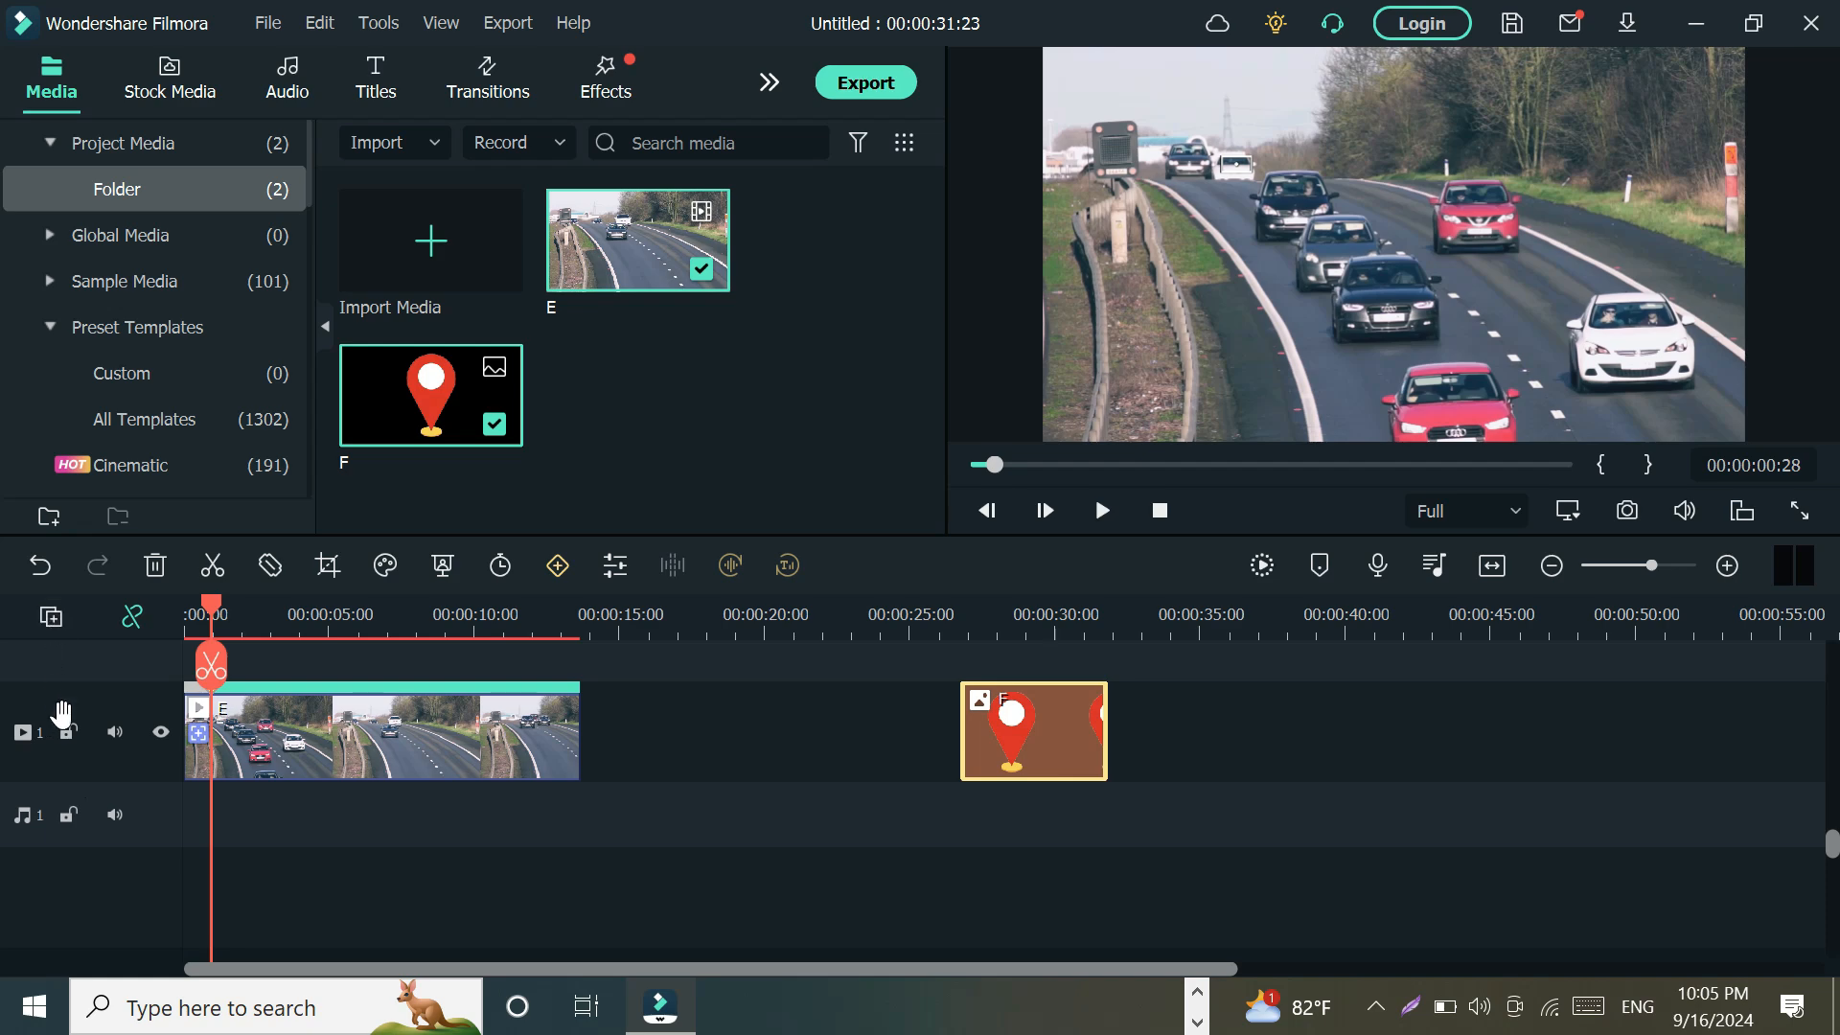
right_click(48, 709)
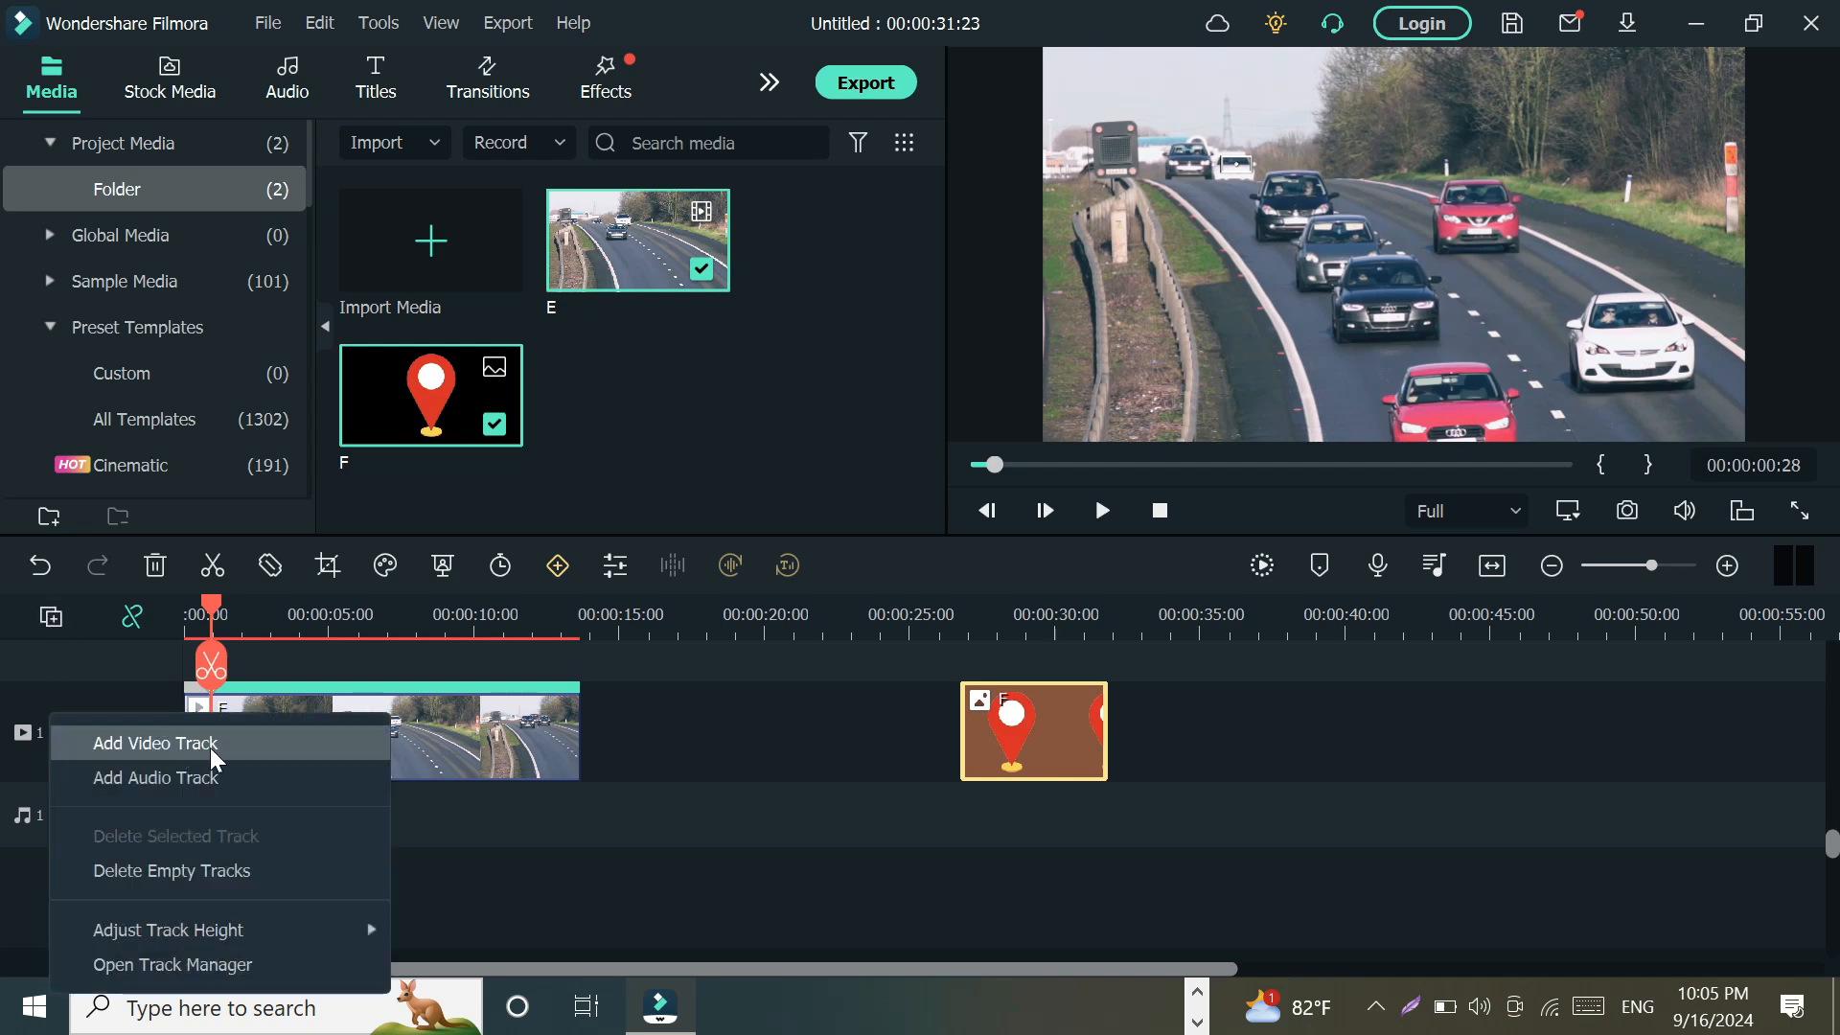
click(784, 775)
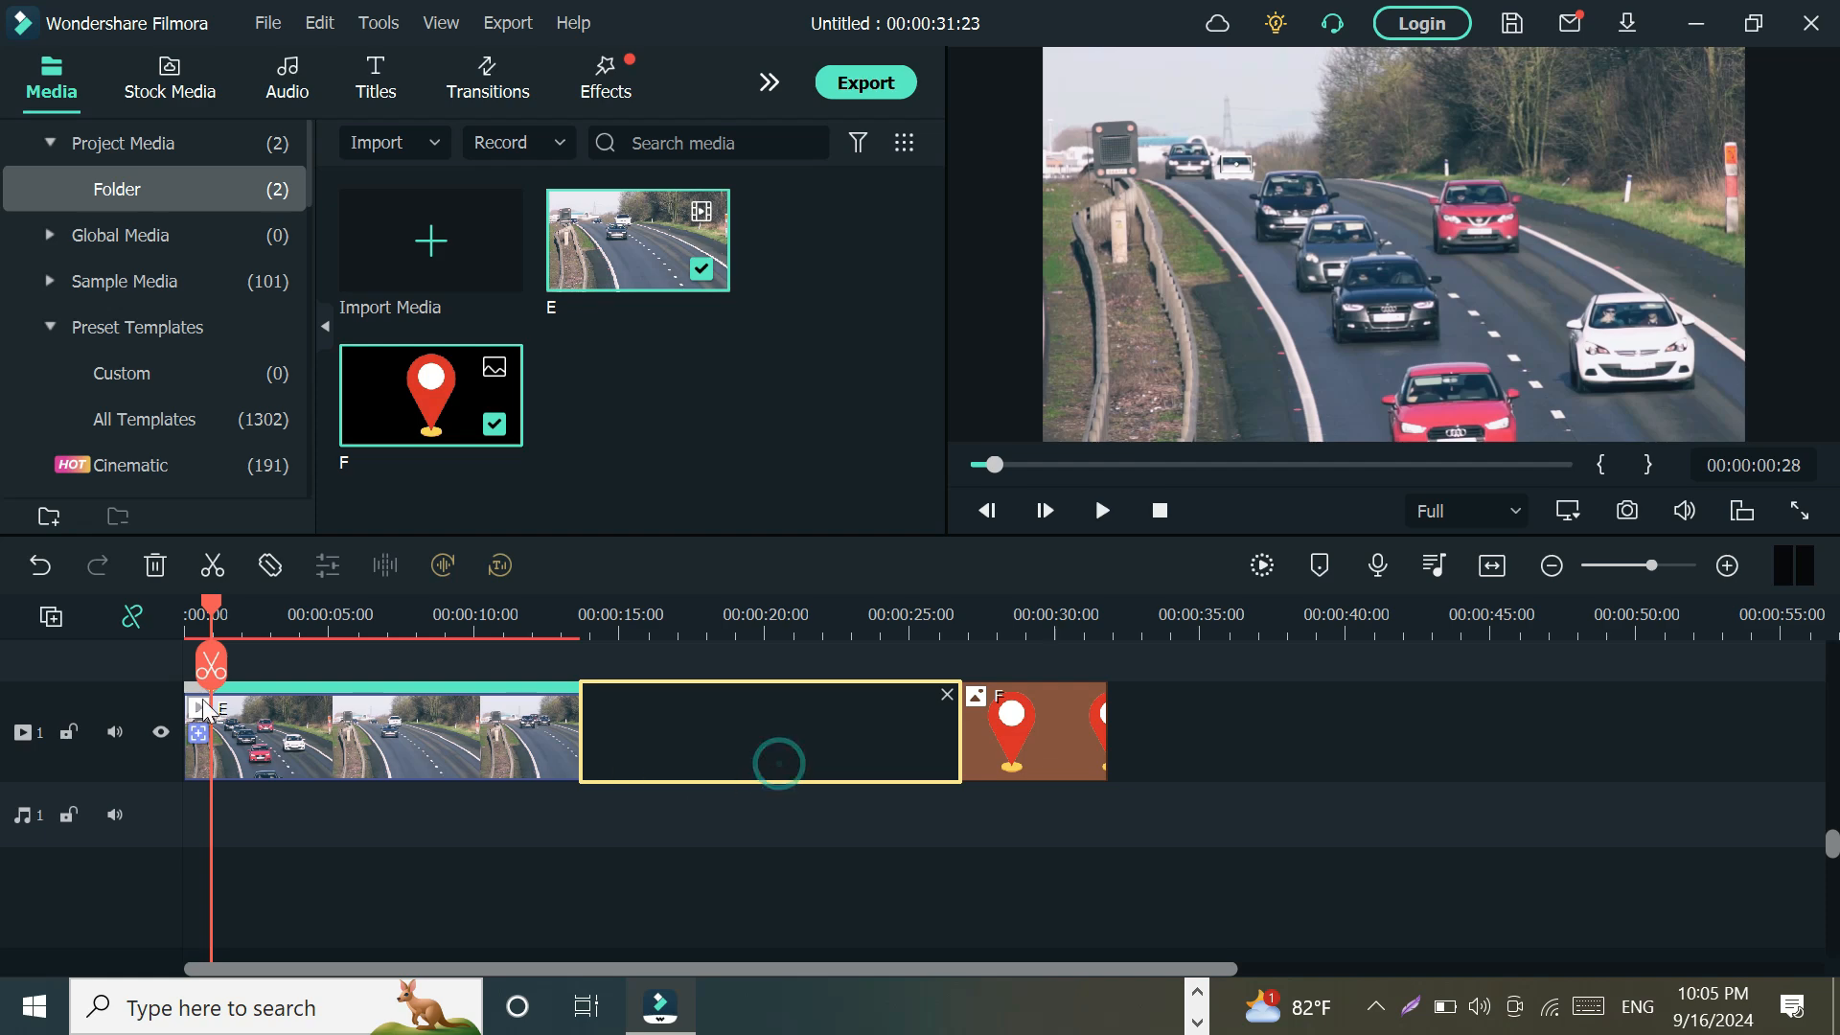
click(52, 619)
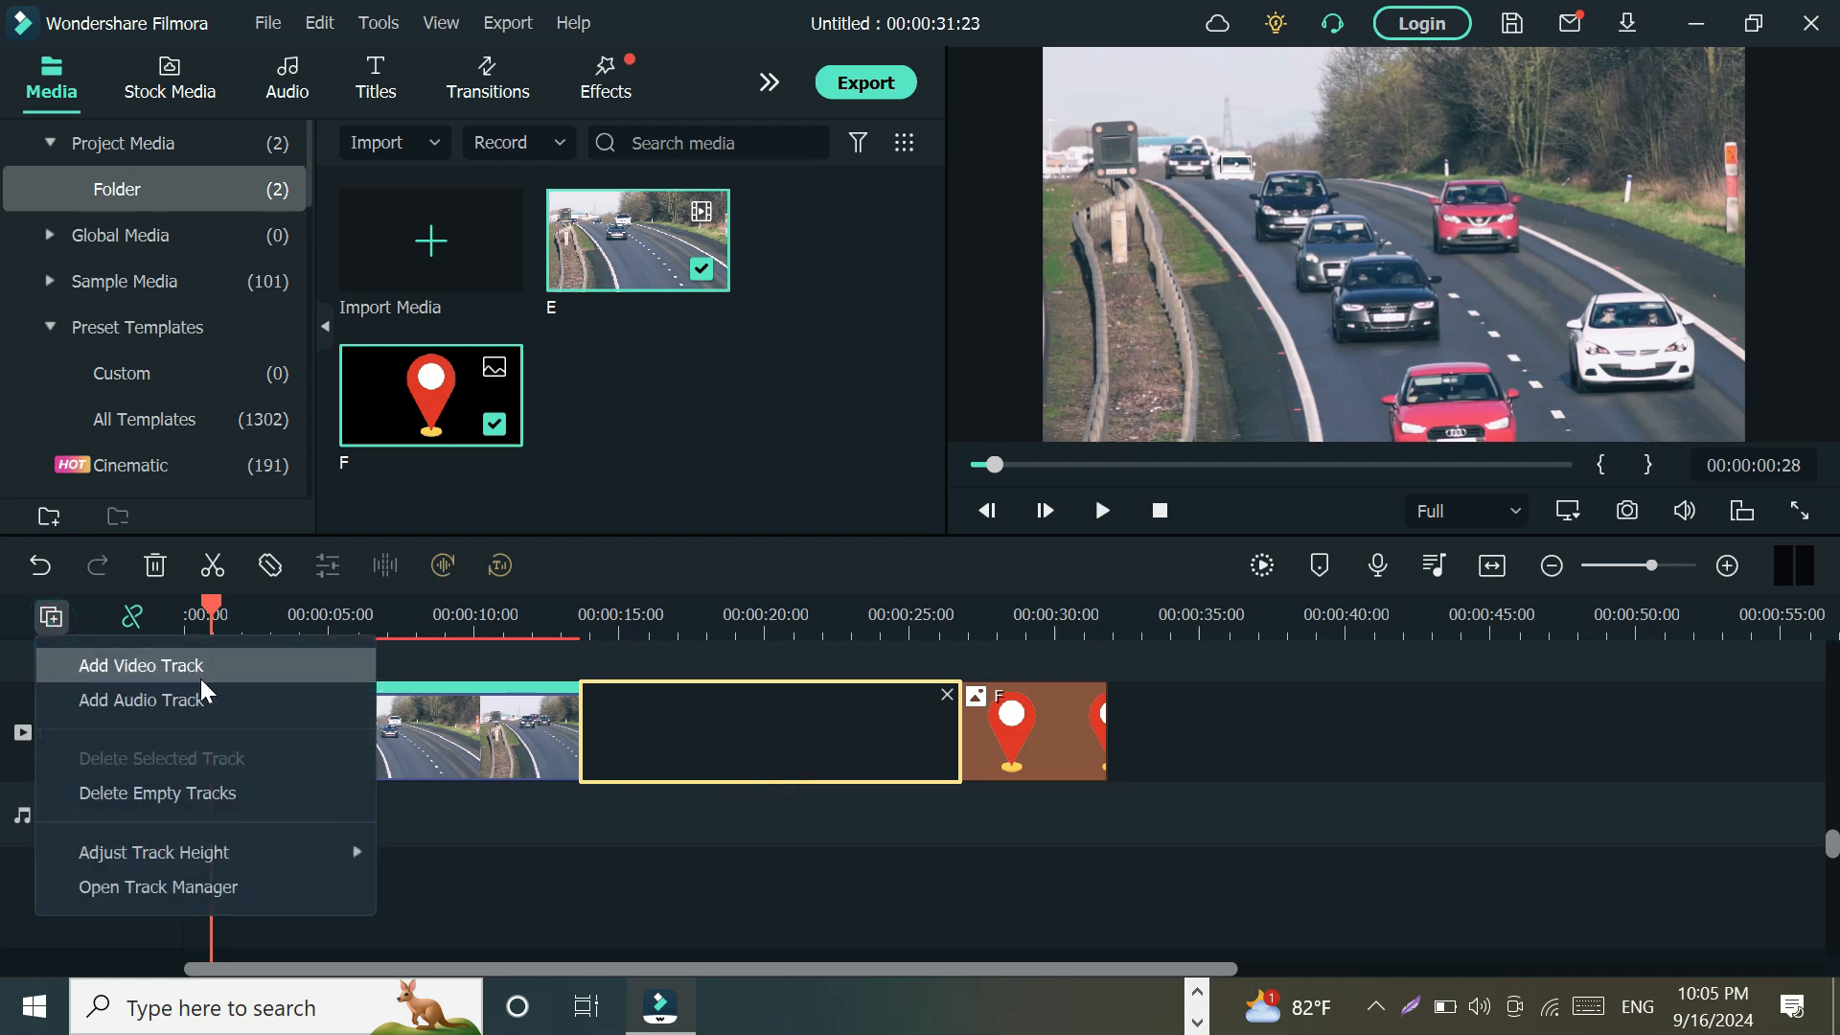
click(1275, 743)
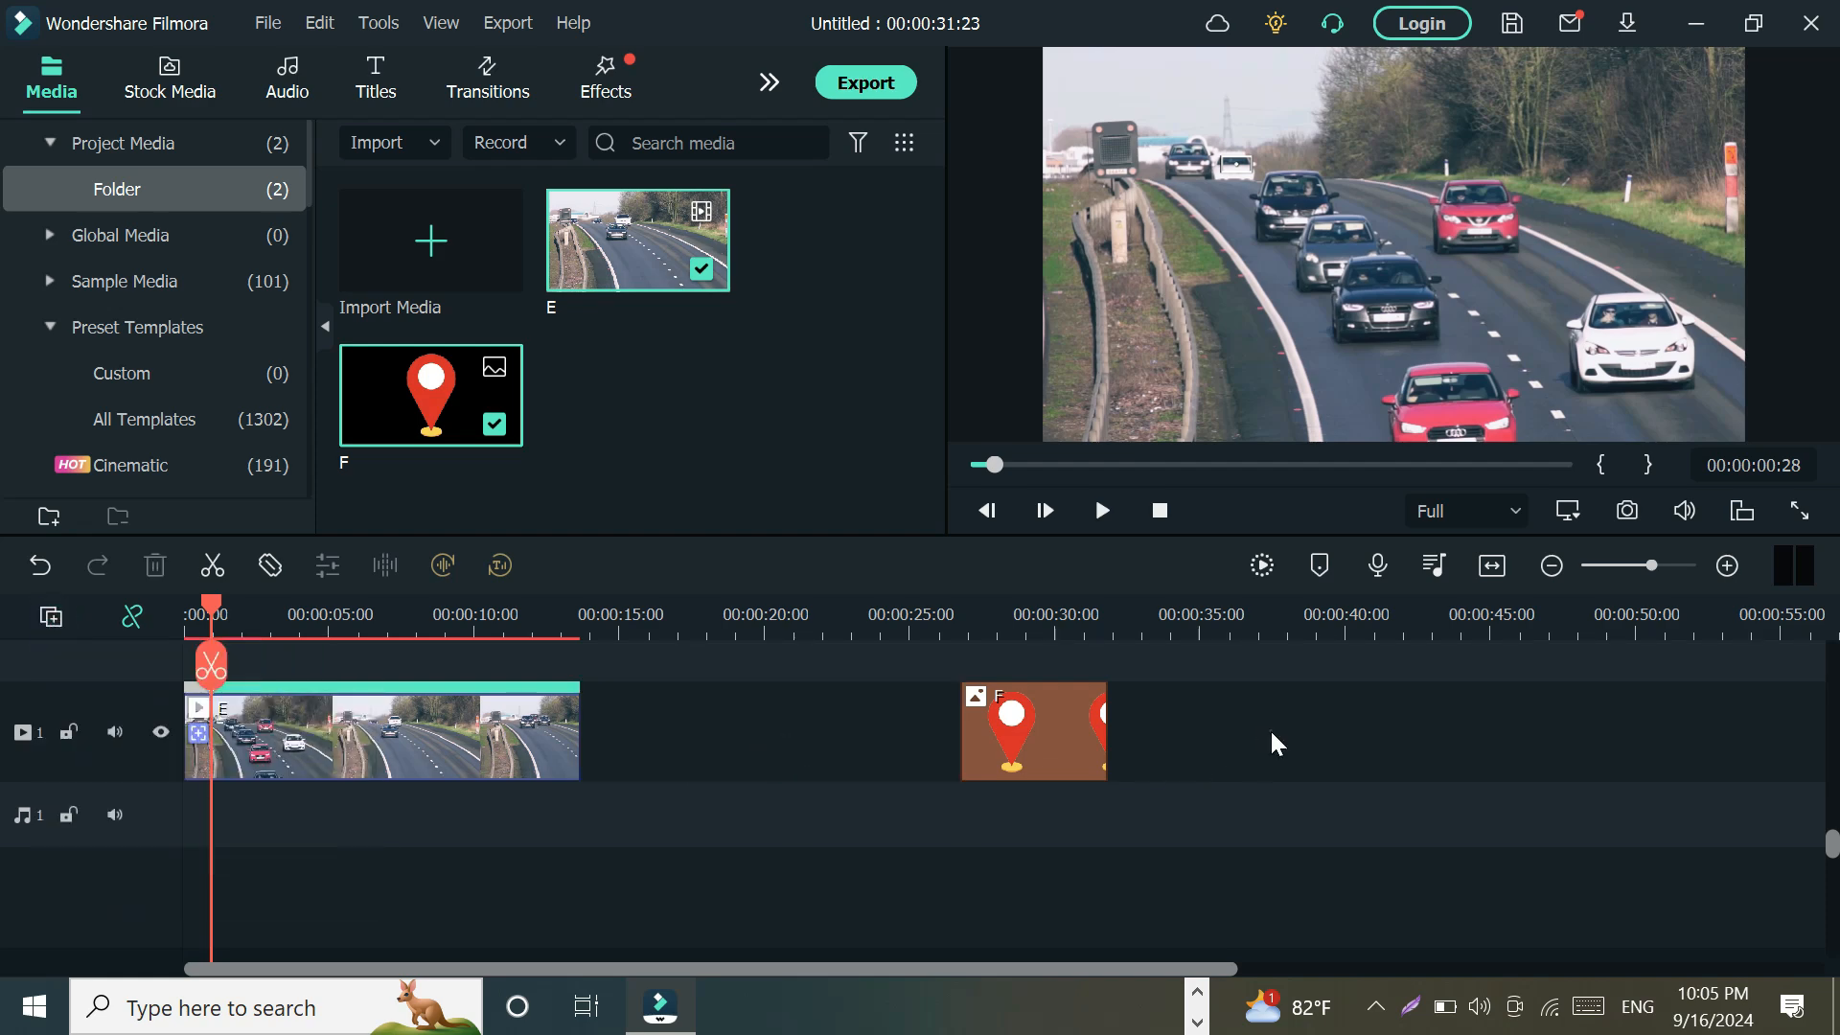
Place pin image F on a new video track above clip E, starting at 00:00:00:00 and extended to clip E's end
click(52, 619)
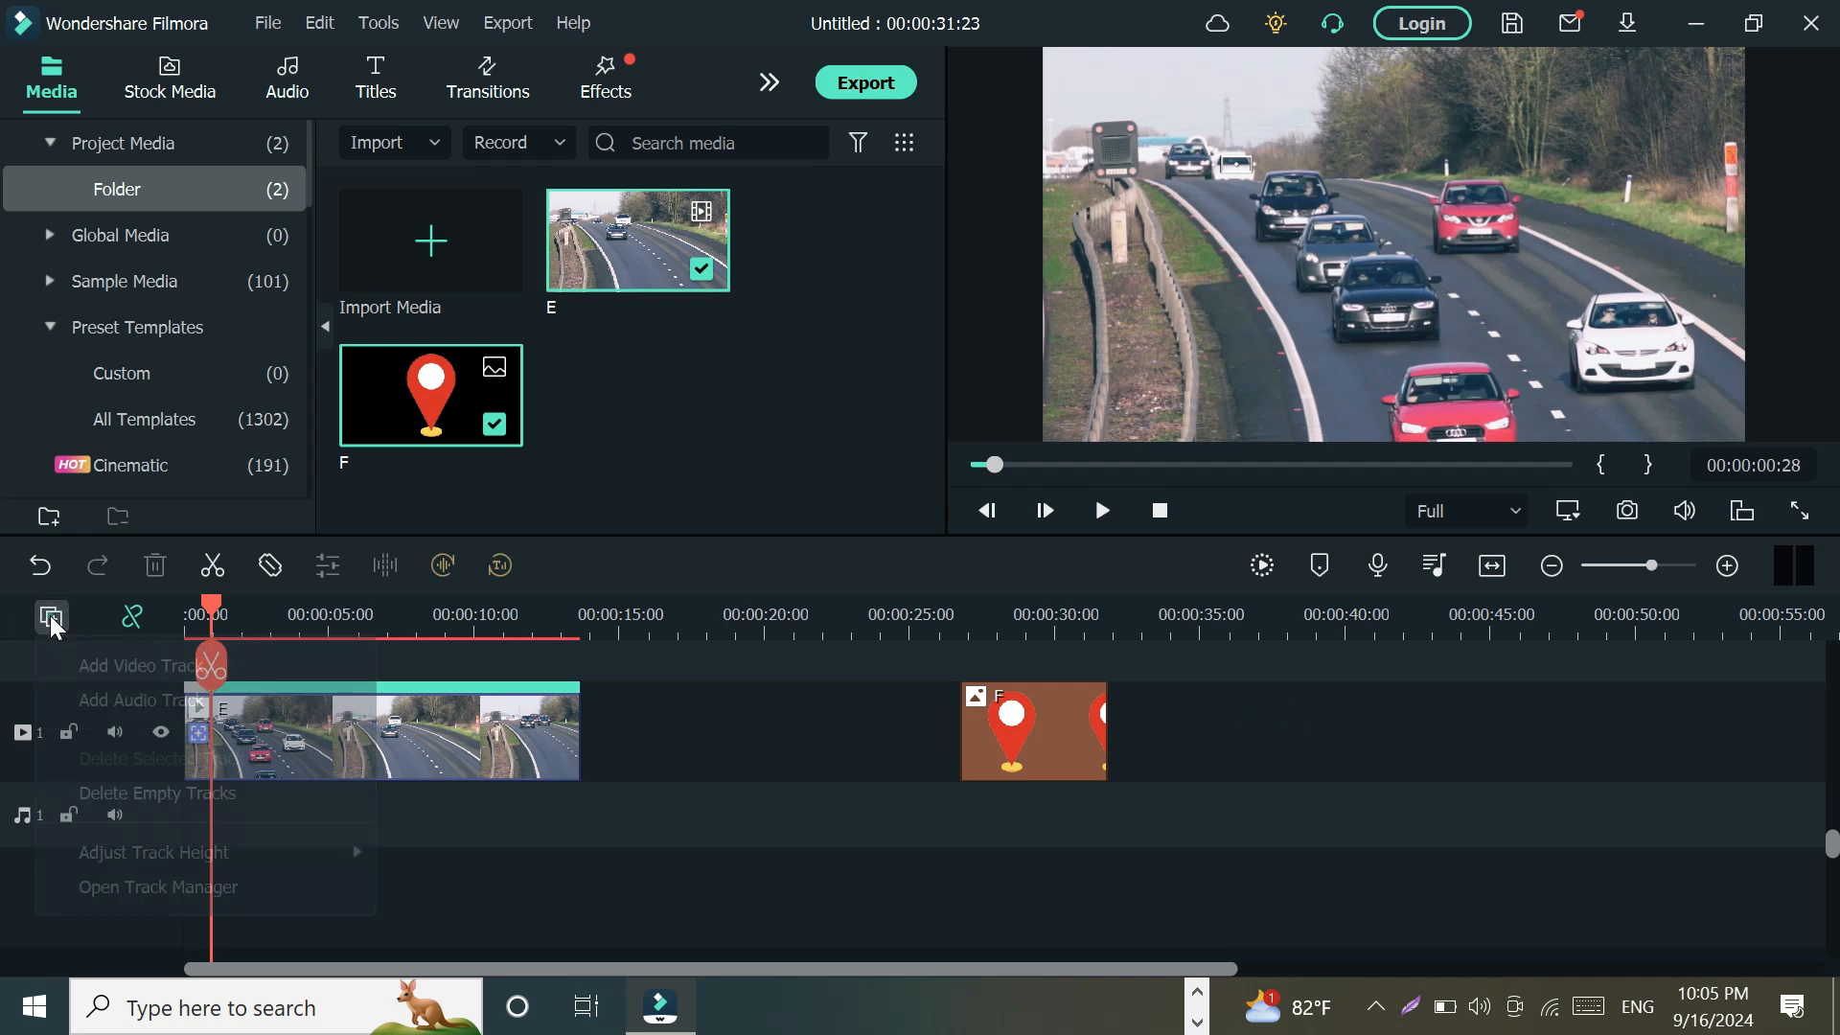
click(134, 666)
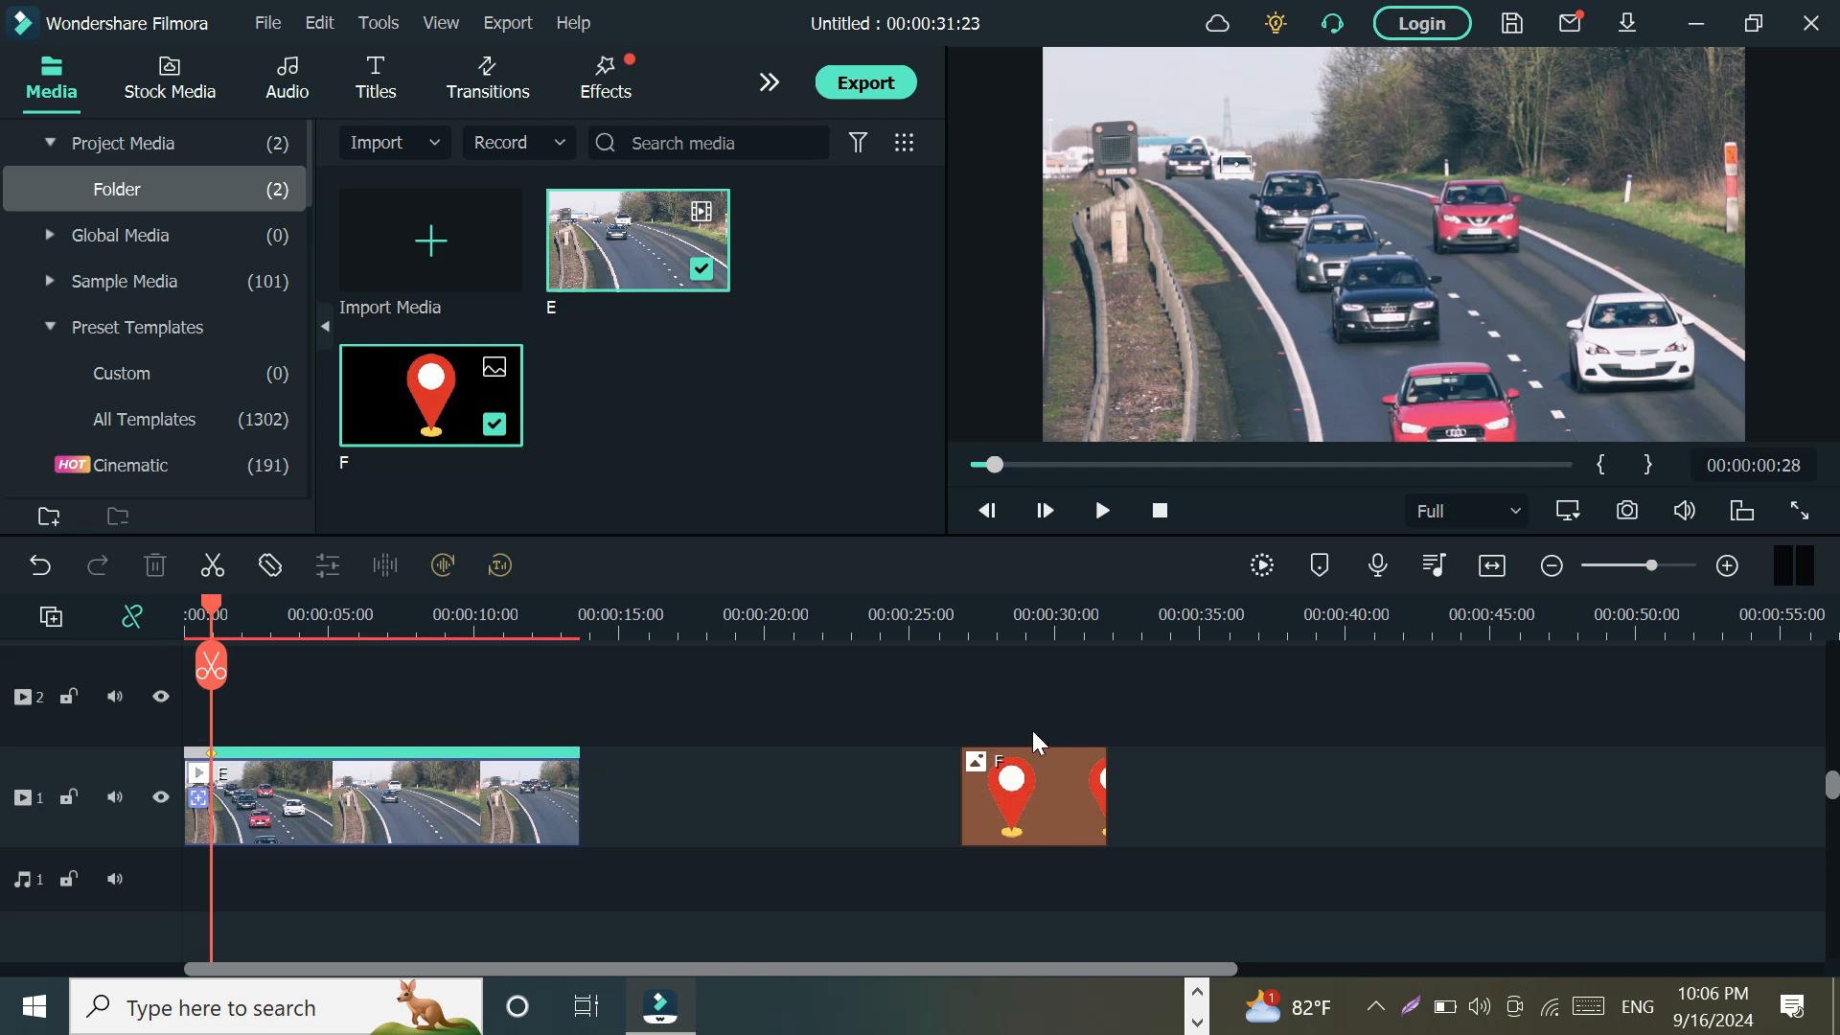
drag(1059, 803, 267, 793)
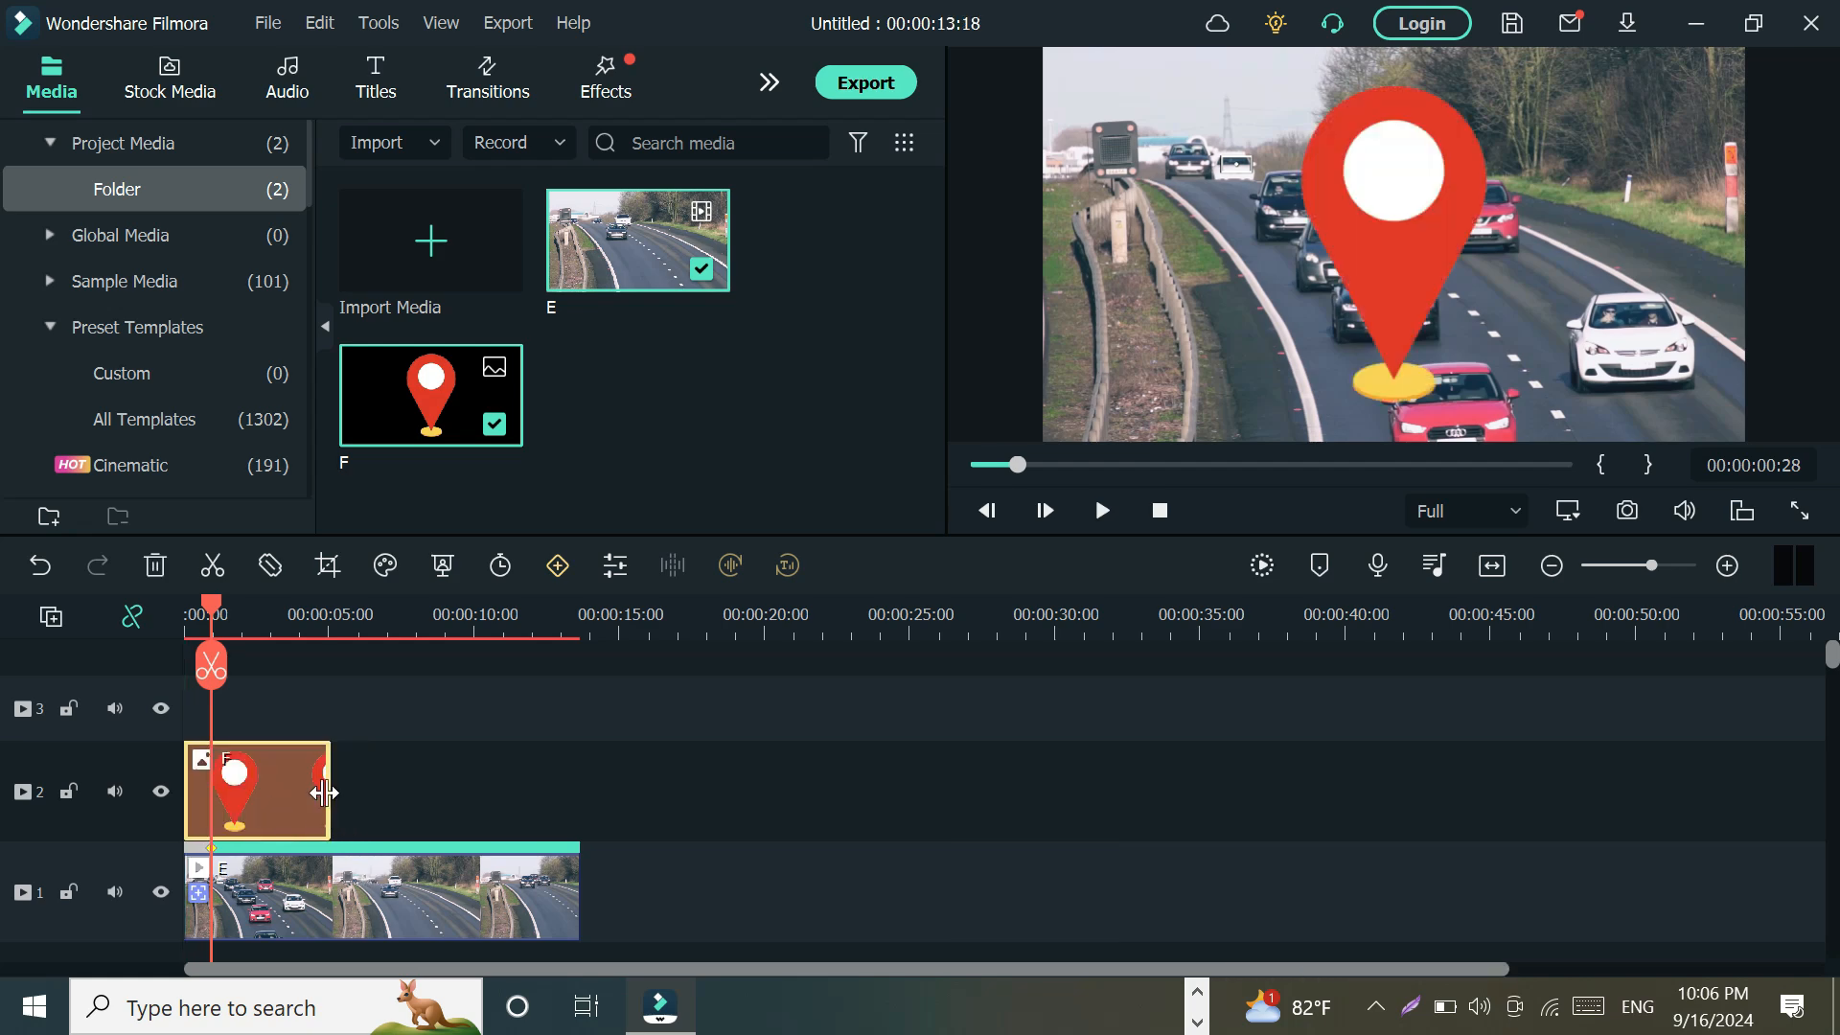
drag(324, 791, 579, 821)
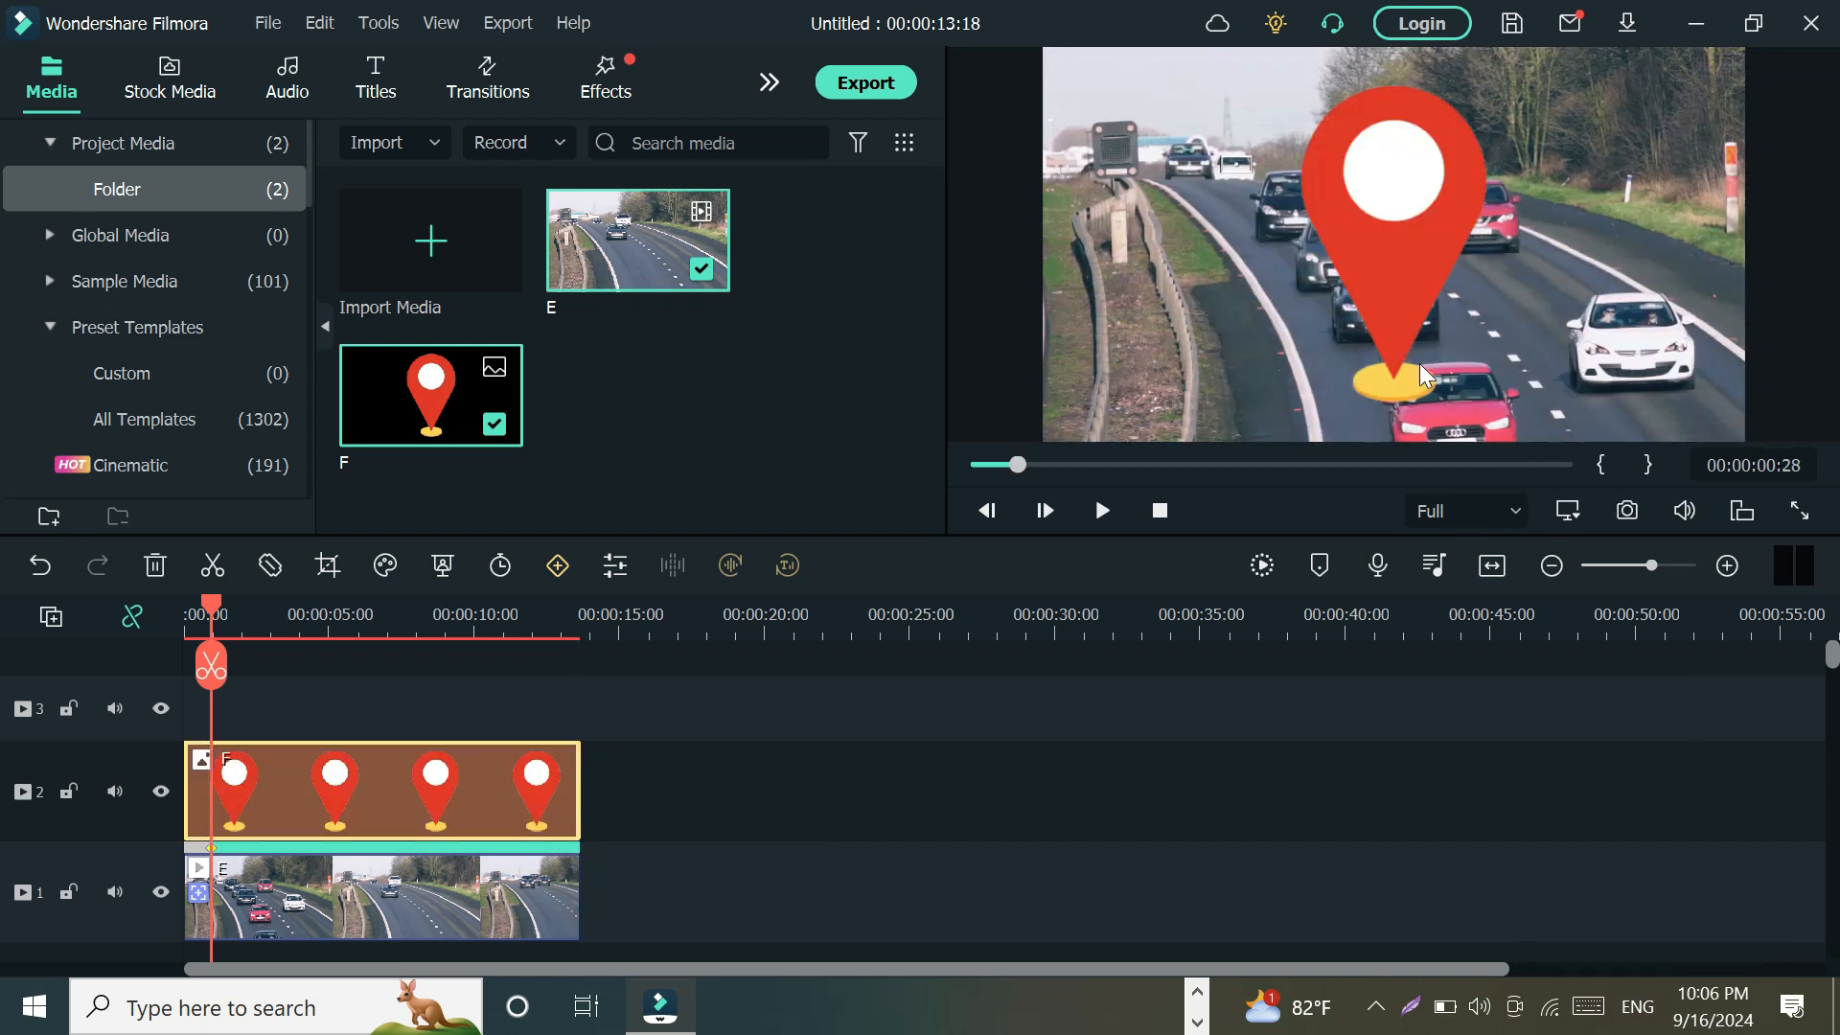
Scale the pin image down to a small marker and position its tip on the distant white car
click(1406, 274)
drag(1591, 49, 1322, 456)
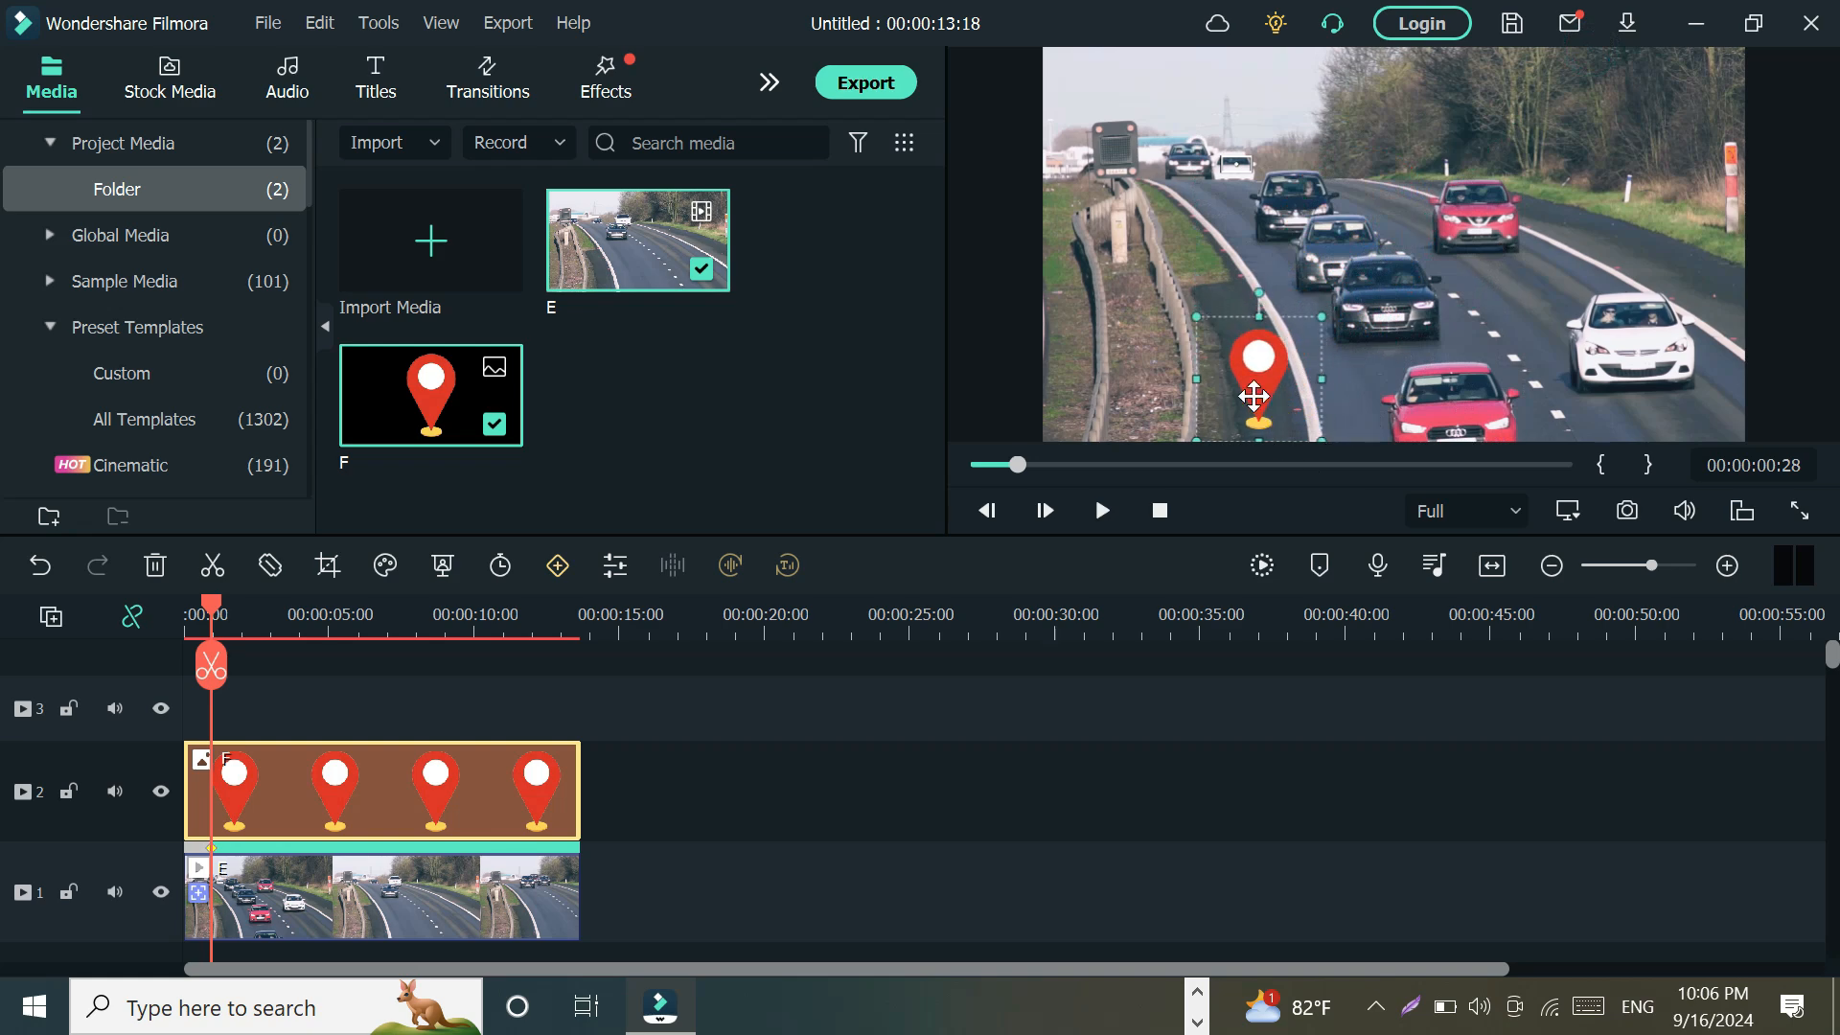
drag(1255, 395, 1246, 221)
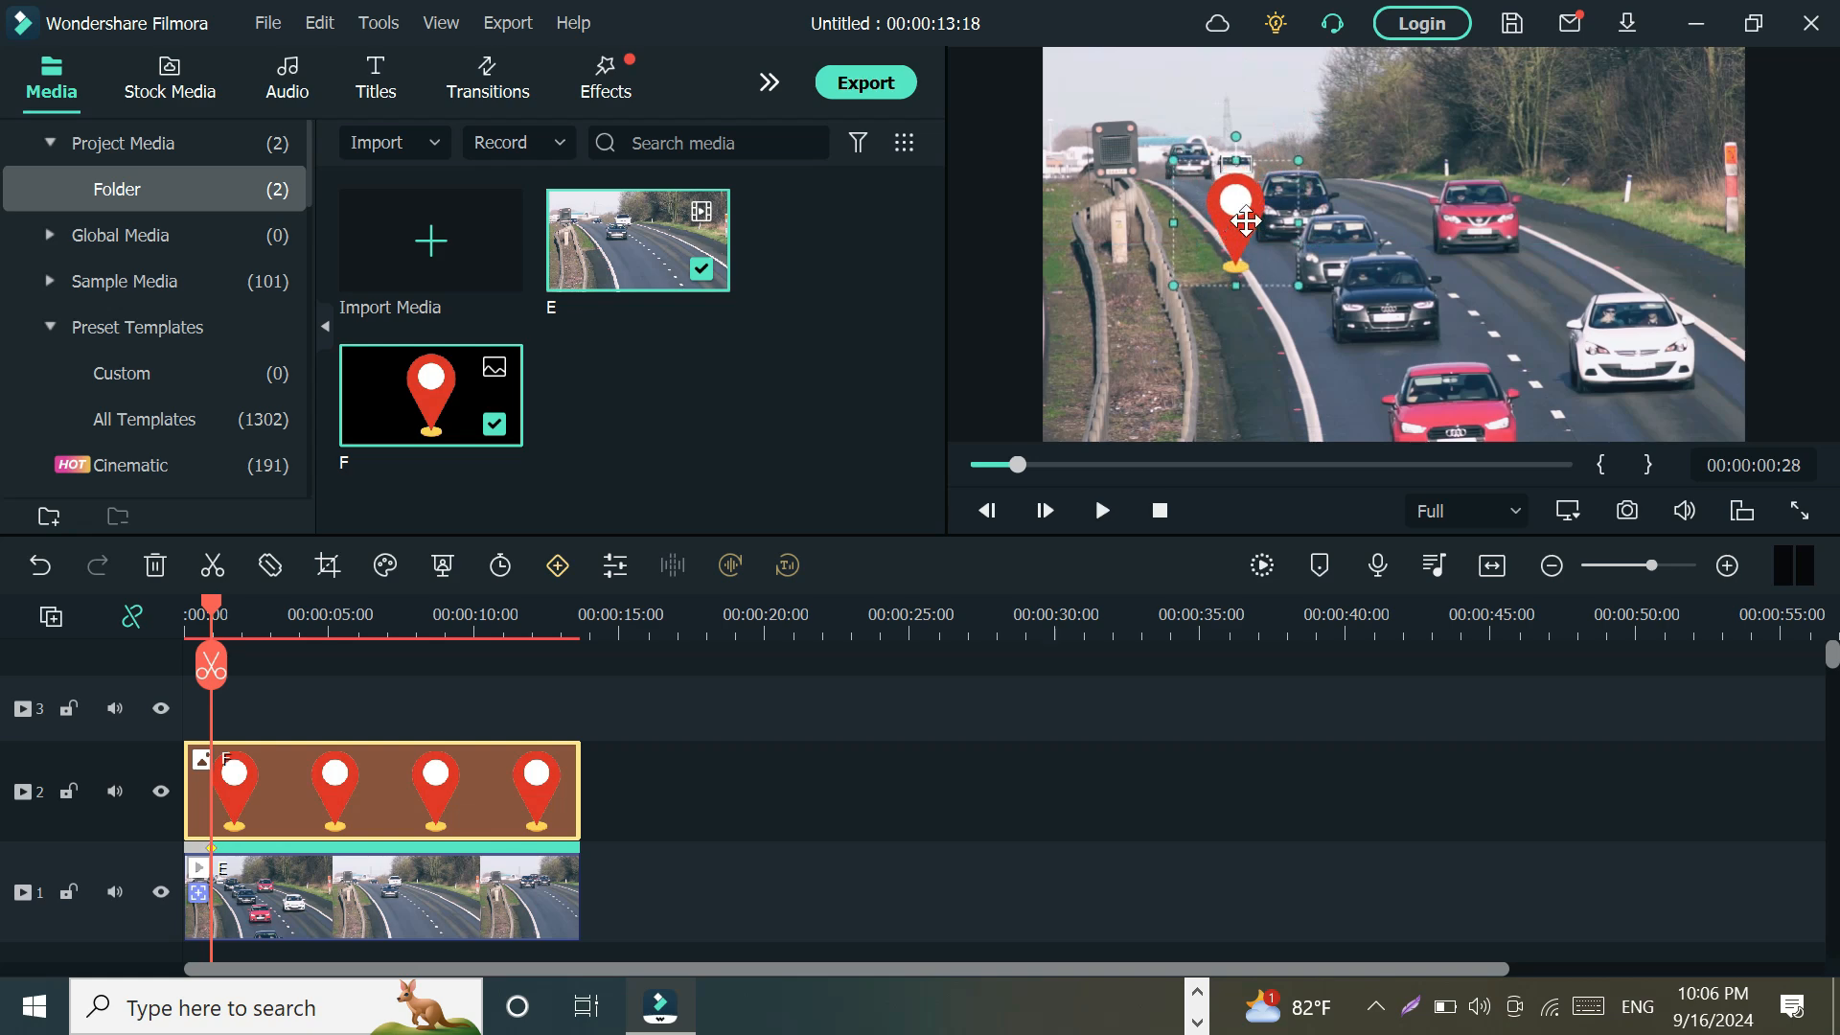
drag(1299, 161, 1266, 192)
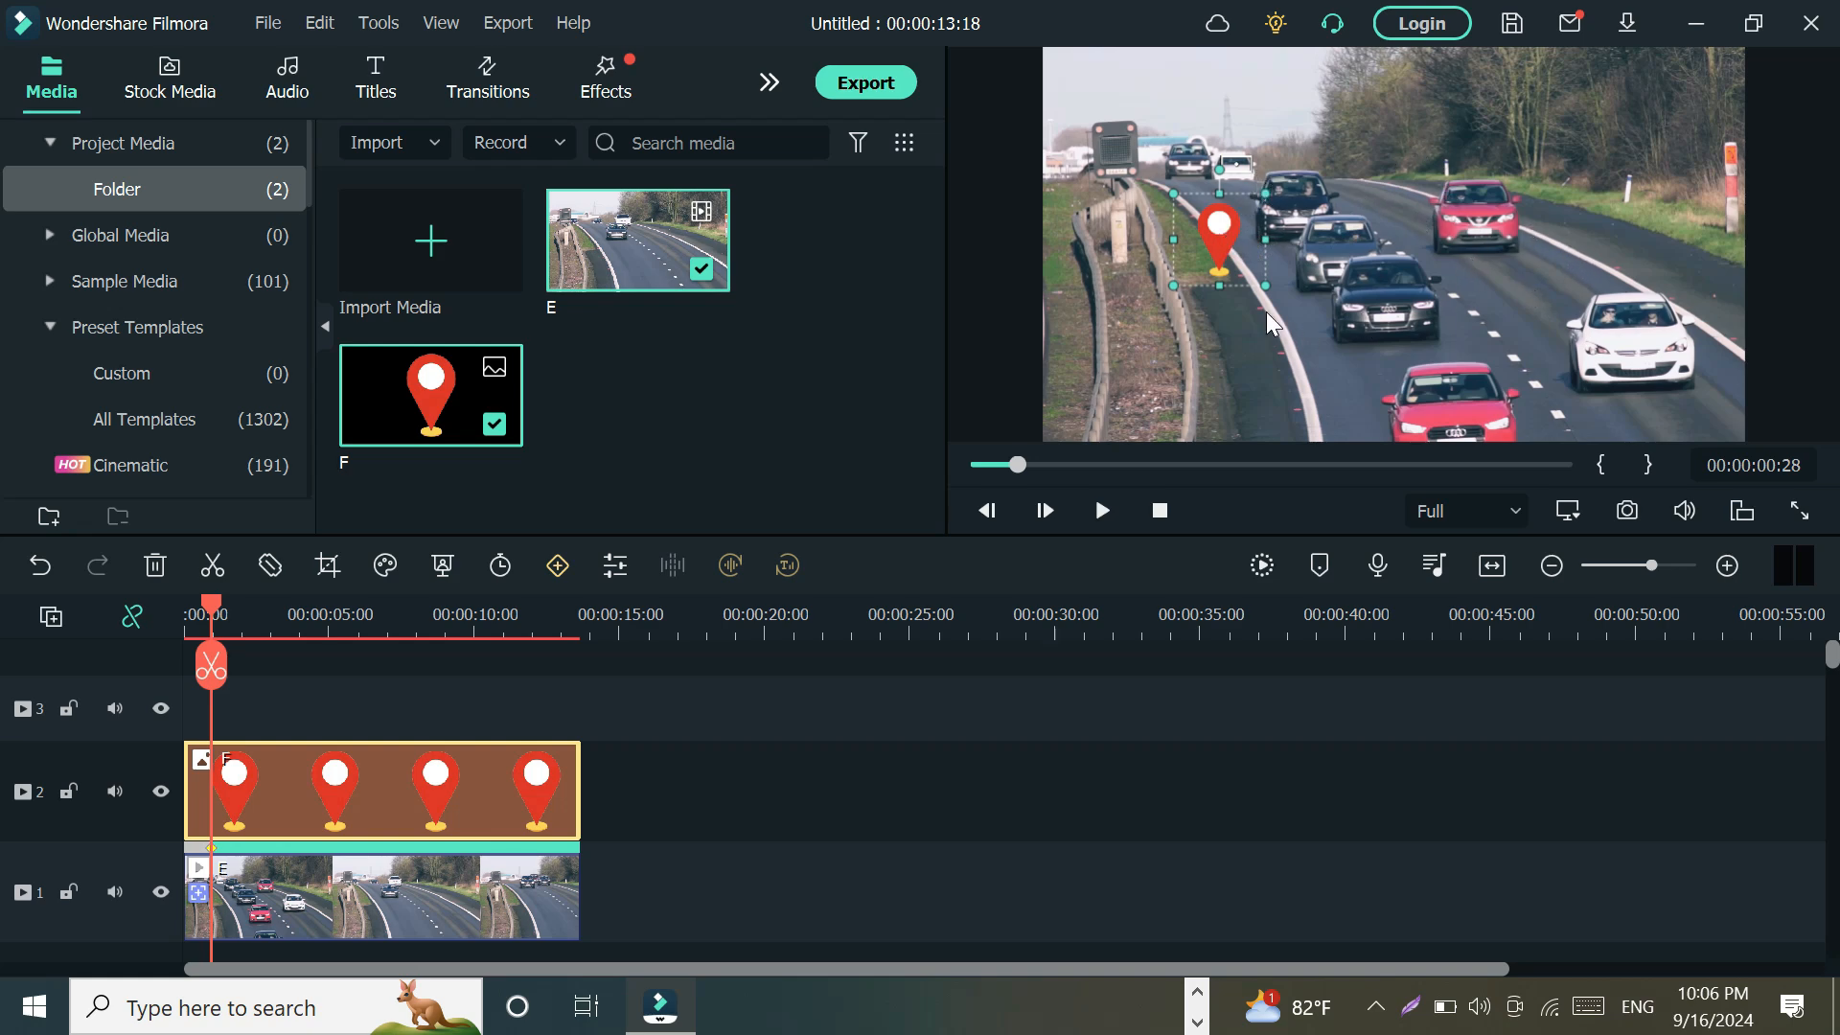
drag(1219, 256, 1239, 144)
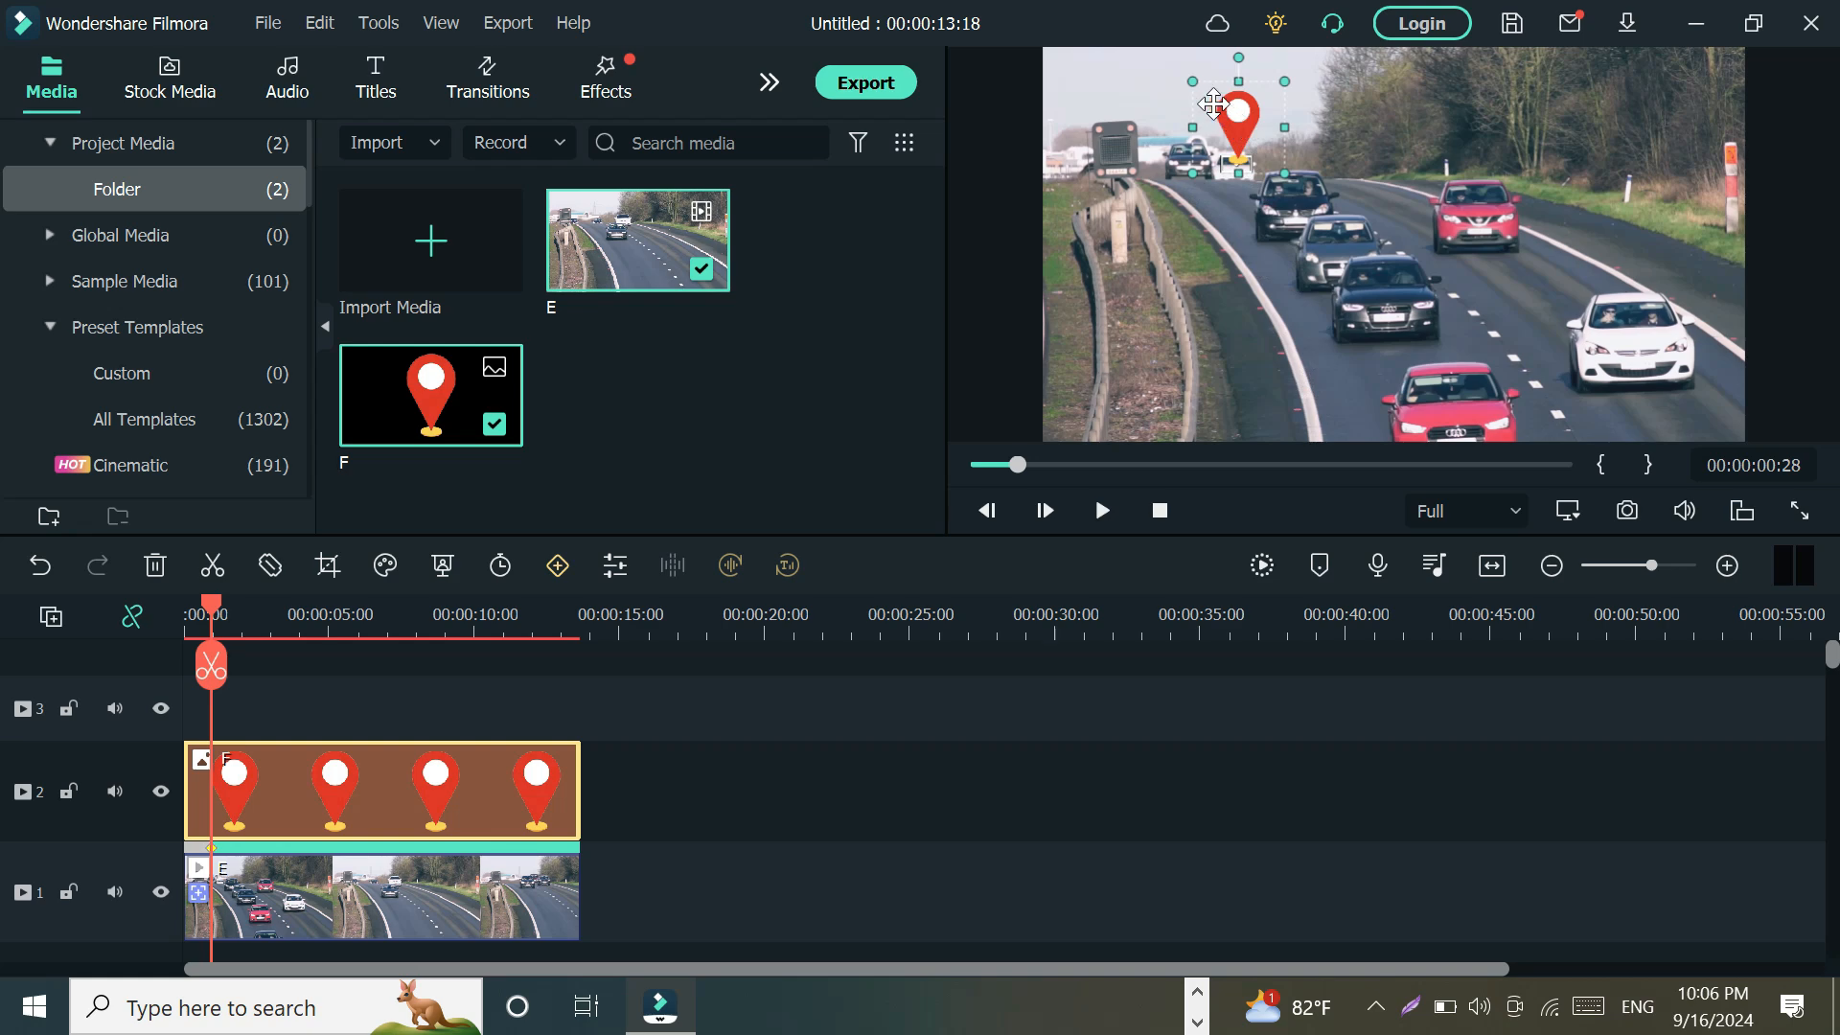
drag(1249, 141, 1229, 135)
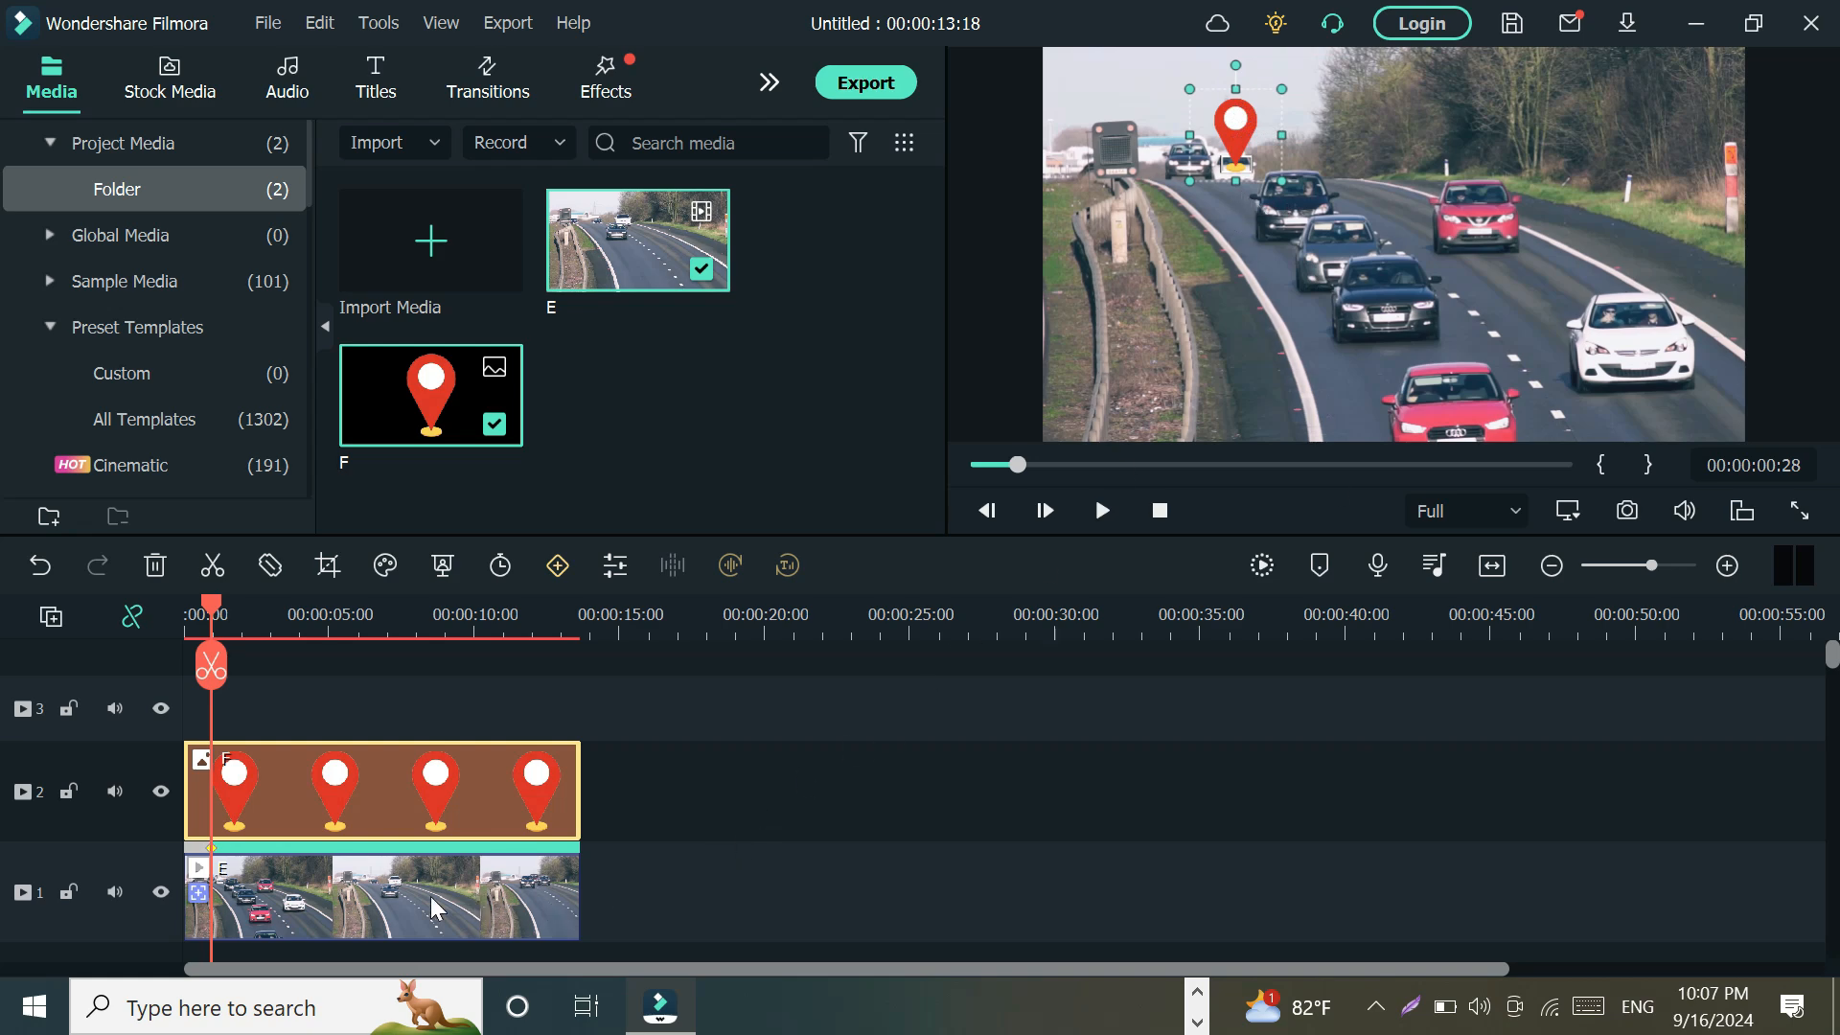
Link image F to the motion tracking of clip E
click(396, 898)
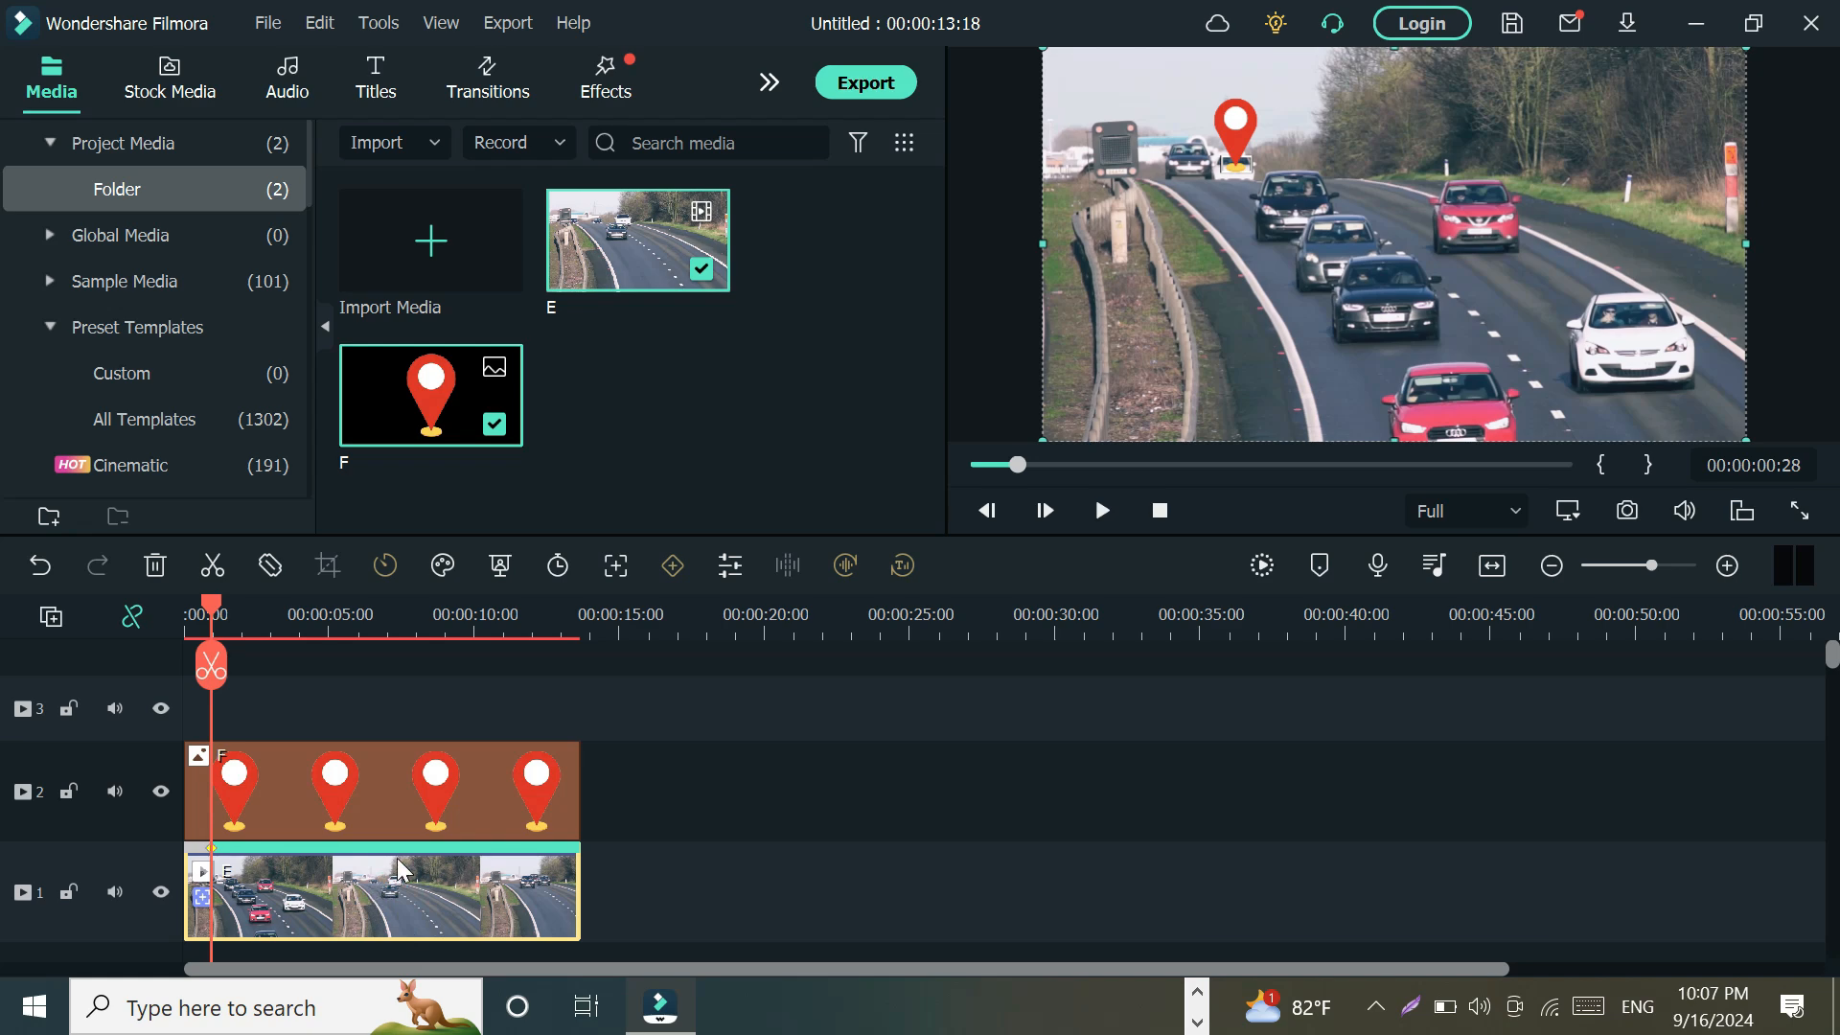
click(615, 566)
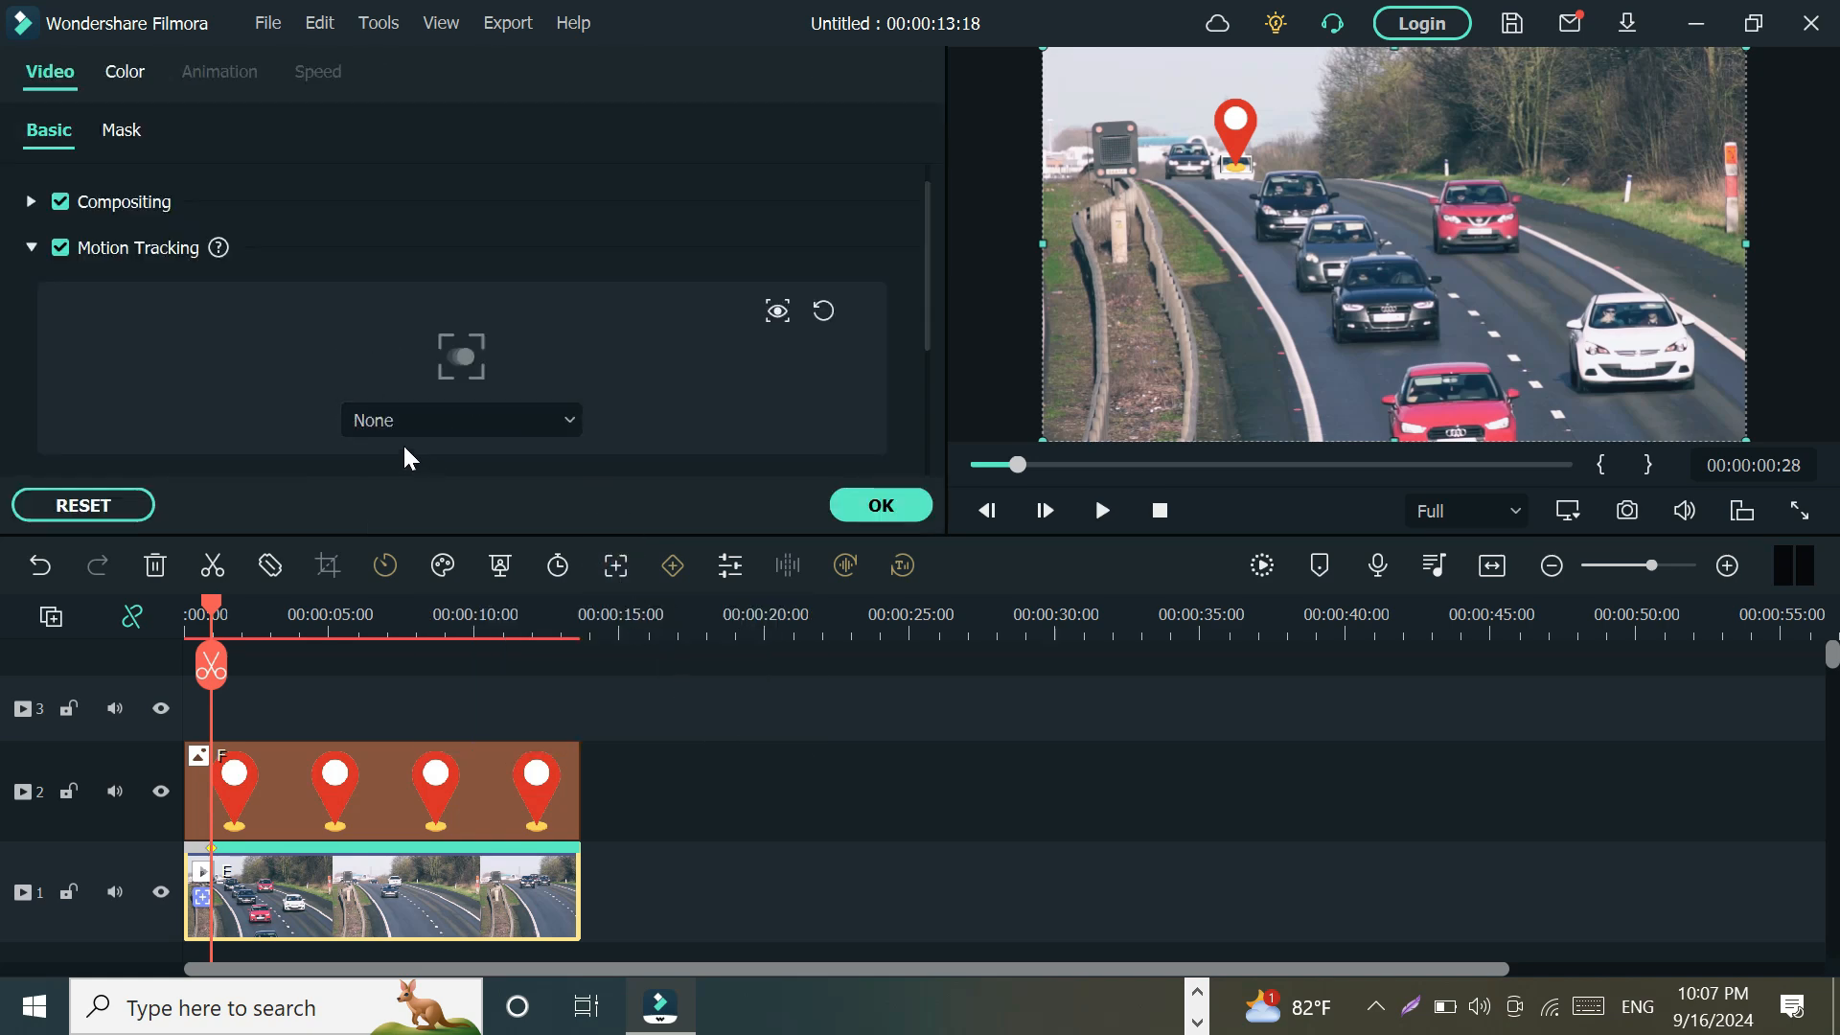
click(573, 420)
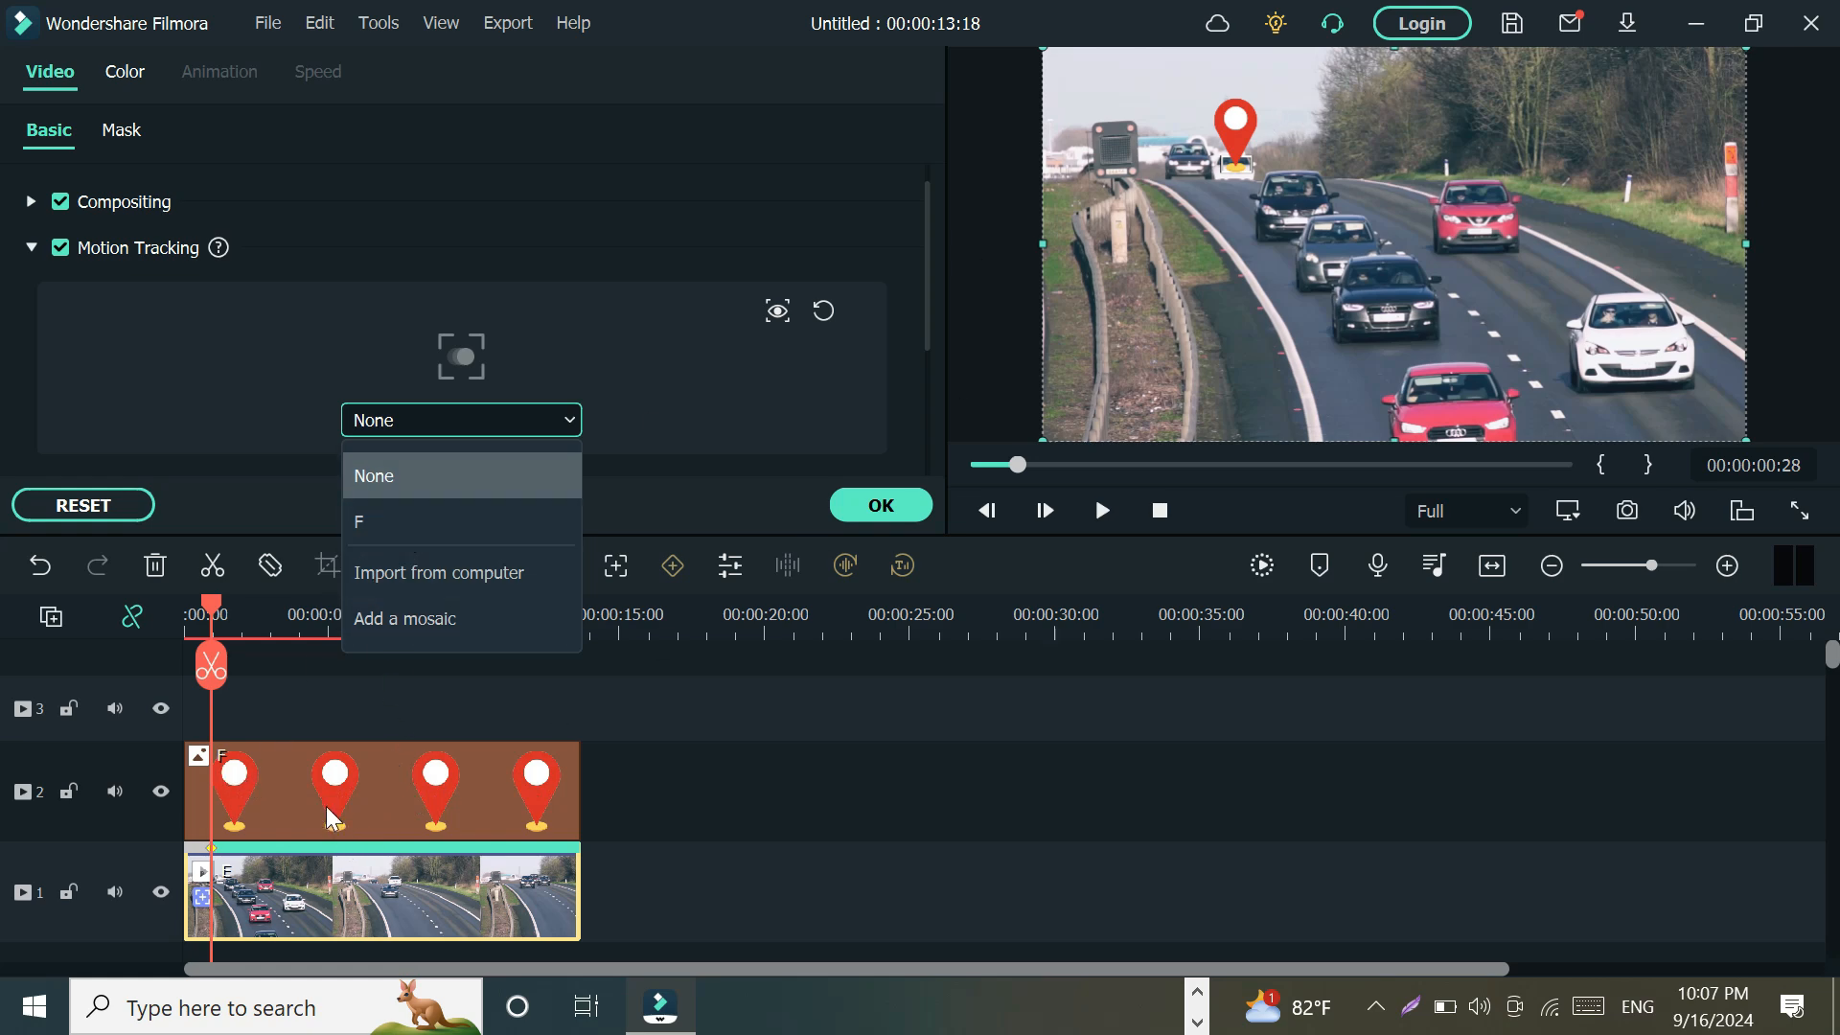
click(371, 527)
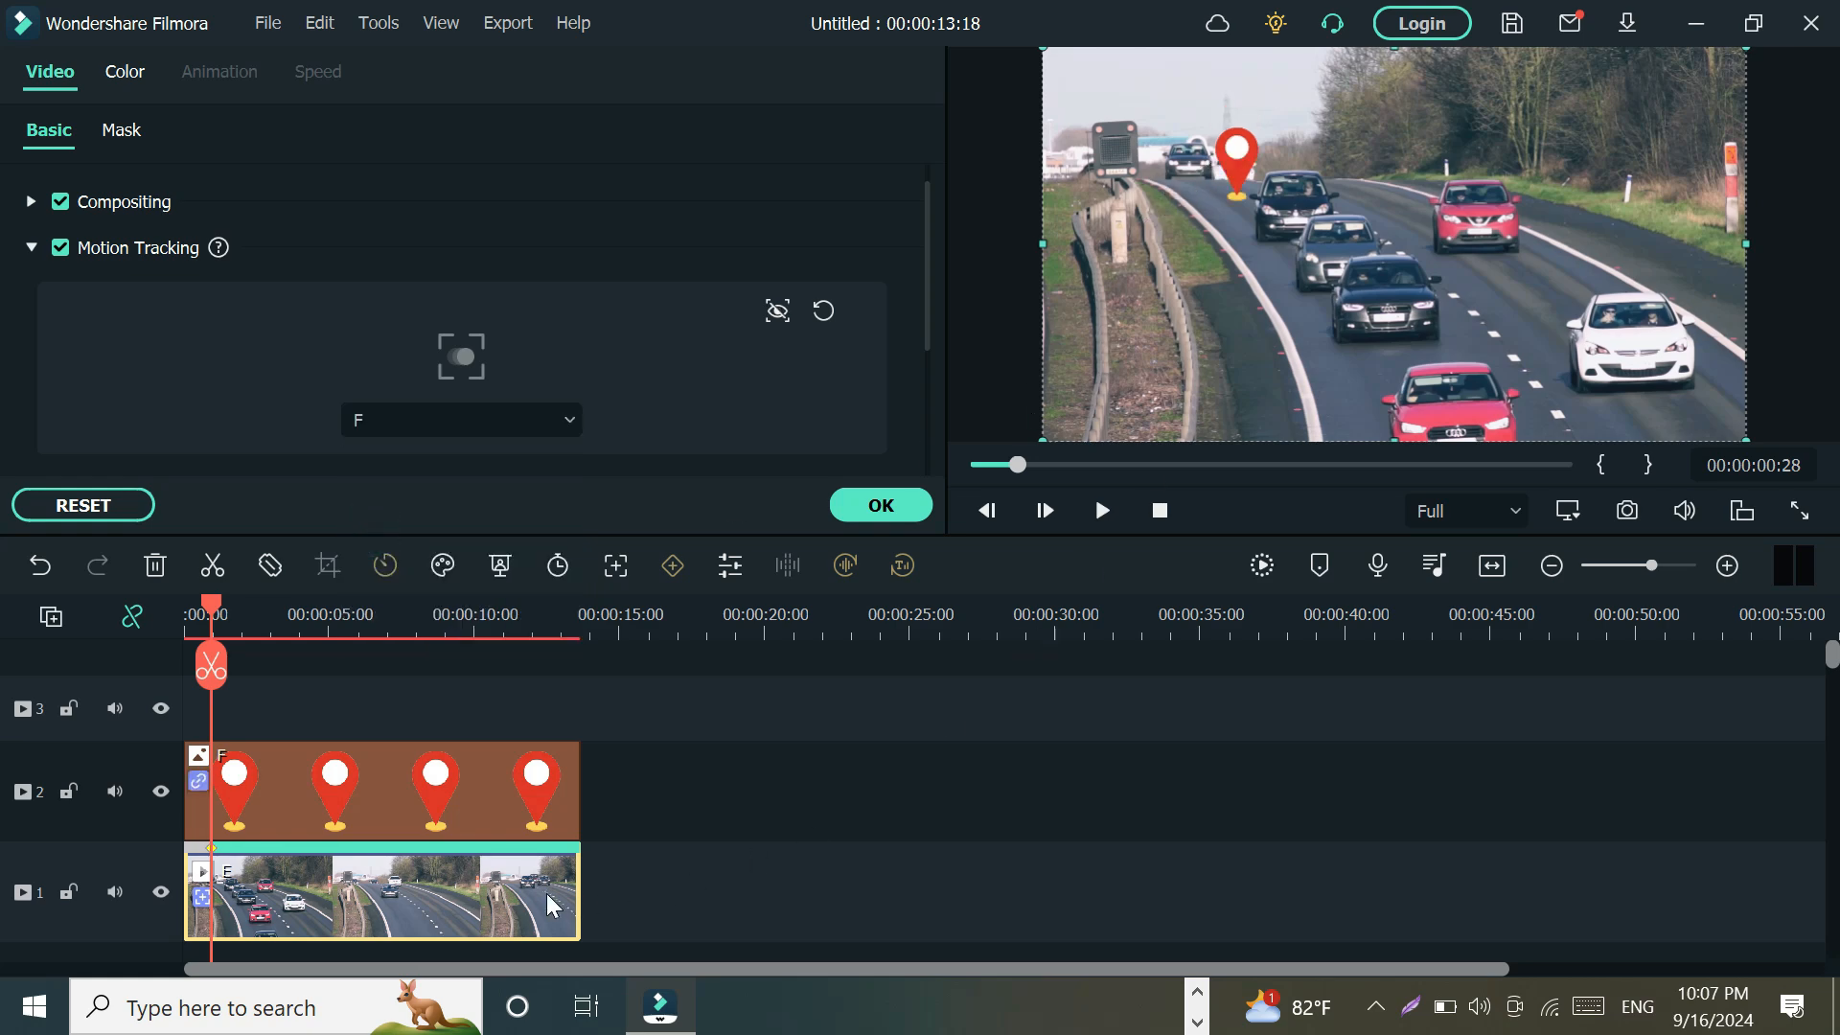
Reposition the linked pin so its tip sits on top of the distant white car
click(1238, 166)
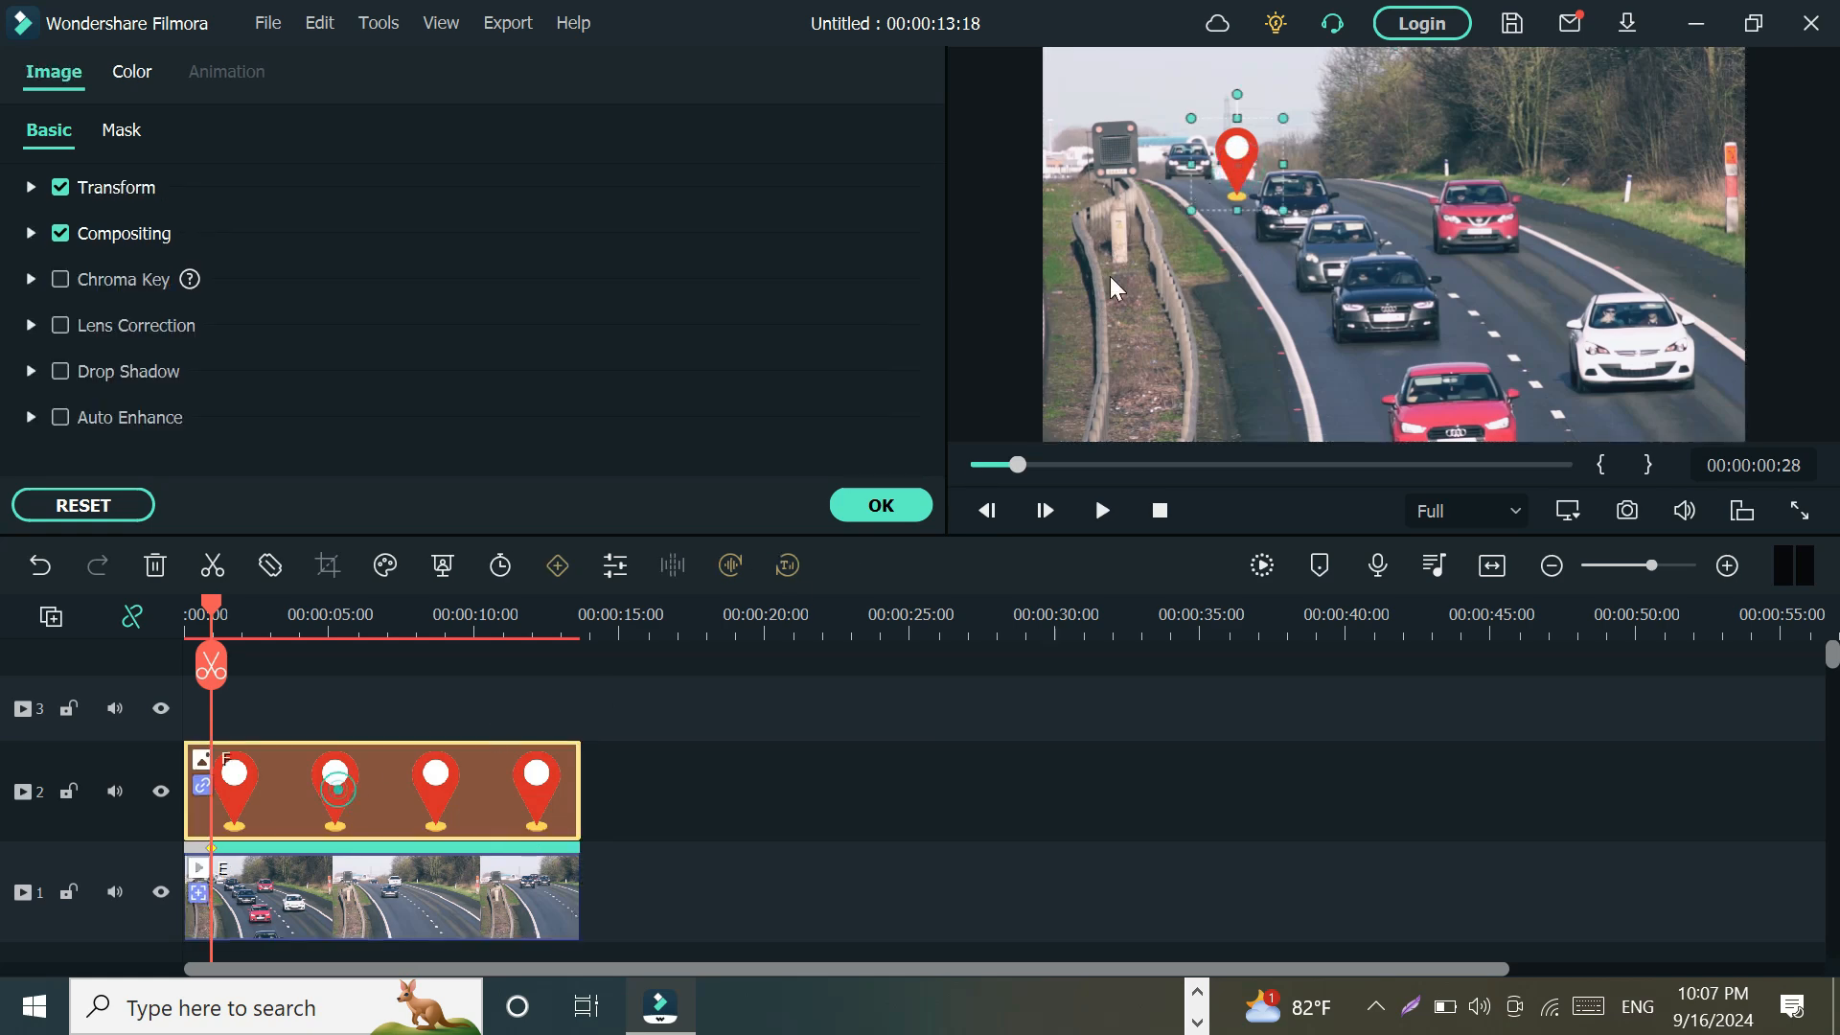
drag(1229, 180, 1235, 137)
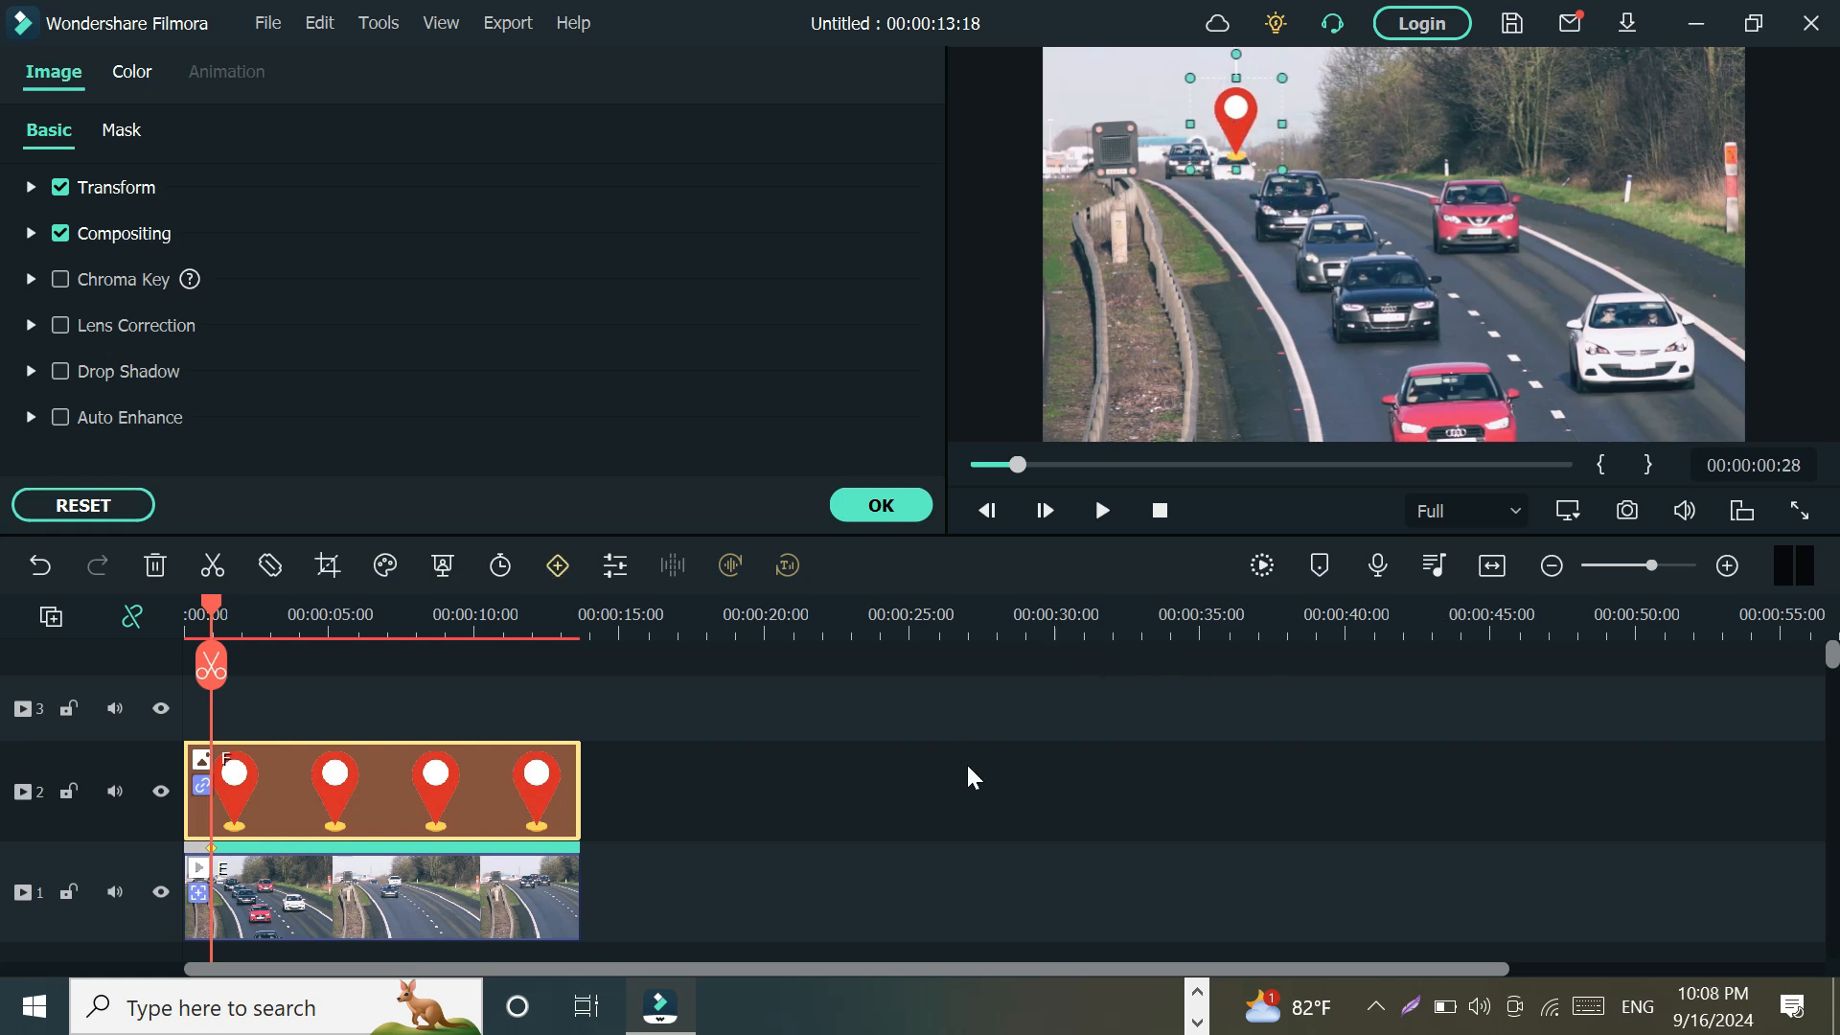
click(997, 784)
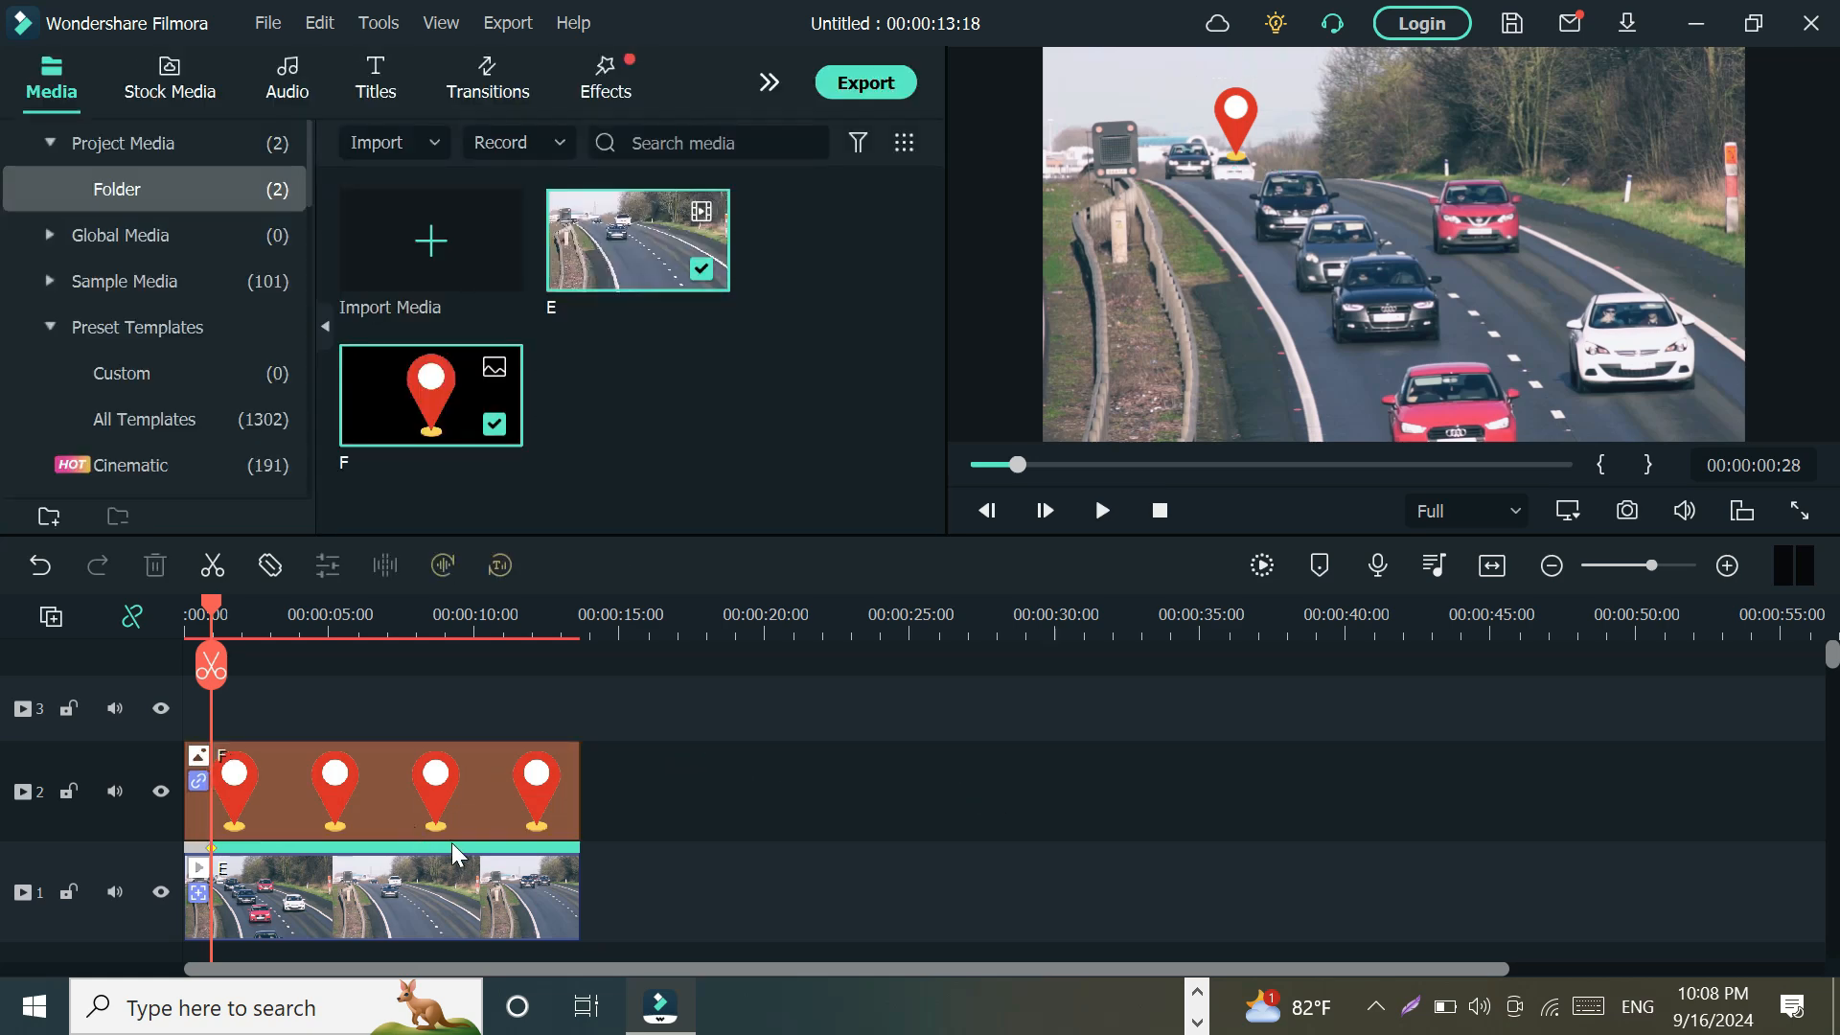
Reopen the motion tracking settings of clip E and accept them with F as the linked element
click(366, 905)
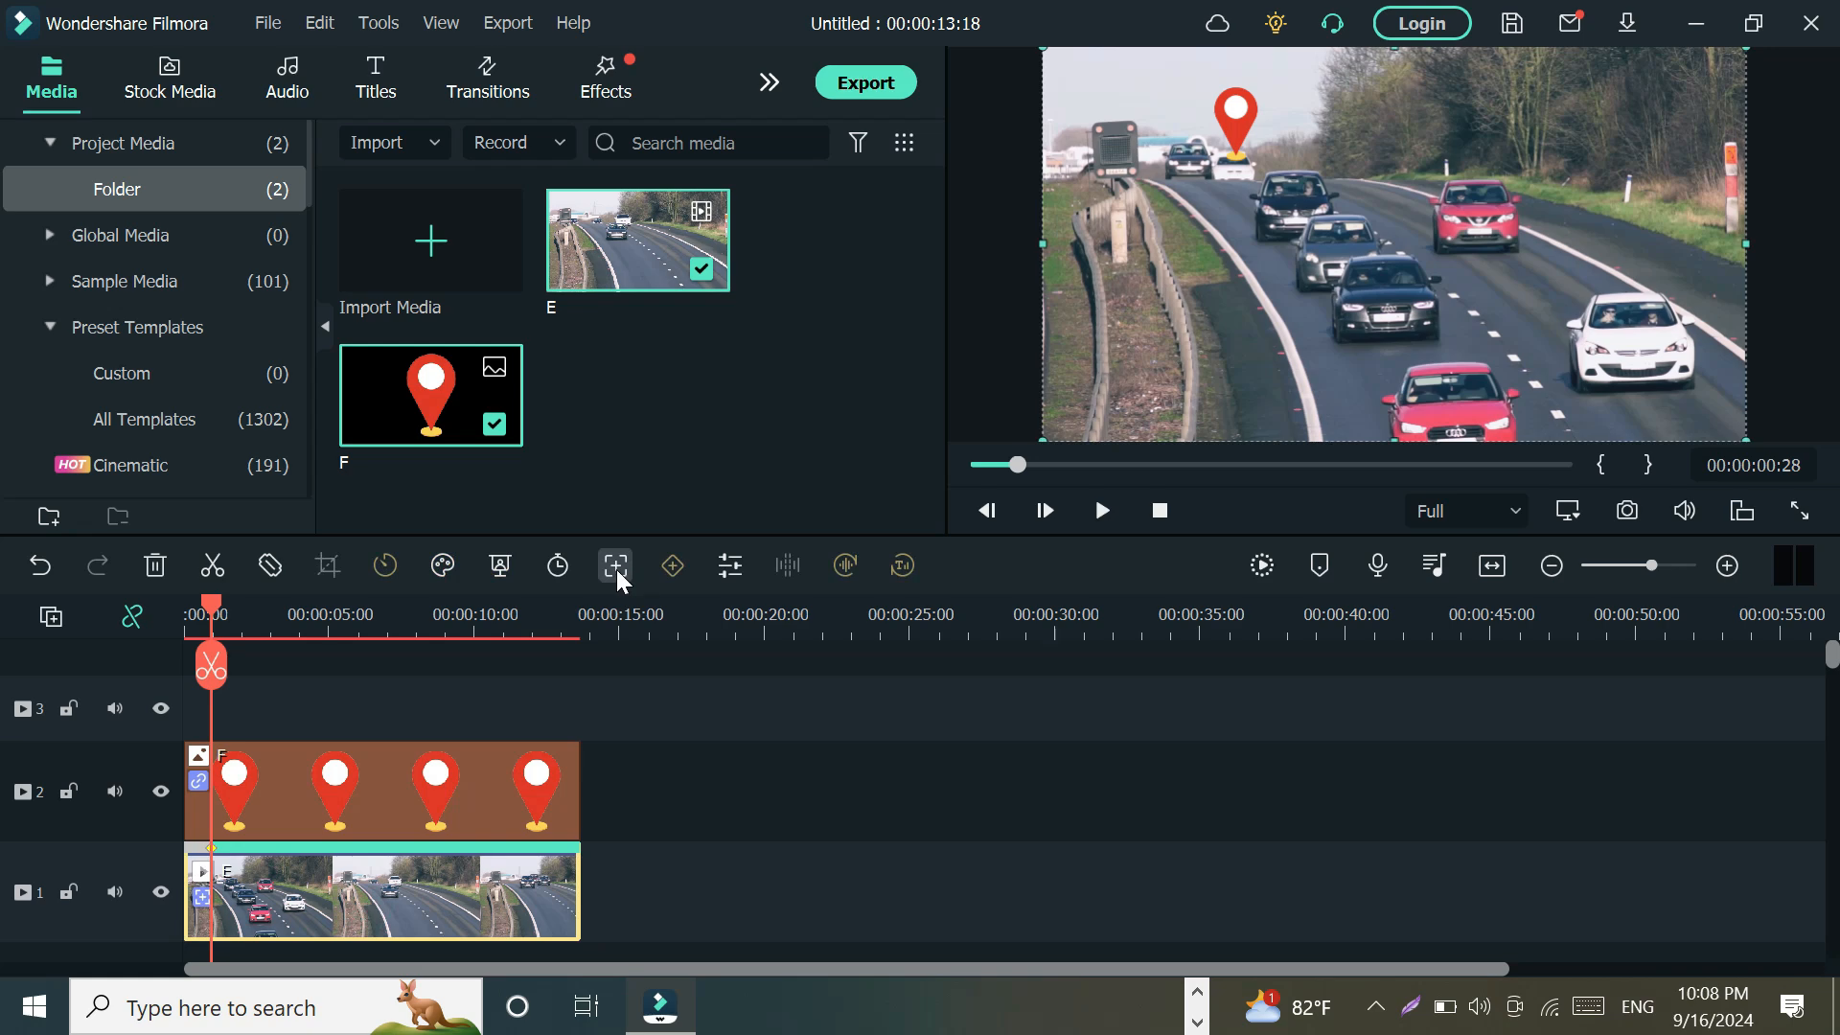
click(616, 567)
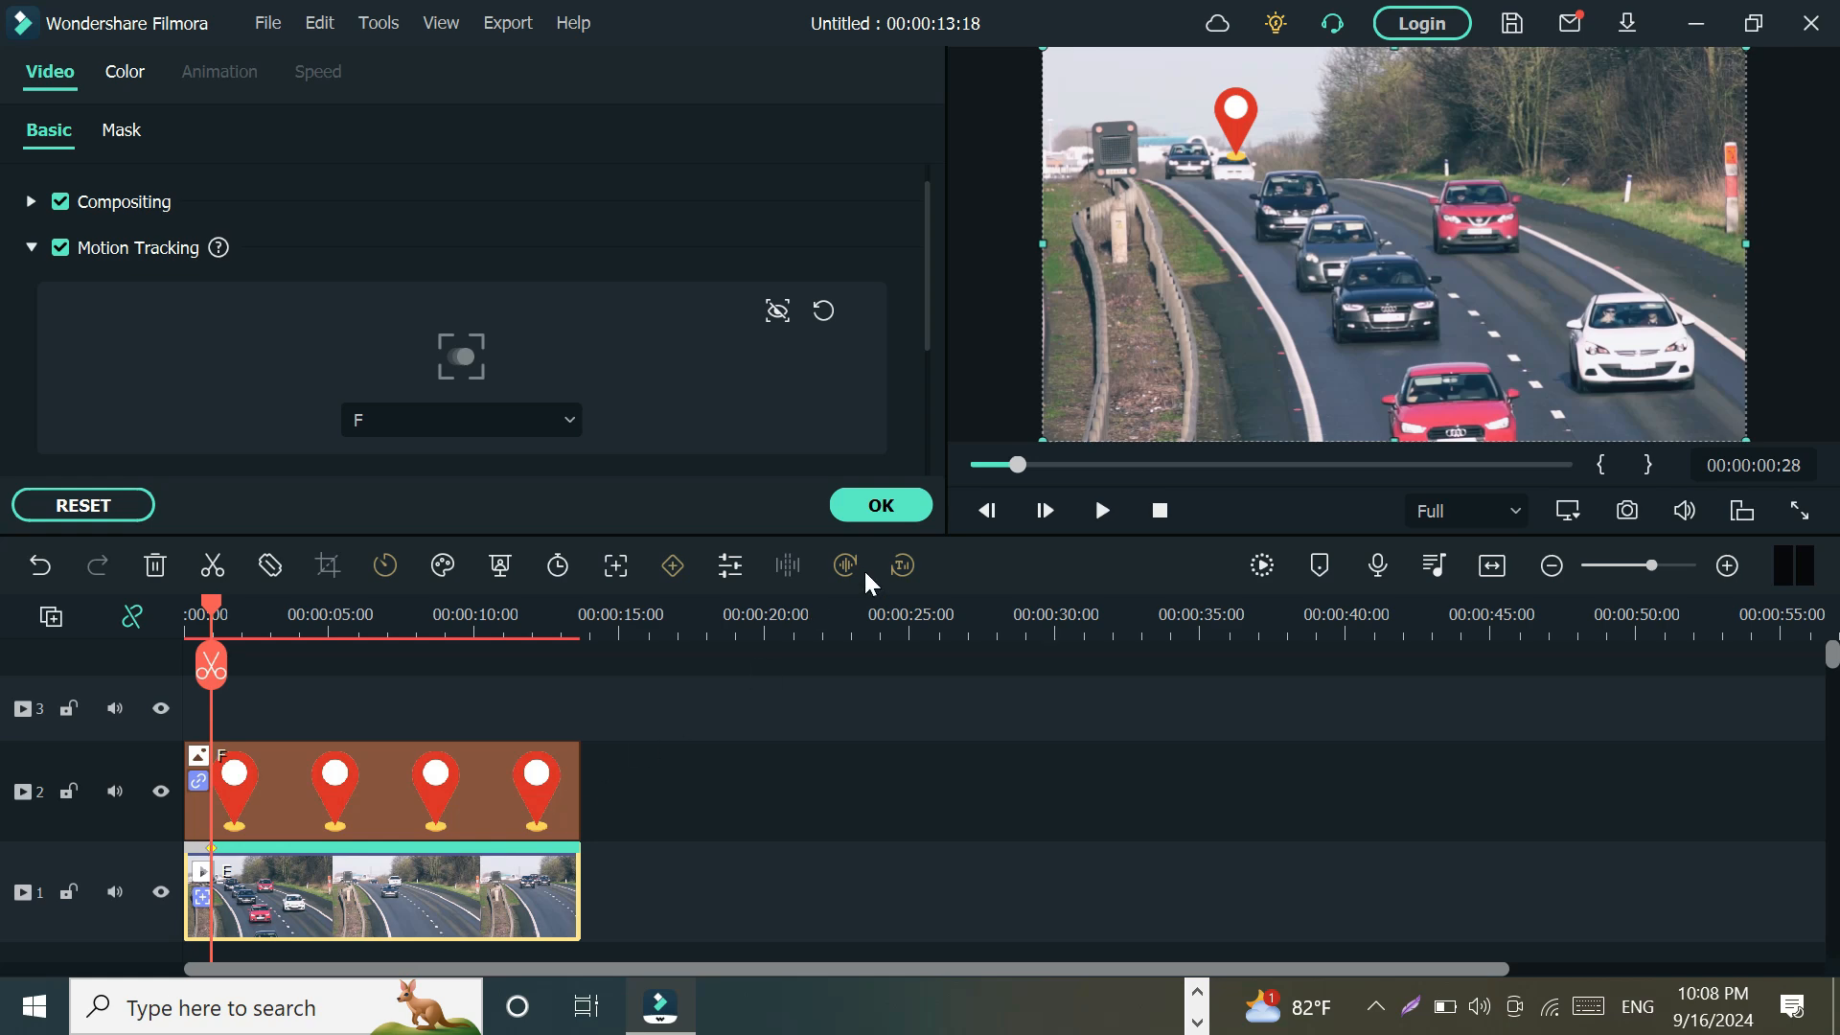
click(881, 507)
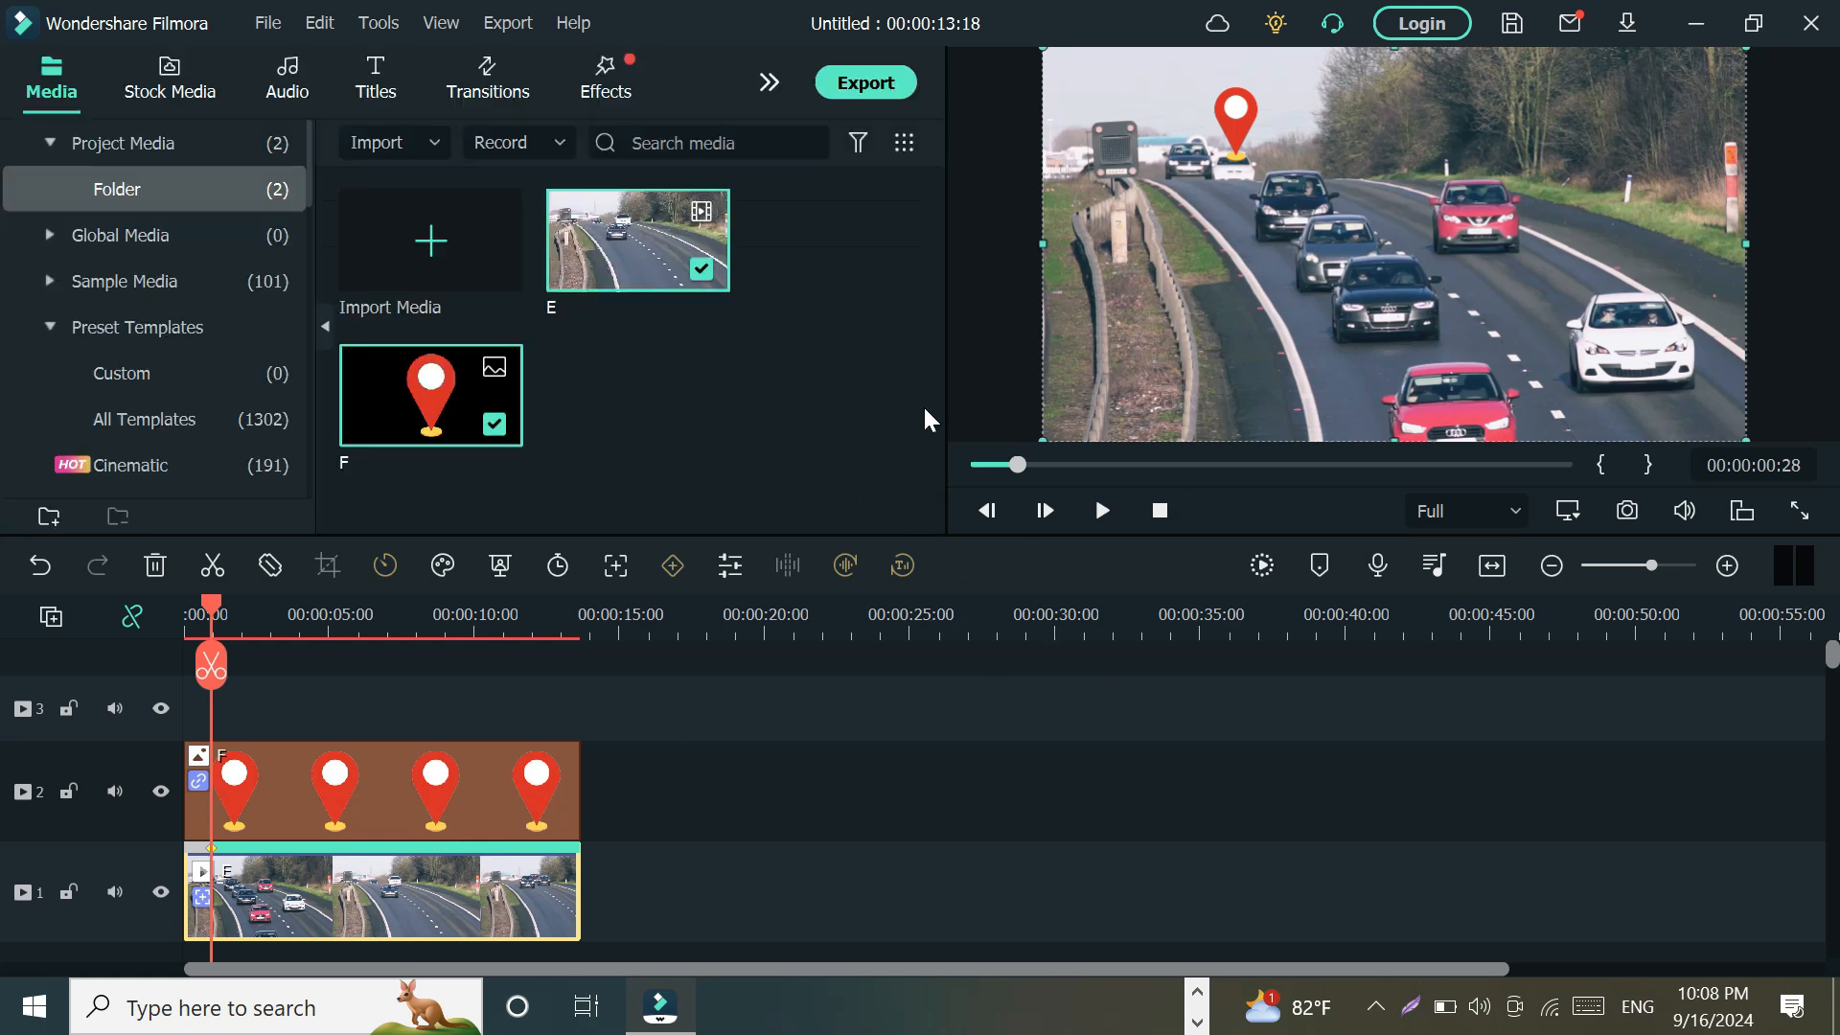
Play the video from 00:00:00:00 to check how the pin follows the white car, and replay it from the start
click(215, 605)
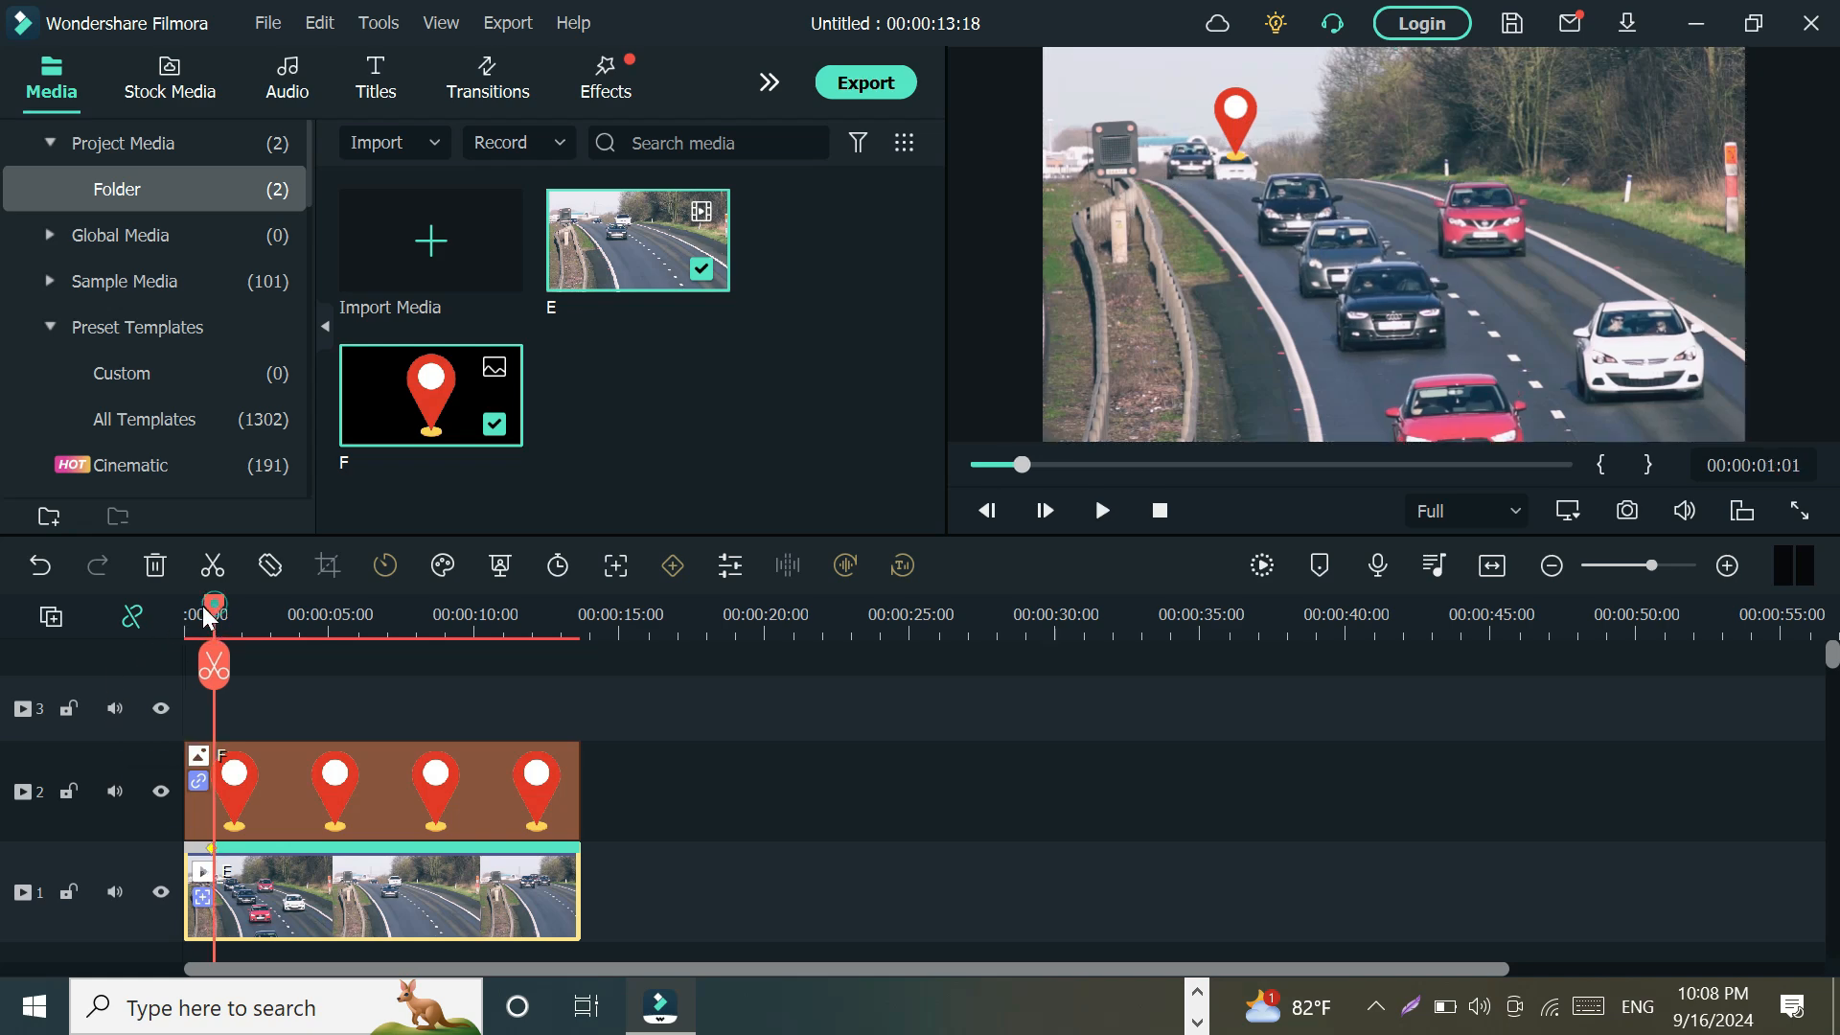
drag(206, 619, 188, 618)
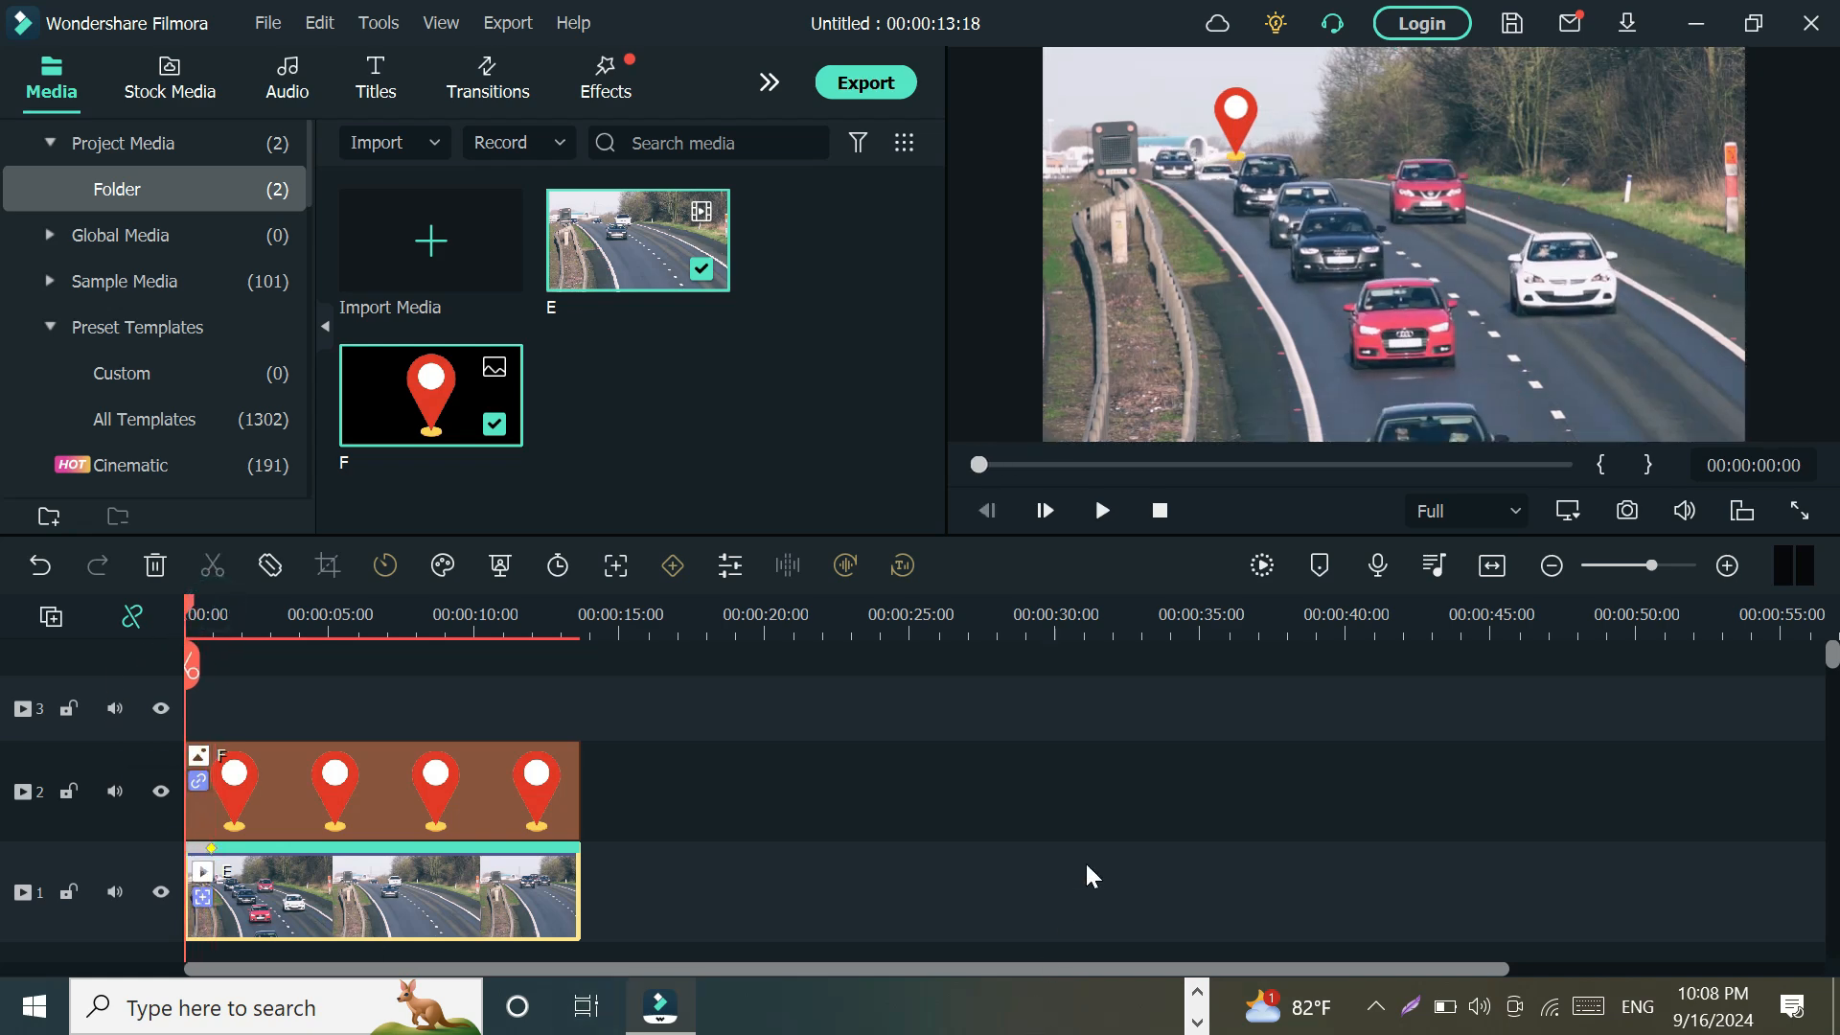
click(1100, 513)
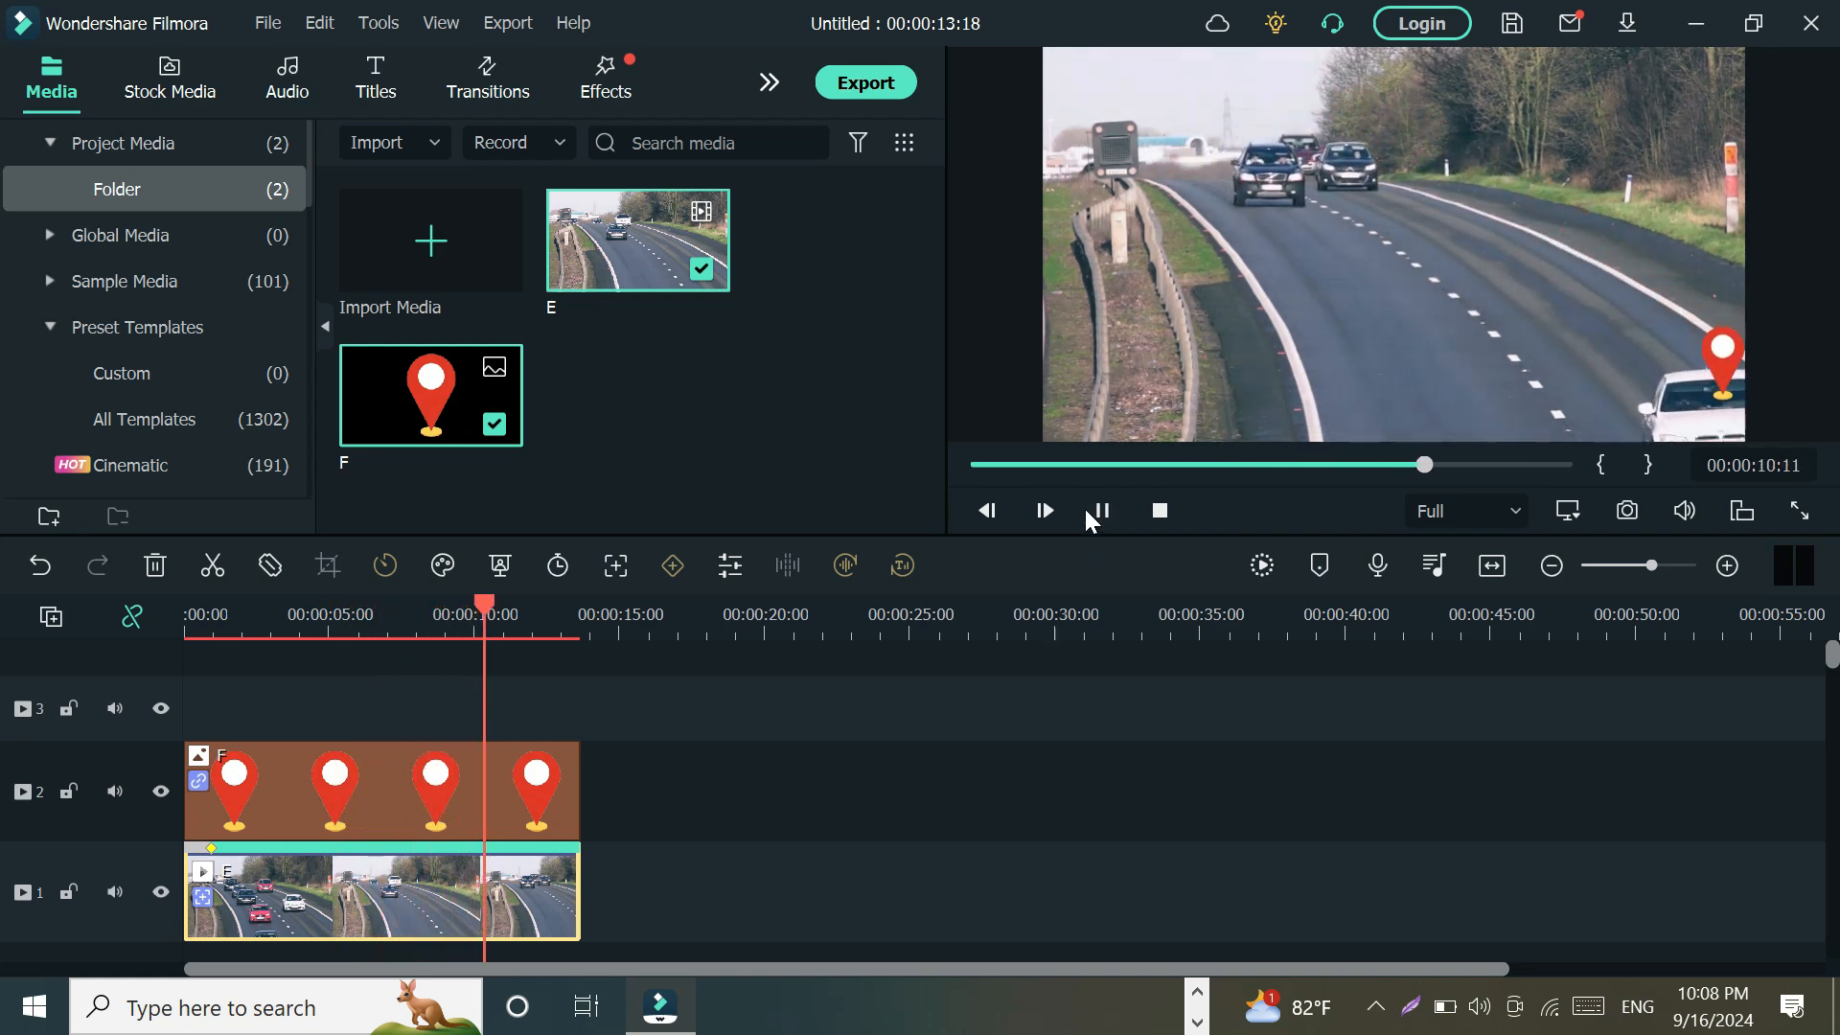
click(1103, 511)
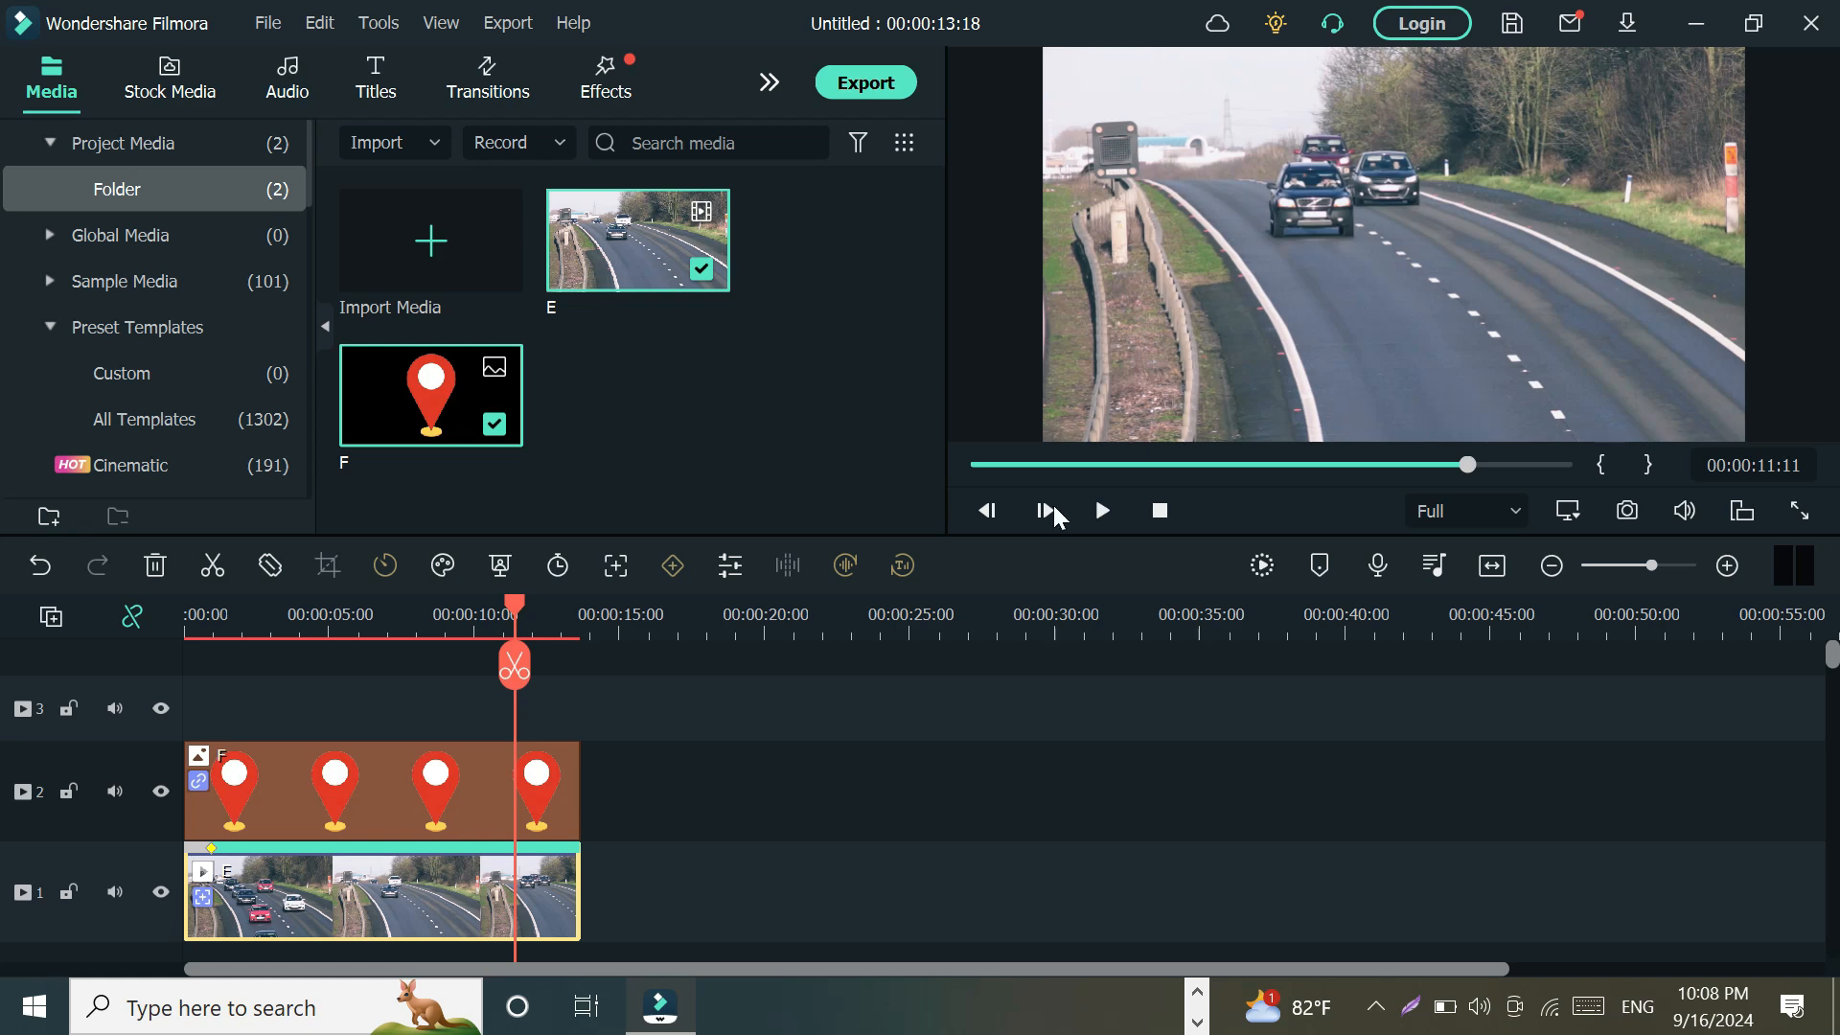
drag(514, 604, 204, 614)
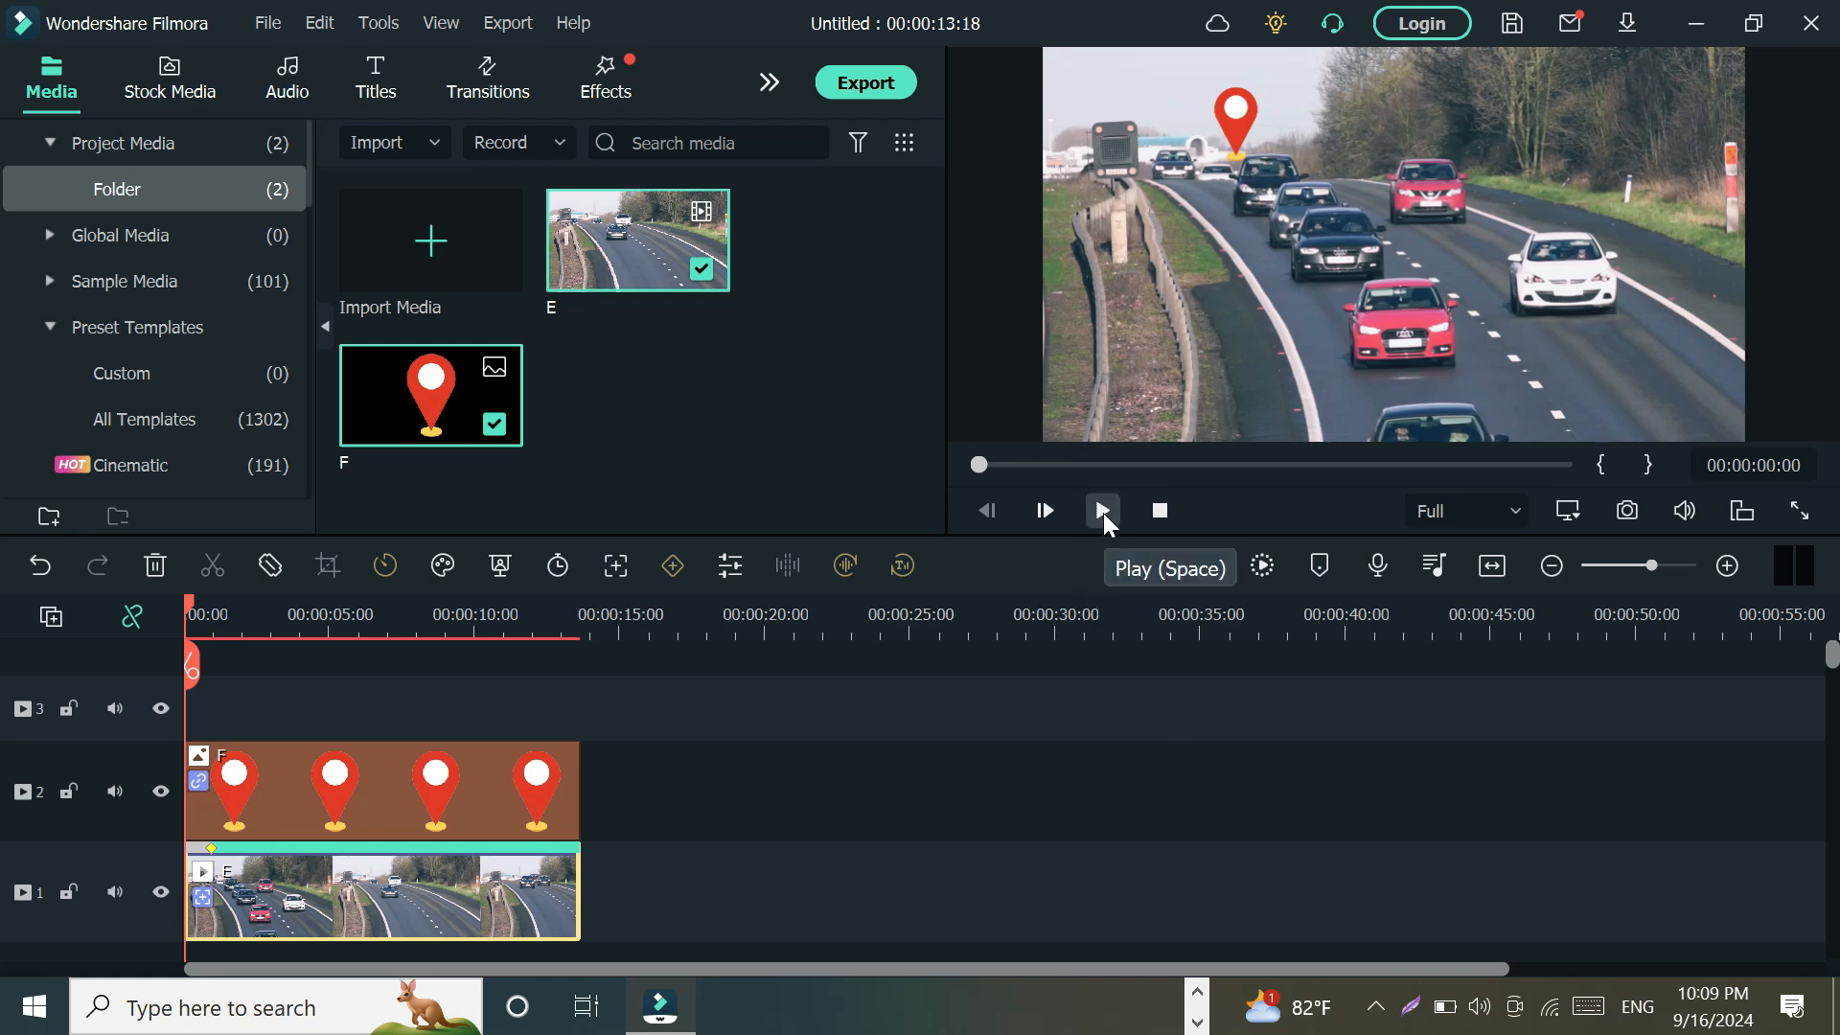
click(1102, 513)
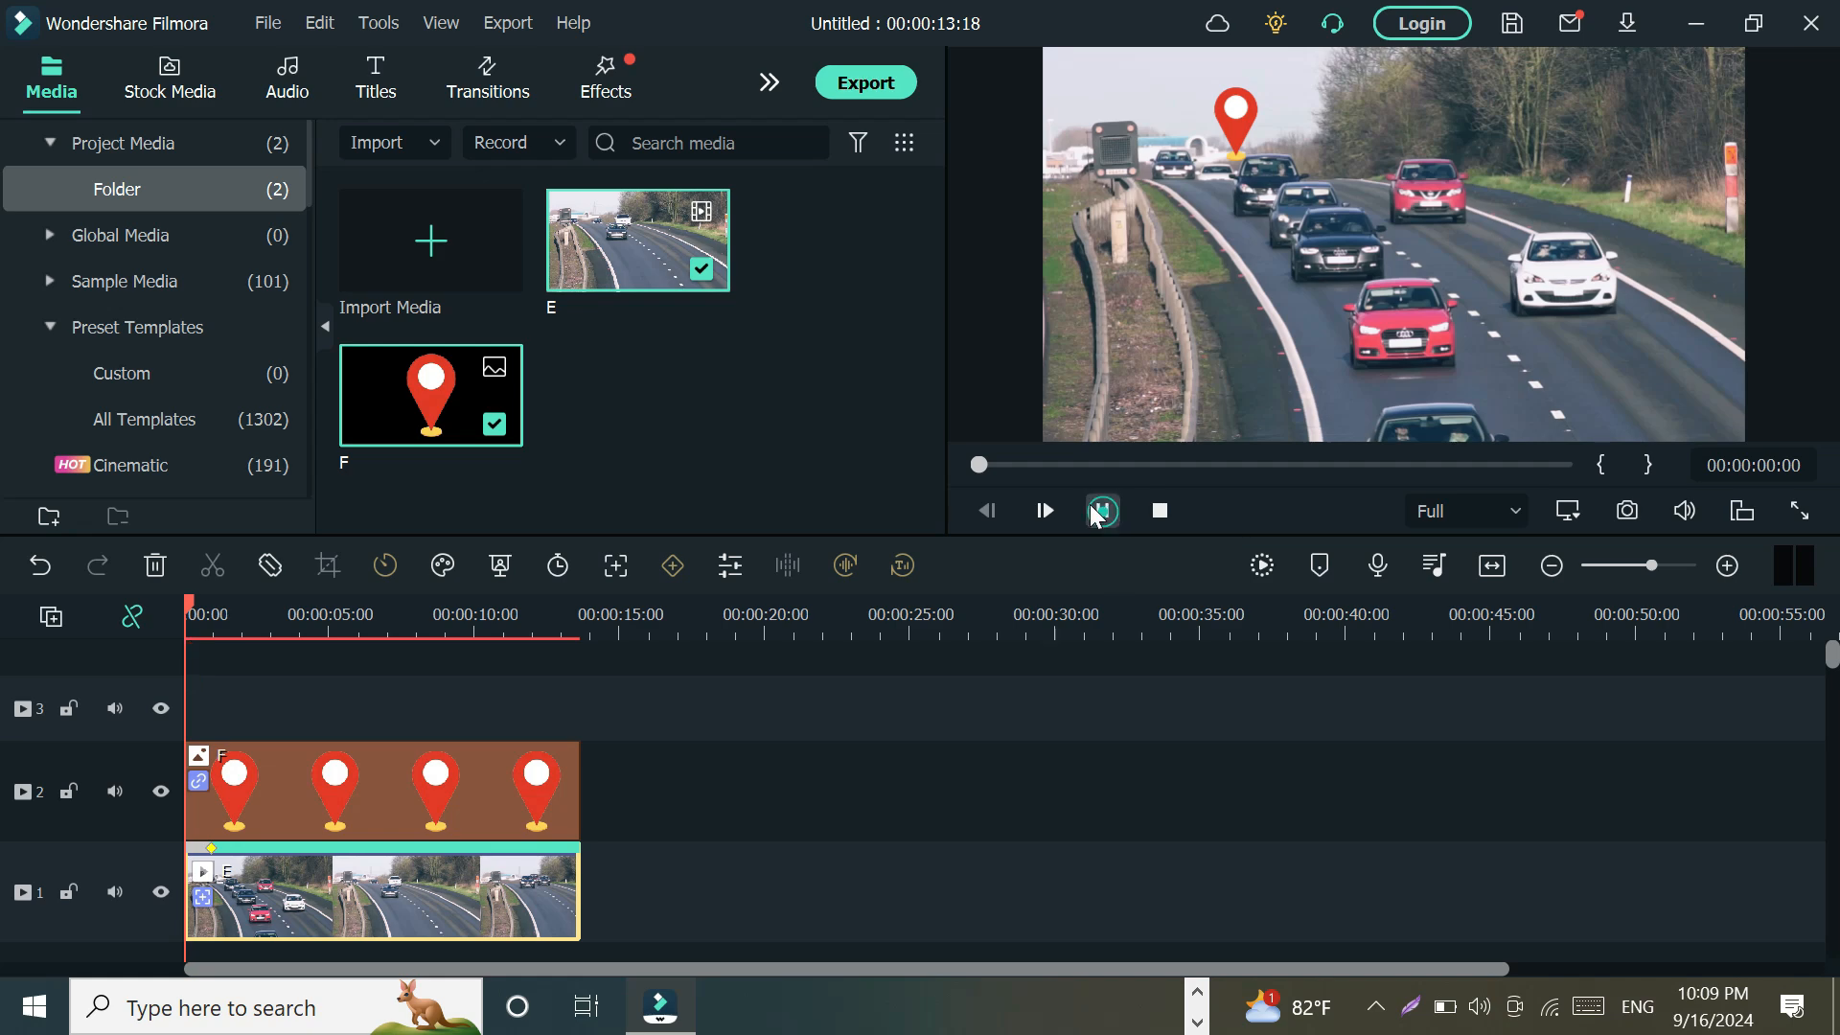